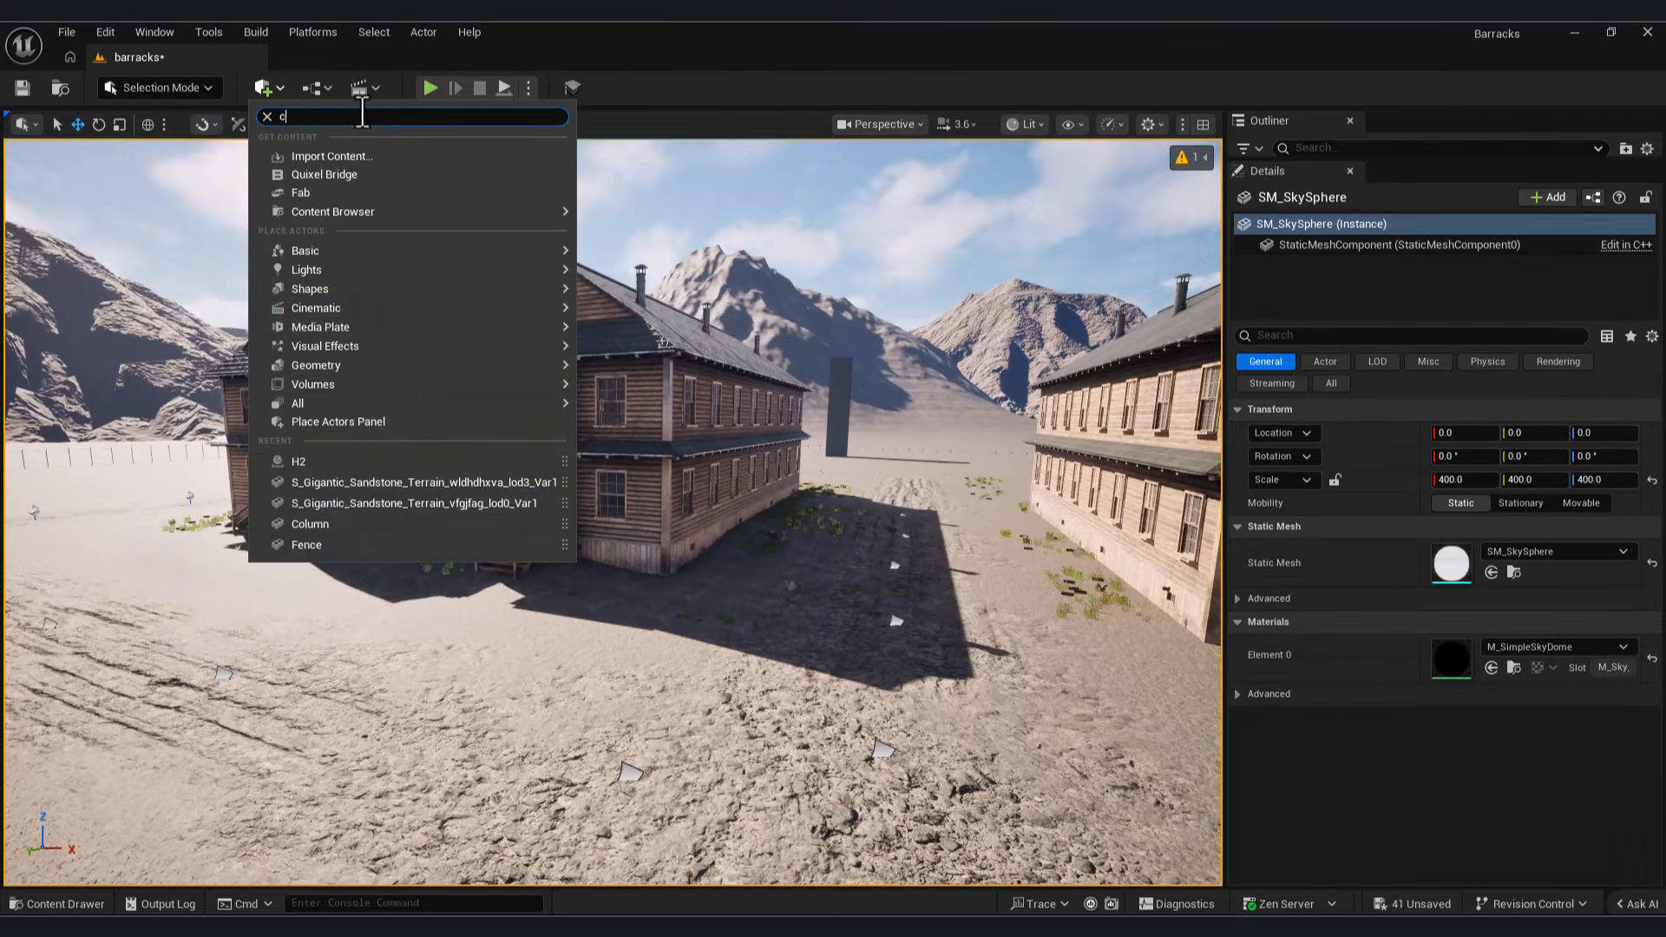
Step: View the finished barracks scene through CineCameraActor
left_click(881, 124)
left_click(934, 227)
mouse_move(537, 256)
right_mouse_down()
mouse_move(511, 270)
mouse_move(512, 321)
mouse_move(536, 256)
right_mouse_up()
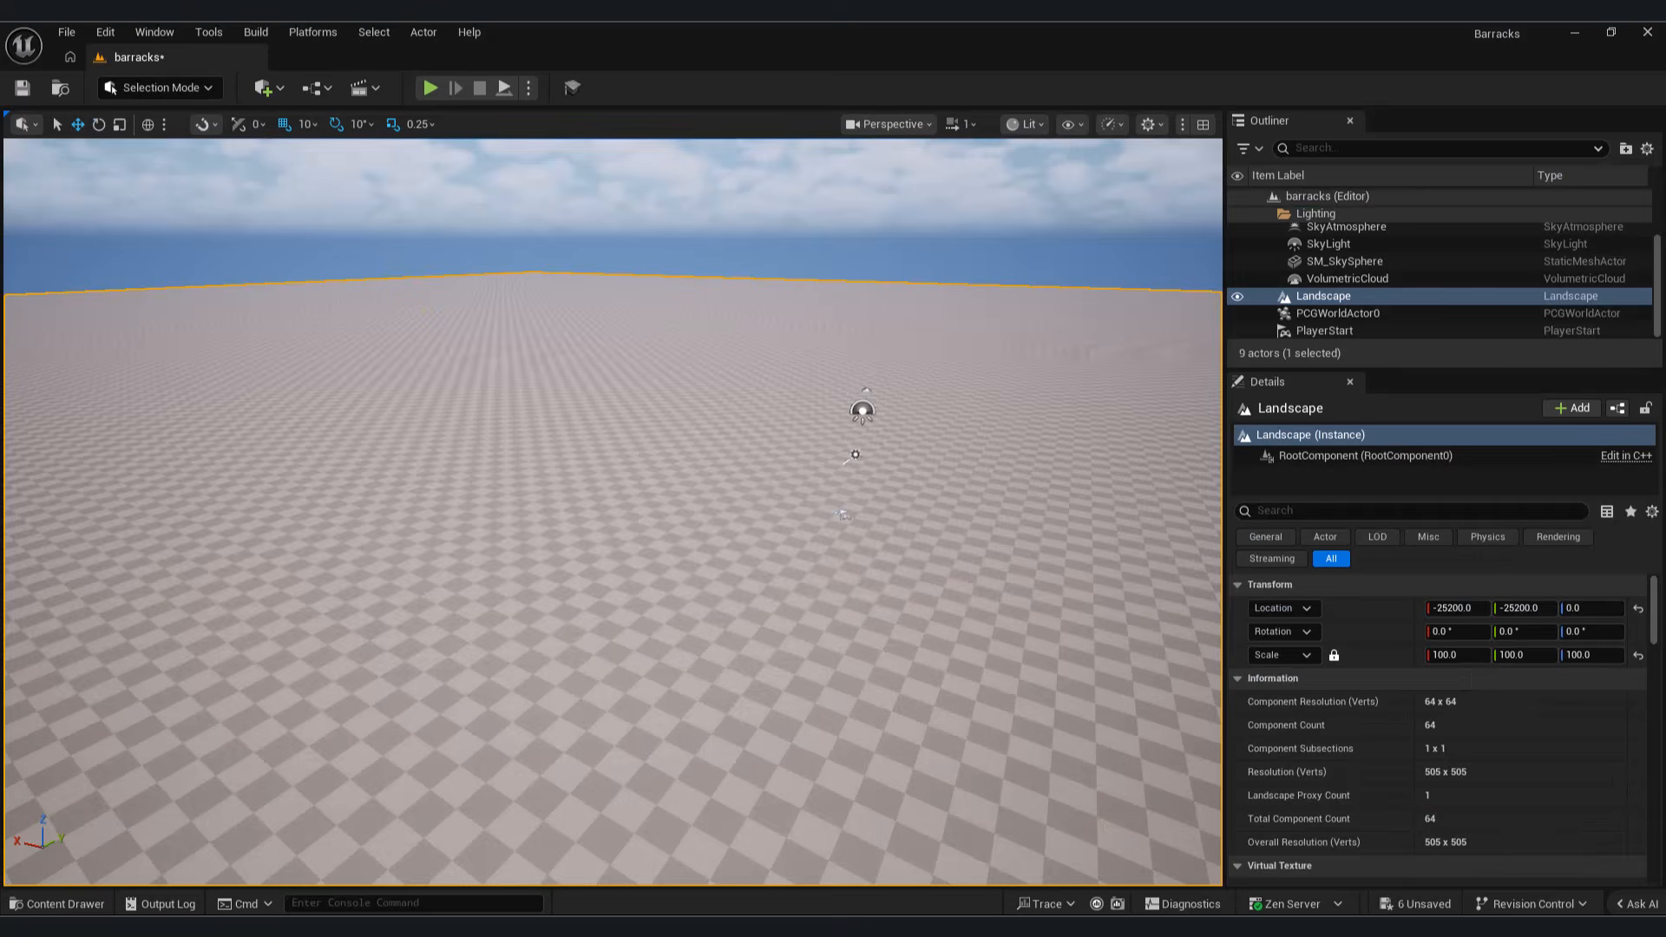
right_click_drag(613, 512, 425, 479)
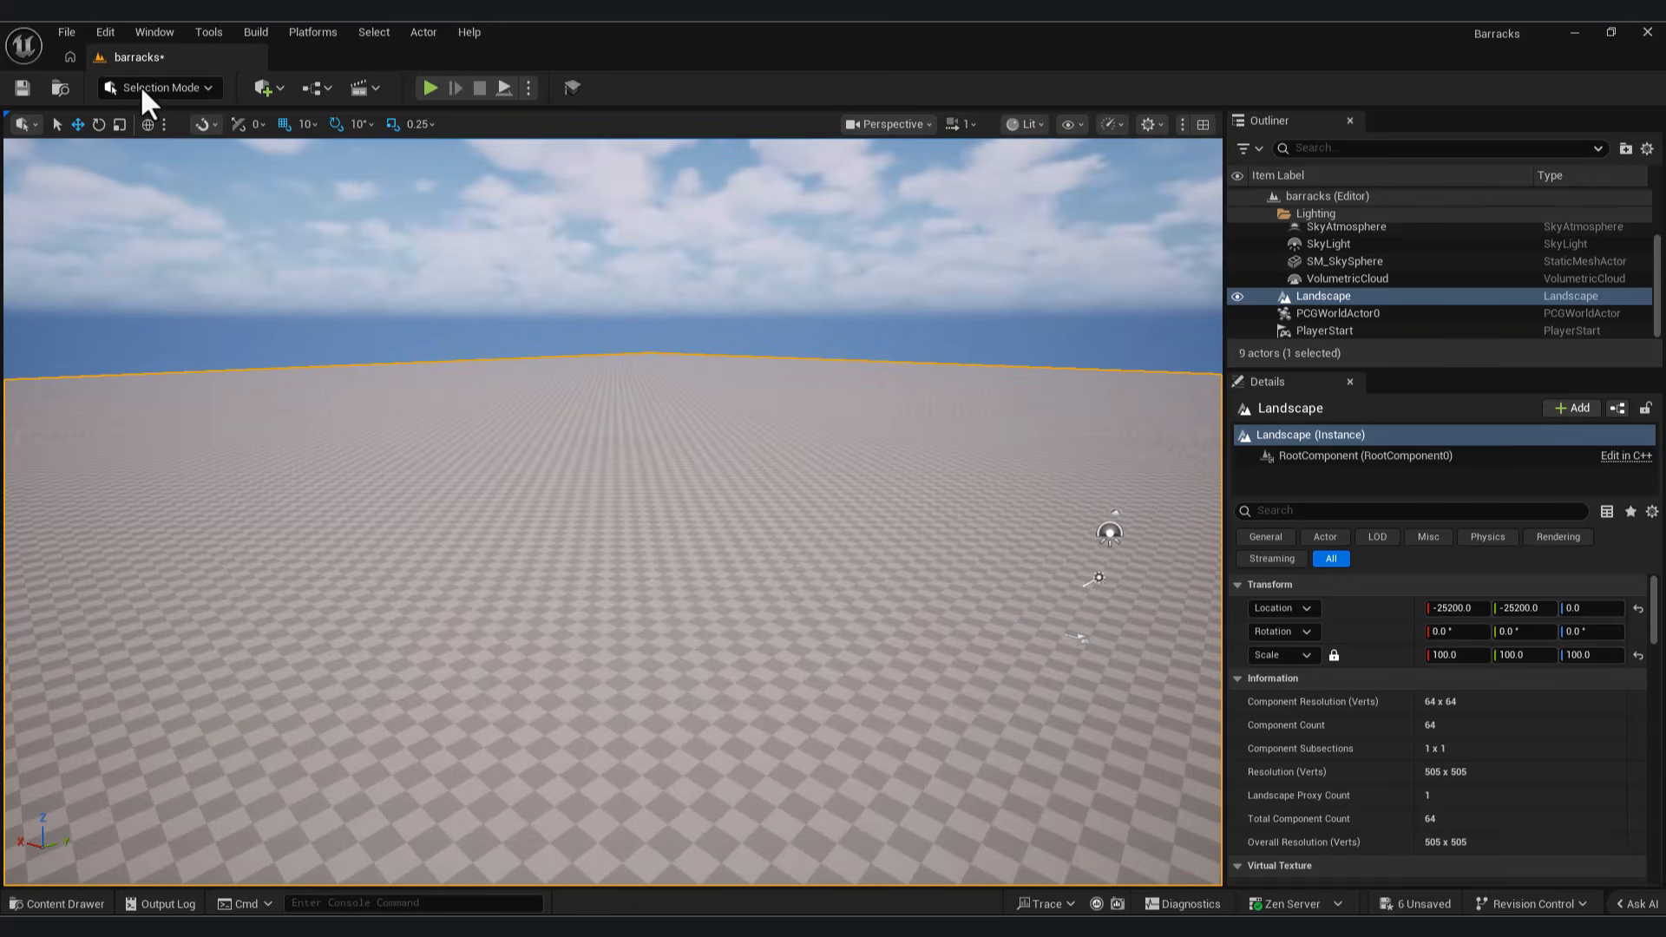
Step: Search the project's plugins for "pcg" to check which PCG plugins are enabled, and close the plugin list
left_click(104, 32)
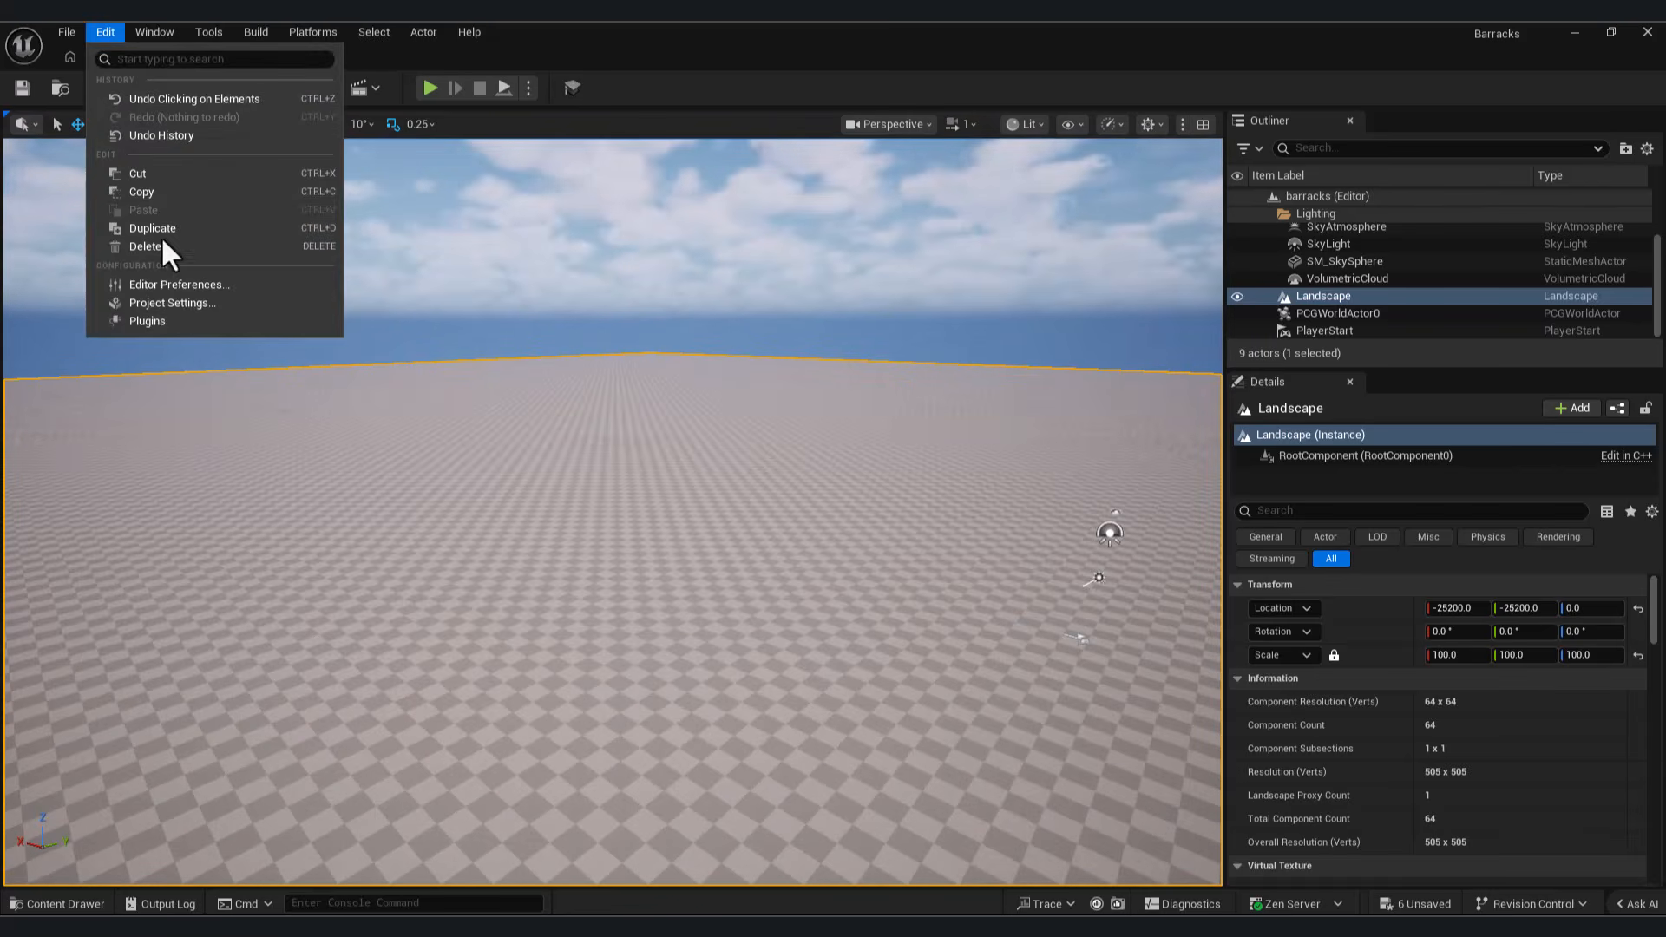
left_click(168, 320)
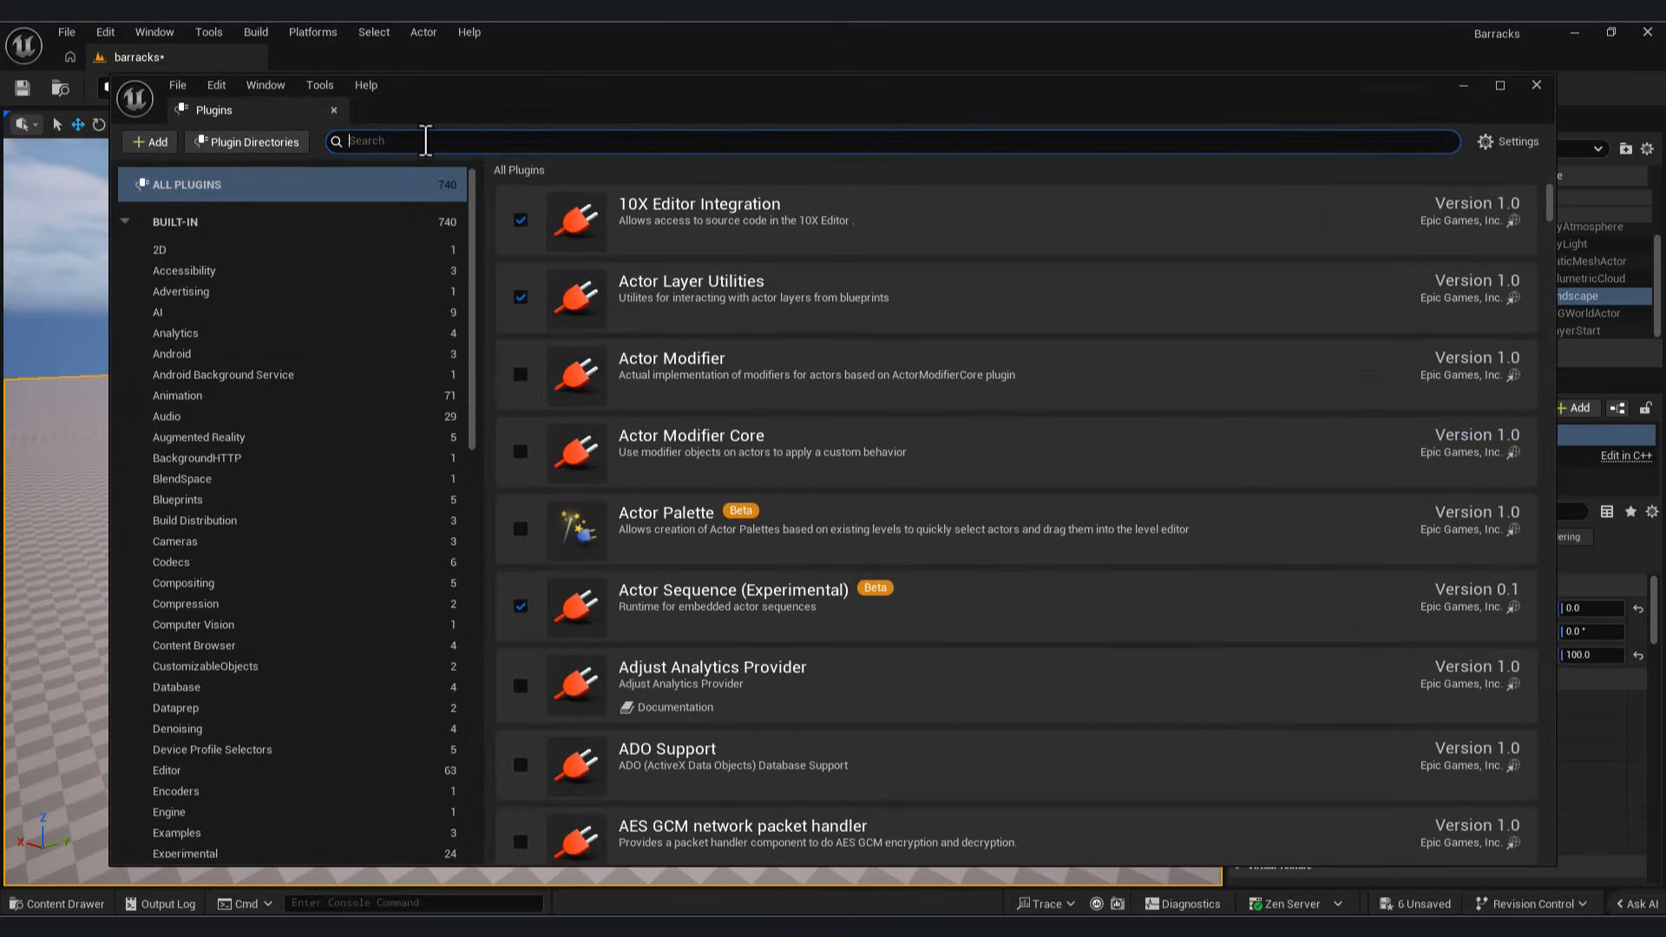
type("pcg")
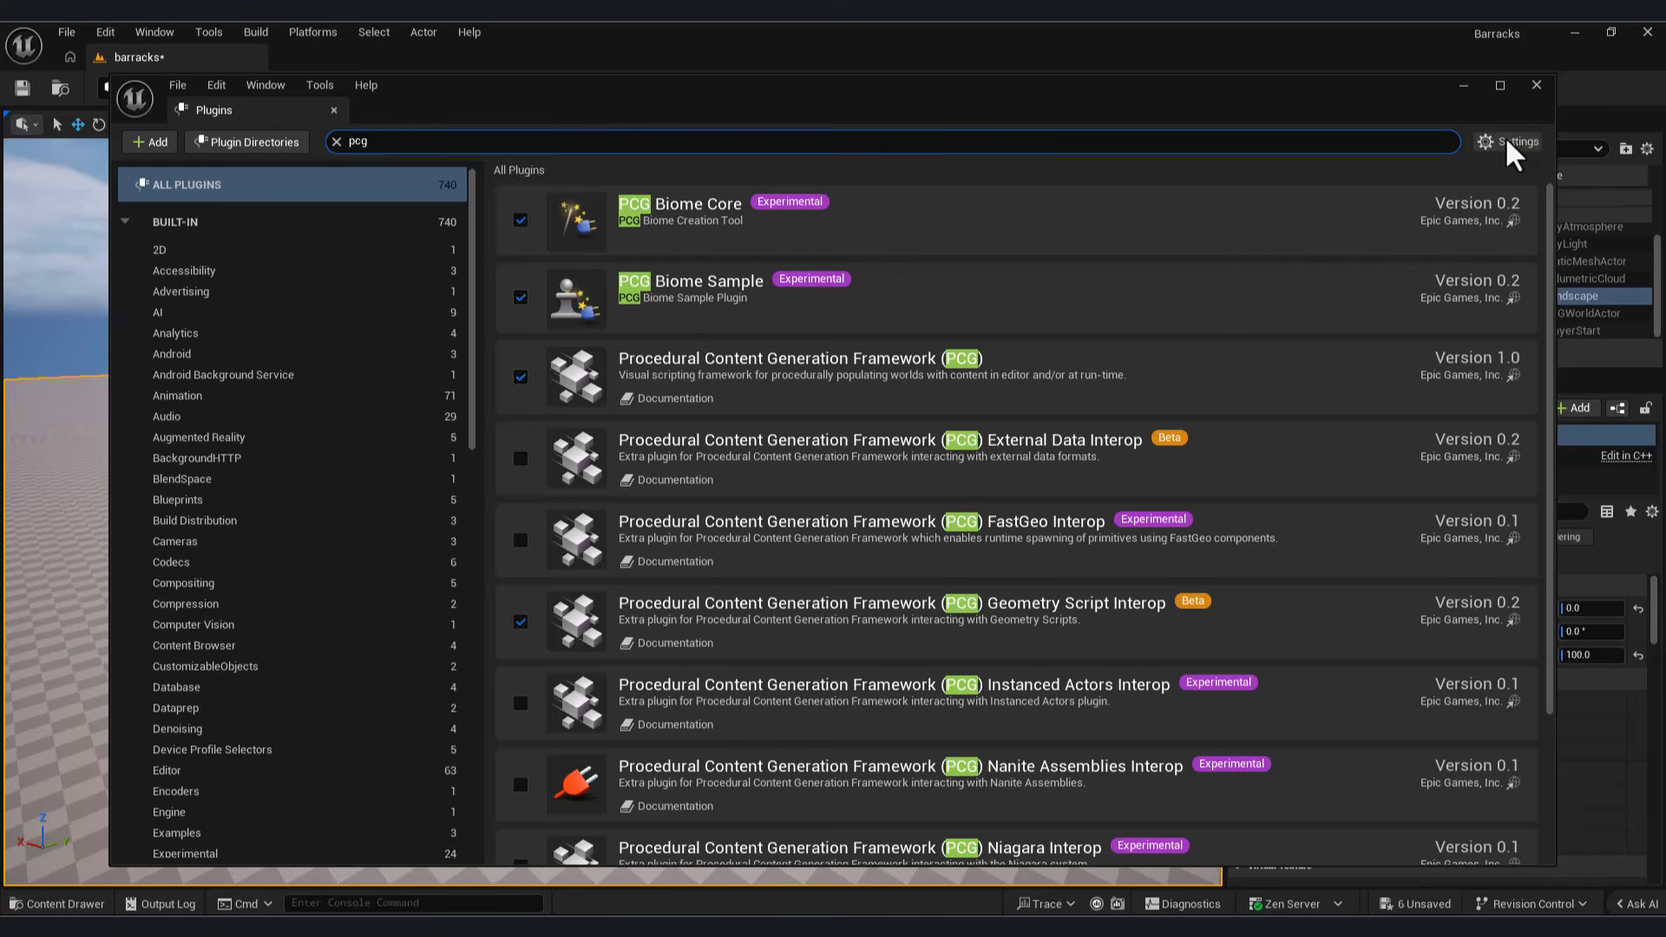
left_click(1533, 88)
Step: Switch to File Explorer and select the five Ground_4K texture files in the Asset folder
right_click_drag(855, 572, 842, 681)
right_click_drag(512, 675, 512, 678)
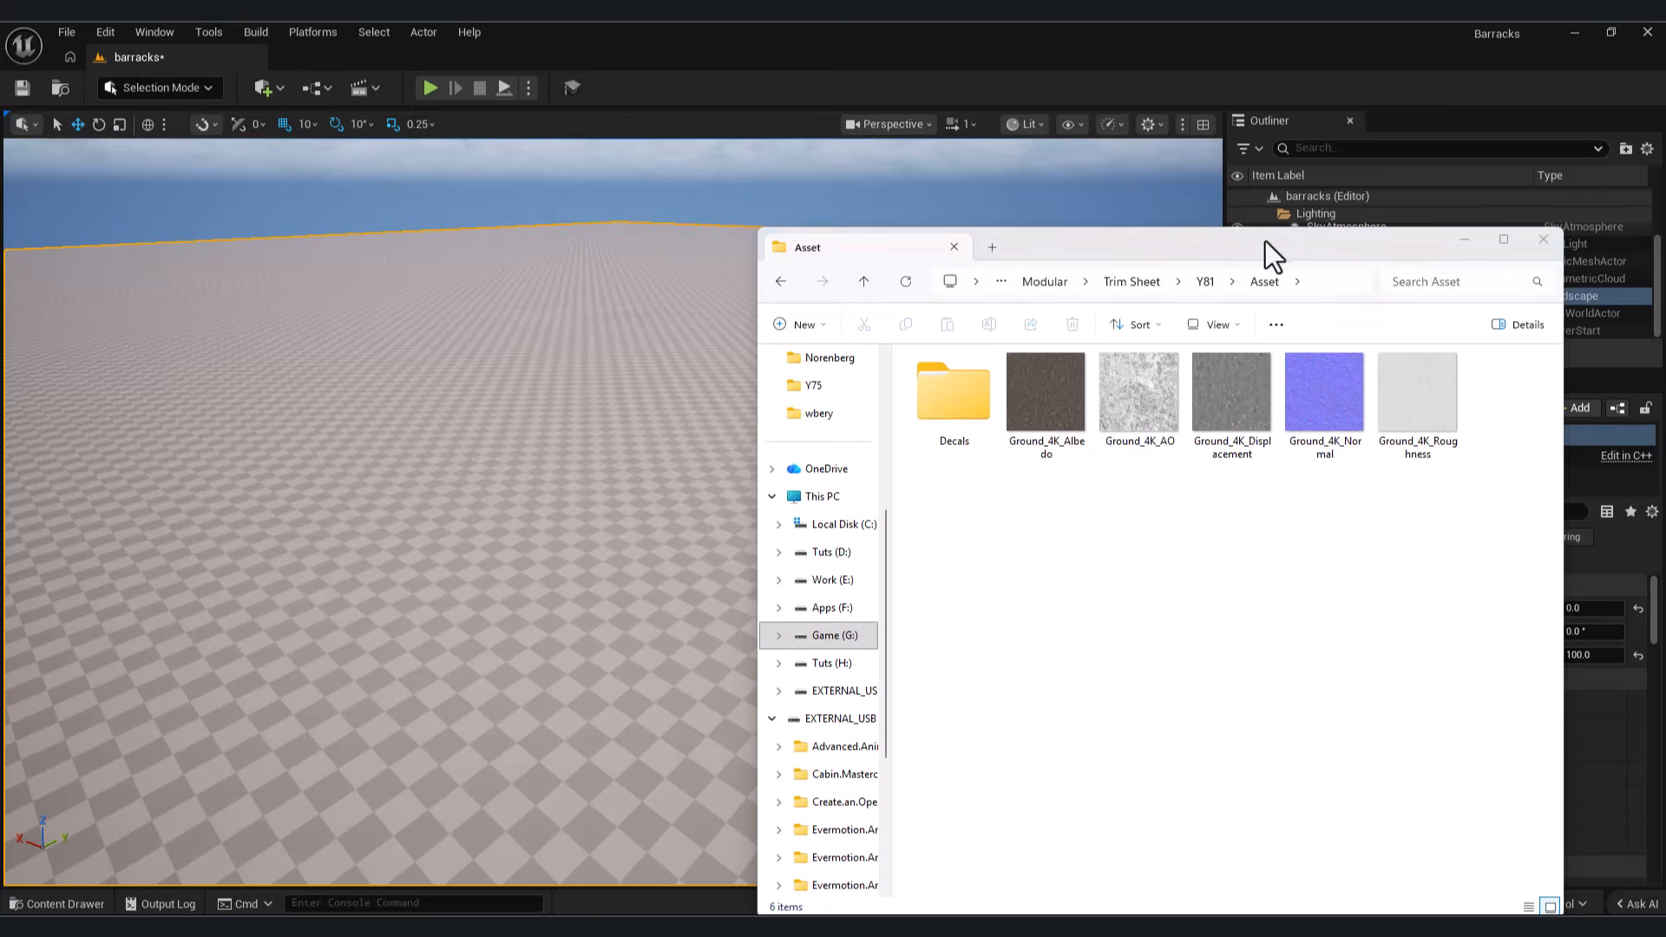
left_click_drag(1265, 241, 1371, 183)
left_click_drag(1604, 490, 1163, 341)
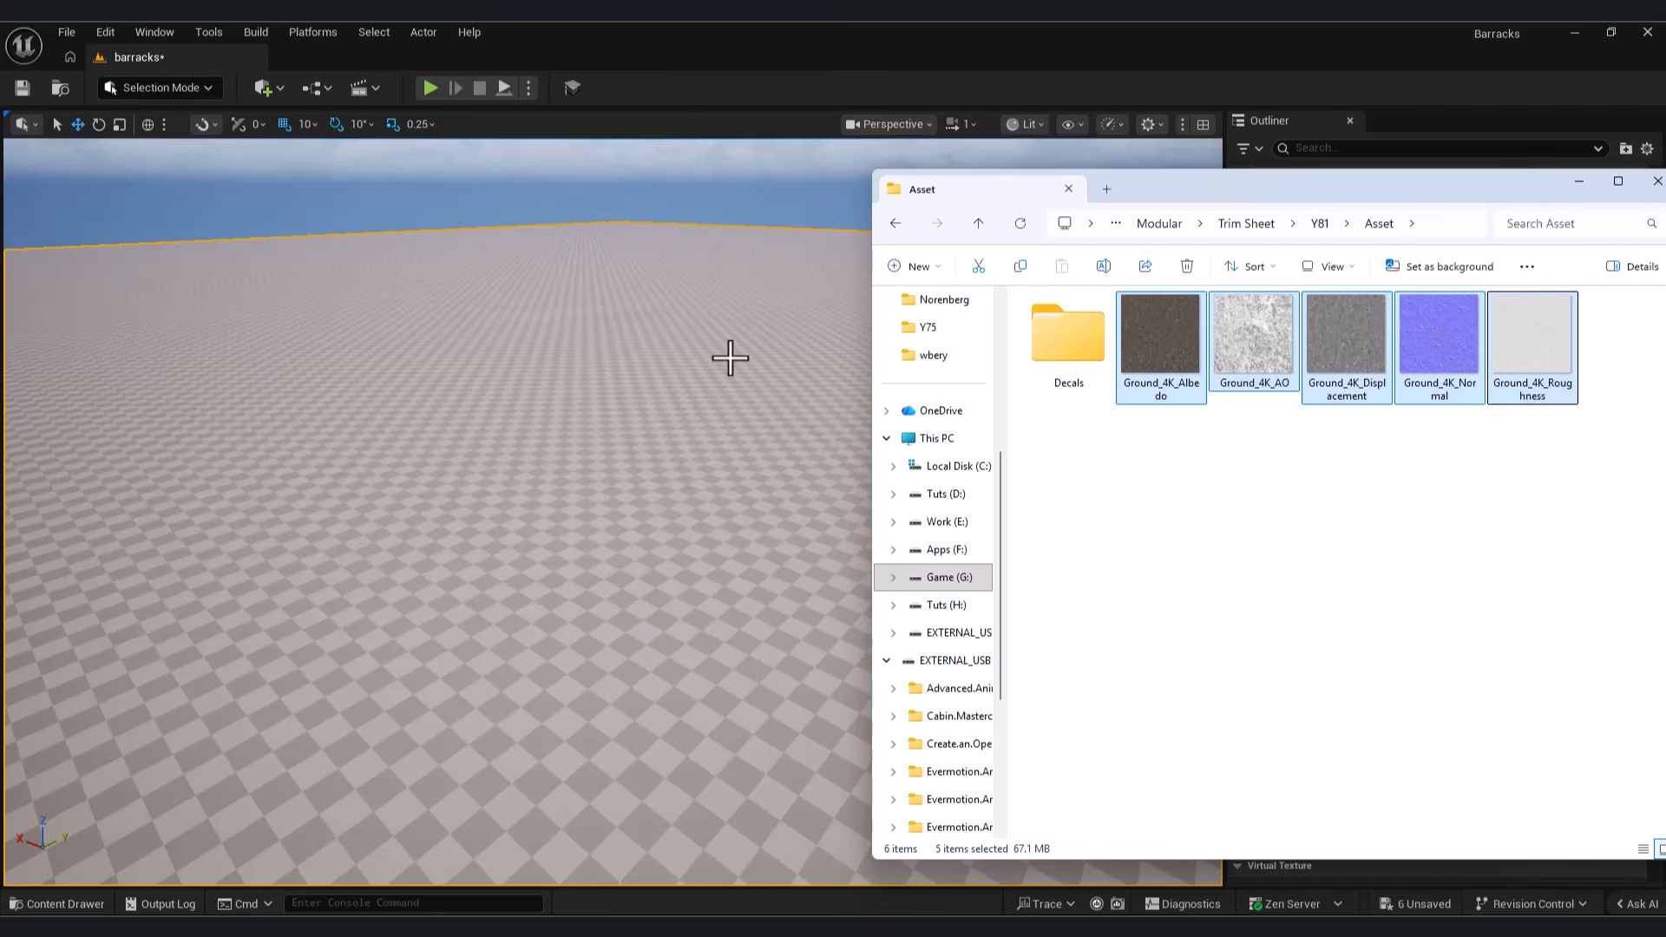
Step: Create a folder named Ground in the project's Content folder and open it
left_click(69, 904)
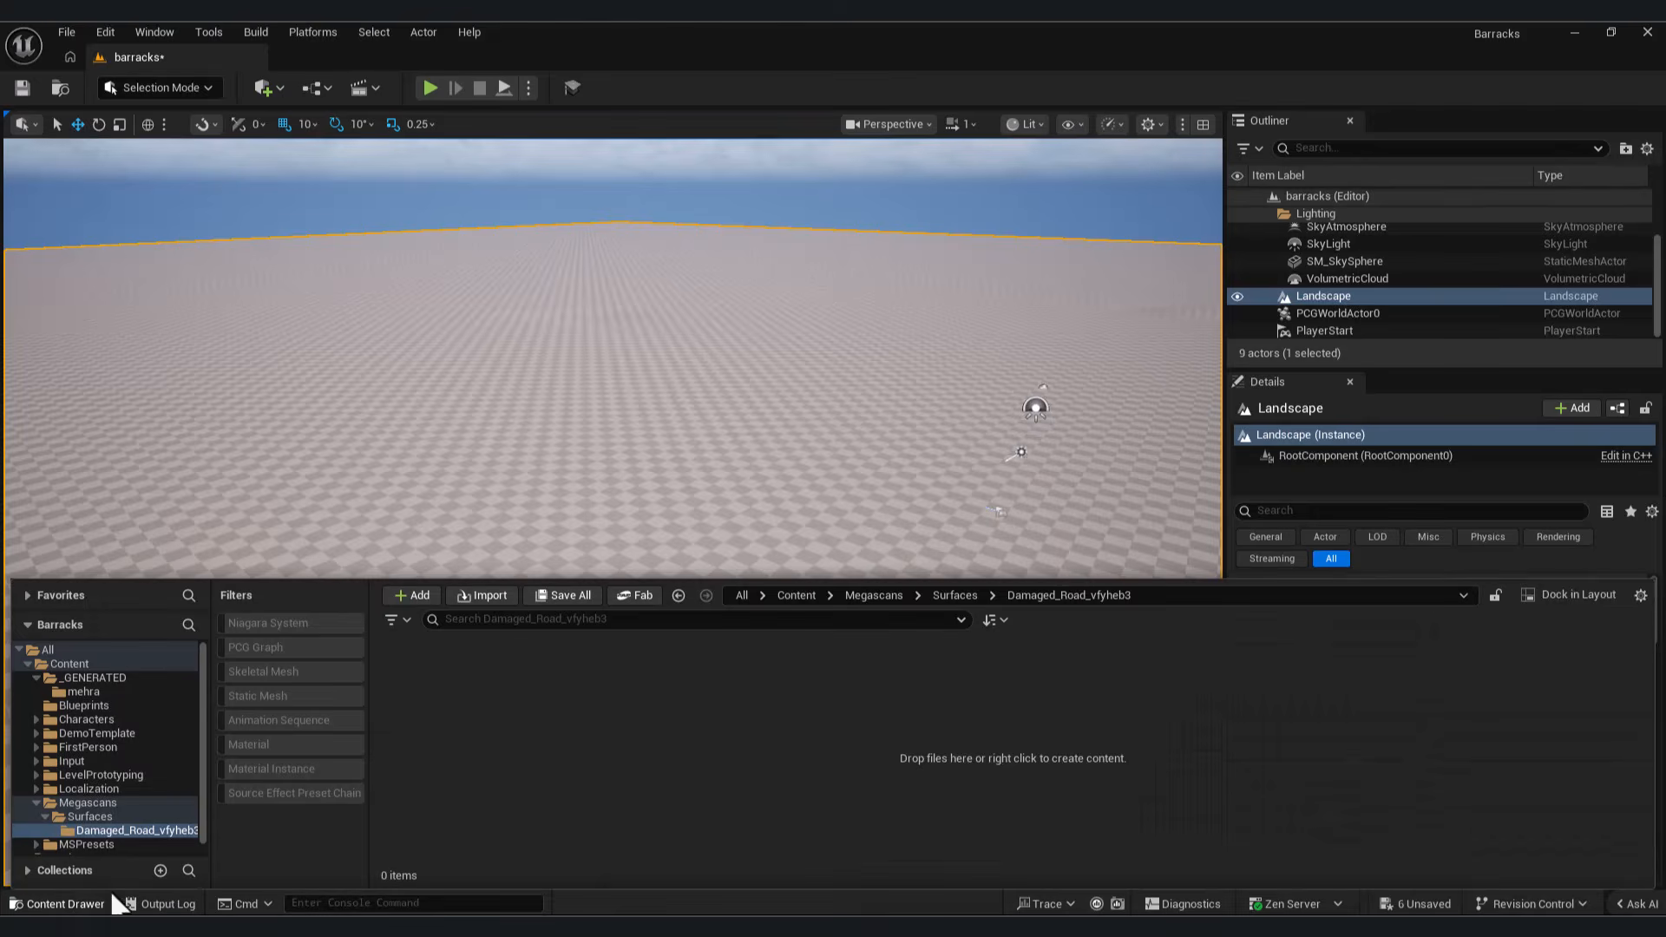
left_click(80, 666)
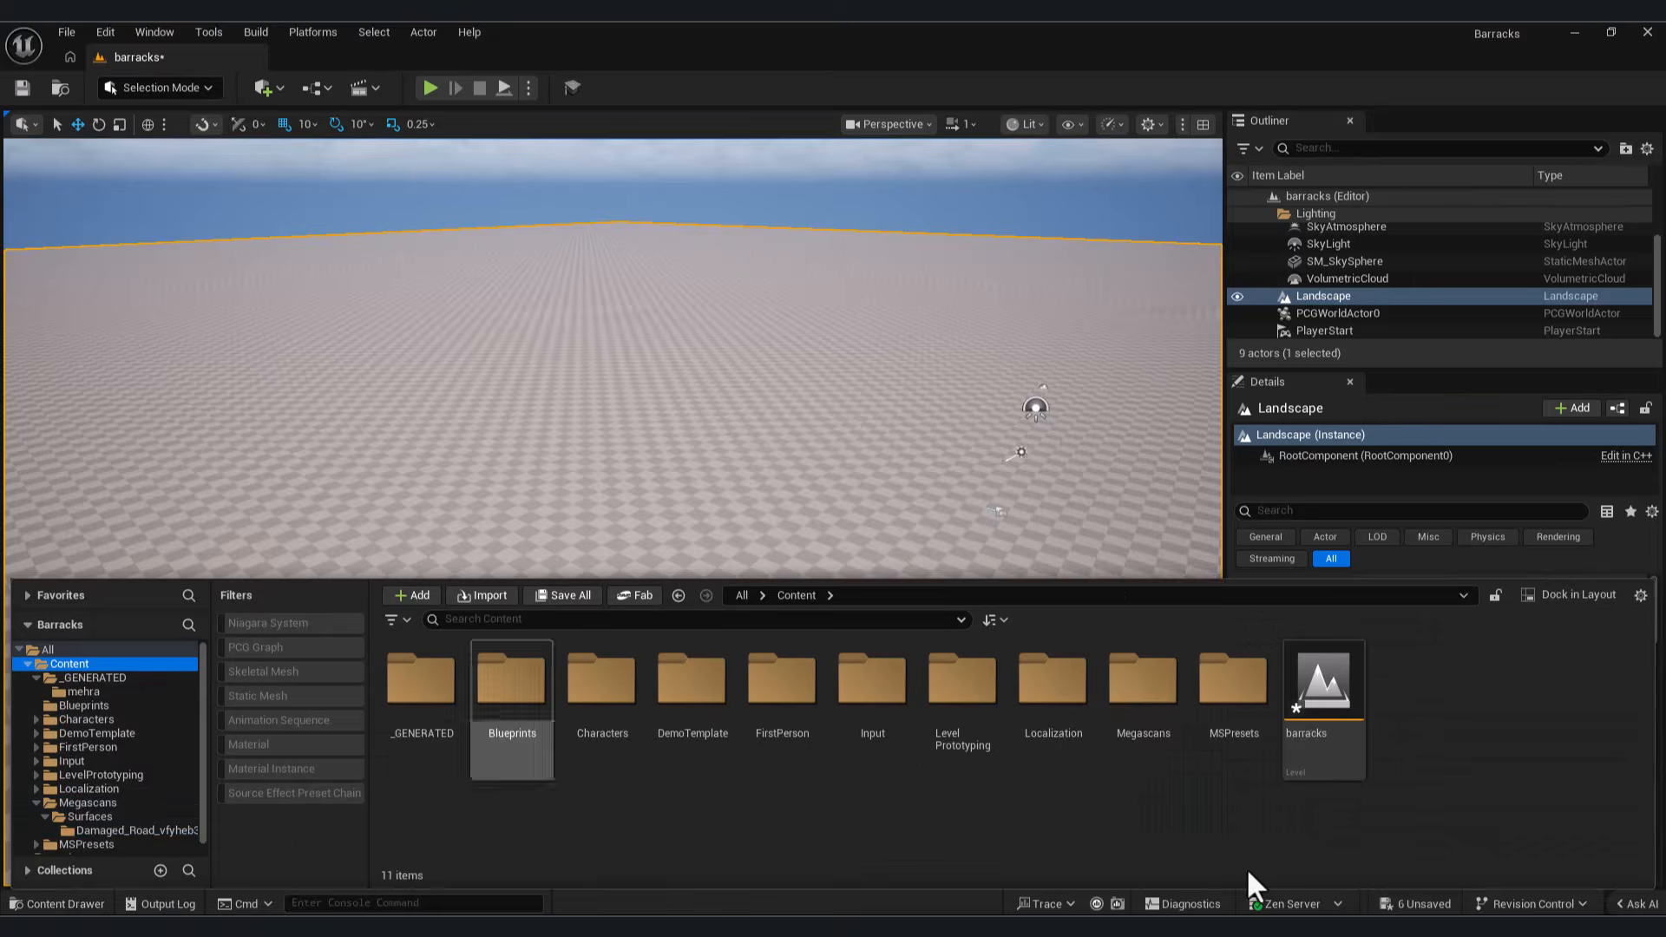
right_click(871, 798)
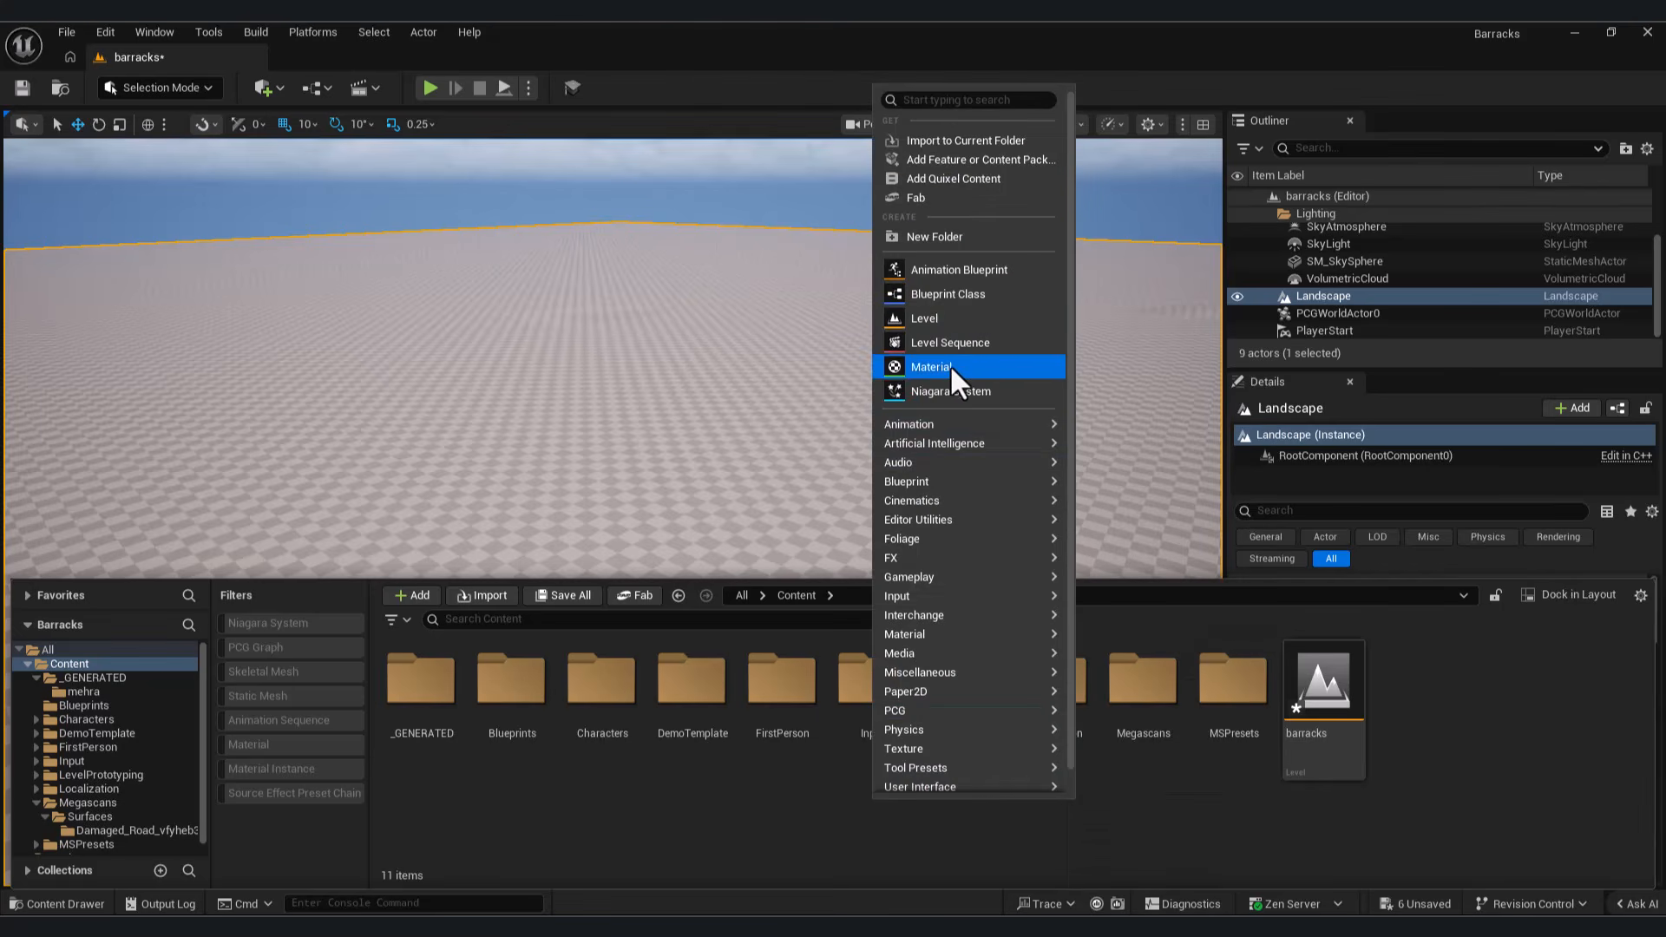
left_click(956, 238)
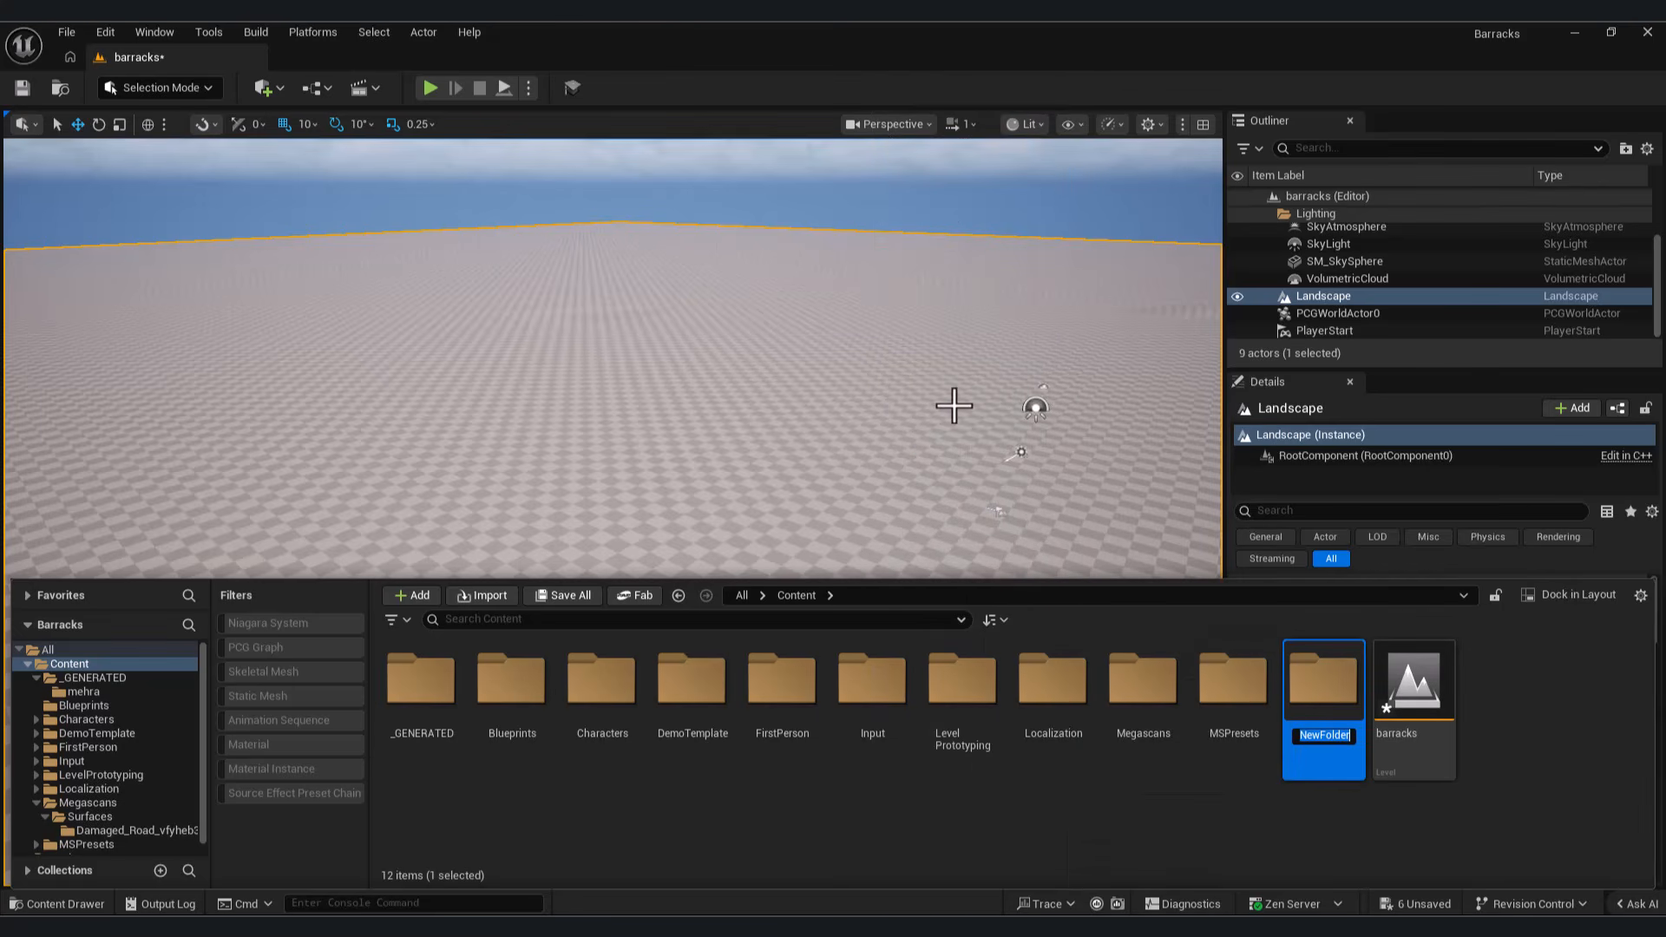
key("Return")
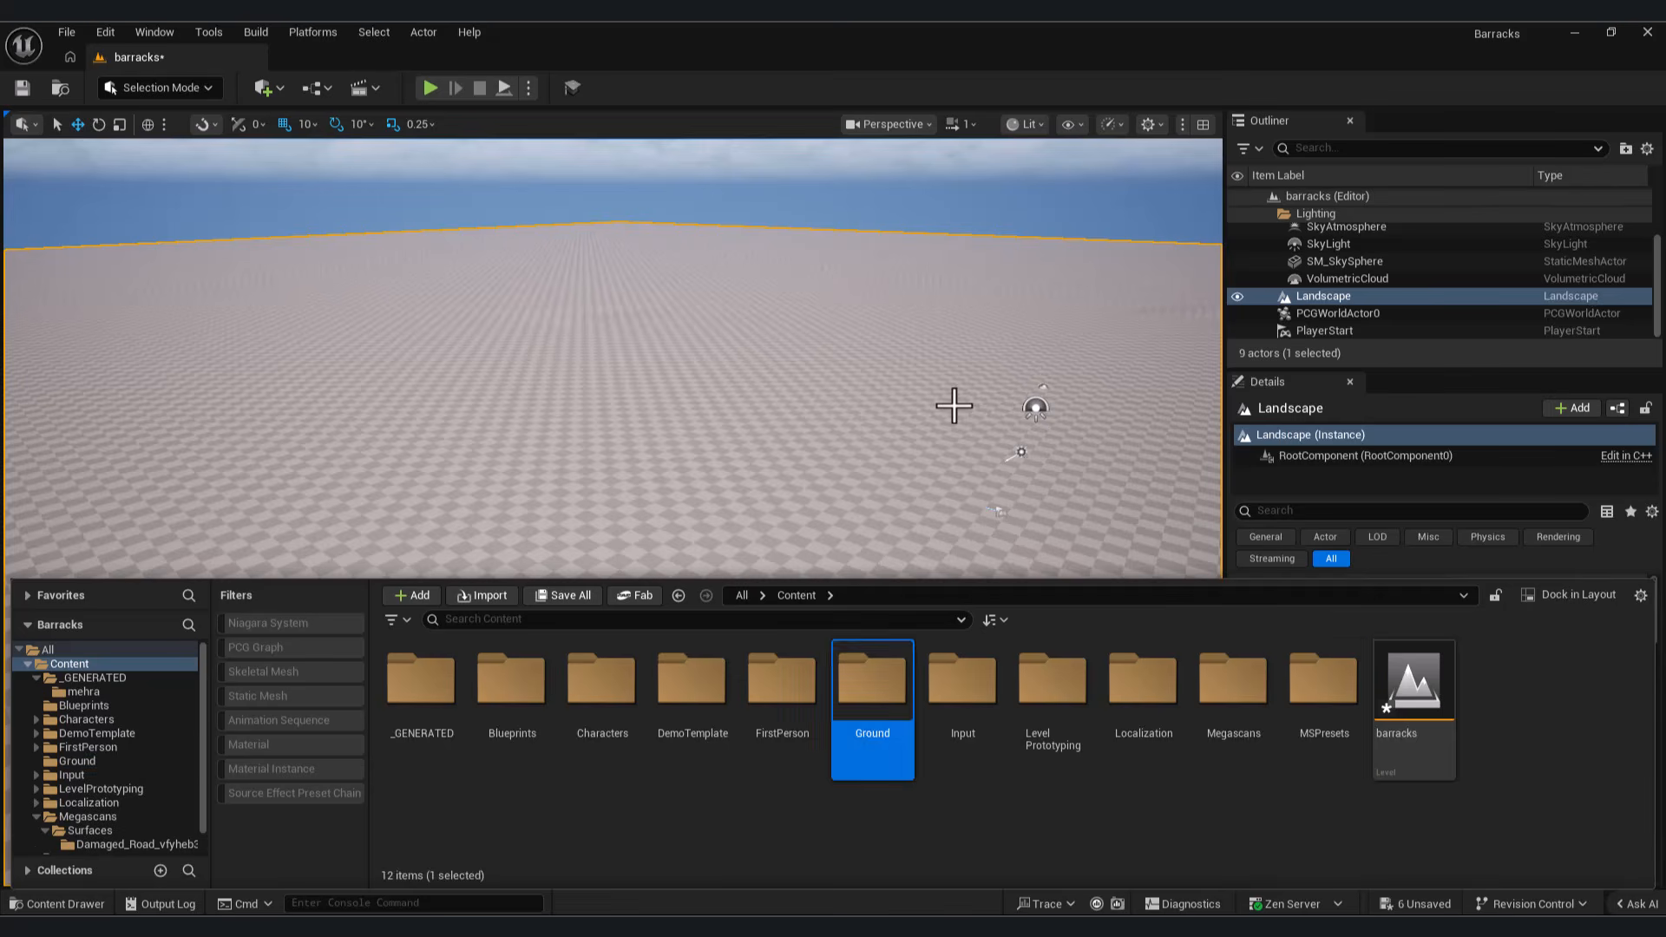
key("Return")
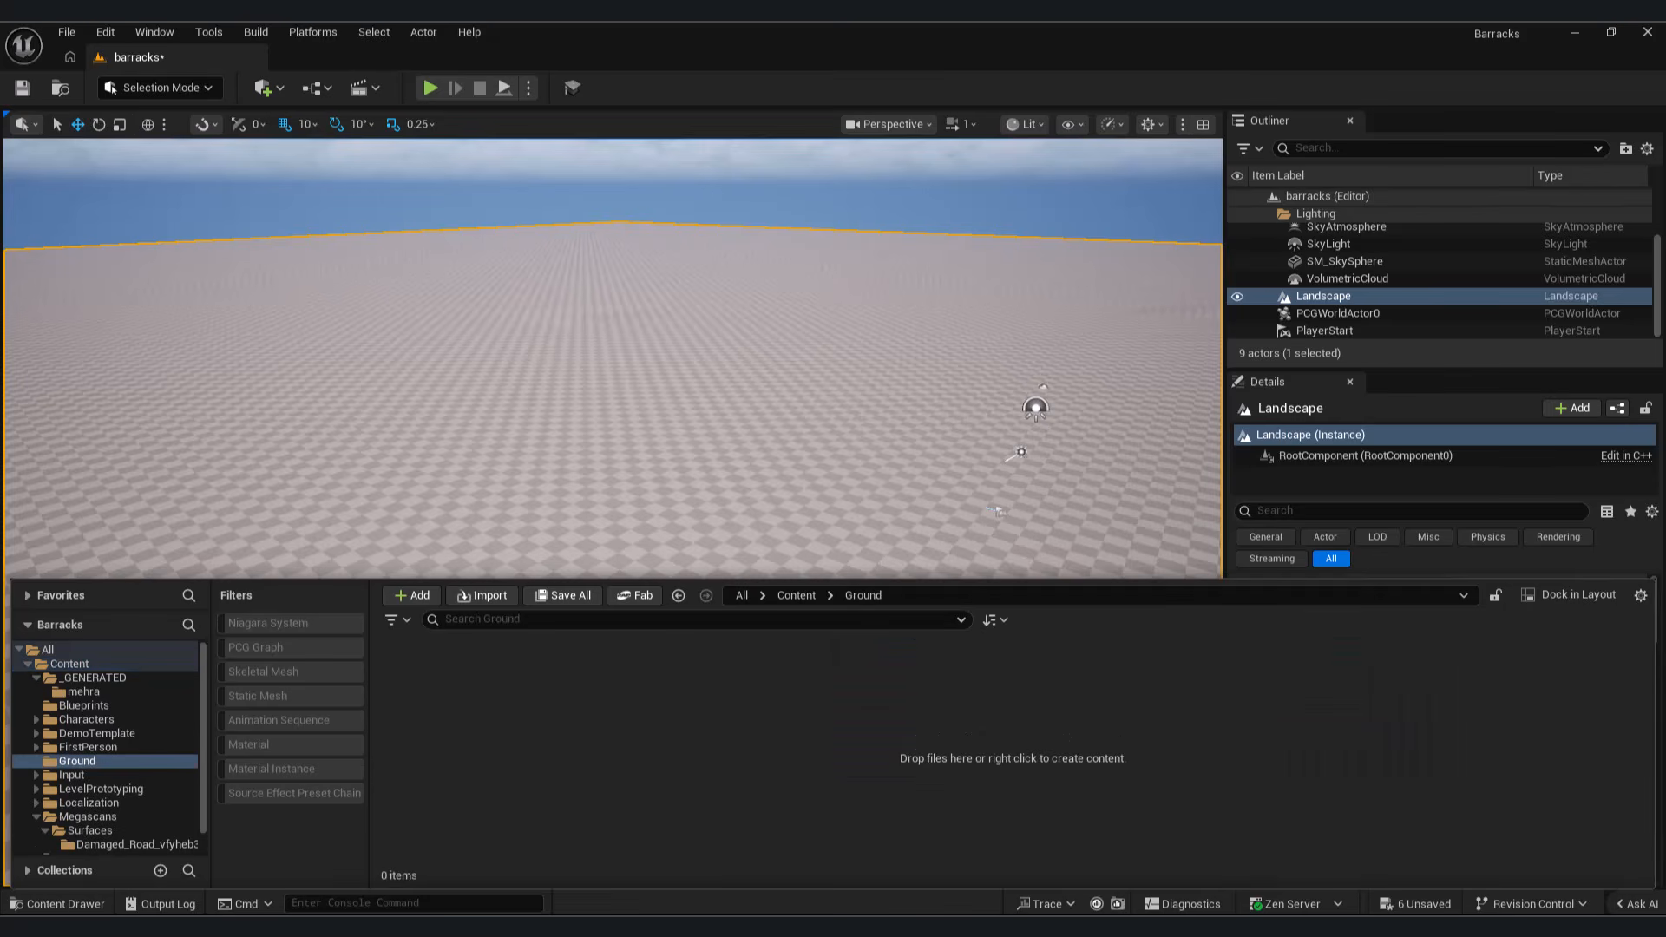
Step: Import the Ground_4K Albedo, AO, Displacement, Normal and Roughness textures into the Ground folder
key("alt+Tab")
left_click_drag(665, 756, 663, 755)
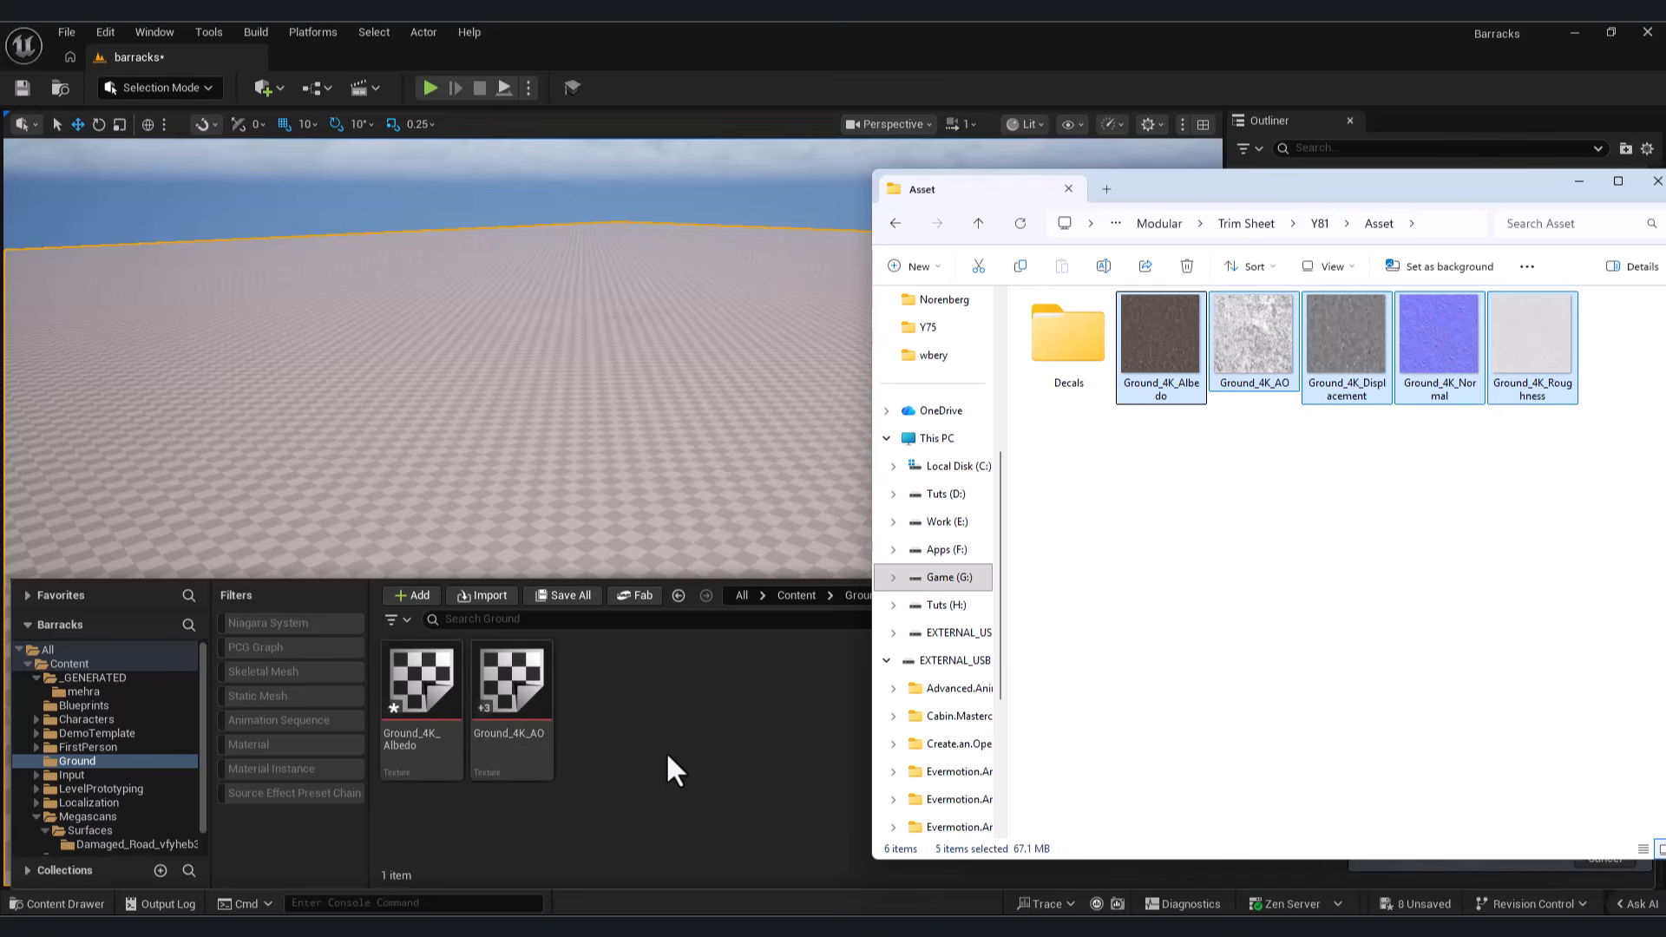
left_click(759, 848)
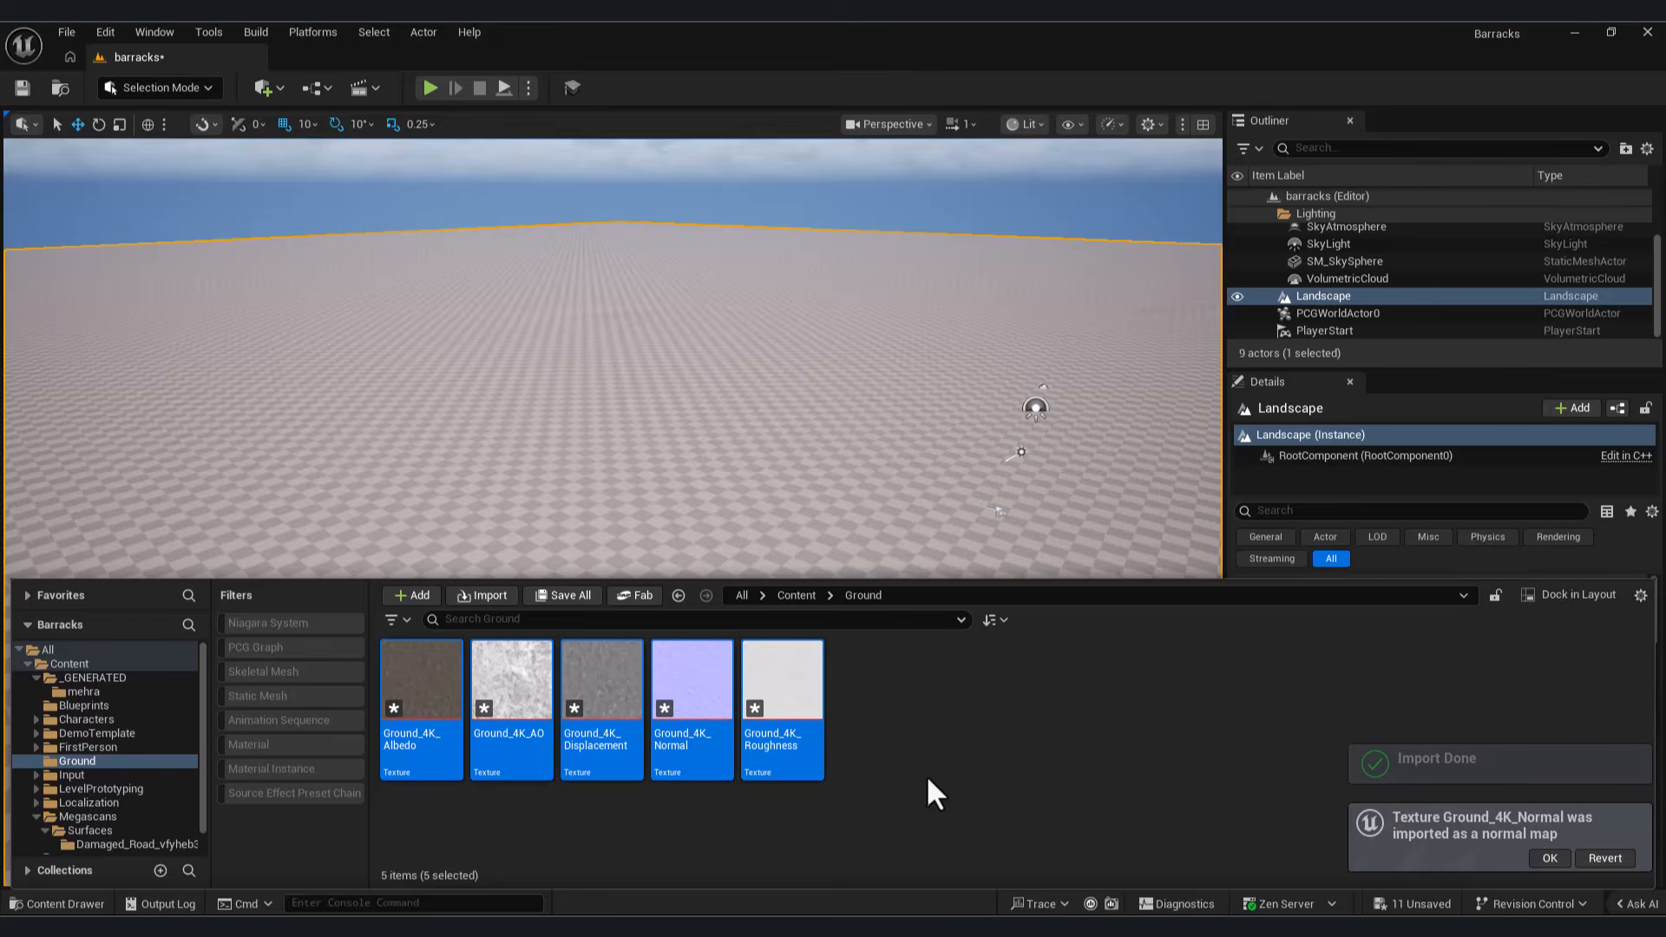
Step: Create a new material named landscape in the Ground folder
right_click(916, 720)
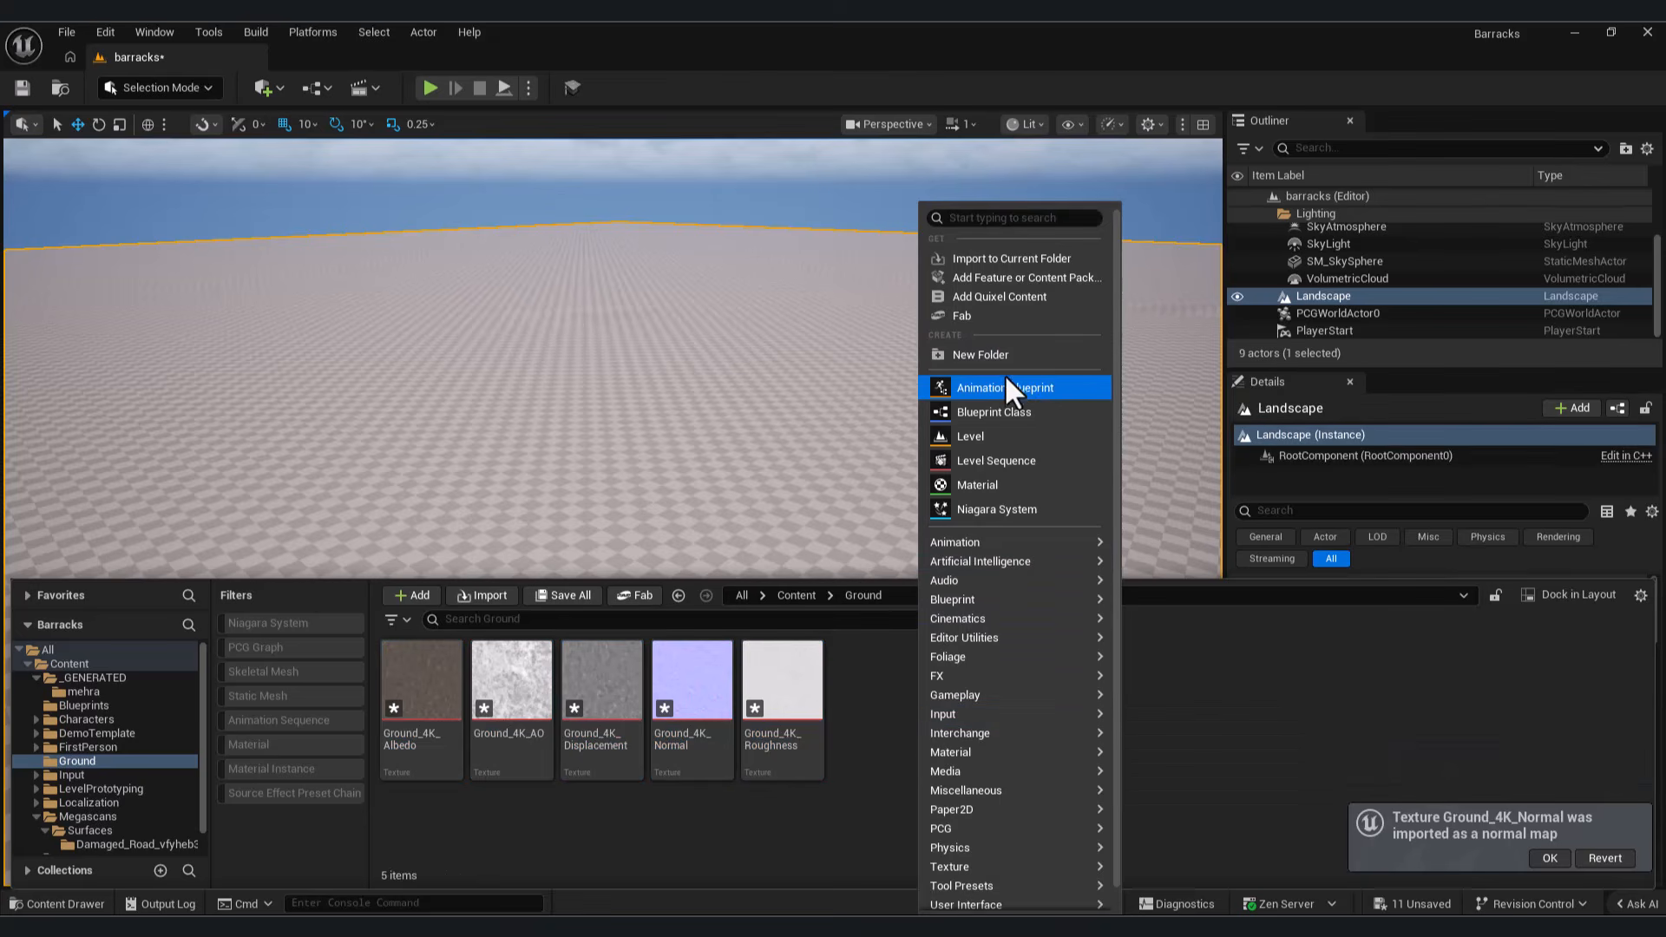
left_click(986, 486)
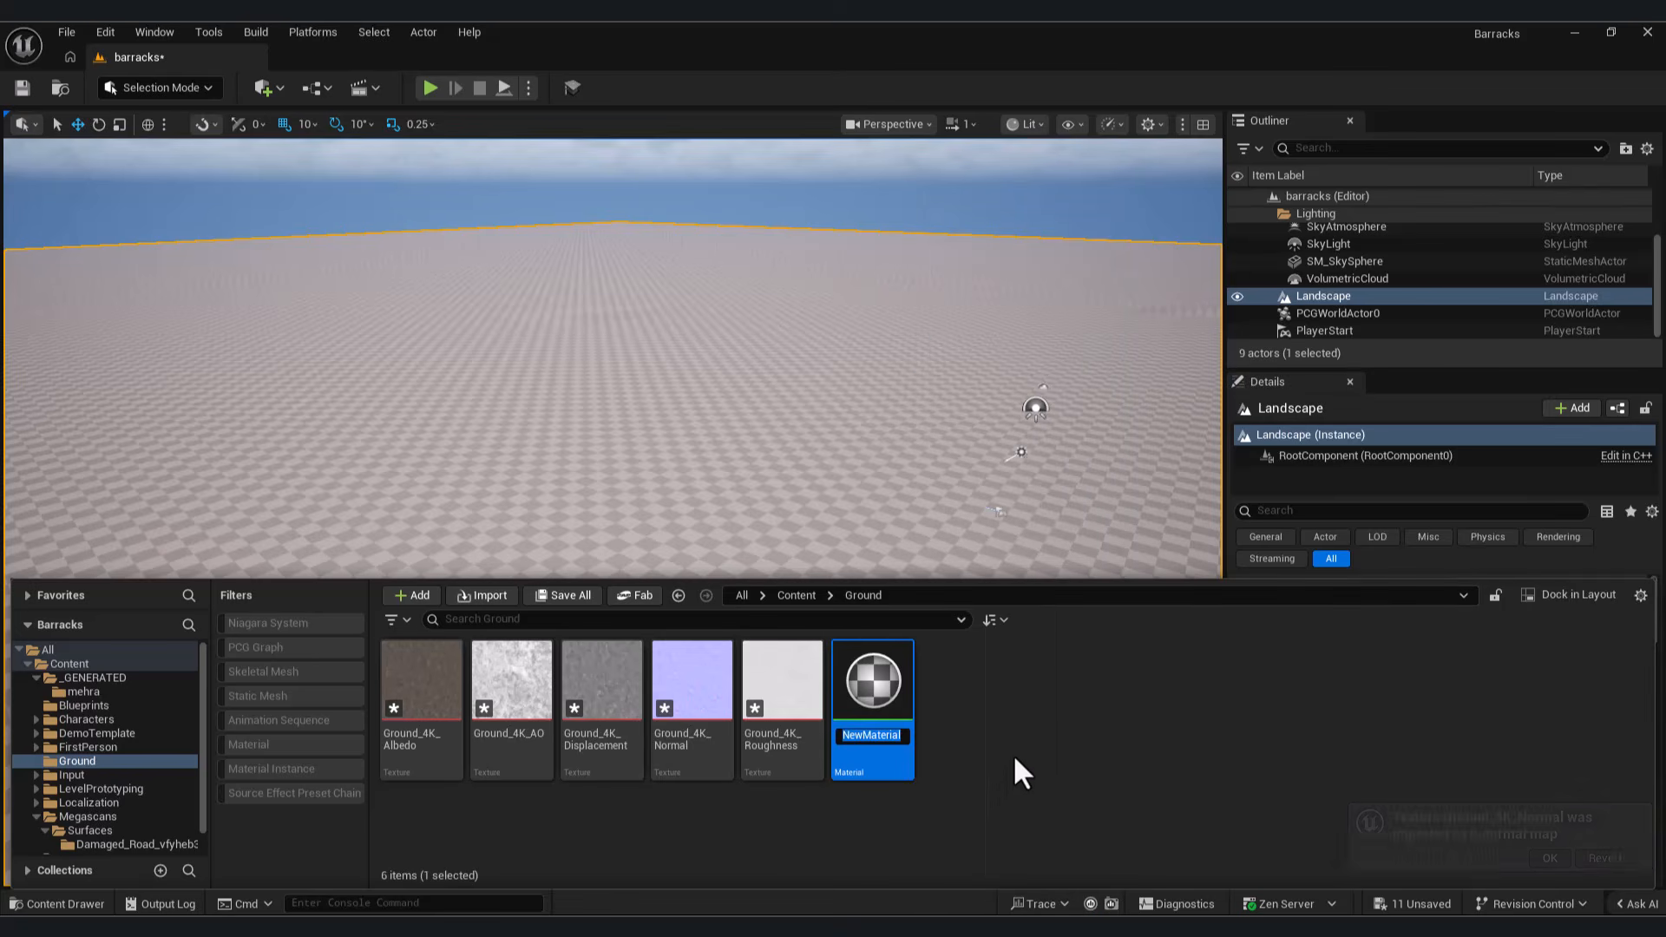
type("land")
type("scpae")
key("BackSpace")
key("BackSpace")
key("BackSpace")
type("ape")
key("Return")
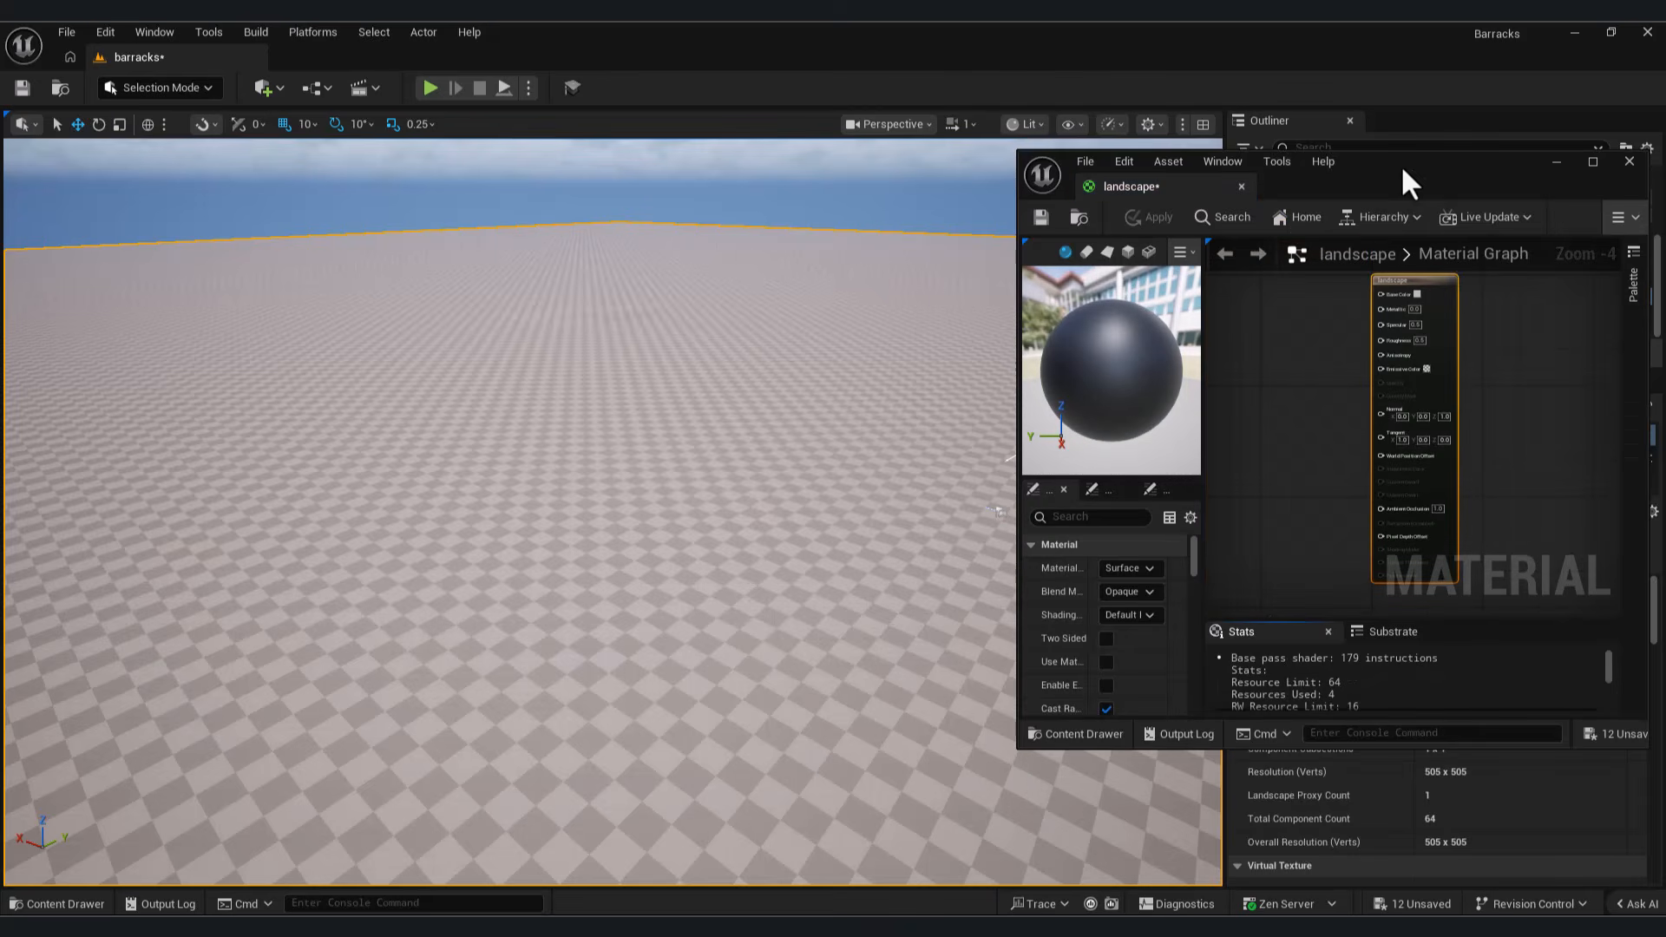
Step: Open the landscape material and wire Ground_4K_Albedo to Base Color and Ground_4K_Normal to Normal
left_click_drag(1402, 167, 928, 167)
left_click(1116, 165)
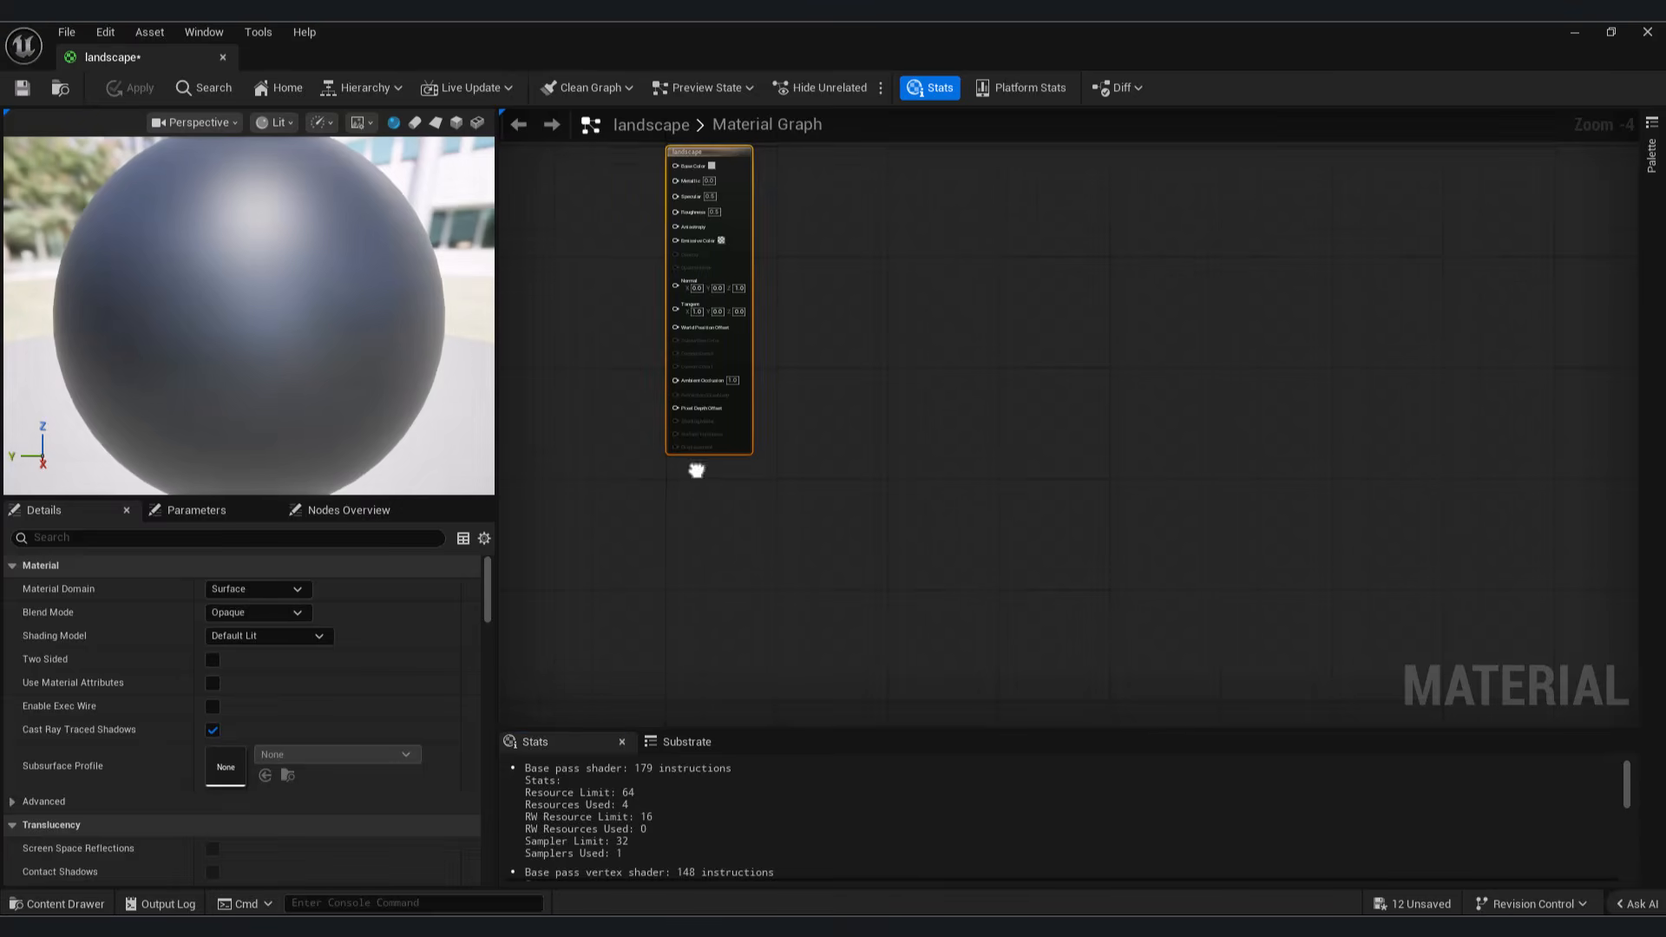
left_click(61, 904)
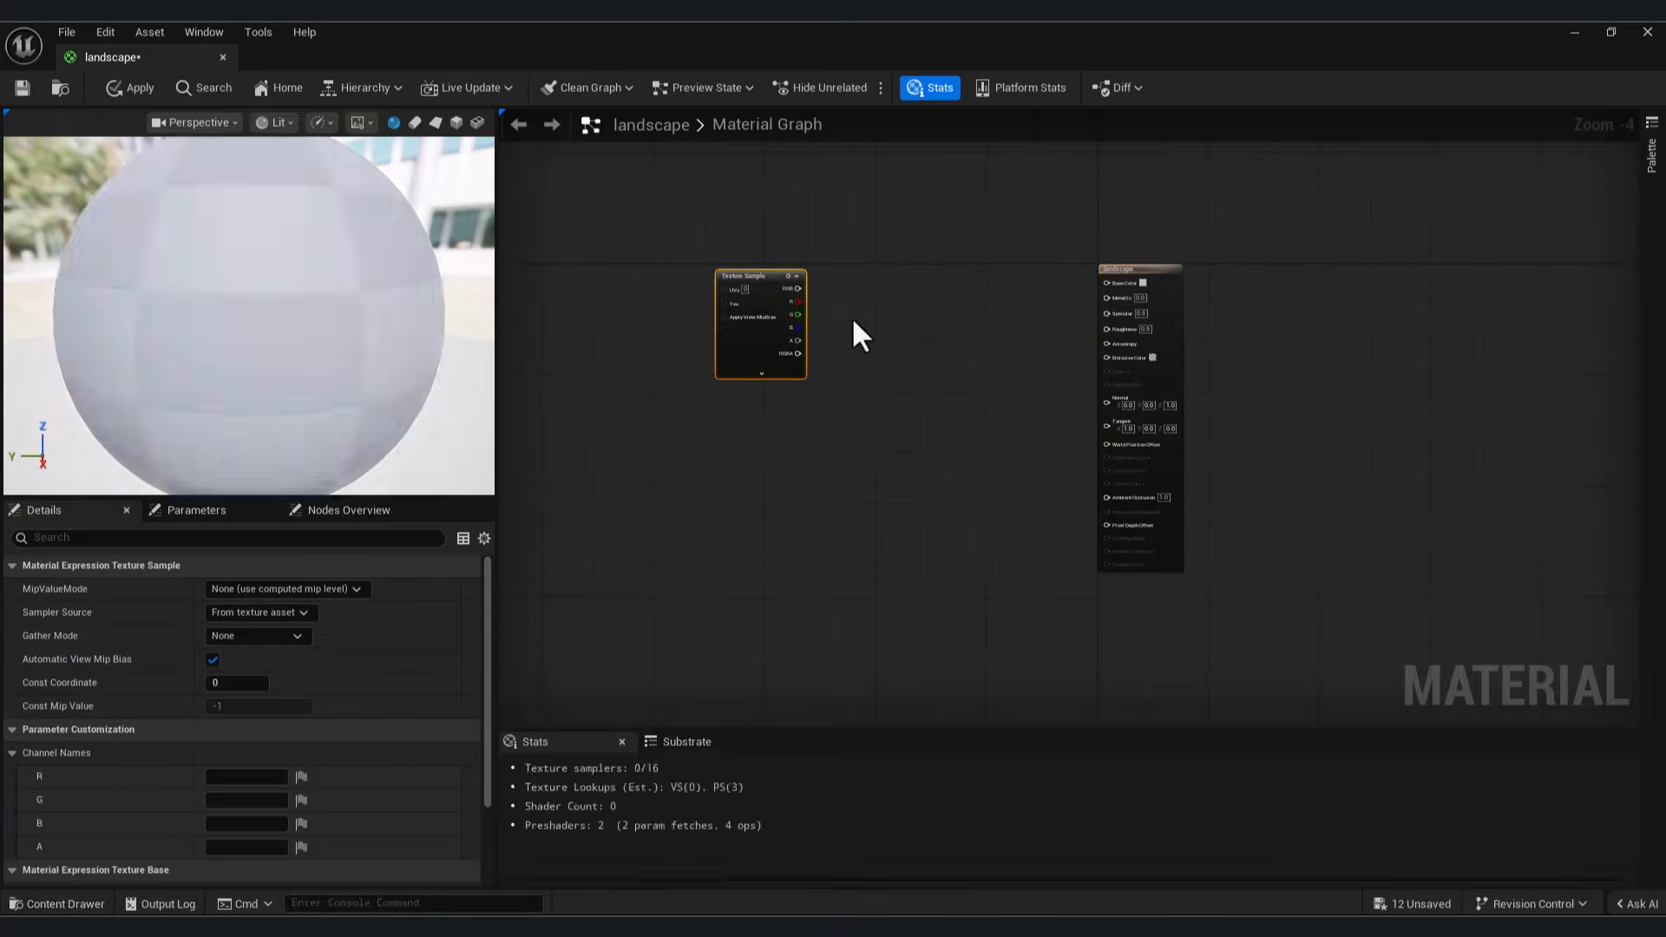
left_click_drag(799, 288, 1108, 283)
left_click(60, 904)
left_click_drag(555, 720, 723, 431)
left_click_drag(805, 449, 1113, 414)
Step: Wire Ground_4K_Roughness to the material's Roughness and place Ground_4K_Displacement as a texture sample in the graph
left_click(61, 904)
left_click_drag(781, 704, 1115, 334)
left_click(65, 904)
left_click_drag(603, 764, 925, 660)
Step: Enable Nanite tessellation for the landscape material with a displacement magnitude of 1.0
left_click(876, 646)
scroll(179, 762, "down", 4)
scroll(179, 762, "down", 3)
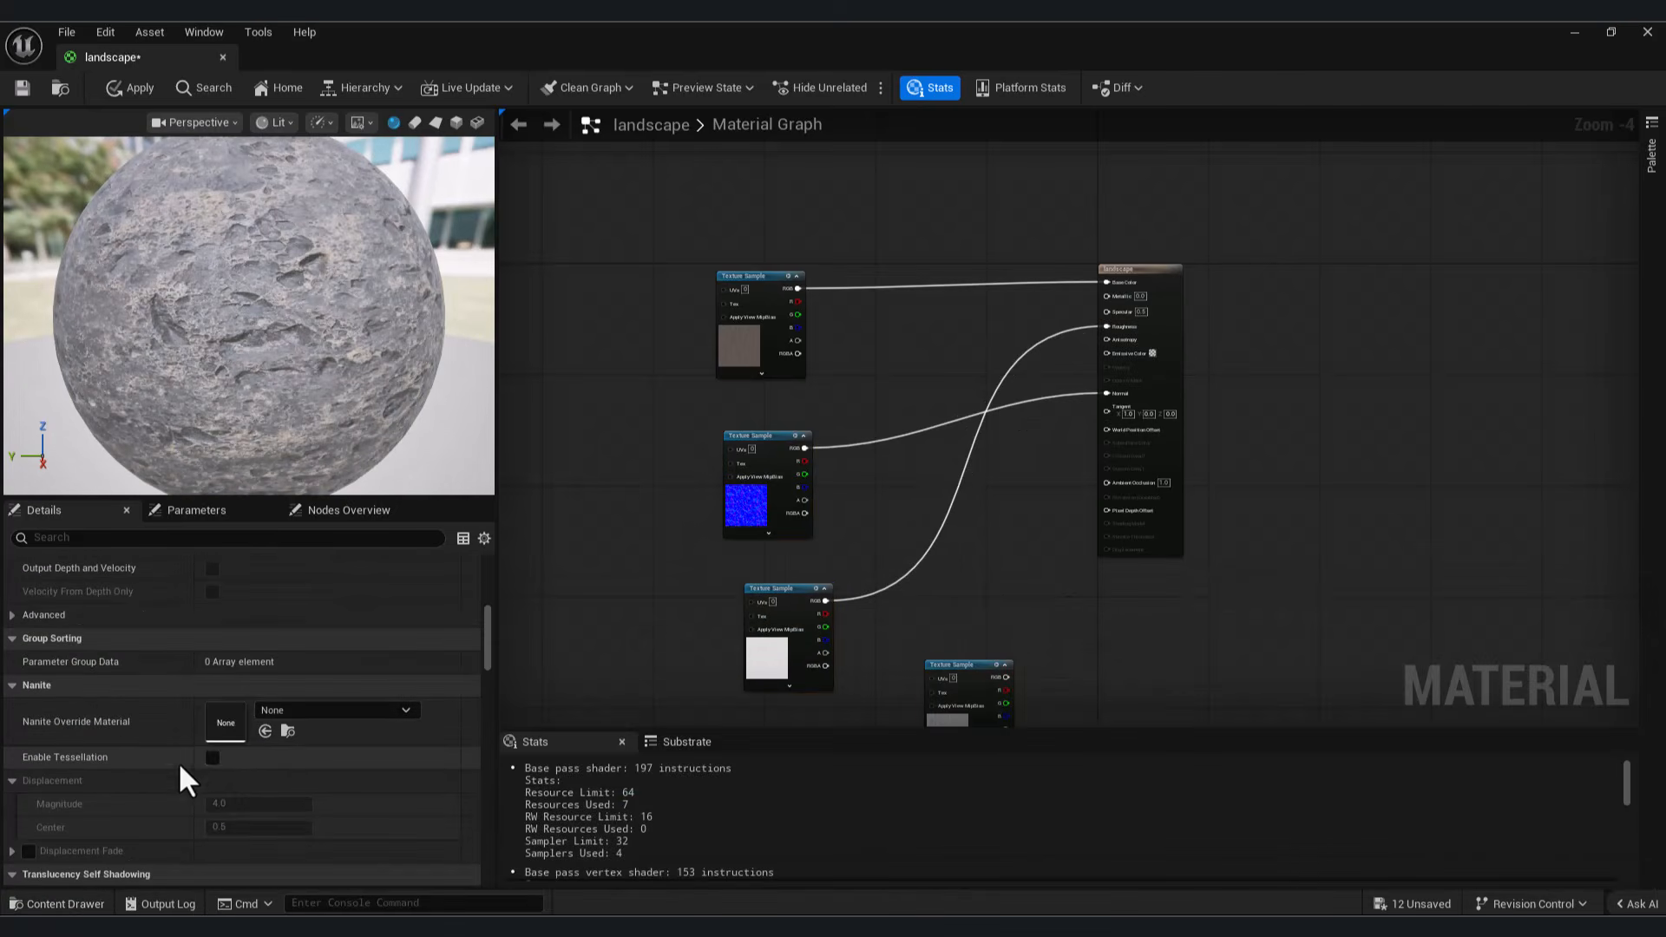
left_click(213, 758)
left_click_drag(239, 807, 182, 807)
type("2")
right_click_drag(1043, 668, 1009, 620)
scroll(1024, 648, "up", 2)
left_click_drag(231, 808, 177, 798)
type("1")
Step: Connect the displacement texture to Displacement, wire Ground_4K_AO to Ambient Occlusion, and save the material
right_click_drag(1045, 492, 940, 553)
left_click_drag(840, 692, 972, 525)
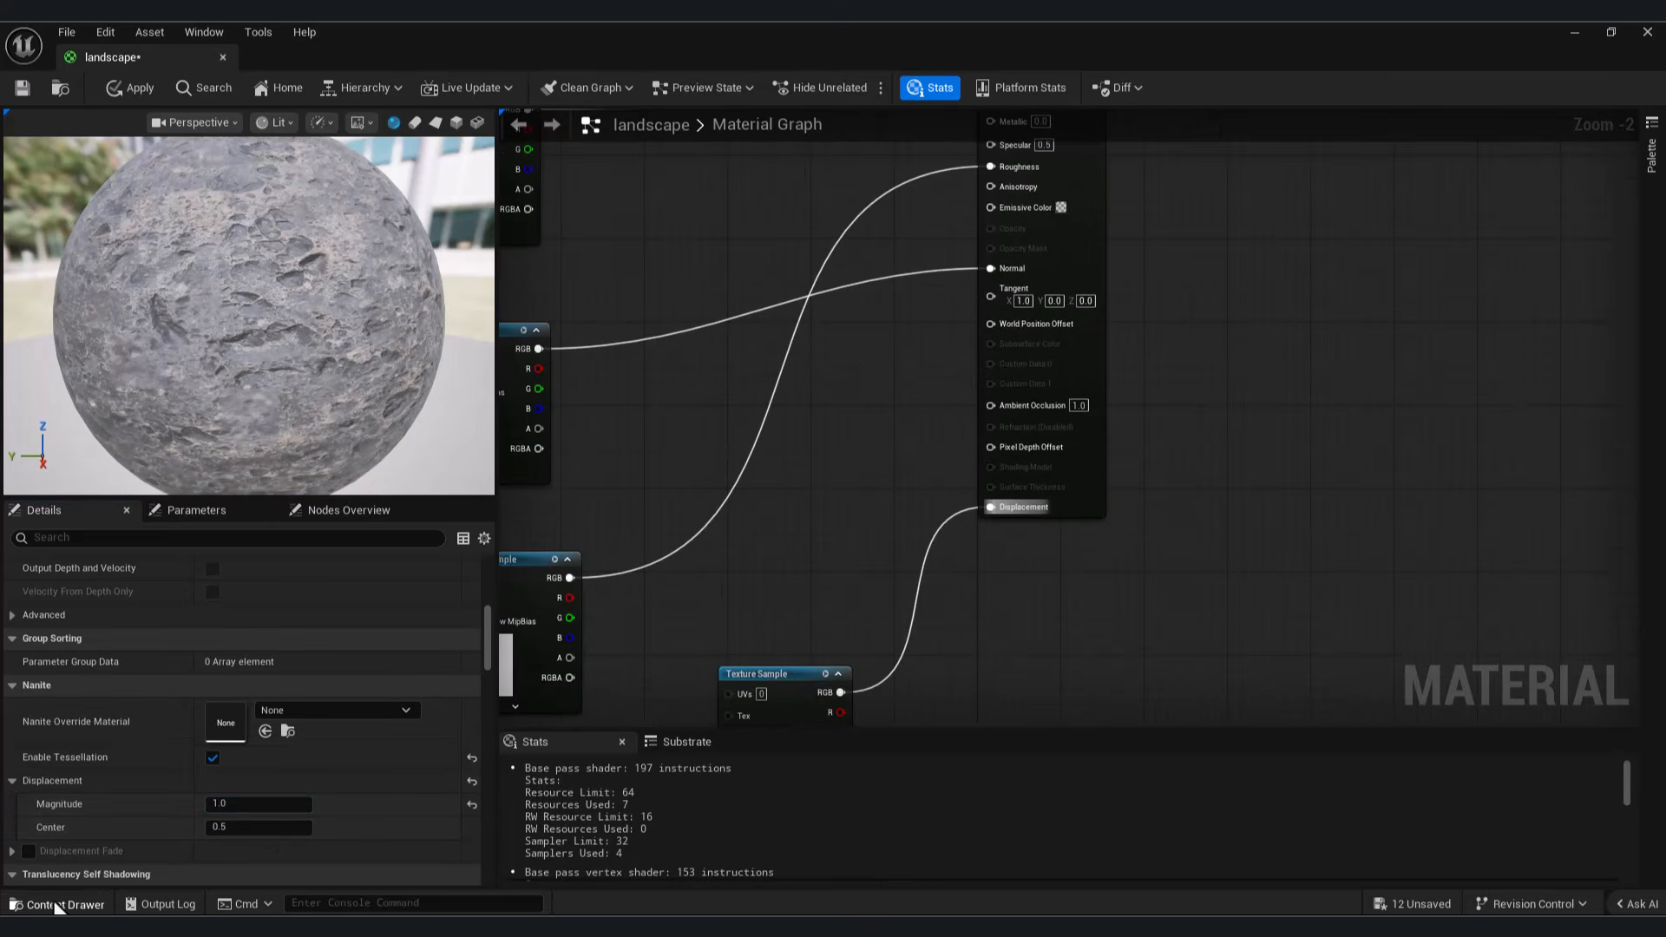
key("ctrl+space")
left_click_drag(512, 695, 781, 505)
left_click_drag(903, 526, 994, 406)
left_click(22, 88)
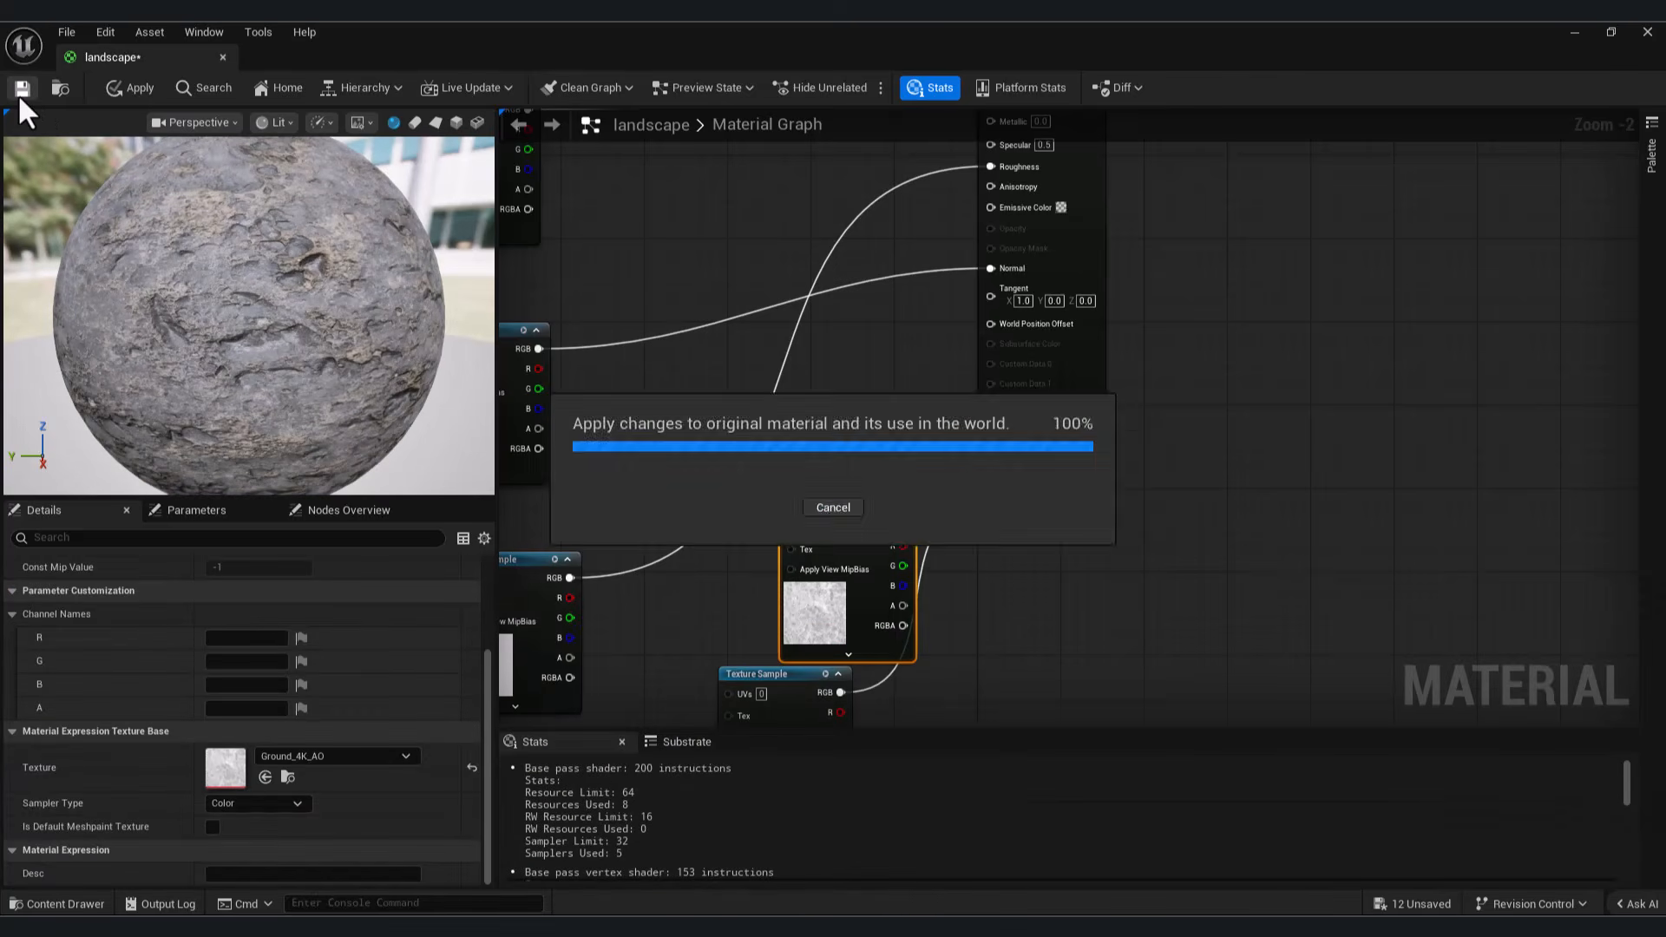
Step: Return to the level, enable Nanite on the Landscape actor and build its Nanite data
left_click(1575, 33)
left_click(76, 904)
left_click(703, 438)
scroll(1657, 664, "down", 6)
scroll(1434, 820, "down", 1)
left_click(1433, 812)
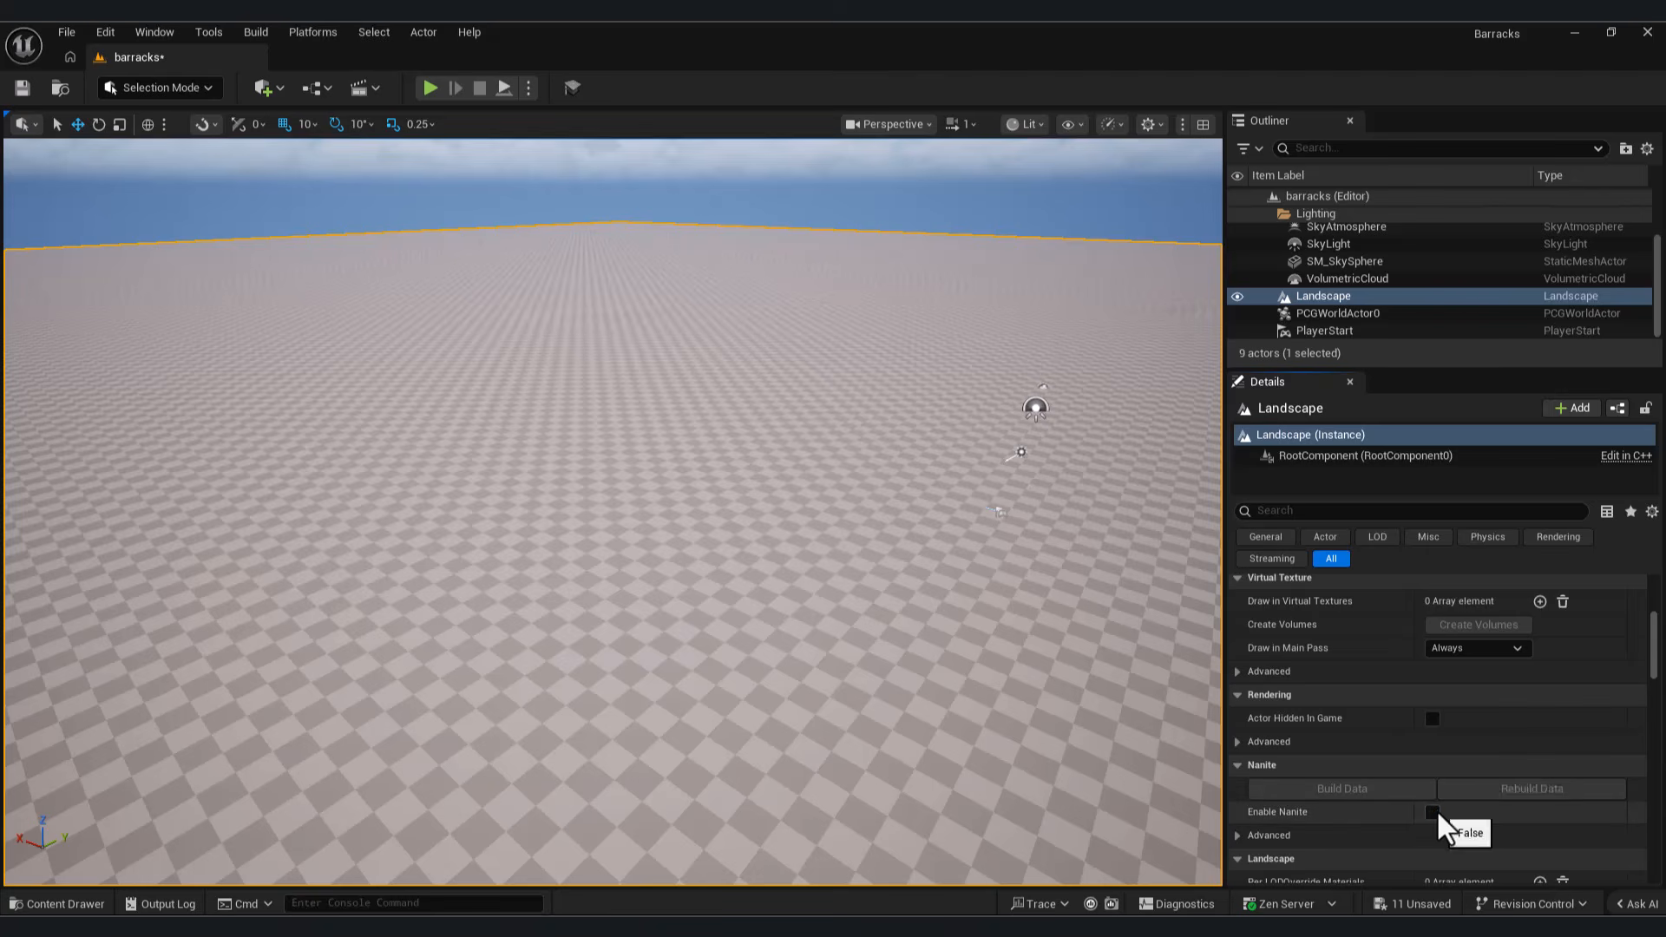
left_click(1384, 791)
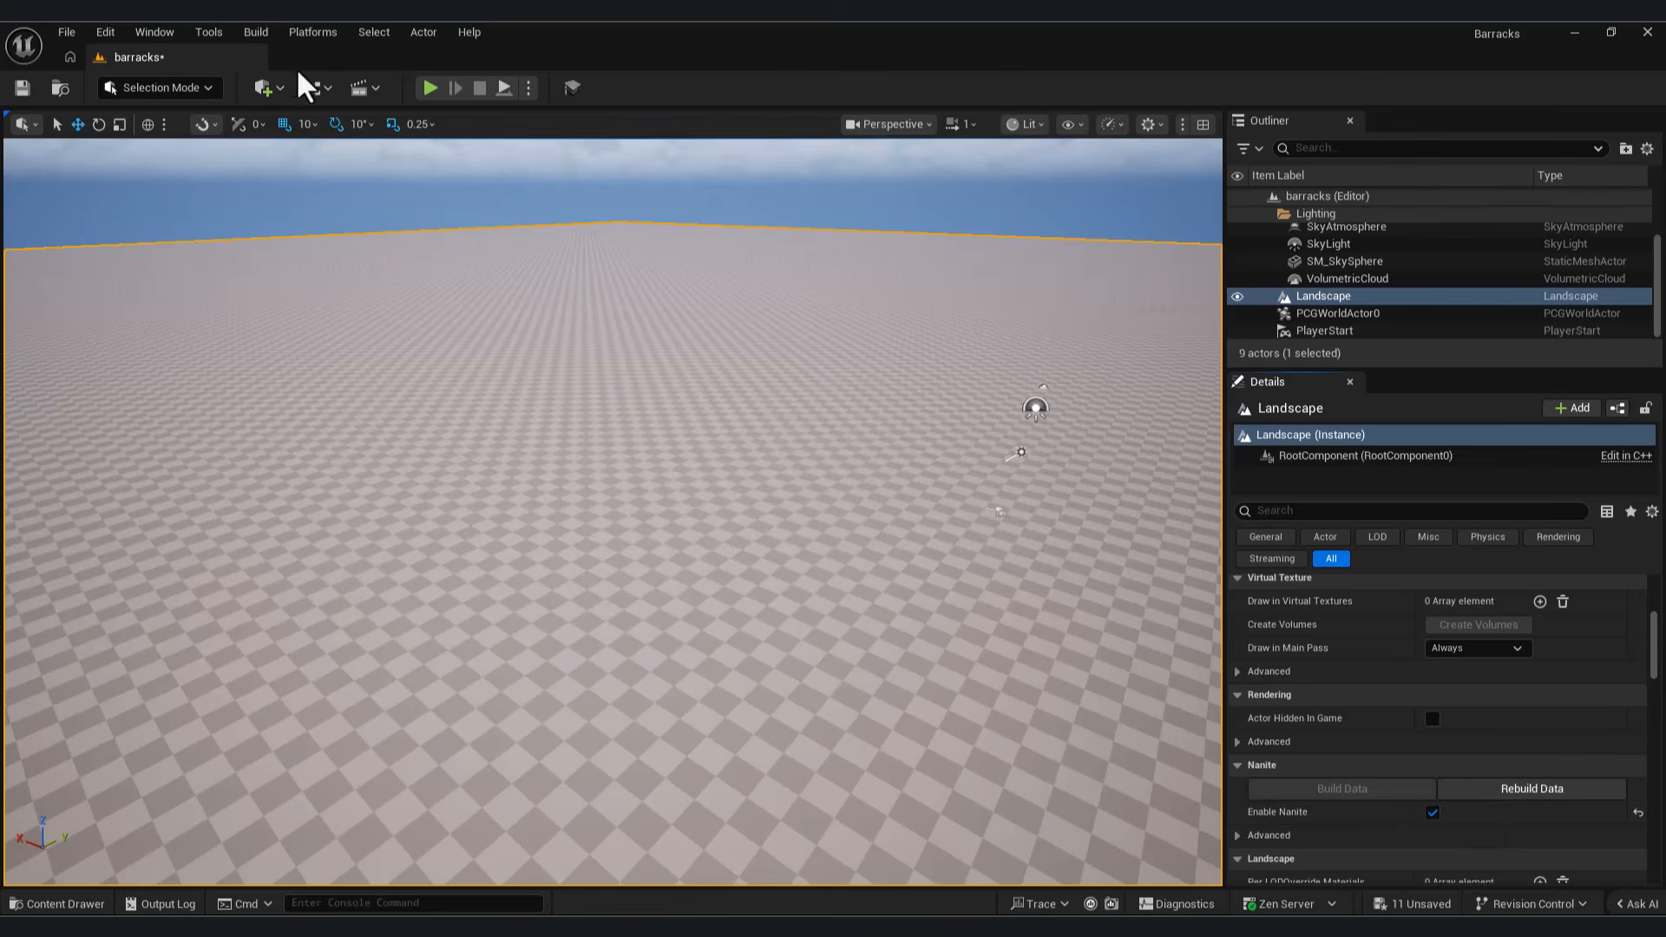
Step: Create a material instance named landscape_Inst from the landscape material in the Ground folder
left_click(65, 904)
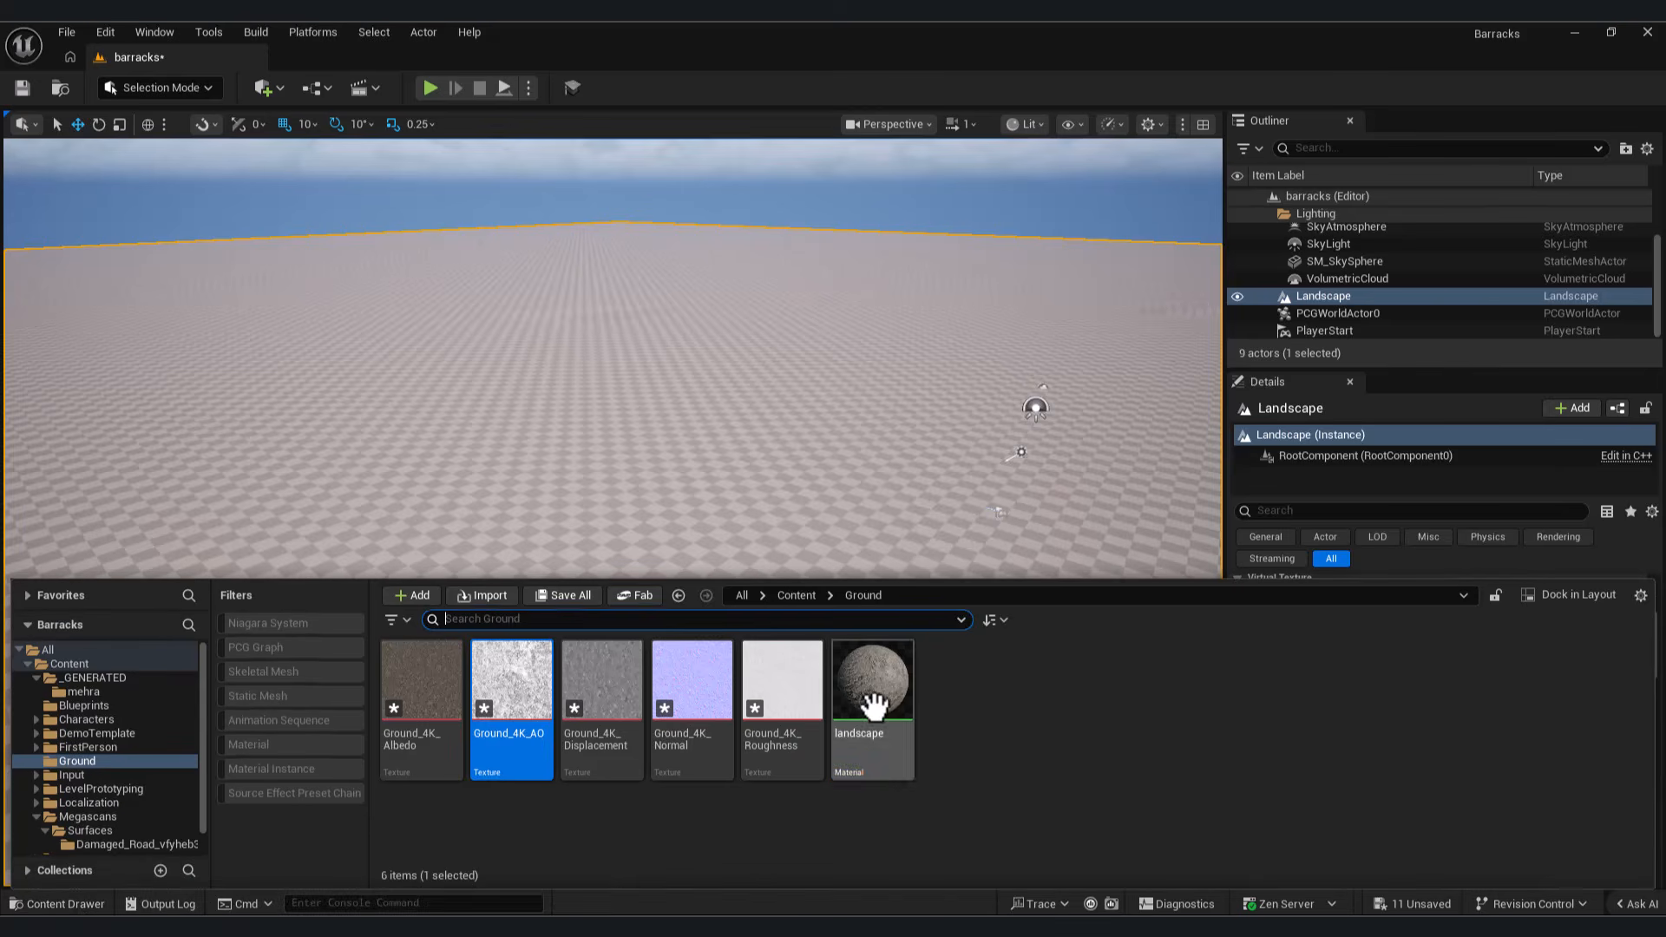
right_click(872, 685)
left_click(1006, 190)
left_click(960, 684)
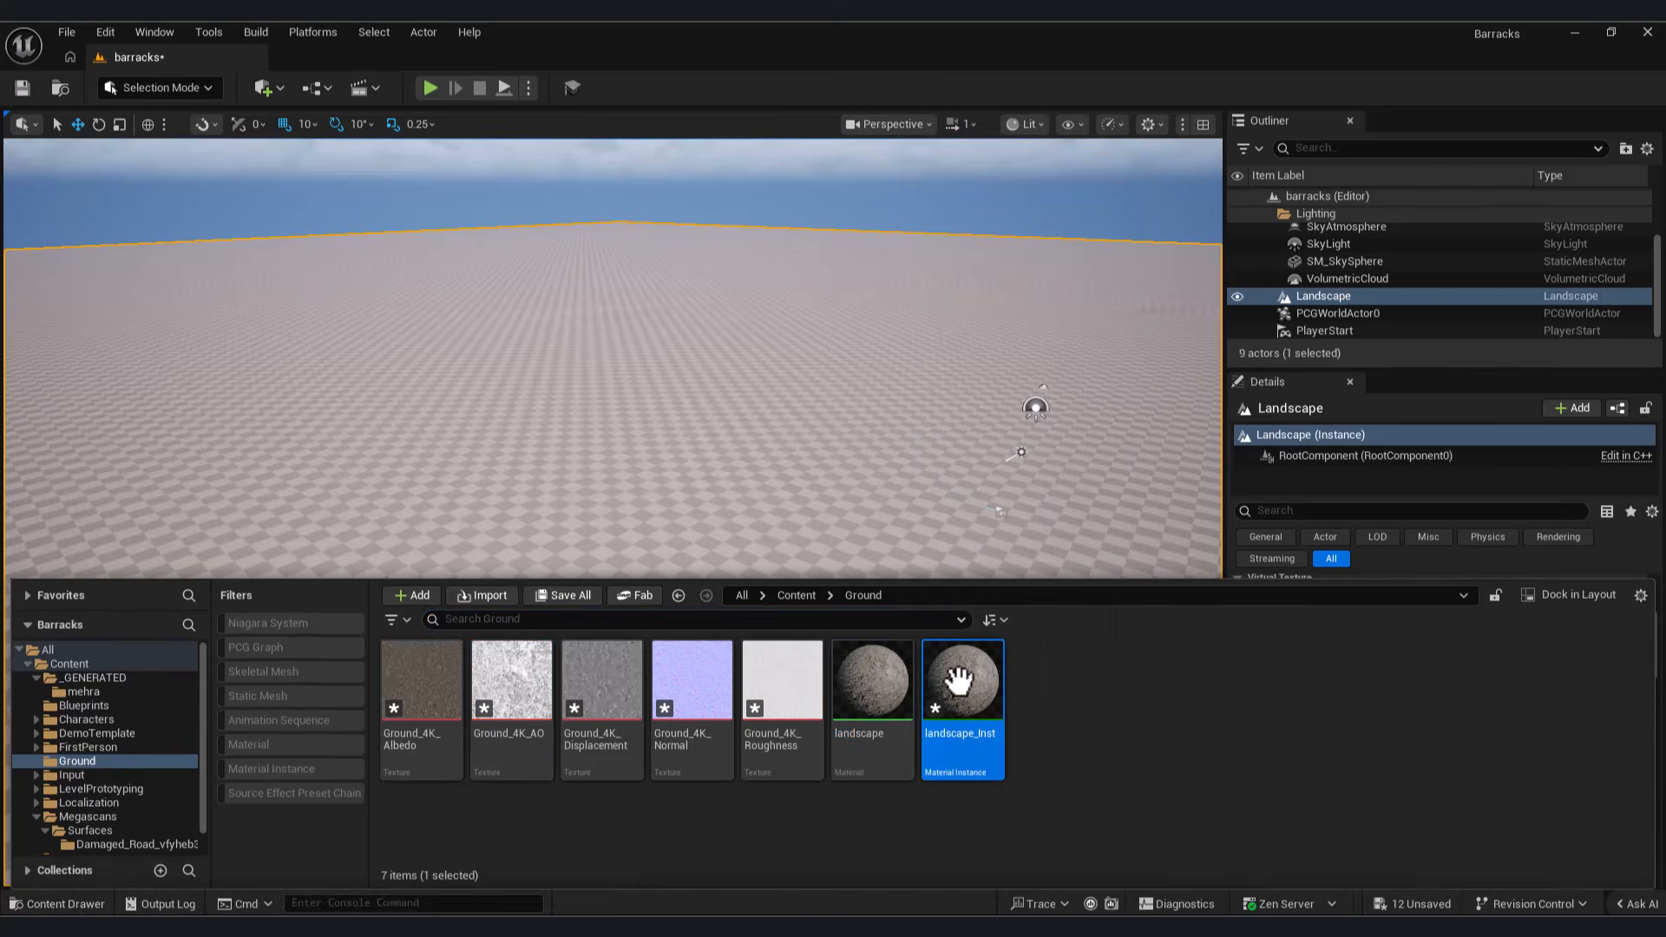
Step: Assign landscape_Inst as the Landscape actor's landscape material
left_click(100, 903)
scroll(1484, 722, "up", 2)
scroll(1484, 747, "up", 3)
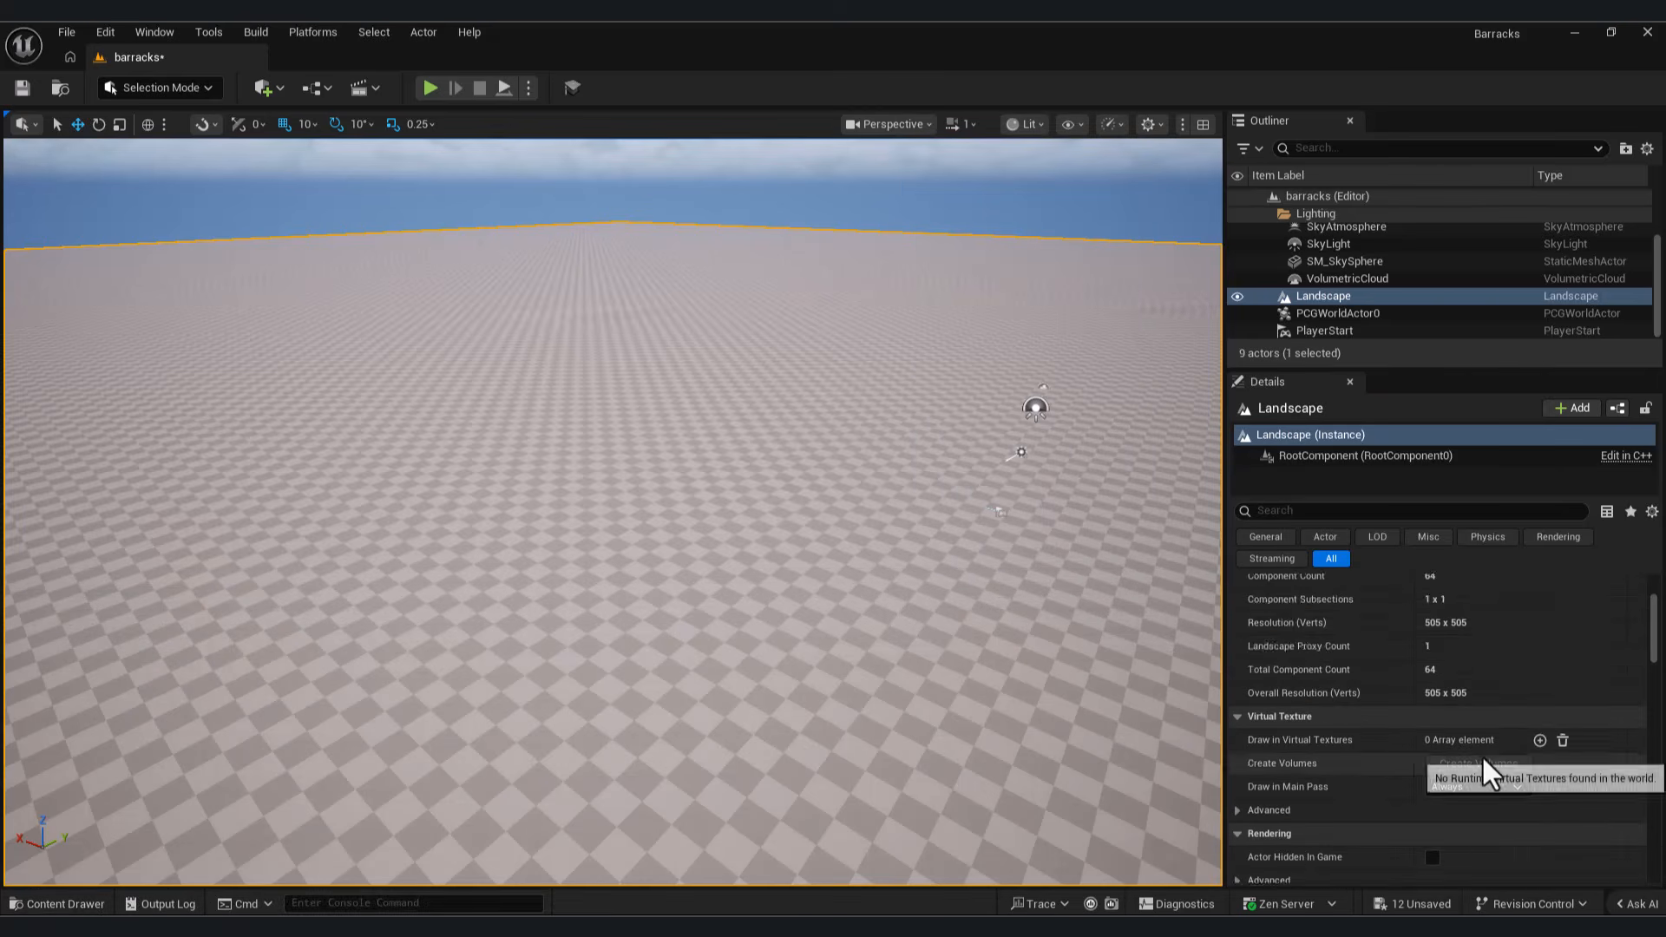
scroll(1470, 748, "down", 5)
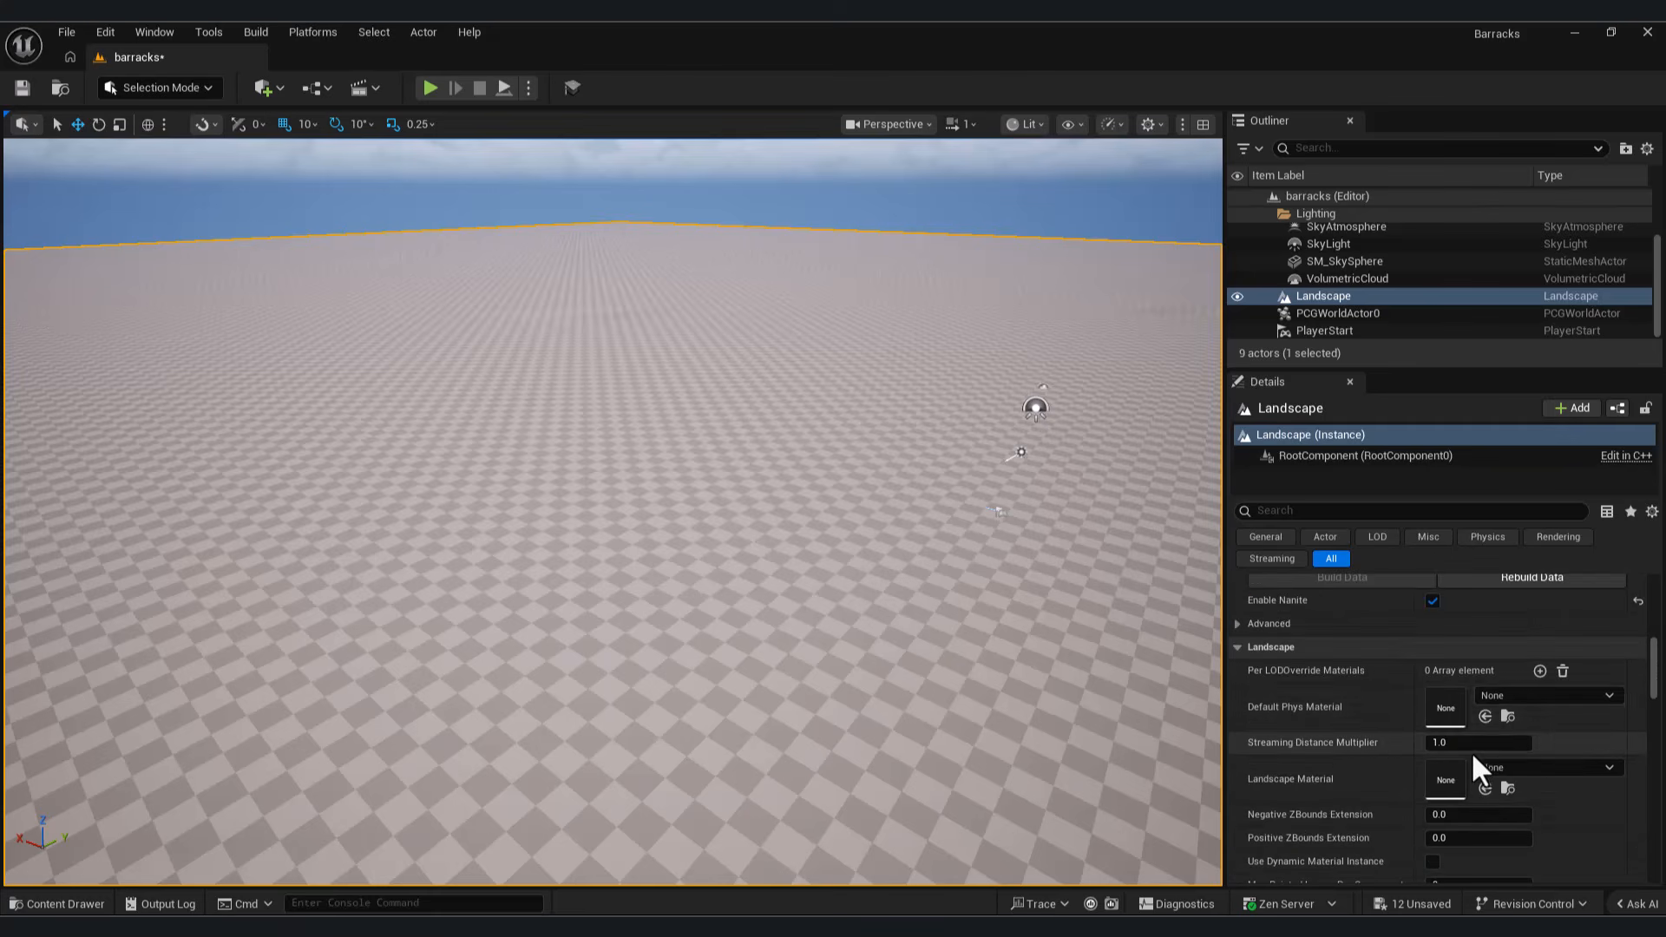
left_click(1483, 786)
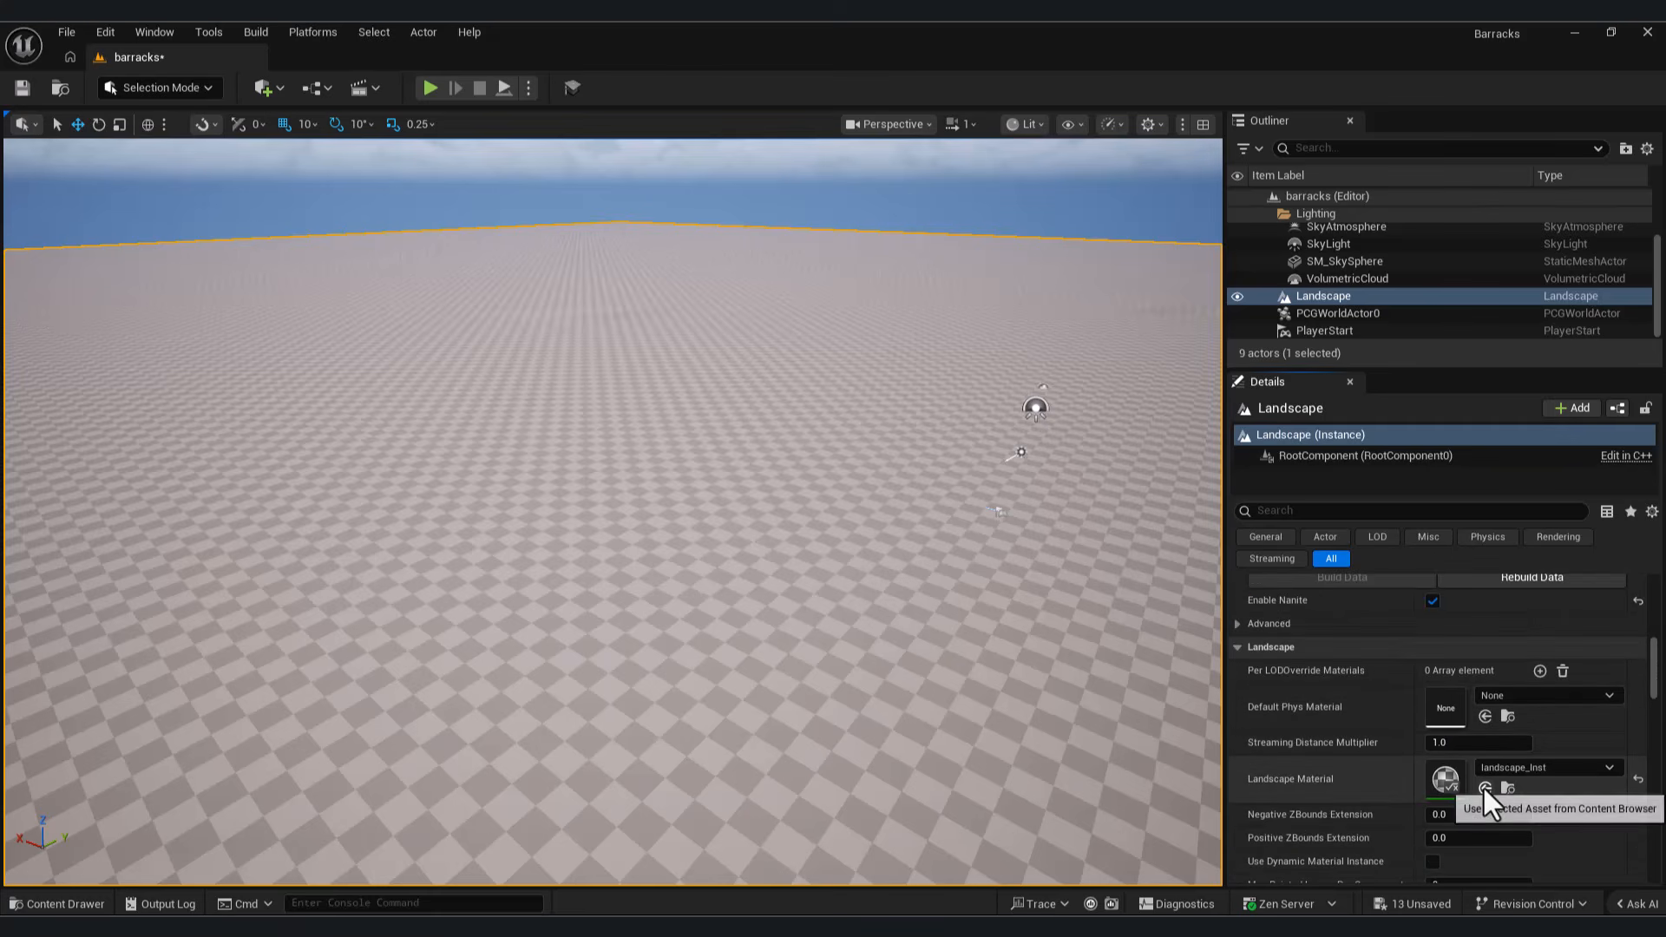
Step: Open landscape_Inst in a reduced window over the level and expand its material property overrides
right_click_drag(980, 556, 998, 659)
key("w")
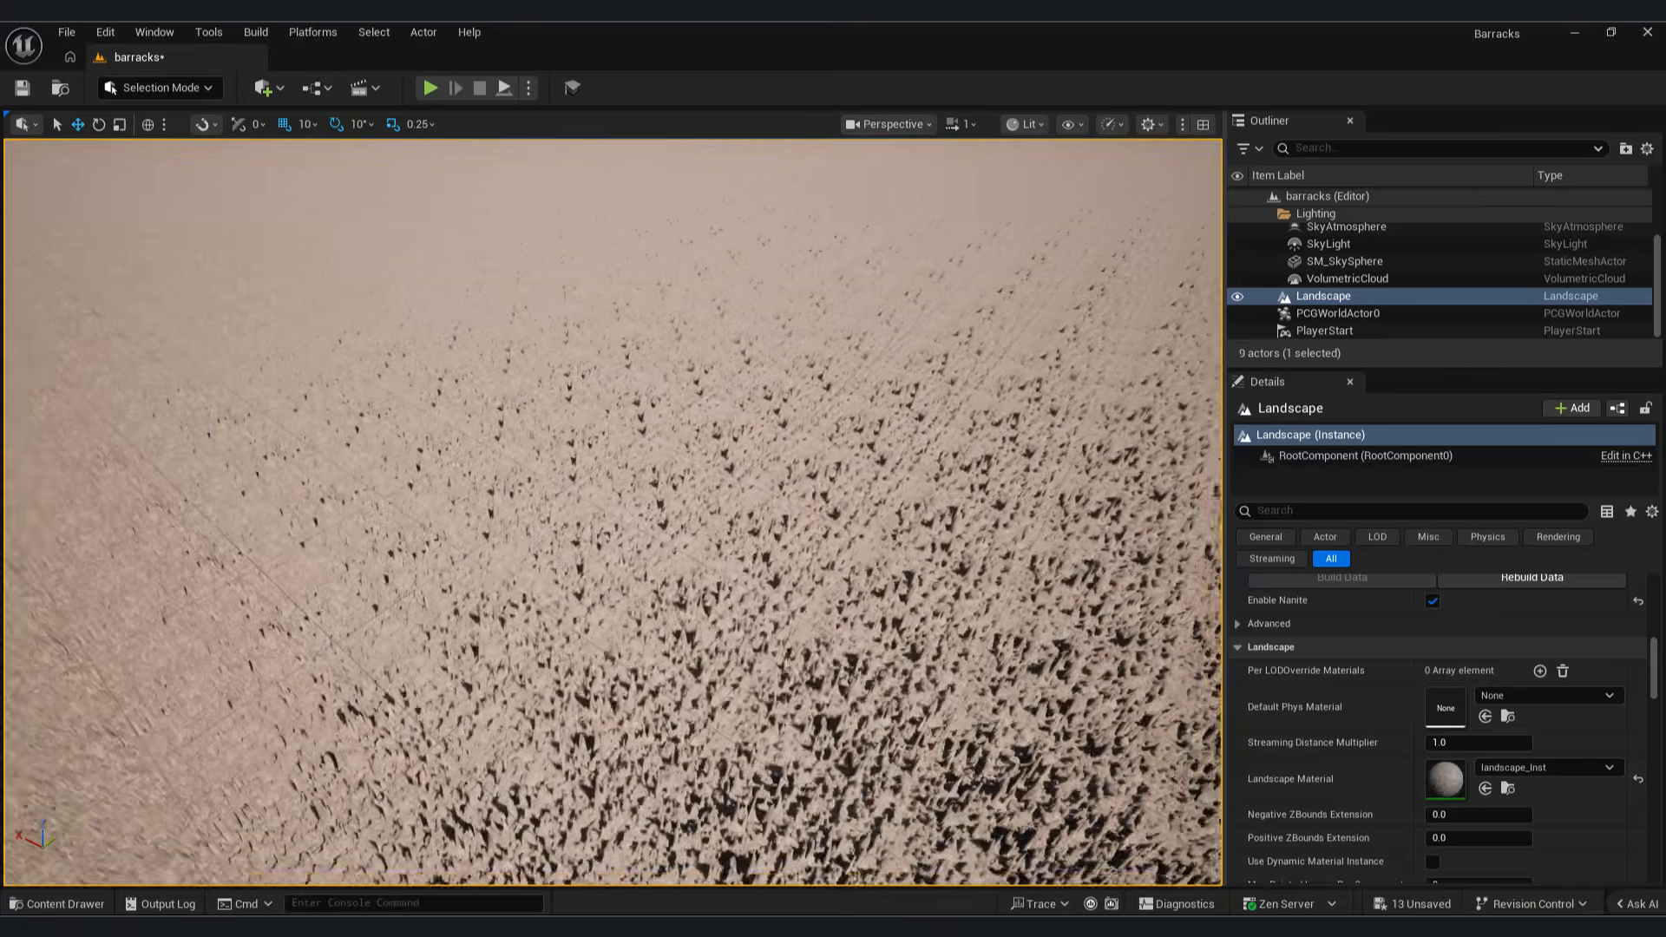
key("w")
mouse_move(617, 726)
right_mouse_down()
mouse_move(612, 790)
mouse_move(617, 726)
mouse_move(634, 720)
right_mouse_up()
left_click(57, 904)
double_click(974, 682)
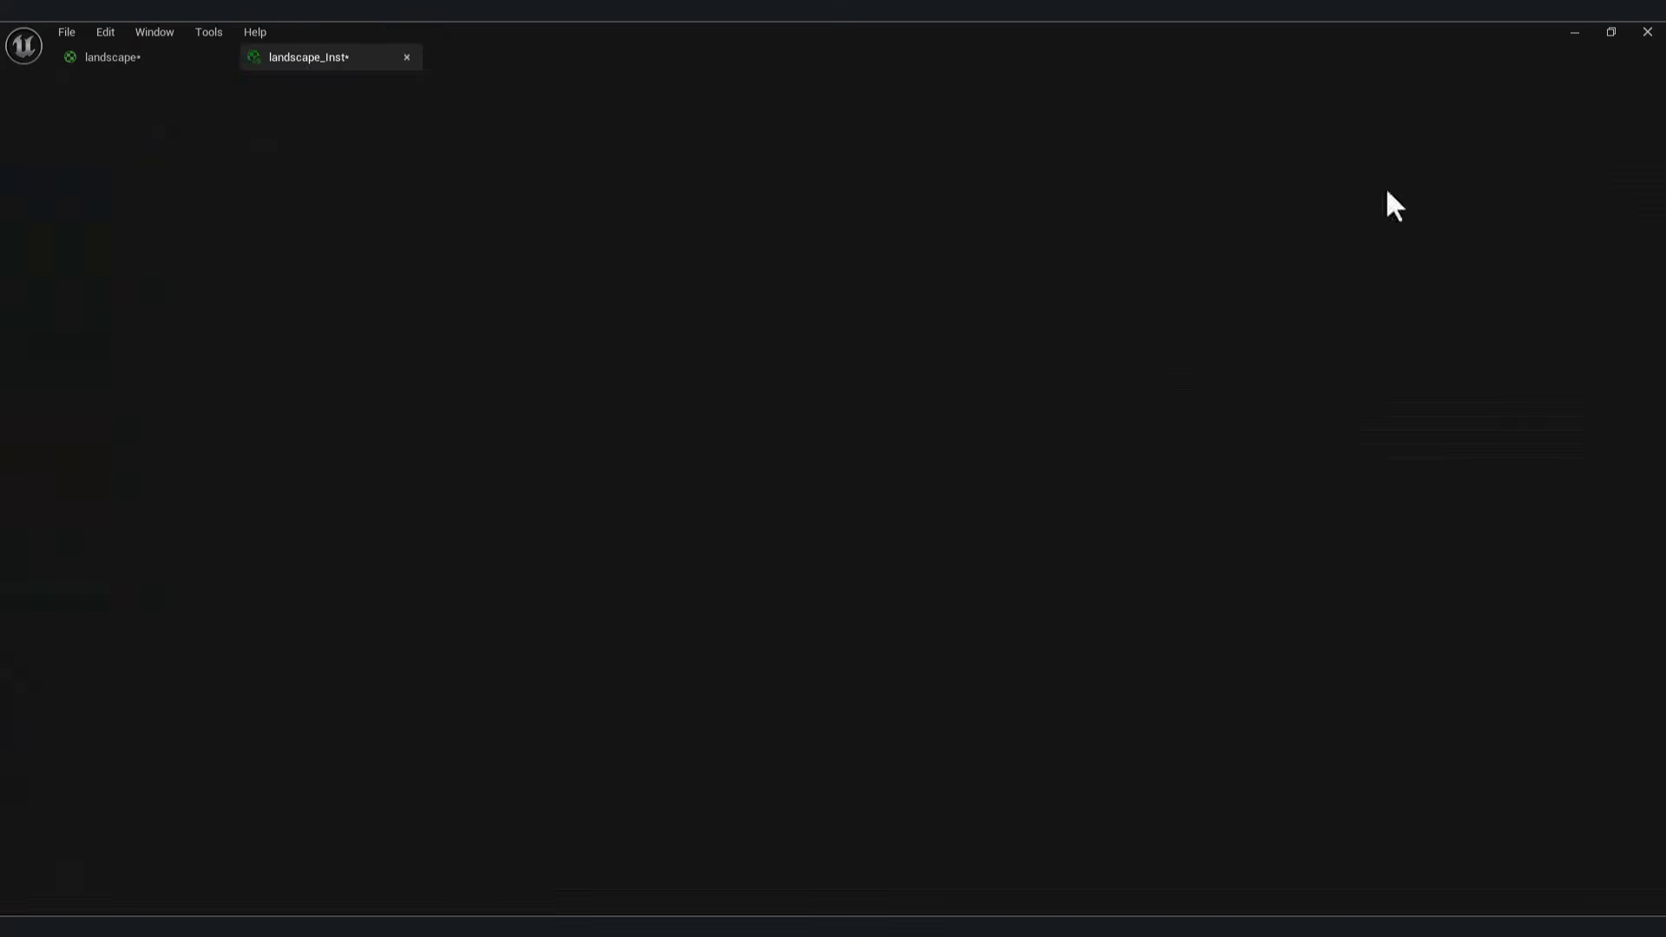
left_click(1610, 33)
left_click(877, 451)
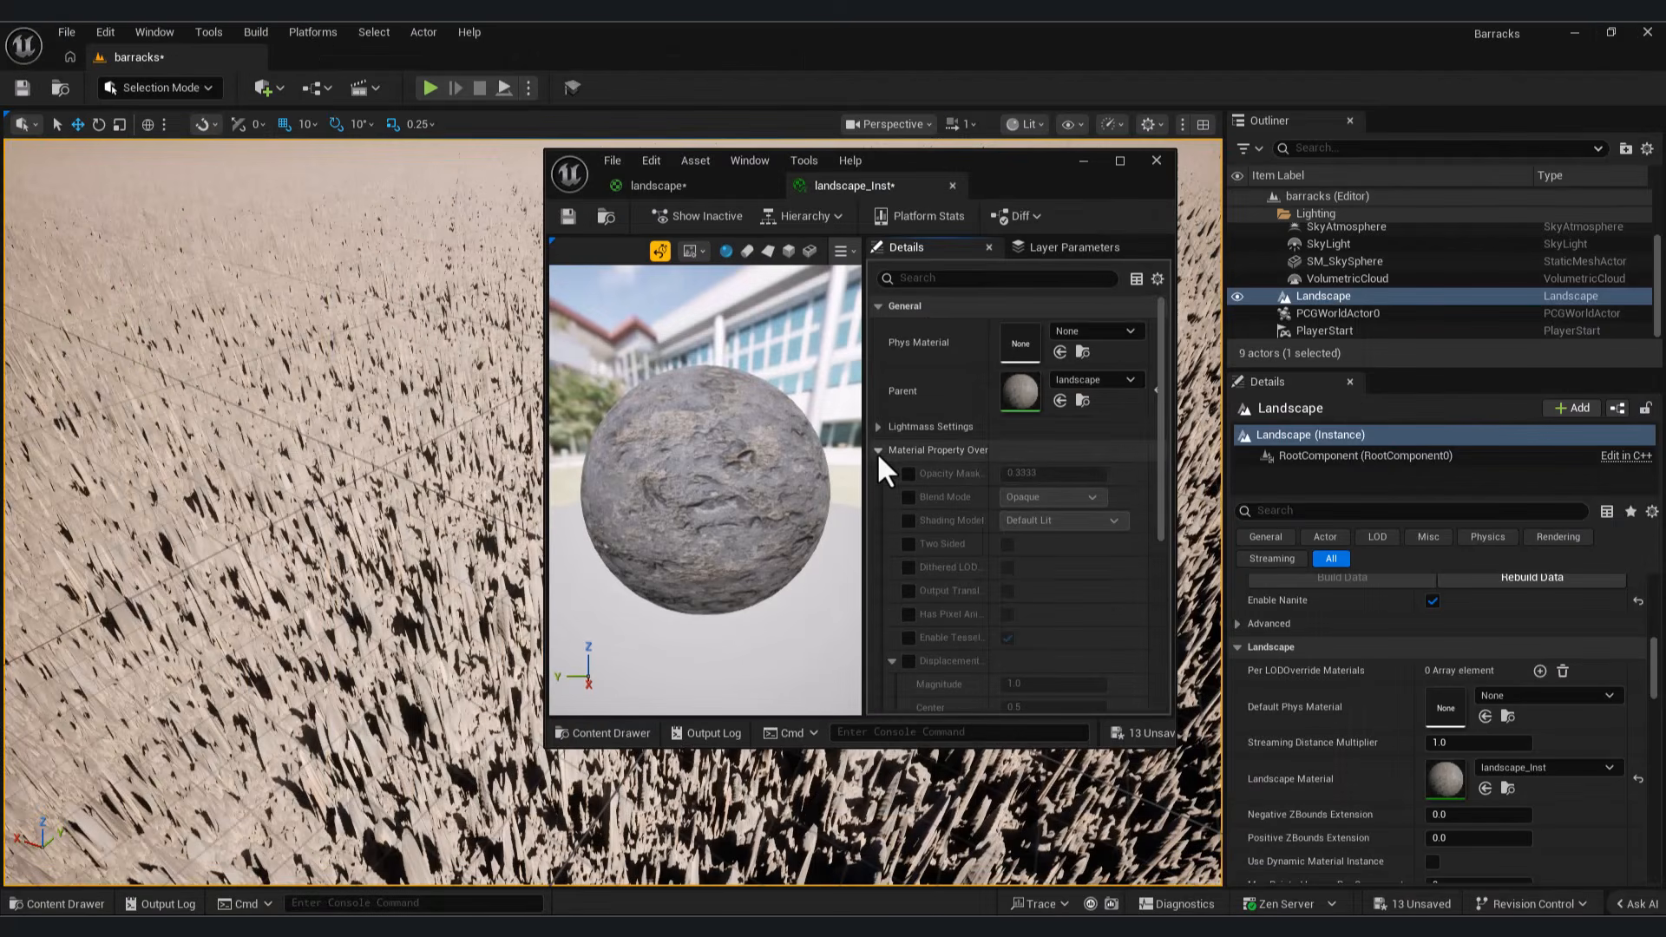
left_click(876, 452)
Step: Enable the displacement override in landscape_Inst and set its magnitude to 0.1
scroll(989, 540, "down", 5)
left_click(908, 355)
left_click(1011, 378)
type("0.1")
key("Return")
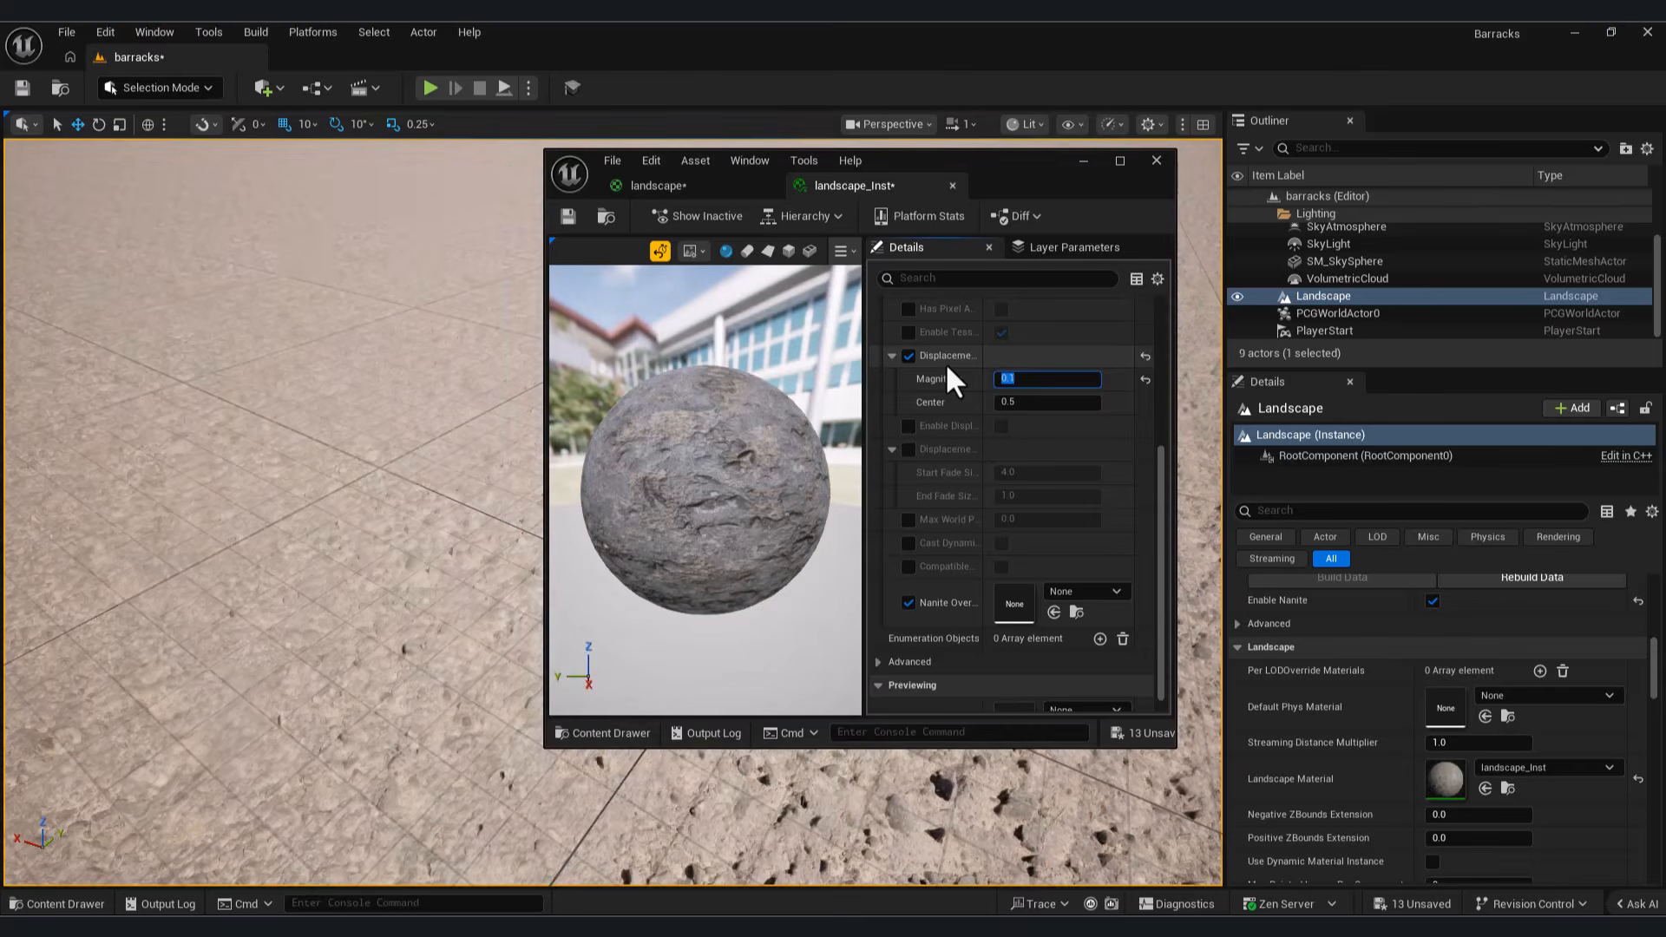
Step: Check the displaced ground in the viewport, and set the displacement magnitude in landscape_Inst to 0.05
left_click(1083, 161)
right_click_drag(980, 287, 876, 427)
key("w")
key("w")
left_click(1166, 848)
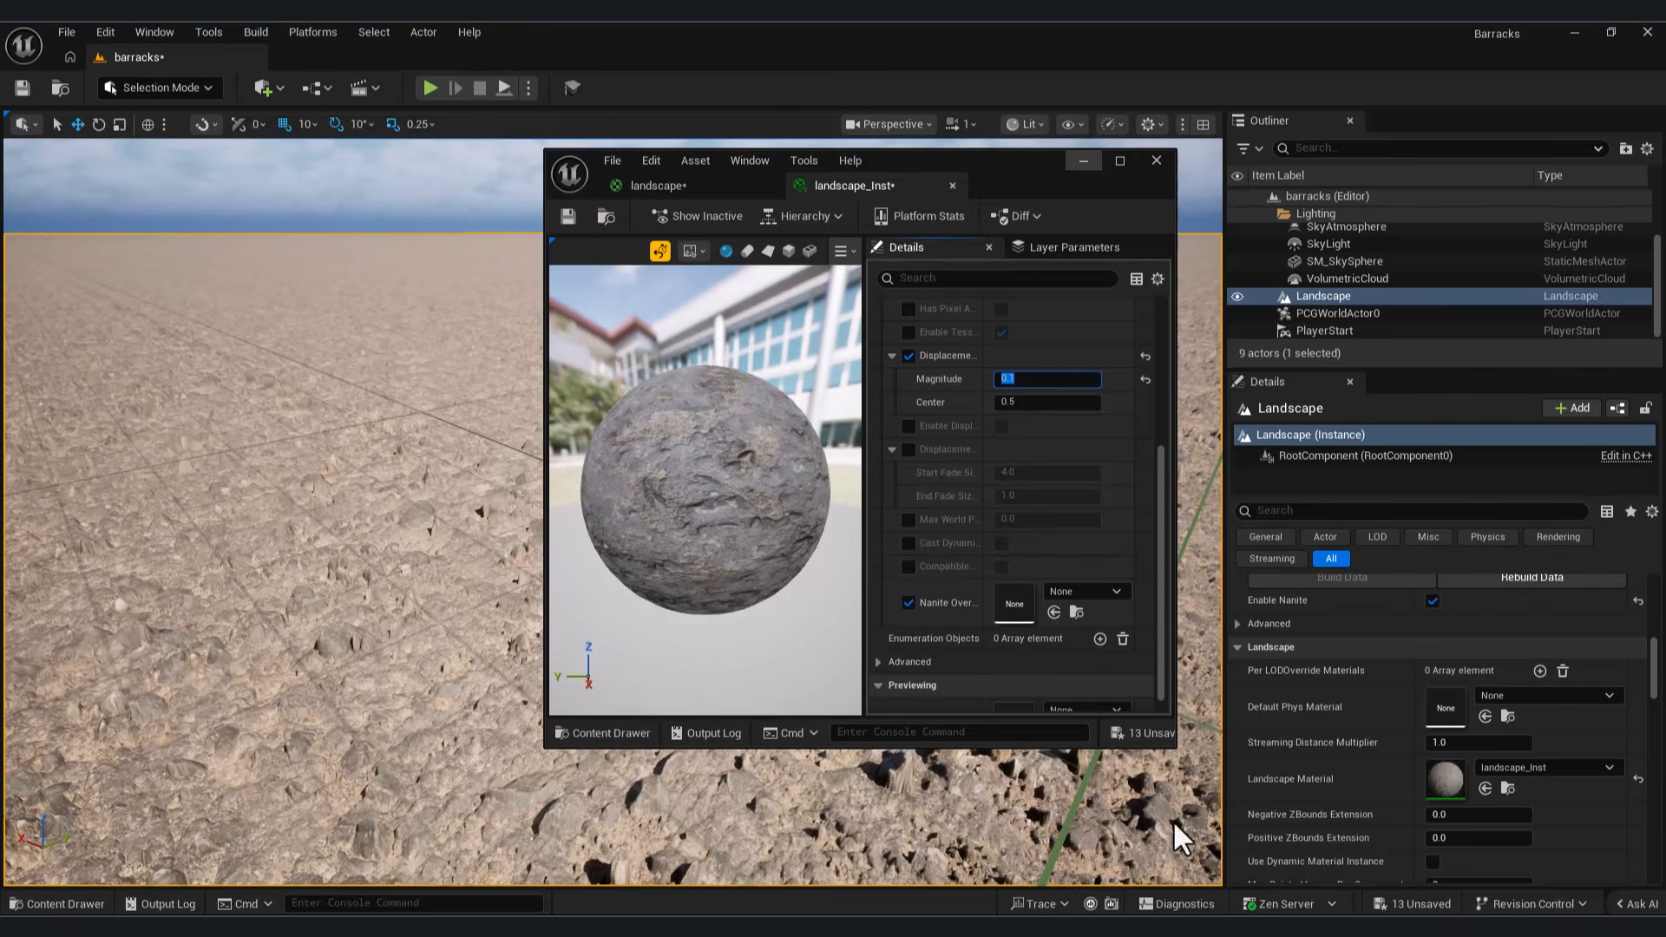
left_click(1027, 378)
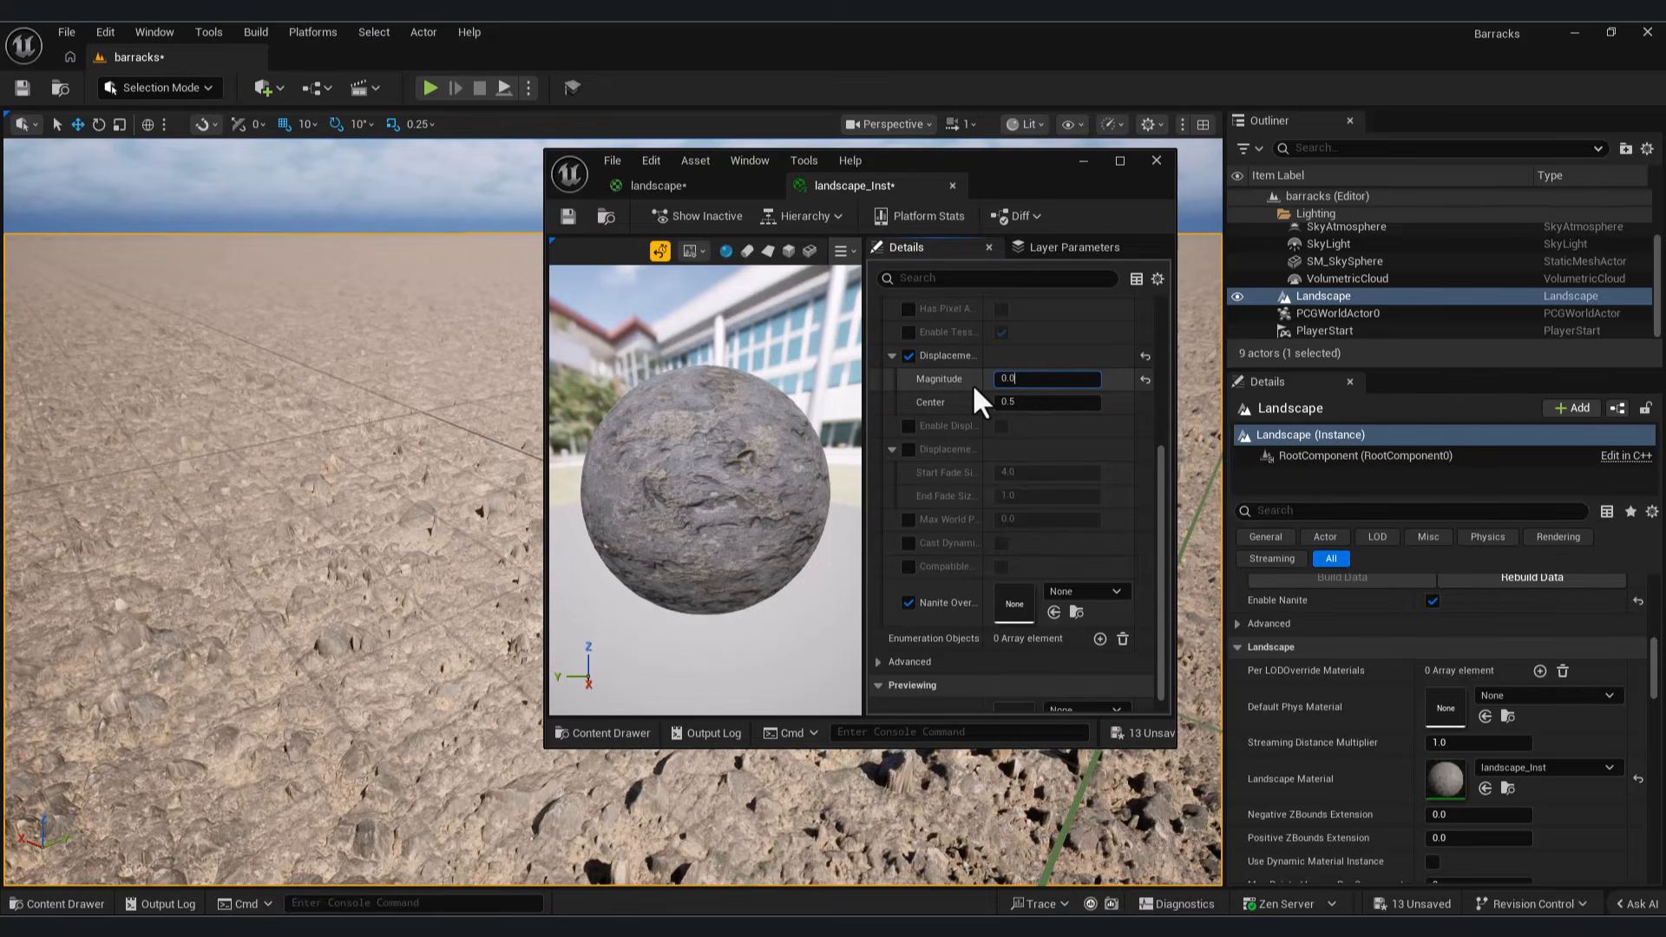
key("Return")
Step: Set the viewport camera speed to about 0.33 and inspect the landscape surface at close range
left_click(1083, 160)
right_click_drag(1068, 278, 1201, 280)
key("s")
left_click(963, 126)
left_click_drag(882, 171, 859, 171)
right_click_drag(855, 364, 651, 399)
key("w")
key("s")
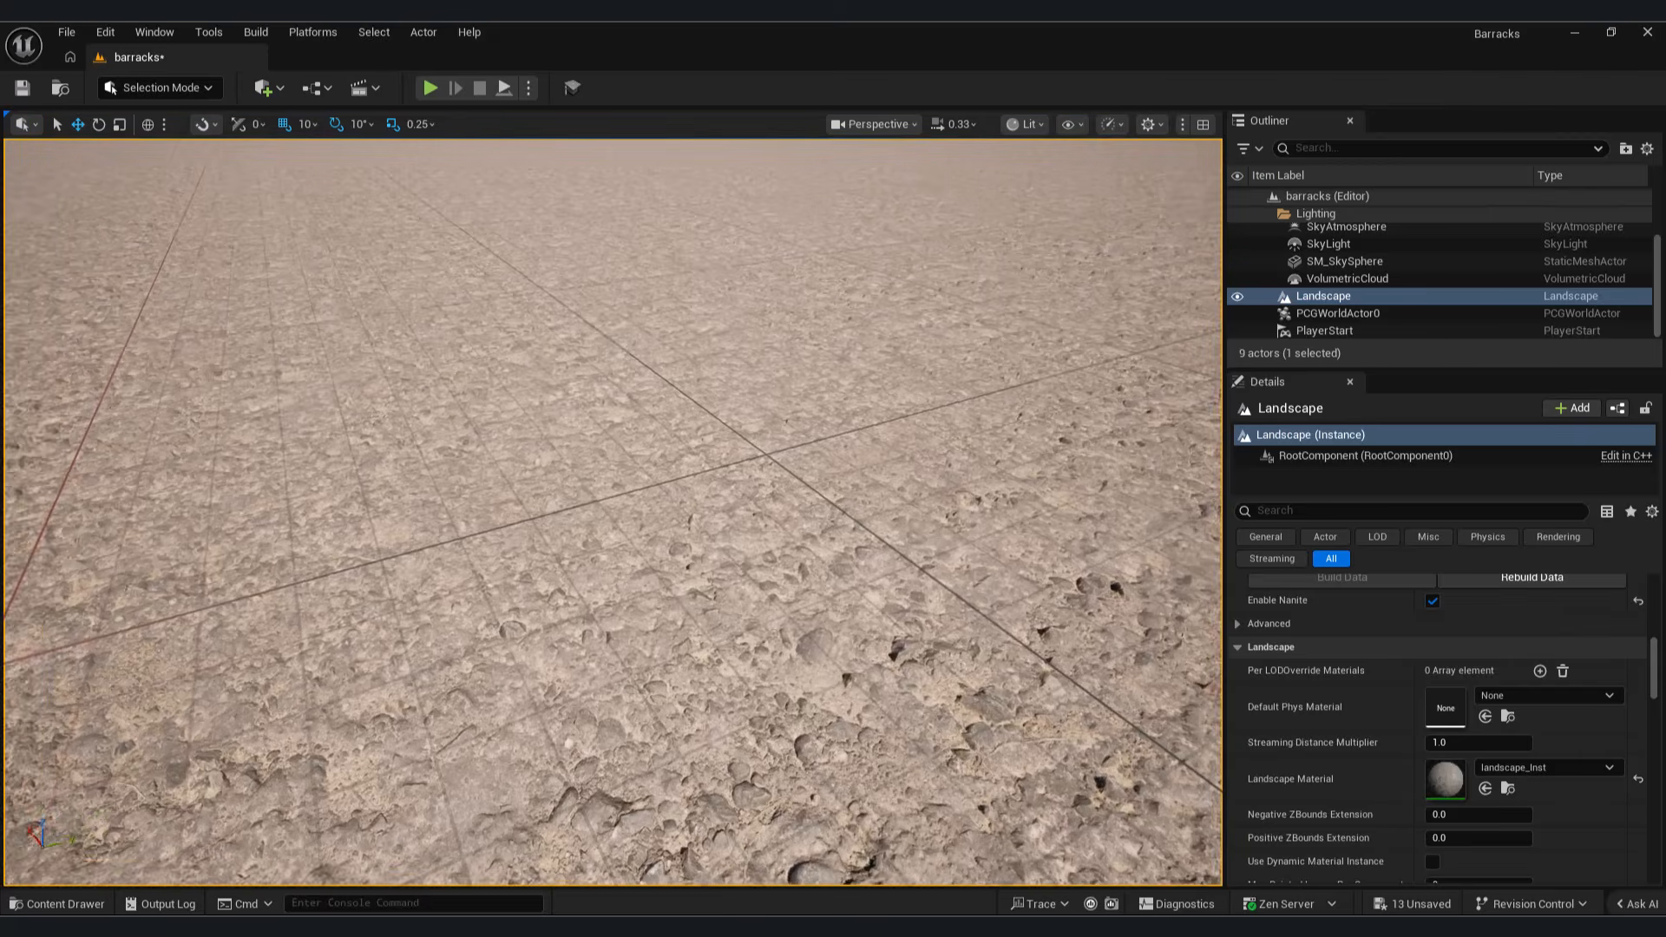
Step: Play-test the level to examine the ground displacement from the first-person character's view, and end the session
left_click(430, 87)
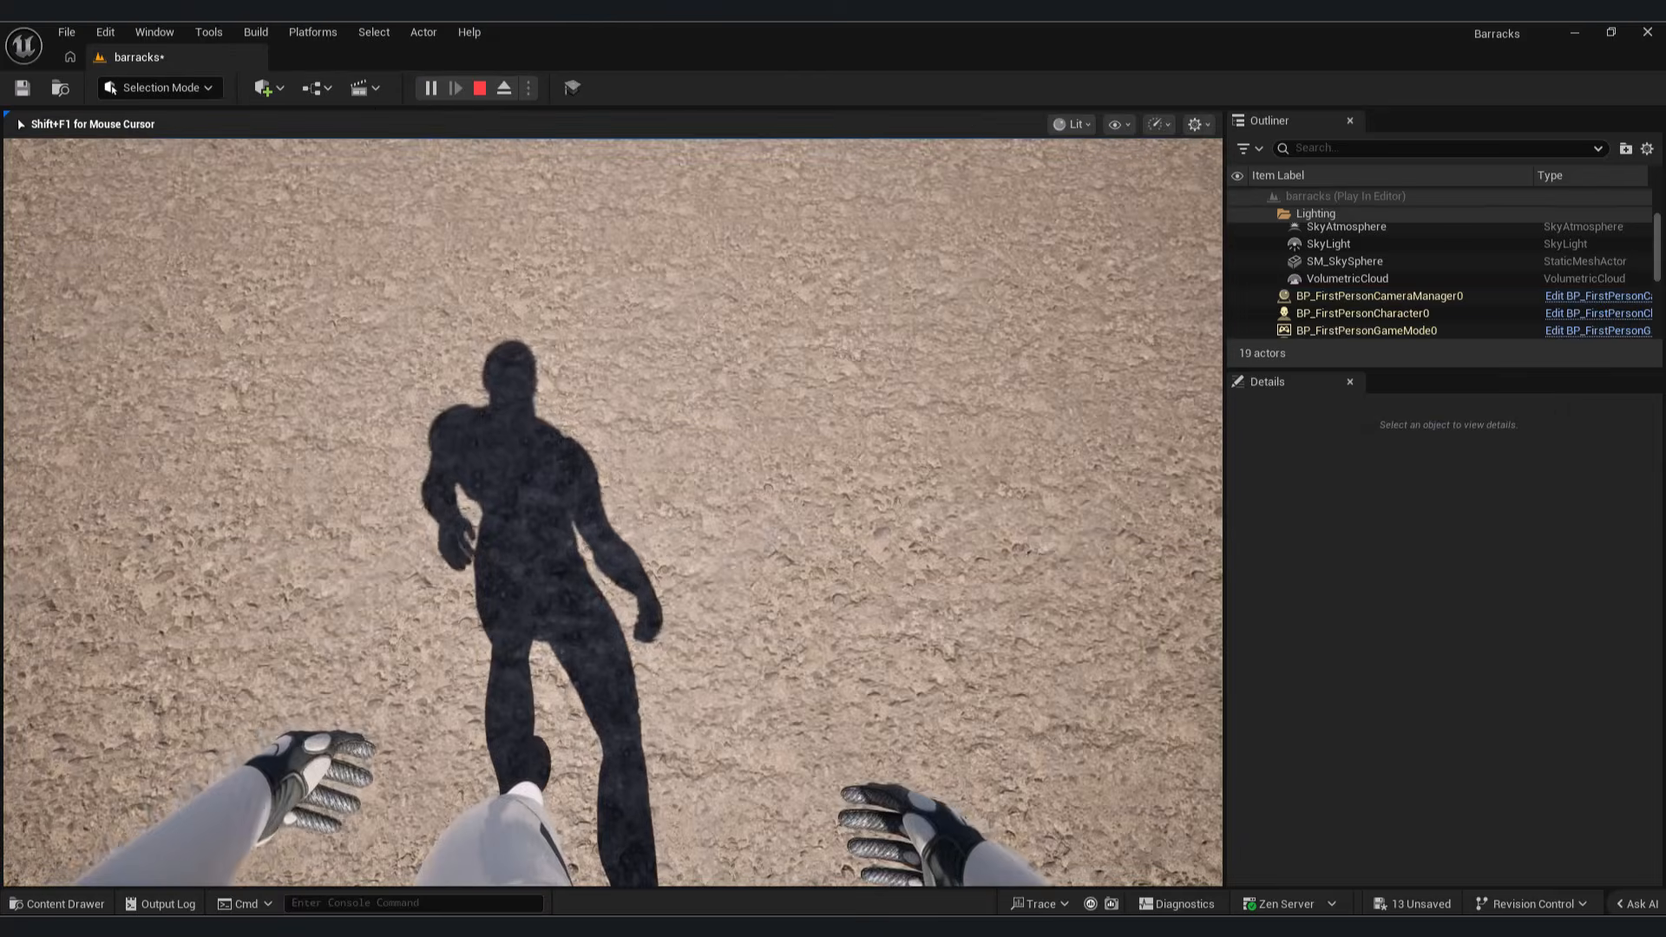
key("w")
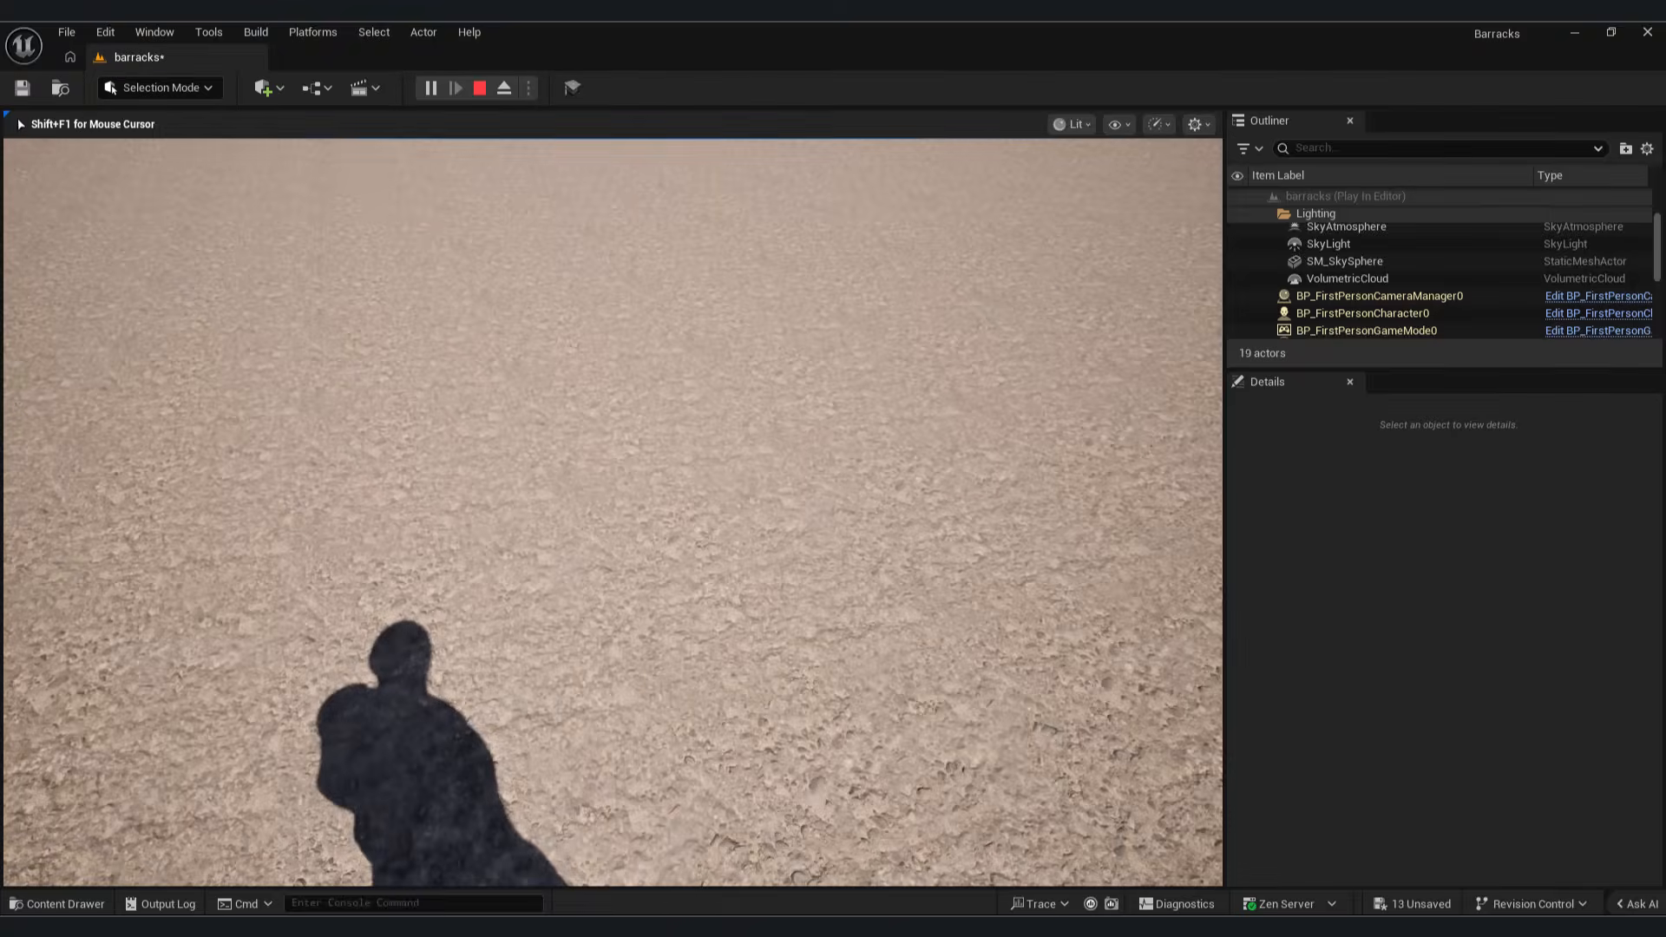
key("Escape")
Step: Widen the landscape_Inst editor window and switch to the parent landscape material's graph
scroll(1041, 468, "up", 6)
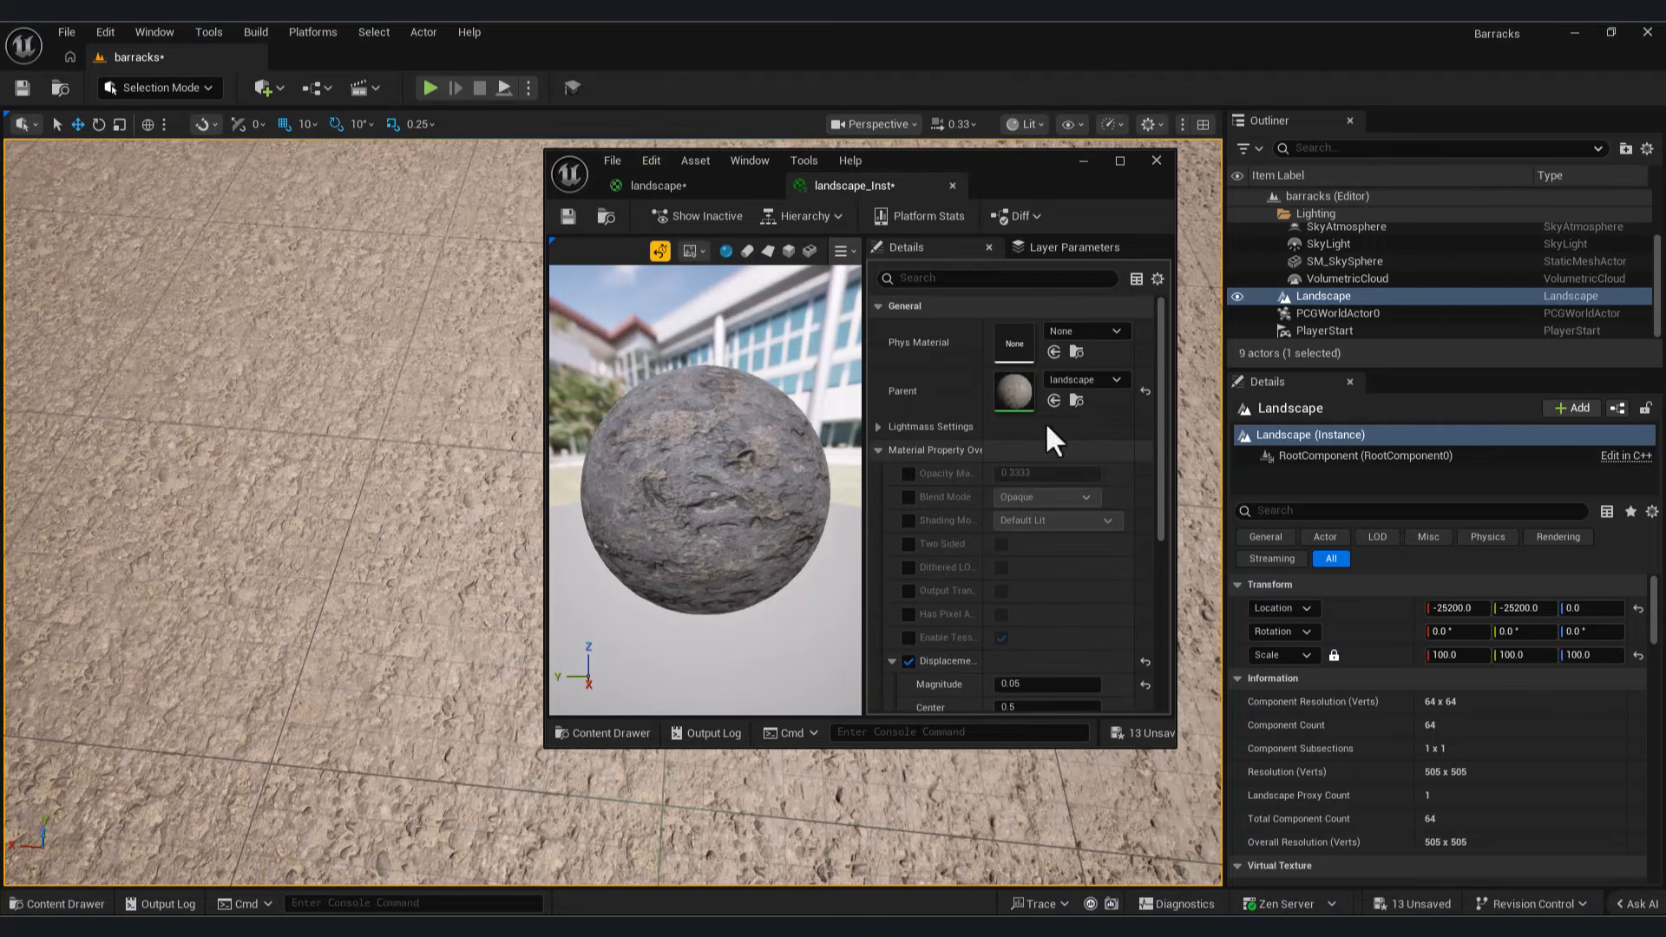
left_click_drag(1212, 470, 1619, 503)
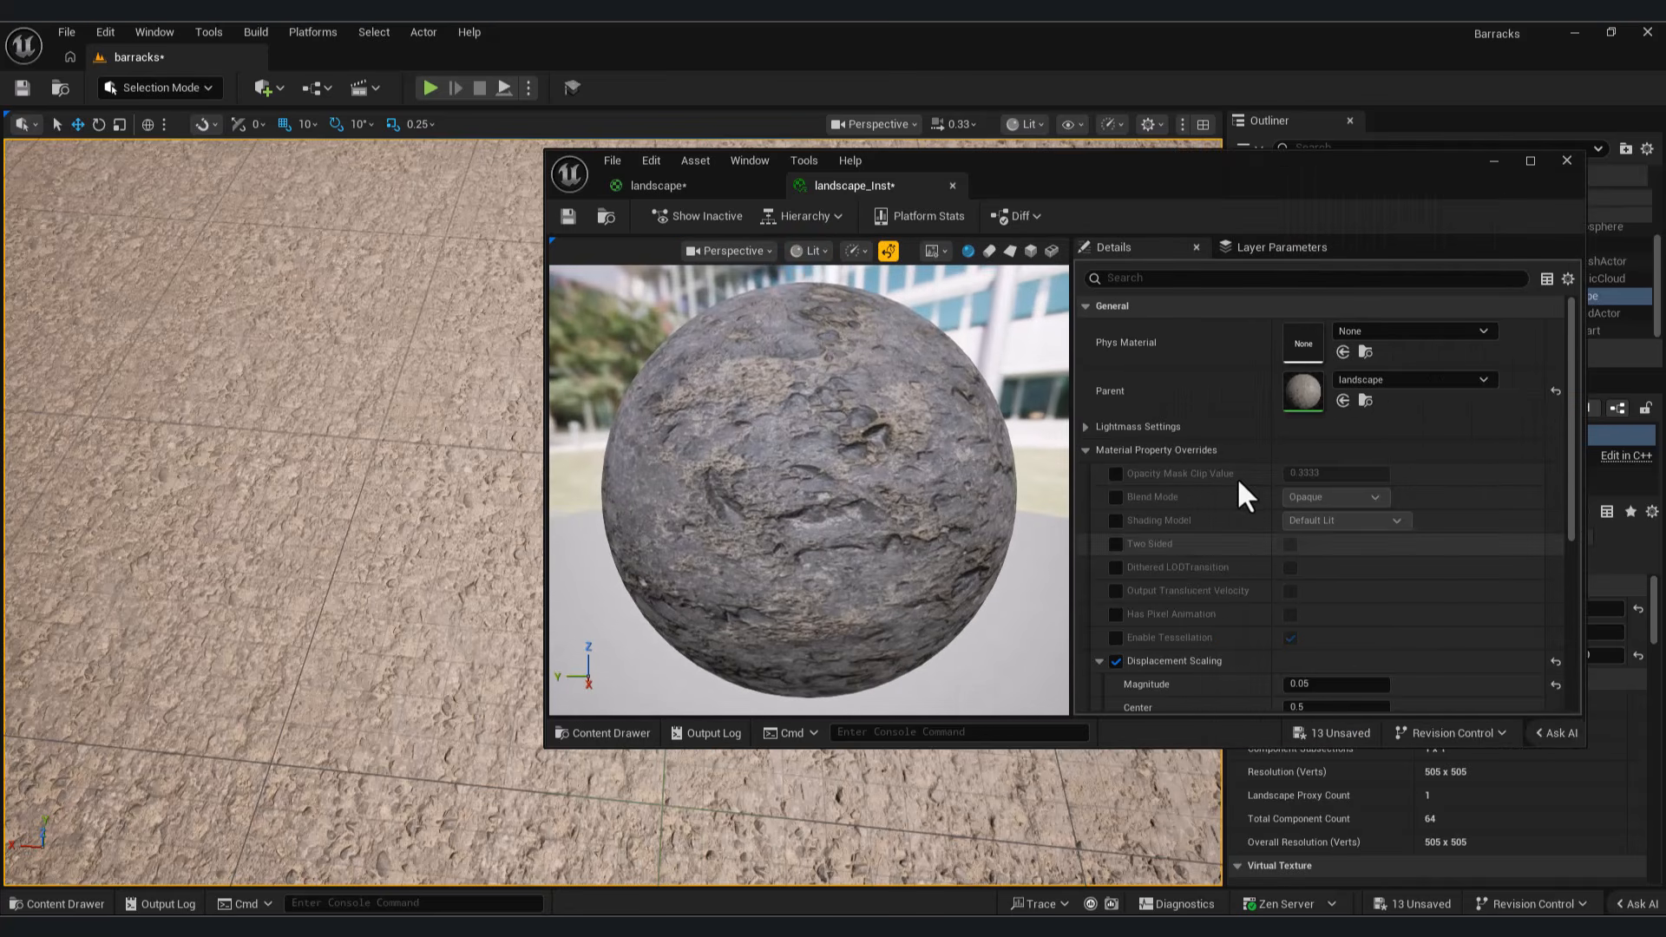
left_click(657, 185)
scroll(1368, 491, "down", 4)
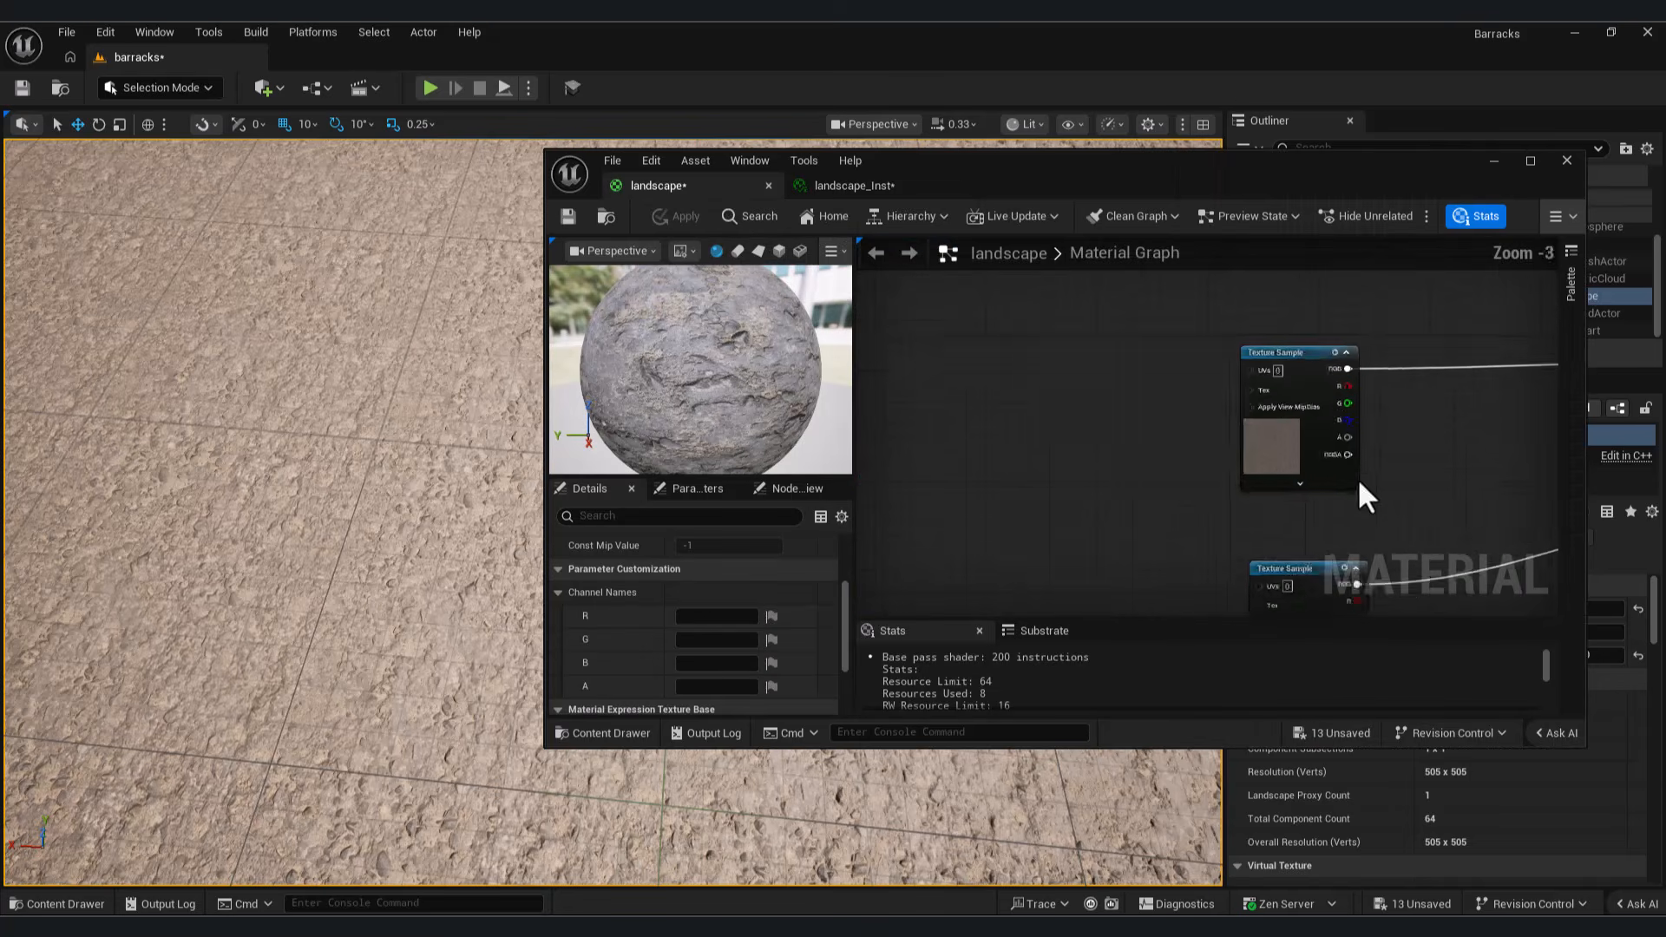
Step: Add a TextureCoordinate node to the landscape material and connect it to the UVs of the base colour texture sample
right_click(1116, 421)
type("tex")
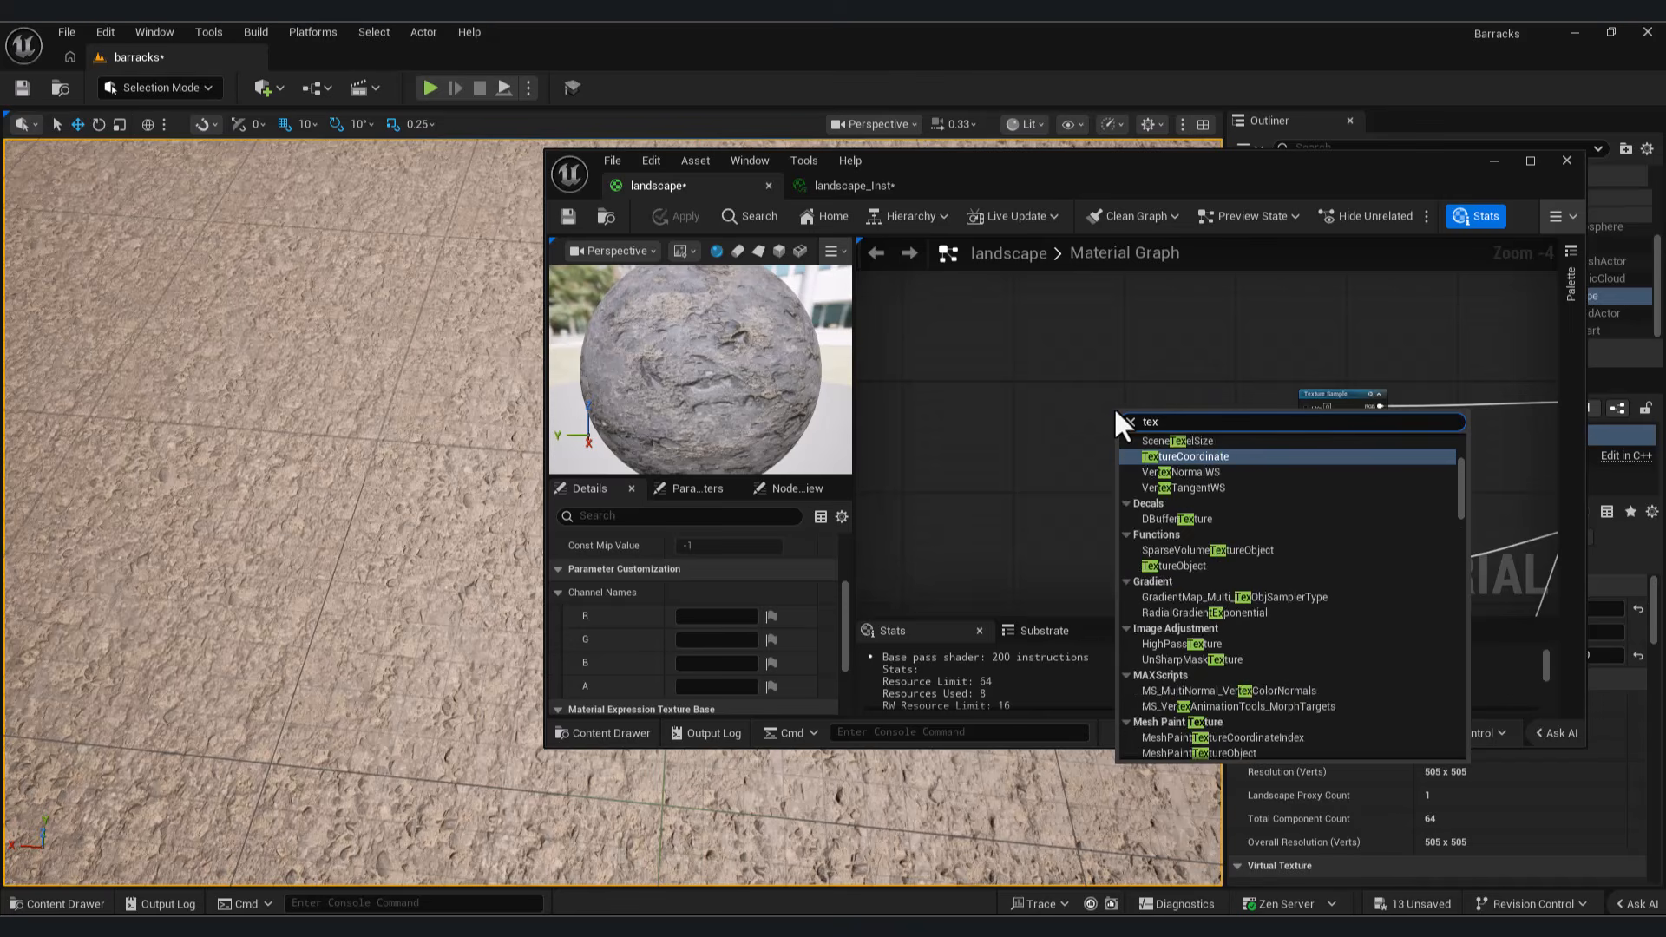
type("ture c")
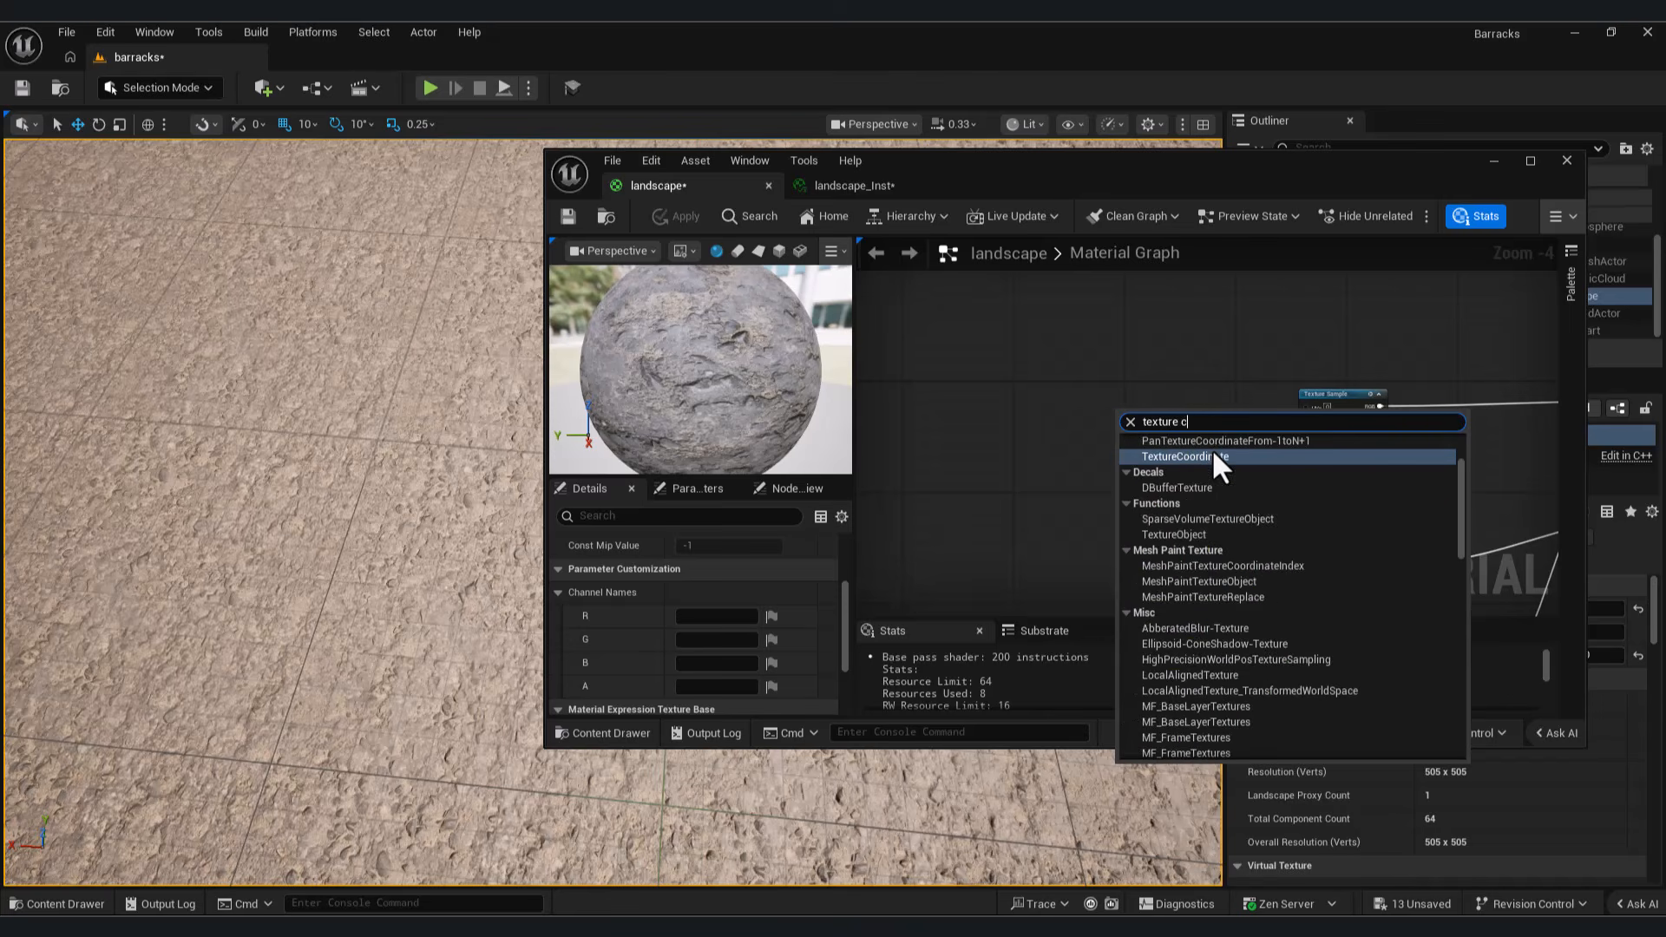
left_click(1215, 457)
scroll(1216, 456, "up", 2)
left_click_drag(1186, 418, 1380, 398)
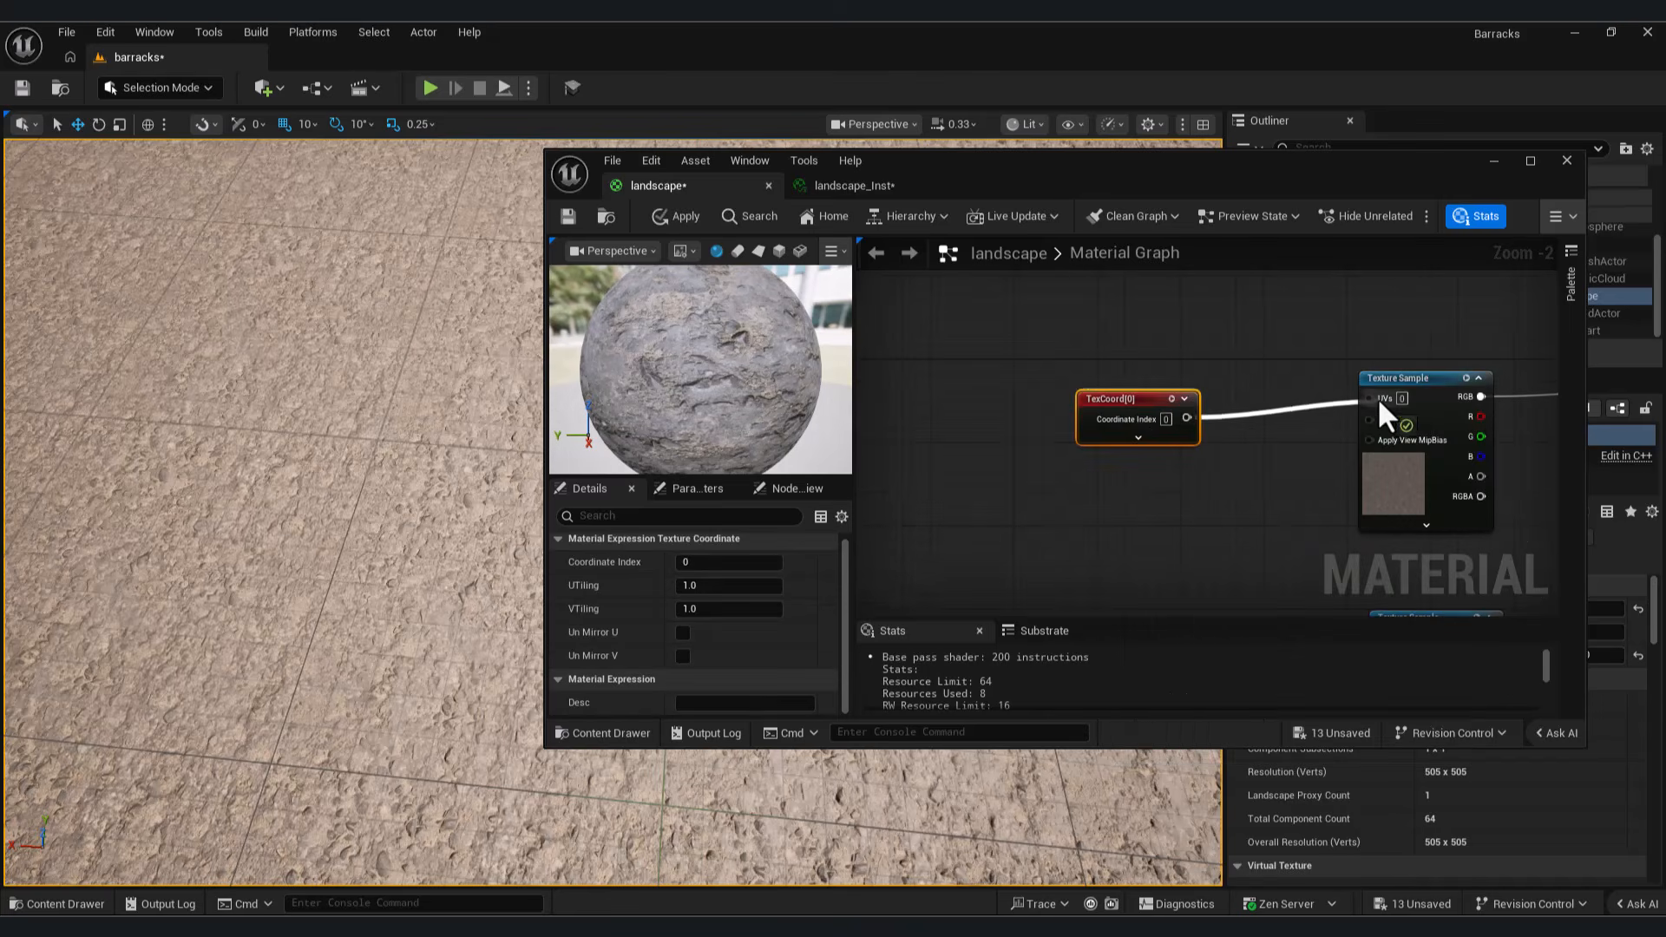
Step: Connect the TexCoord node to the UVs of the remaining texture samples in the landscape material
right_click_drag(1158, 476, 1024, 399)
scroll(1011, 425, "down", 2)
scroll(1011, 425, "up", 2)
left_click_drag(955, 322, 1149, 540)
scroll(1047, 399, "down", 3)
left_click_drag(976, 337, 1086, 559)
left_click_drag(976, 337, 1251, 536)
right_click_drag(1188, 547, 1178, 516)
left_click_drag(968, 308, 1211, 555)
scroll(1107, 435, "up", 6)
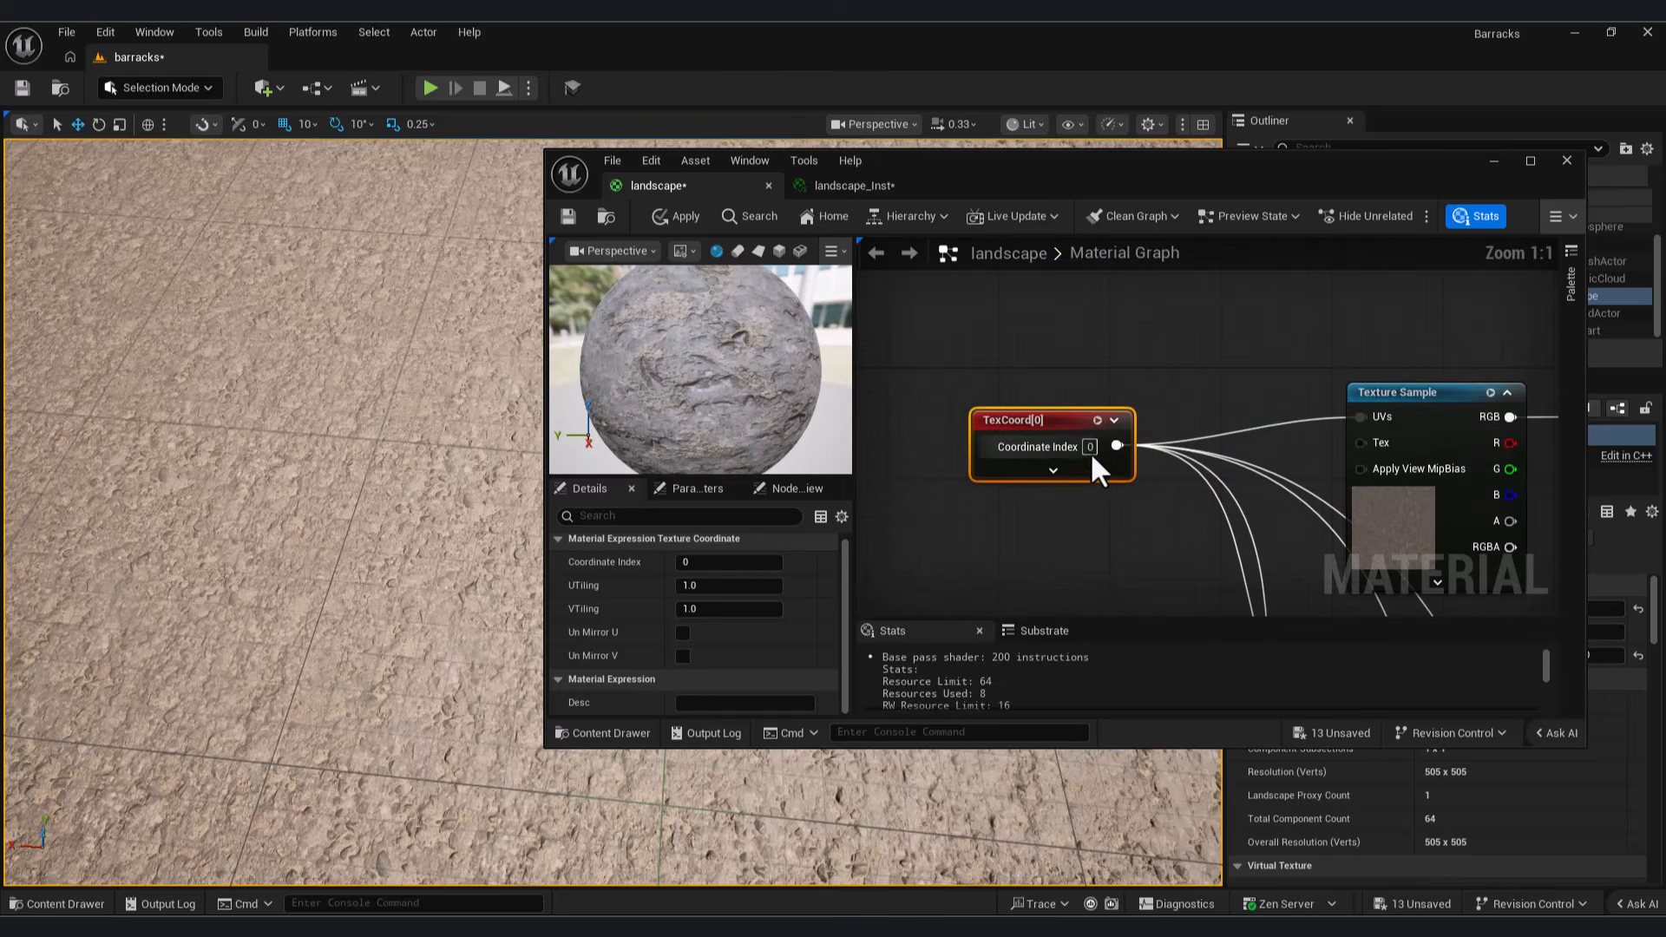
Step: Set the TexCoord node's UTiling and VTiling to 0.5 and save the landscape material
left_click(699, 585)
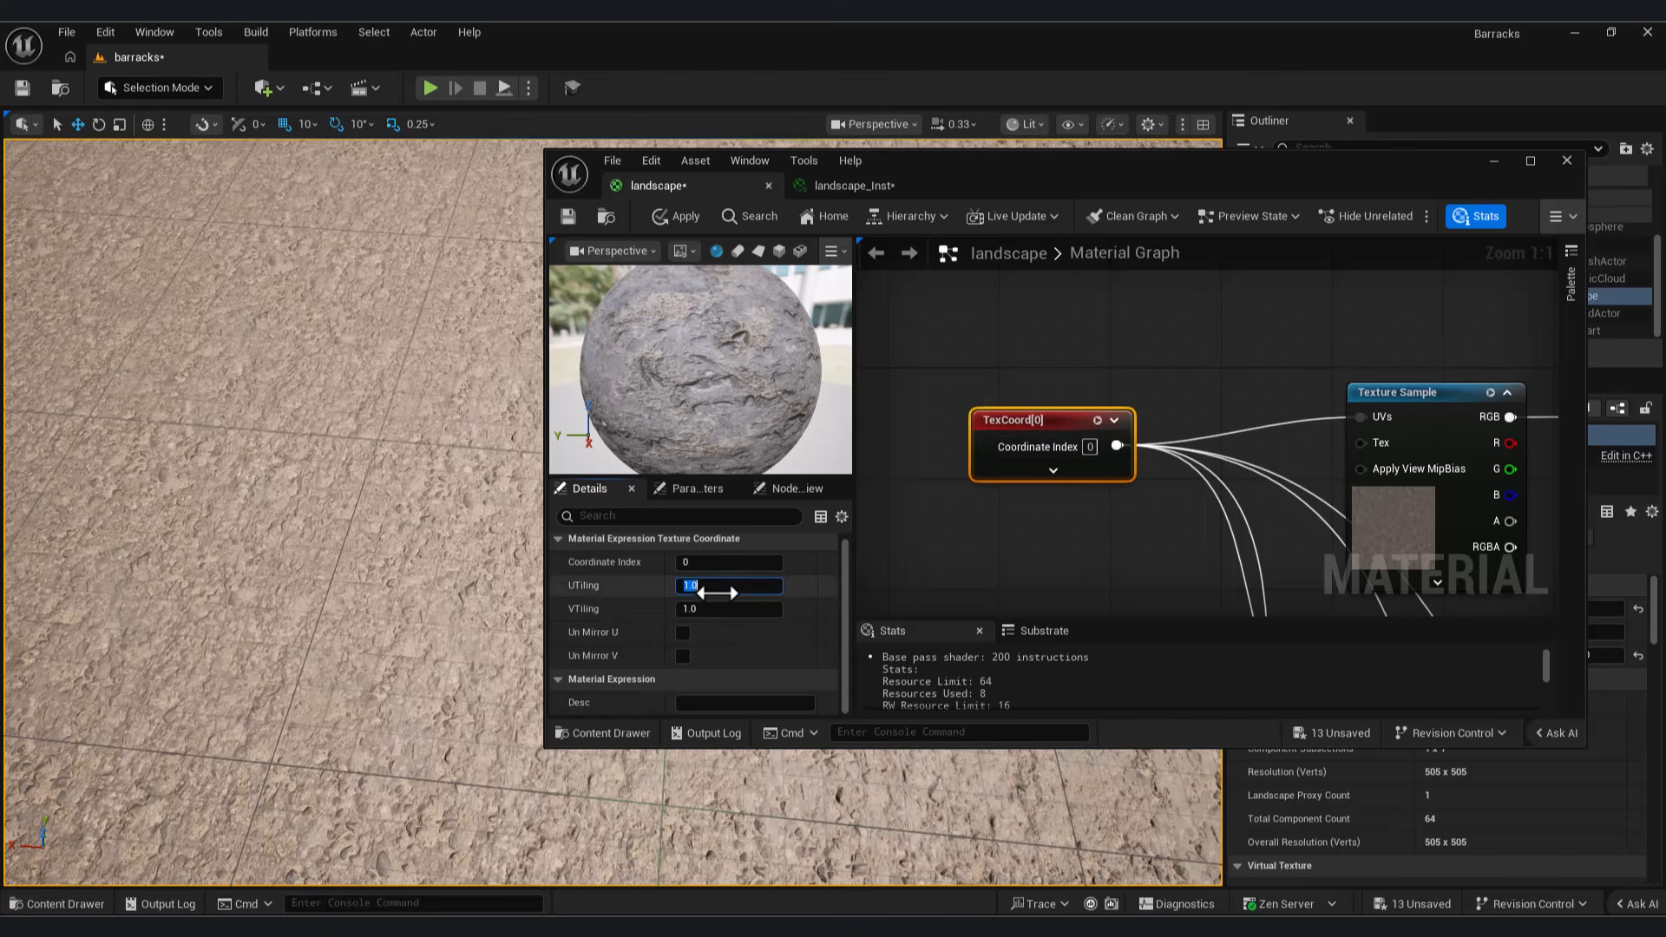
type("0.5")
key("Return")
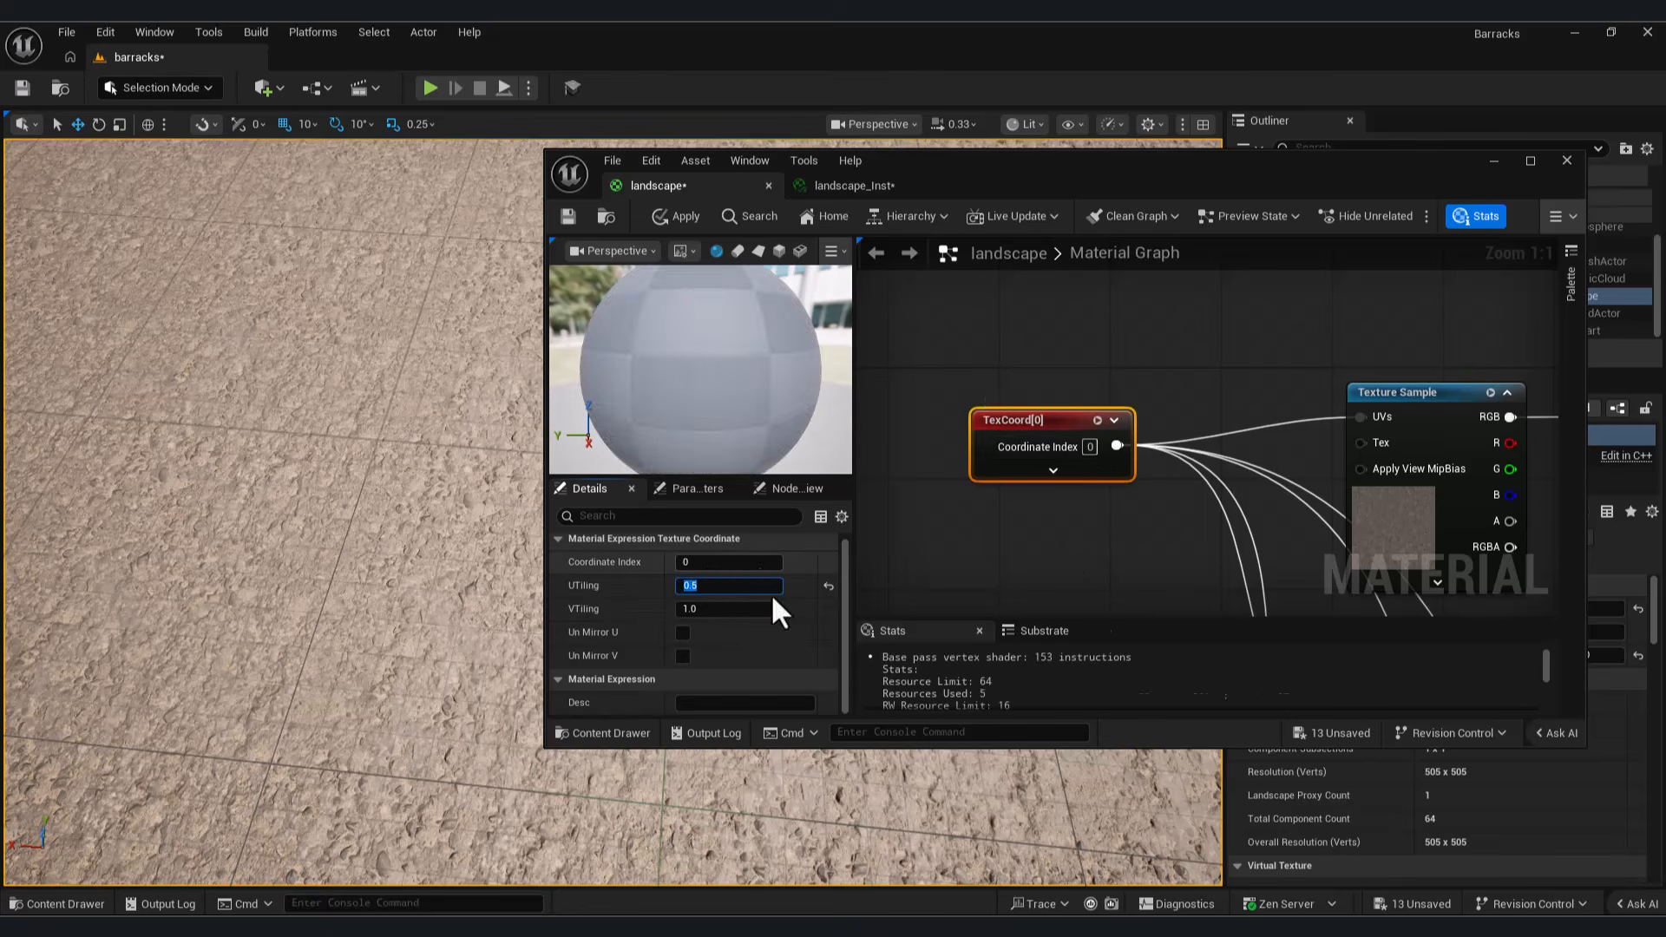
left_click(752, 608)
type("0.5")
key("Return")
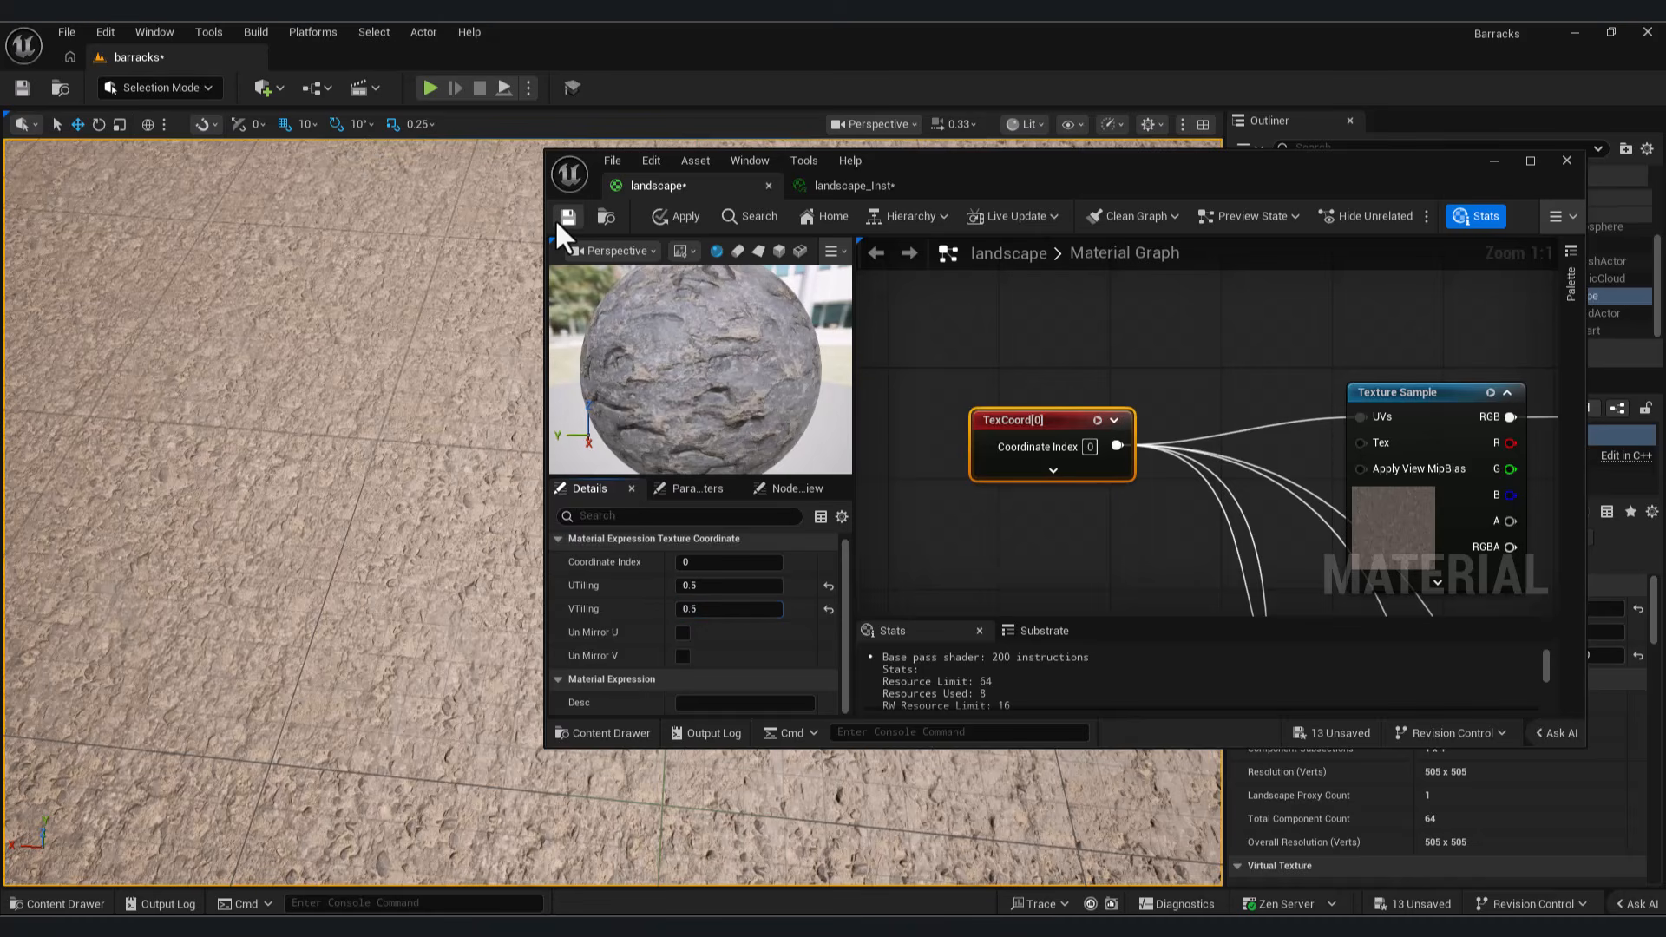
left_click(557, 222)
Step: Play-test the level to check the ground's texture tiling, and end the session
left_click(1493, 161)
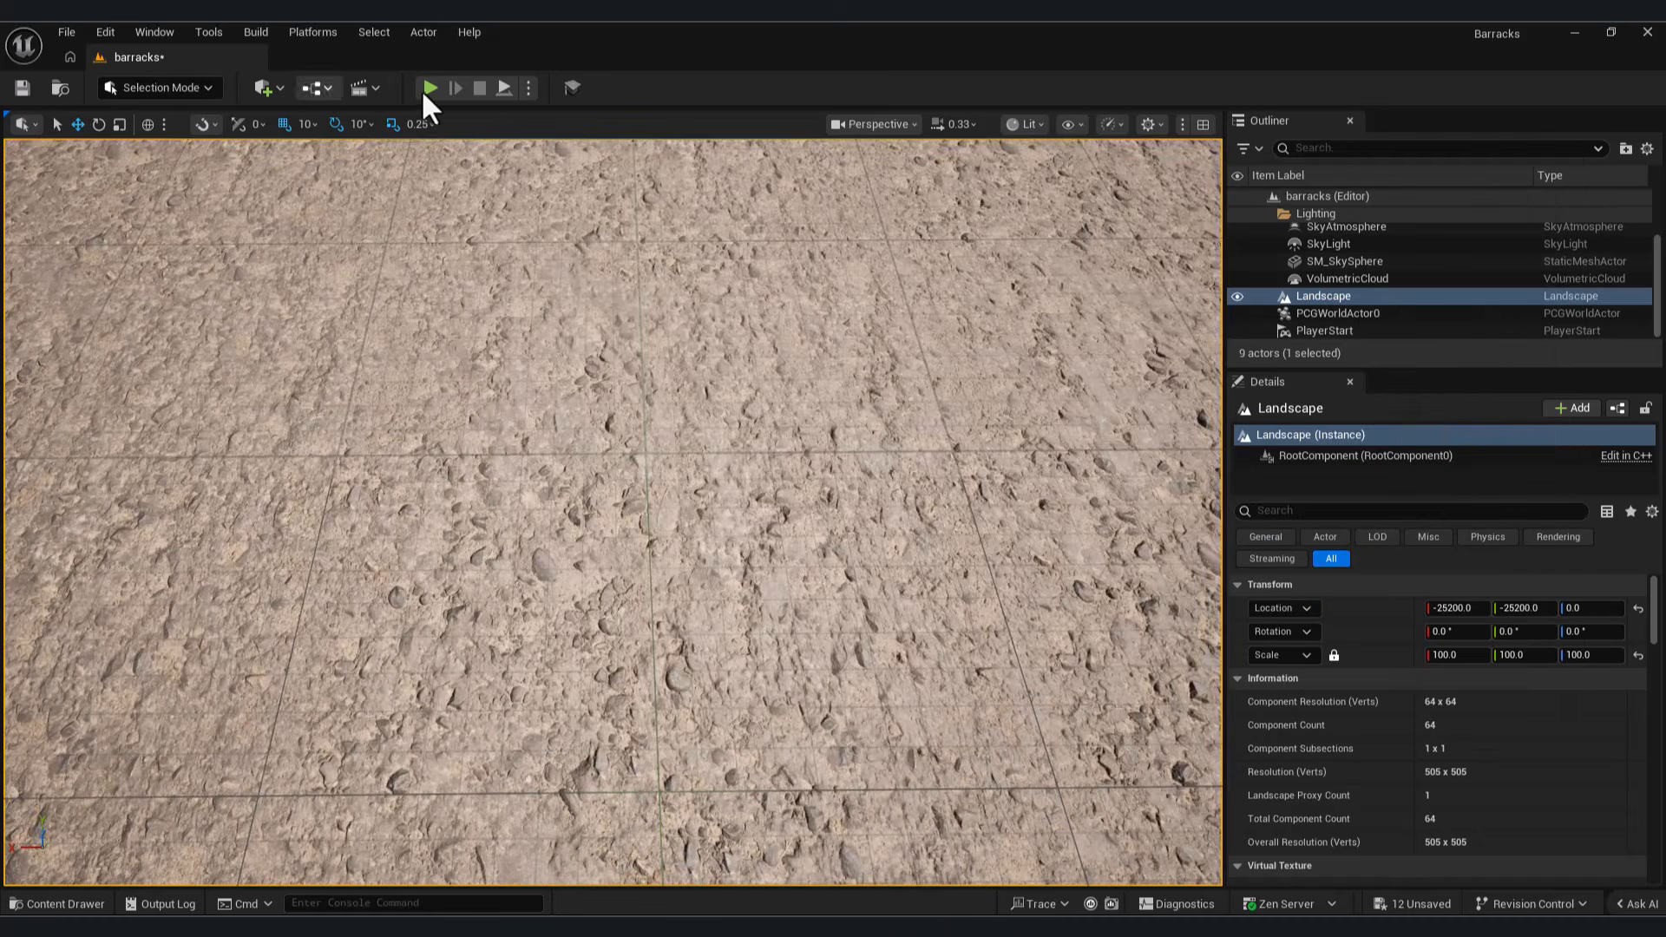
left_click(430, 87)
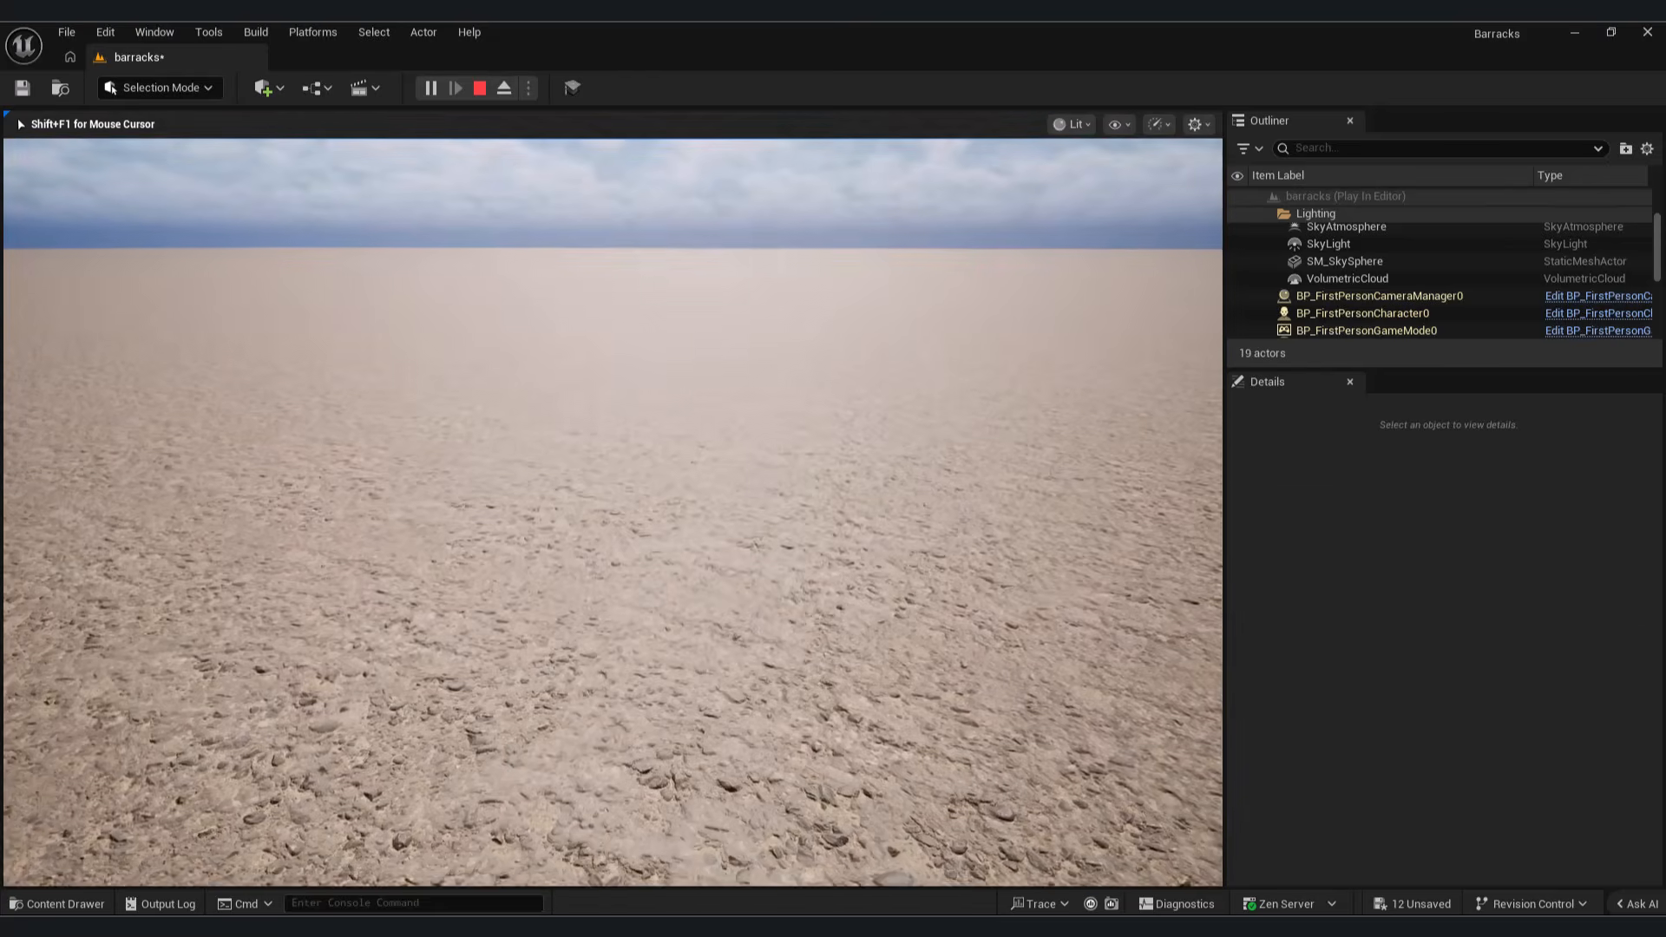
key("Escape")
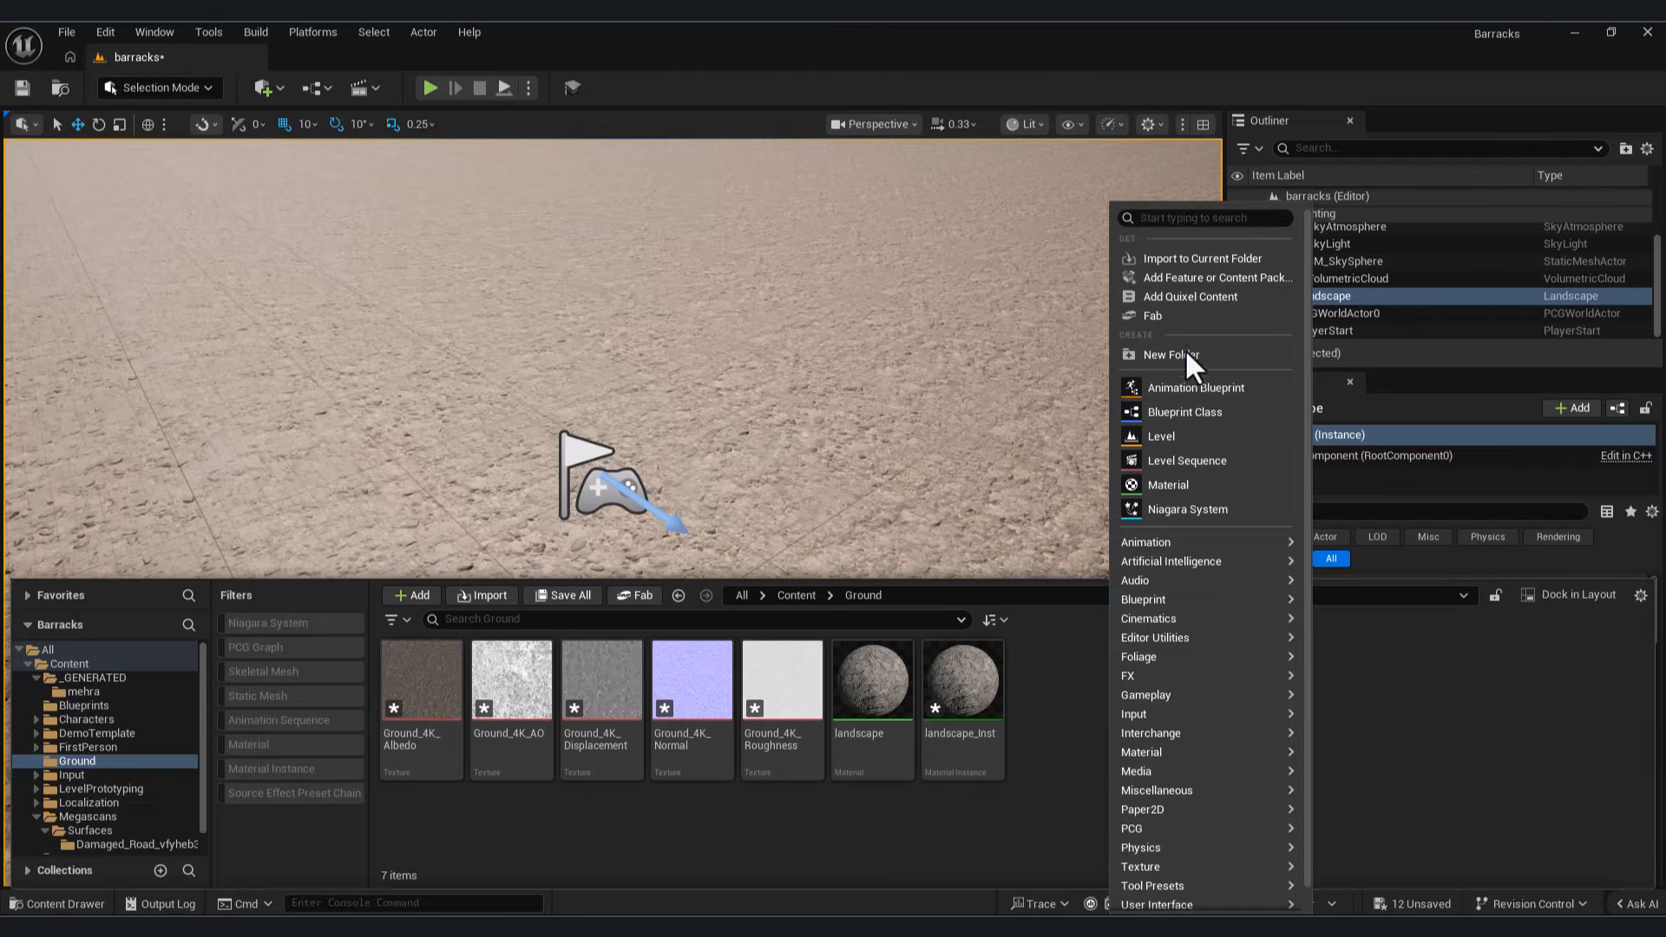
Step: Create a folder named Decals inside the Ground folder and open it
left_click(1185, 352)
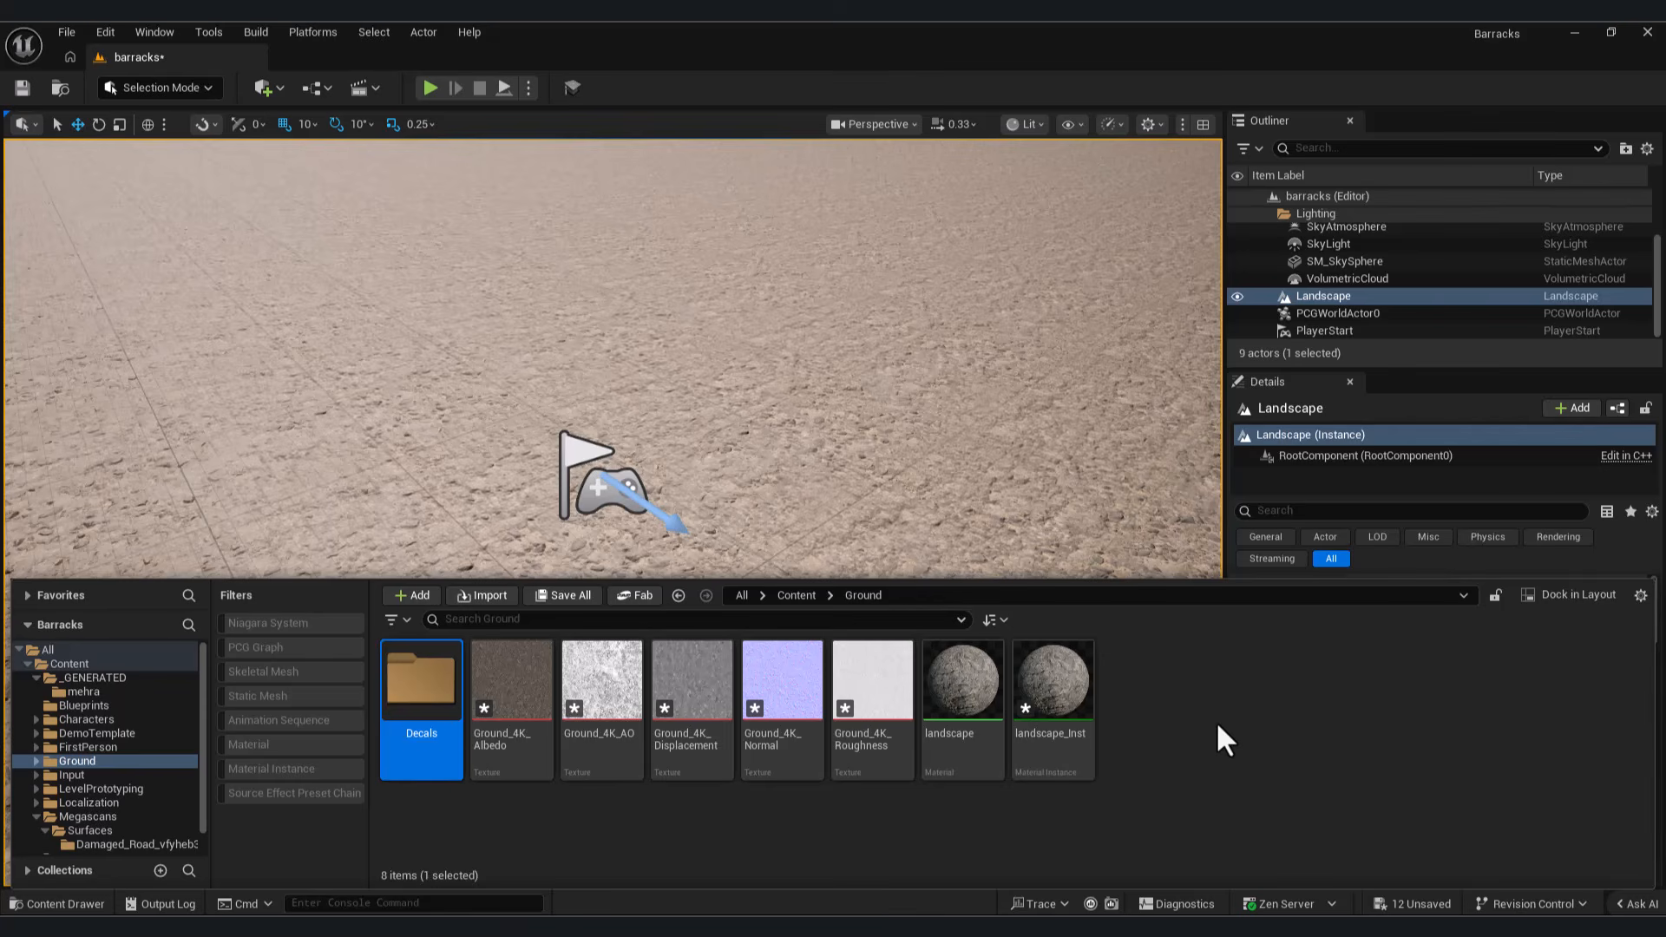
double_click(425, 659)
Step: Switch to File Explorer, look through the decal source folders, and import all Decals1 textures from folder 1 into the Decals folder
key("alt+Tab")
left_click(895, 223)
double_click(1048, 352)
left_click(895, 223)
double_click(1071, 375)
left_click(895, 223)
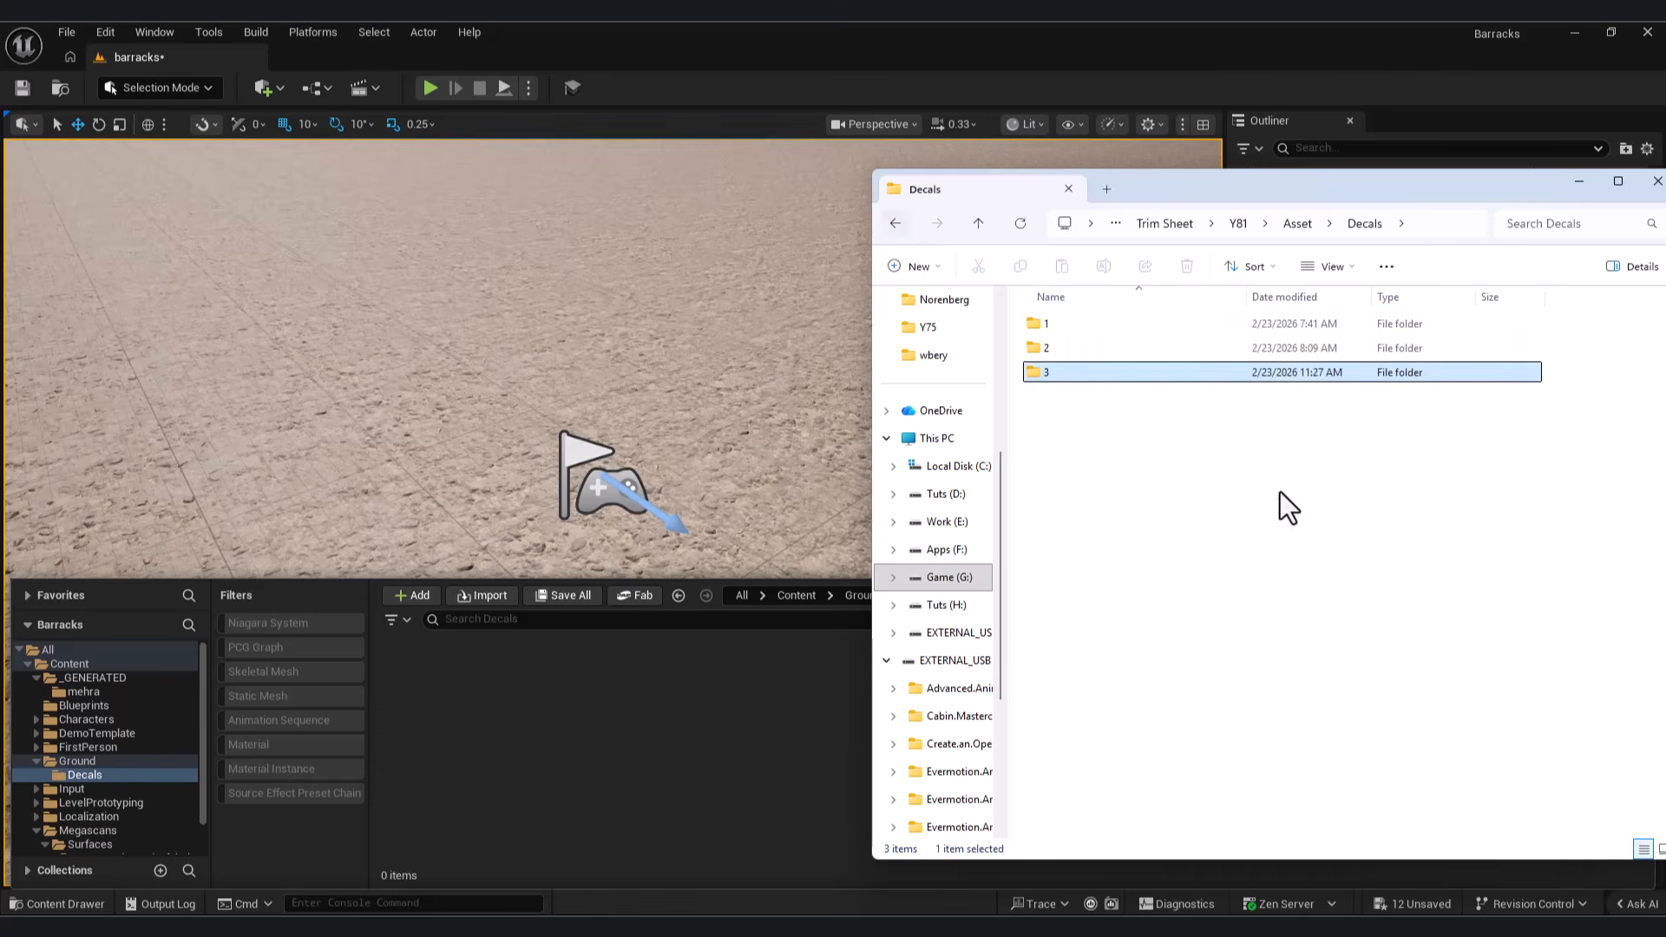
double_click(1058, 322)
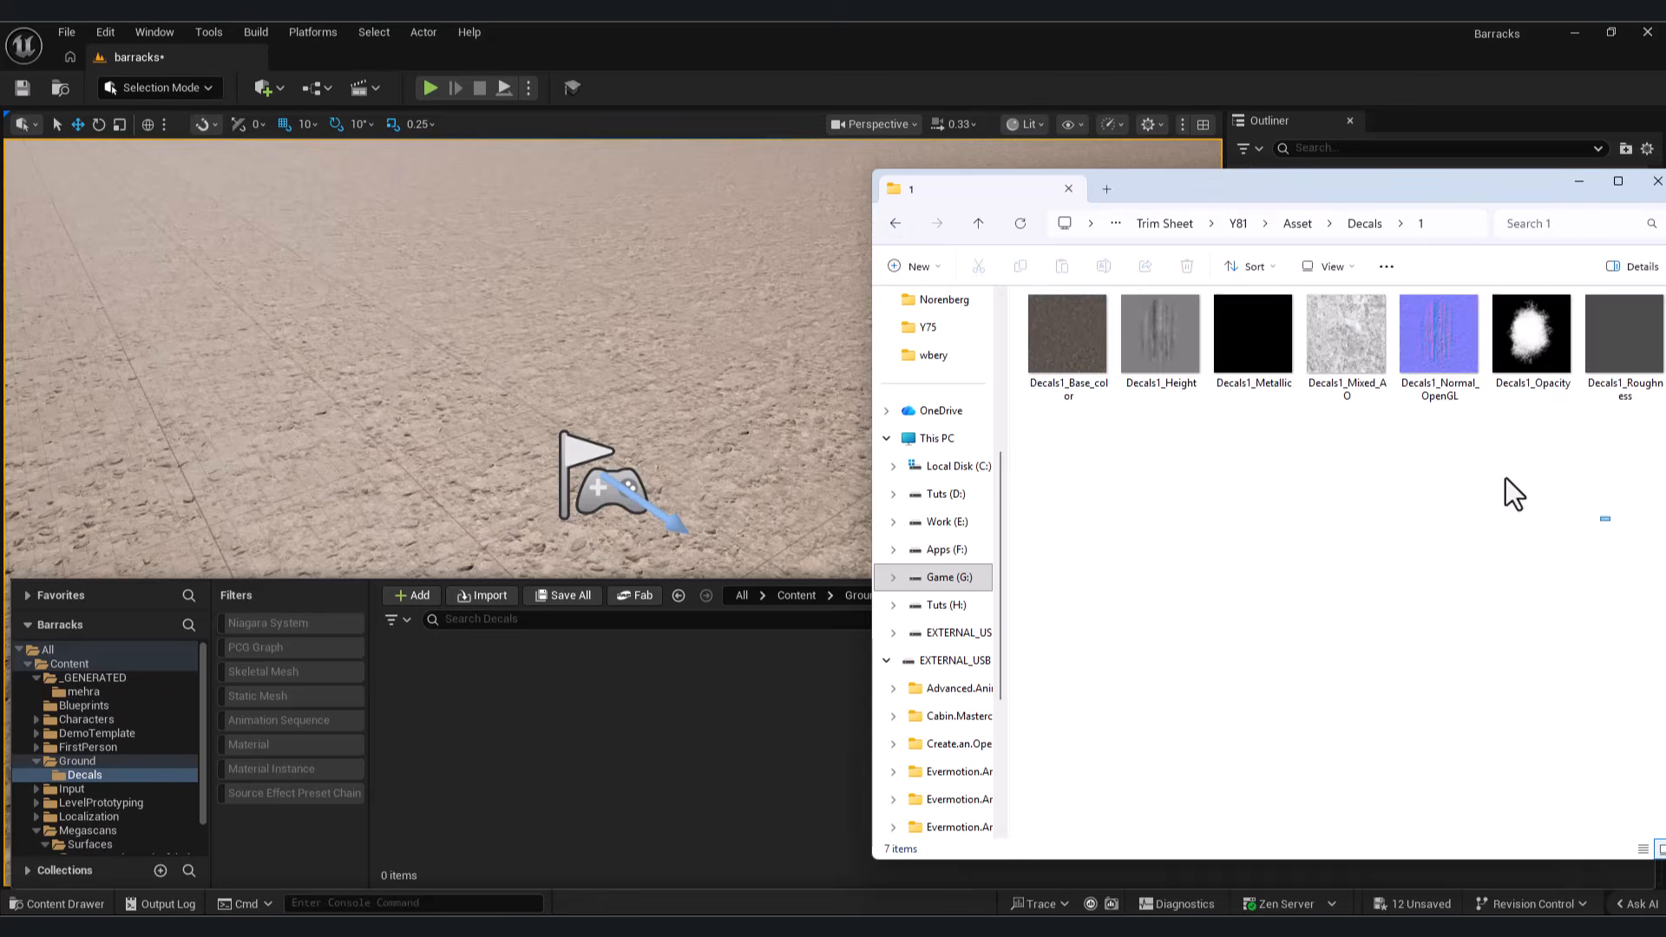
left_click_drag(1596, 525, 1073, 356)
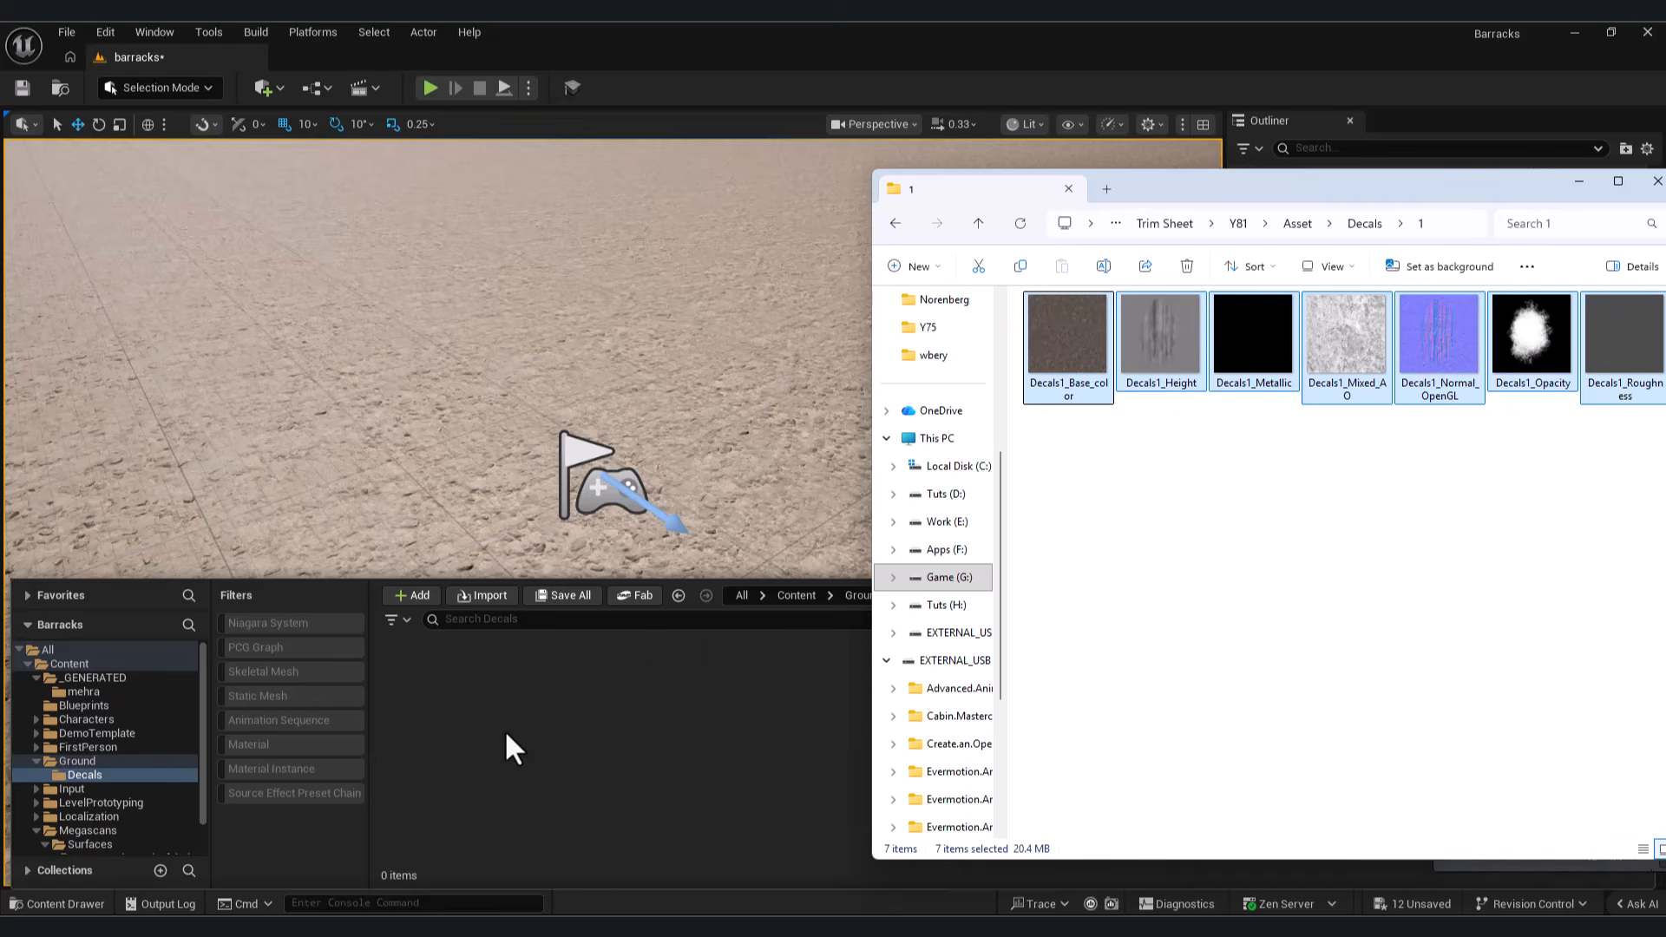
left_click(471, 220)
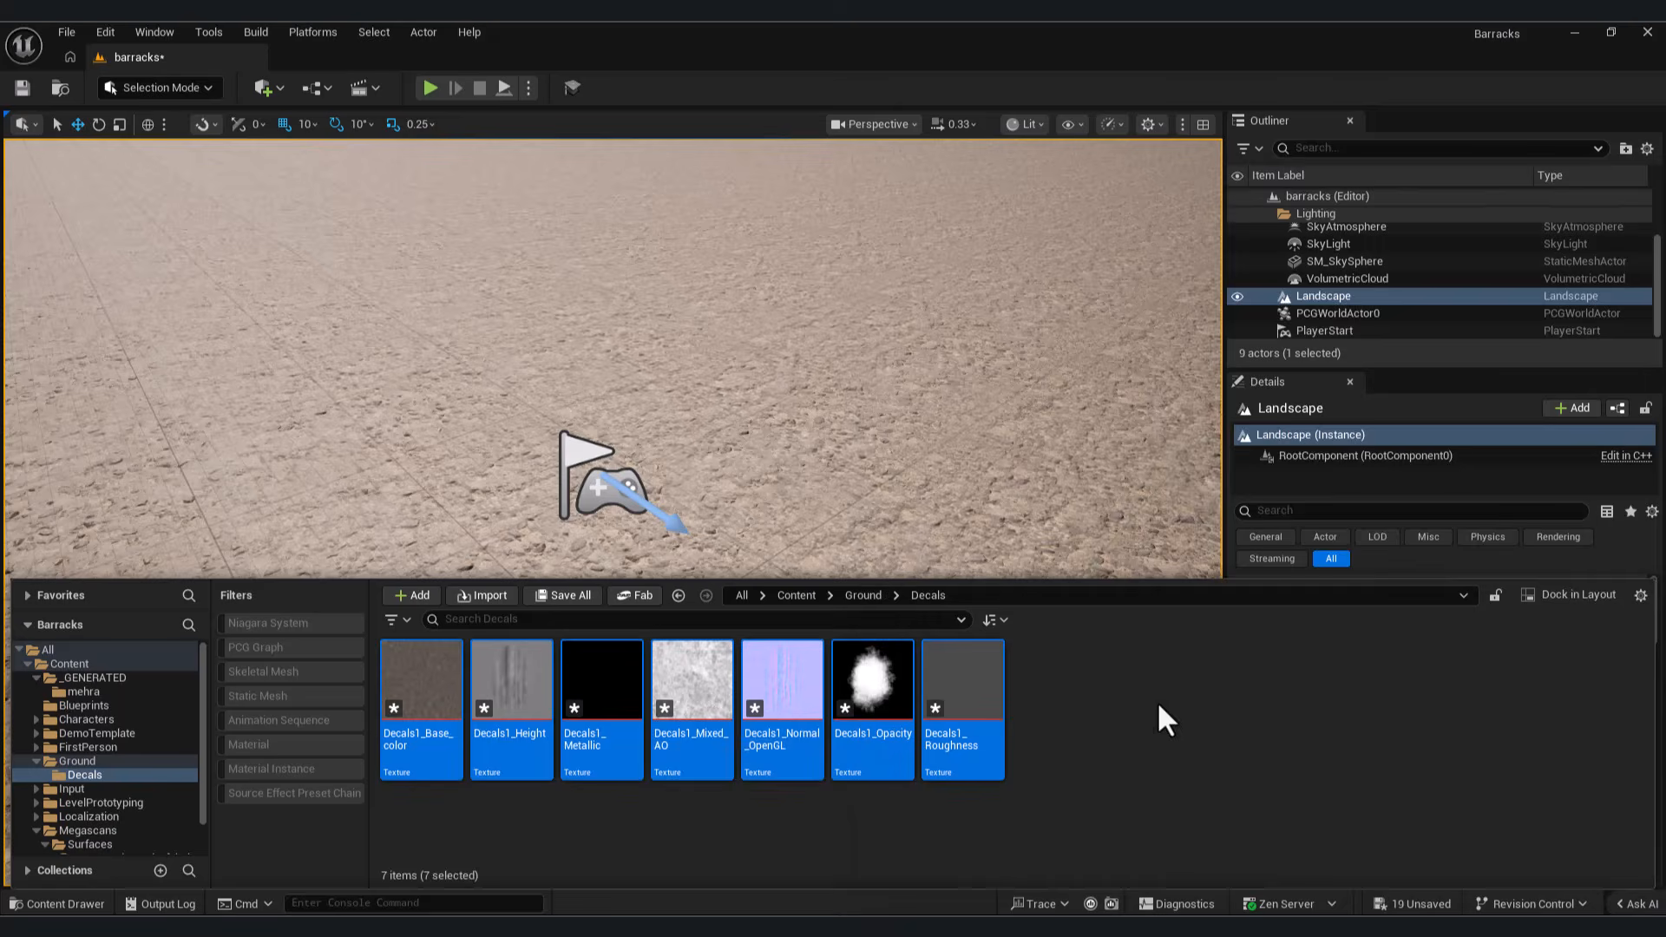
Step: Create a material in the Decals folder and set its domain to Deferred Decal and its blend mode to Translucent
right_click(1160, 705)
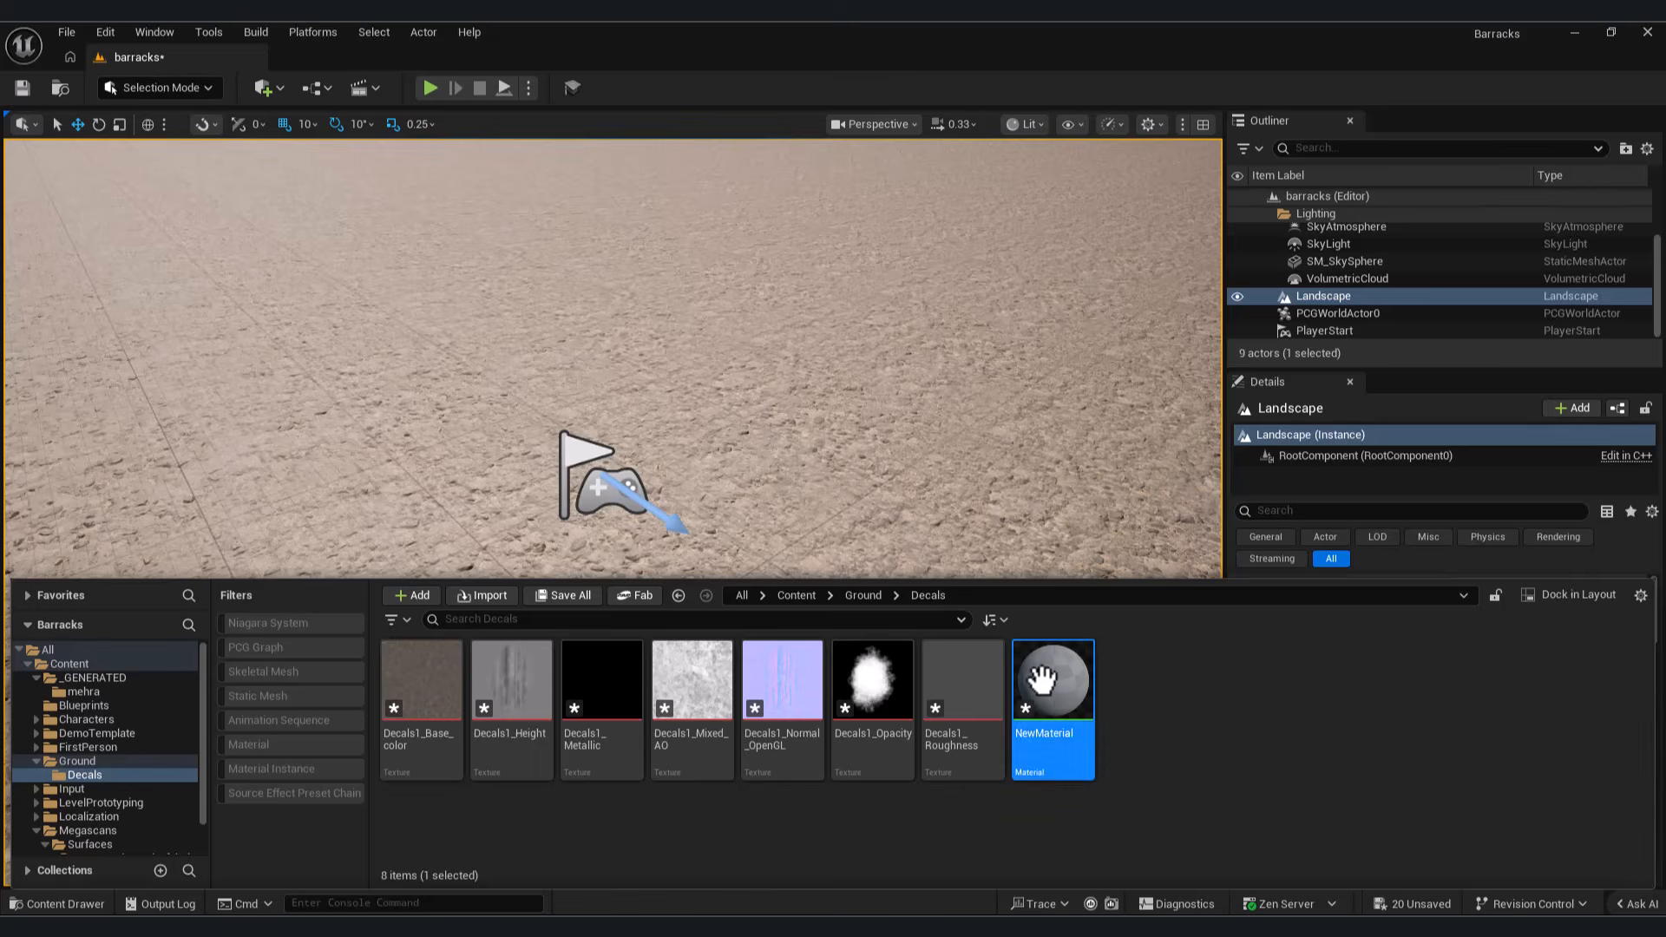
double_click(1046, 686)
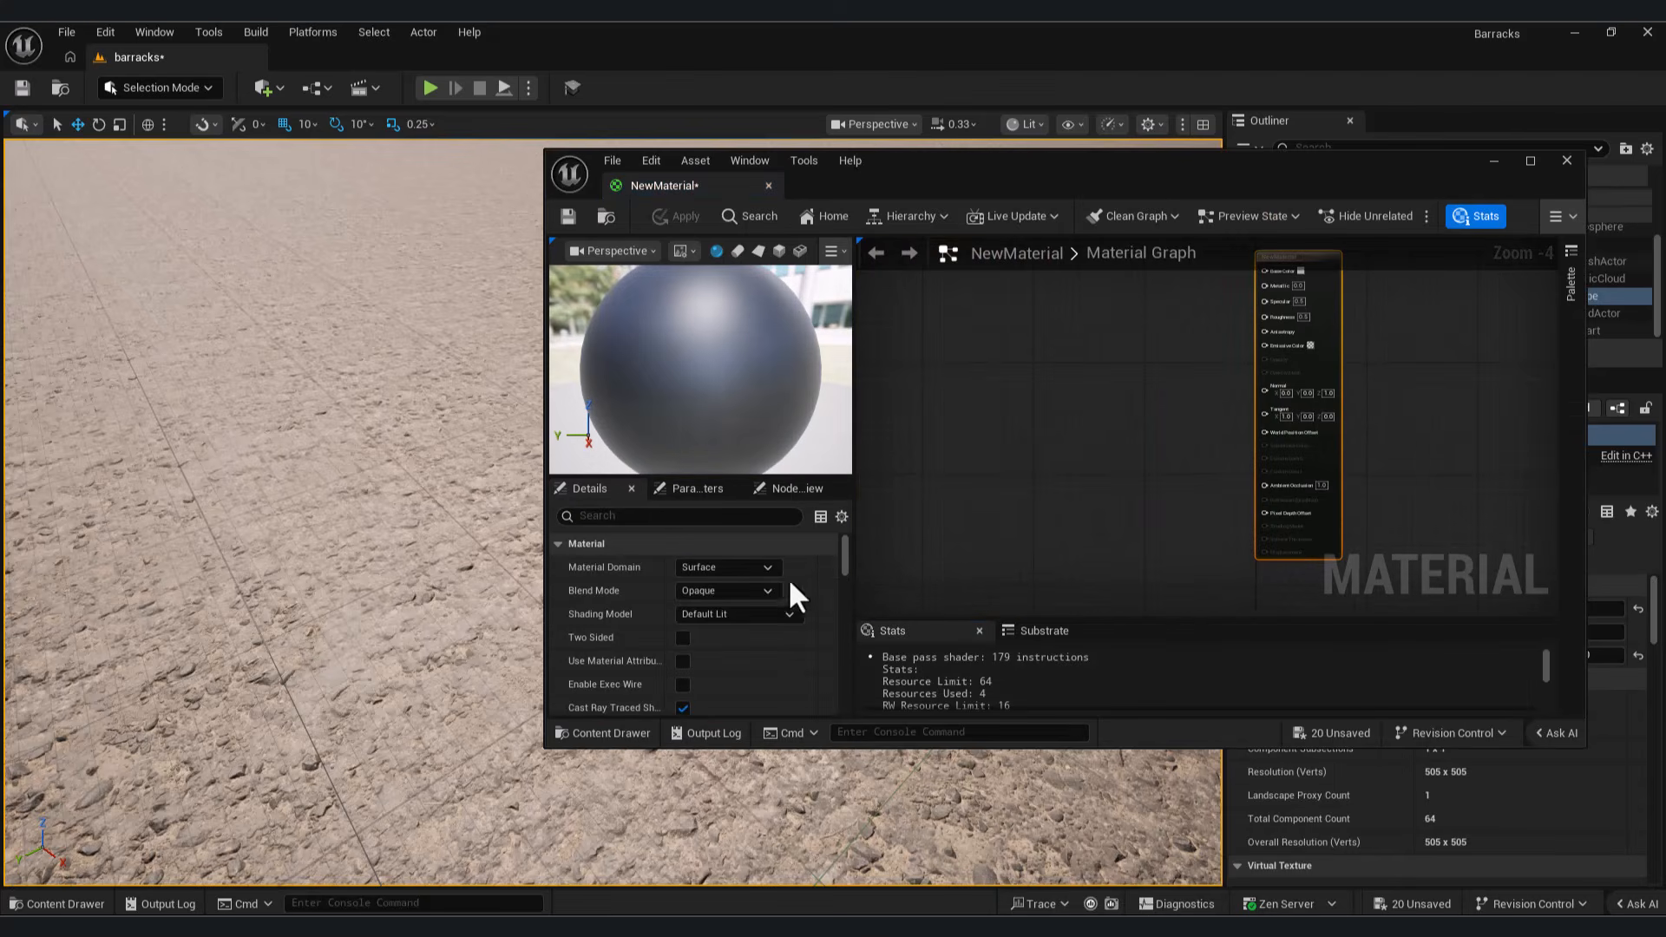
left_click(742, 568)
left_click(734, 592)
left_click(737, 590)
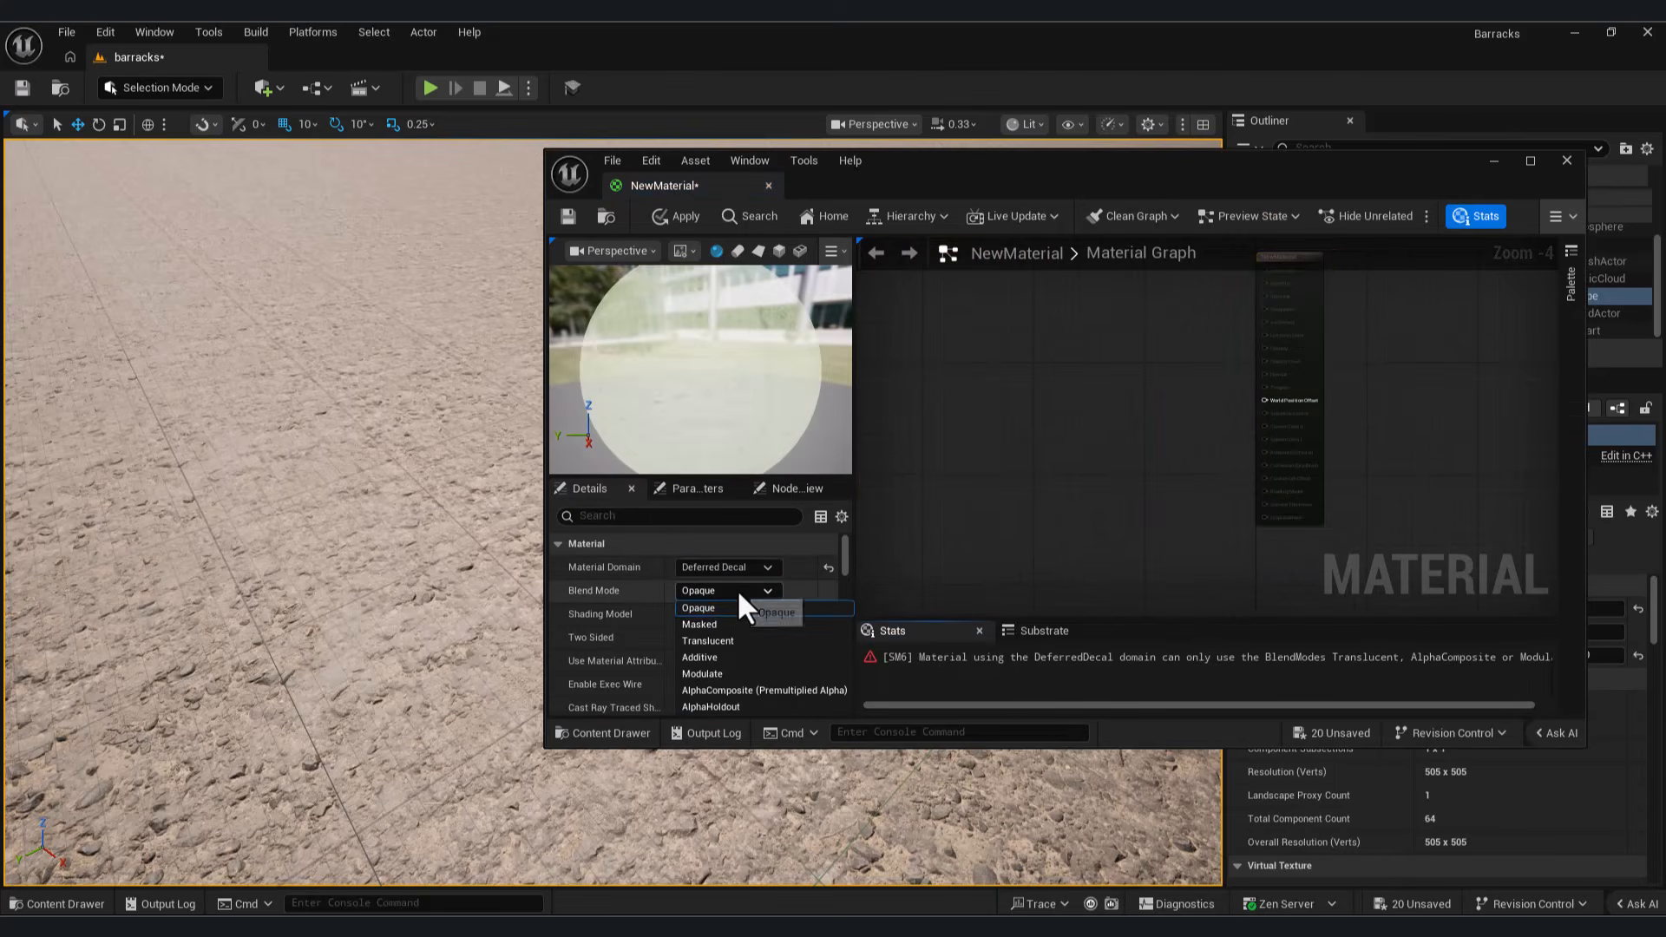
left_click(726, 640)
right_click_drag(1173, 354, 1140, 397)
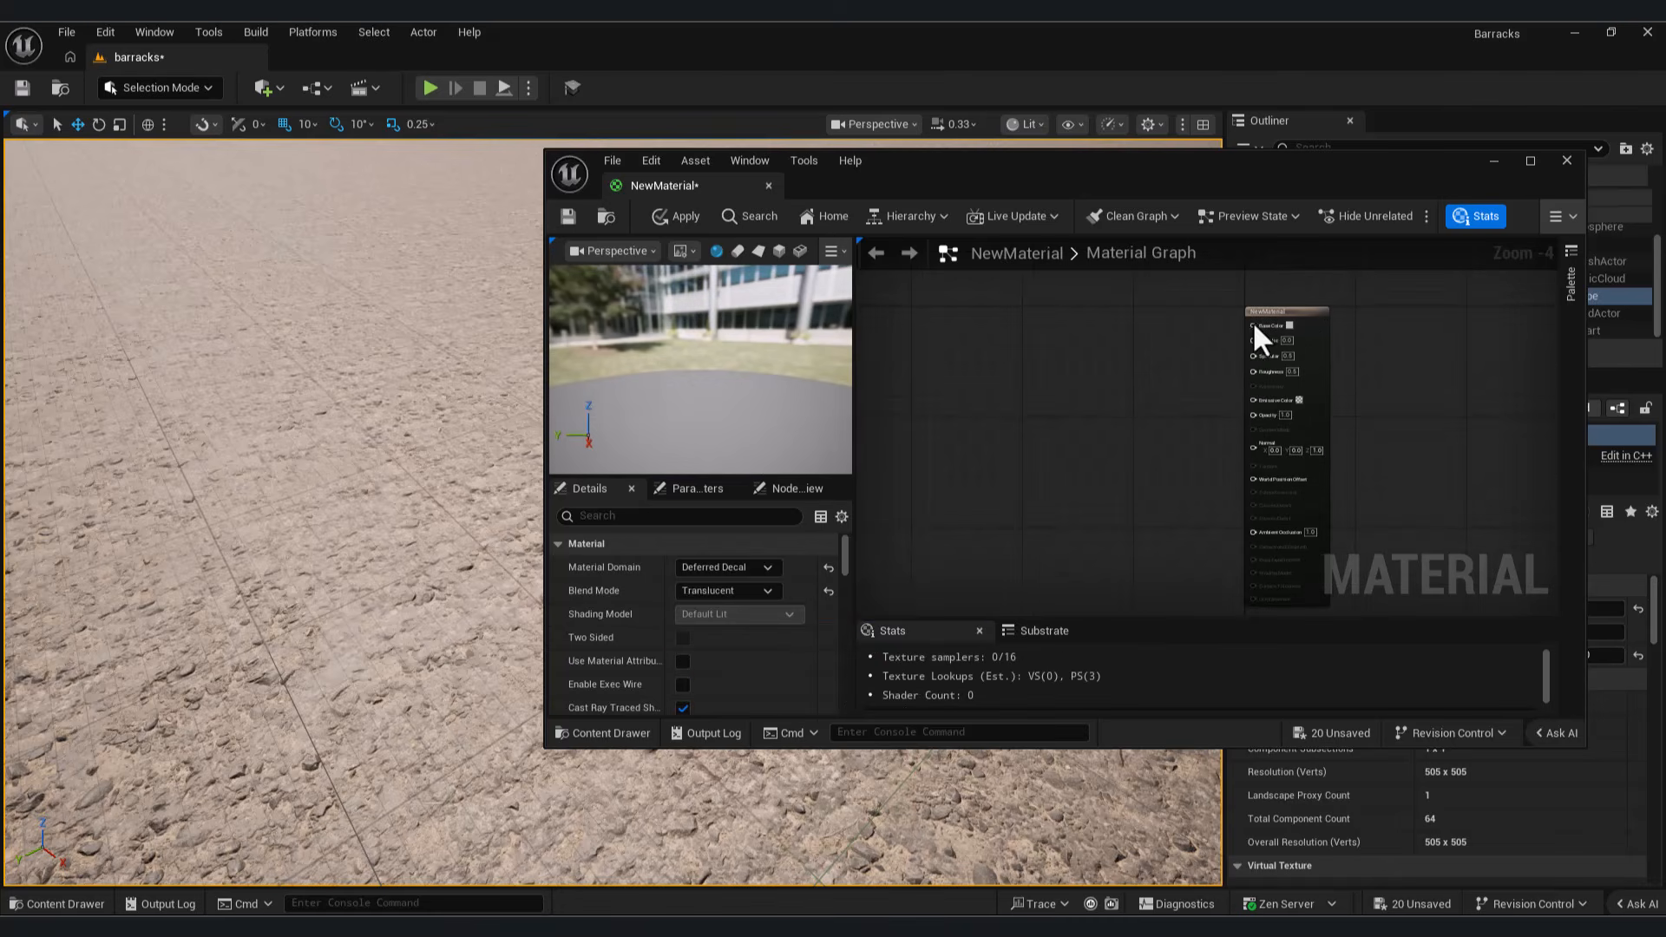
Step: Maximize the material editor and add the Decals1_Base_color, Decals1_Normal_OpenGL and Decals1_Mixed_AO textures to the decal material graph
left_click(1531, 164)
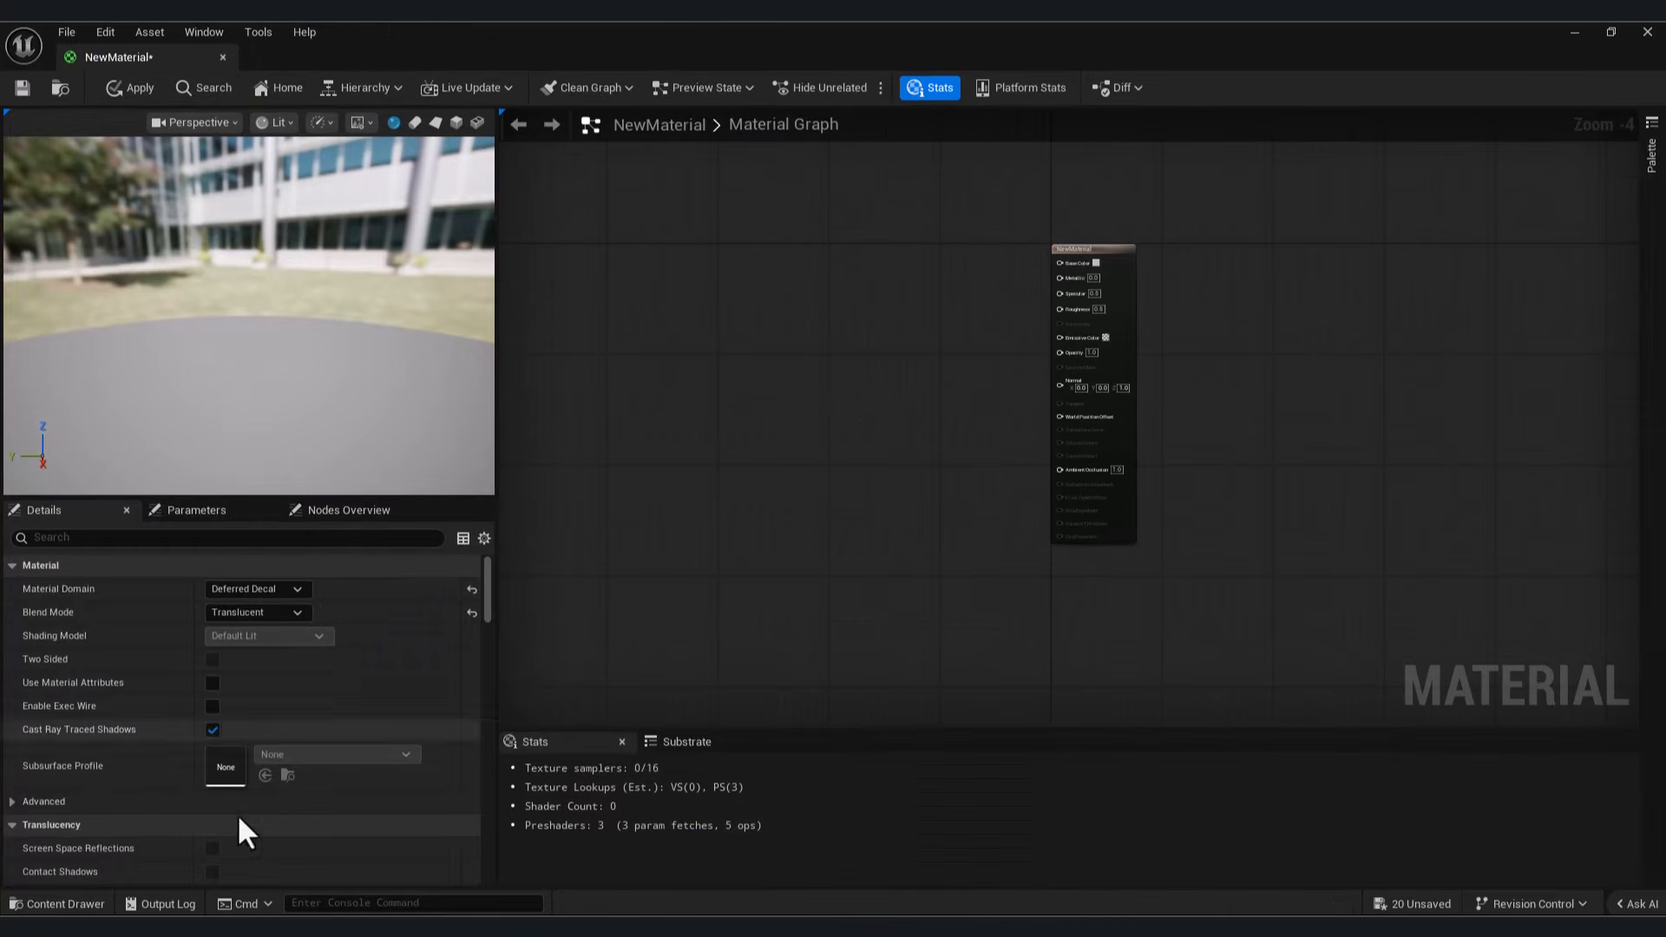
left_click(75, 904)
left_click_drag(501, 770, 833, 271)
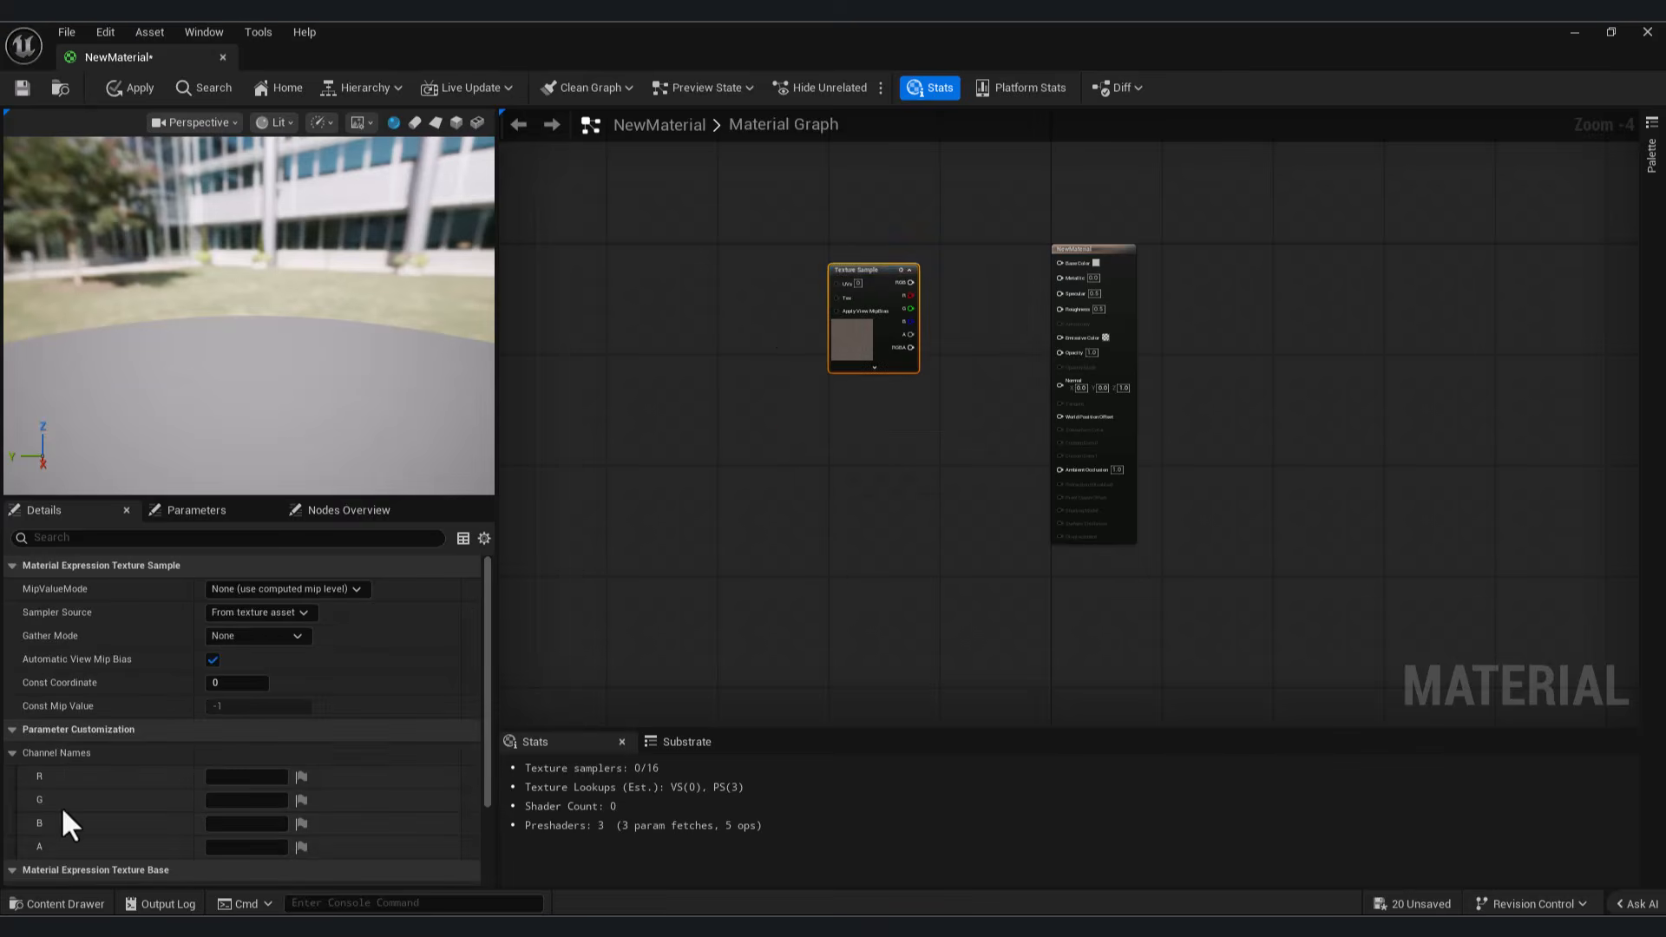
left_click(60, 904)
left_click_drag(781, 699, 841, 505)
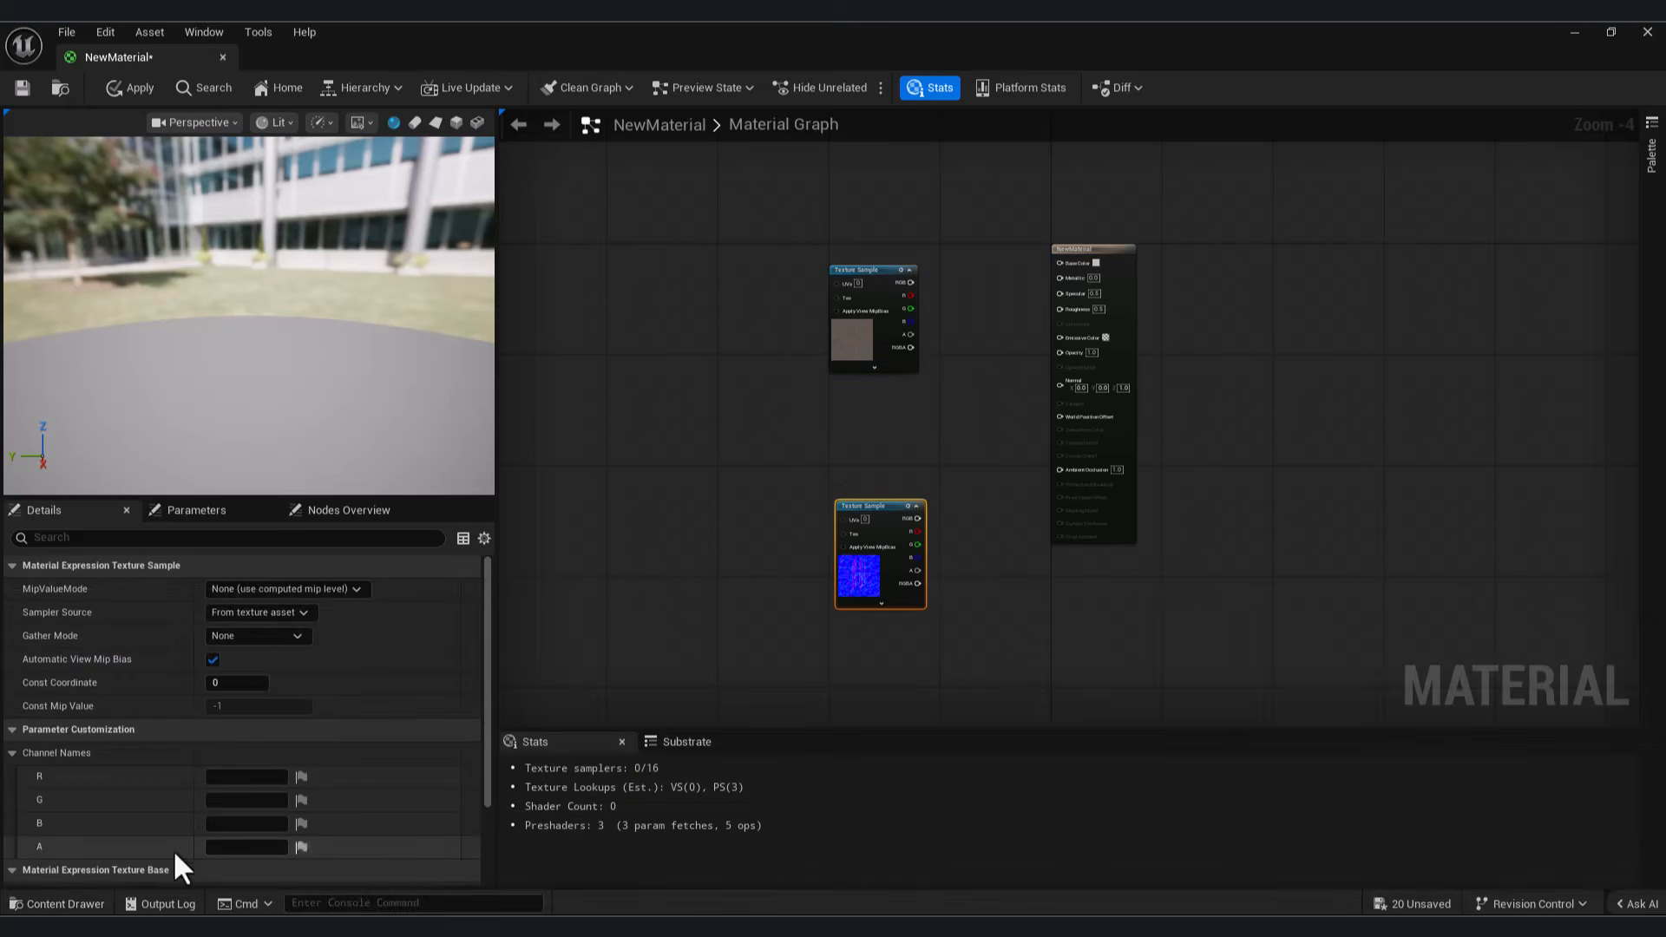
left_click(65, 905)
left_click_drag(691, 695, 864, 413)
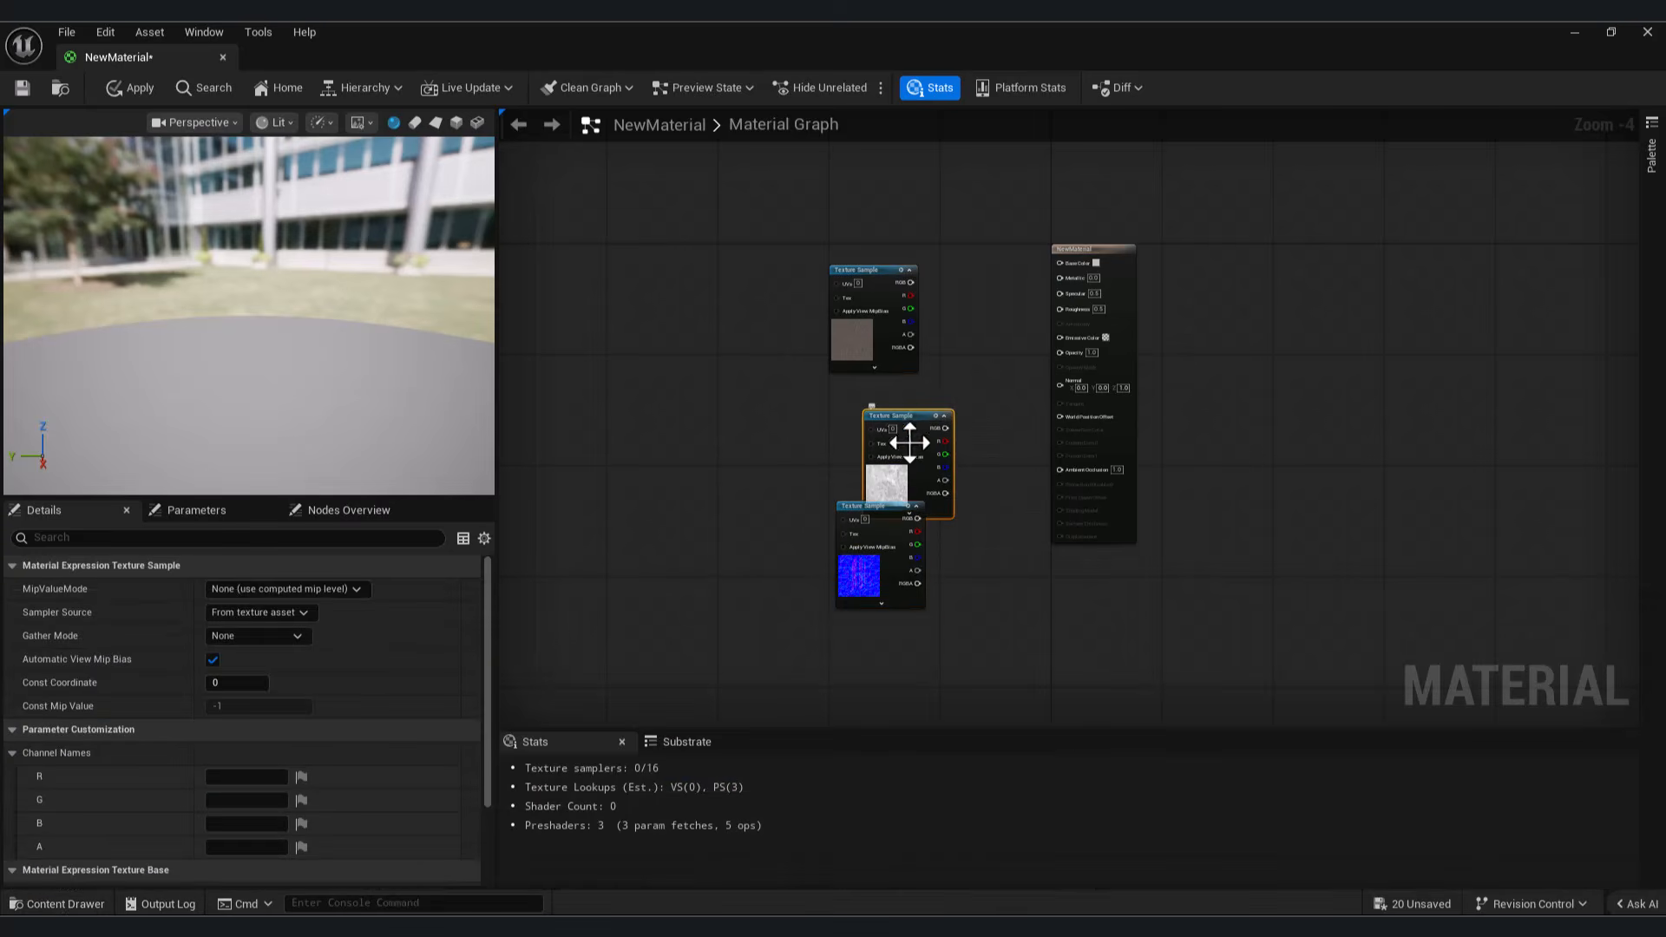
left_click(81, 904)
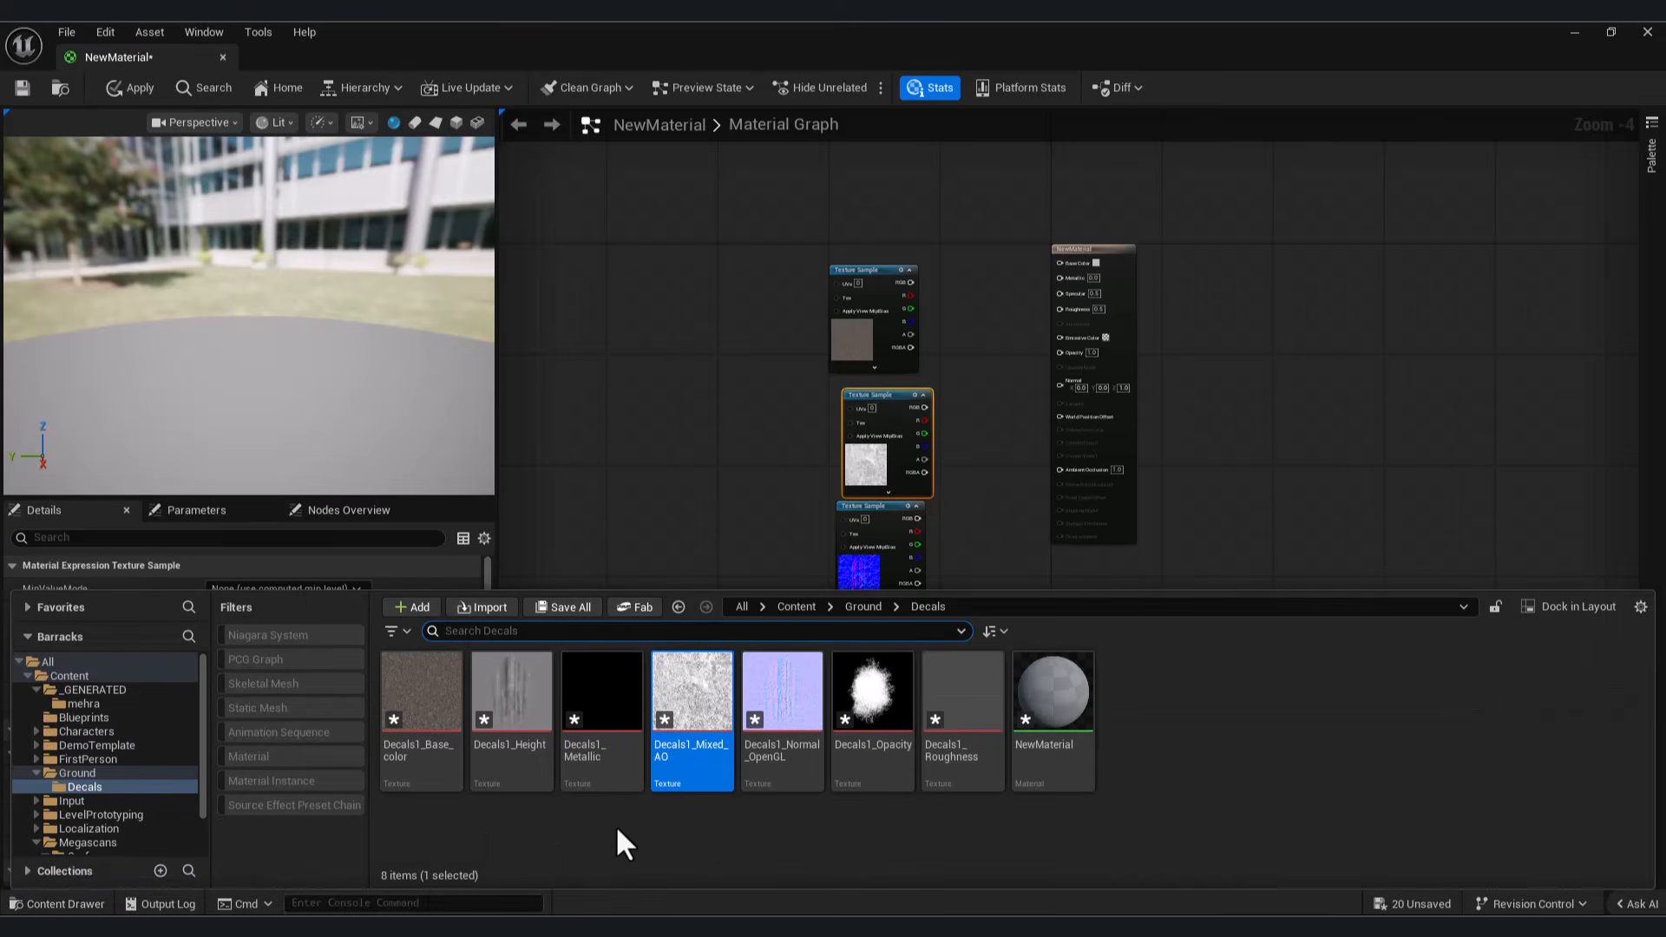
left_click_drag(961, 695, 879, 519)
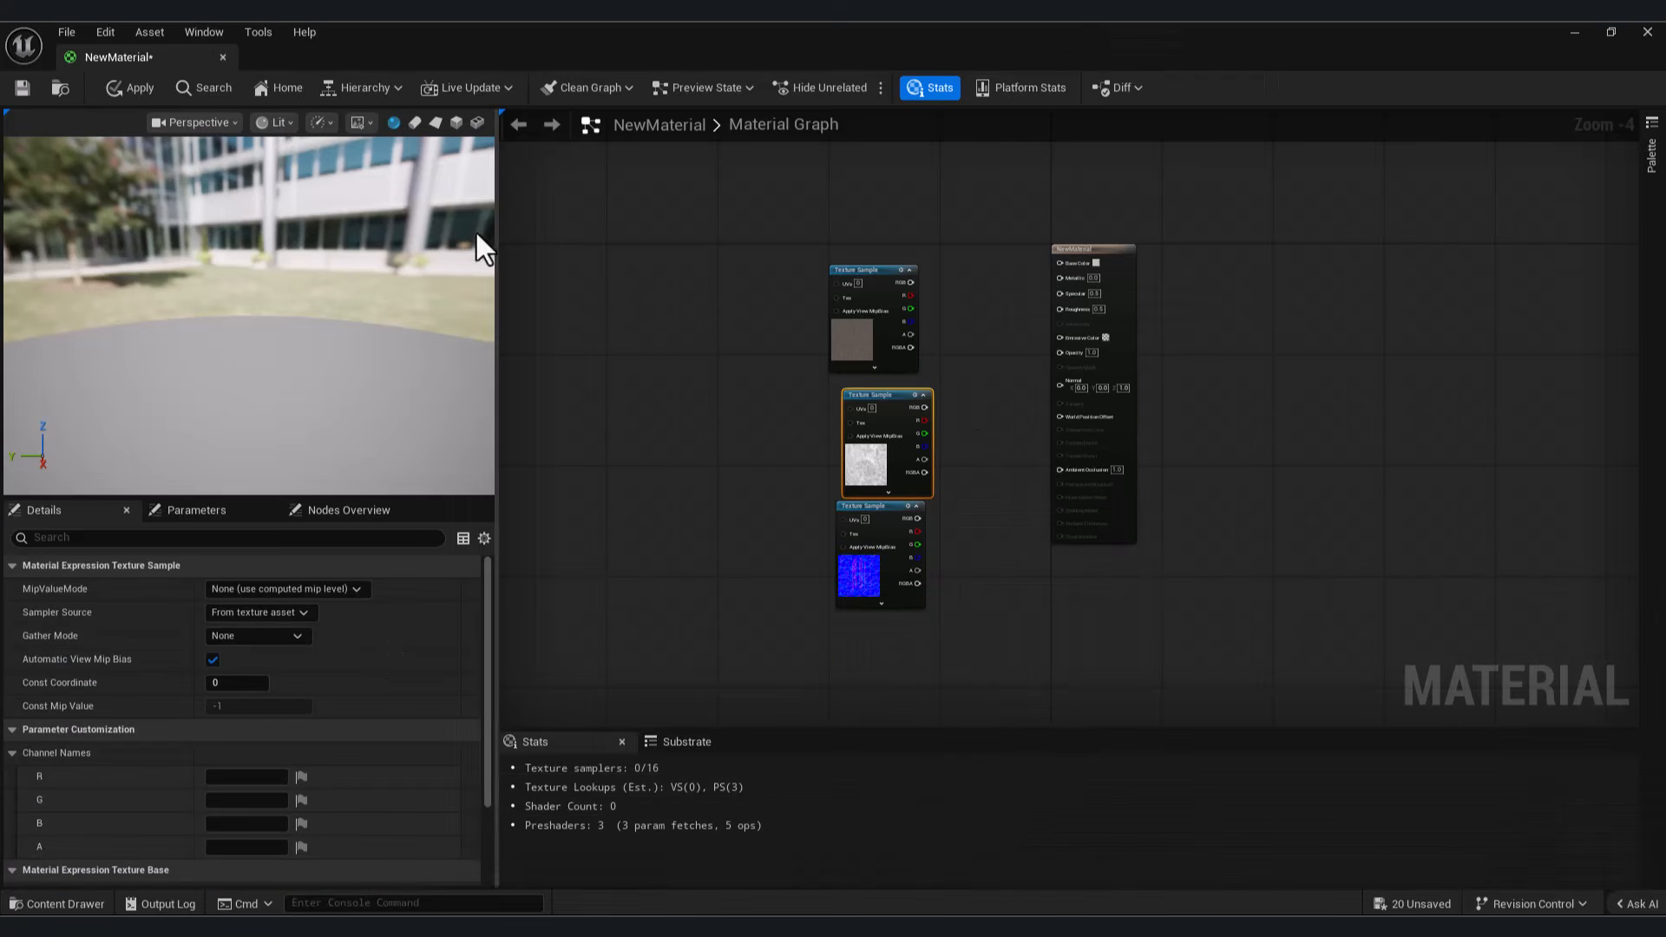
scroll(1063, 568, "up", 5)
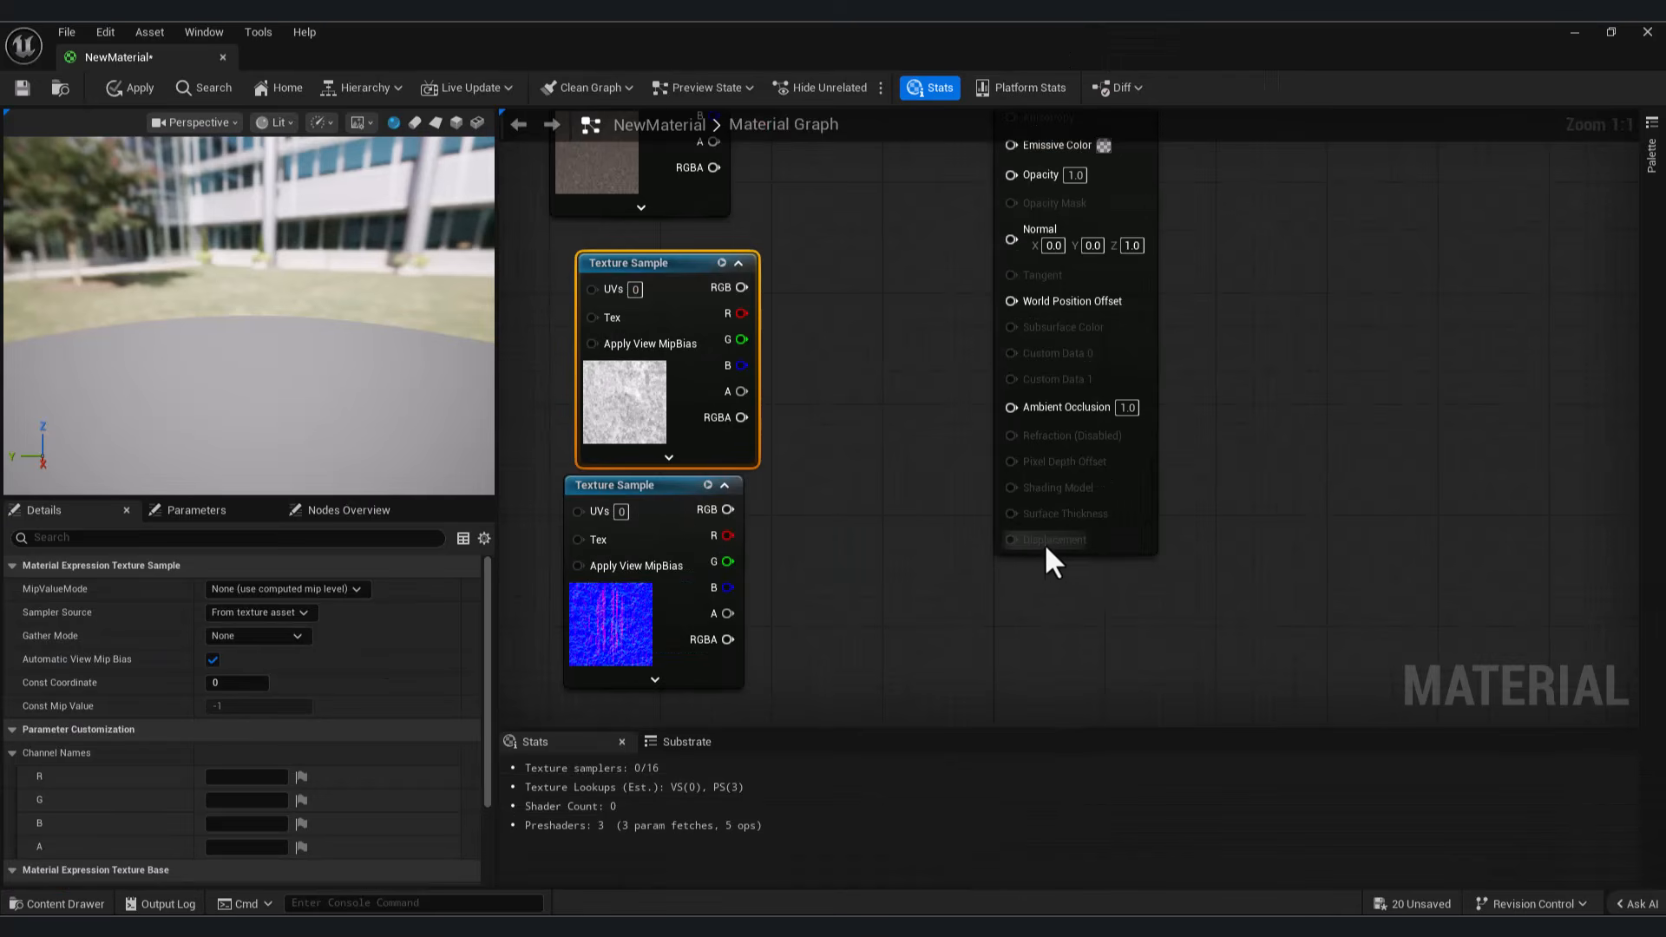
scroll(1055, 545, "down", 4)
right_click_drag(1026, 565, 1220, 545)
Step: Add the Decals1_Height texture to the decal material graph and place it in empty space away from the other texture samples
left_click(90, 907)
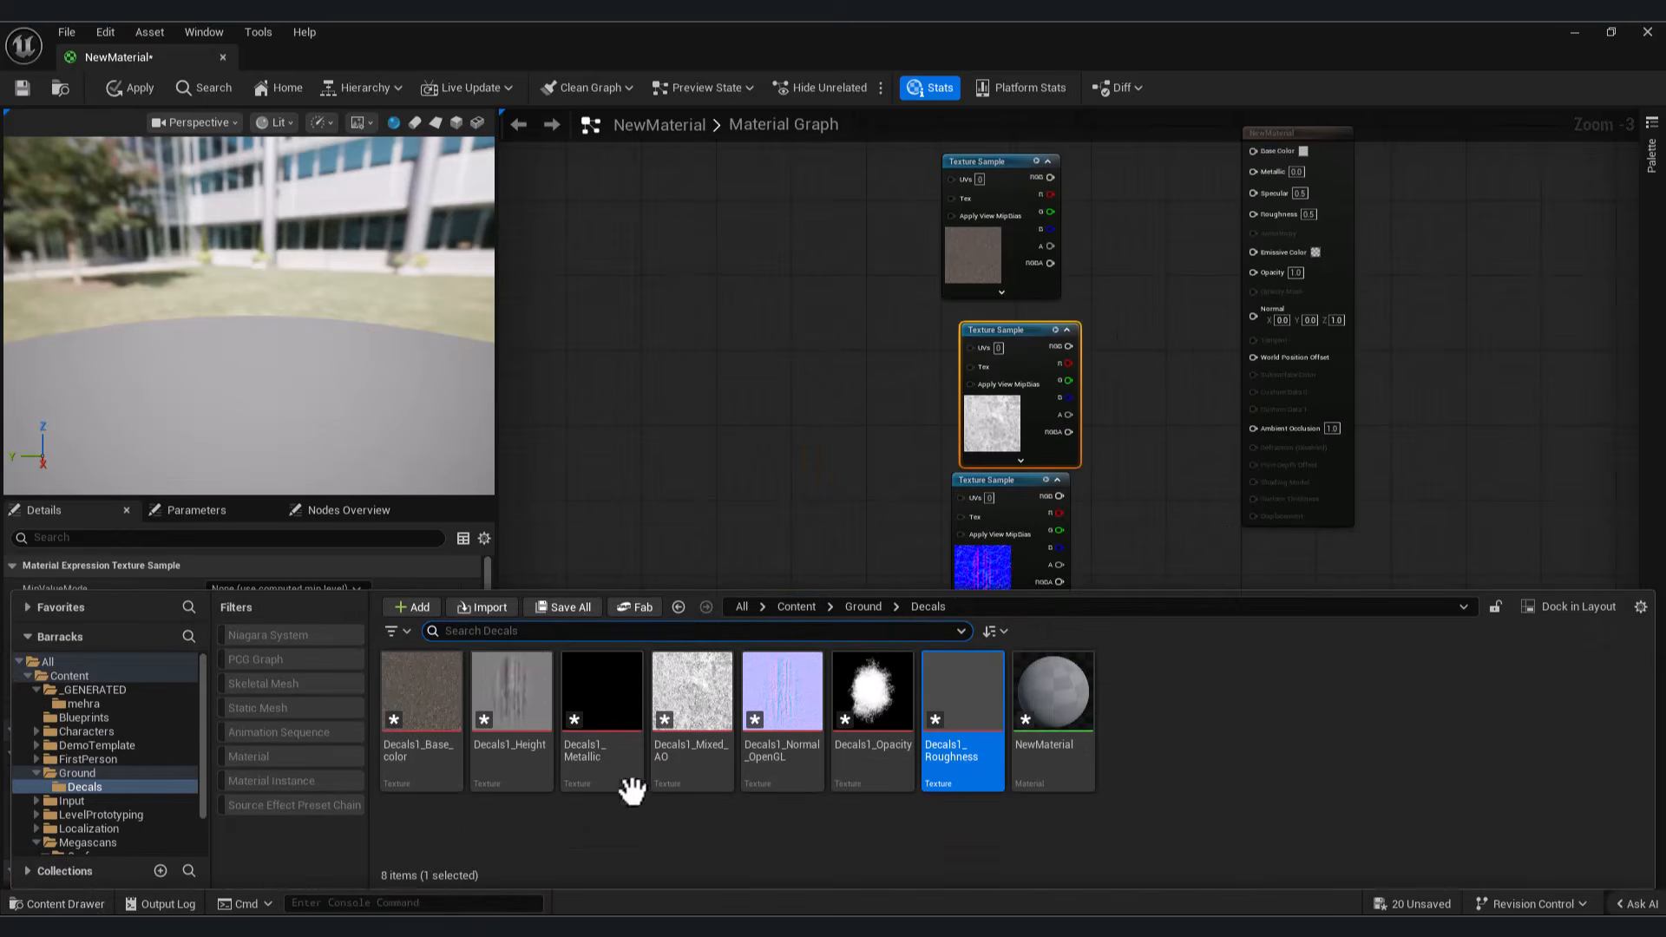
left_click_drag(520, 694, 708, 208)
right_click_drag(837, 279, 1039, 635)
left_click_drag(923, 570, 771, 505)
right_click_drag(940, 594, 1126, 545)
left_click_drag(924, 470, 876, 461)
Step: Add a ParallaxOcclusionMapping node beside the height texture sample
right_click(1049, 413)
type("para")
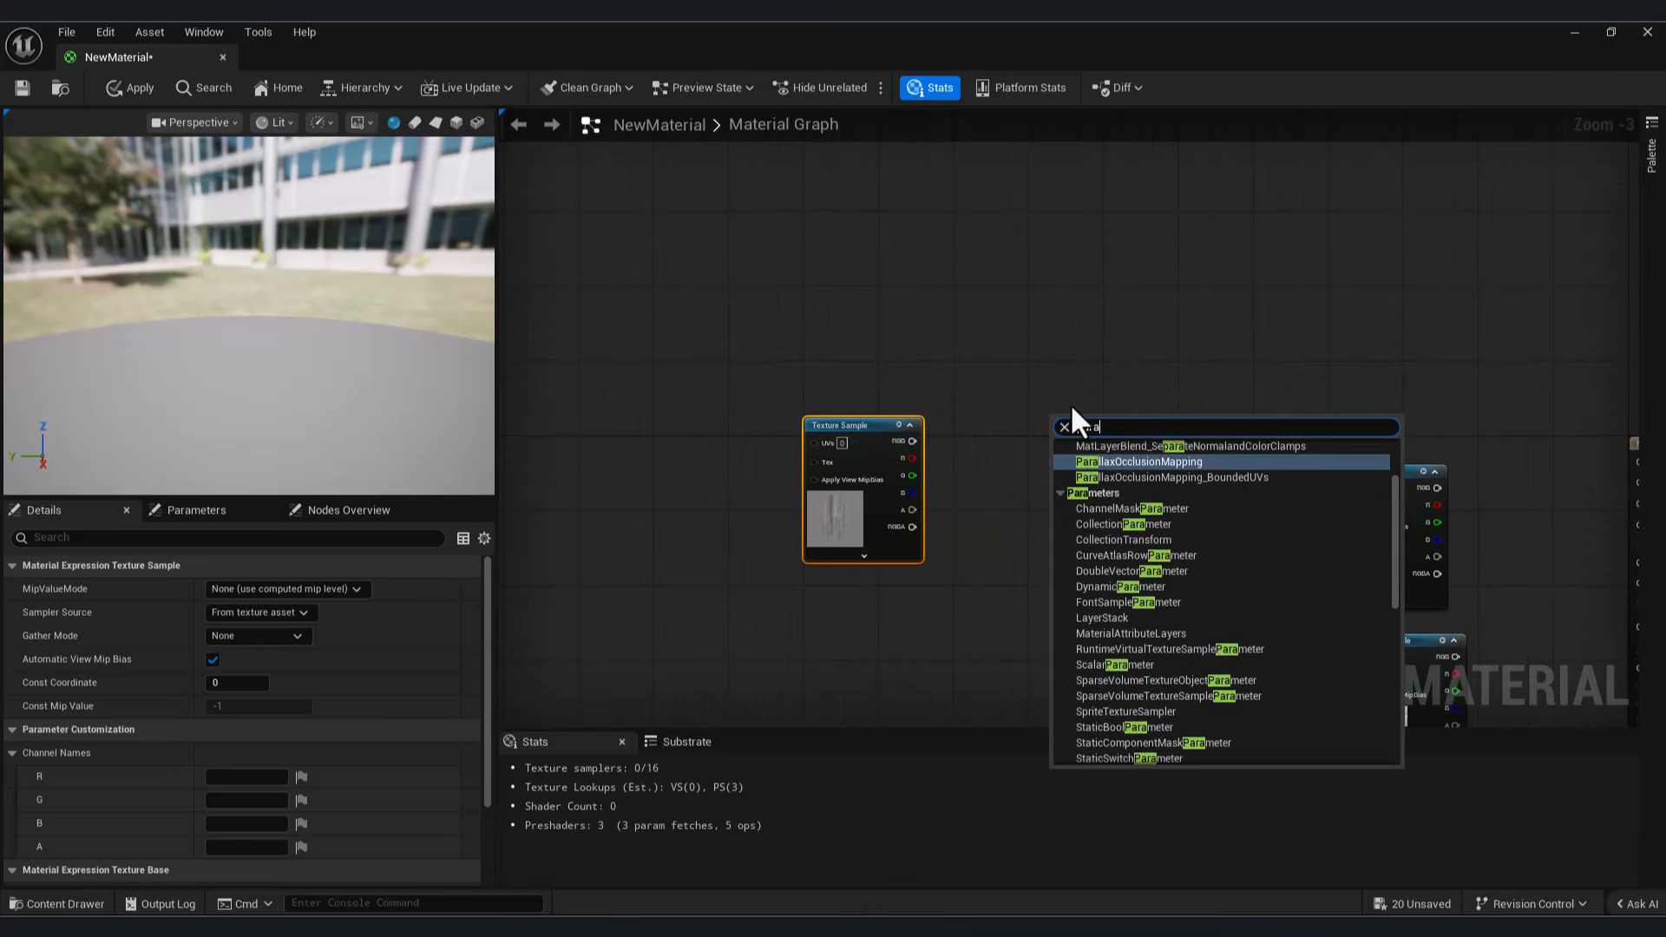
left_click(1152, 461)
left_click_drag(866, 428, 736, 358)
Step: Convert the Decals1_Height sample to a Texture Object and connect it to the Heightmap Texture input of ParallaxOcclusionMapping
right_click(736, 357)
left_click(794, 434)
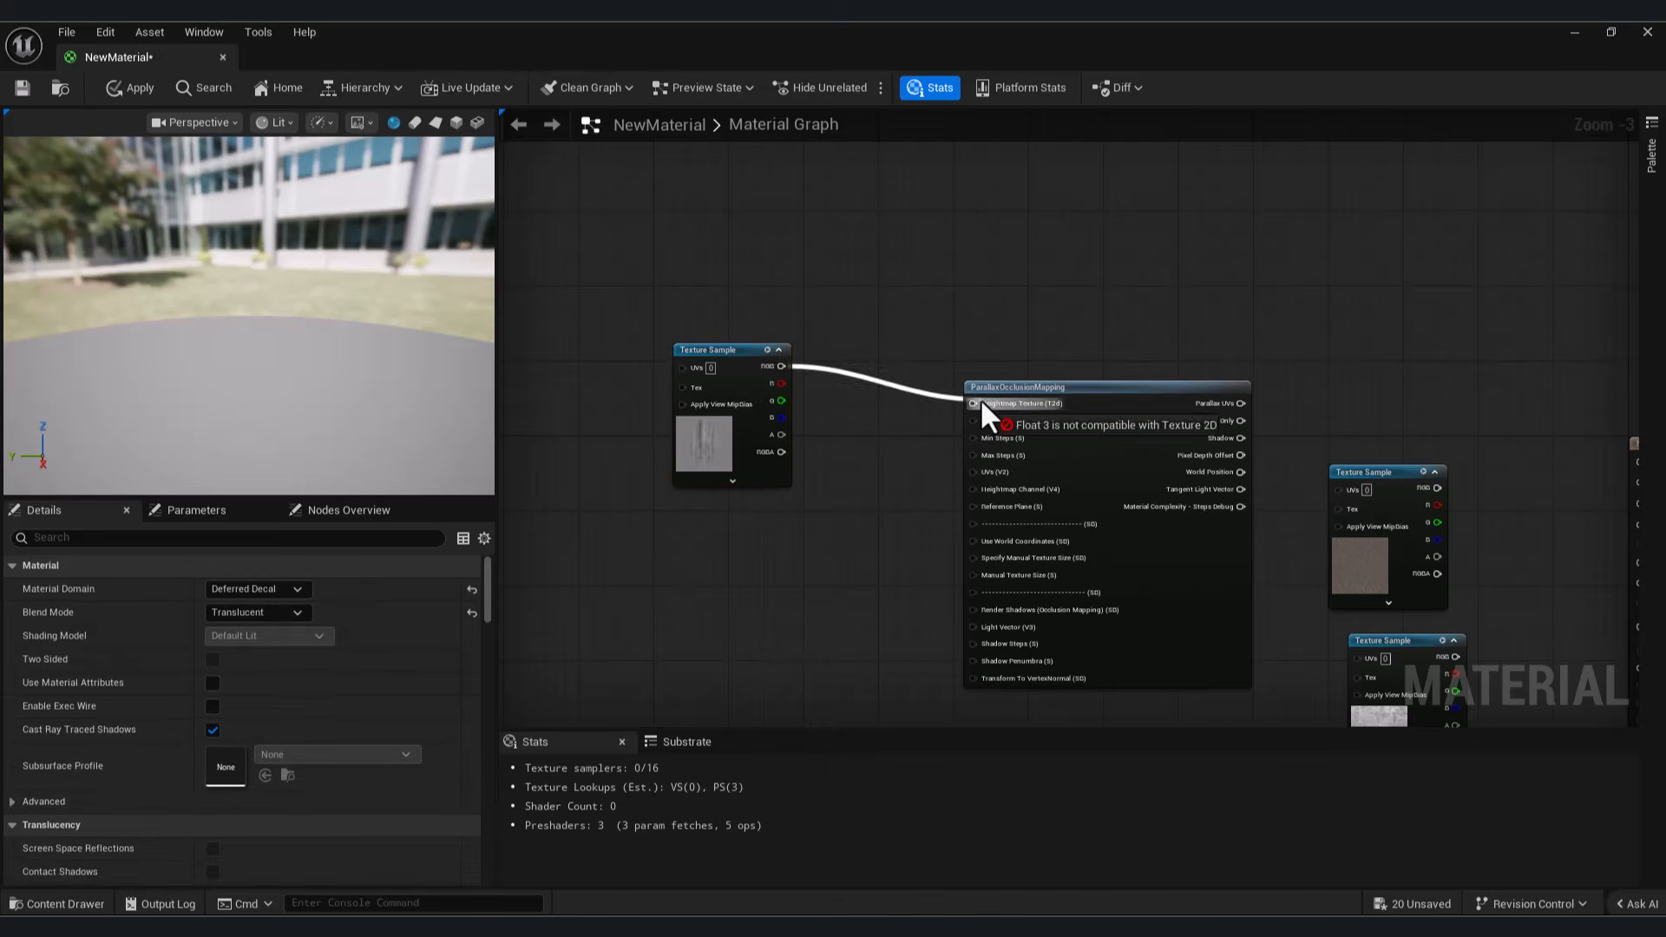
right_click(731, 352)
left_click(785, 431)
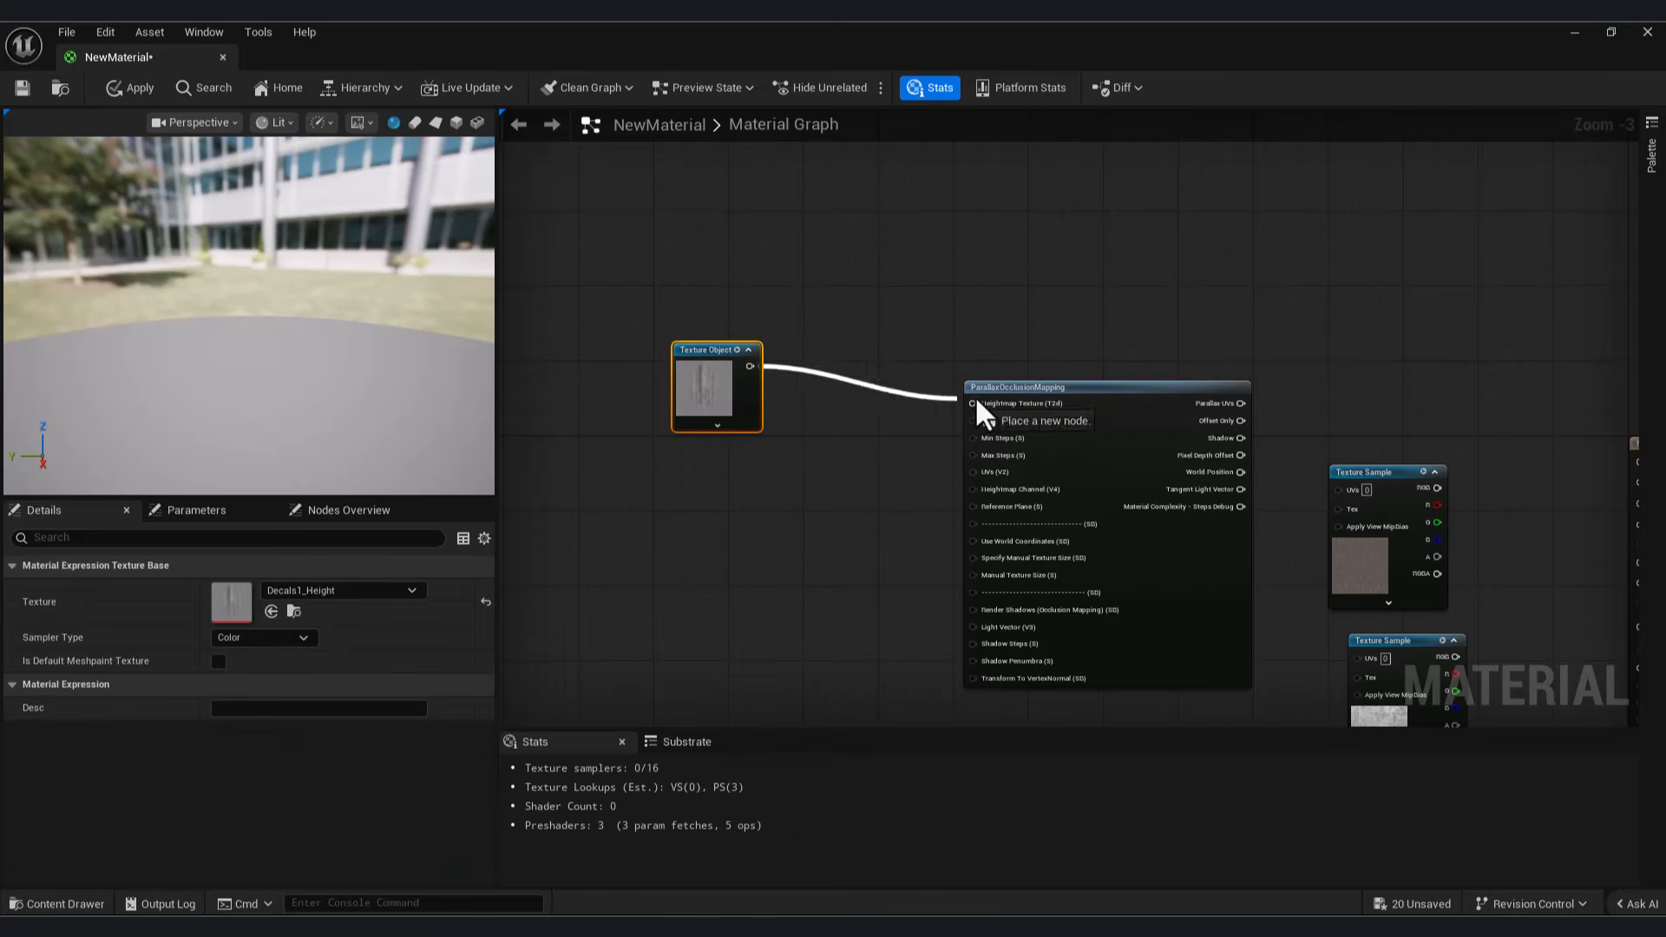
Step: Add a TexCoord node, connect it to the UVs input of ParallaxOcclusionMapping, and place it below the height Texture Object
scroll(1030, 376, "down", 2)
right_click(894, 373)
type("tex")
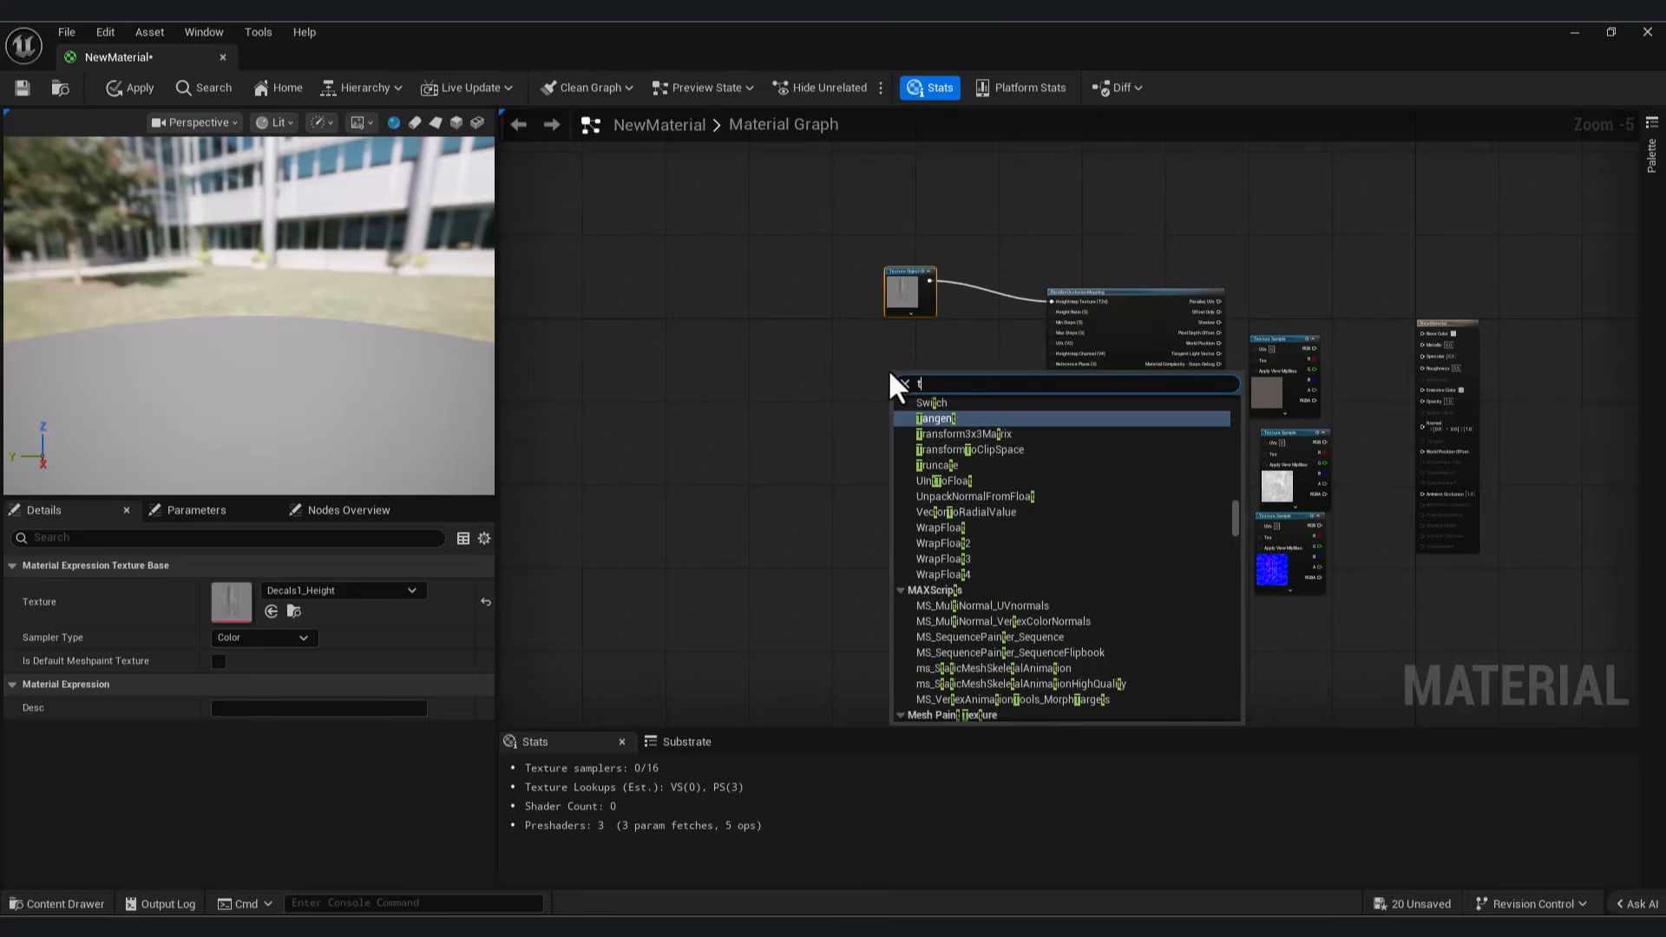
key("Return")
scroll(903, 369, "up", 3)
left_click_drag(806, 353, 1211, 287)
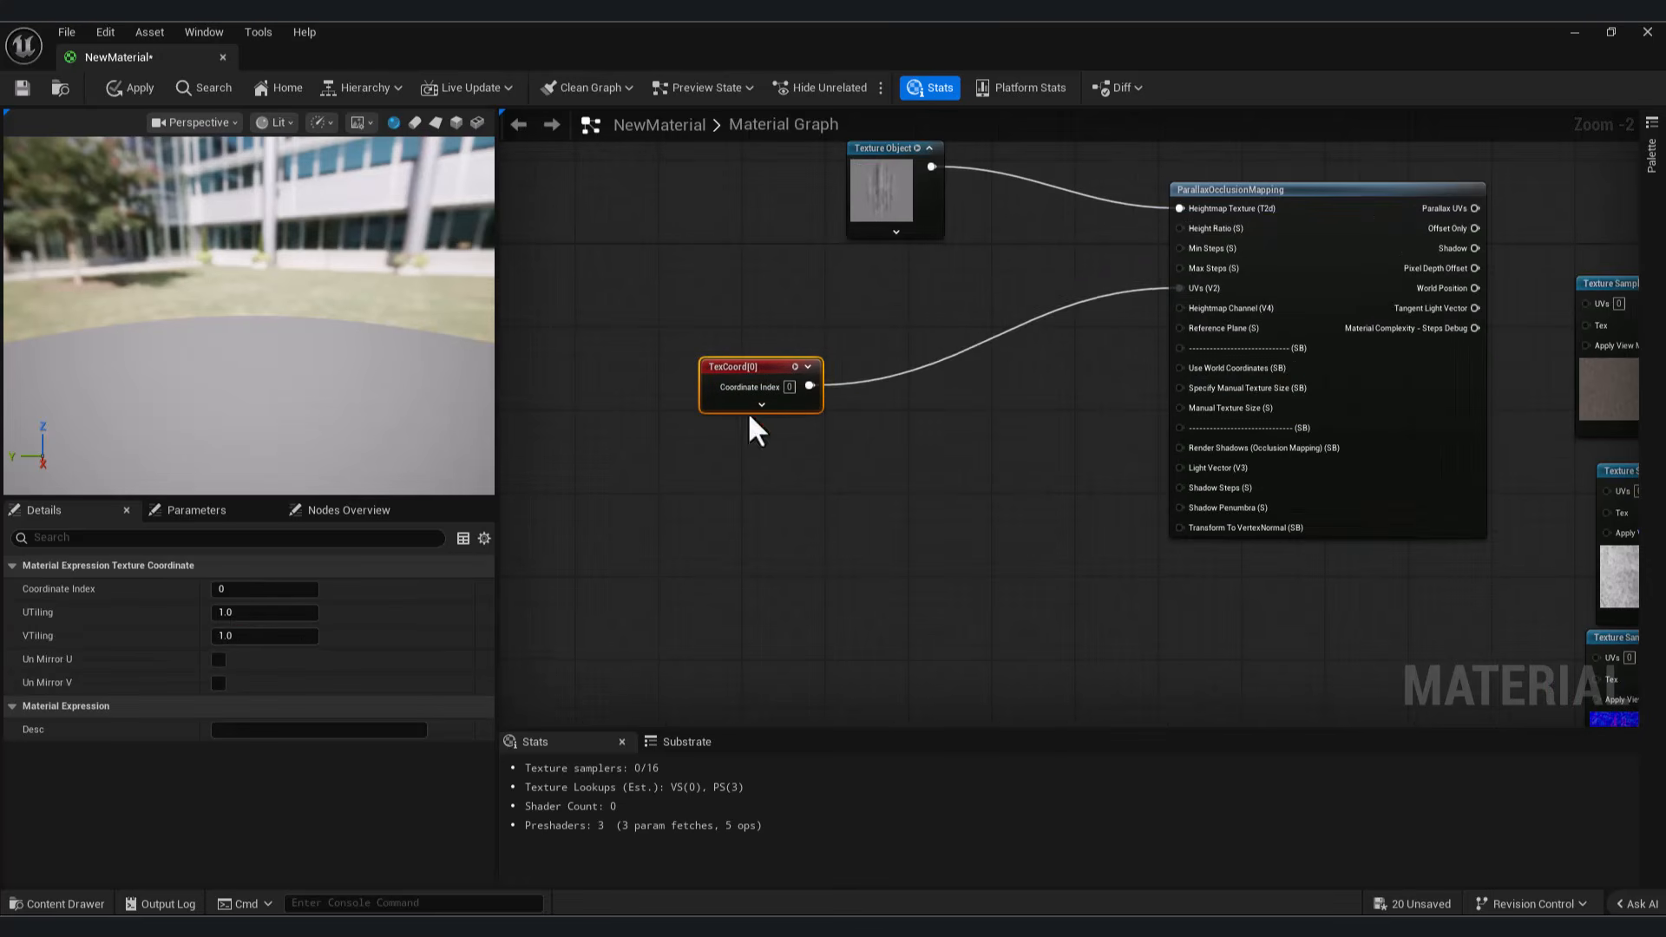
left_click_drag(751, 400, 742, 473)
left_click_drag(865, 210, 855, 210)
Step: Add a Constant 3 Vector above the TexCoord node and set its colour to white (1,1,1)
right_click_drag(764, 314, 731, 382)
right_click(732, 382)
left_click(707, 384)
key("3")
left_click(720, 380)
left_click_drag(782, 381, 722, 366)
double_click(705, 438)
left_click_drag(966, 483, 957, 438)
left_click(998, 813)
Step: Convert the white vector constant to a parameter named "Hight parameters"
right_click(727, 363)
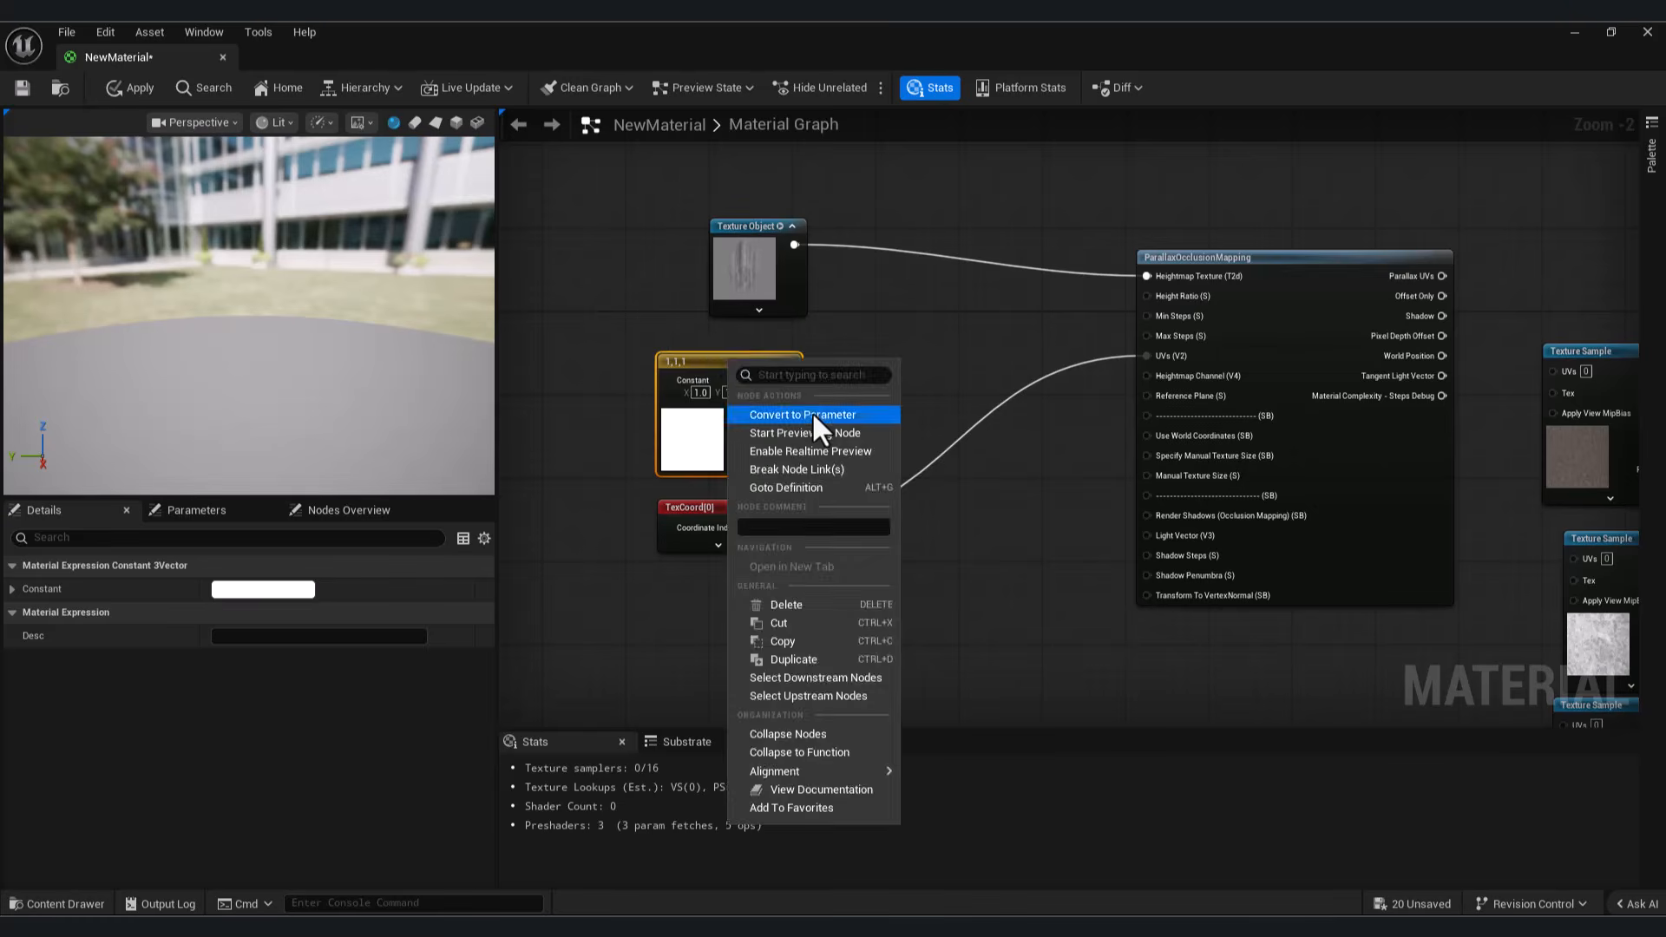
left_click(810, 409)
type("Hight")
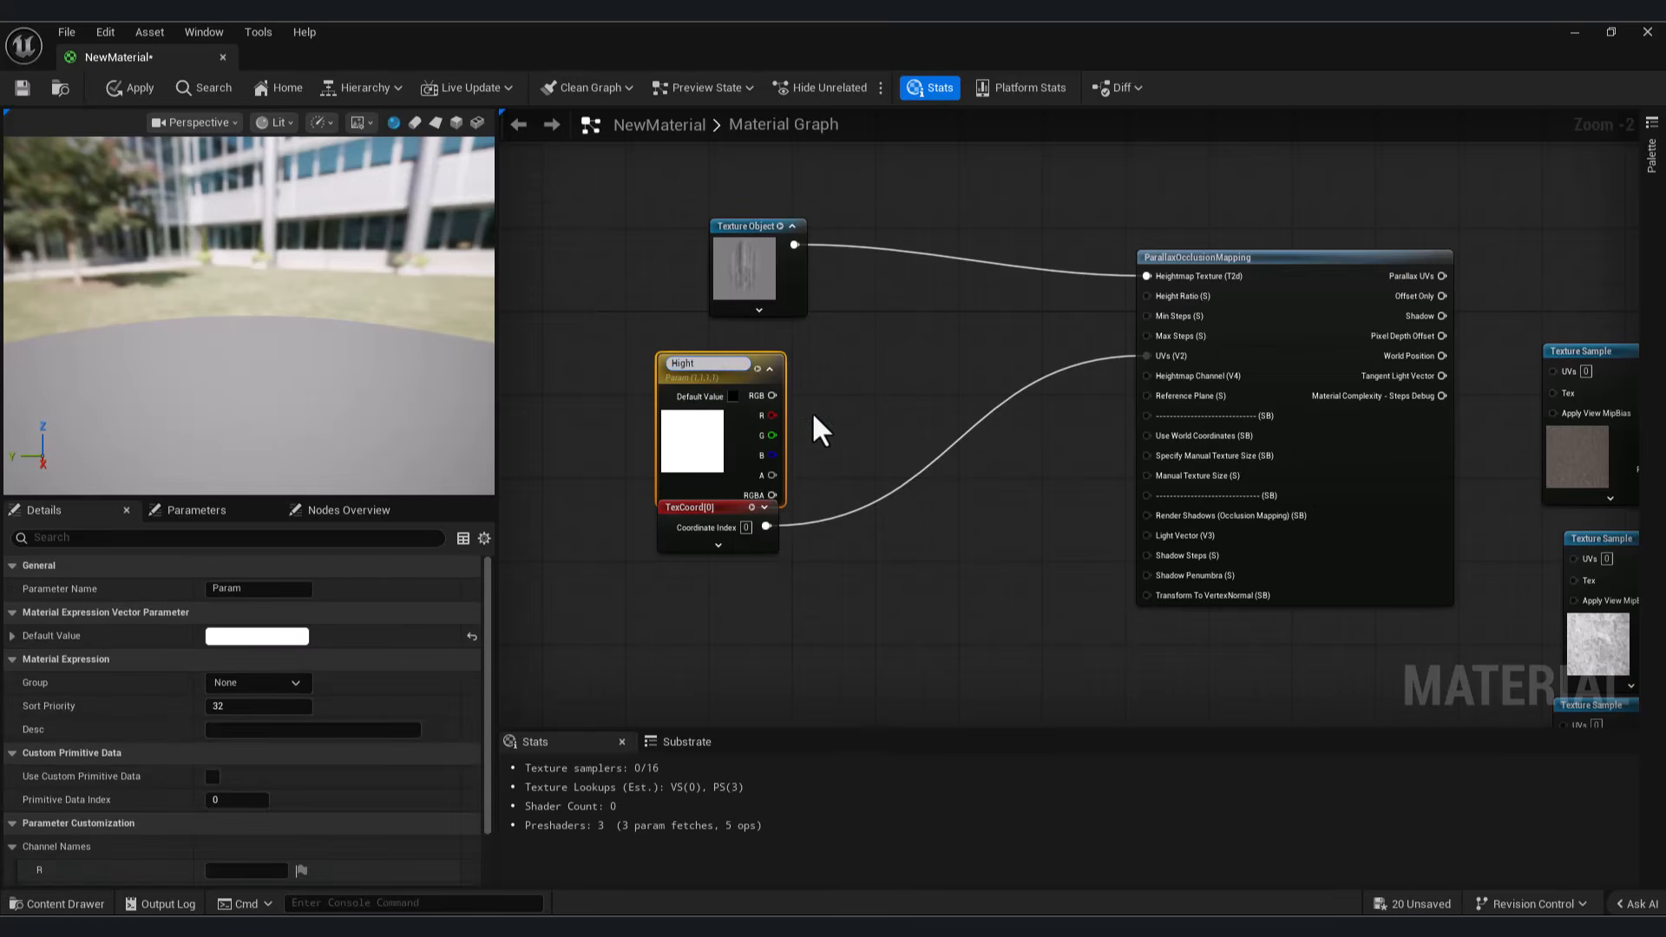
type(" parameters")
key("Return")
Step: Name the parameter's R, G and B channels Height Ratio, Min Step and max Step, and connect them to the matching ParallaxOcclusionMapping inputs
scroll(347, 851, "down", 2)
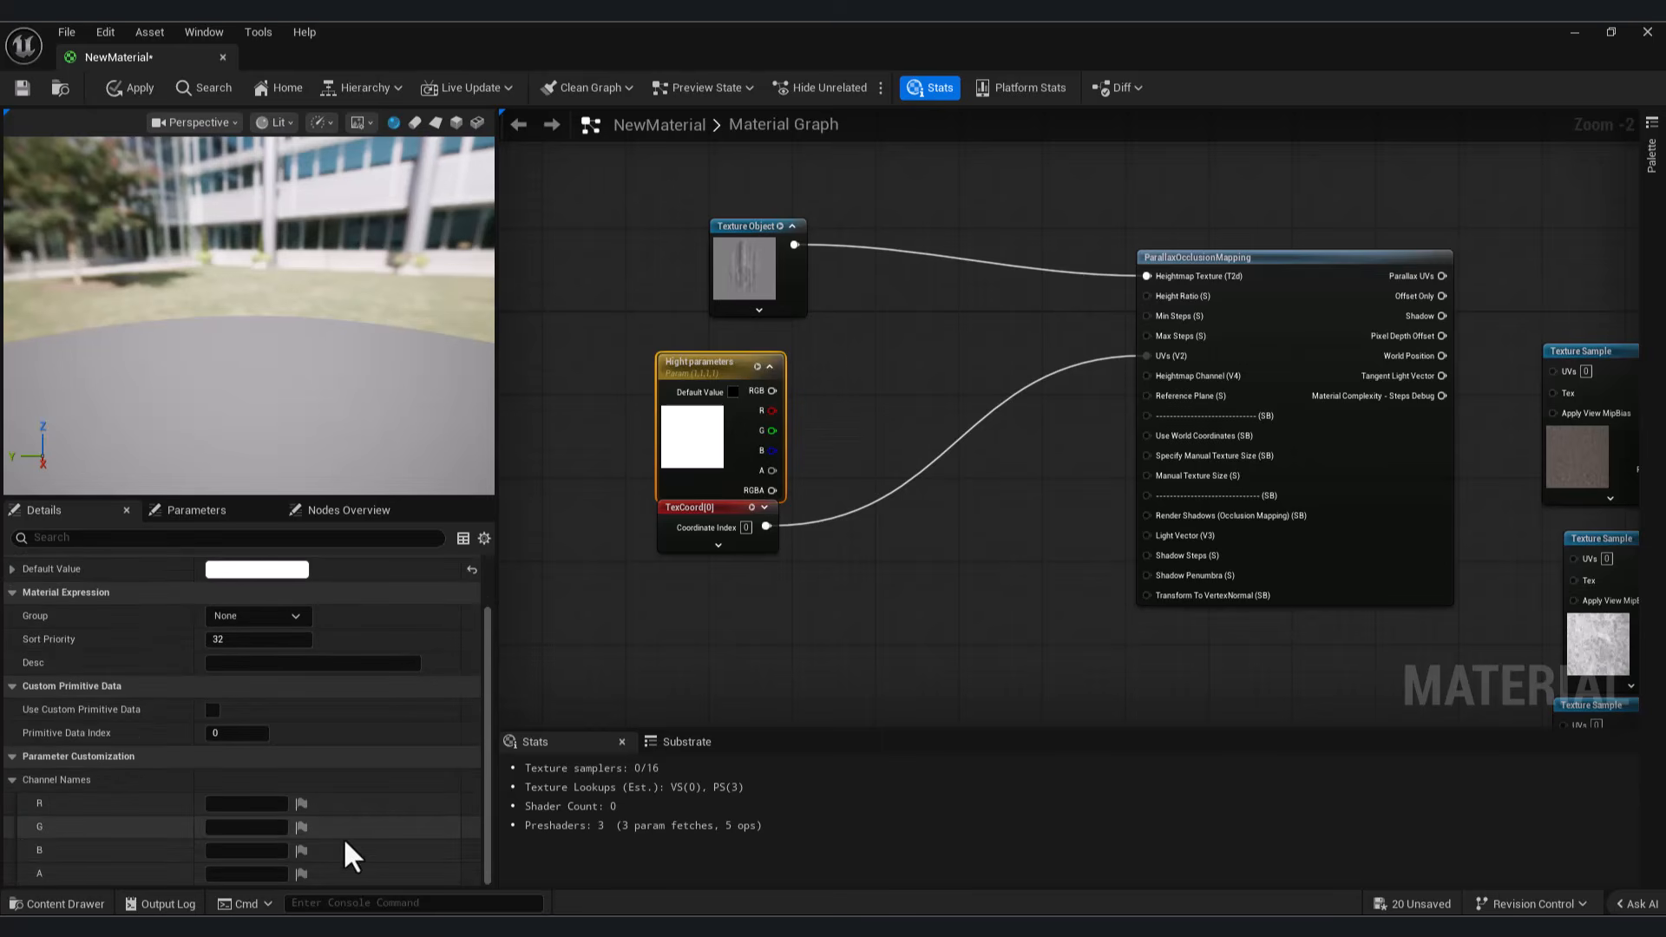
left_click(259, 803)
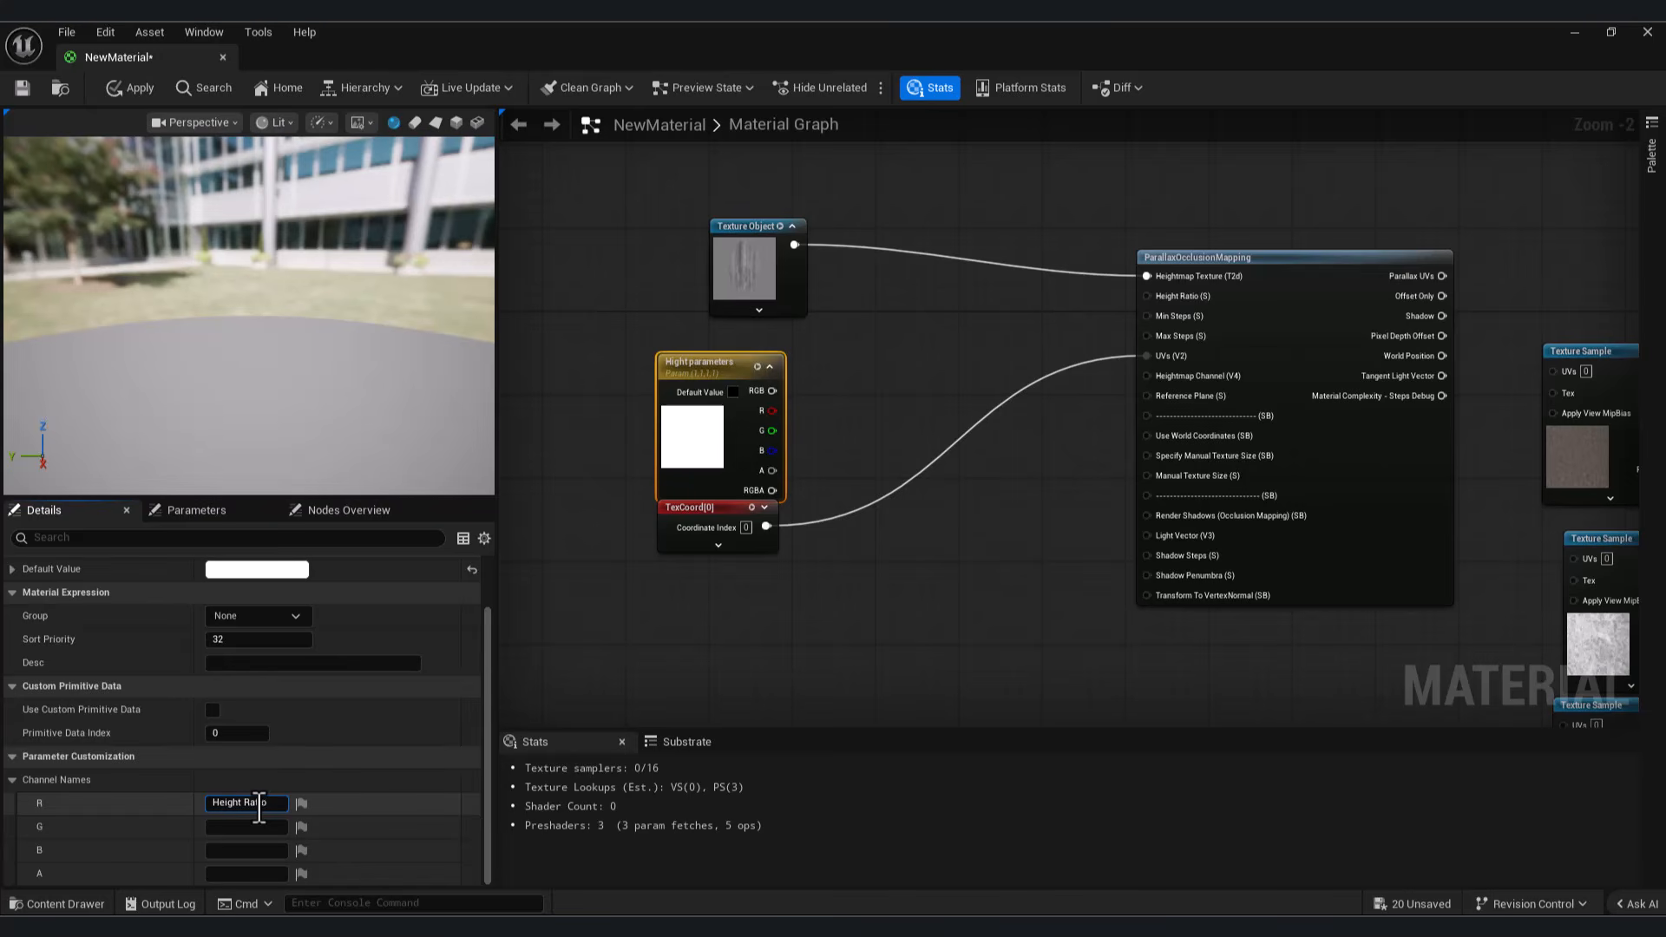
left_click(757, 627)
left_click(692, 451)
left_click(251, 824)
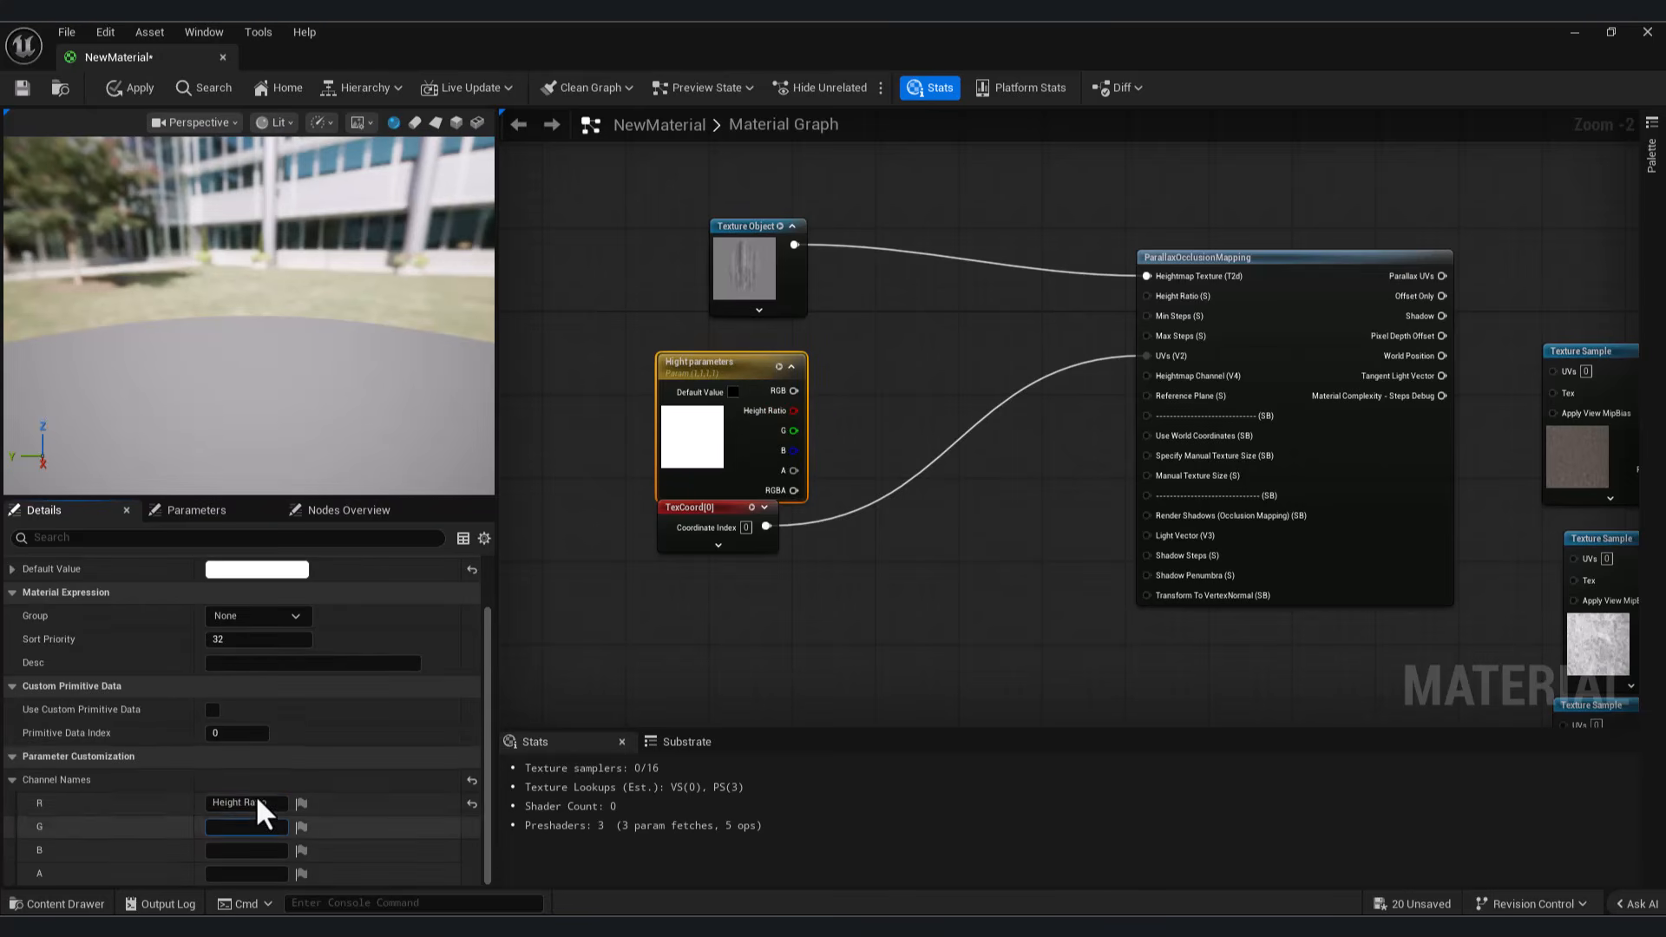
type("MK")
type("n S")
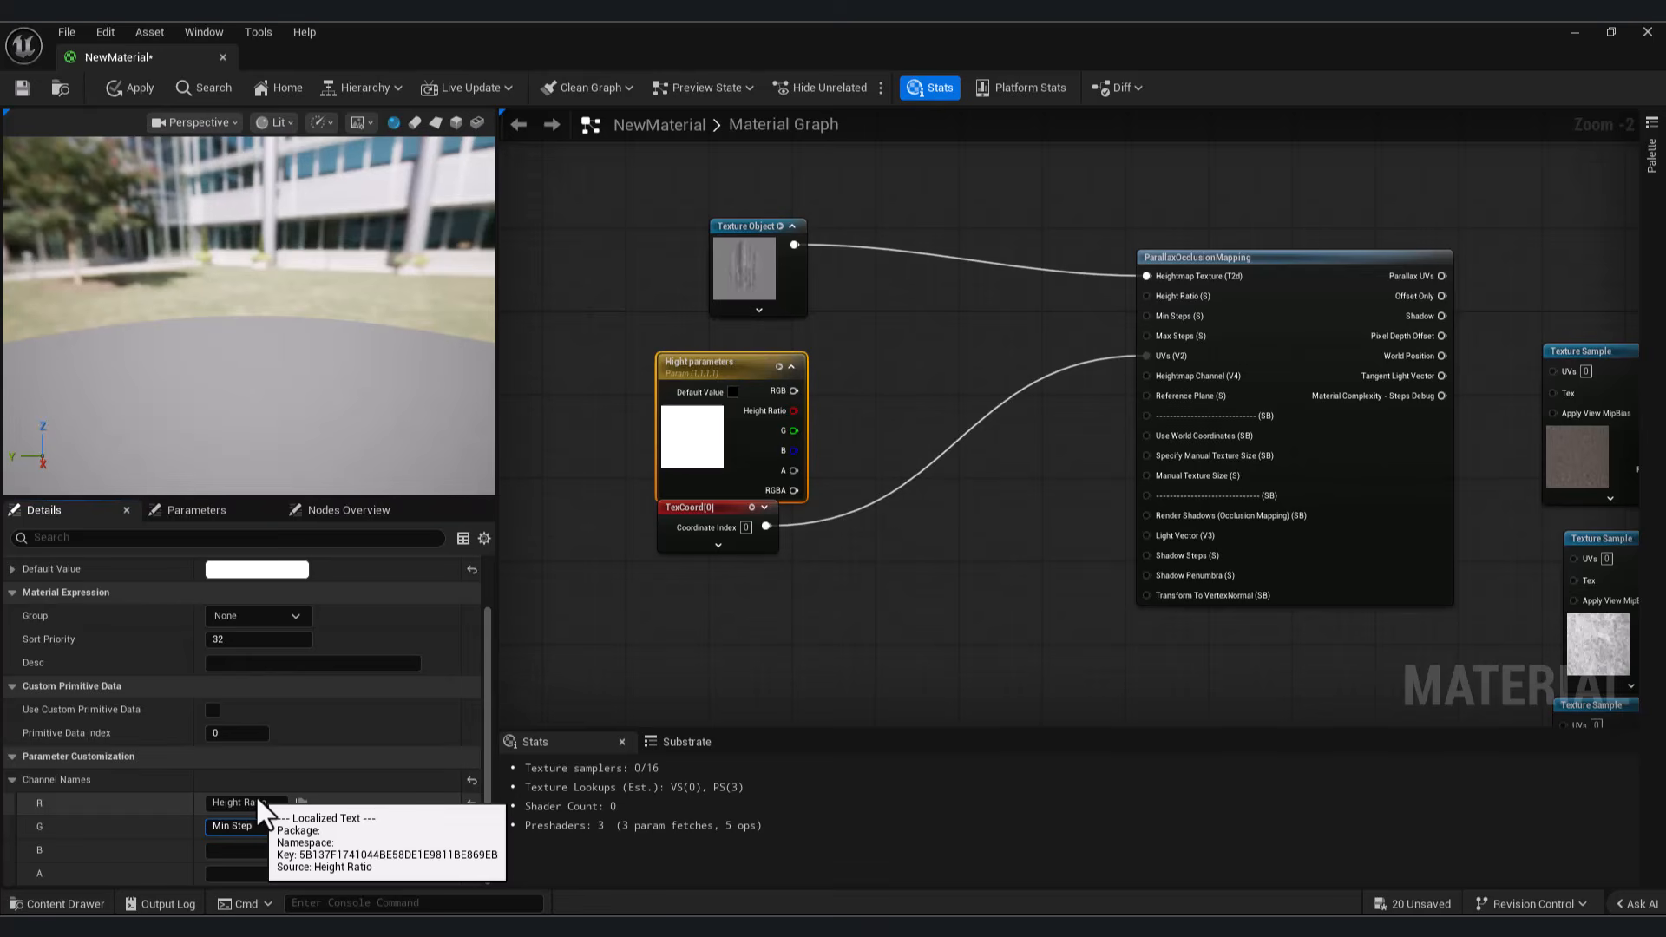
type("tep")
left_click(249, 849)
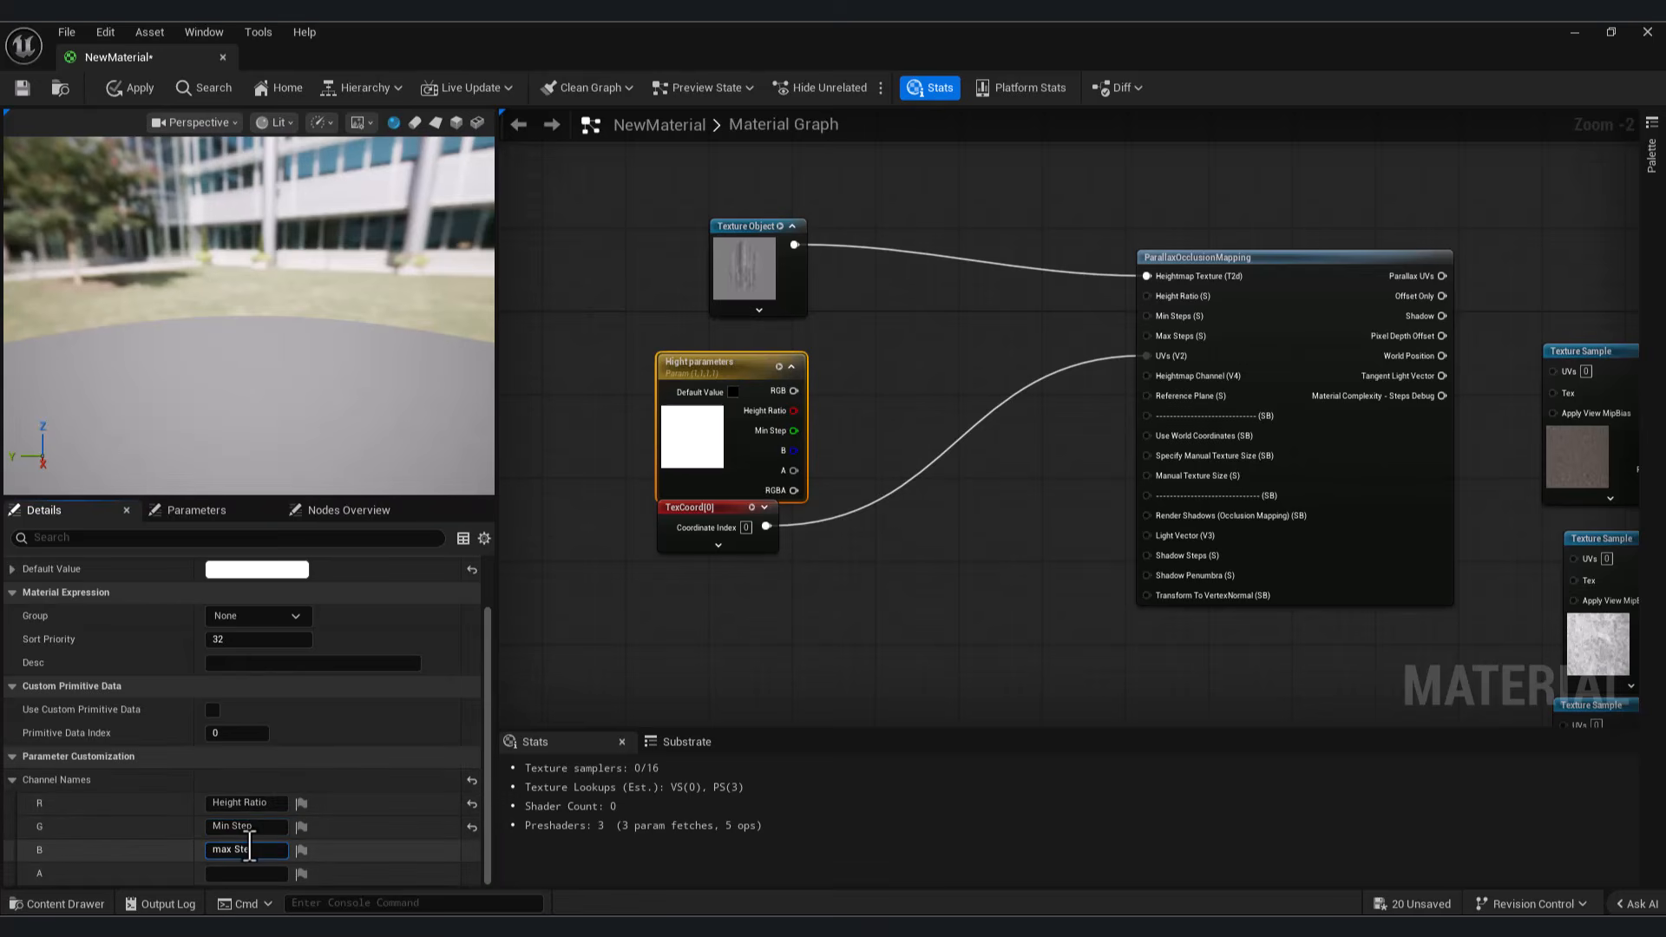
left_click_drag(794, 411, 1185, 317)
left_click_drag(794, 431, 1147, 336)
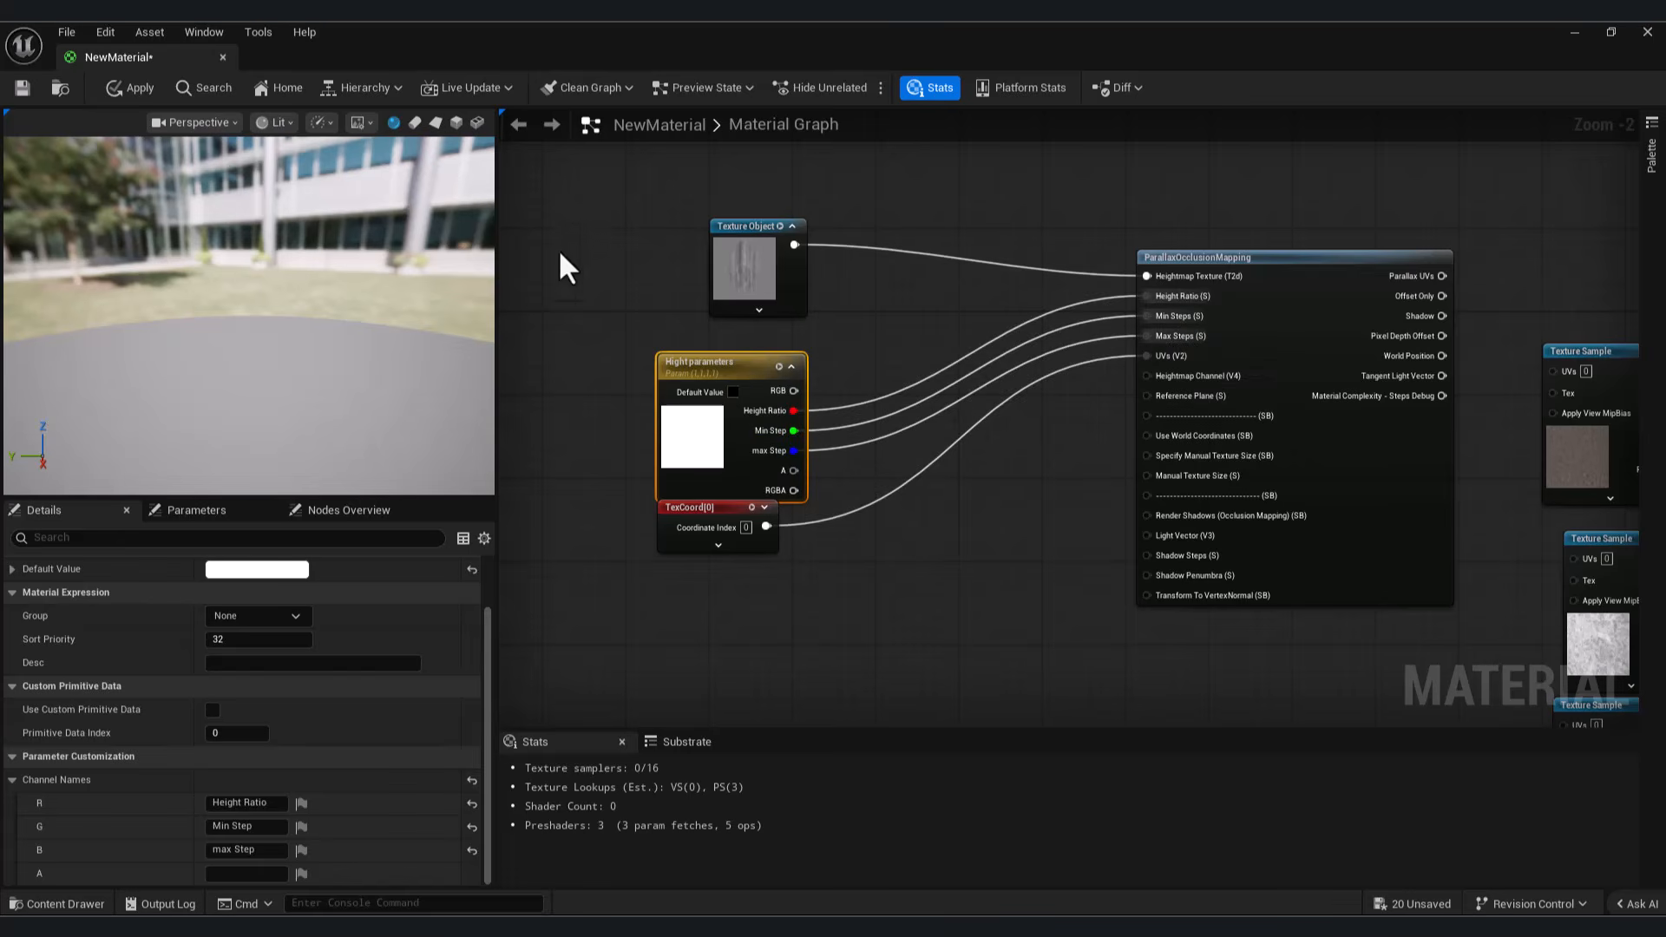
Step: Promote the Render Shadows (Occlusion Mapping) input to a parameter and place its node below the other input nodes
right_click(1171, 517)
left_click(1261, 198)
left_click_drag(1101, 286, 857, 547)
right_click_drag(1107, 633, 1123, 580)
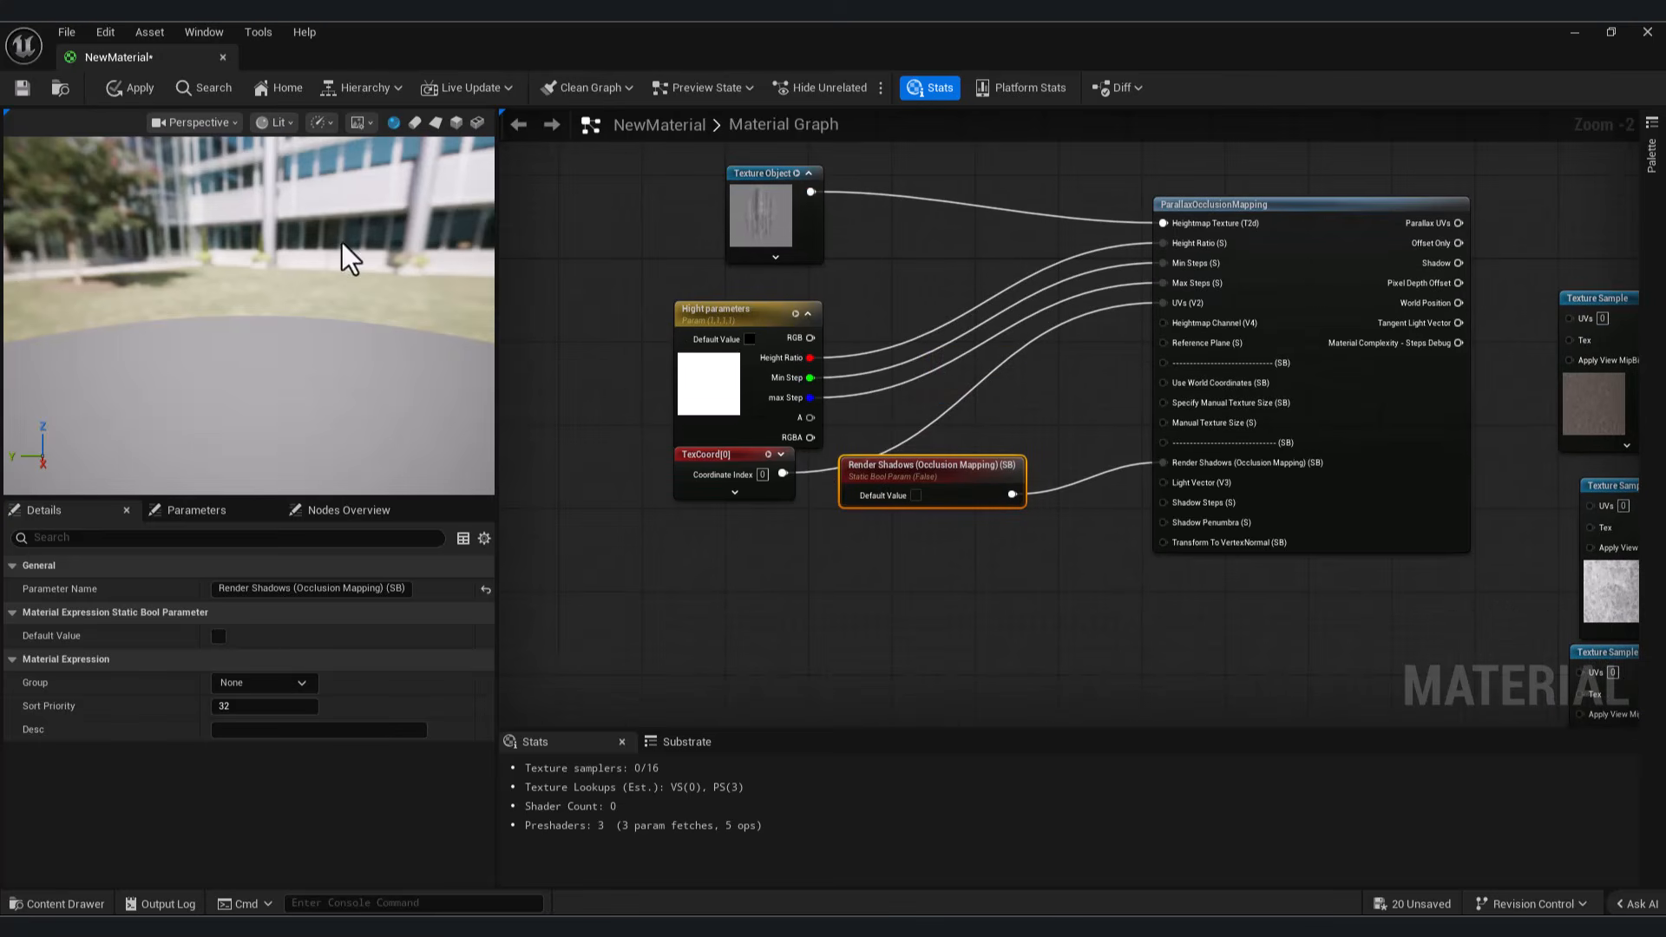
Step: Add a SkyAtmosphereLightDirection node and connect it to the Light Vector input
right_click(772, 561)
type("sky")
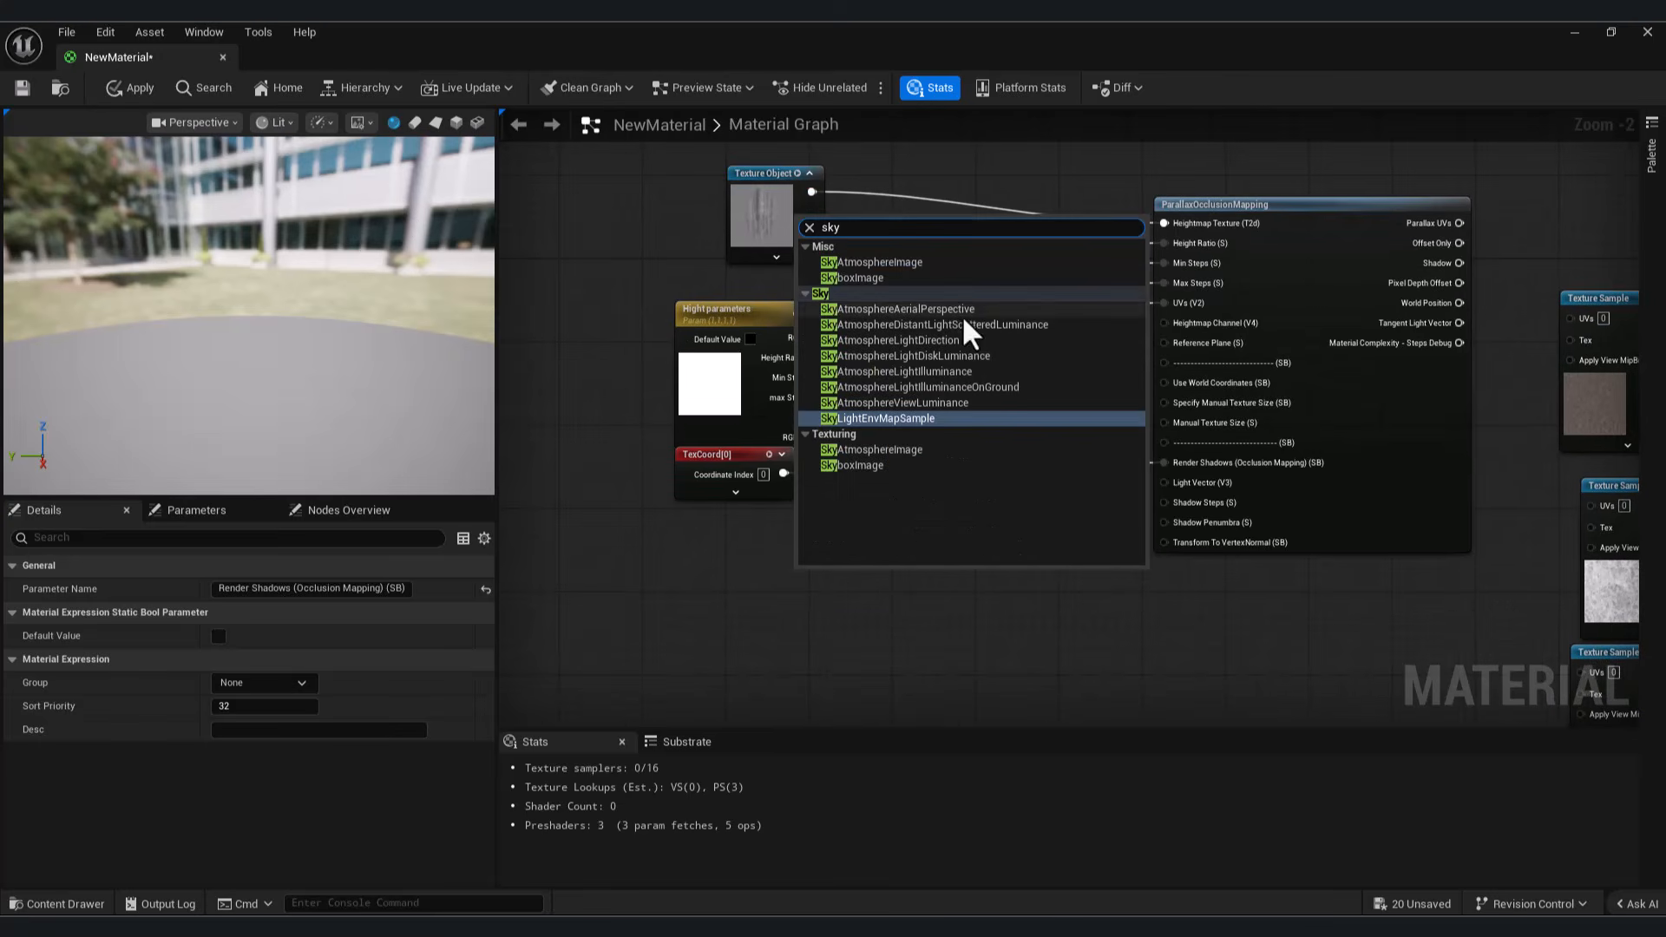
left_click(950, 340)
left_click_drag(946, 595, 1164, 483)
Step: Name the A channel of Hight parameters Shadow Step and connect it to the Shadow Steps input
left_click(759, 432)
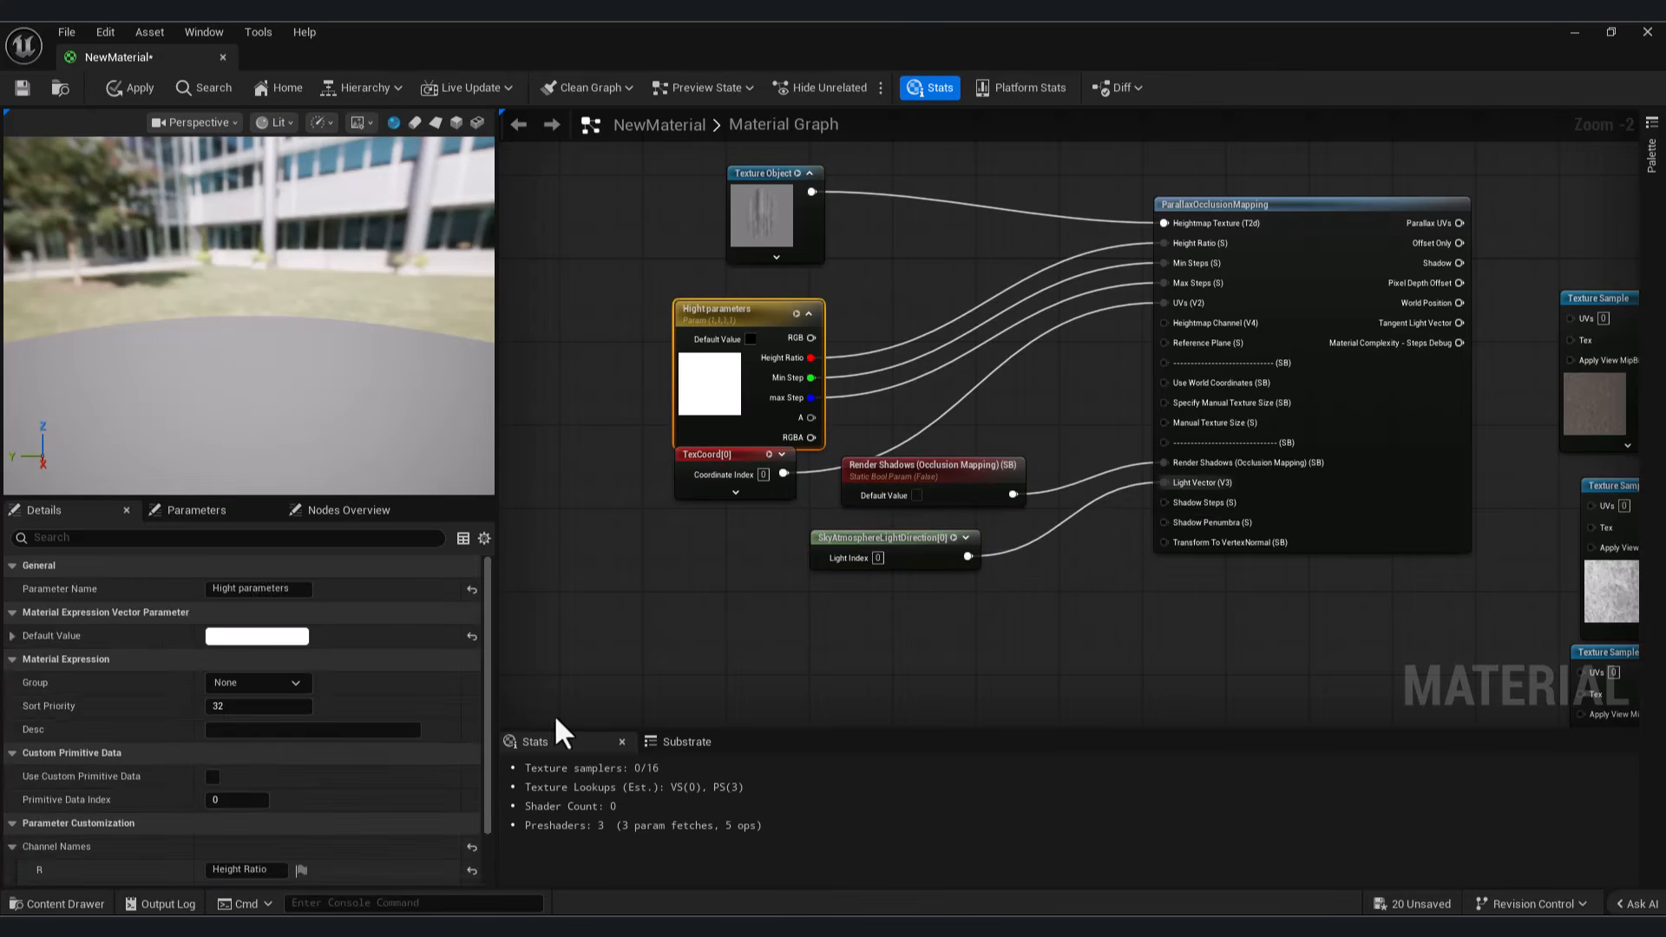
scroll(279, 800, "down", 5)
left_click(227, 873)
type("Shadow Step")
left_click(822, 418)
left_click_drag(815, 420, 1164, 502)
Step: Connect the Parallax UVs output to the UVs of the base color and mixed AO texture samples
scroll(1117, 517, "down", 6)
scroll(1129, 391, "up", 5)
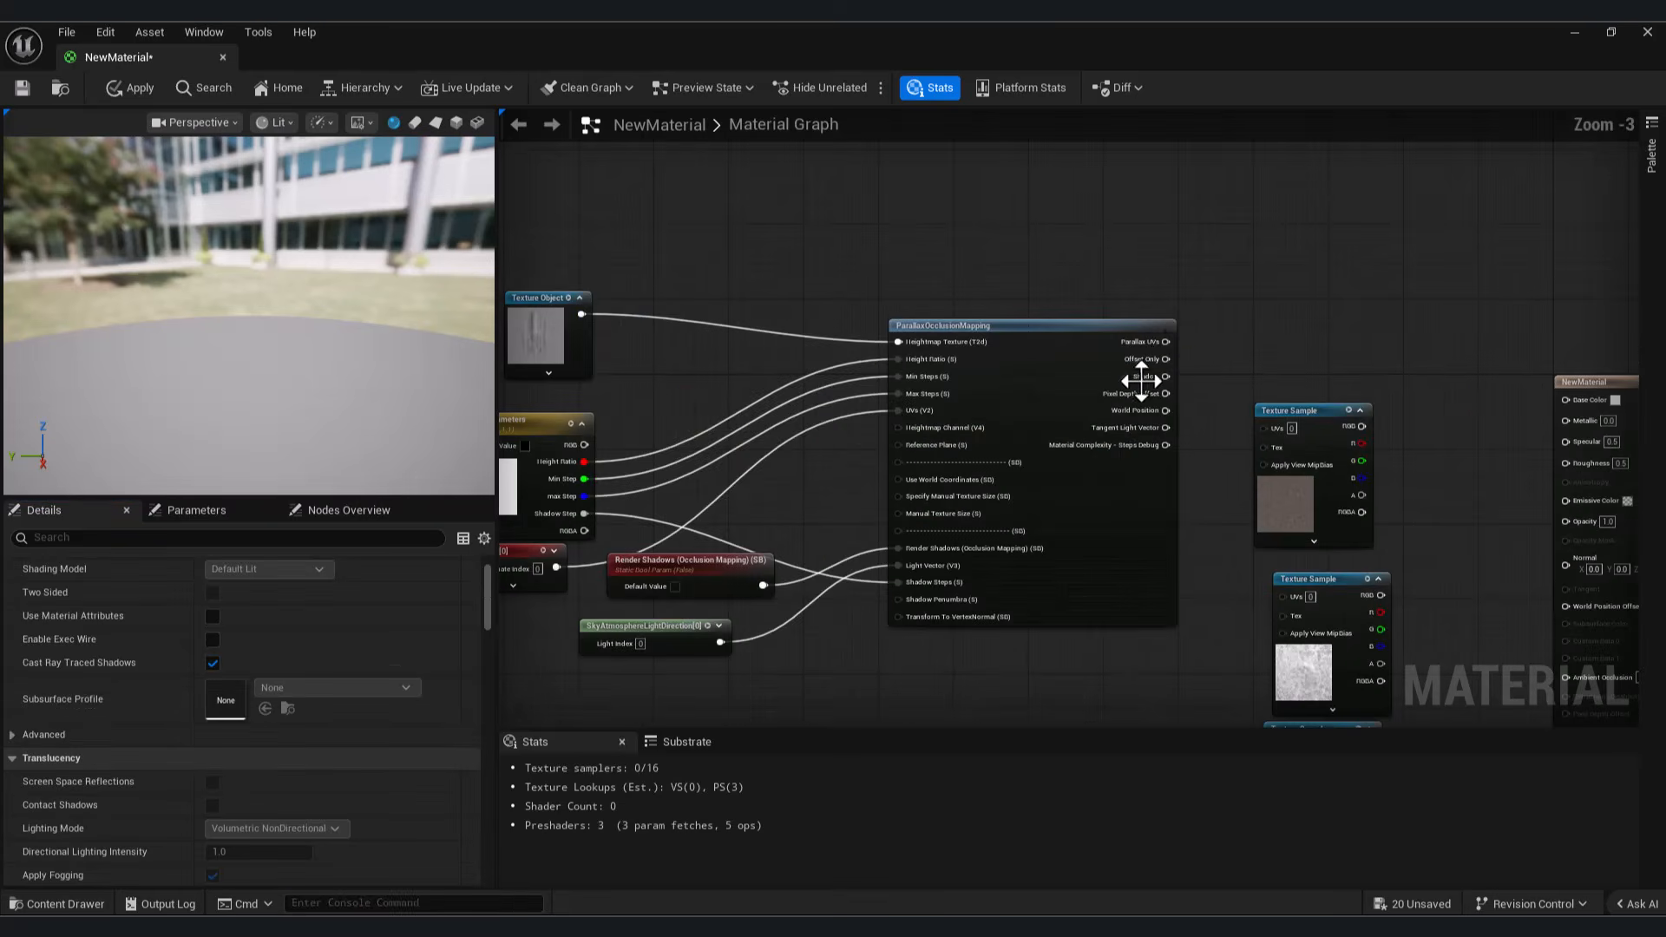
left_click_drag(1166, 342, 1258, 426)
left_click_drag(1166, 342, 1240, 518)
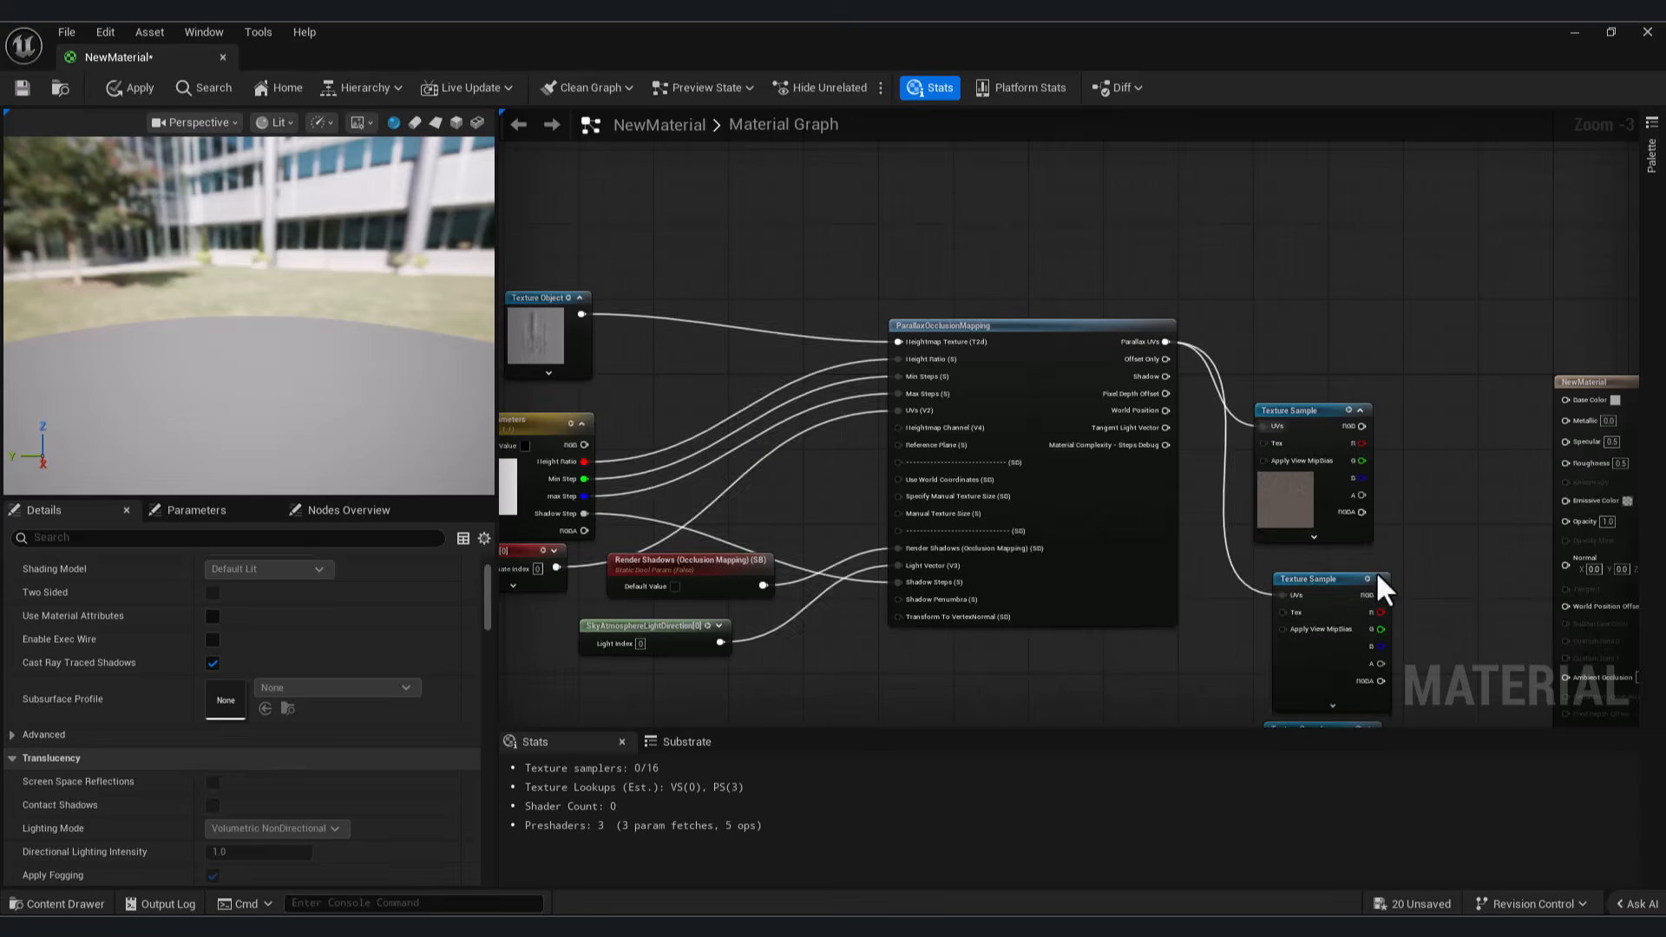
right_click_drag(1344, 583, 1034, 460)
Step: Connect the base color, mixed AO and normal samples to the material's Base Color, Ambient Occlusion and Normal inputs
double_click(975, 372)
left_click_drag(1052, 304, 1256, 277)
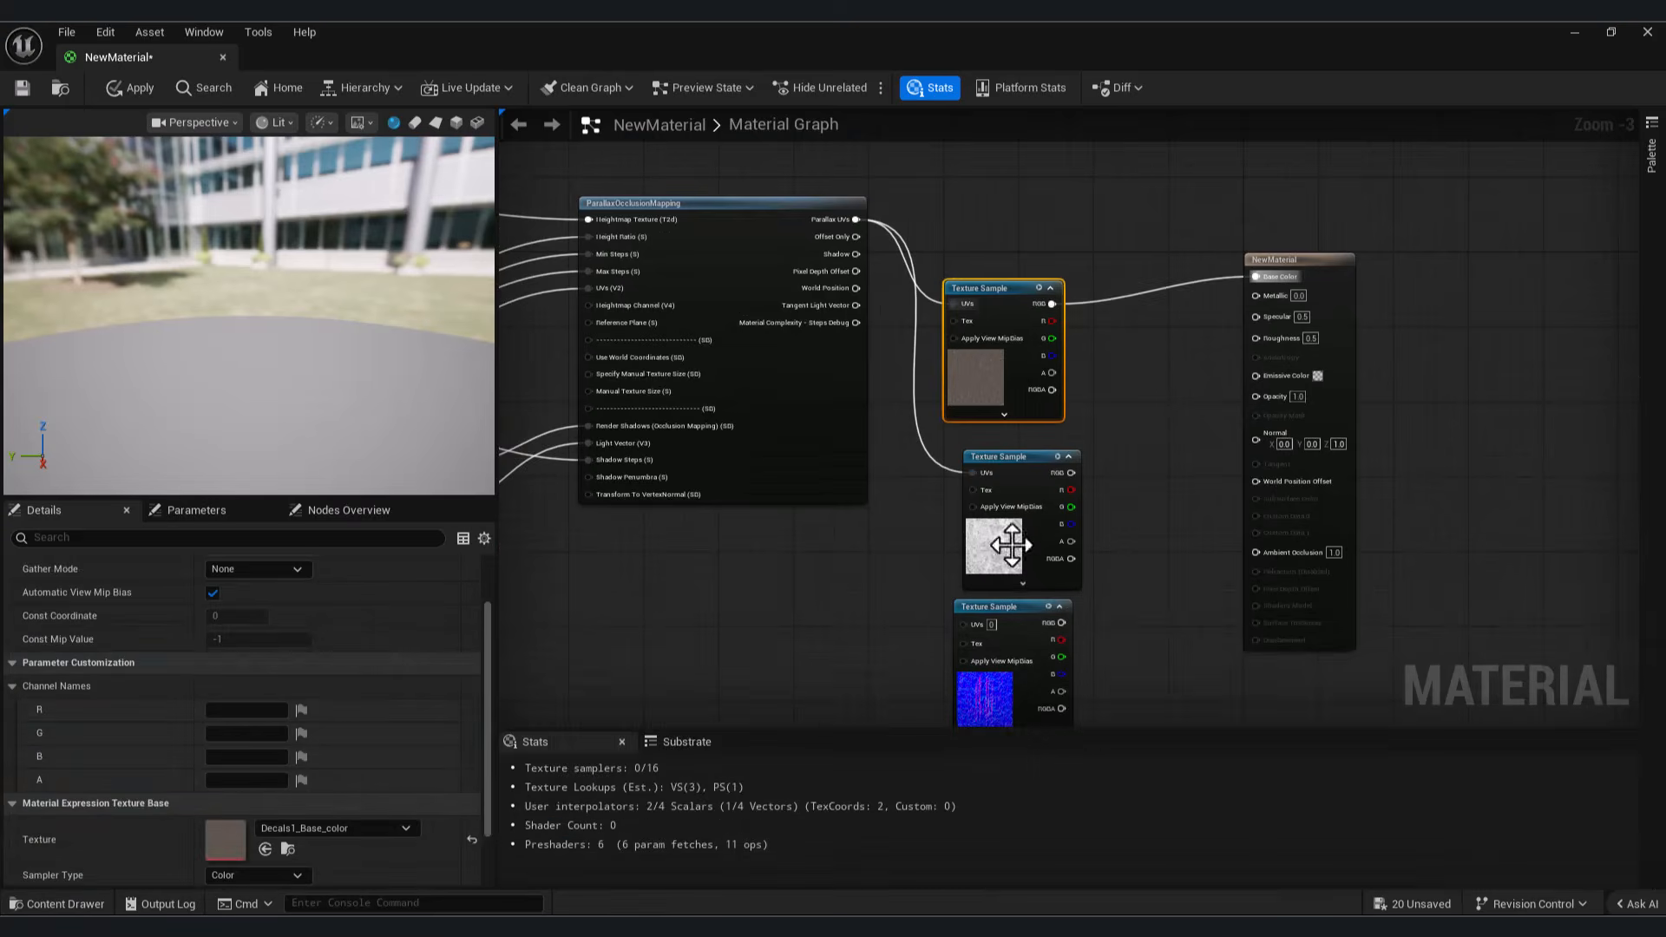
double_click(1017, 543)
left_click(1098, 506)
left_click_drag(1070, 473, 1256, 552)
left_click_drag(873, 182, 1285, 403)
Step: Add the Decals1_Opacity texture, feed it the Parallax UVs, and connect it to the material's Opacity input
left_click(57, 903)
left_click_drag(863, 694, 1245, 289)
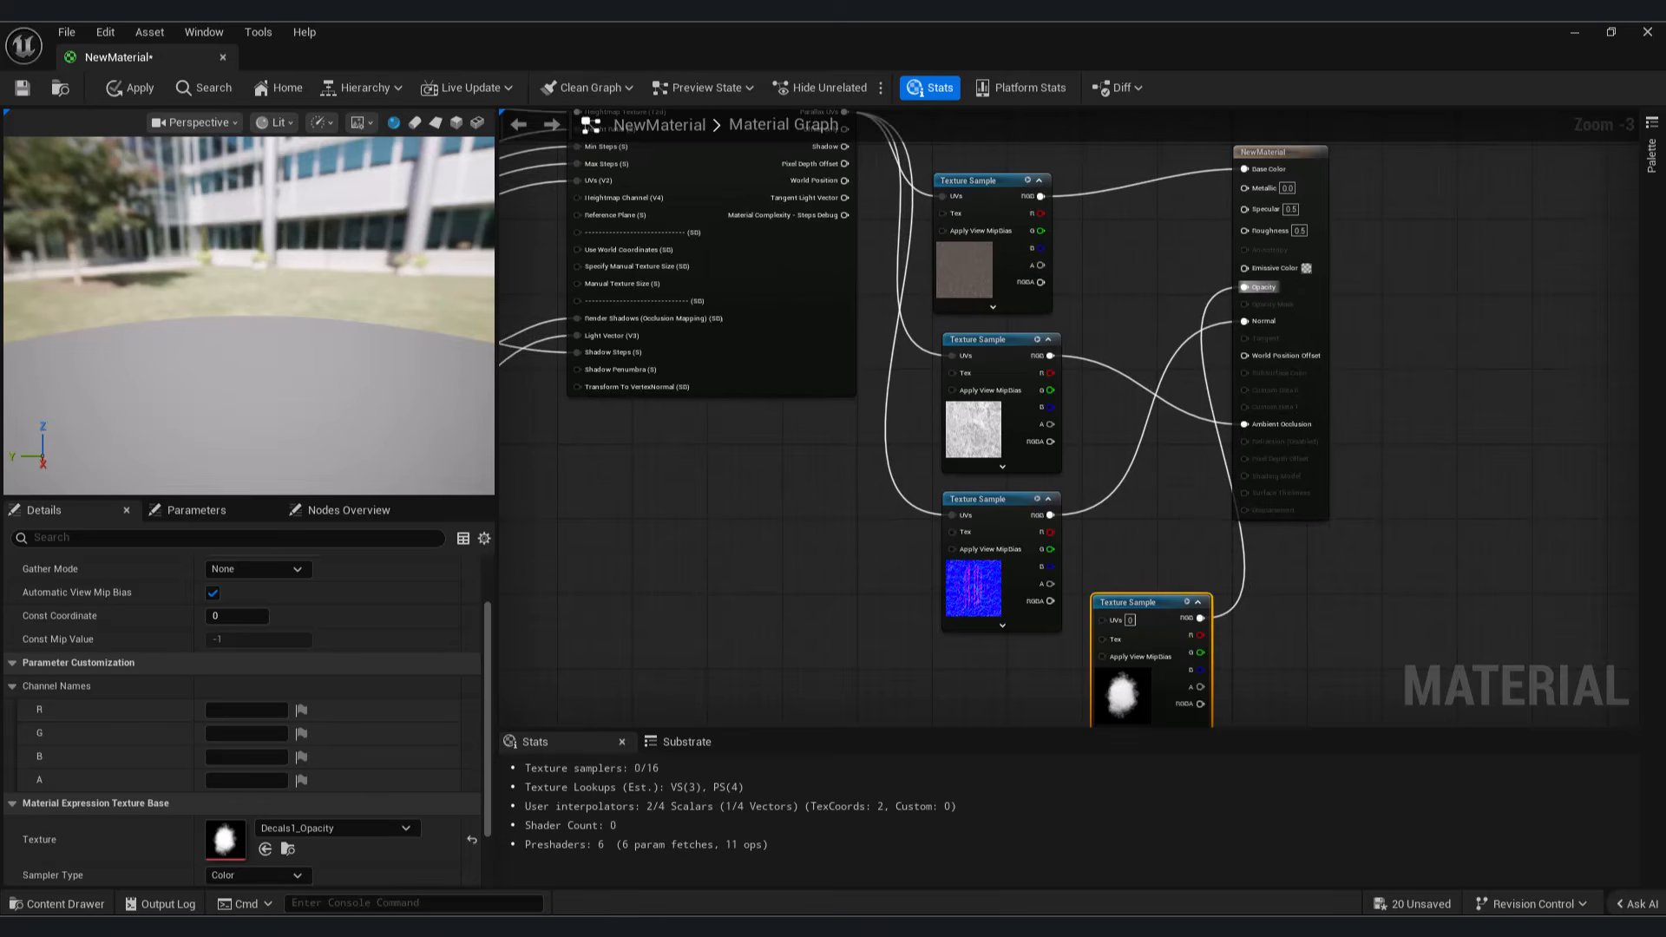
left_click_drag(850, 157, 1115, 685)
left_click_drag(1326, 252, 1372, 251)
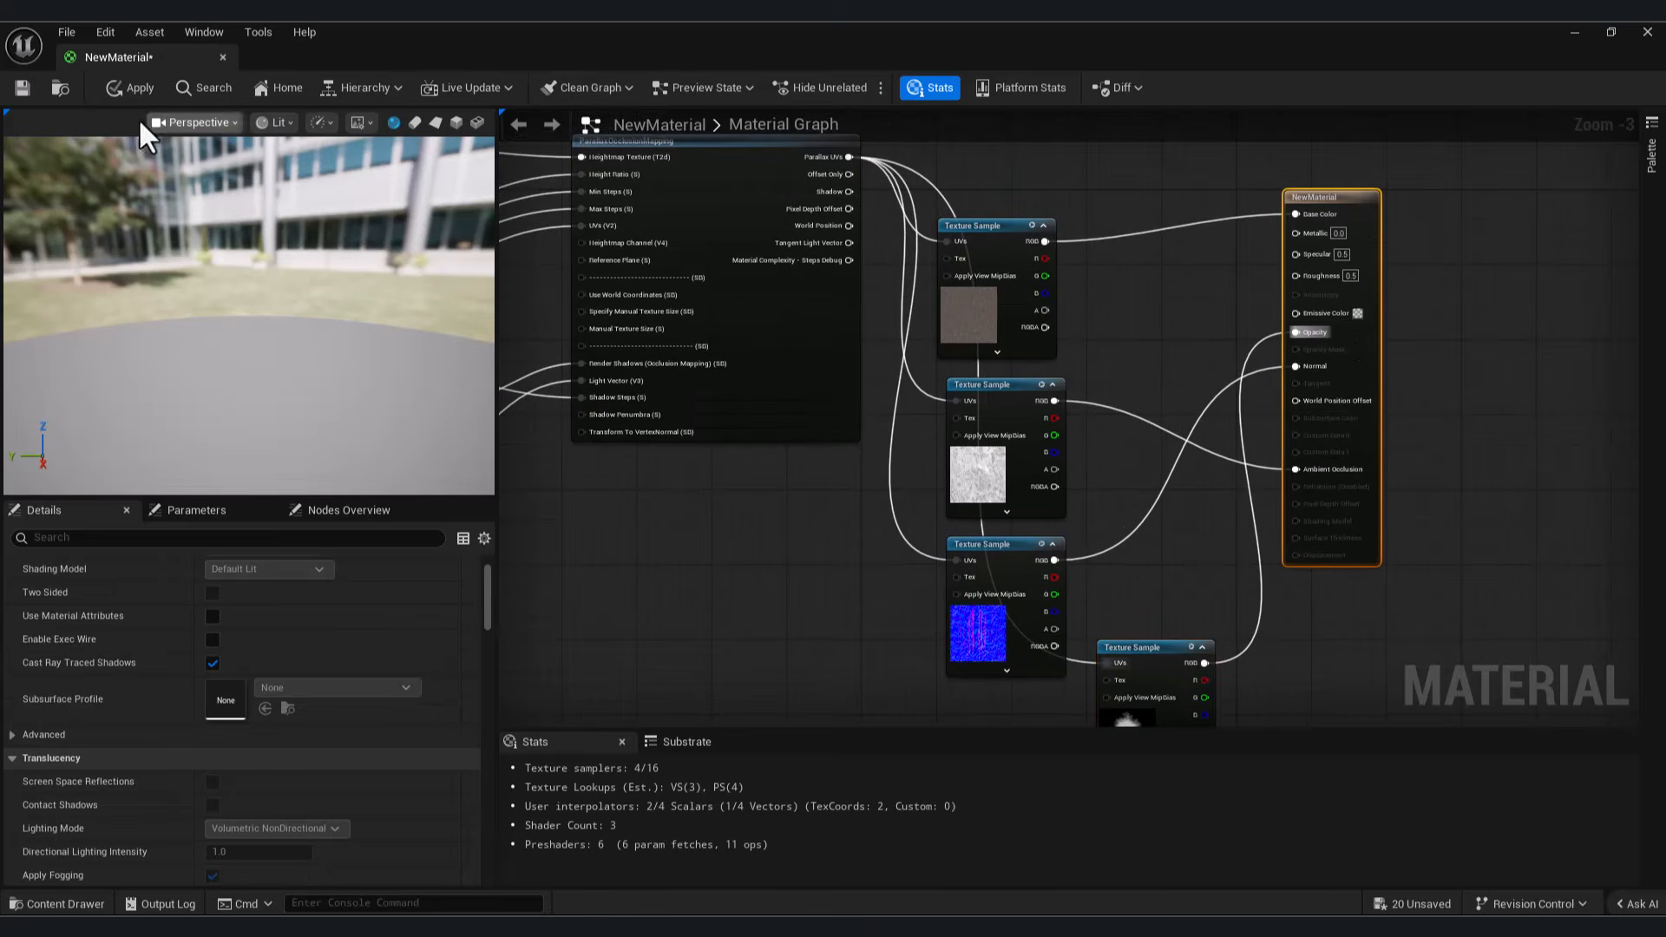
Step: Save and close the decal material, and place it on the landscape as a decal
left_click(19, 91)
left_click(223, 57)
left_click(56, 903)
left_click_drag(1045, 710, 875, 446)
key("w")
right_click_drag(874, 446, 1084, 400)
key("a")
Step: Play the level, walk up to the decal to examine its parallax depth, and stop playing
left_click(431, 88)
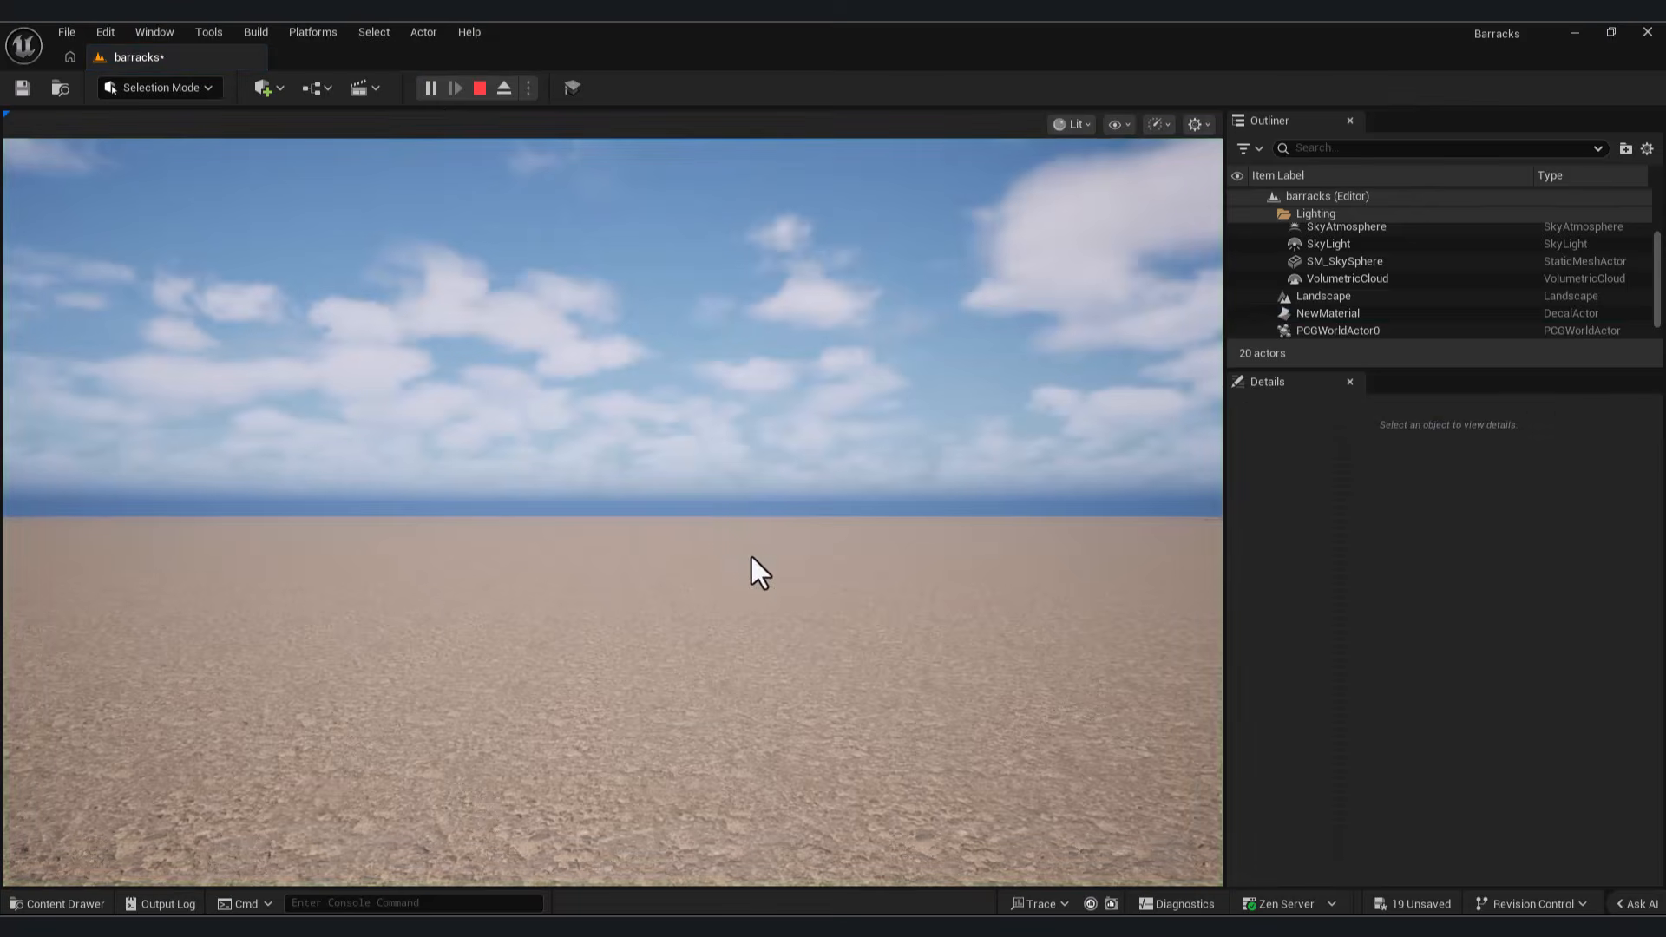
left_click(726, 526)
key("w")
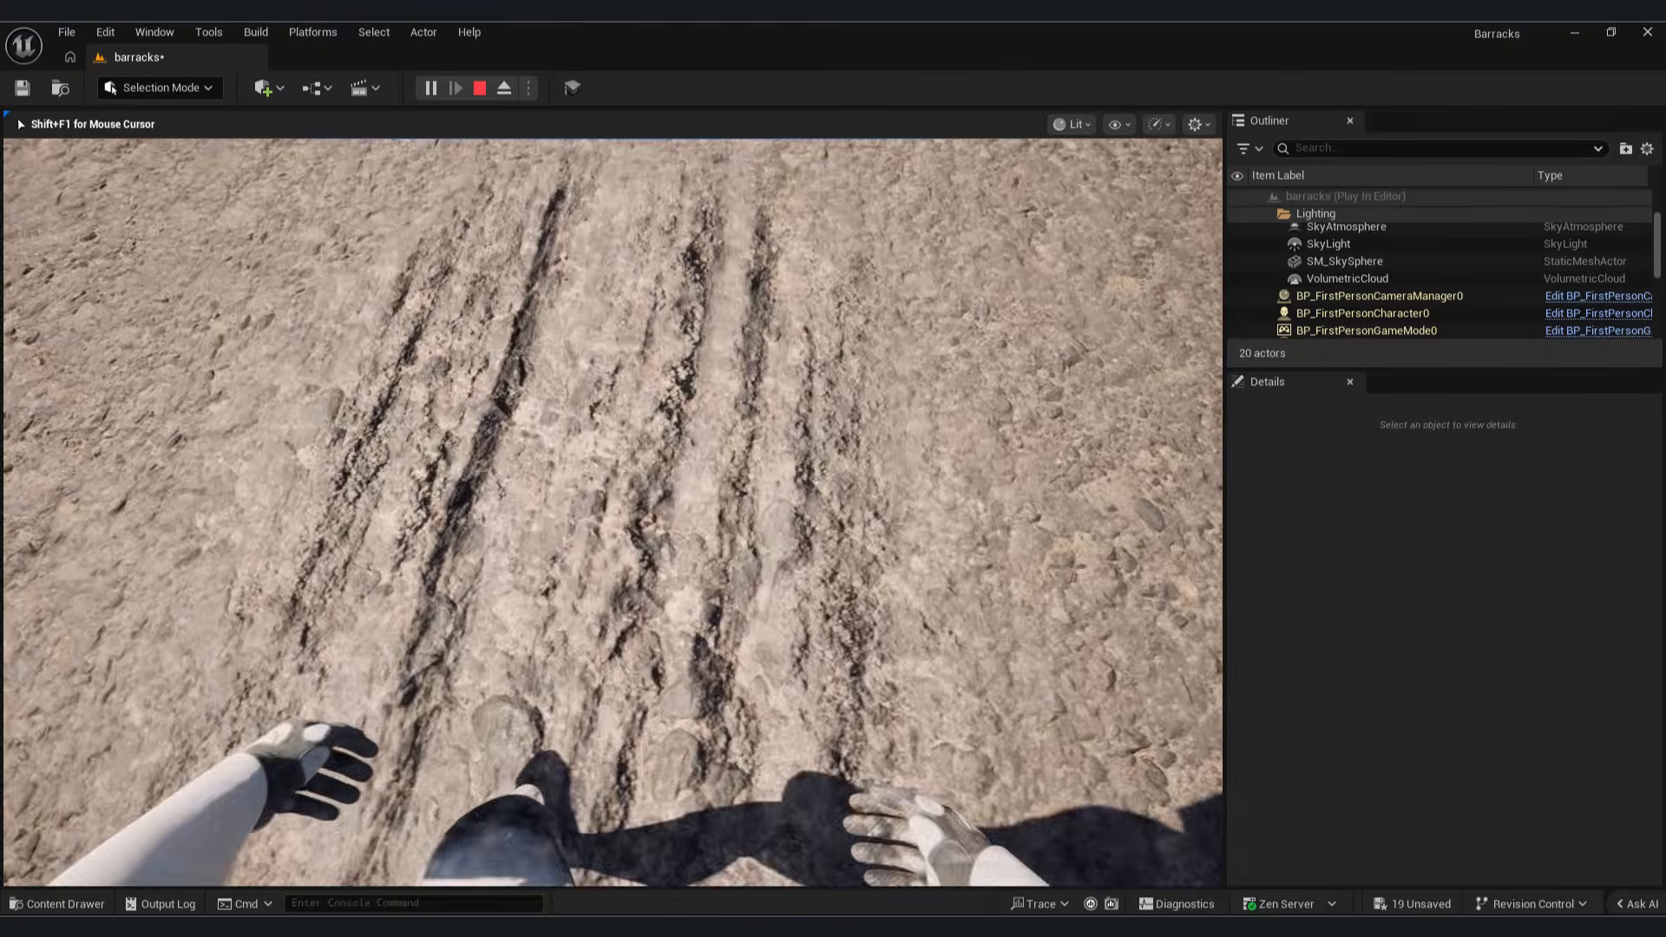
key("Escape")
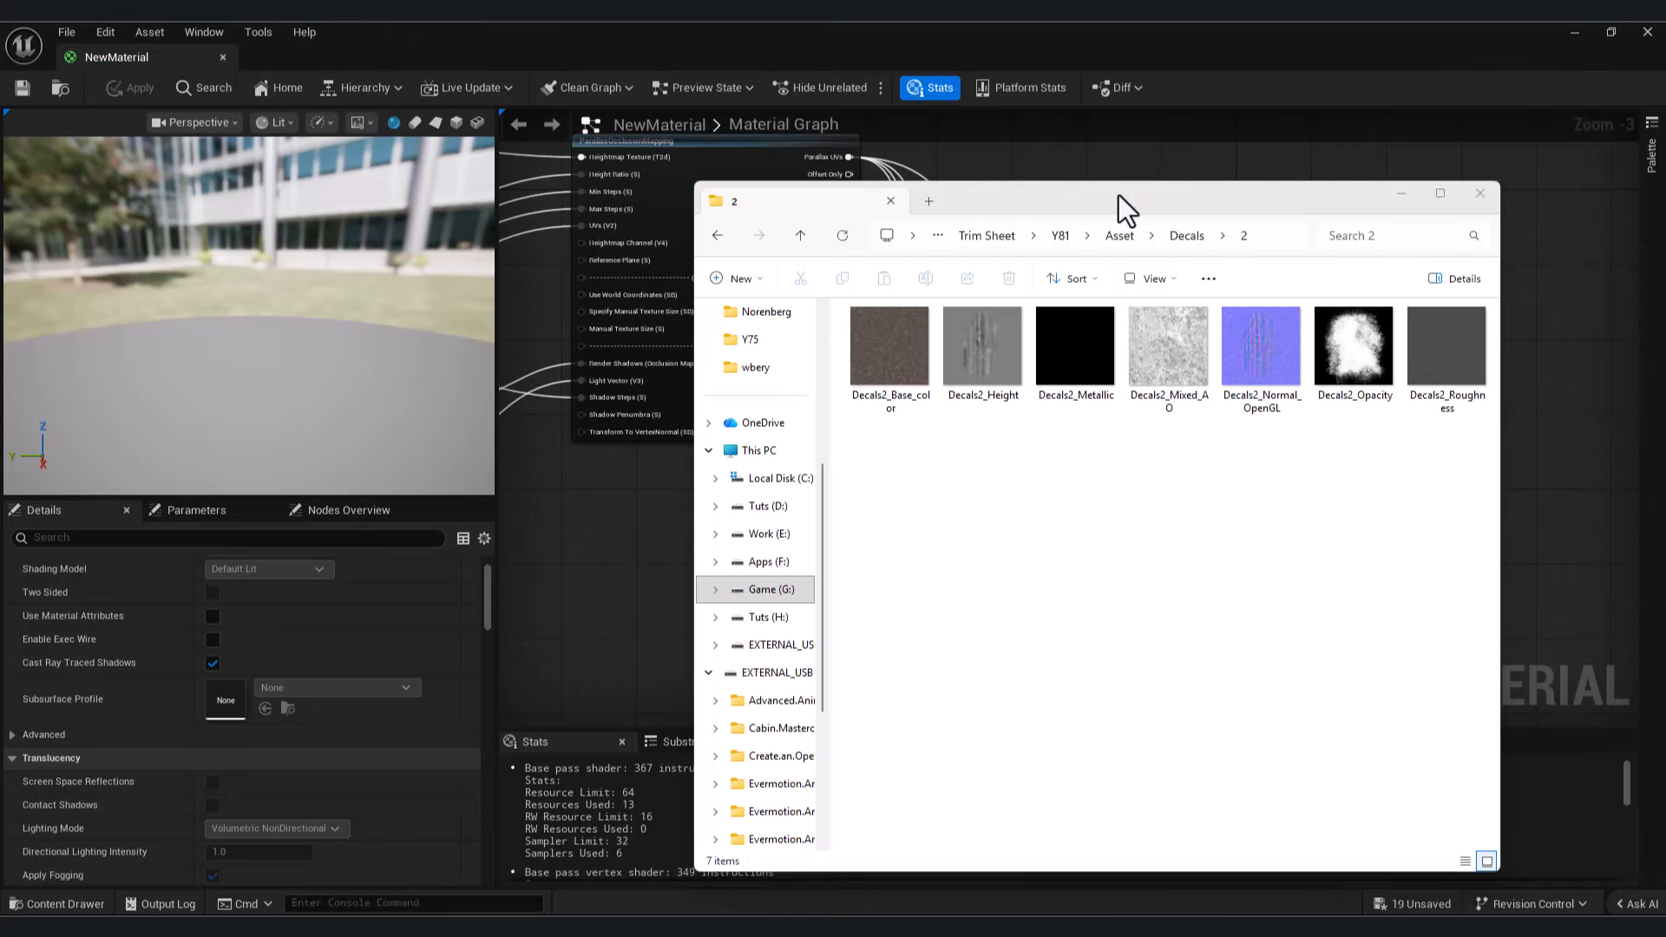
Step: Create a folder named 2 inside the Decals folder, open it, and create a material in it
left_click_drag(1120, 195, 1200, 197)
left_click(961, 367)
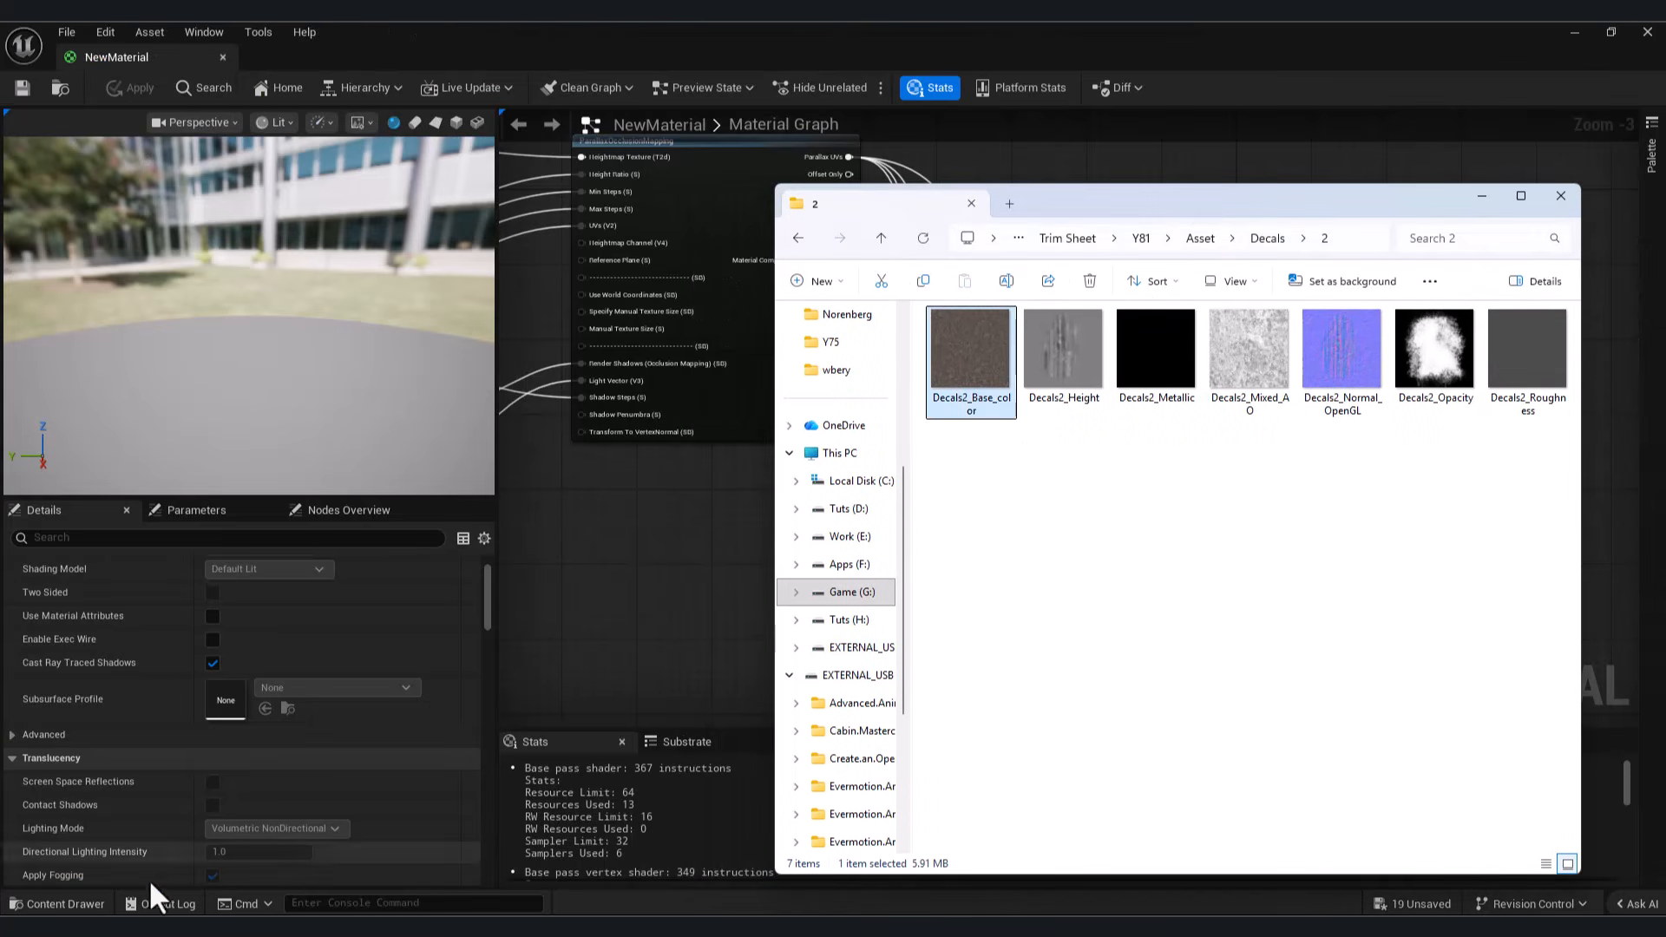
left_click(96, 905)
right_click(653, 837)
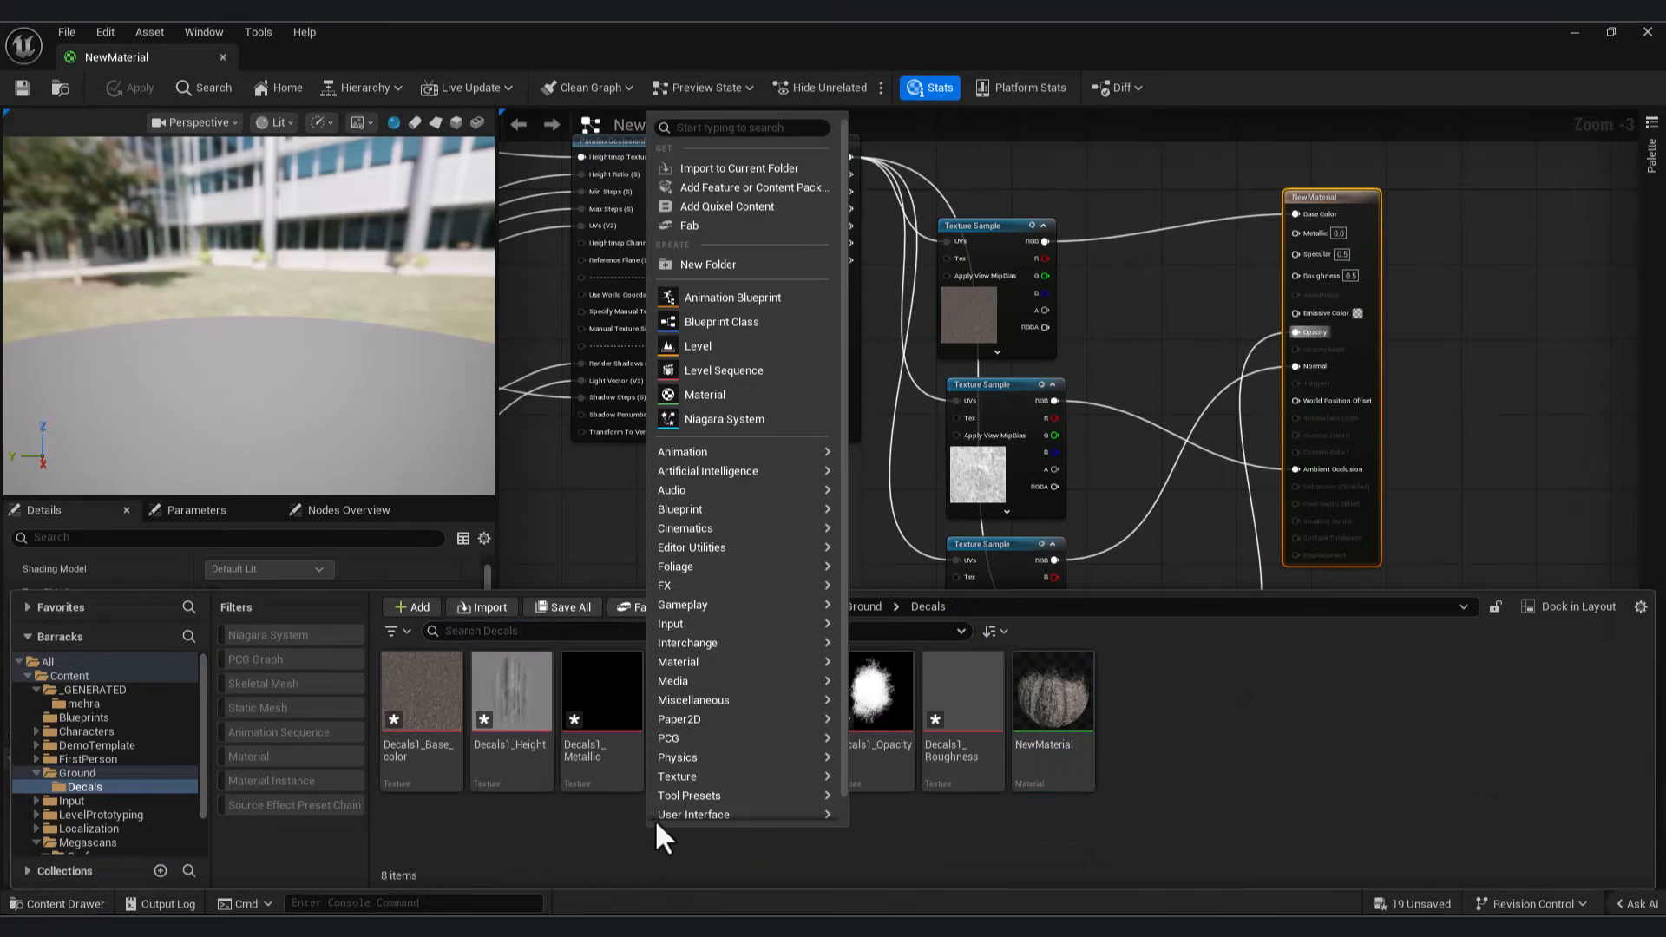
left_click(765, 264)
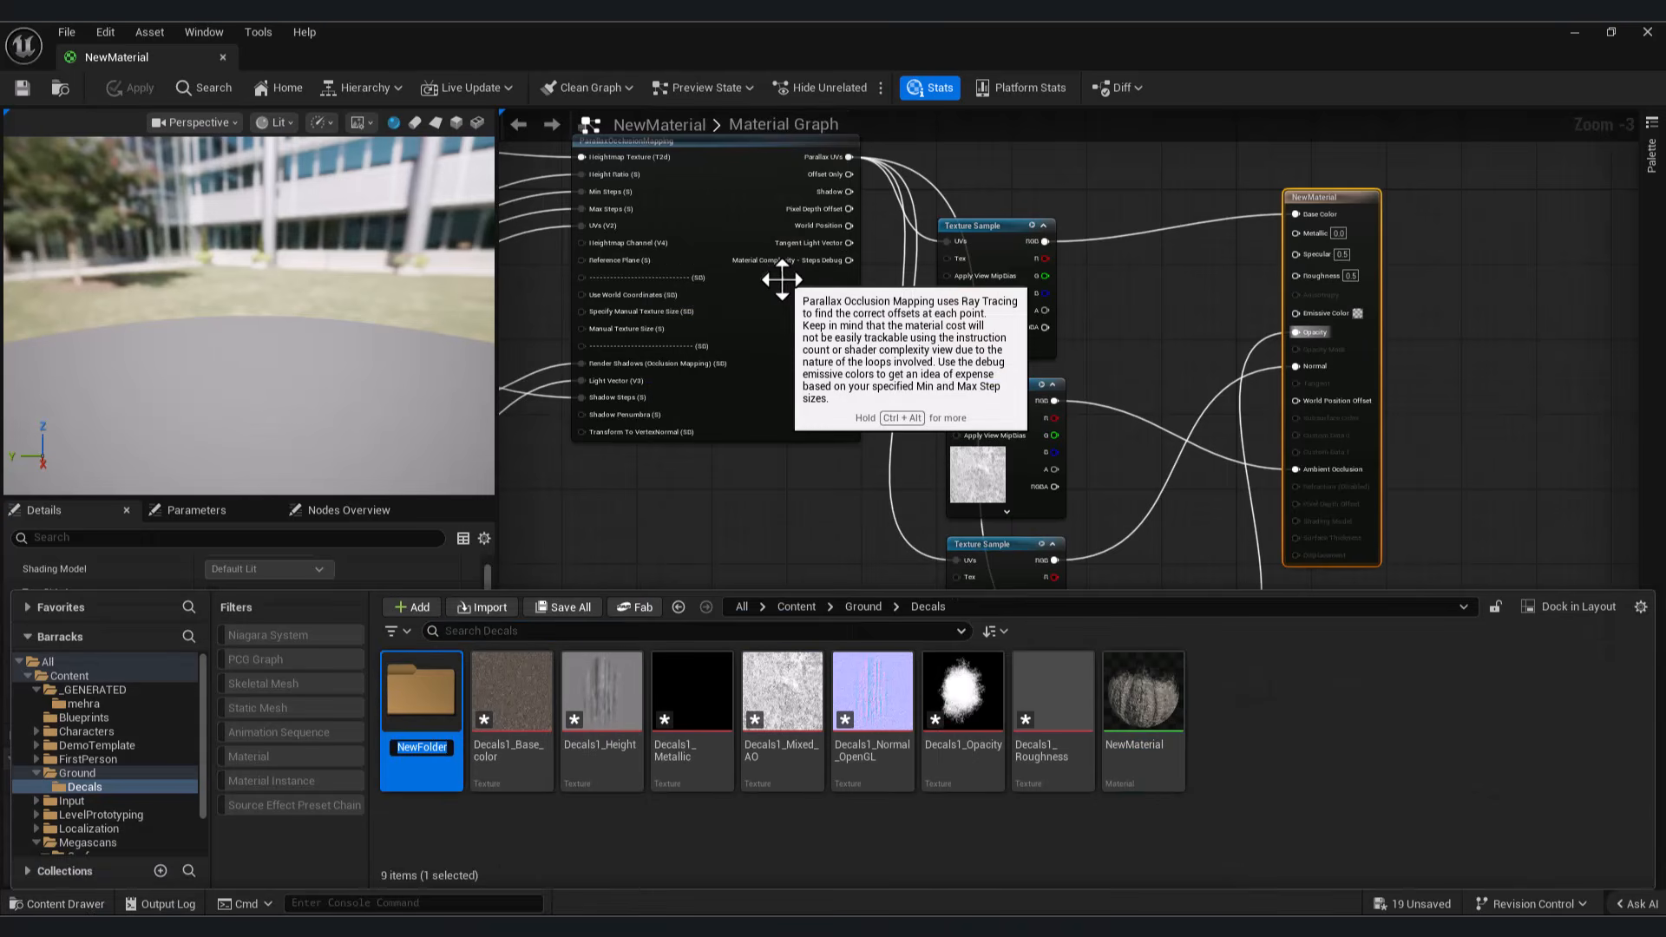
type("2")
key("Return")
double_click(430, 695)
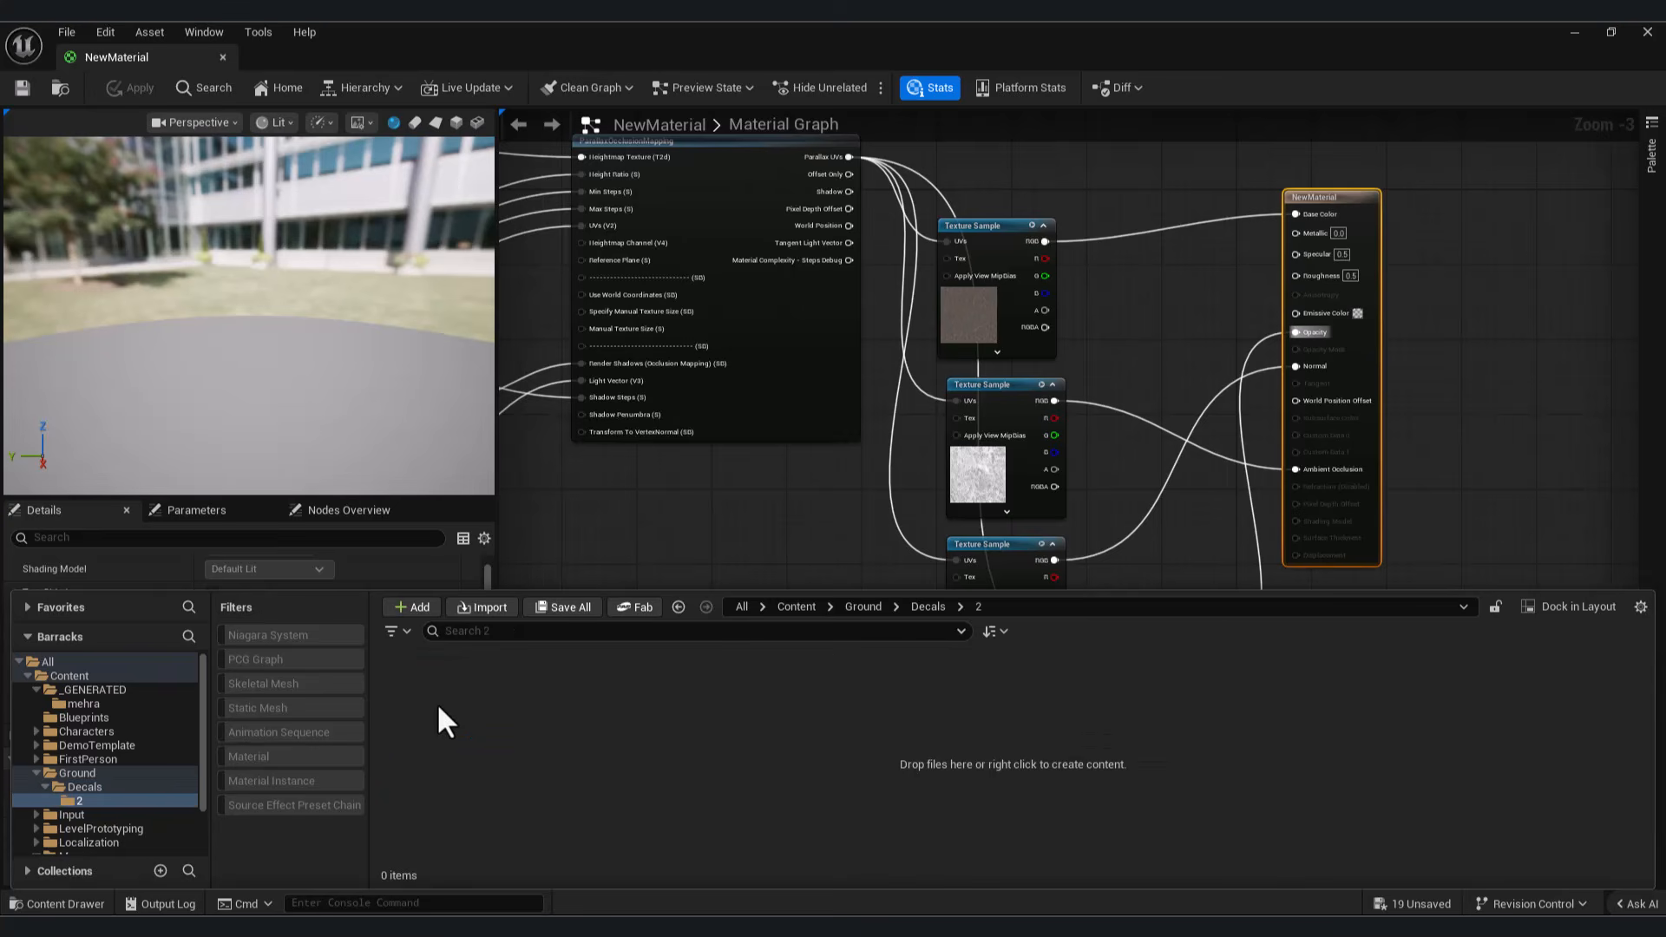
right_click(533, 700)
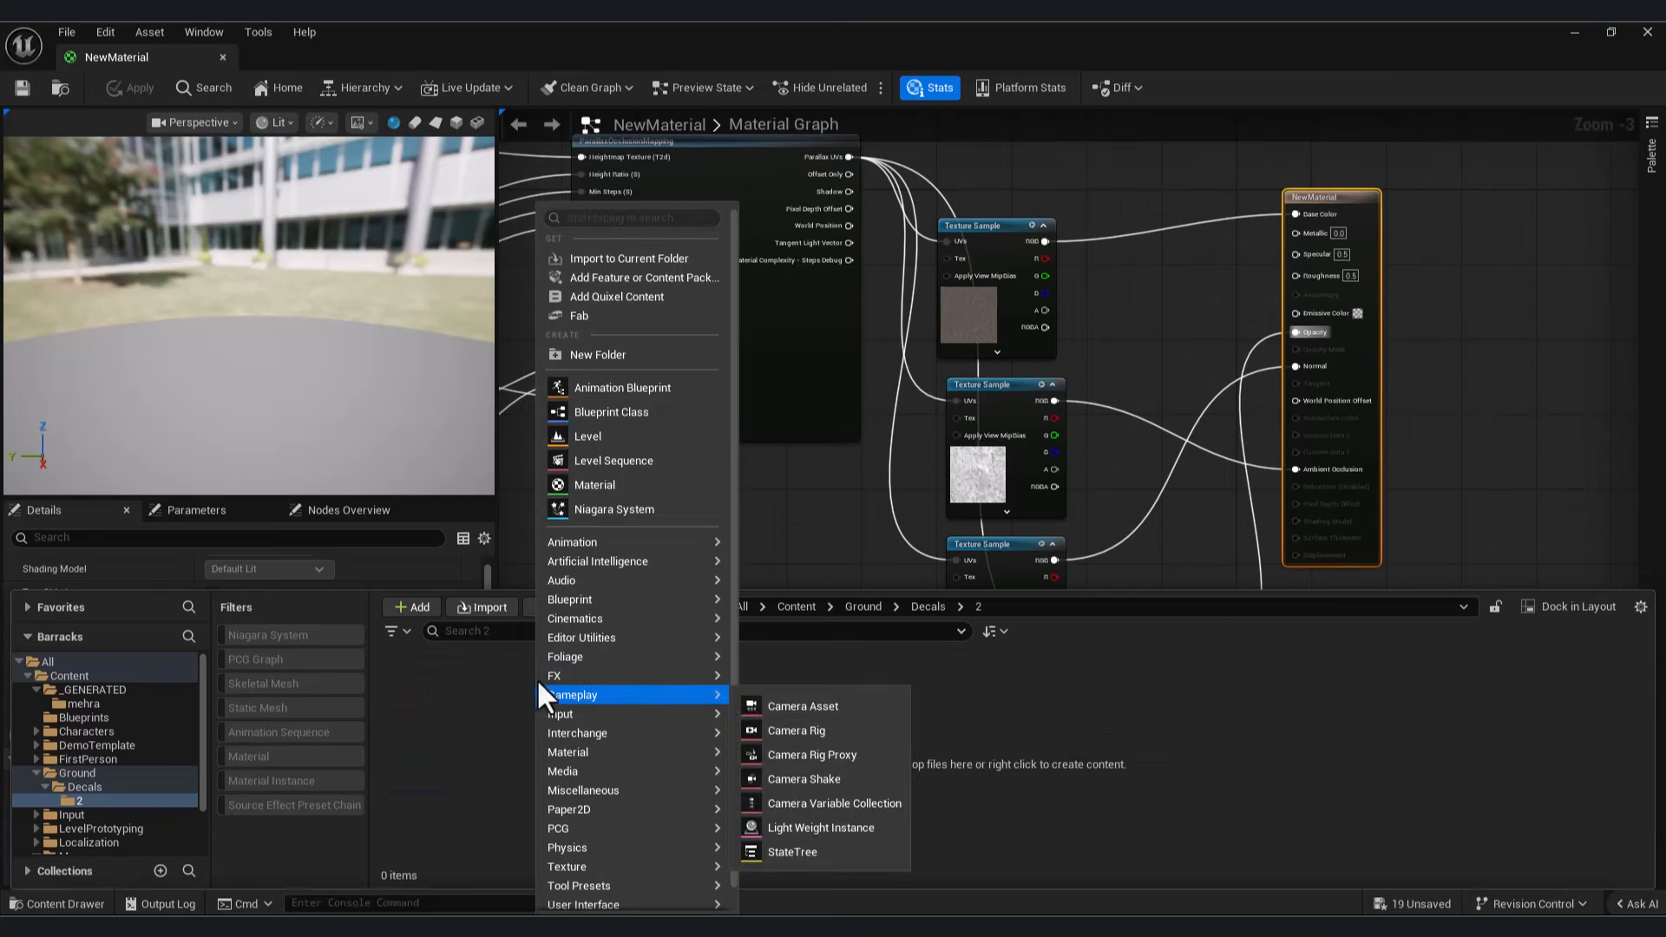
left_click(614, 487)
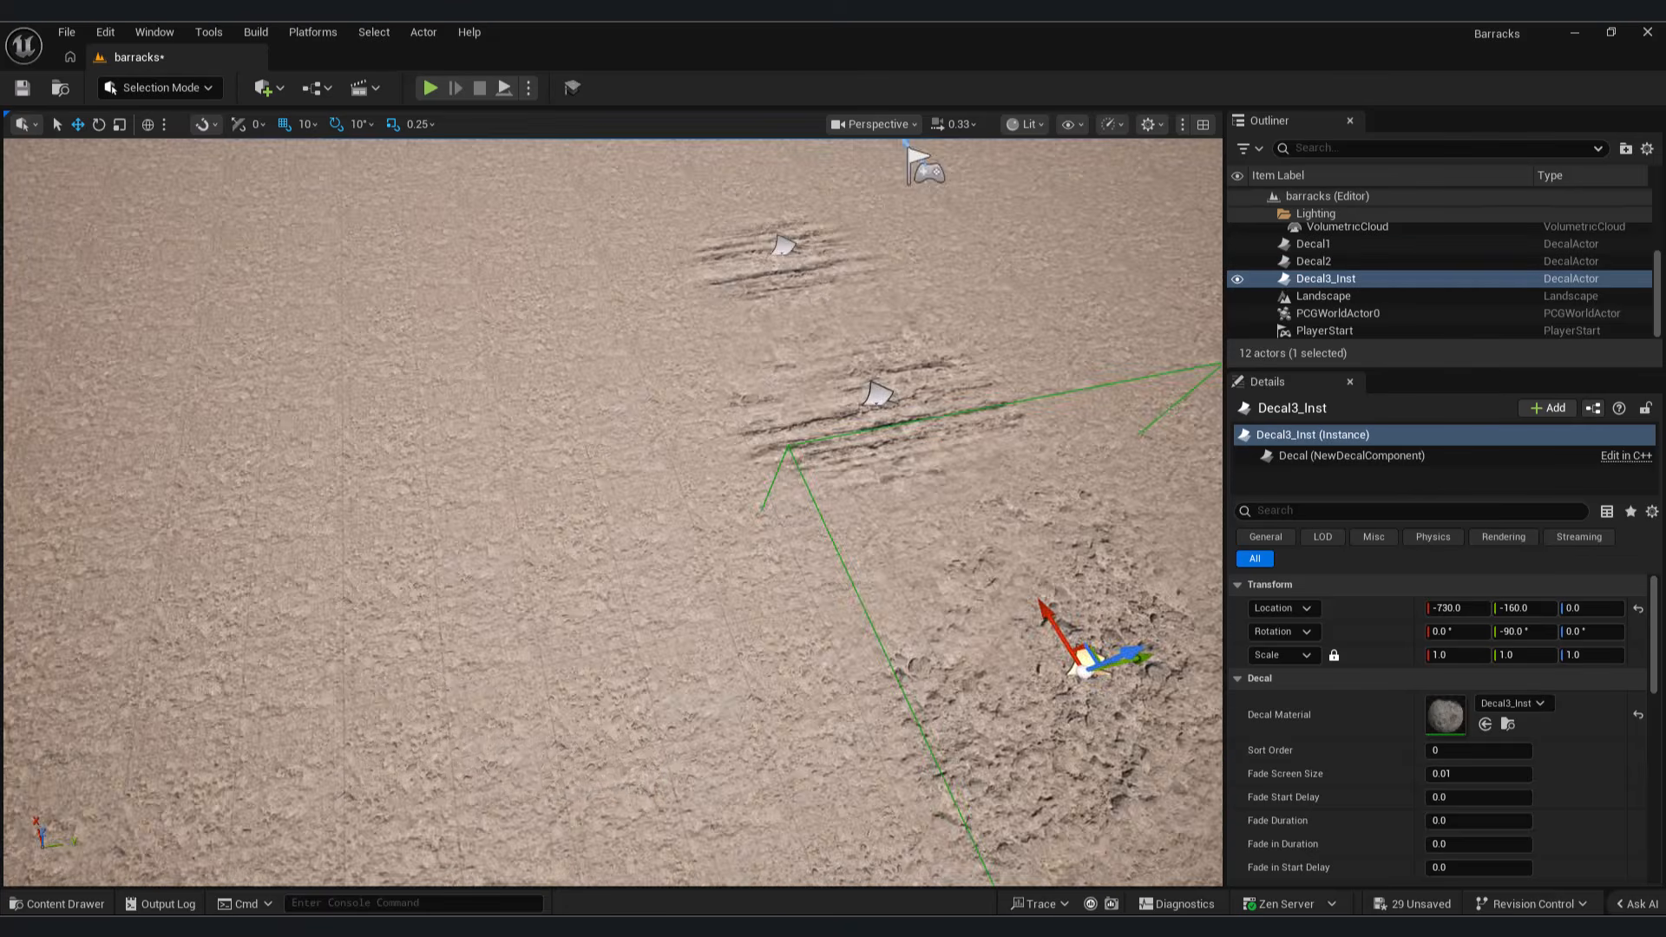
Step: Select the Decal1 actor and move it along the ground so its tracks line up with those of Decal2
left_click(1313, 243)
left_click_drag(719, 370, 726, 400)
left_click_drag(785, 431, 577, 466)
right_click_drag(577, 466, 729, 473)
left_click_drag(609, 551, 629, 512)
Step: Raise the Decal3_Inst rubble decal to Z 40 and move it across the ground to the tracks
left_click(941, 414)
right_click_drag(926, 502, 876, 495)
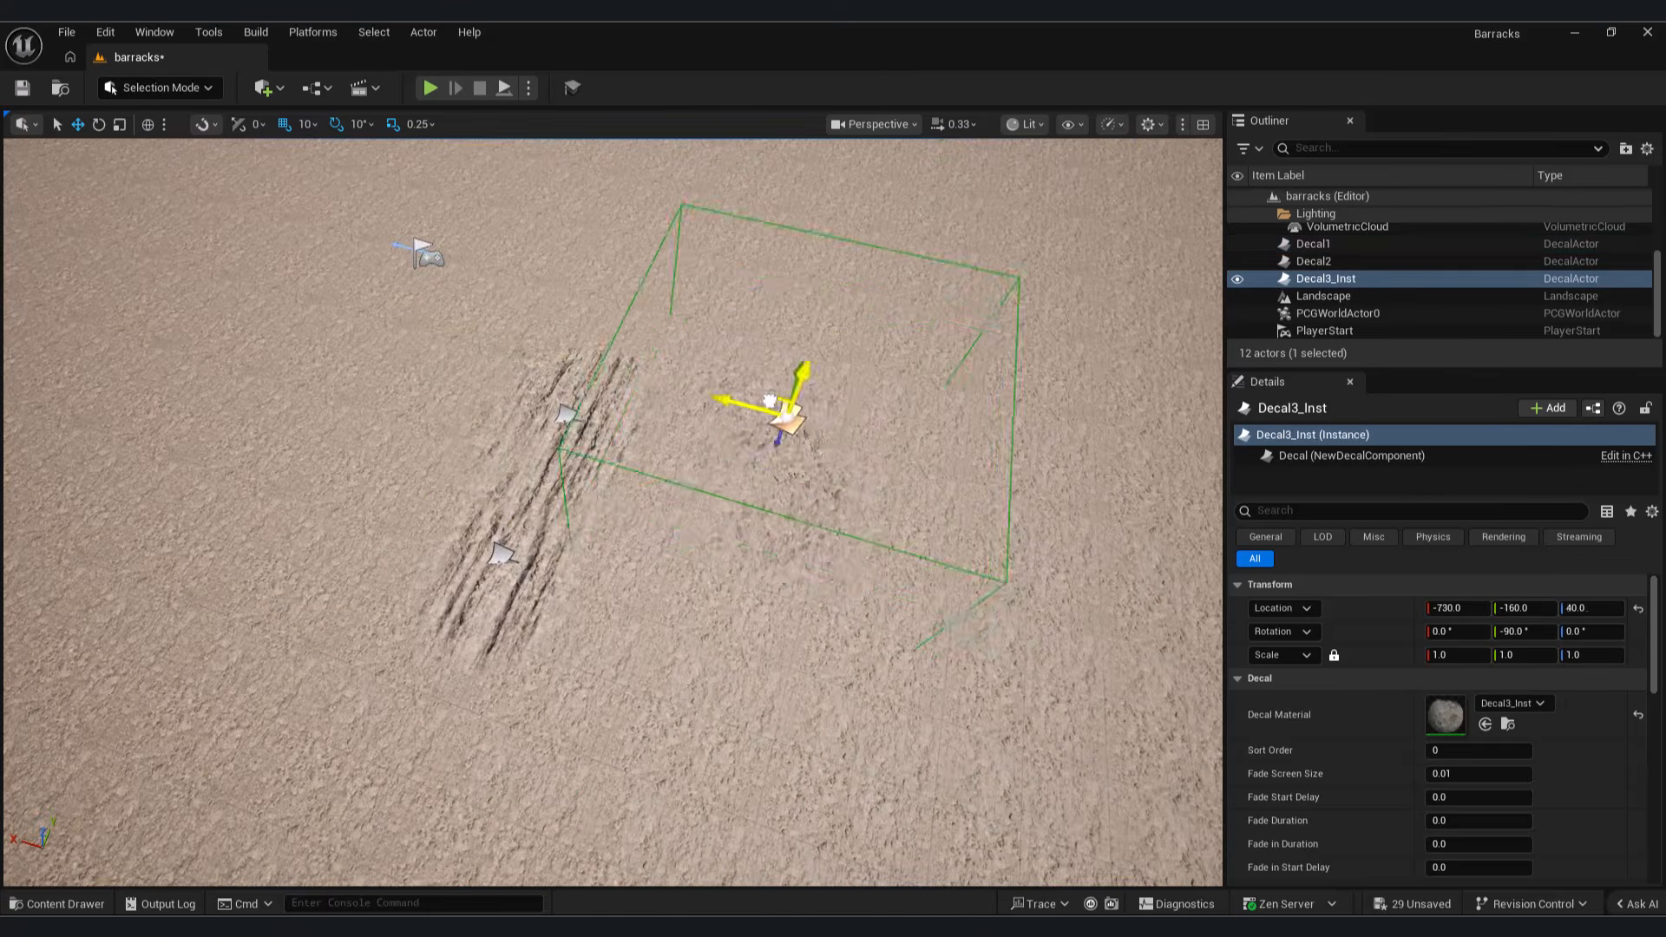
left_click_drag(778, 440, 608, 459)
key("ctrl+z")
right_click_drag(784, 461, 721, 464)
left_click_drag(828, 452, 651, 267)
right_click_drag(815, 361, 894, 351)
Step: Duplicate a track decal, move the copy along the path, and rotate it to continue the tracks
left_click(635, 474)
key("ctrl+d")
right_click_drag(634, 474, 725, 468)
left_click_drag(503, 479, 213, 526)
key("e")
mouse_move(312, 581)
left_mouse_down()
mouse_move(399, 525)
mouse_move(292, 572)
left_mouse_up()
Step: Move and rotate the further track decals so they form a long bending trail, and check it on the landscape
key("w")
left_click_drag(262, 475, 428, 285)
left_click_drag(237, 333, 297, 338)
left_click_drag(333, 282, 330, 305)
key("e")
left_click_drag(387, 373, 405, 364)
right_click_drag(807, 382, 920, 312)
left_click(734, 391)
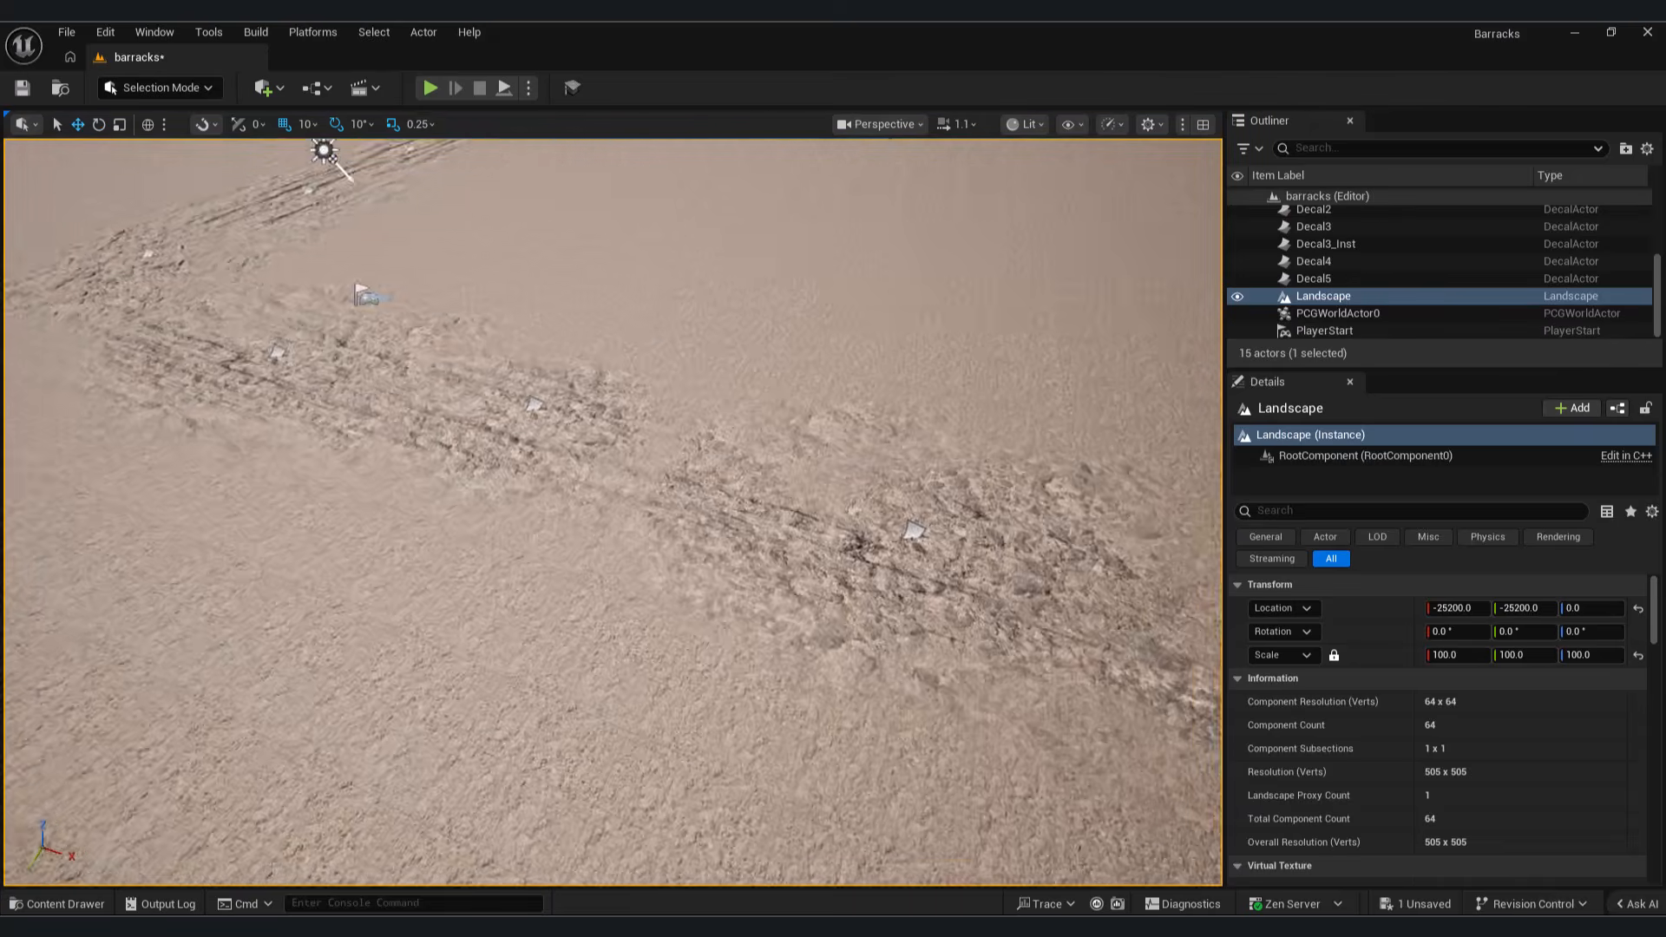
Step: Duplicate the Decal3_Inst rubble decal and place the copy beyond the bend of the trail
left_click(846, 219)
right_click_drag(608, 332, 599, 332)
left_click_drag(676, 326, 677, 346, "alt")
left_click_drag(677, 468, 547, 416)
right_click_drag(555, 434, 659, 456)
left_click_drag(661, 522, 590, 475)
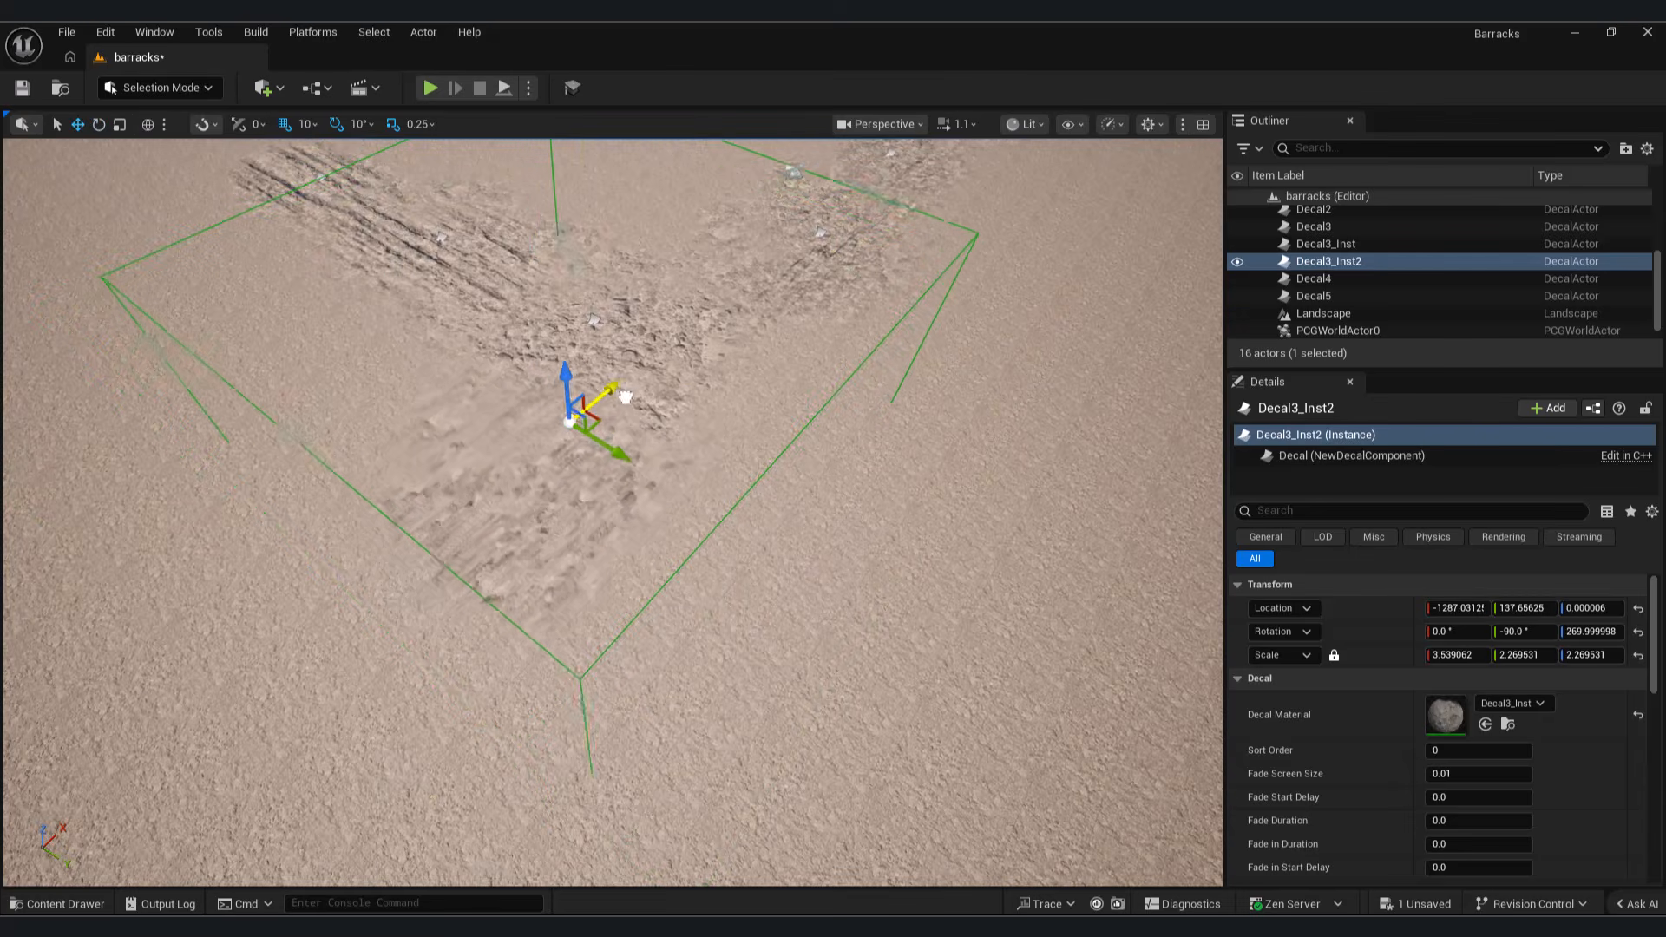
Step: Check the placed decals one after another from several angles and delete an unneeded decal
right_click_drag(752, 528, 685, 531)
right_click_drag(898, 418, 833, 413)
left_click(1369, 296)
right_click_drag(1027, 390, 946, 399)
left_click(1337, 280)
left_click(1333, 262)
left_click_drag(797, 526, 1082, 416, "alt")
key("Delete")
Step: Rearrange the remaining ground decals so the rubble patches blend with the track trail
left_click(1083, 417)
key("w")
key("d")
right_click_drag(1082, 417, 966, 378)
left_click(900, 498)
left_click_drag(907, 468, 407, 480, "alt")
left_click(595, 591)
right_click_drag(596, 591, 677, 564)
Step: Play the level, walk over the decal trail to examine it up close, and stop playing
key("s")
right_click_drag(584, 439, 913, 465)
key("alt+p")
key("w")
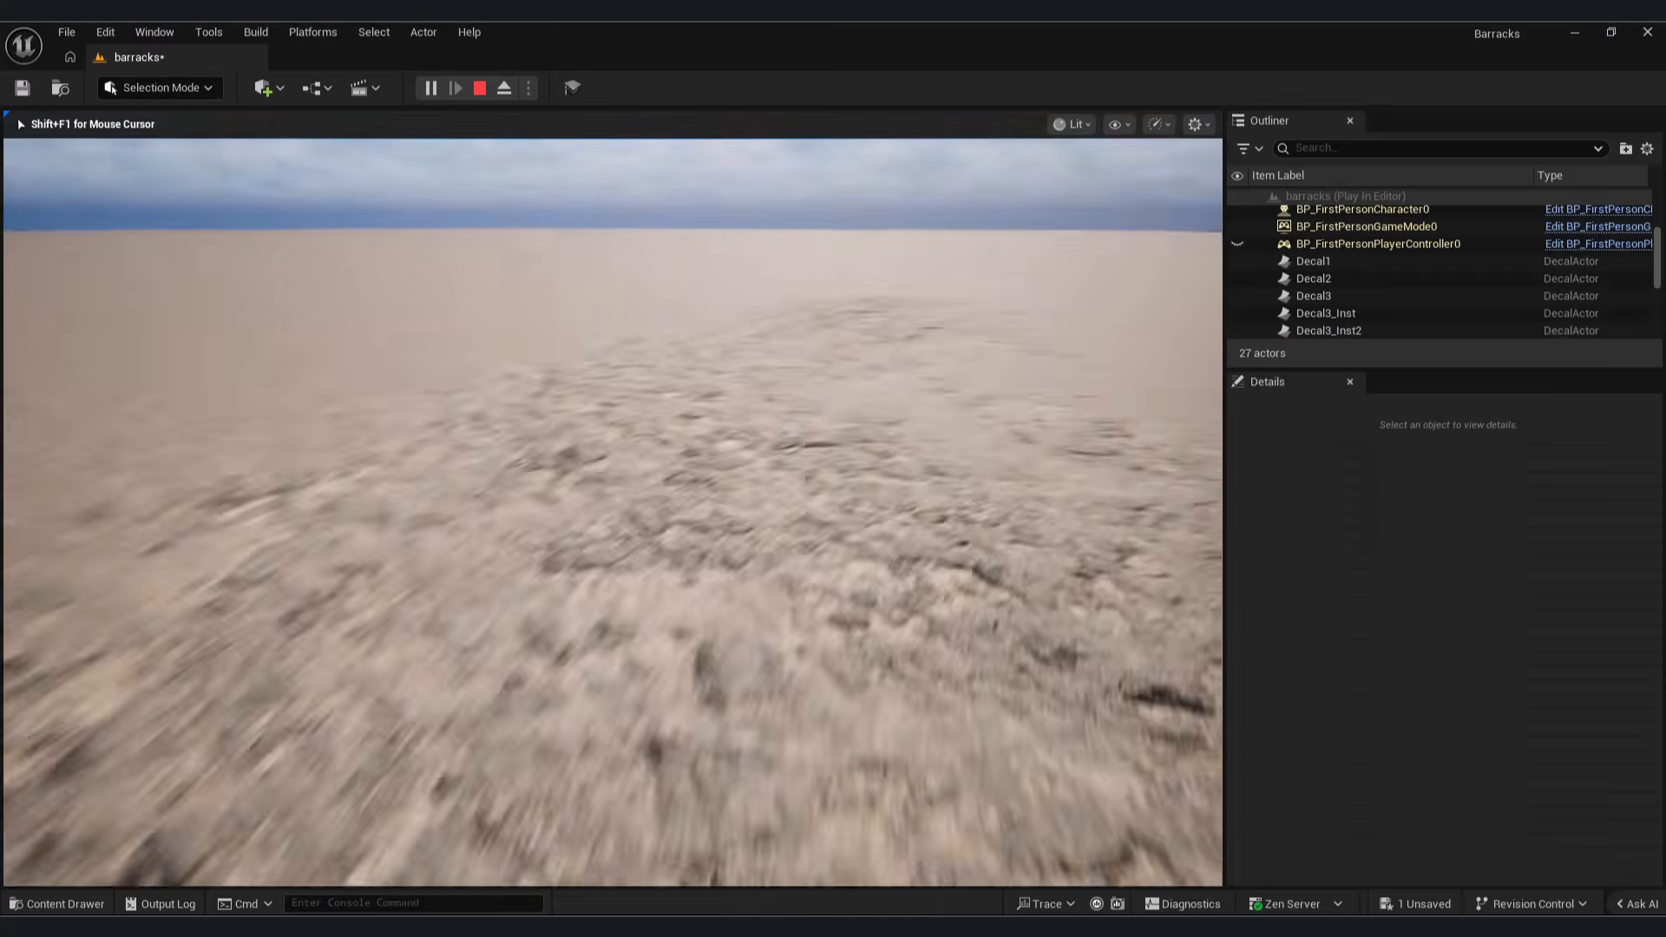
key("Escape")
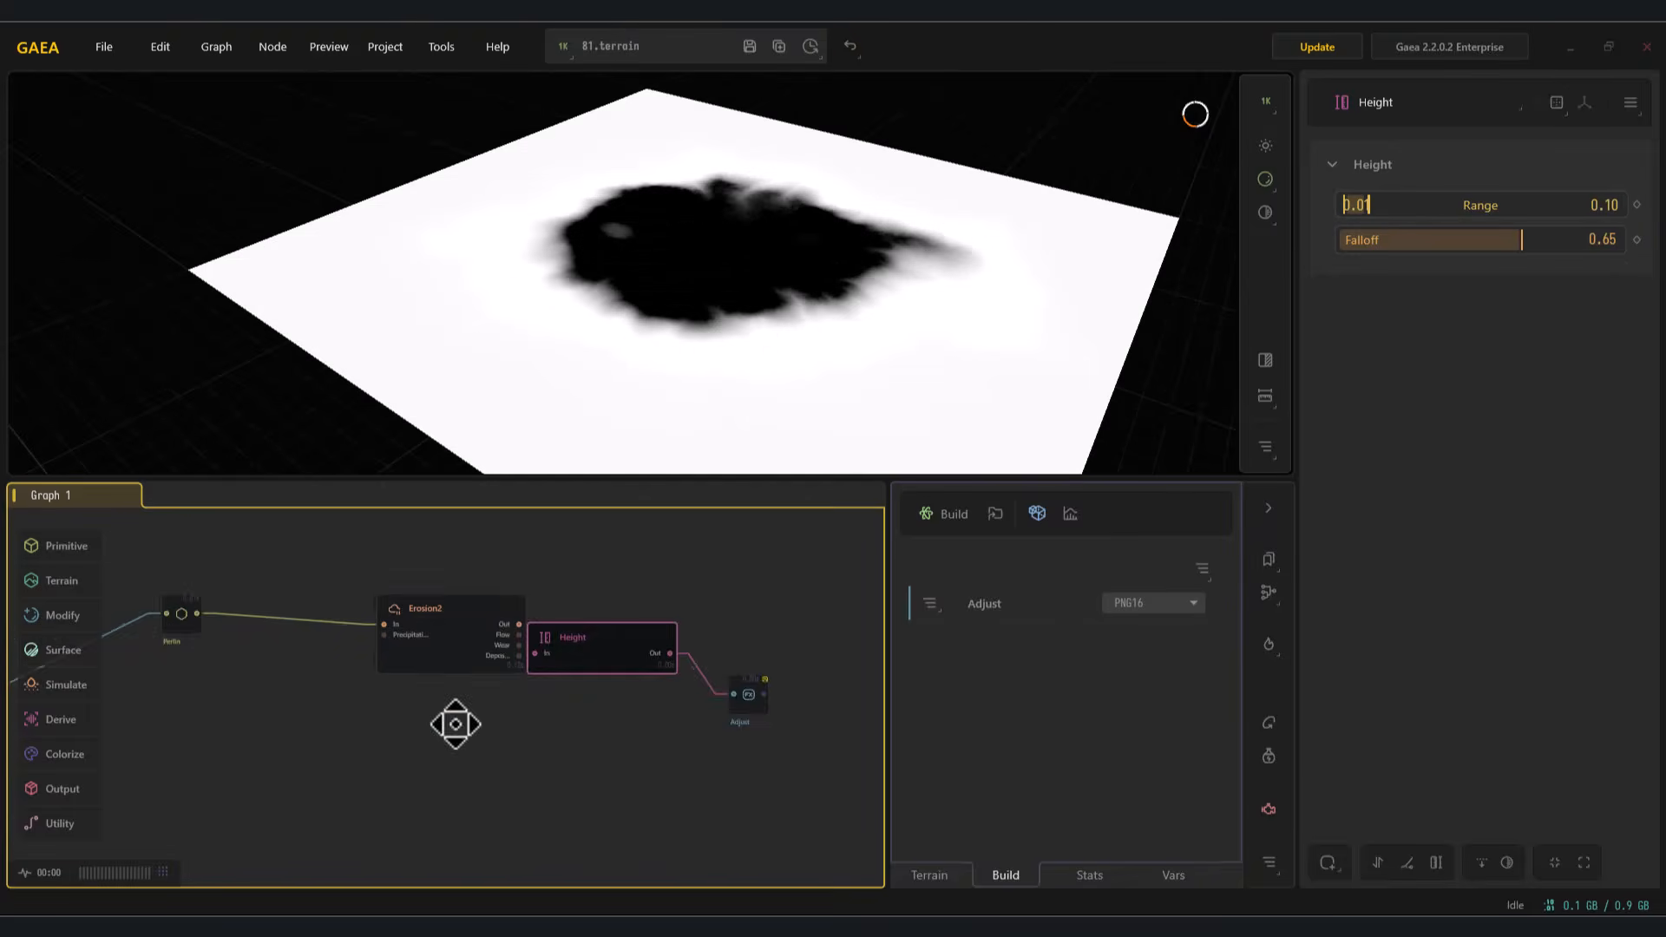
Step: Switch to Gaea, delete all nodes of the existing terrain graph, and start a new one with a Mountain node
left_click_drag(751, 787, 111, 651)
key("Delete")
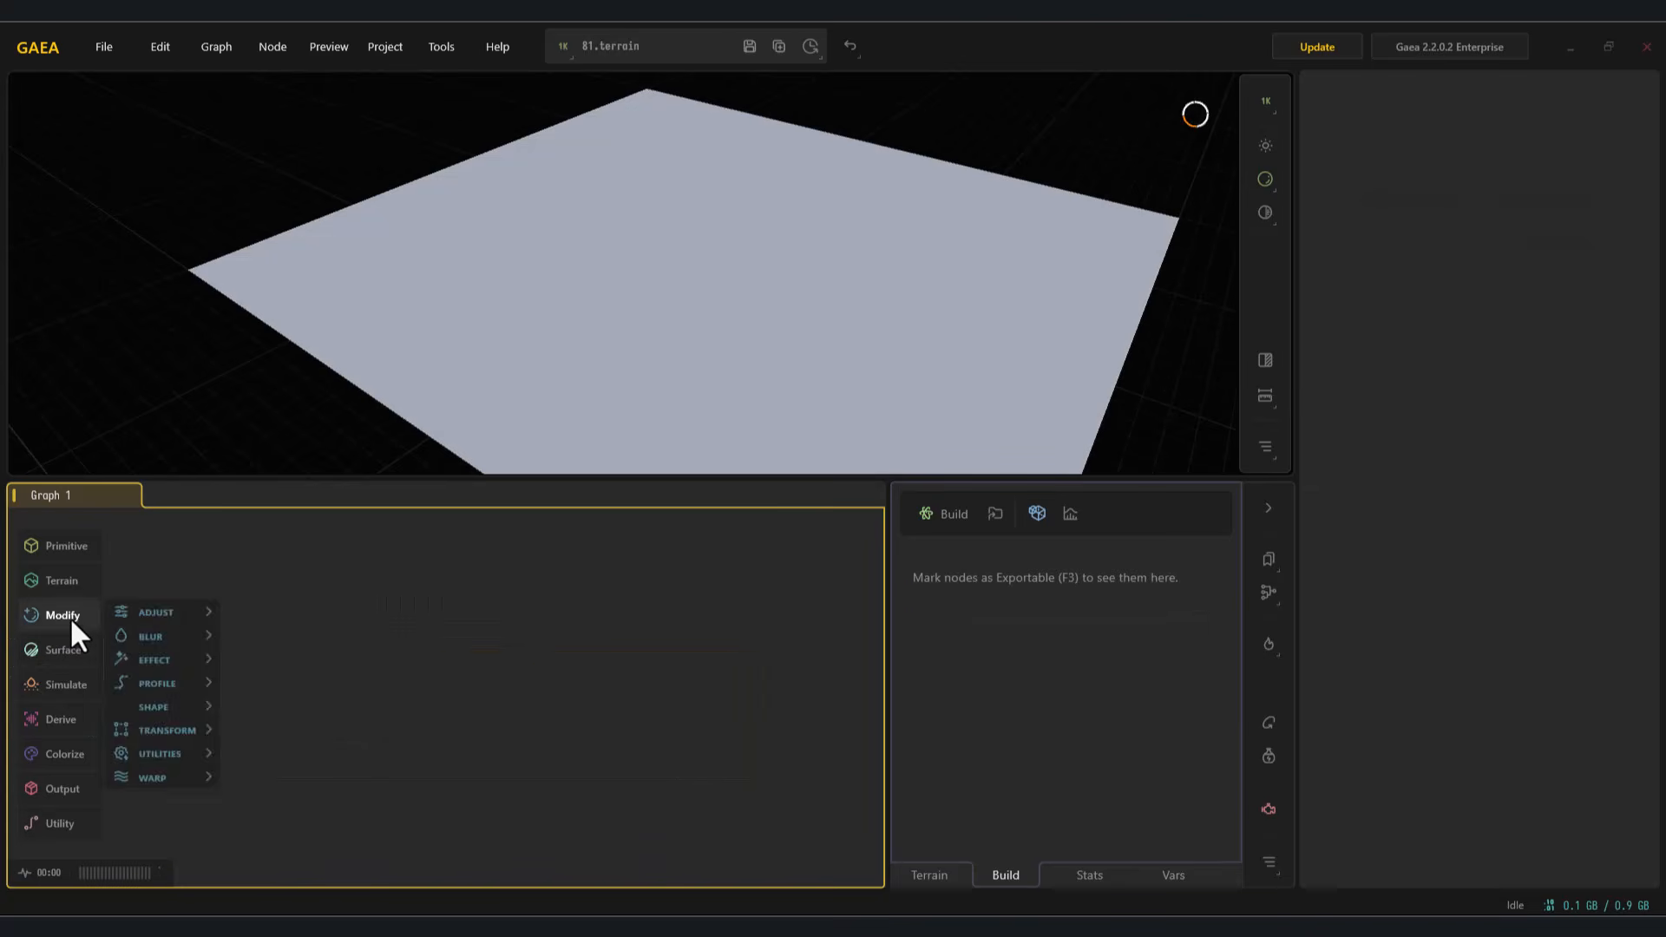
mouse_move(186, 603)
left_click(382, 626)
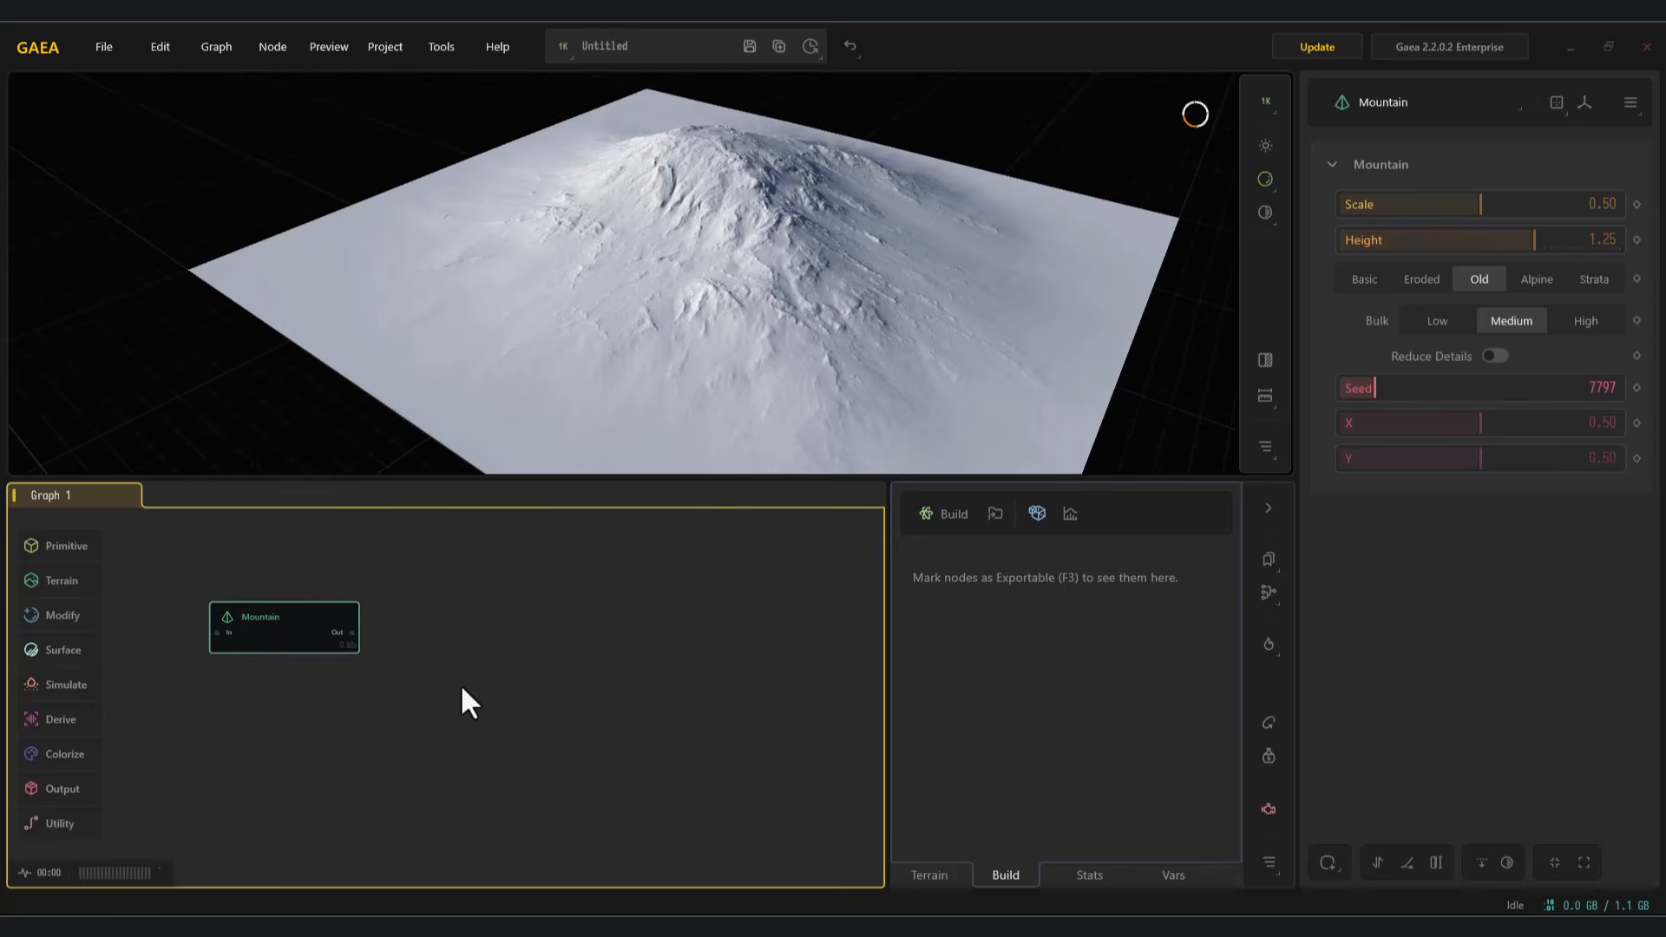
Step: Add a Curve node fed by the Mountain node's output
left_click_drag(351, 632, 554, 680)
type("cc")
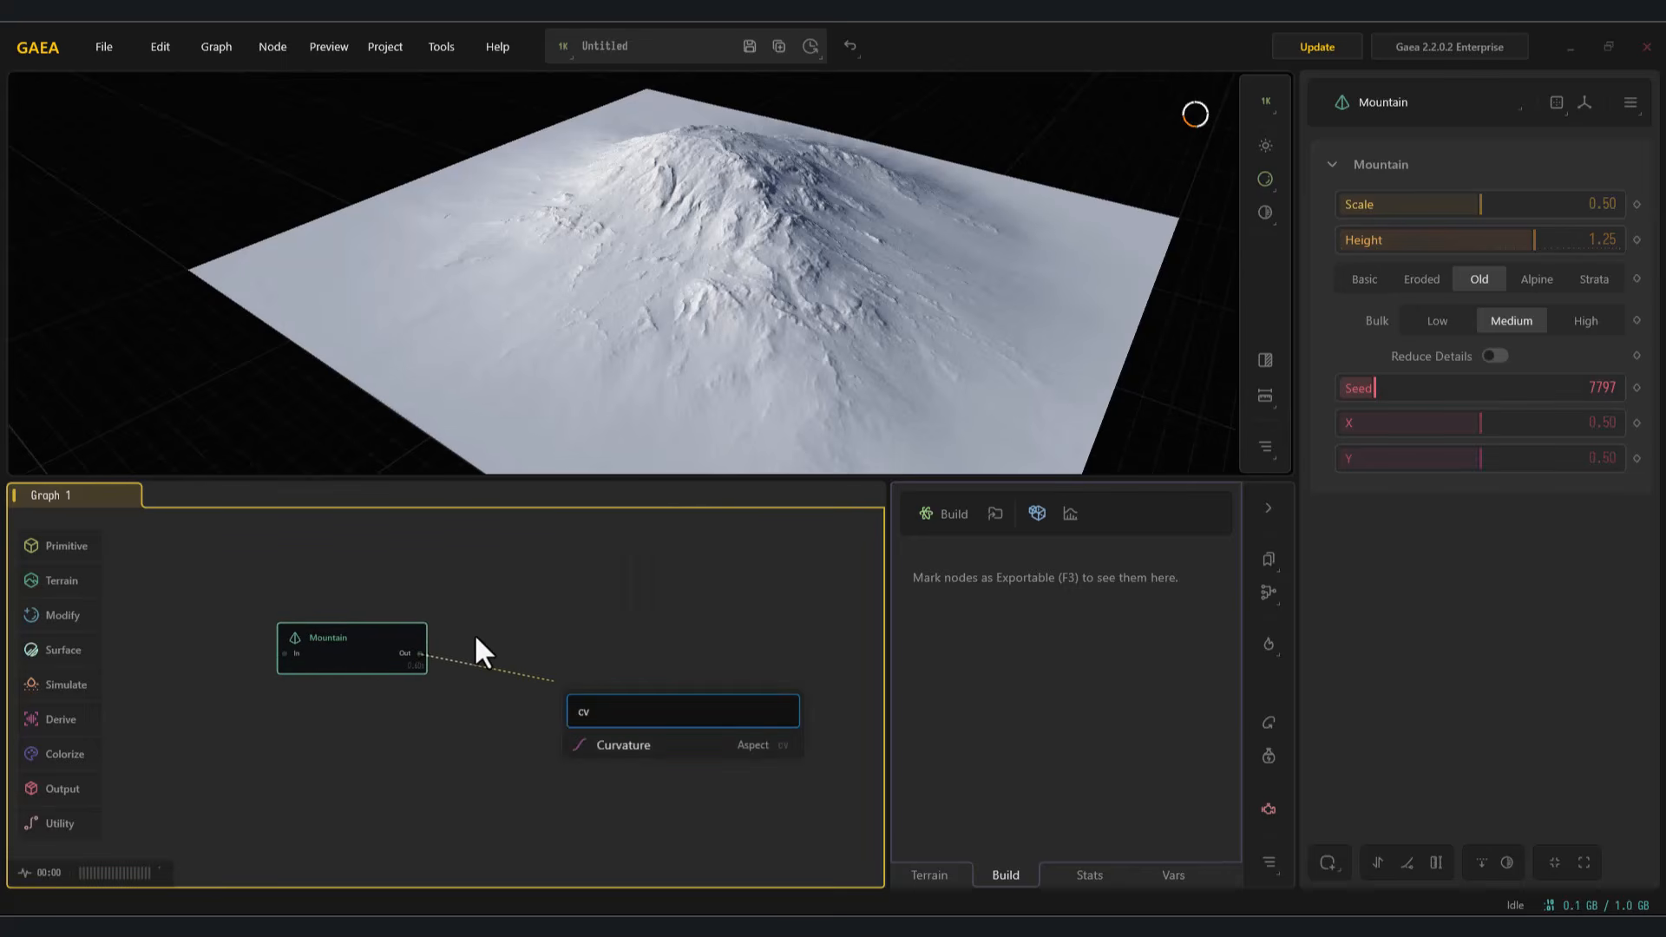
type("u")
key("BackSpace")
key("BackSpace")
type("ur")
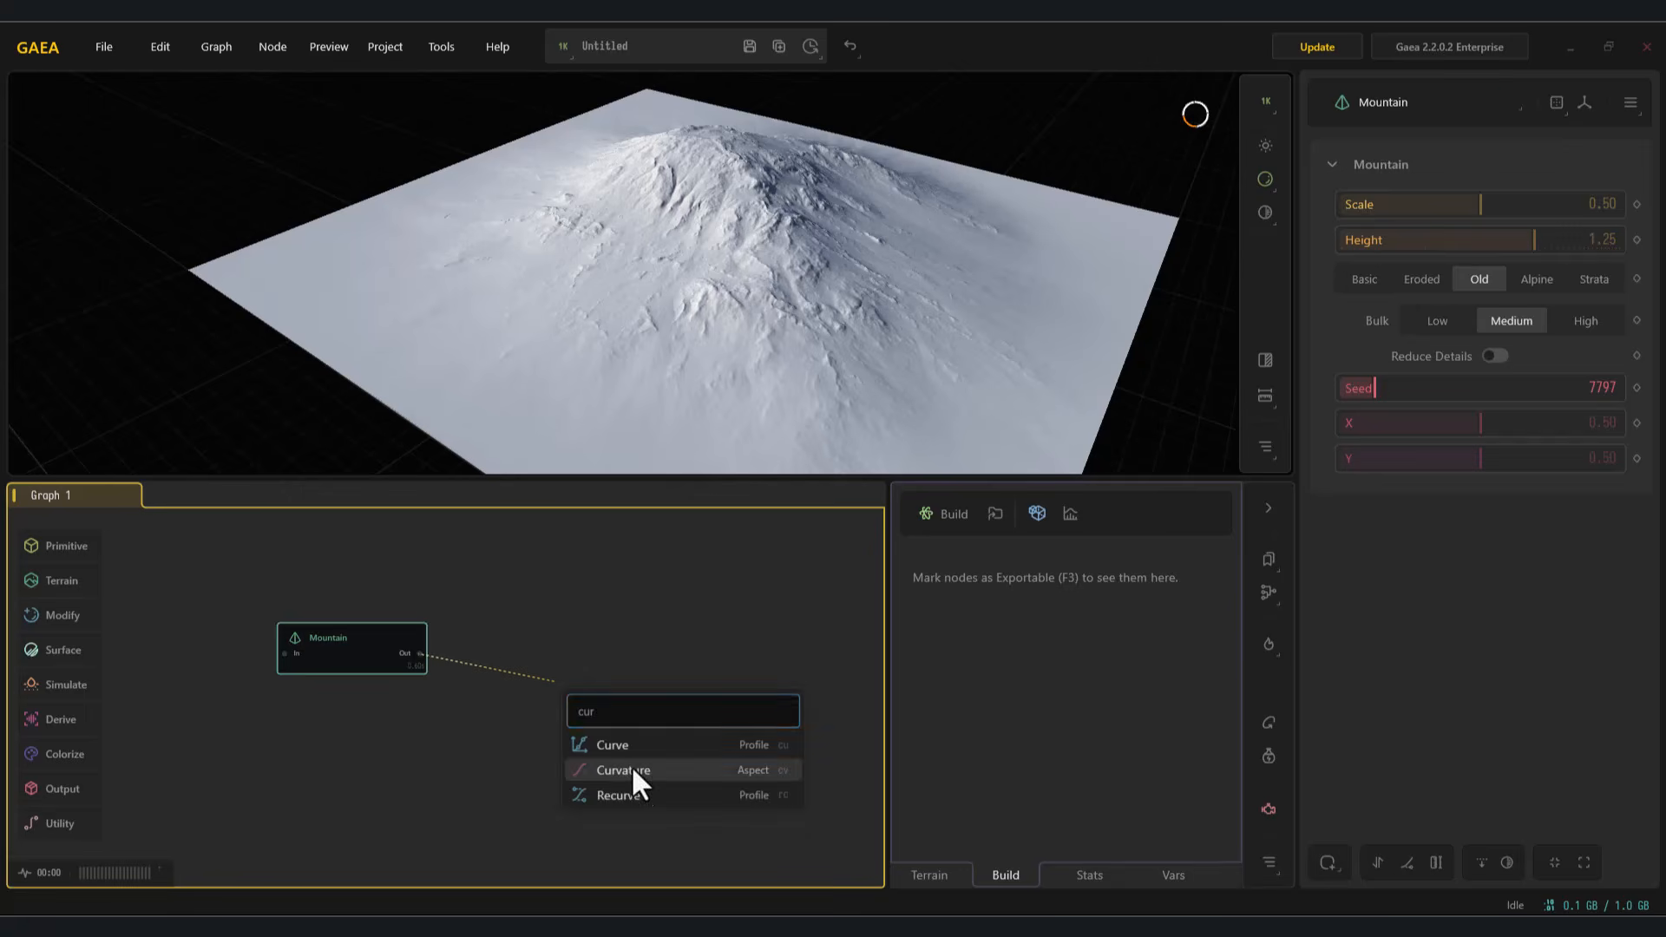
left_click(632, 748)
Step: Pull the curve's end point down near the baseline and add a low control point near its start
left_click_drag(1606, 201, 1590, 358)
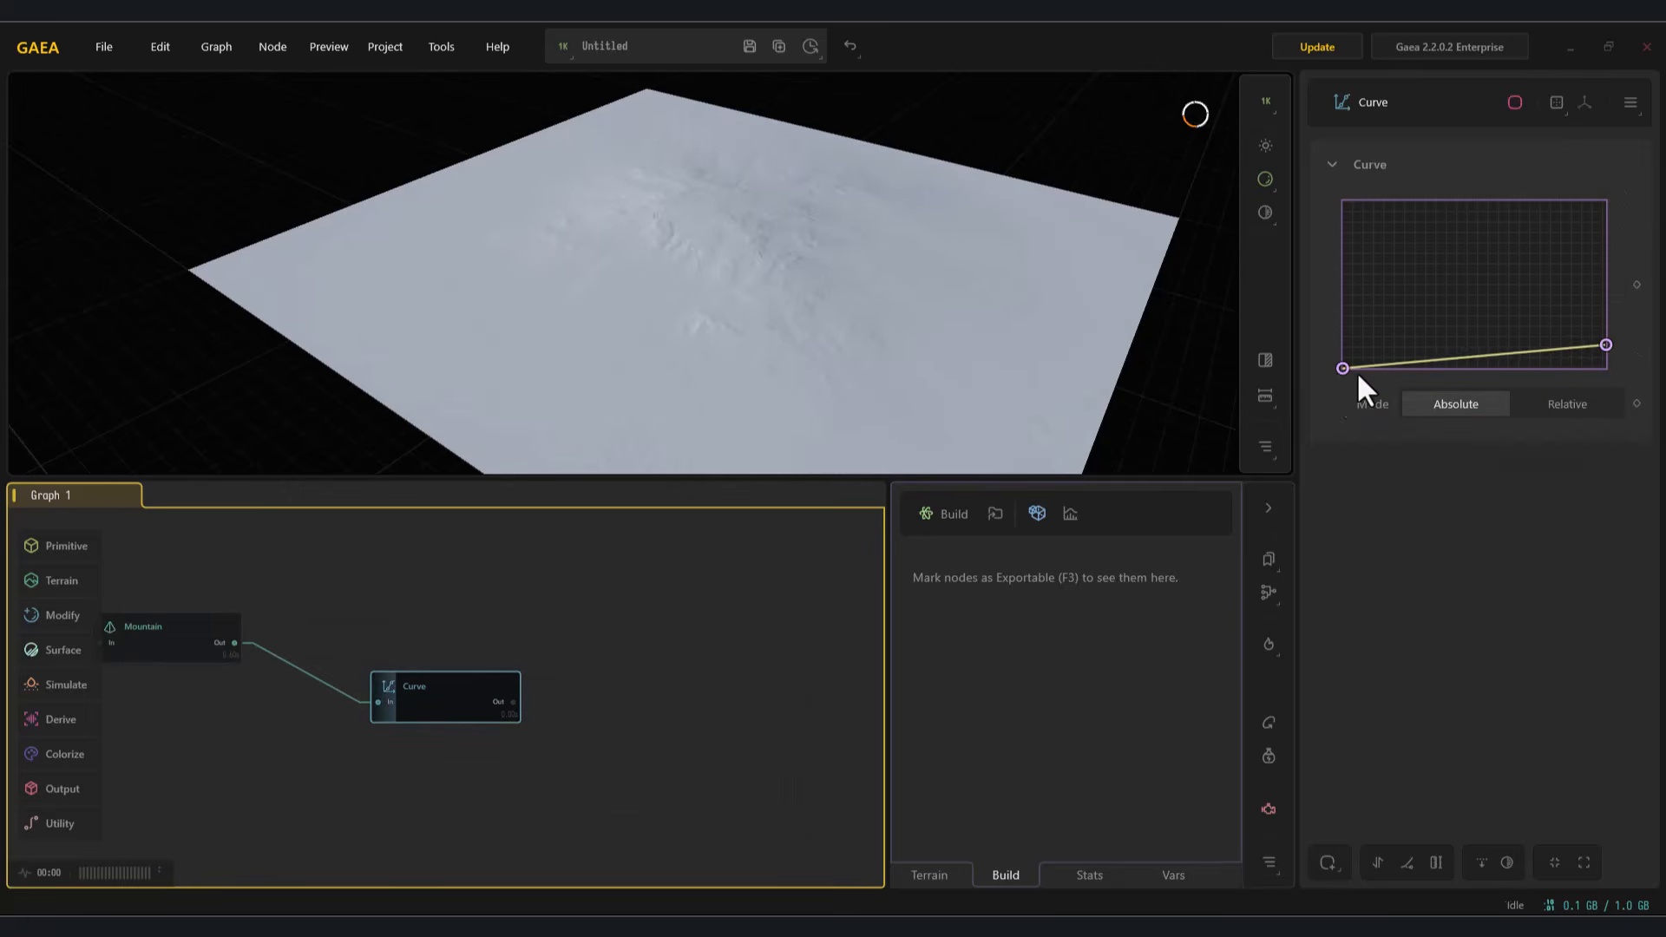
left_click_drag(1368, 358, 1368, 359)
left_click_drag(1605, 345, 1596, 352)
middle_click_drag(482, 608, 705, 622)
Step: Reduce the Mountain node's Scale slightly, and lower the Curve node's end point further
left_click(388, 664)
left_click_drag(1456, 210, 1418, 211)
left_click(660, 714)
left_click_drag(763, 323, 699, 336)
scroll(699, 337, "up", 4)
scroll(700, 337, "down", 2)
left_click_drag(1611, 352, 1614, 361)
left_click(633, 755)
left_click(618, 706)
Step: Move the Curve node's middle control point down and close to the start to widen the flat plateau
scroll(681, 615, "down", 2)
left_click_drag(789, 452, 788, 366)
middle_click_drag(788, 366, 755, 347)
scroll(755, 348, "up", 2)
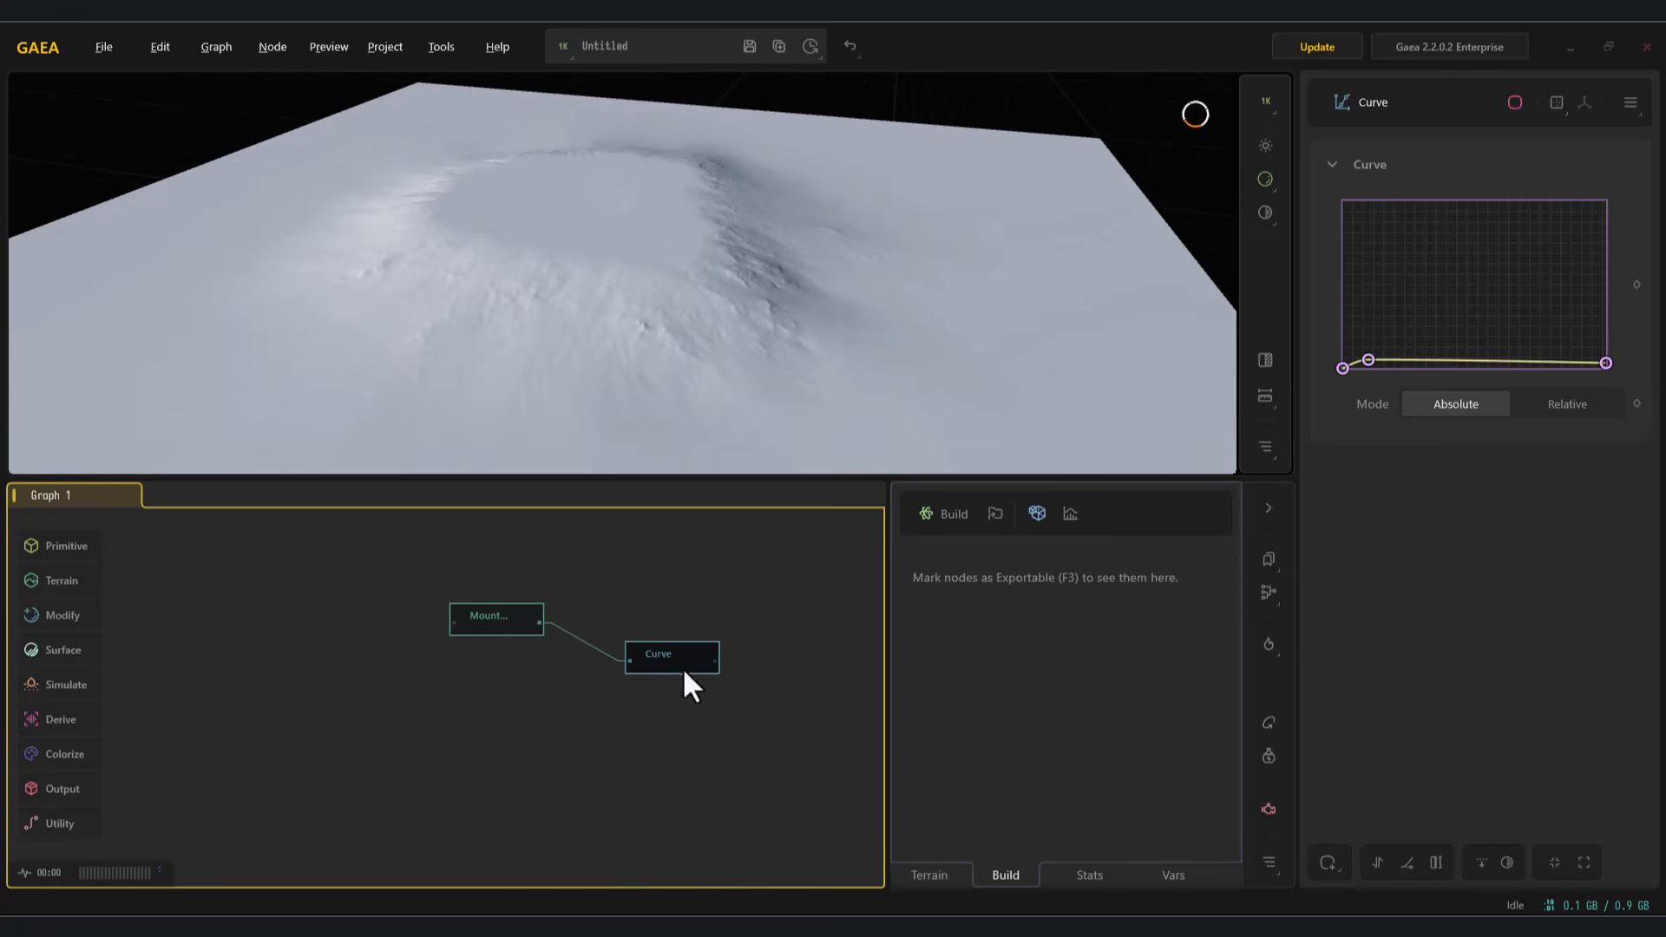
left_click_drag(1368, 361, 1356, 364)
left_click_drag(1354, 365, 1351, 365)
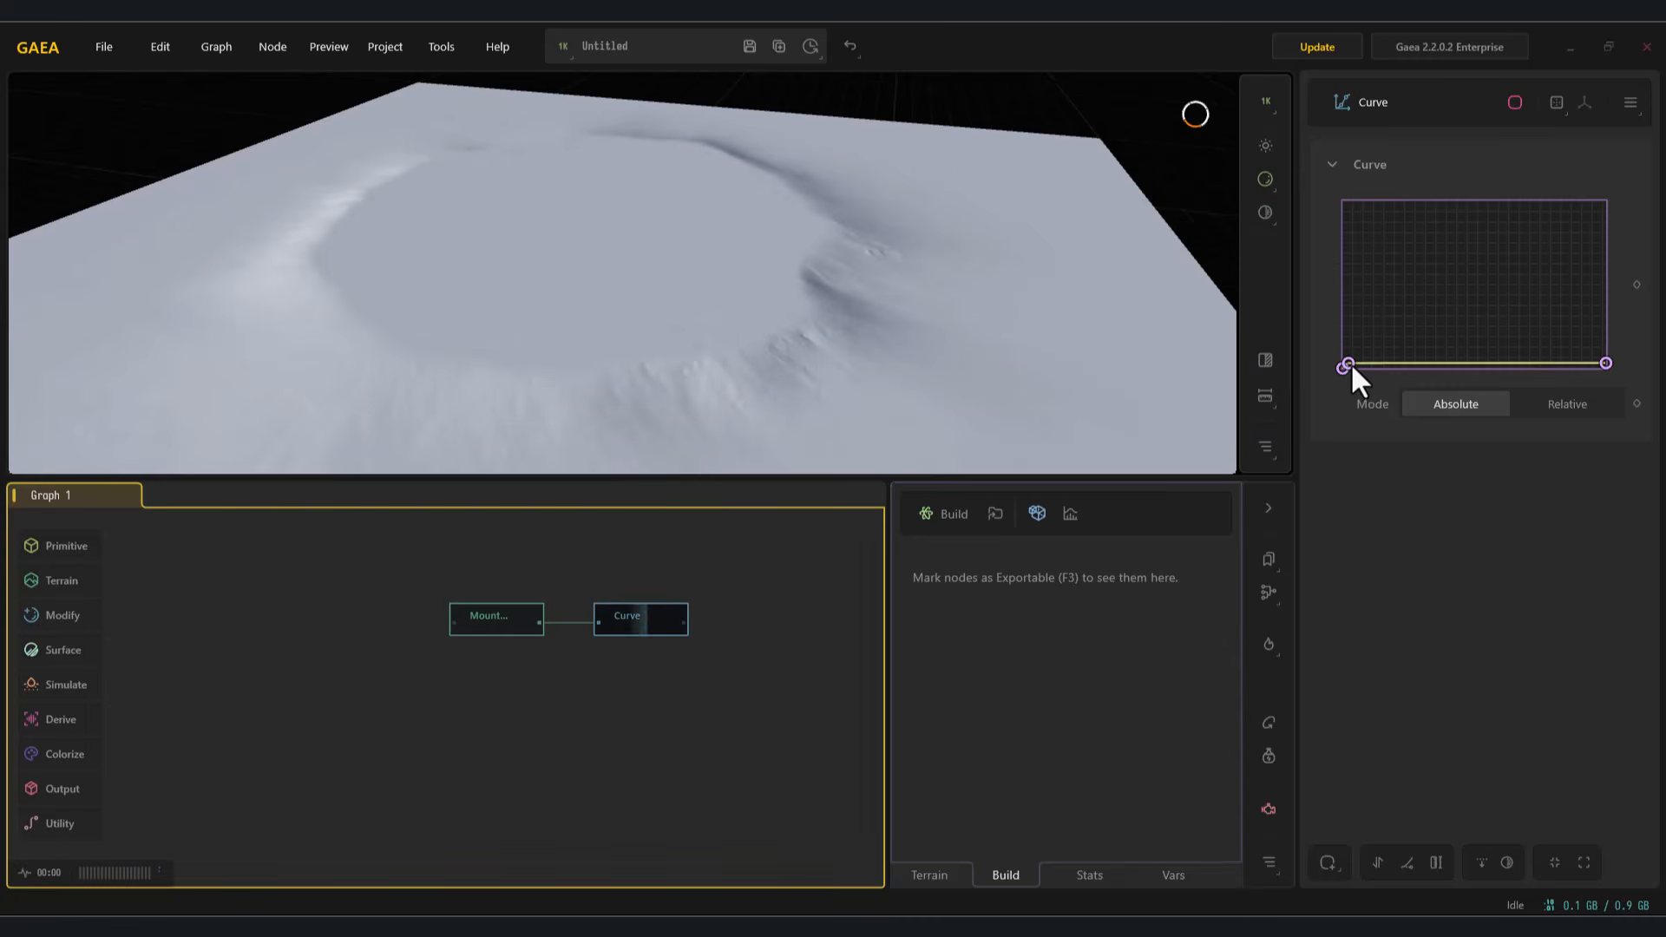
Step: Add a Gabor node fed by the Curve node's output
left_click_drag(641, 711, 632, 694)
scroll(609, 640, "up", 3)
double_click(588, 610)
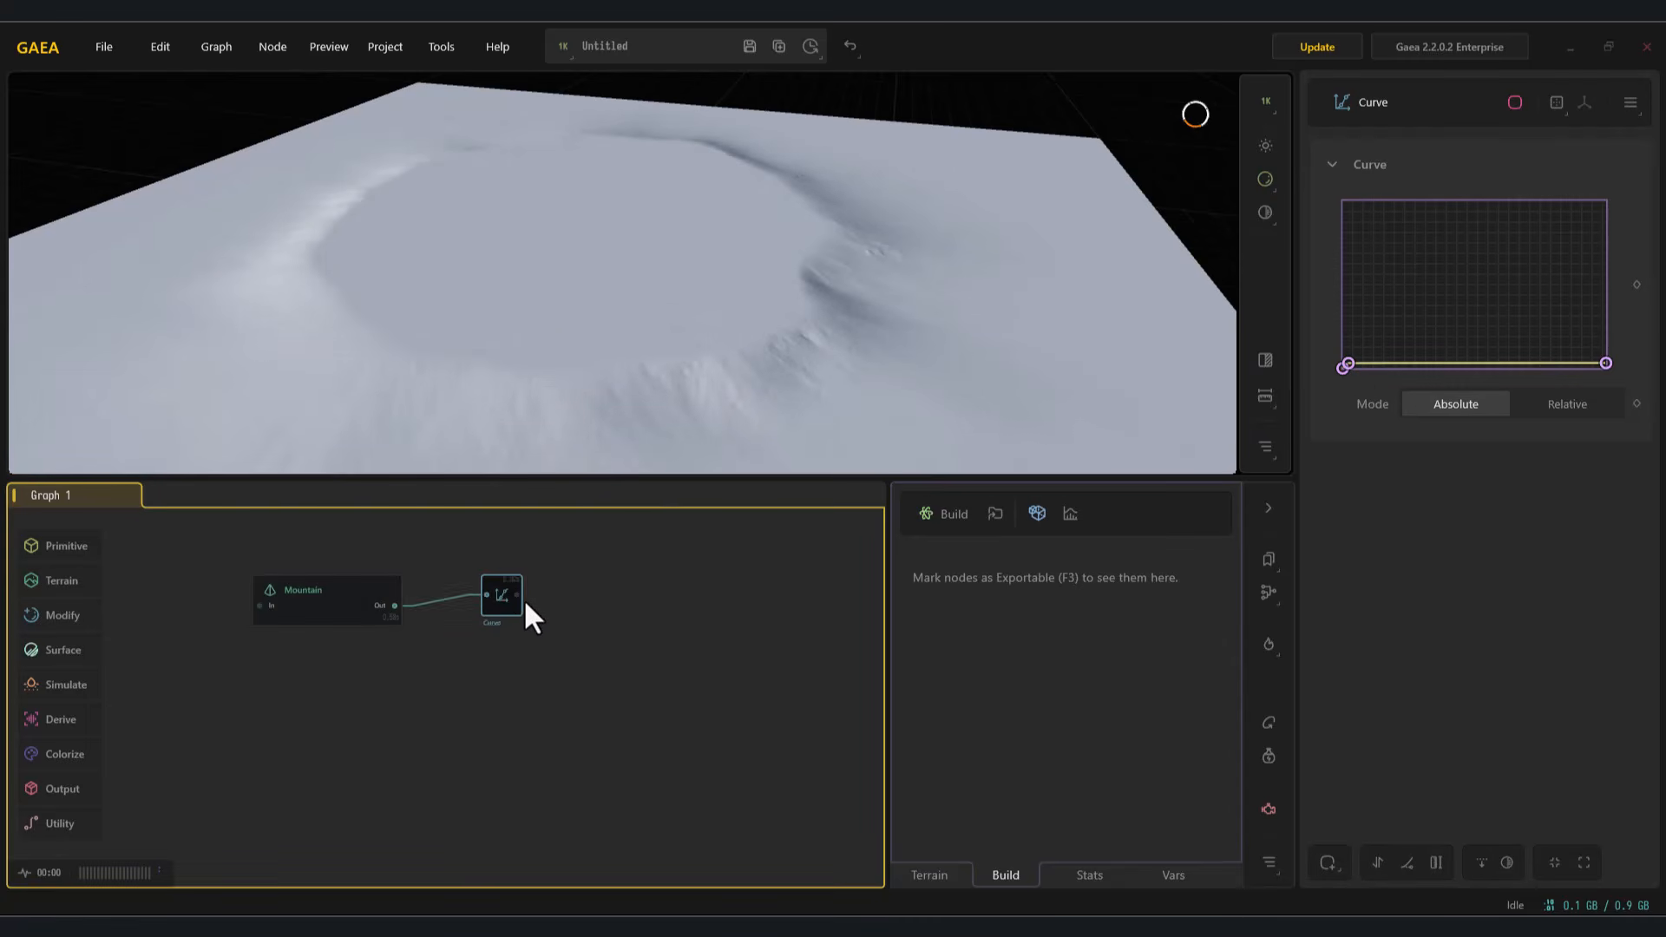
scroll(651, 616, "up", 3)
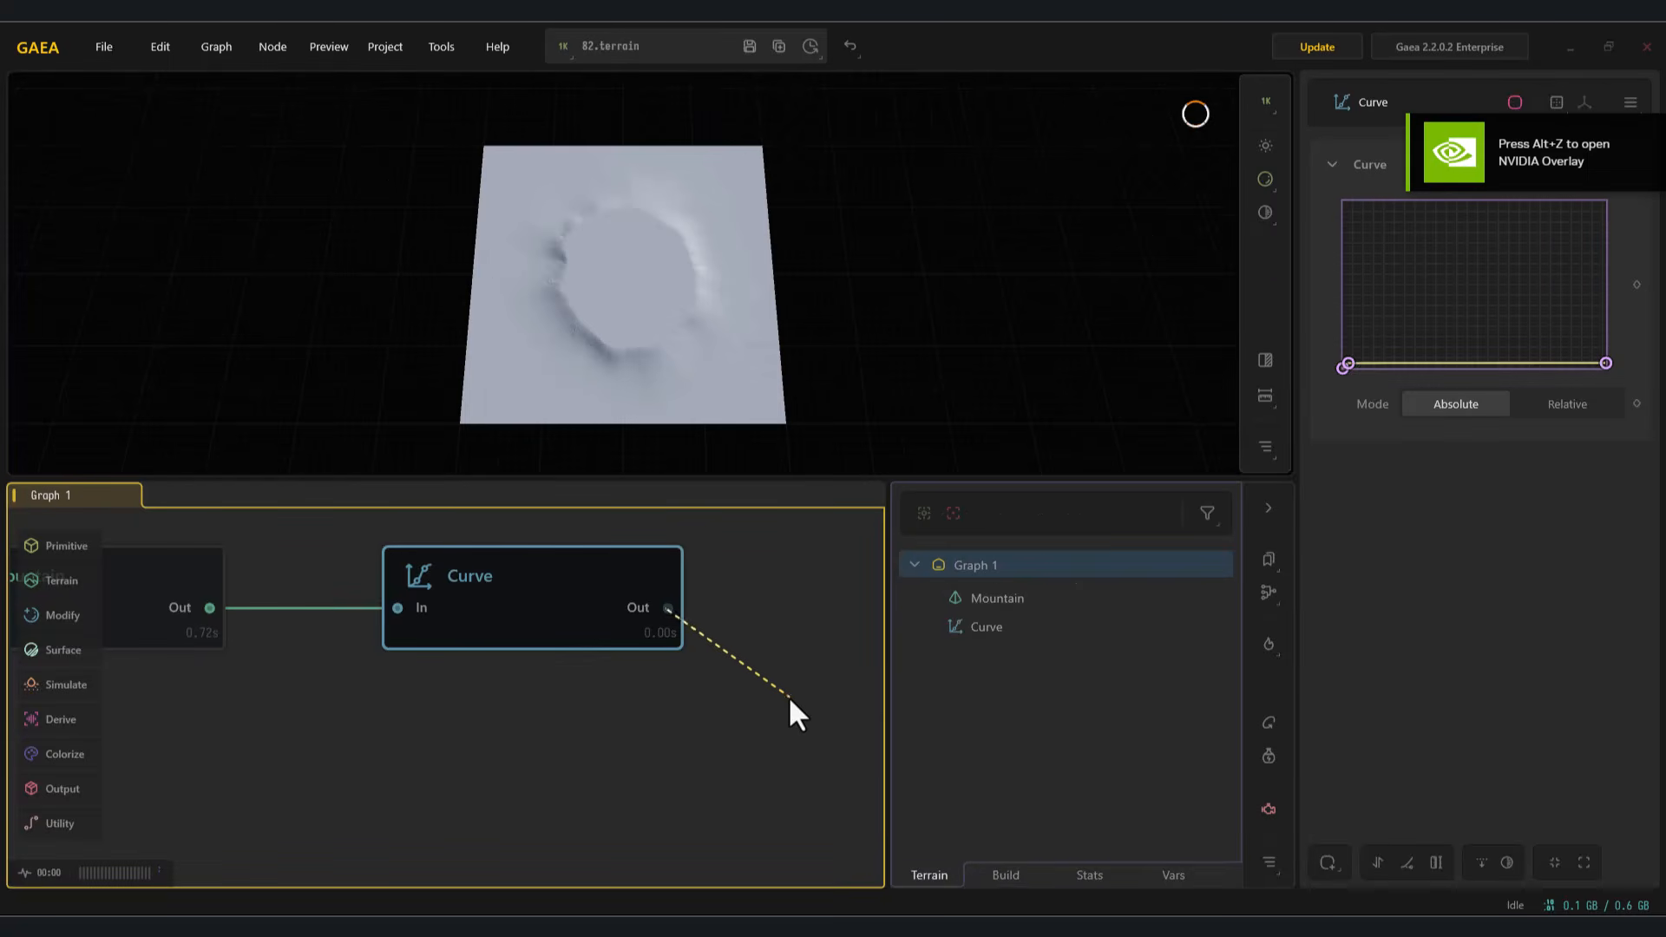
left_click_drag(788, 695, 788, 695)
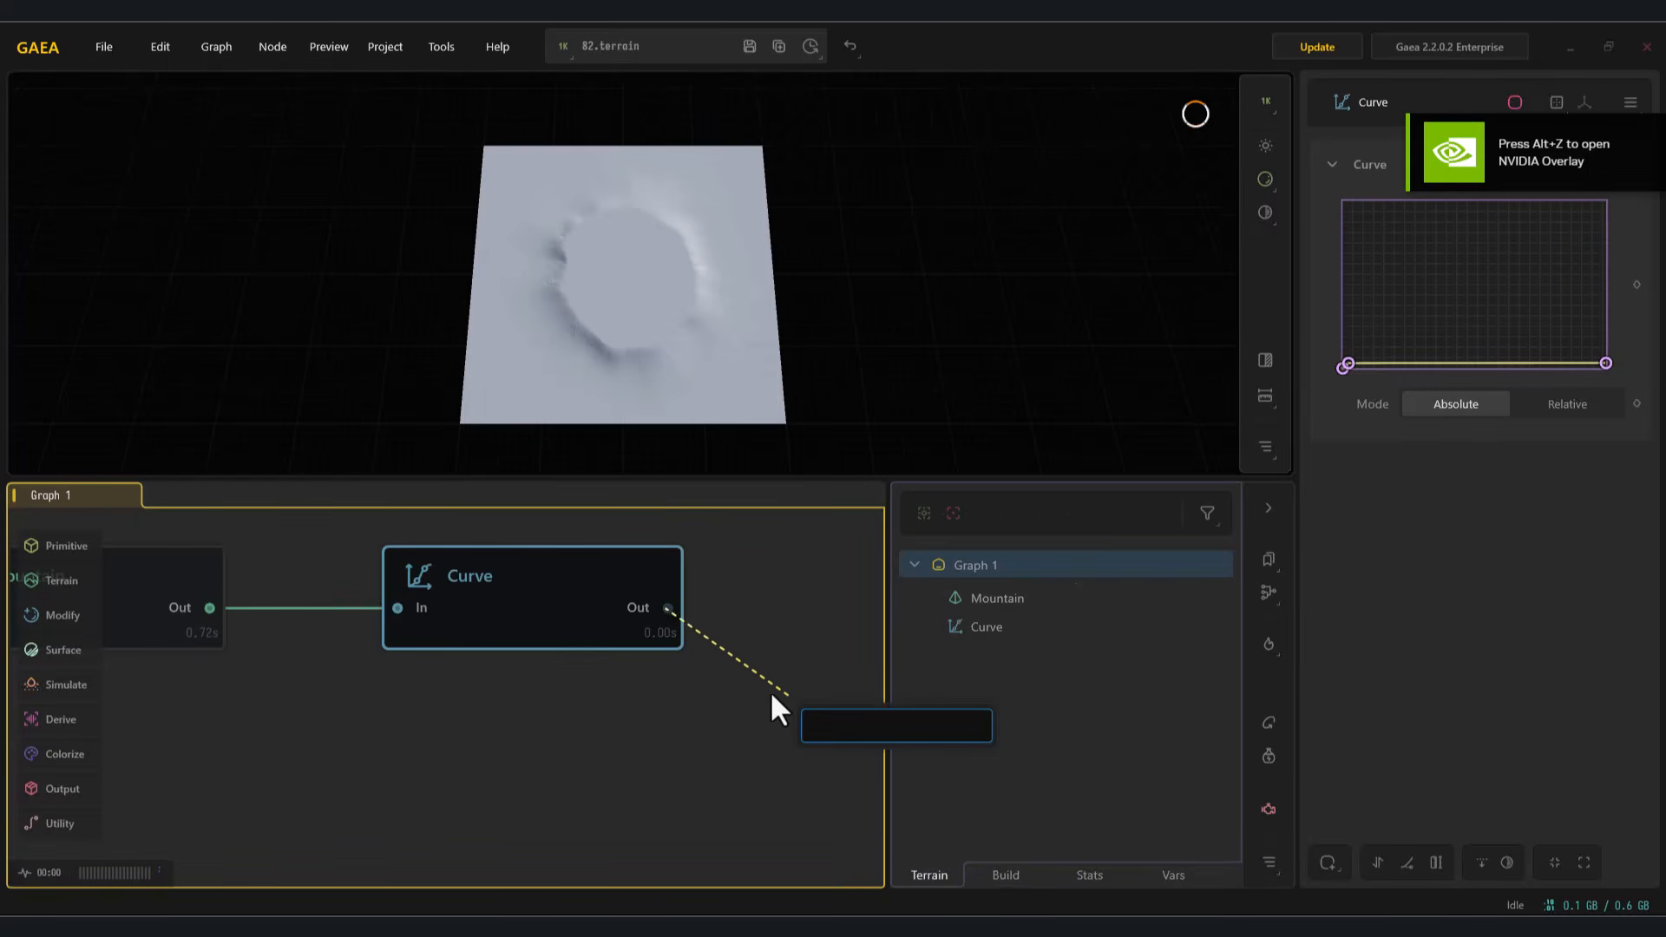
left_click(788, 663)
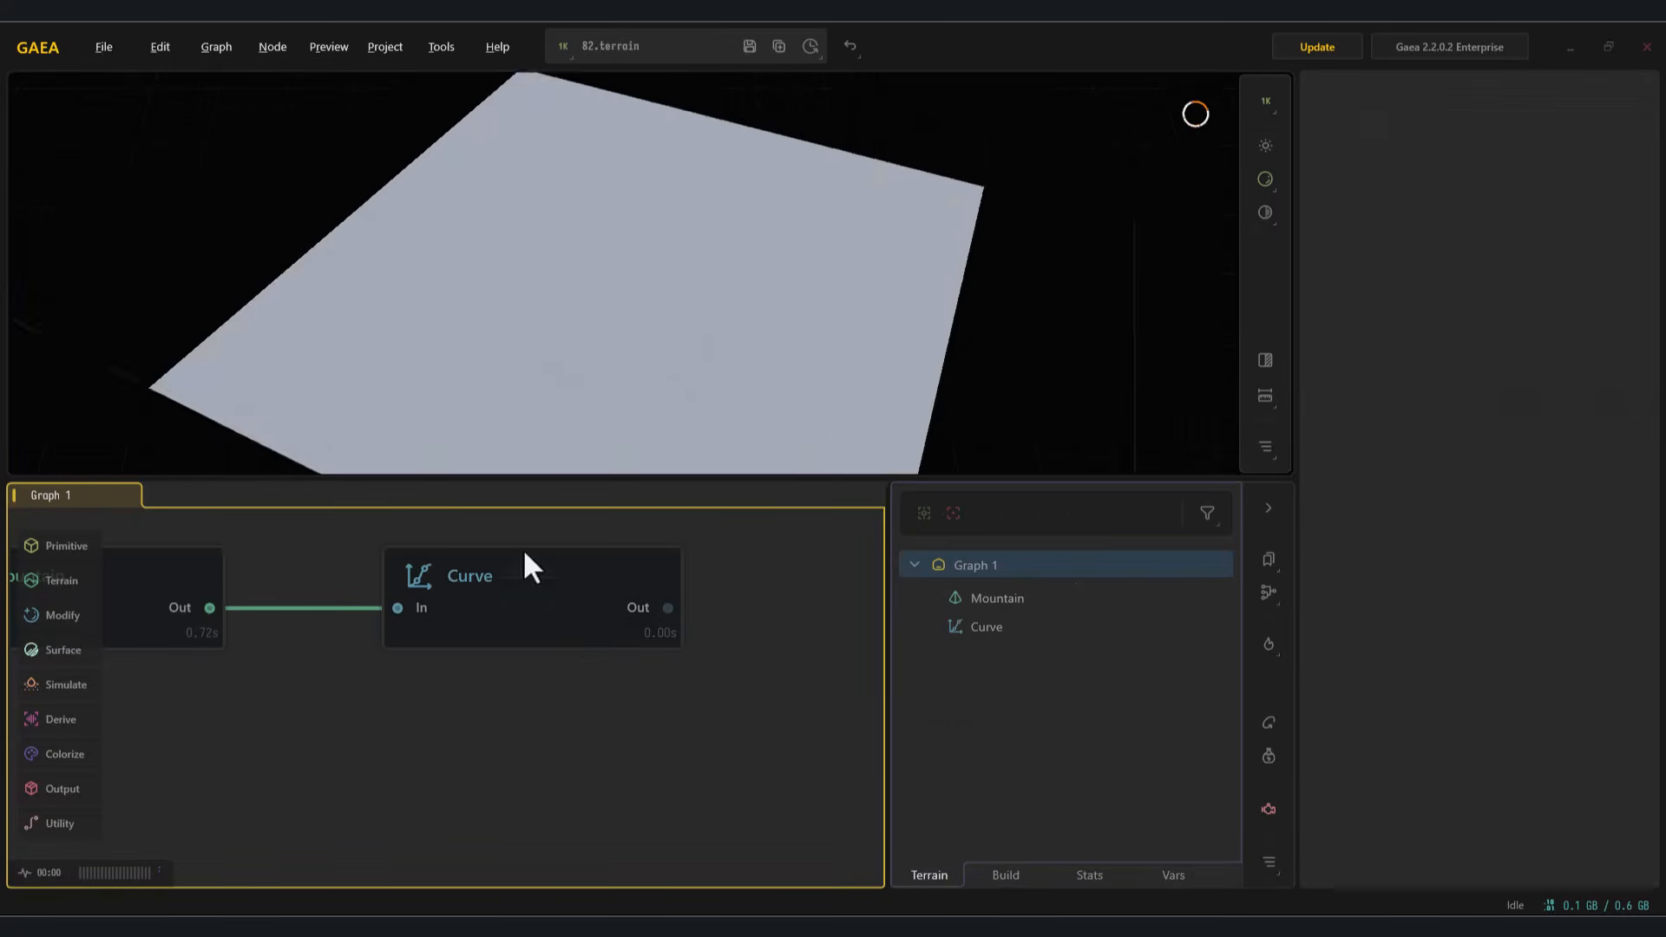
left_click(430, 590)
left_click_drag(455, 586, 639, 659)
type("ga")
left_click(699, 731)
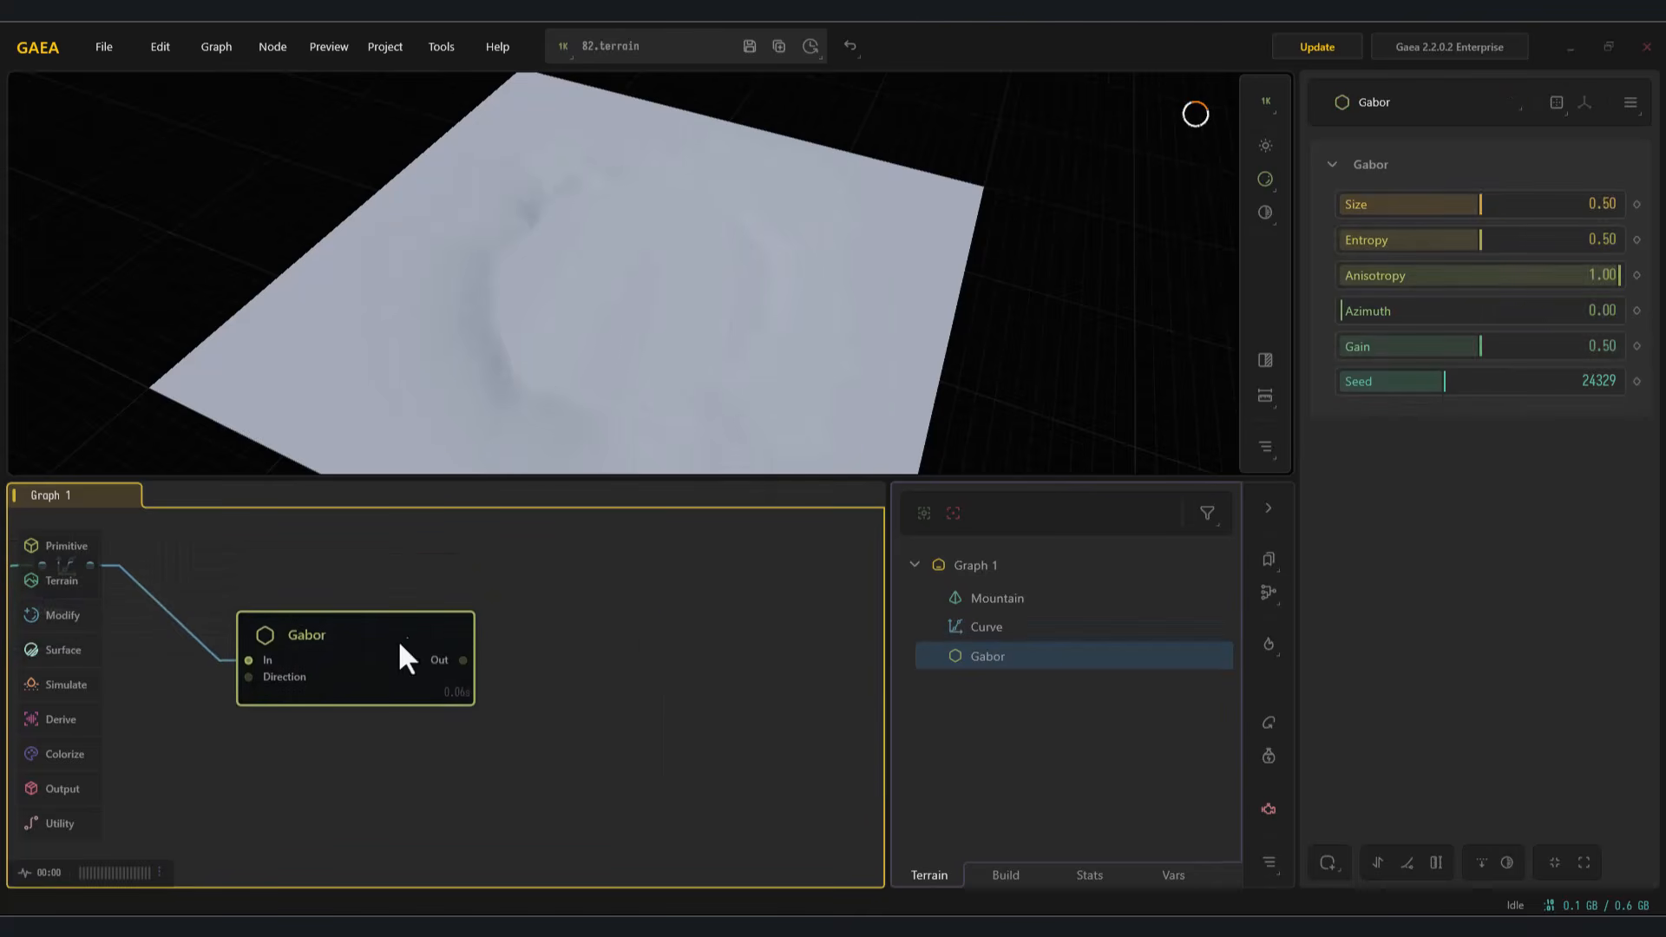
Step: Set the Gabor node's Size to 0.08, Entropy to 0.89 and Anisotropy to 0.59
mouse_move(1534, 208)
left_mouse_down()
mouse_move(1364, 209)
mouse_move(1543, 239)
left_mouse_up()
left_click_drag(807, 335, 775, 303)
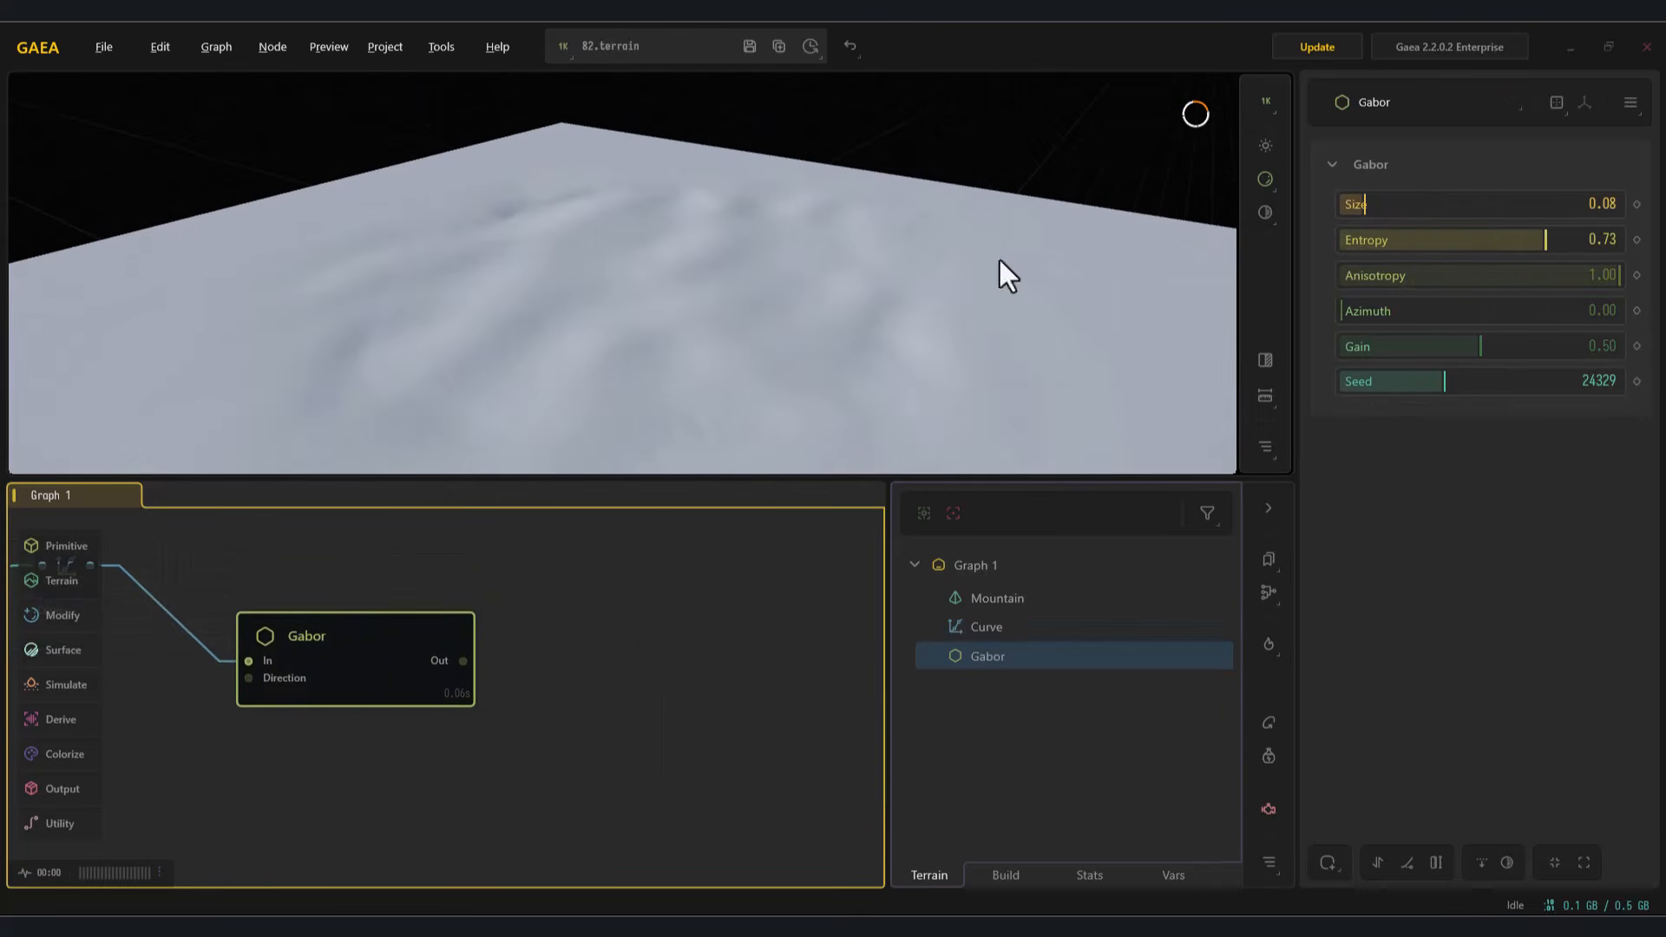
left_click_drag(1344, 206, 1364, 216)
left_click_drag(1458, 243, 1504, 283)
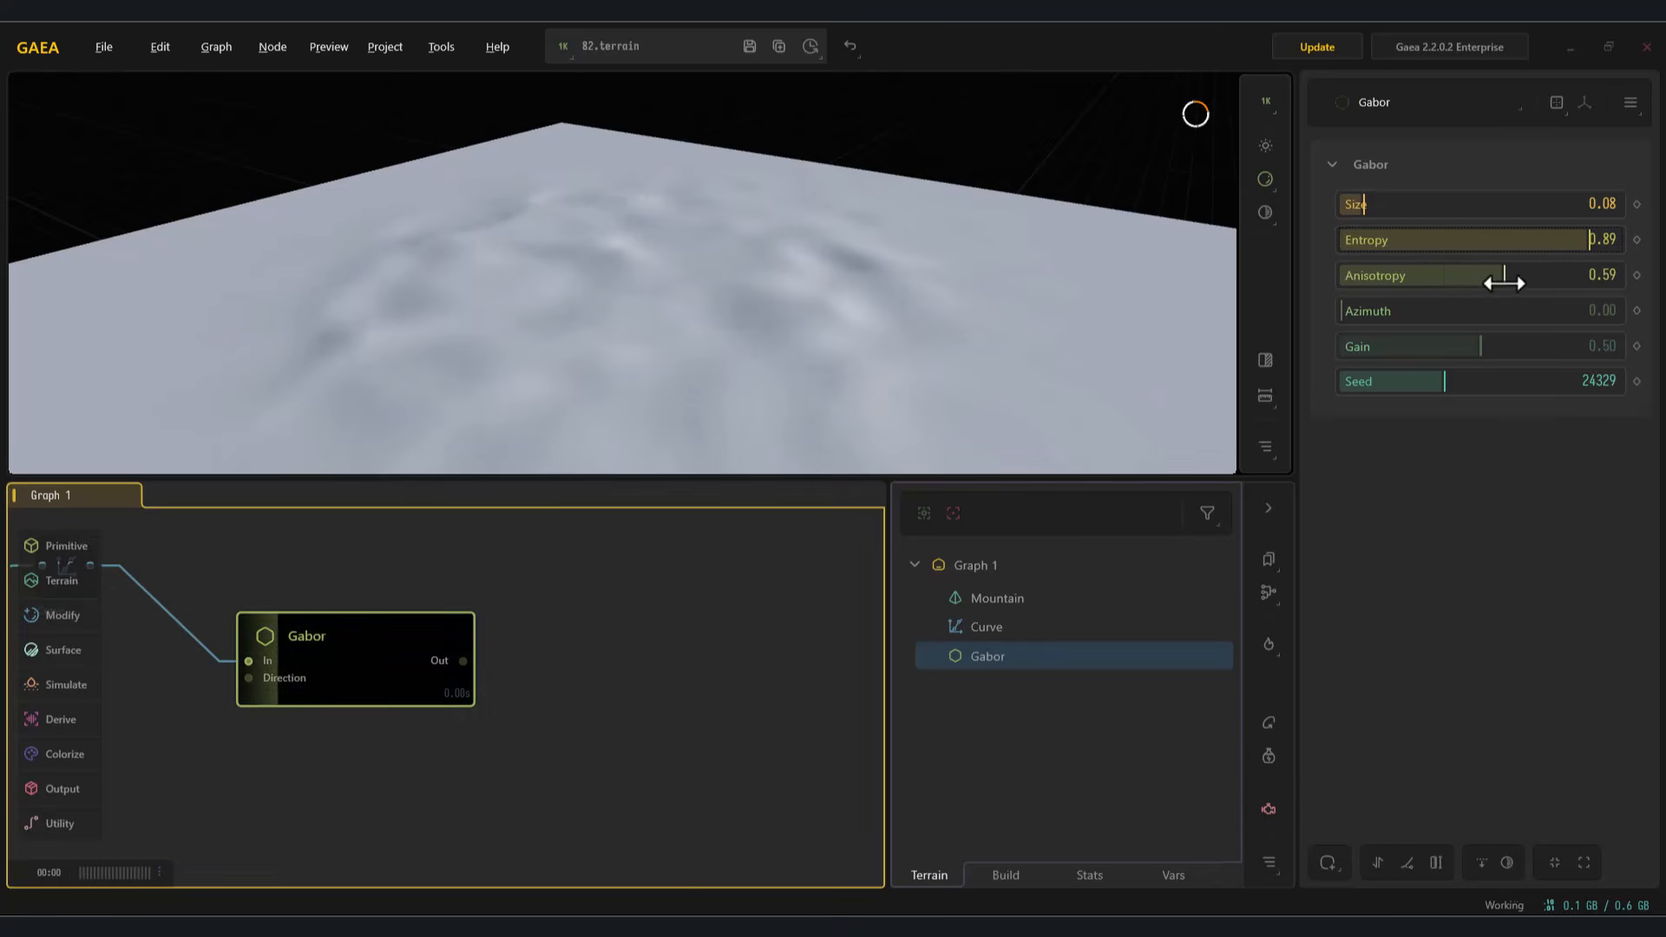
left_click_drag(849, 331, 696, 252)
scroll(696, 260, "down", 5)
scroll(697, 288, "up", 5)
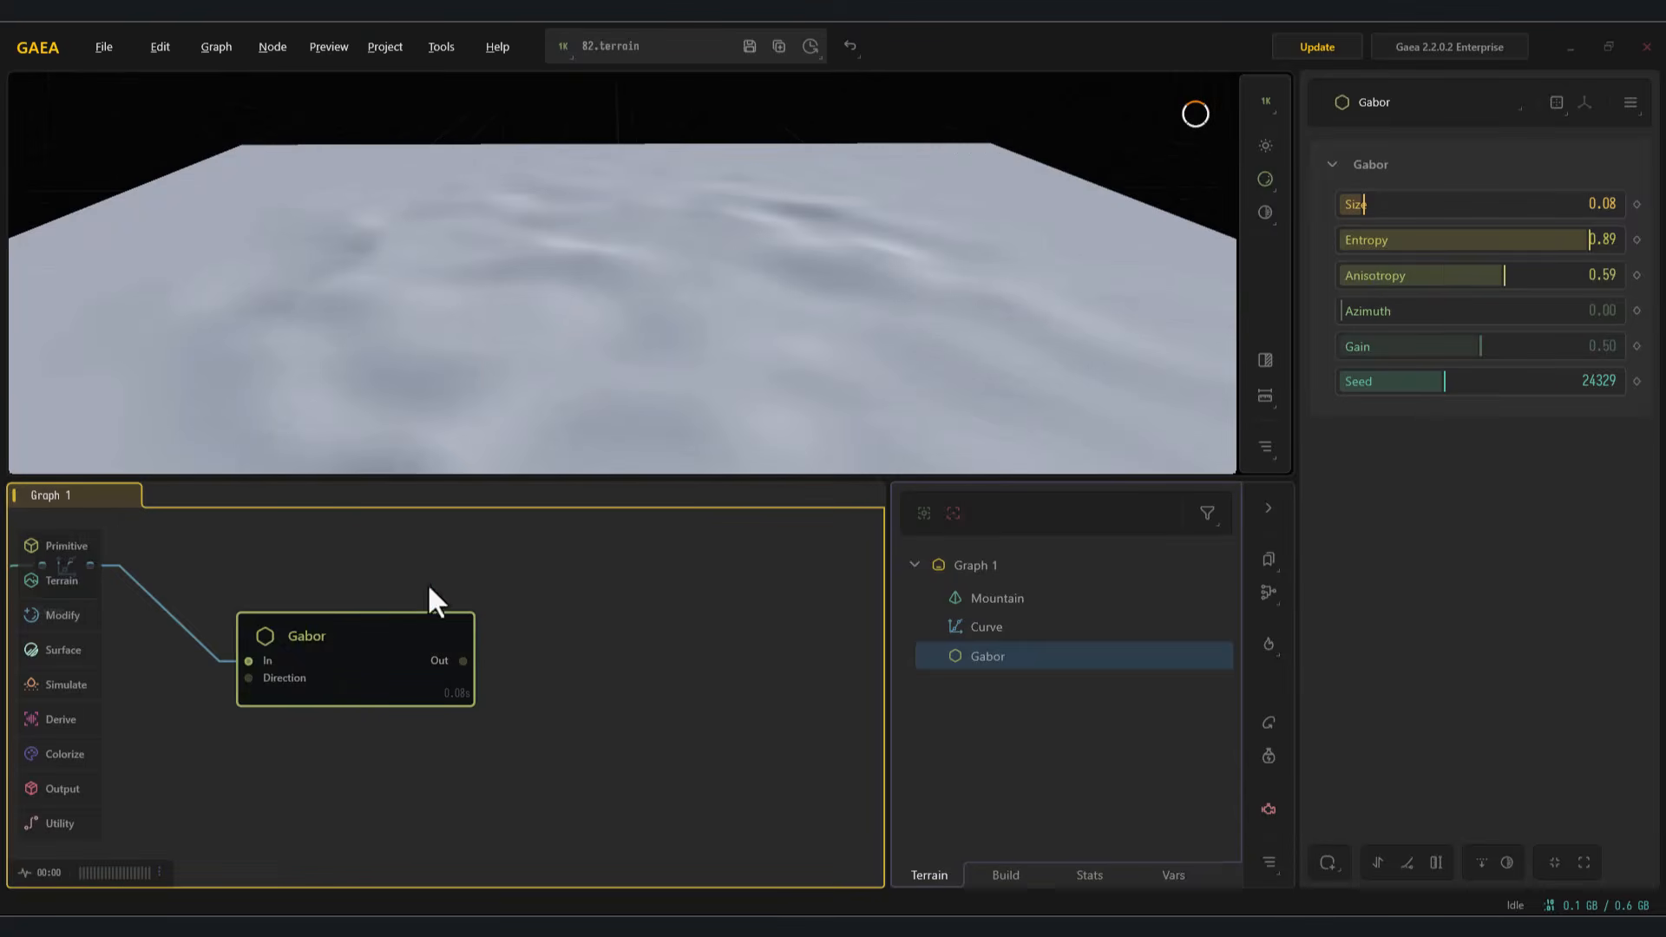
Step: Raise the Curve node's middle and end points slightly and return to the Gabor node's preview
scroll(767, 304, "down", 4)
left_click(306, 590)
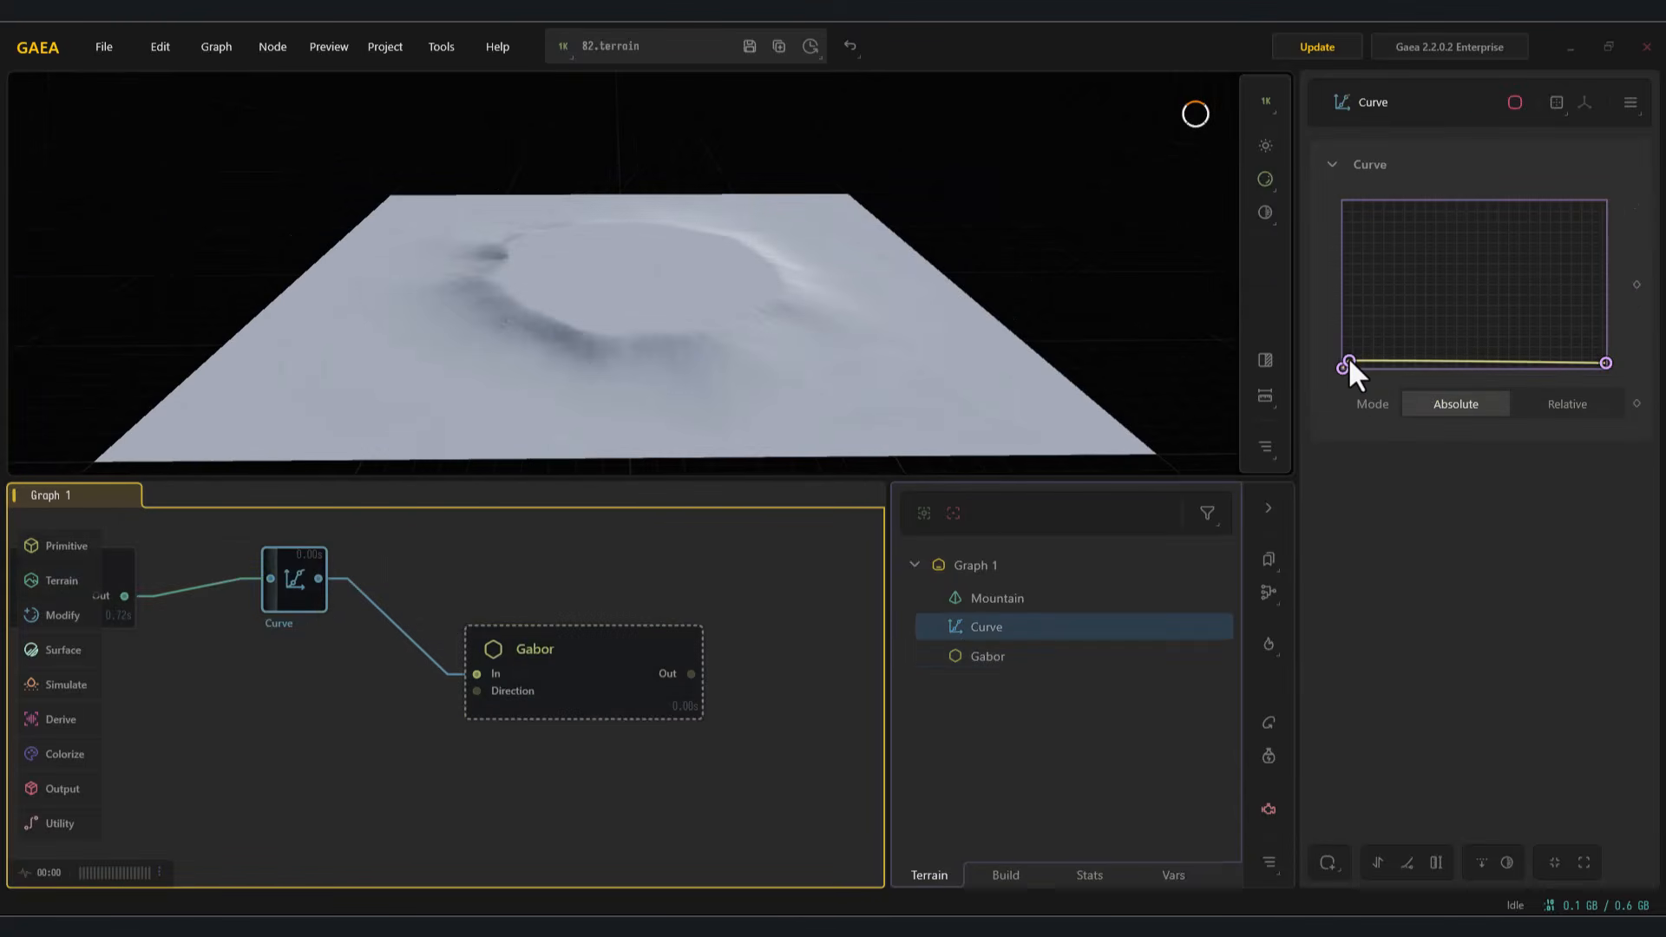
left_click_drag(1350, 362, 1353, 359)
left_click_drag(1606, 363, 1602, 354)
left_click(590, 682)
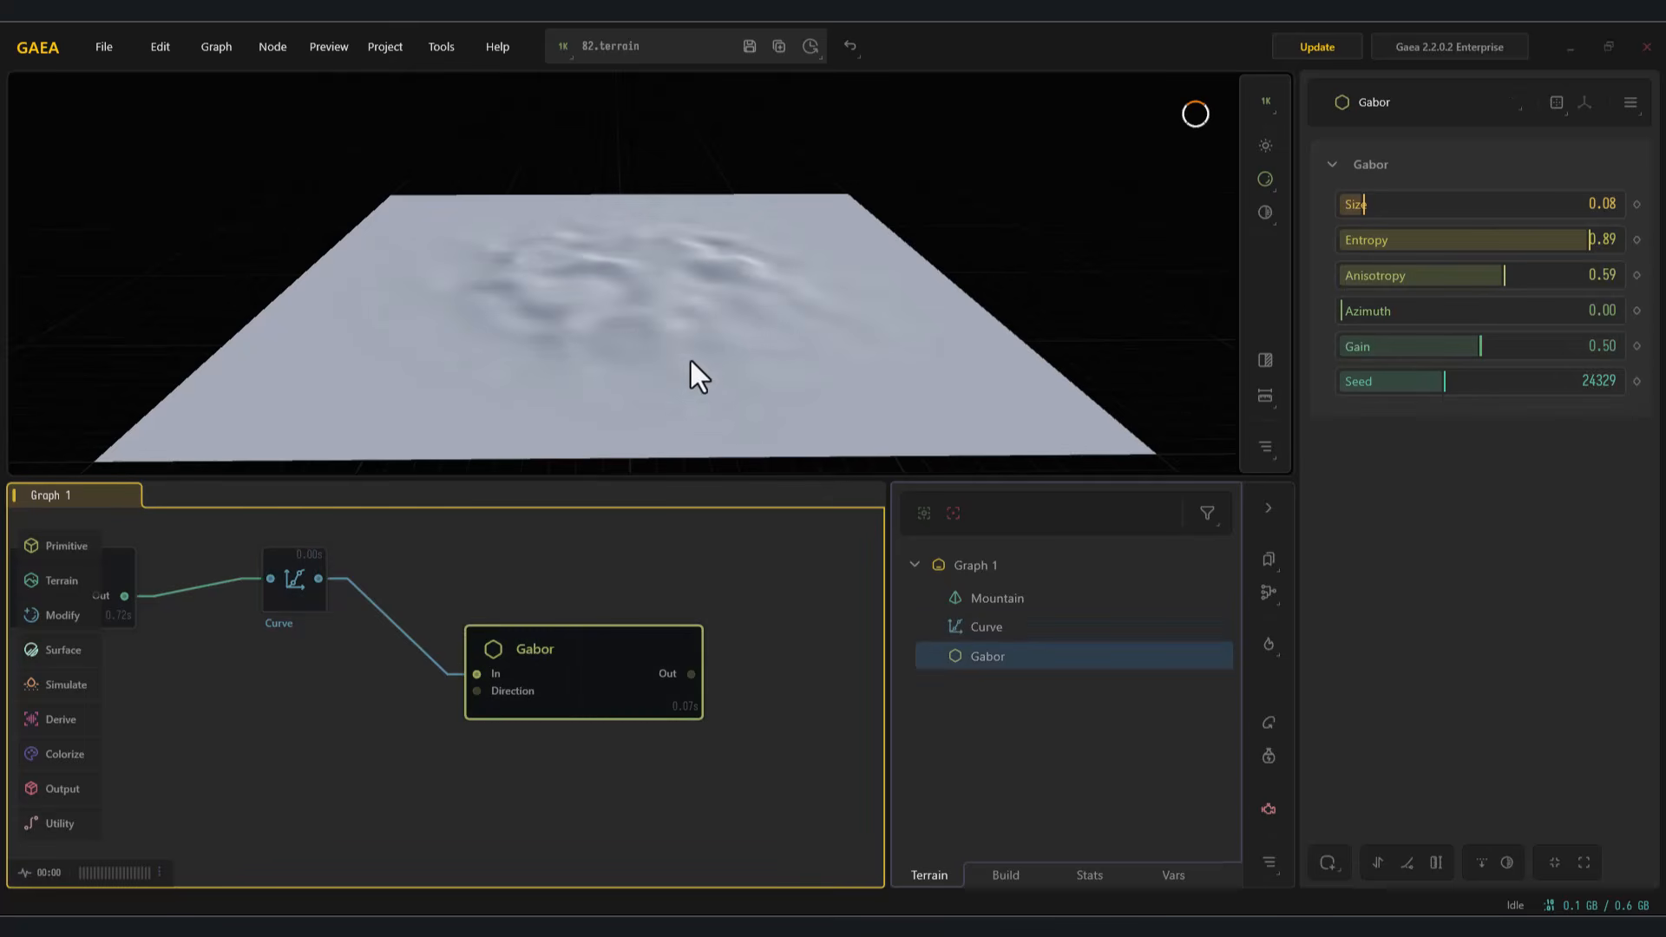
Step: Set the Gabor node's Size to 0.12 and raise its Gain strongly
left_click_drag(692, 408, 701, 349)
mouse_move(1354, 203)
left_mouse_down()
mouse_move(1392, 209)
mouse_move(1377, 208)
left_mouse_up()
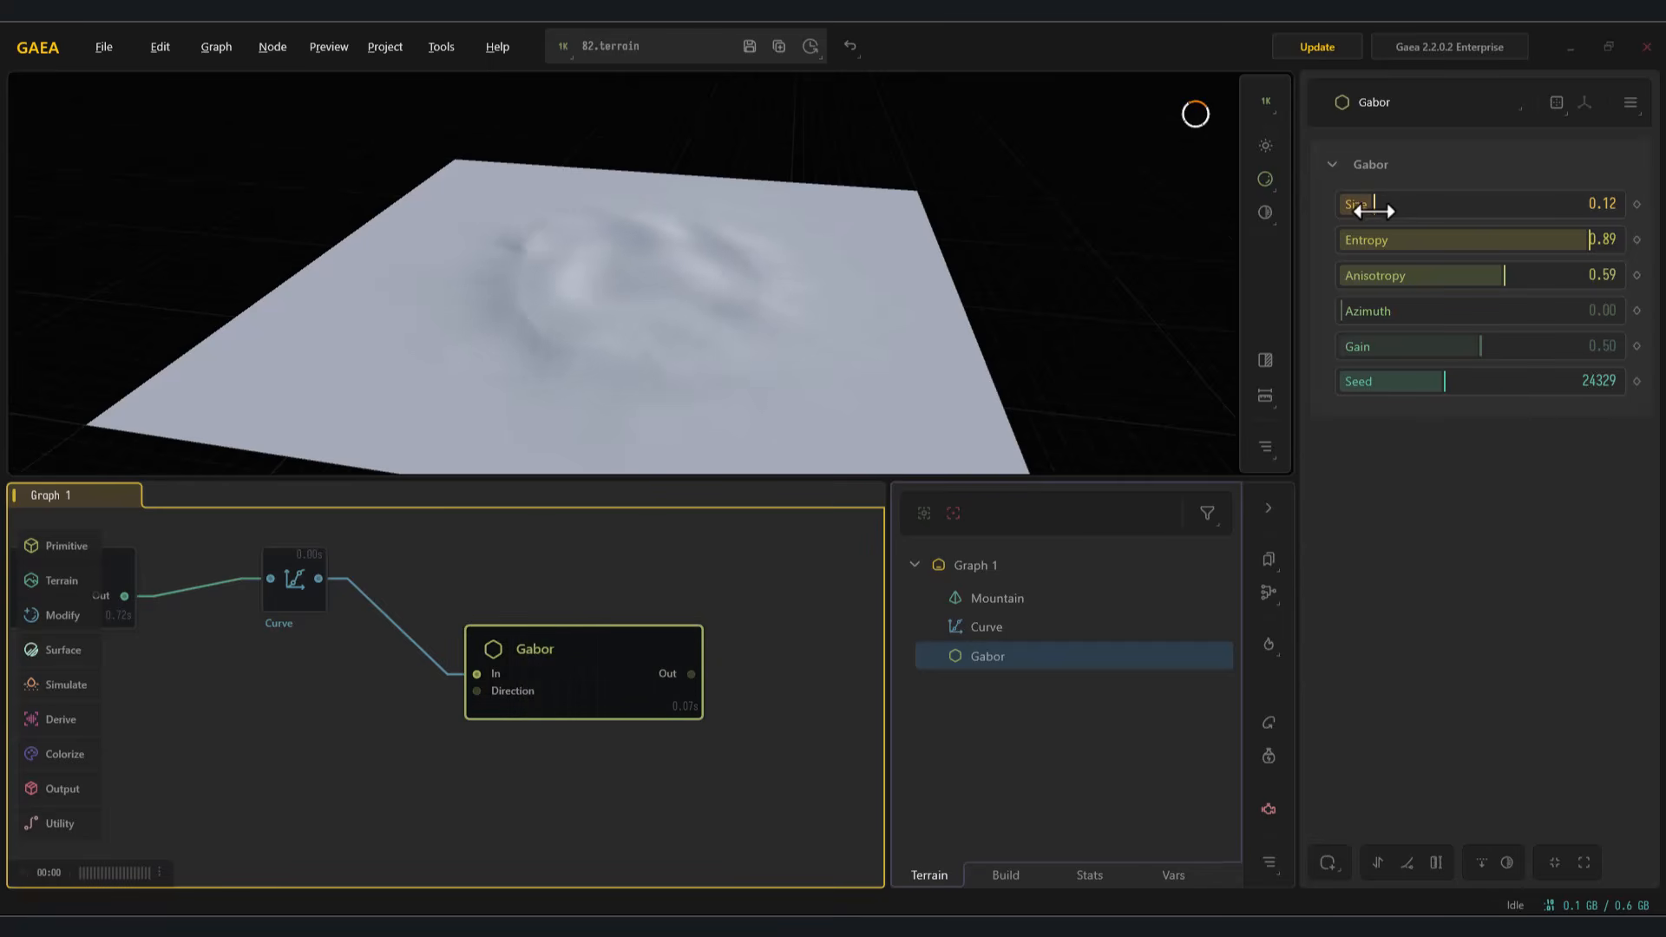
left_click_drag(655, 358, 421, 337)
left_click_drag(599, 689, 575, 679)
left_click_drag(688, 659, 543, 657)
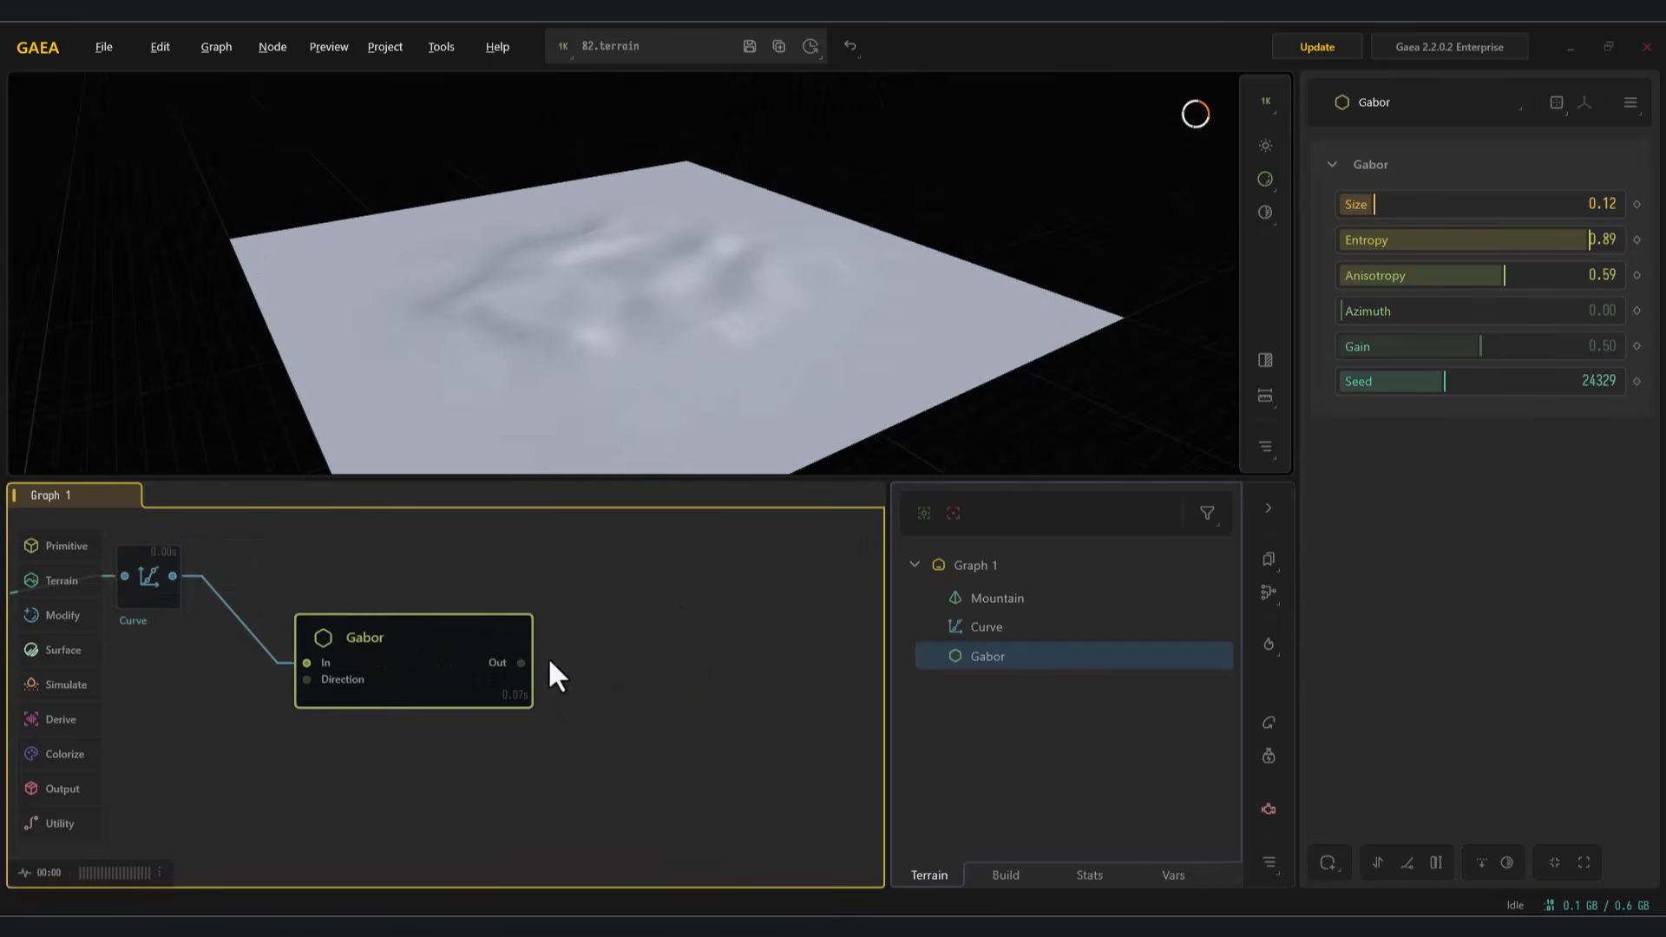
left_click_drag(686, 622, 685, 622)
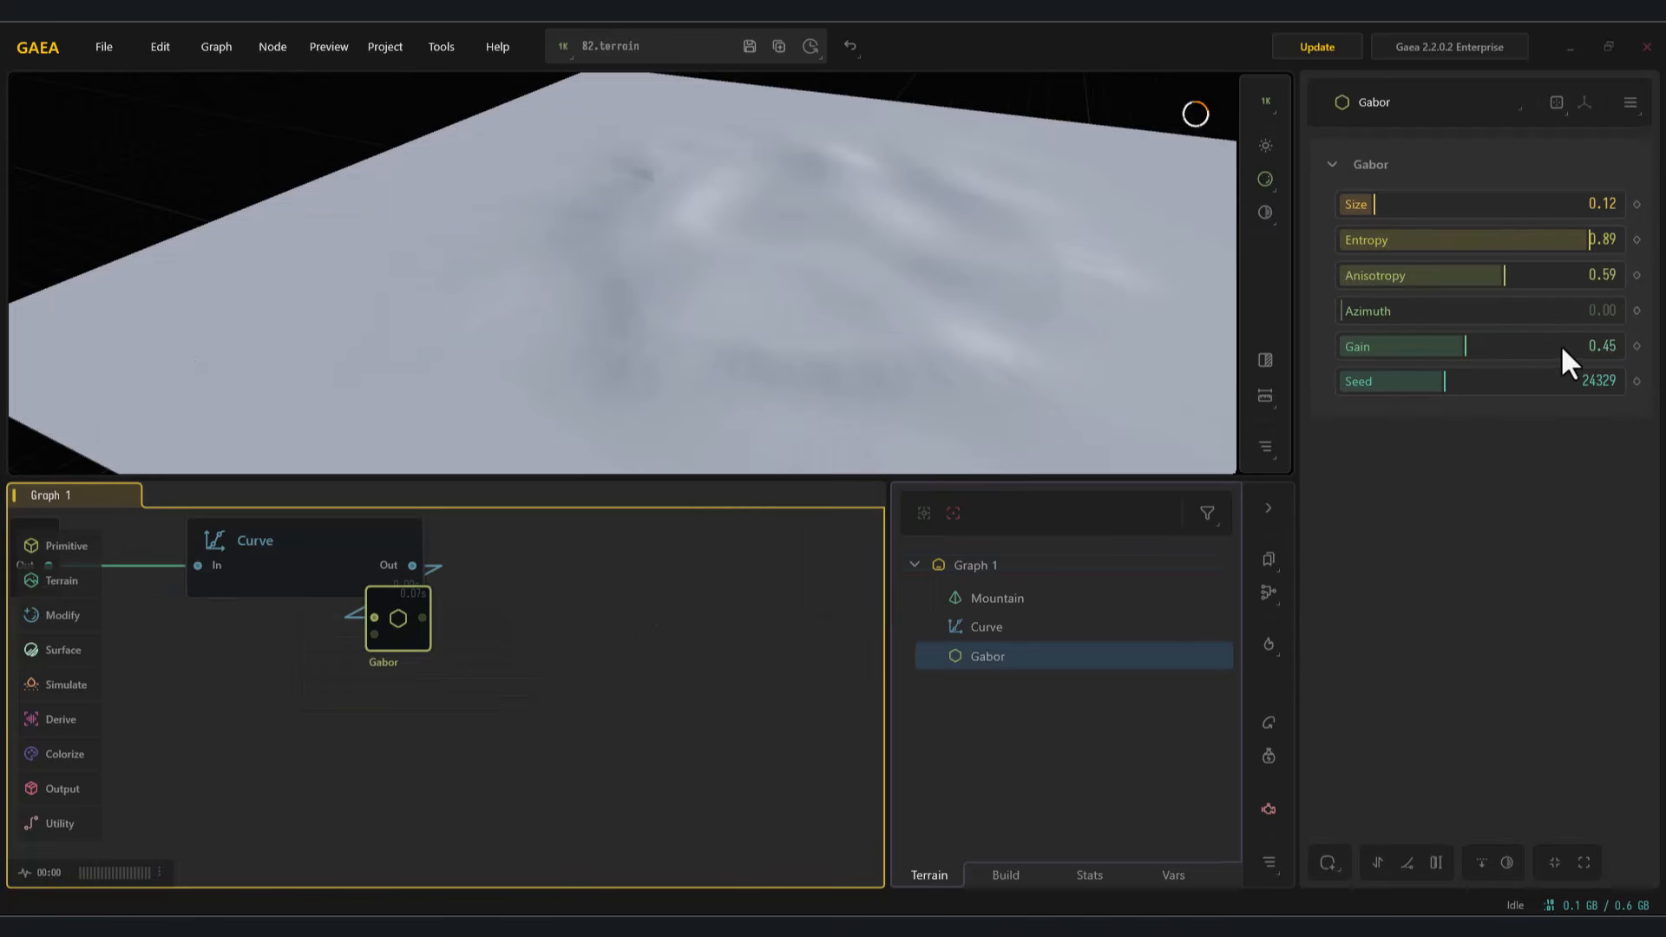
left_click_drag(1550, 347, 1597, 352)
Step: Add an Adjust node after the Gabor node and set its Clip range to 0.00–0.01
left_click_drag(399, 645, 552, 591)
middle_click_drag(607, 609, 464, 658)
left_click_drag(431, 613, 623, 641)
type("ad")
key("Return")
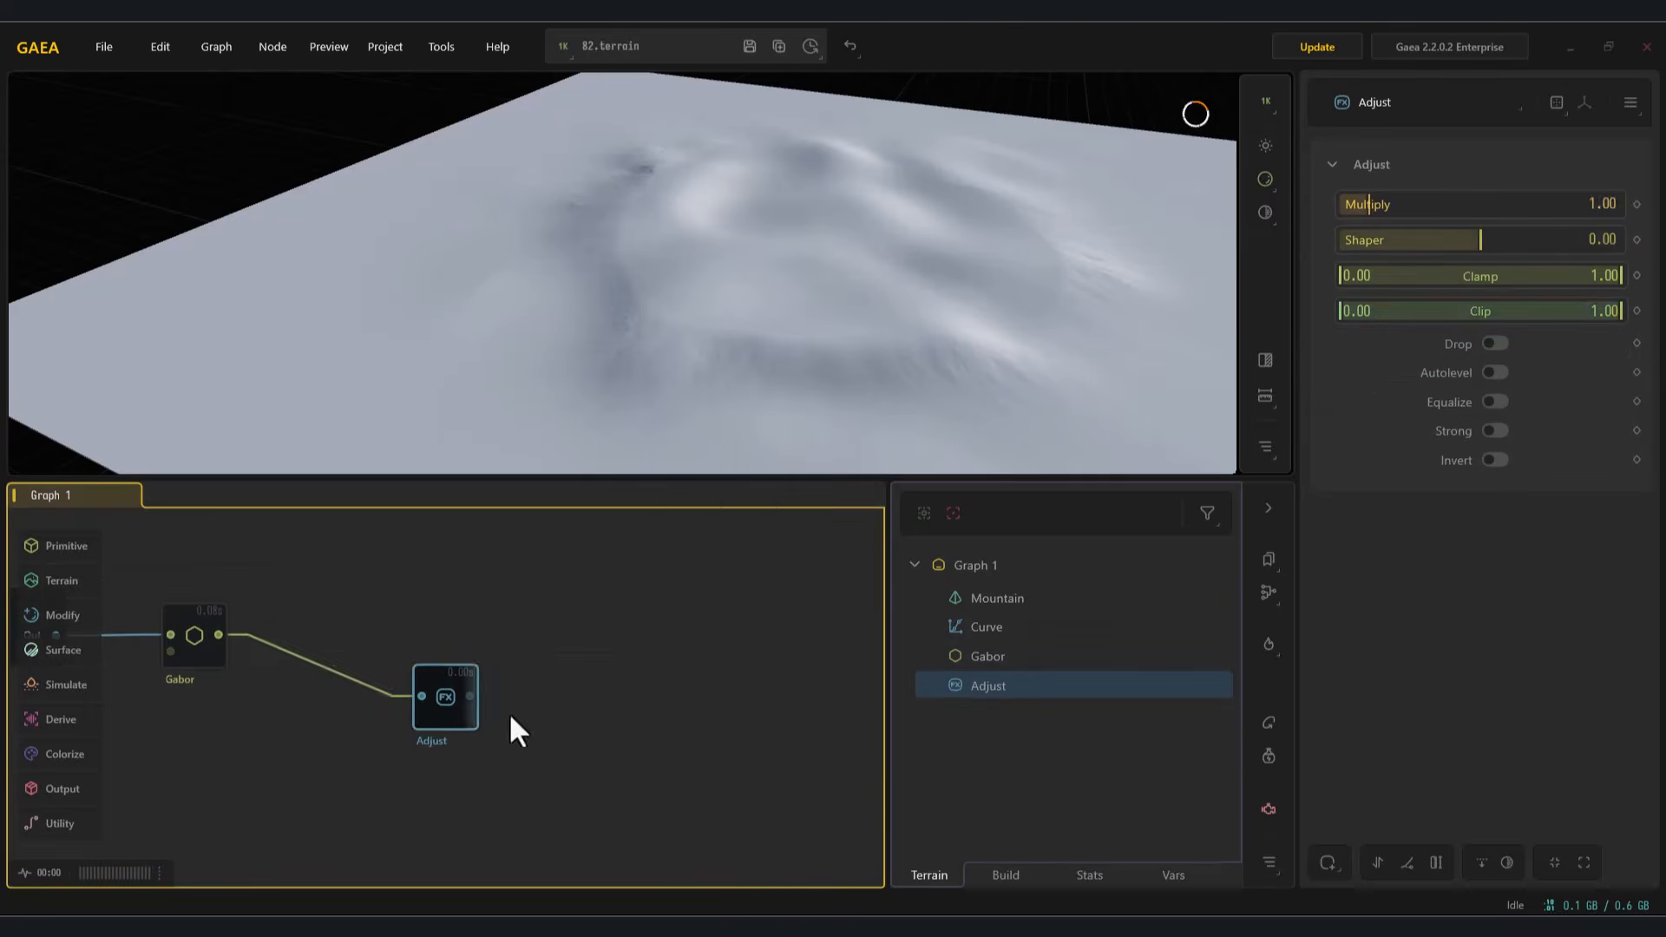
left_click_drag(1358, 334, 1343, 342)
Step: Add a Blur node after the Adjust node and reduce its Radius to about 0.00
left_click_drag(363, 636, 491, 658)
type("fb")
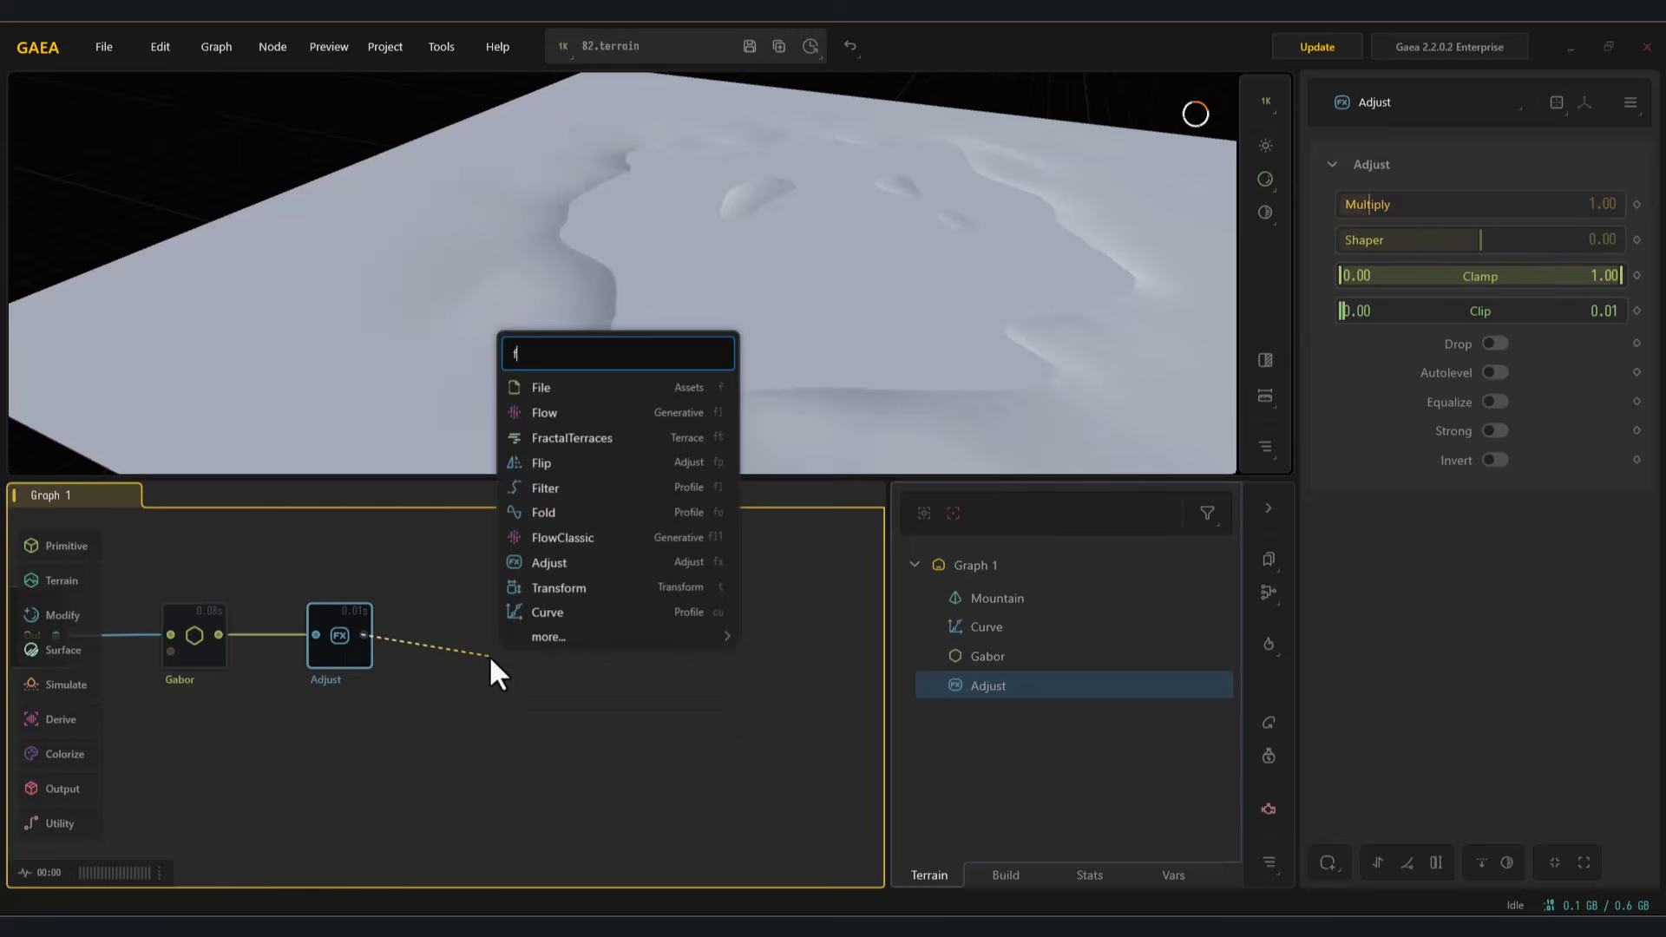
key("BackSpace")
key("BackSpace")
type("bl")
key("Return")
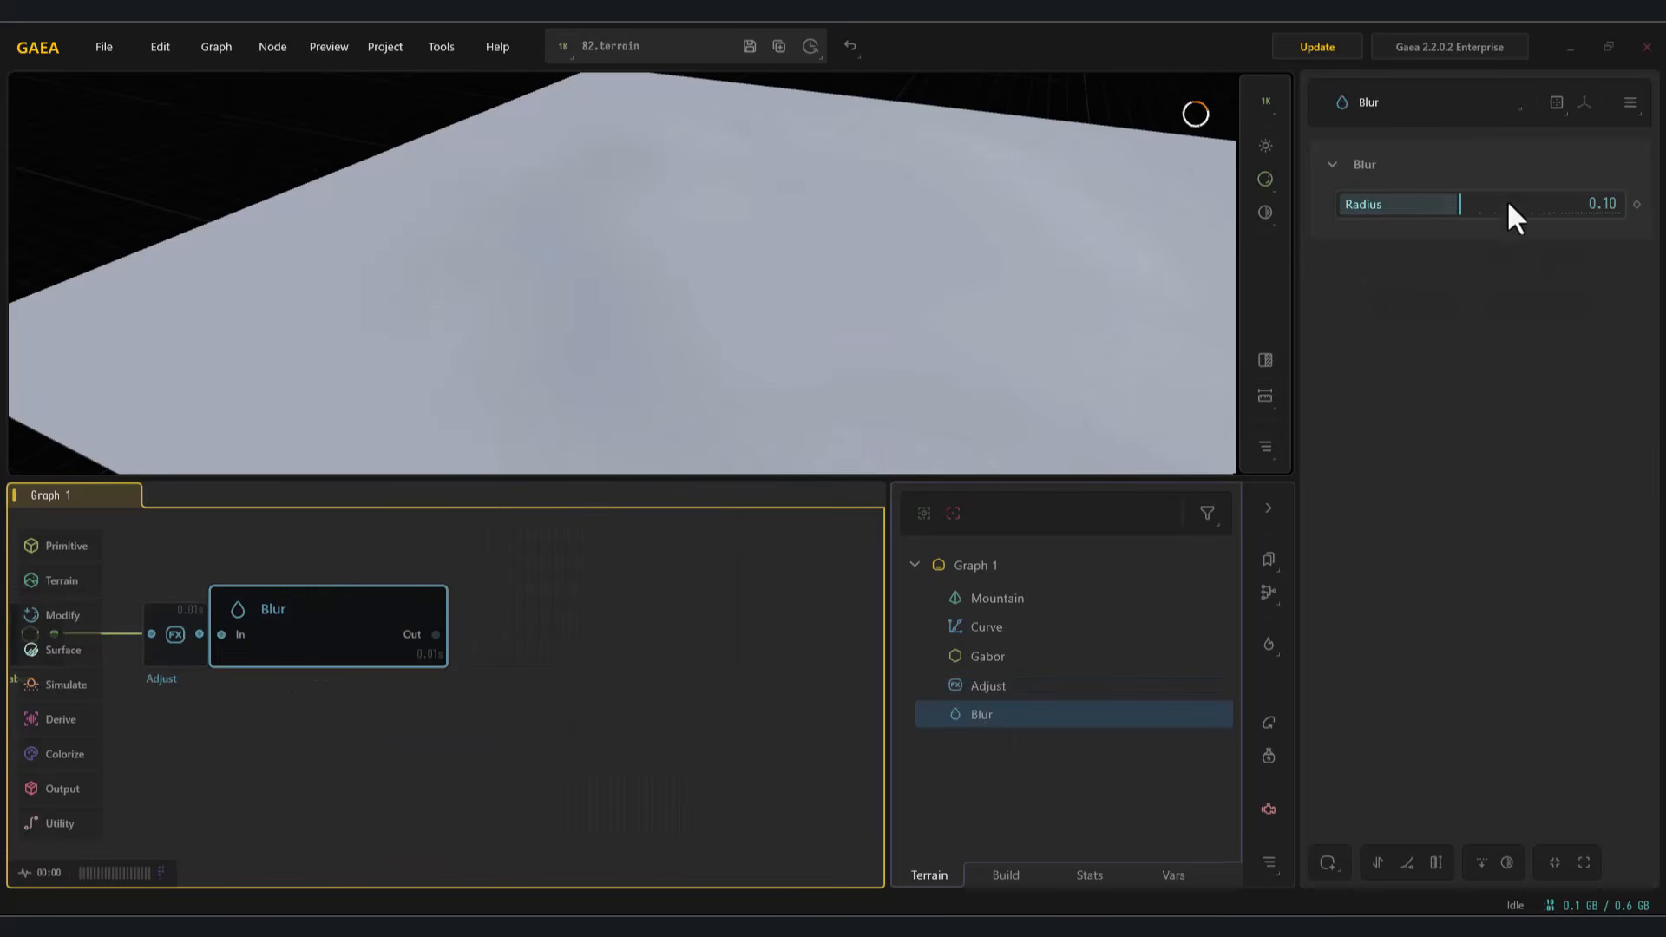
left_click_drag(1524, 215, 1346, 225)
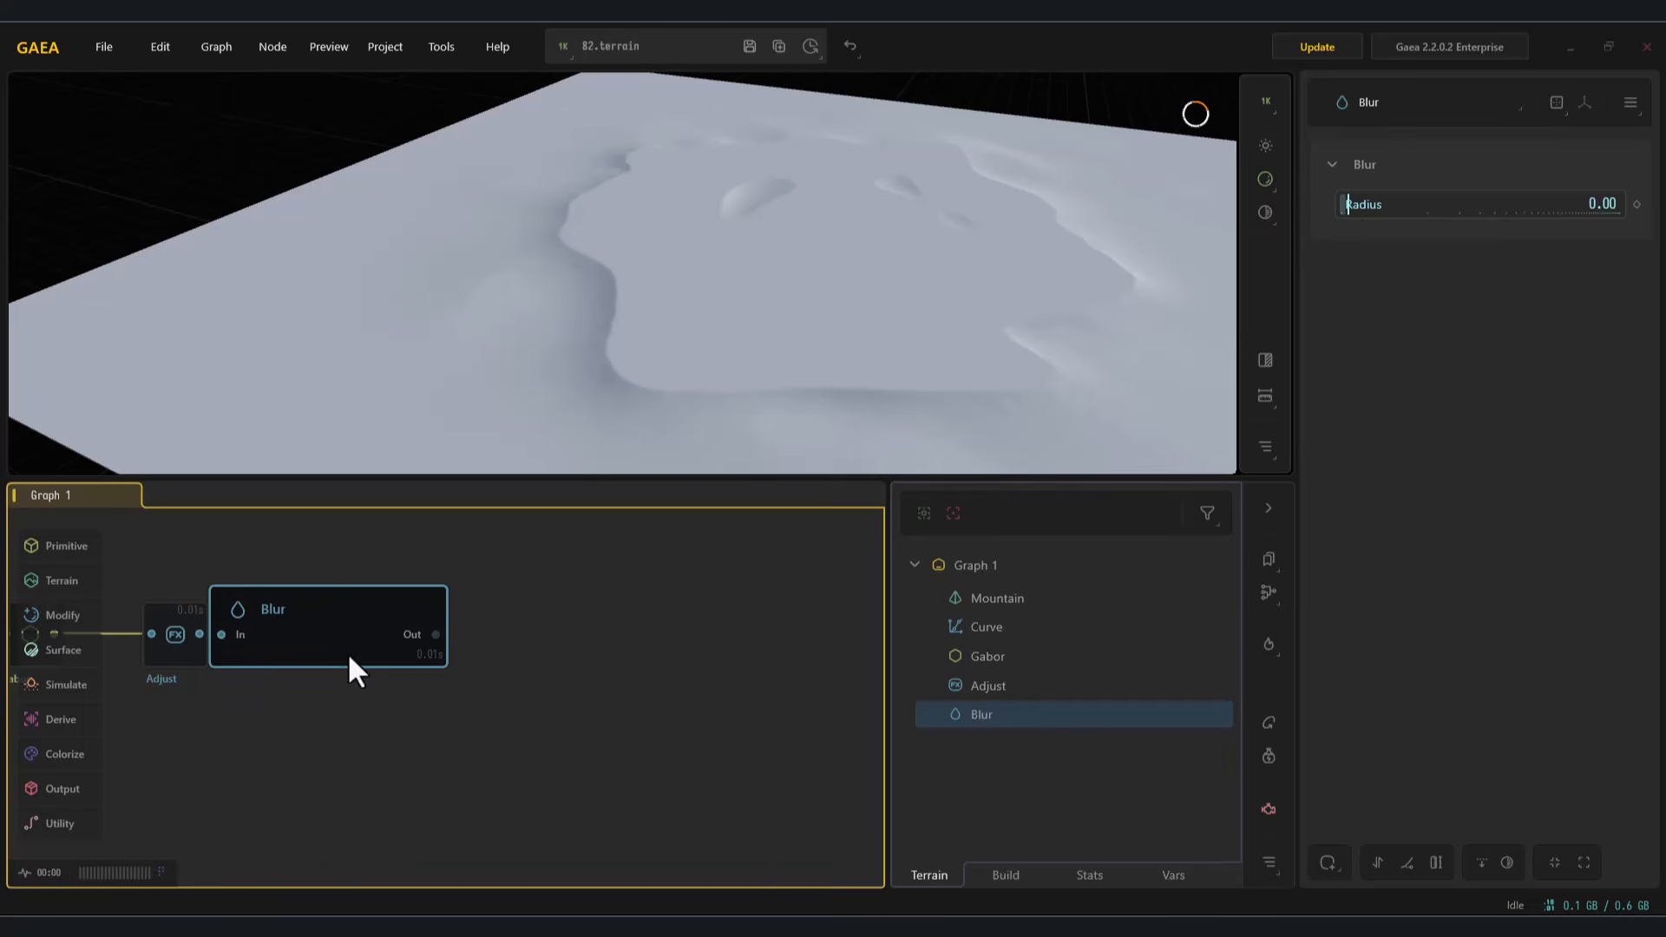
Step: Add a Perlin node after the Blur node with Gain 0.59 and Scale 0.70, and compare it with the Blur output
left_click_drag(502, 634, 689, 688)
type("per")
left_click(777, 452)
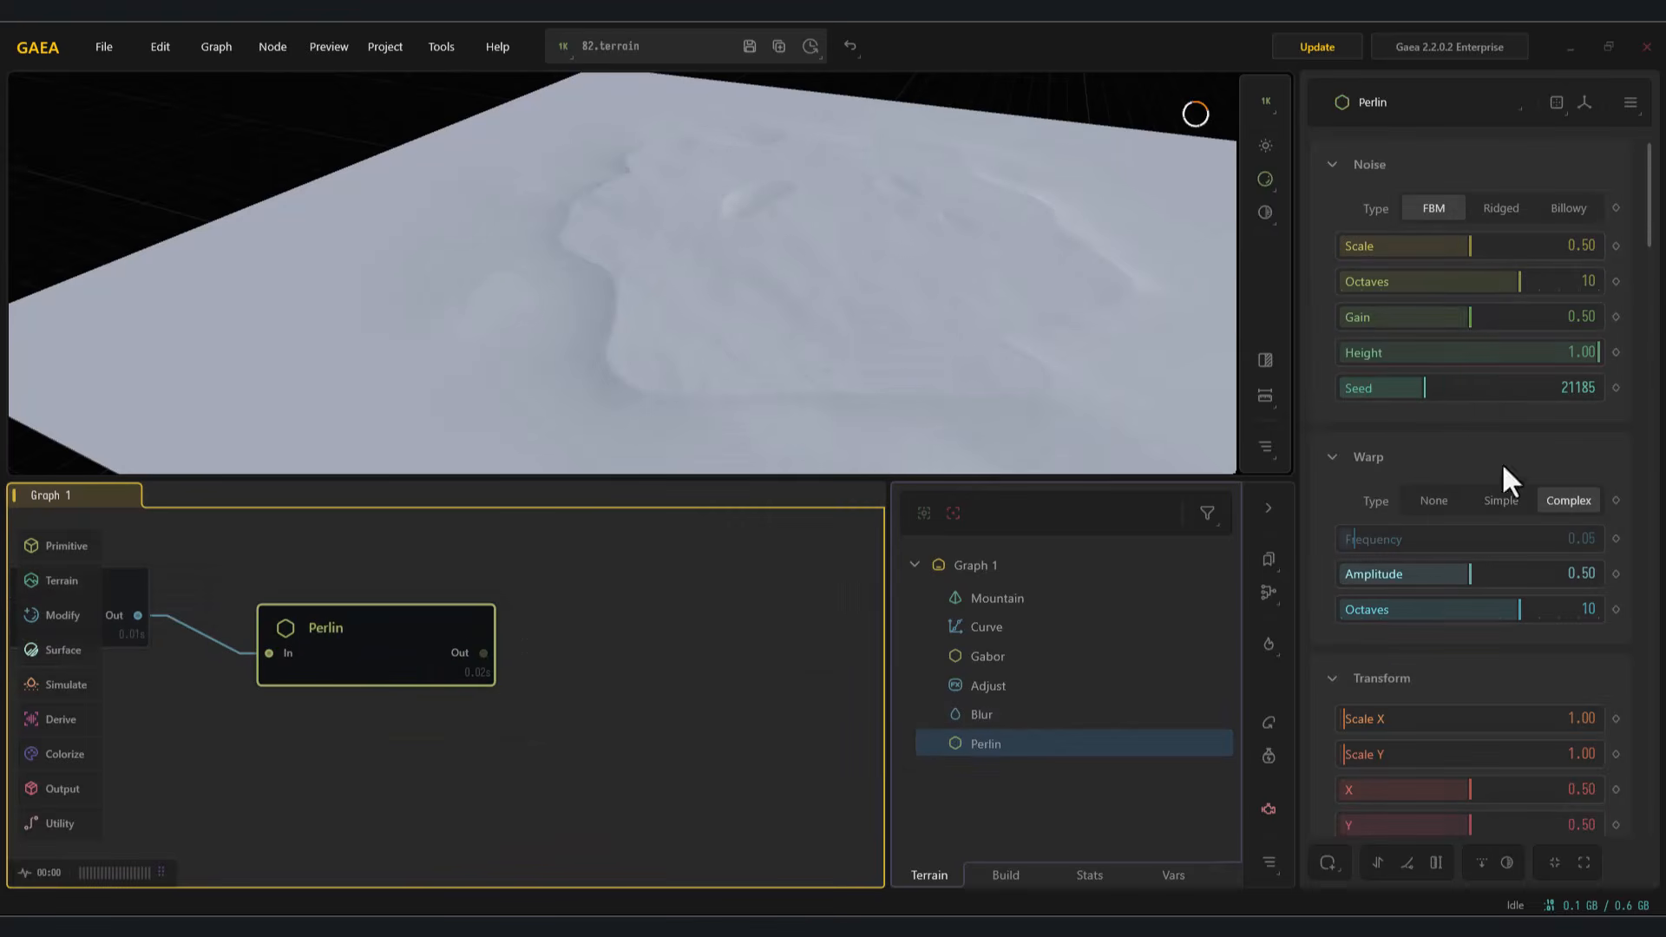
left_click_drag(1524, 311, 1492, 336)
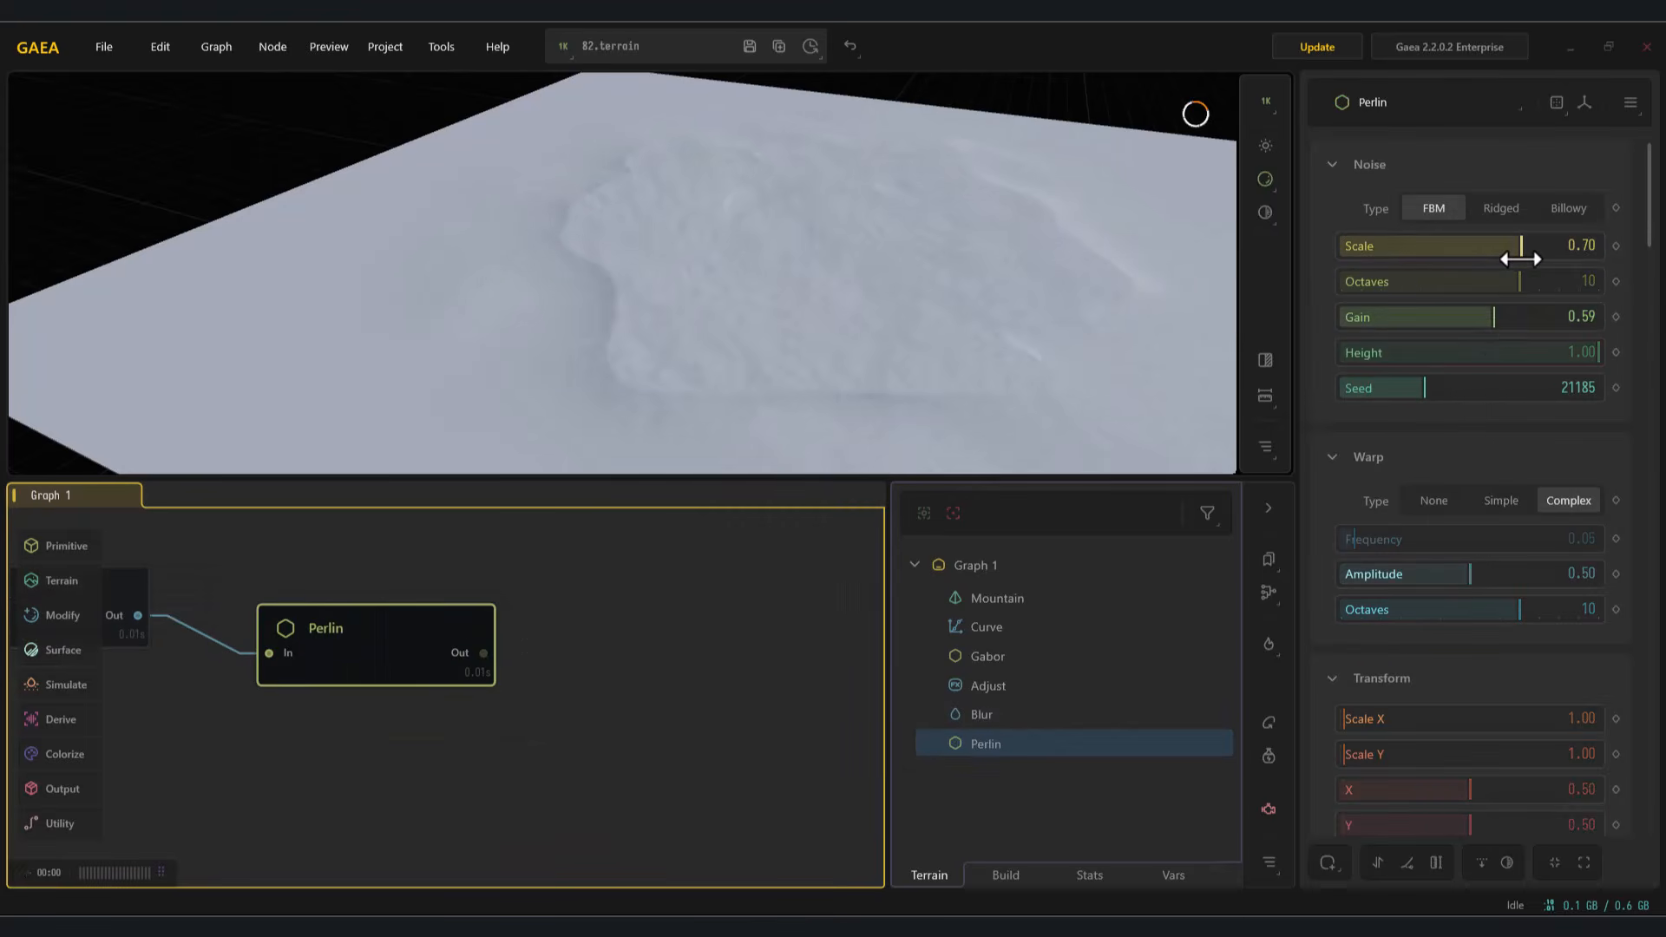
middle_click_drag(421, 644, 555, 644)
left_click(197, 607)
left_click(497, 658)
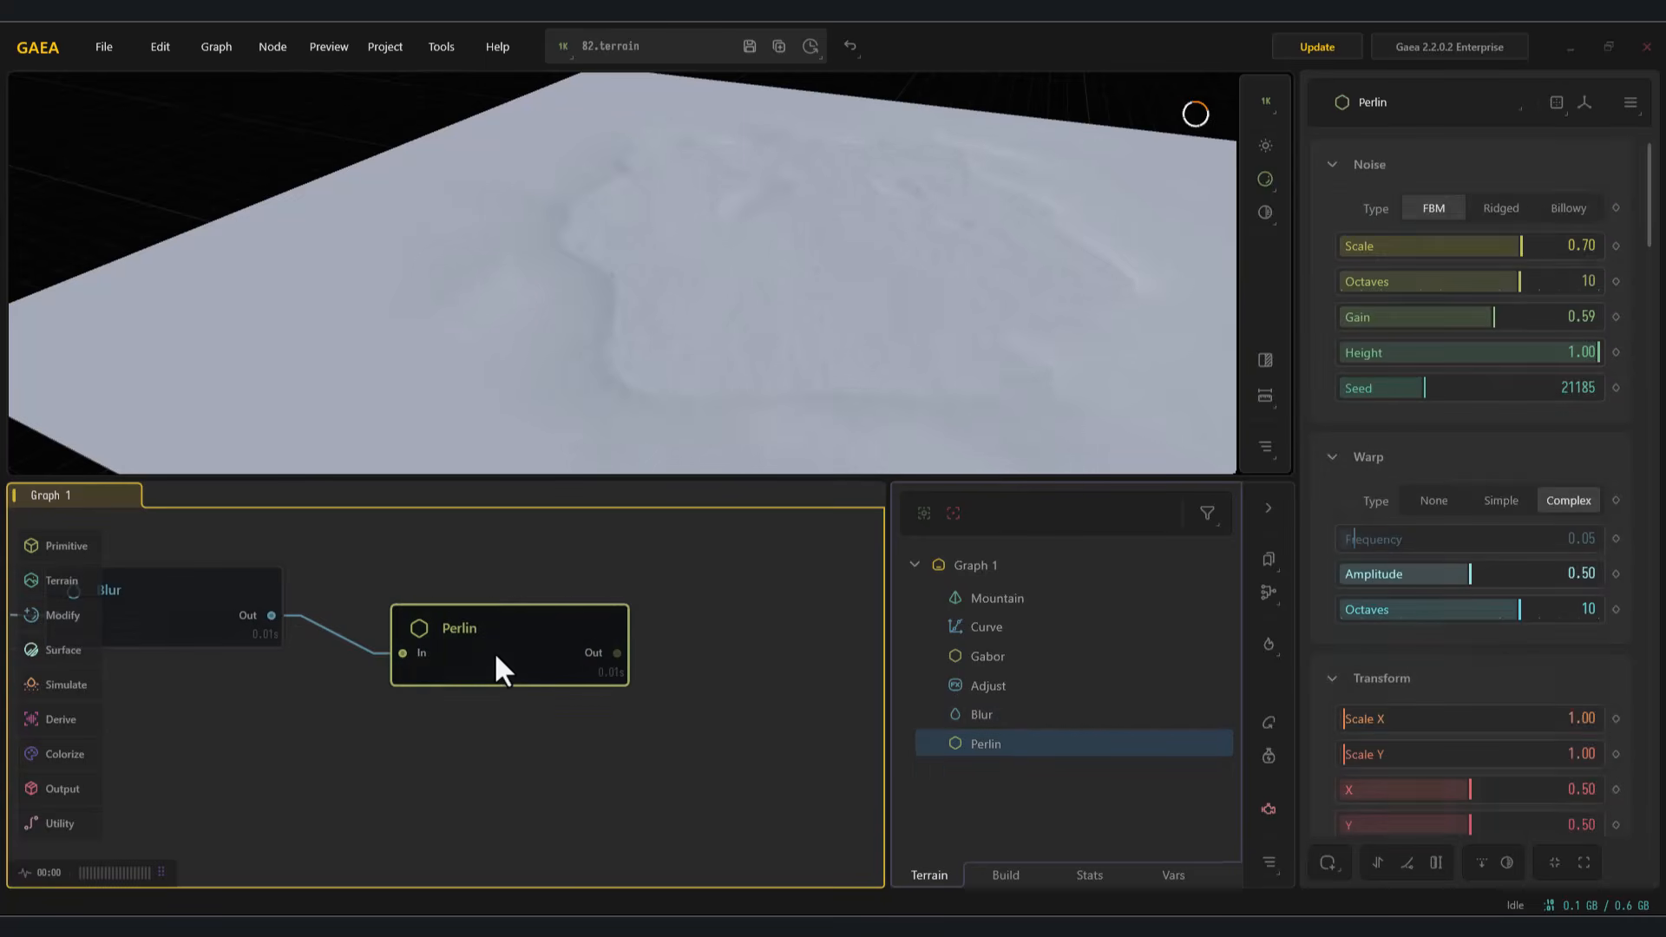
Step: Set the Perlin noise to Ridged with Scale 0.39, Octaves 9, Gain 0.63, Height 0.93, Seed 27815 and warp Amplitude 0.49
left_click(1512, 215)
left_click_drag(1512, 255, 1391, 293)
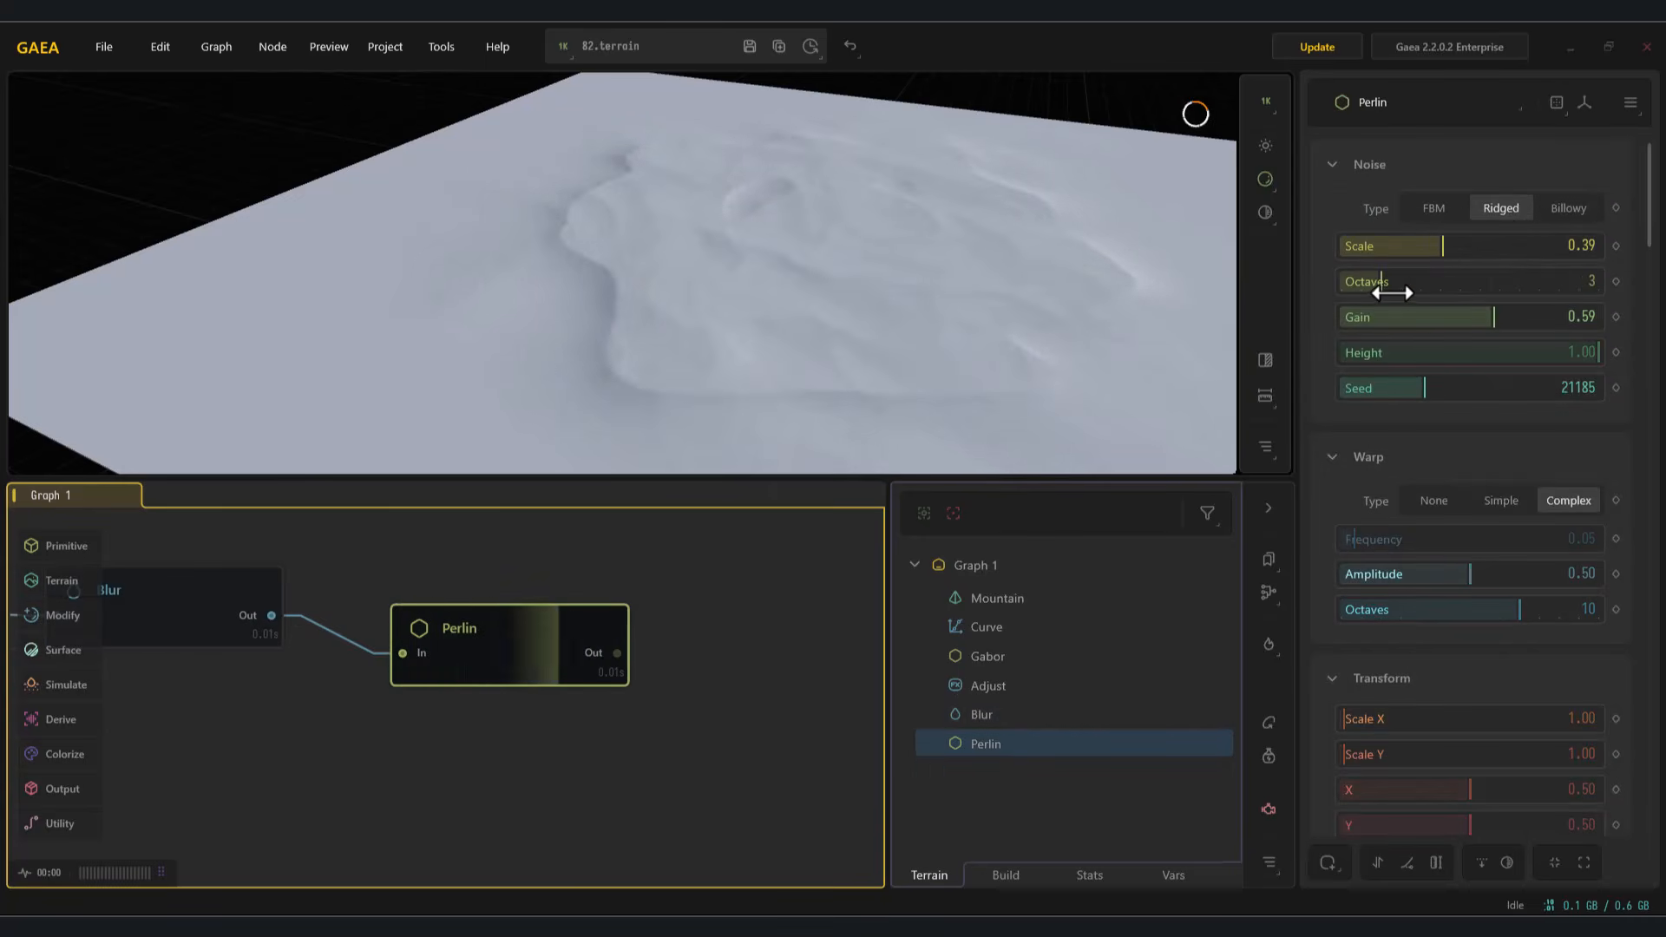
left_click_drag(1514, 319, 1579, 360)
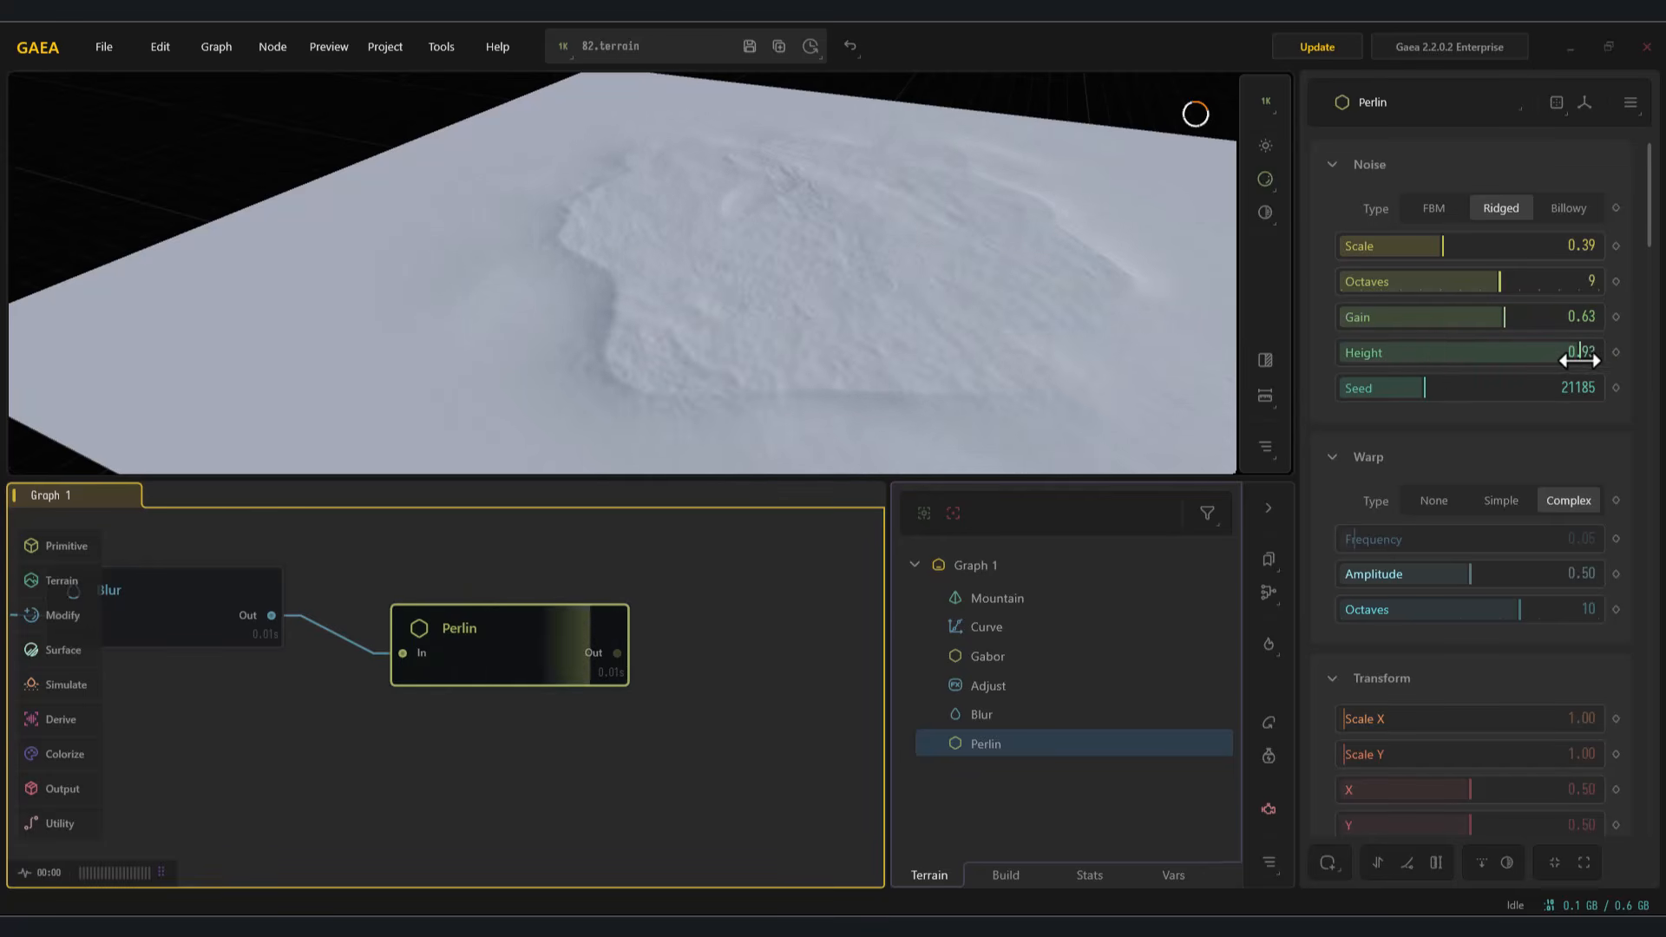
left_click_drag(1471, 573, 1523, 575)
left_click_drag(1395, 593, 1467, 575)
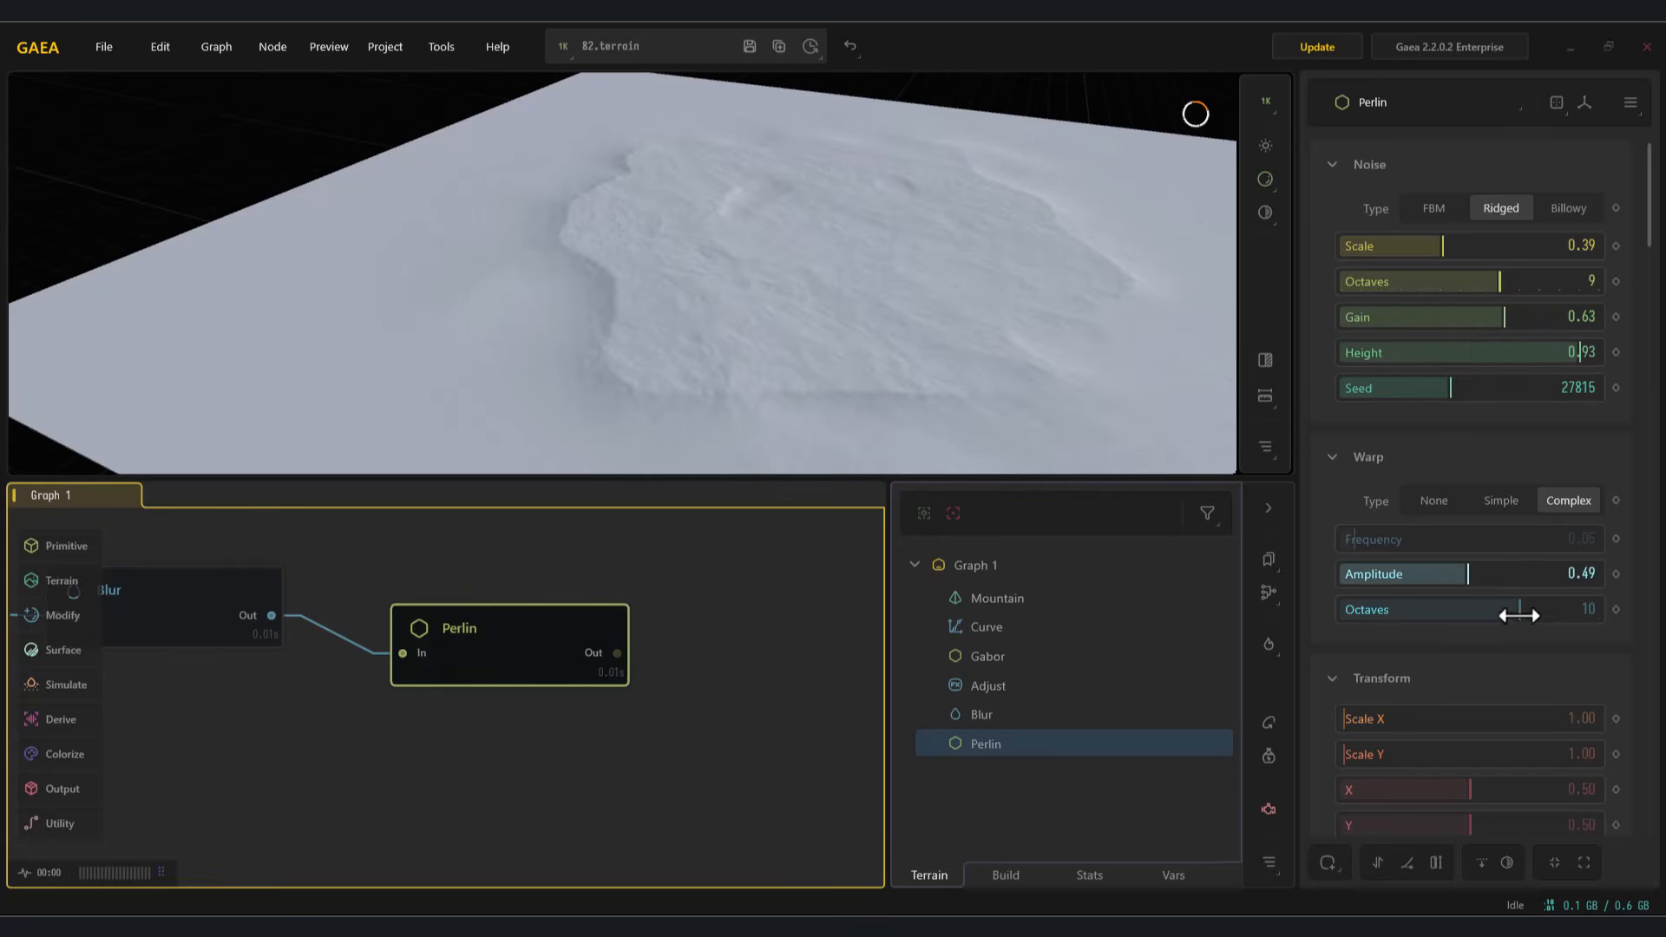
middle_click_drag(507, 608, 656, 613)
left_click_drag(420, 621, 540, 815)
type("n")
key("Down")
key("Return")
left_click_drag(1534, 246, 1338, 258)
left_click_drag(460, 681, 521, 703)
key("Delete")
Step: Add a Wizard2 erosion node fed by the Perlin node's output
middle_click_drag(529, 638, 667, 782)
left_click(608, 618)
left_click_drag(581, 664, 561, 642)
middle_click_drag(561, 642, 468, 695)
left_click_drag(565, 657, 734, 694)
type("w")
left_click(812, 452)
middle_click_drag(868, 753, 591, 710)
left_click_drag(520, 712, 497, 667)
Step: Set the Wizard2 erosion to Power Med, Depth High, Scale Med, Deposits Low and Shape Low
left_click(1482, 210)
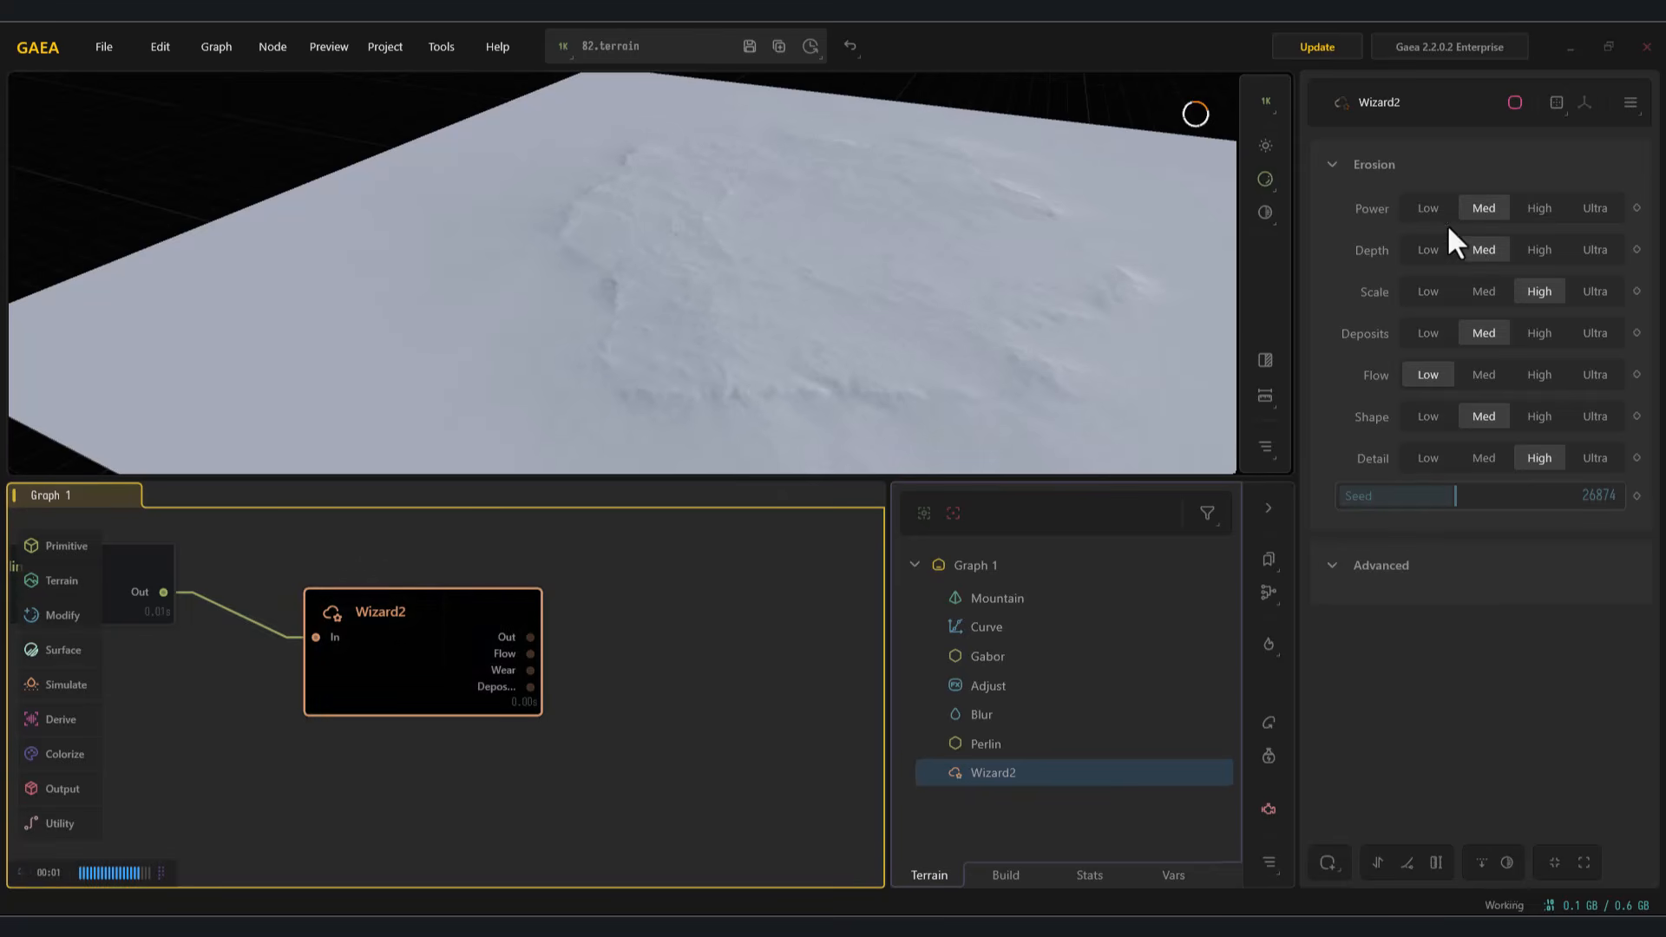
left_click(1538, 251)
left_click_drag(848, 309, 714, 301)
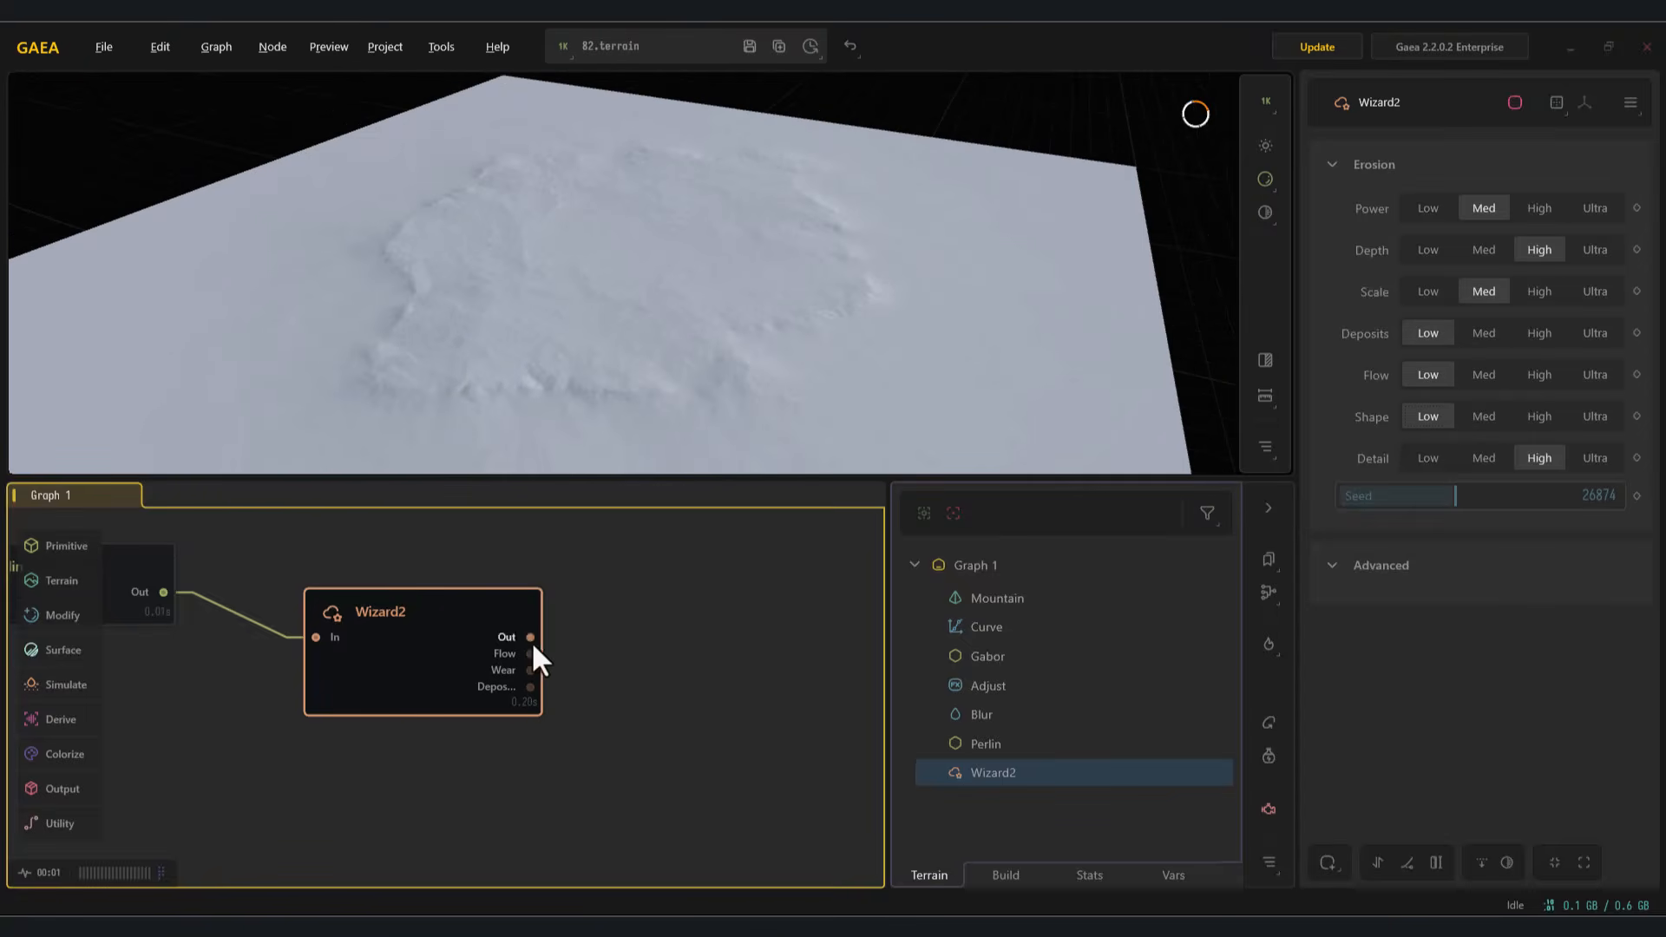
Step: Add a Height node connected to the main output of the Wizard2 node
left_click_drag(631, 663, 705, 670)
type("he")
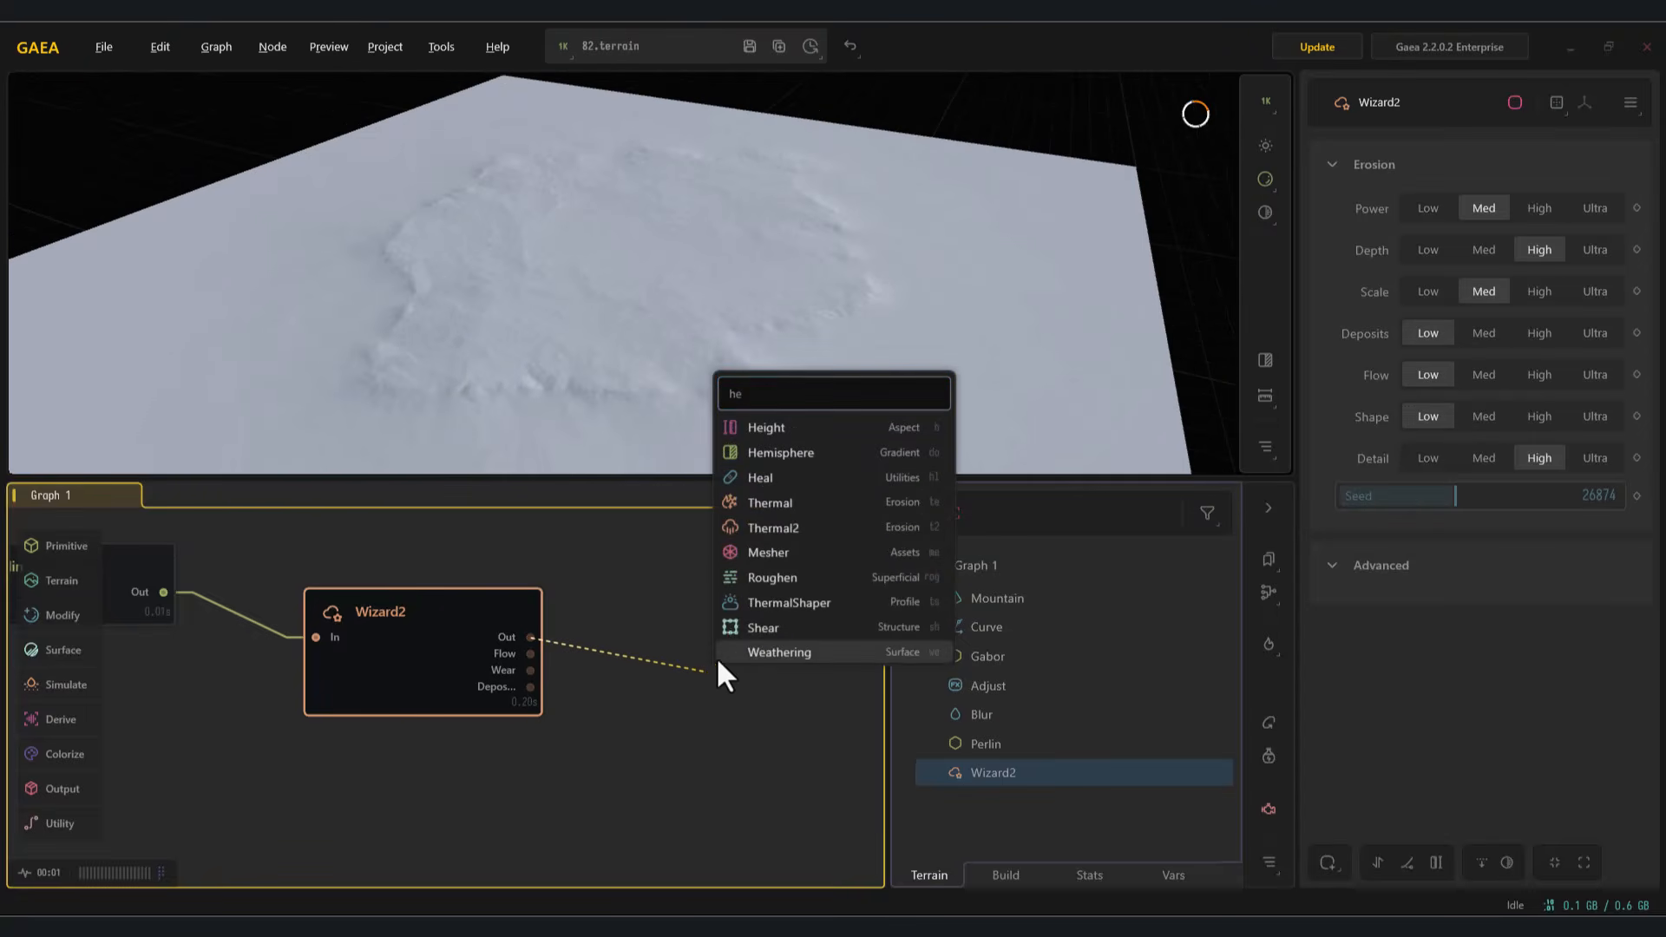
left_click(766, 427)
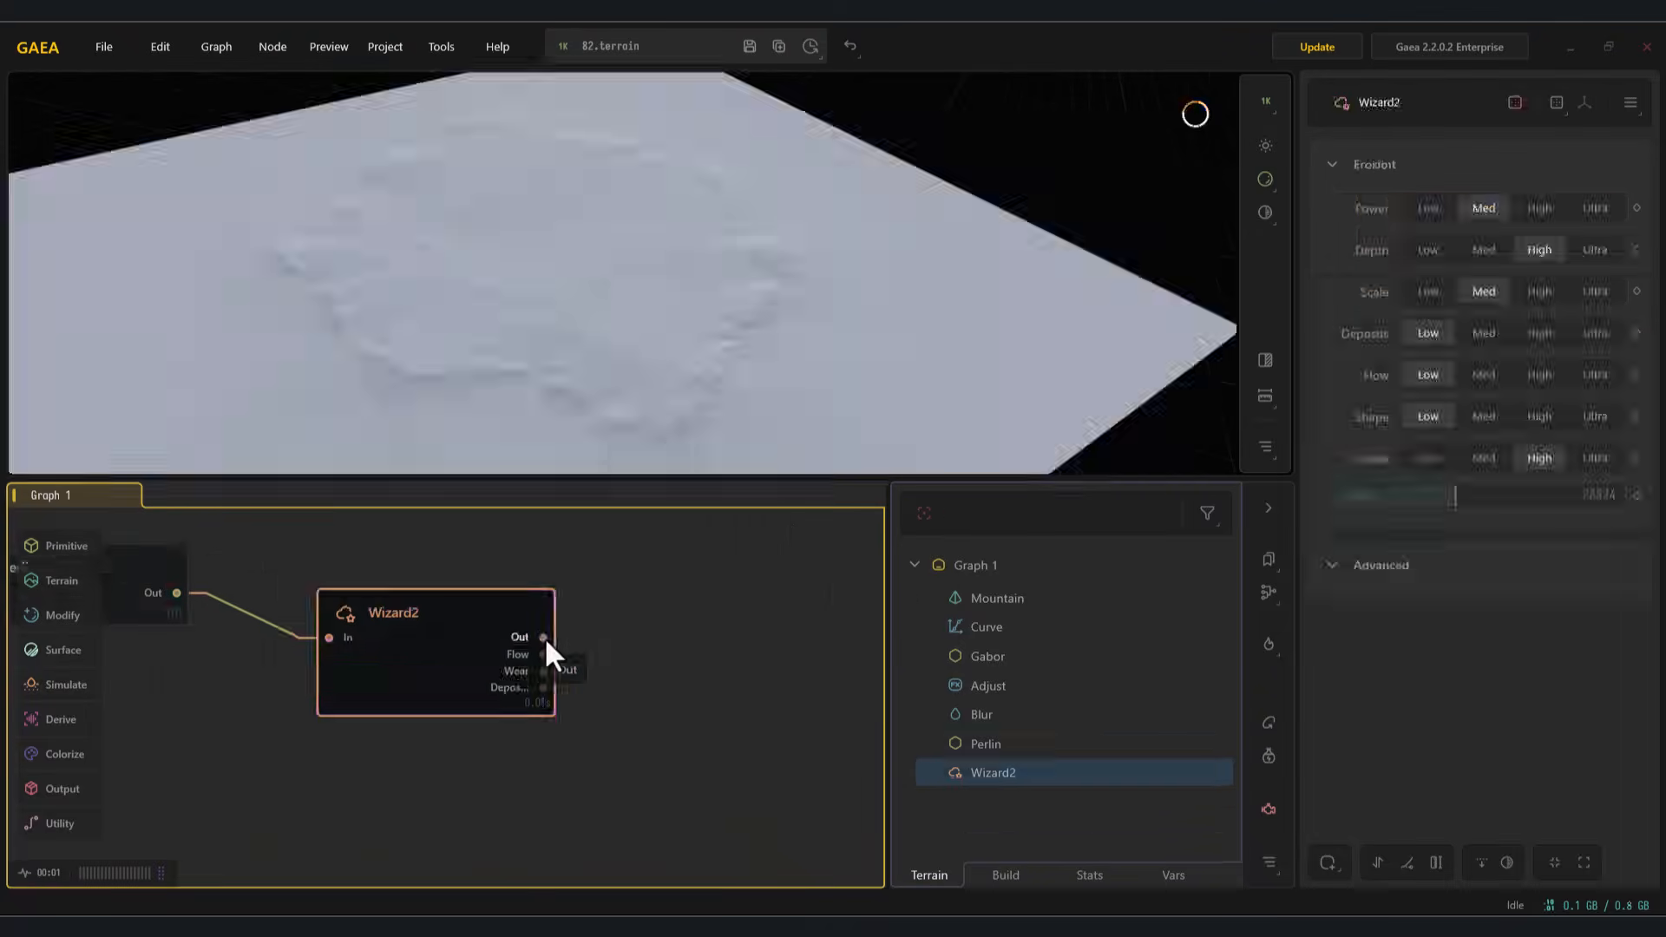
left_click_drag(544, 637, 698, 682)
left_click(770, 504)
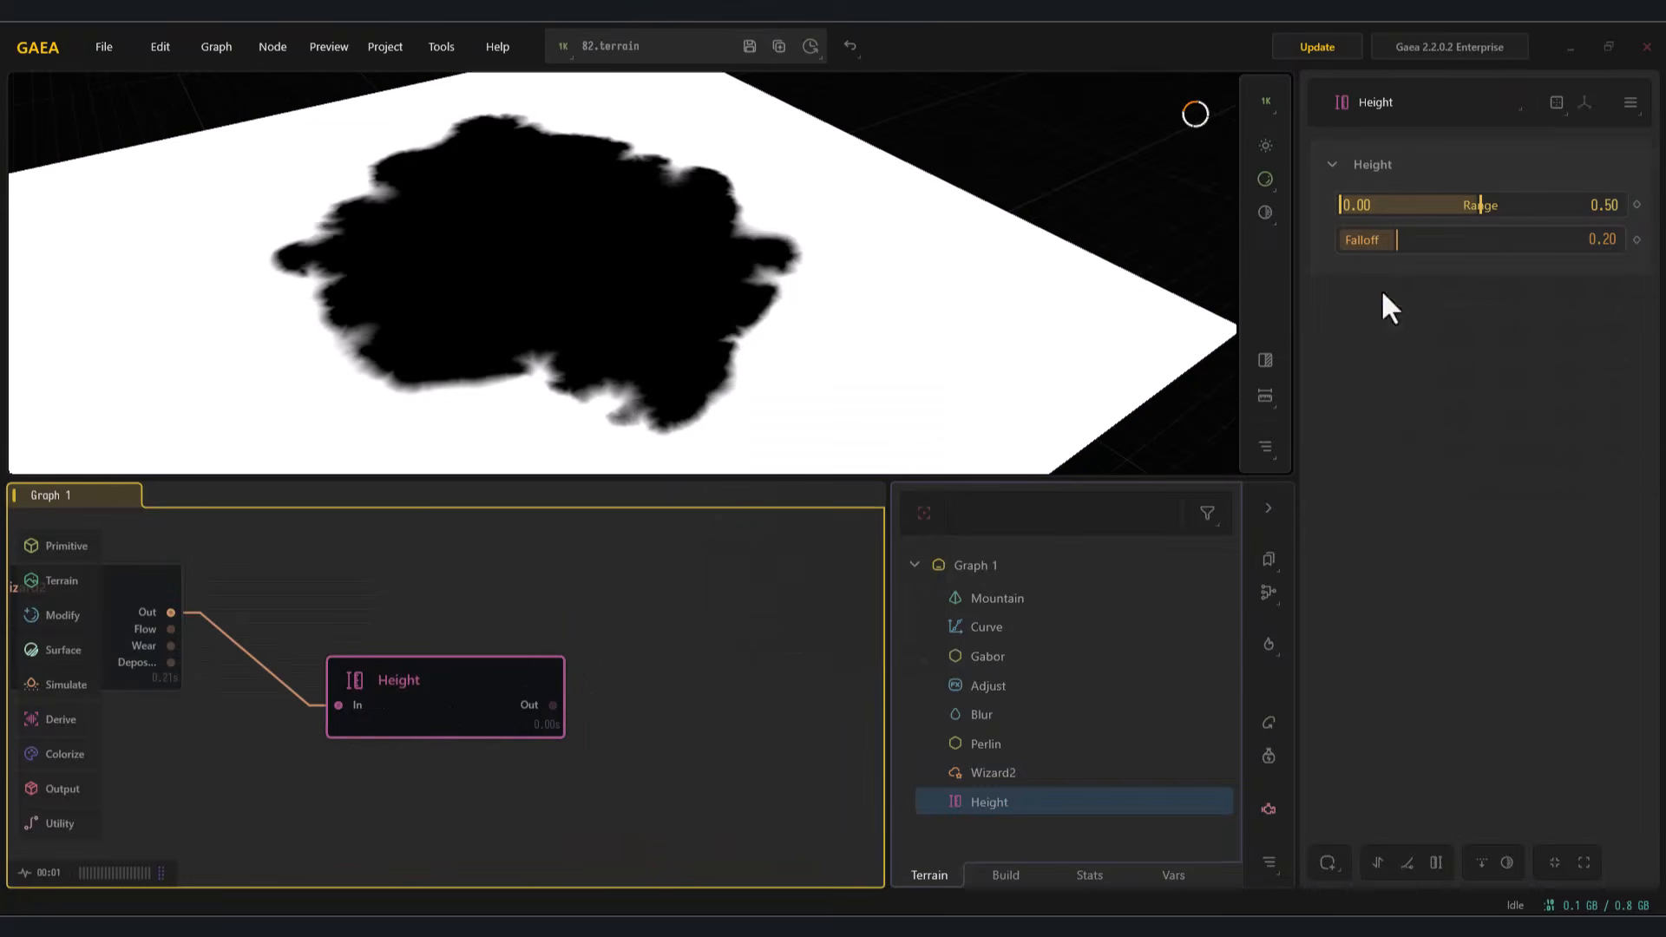
Step: Set the Height node's Range to 0.54–0.84 and Falloff to 0.27, and compare the mask with the eroded terrain
left_click(1599, 206)
left_click_drag(1433, 206, 1416, 252)
left_click(1475, 205)
left_click(1496, 204)
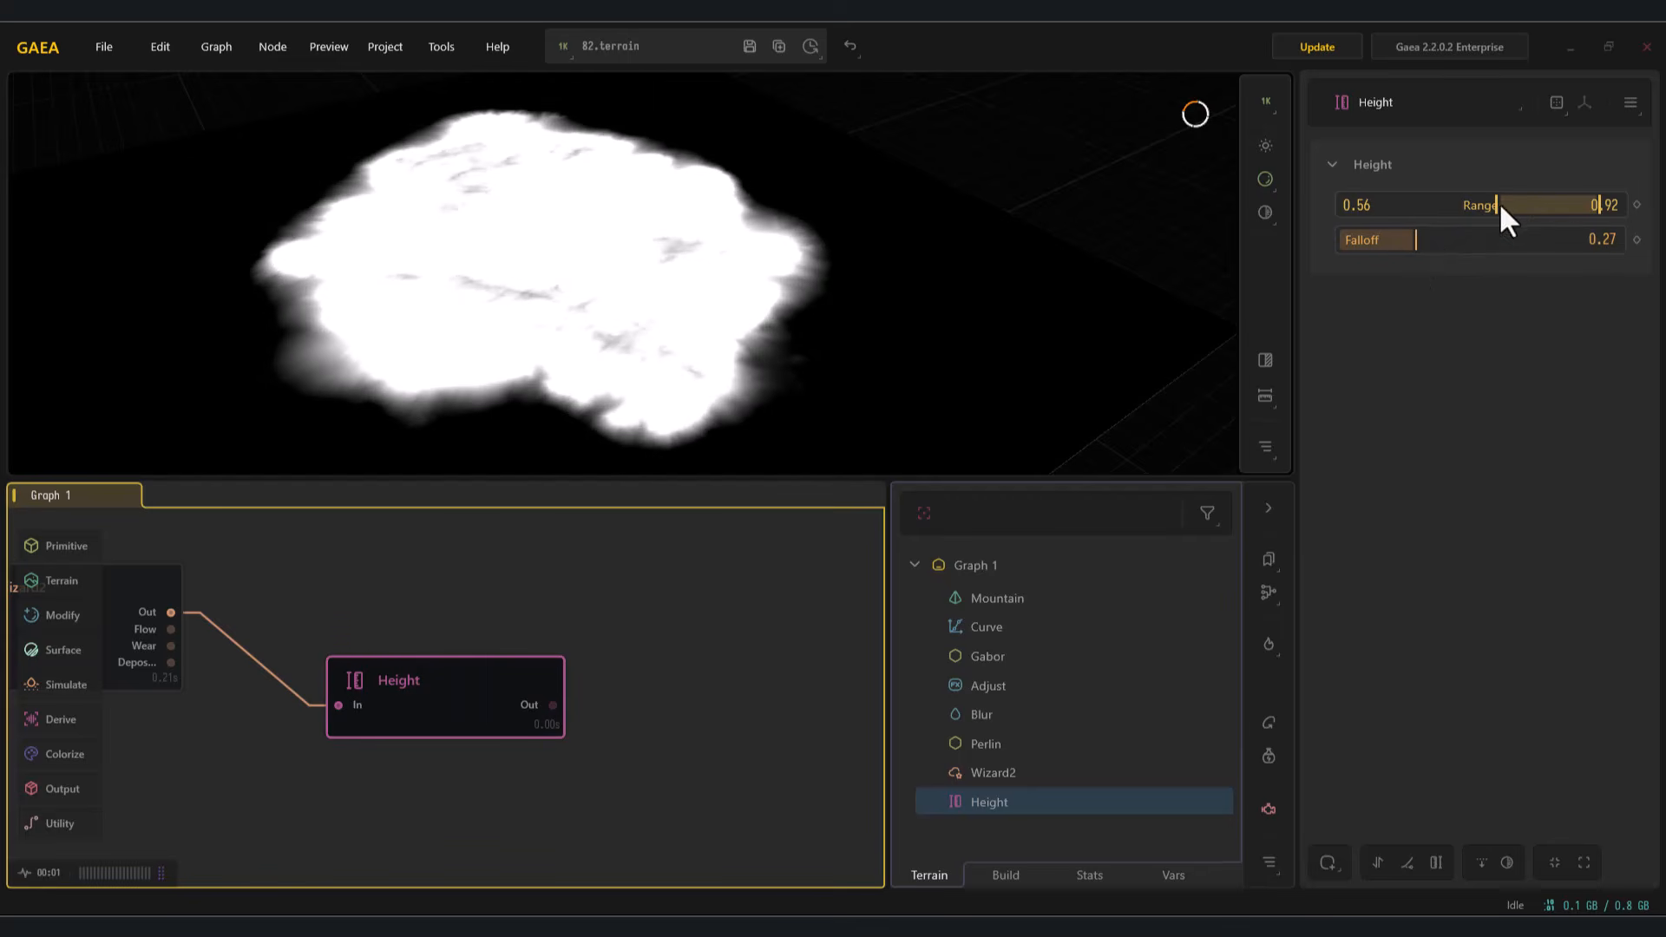
left_click_drag(1591, 208, 1491, 205)
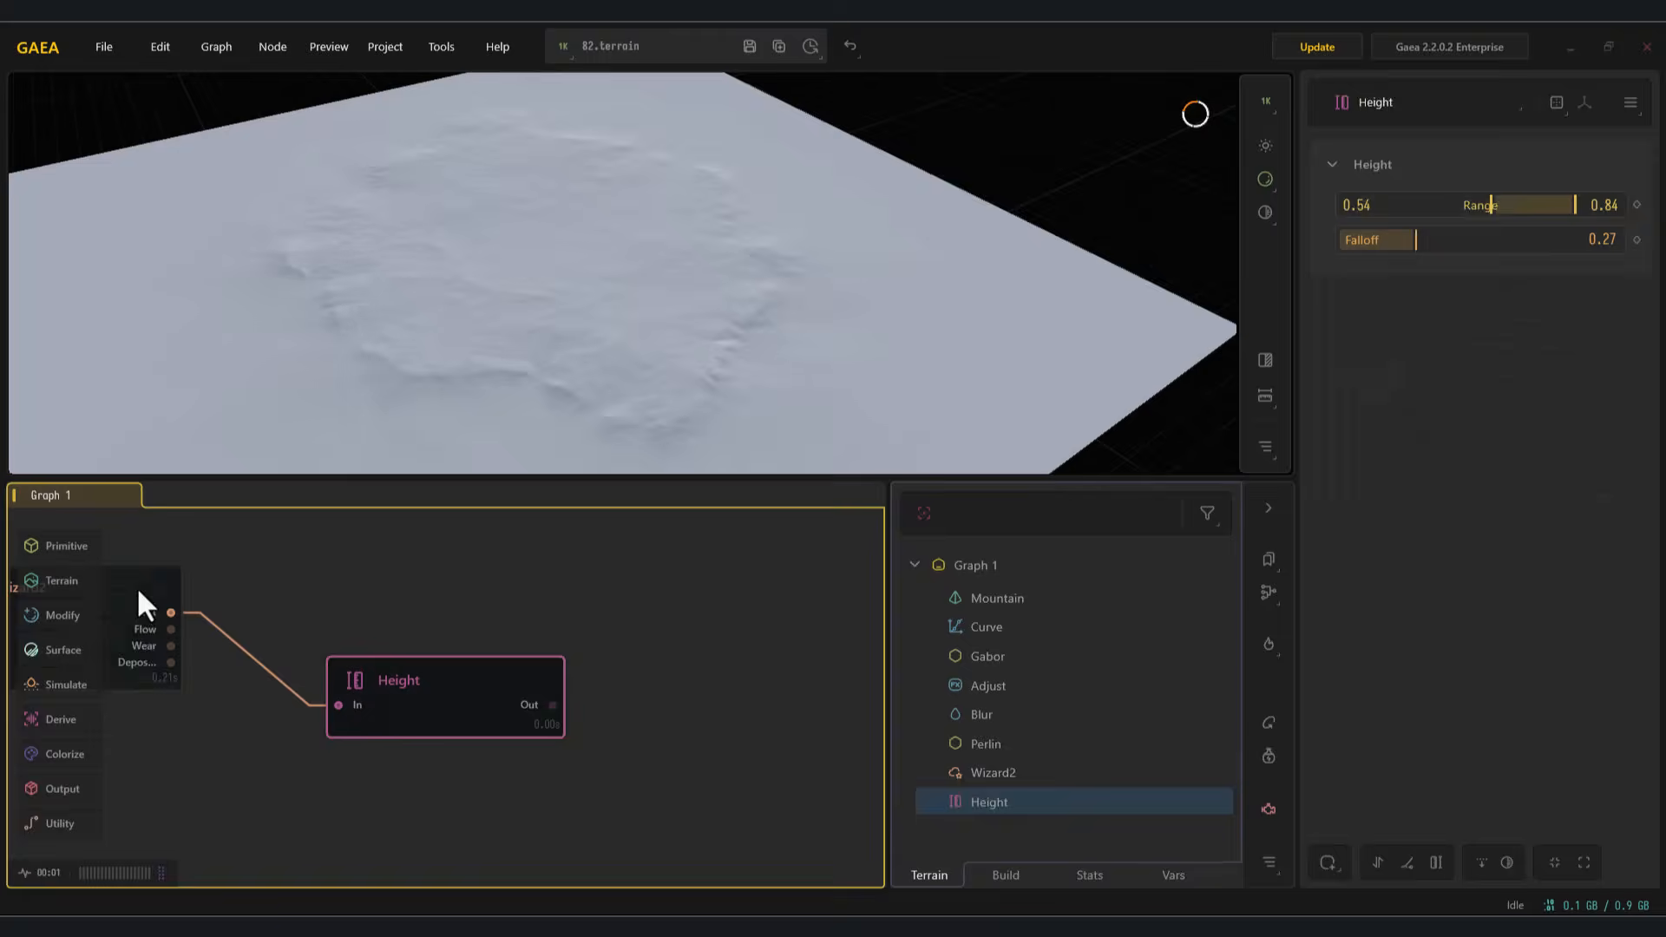
left_click_drag(720, 363, 607, 335)
Step: Mark the Height node for export in PNG16 format
right_click(432, 695)
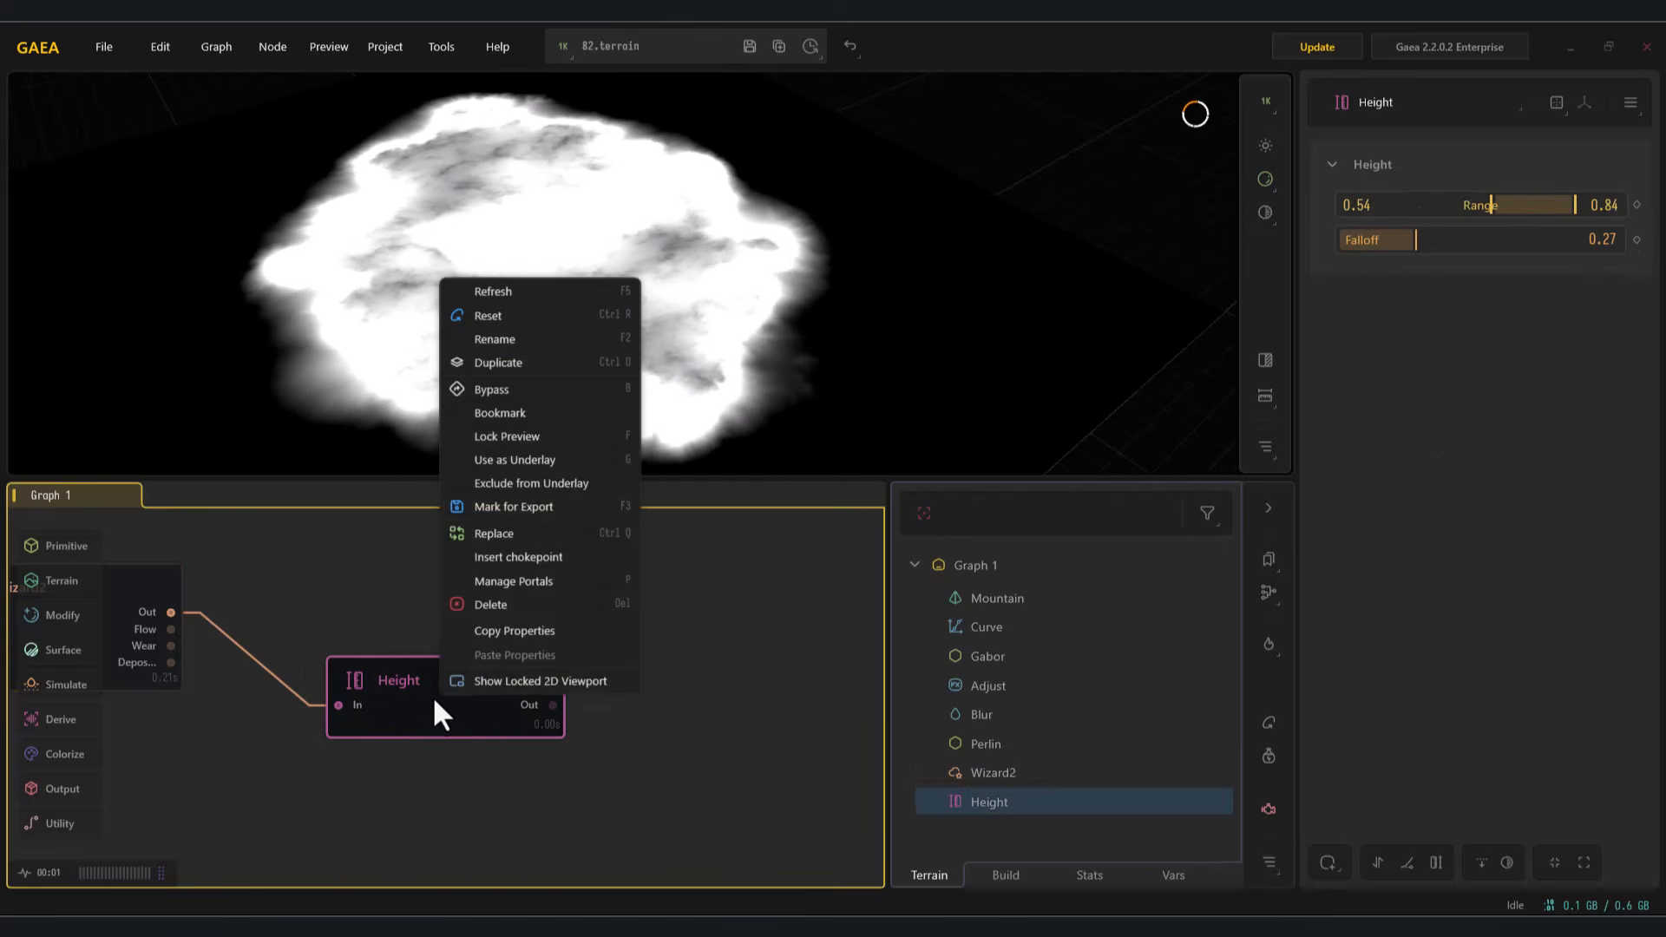
left_click(524, 503)
left_click(1006, 874)
left_click(1153, 602)
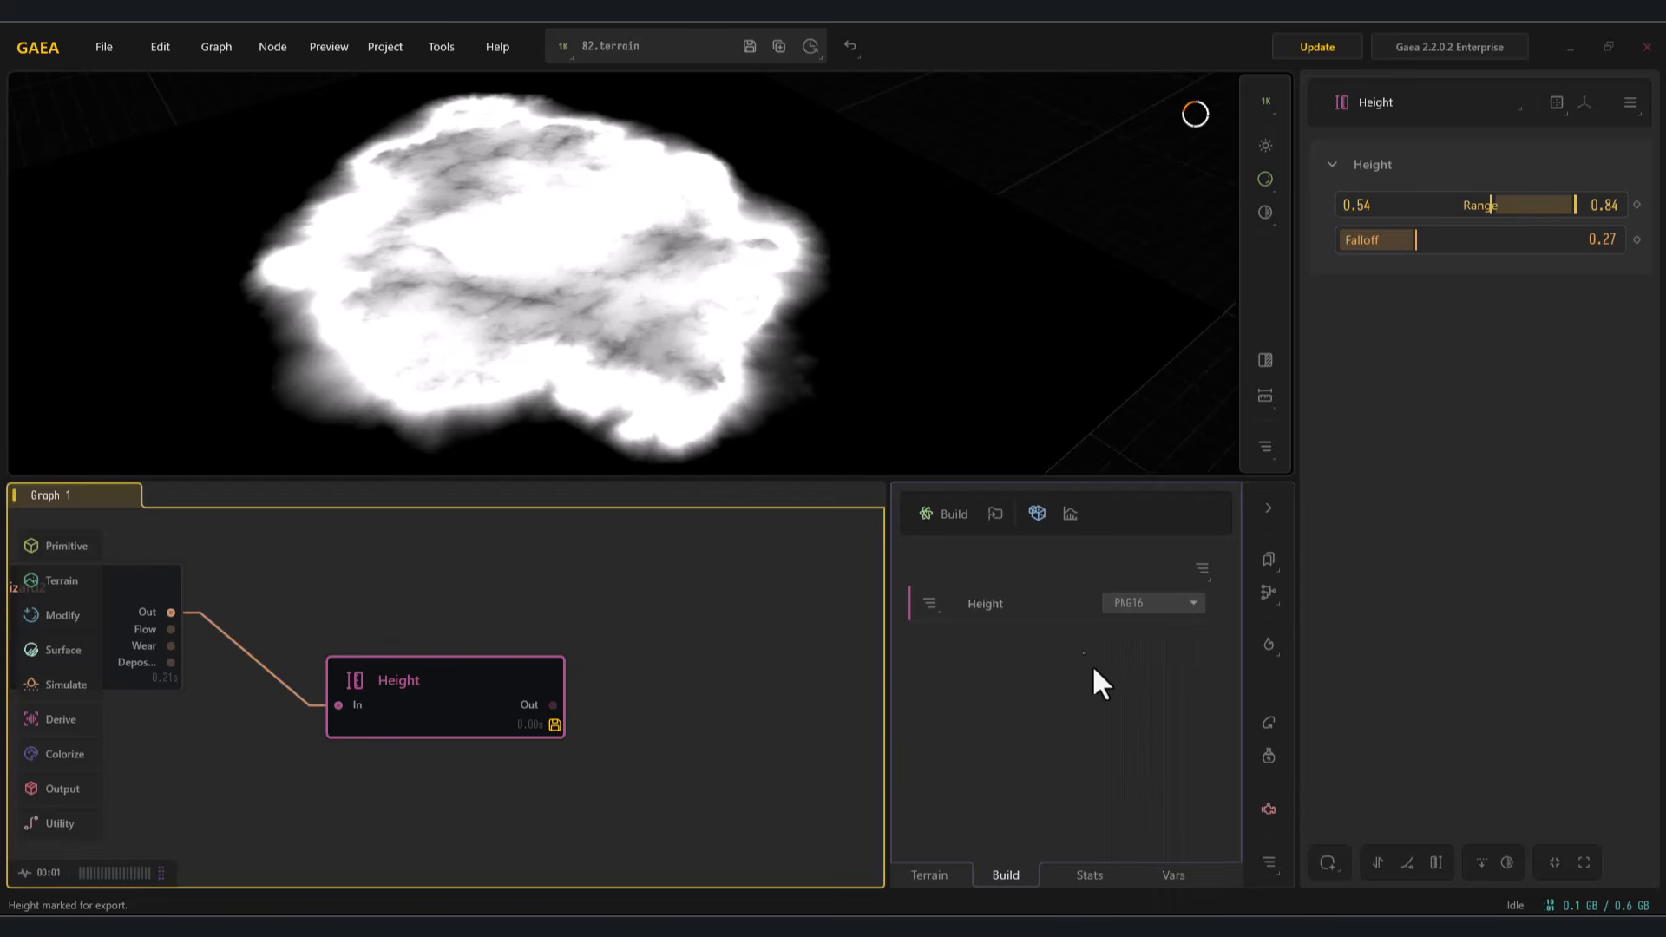
Step: Review the export destination in the build settings and execute the build
left_click(1037, 512)
left_click(584, 279)
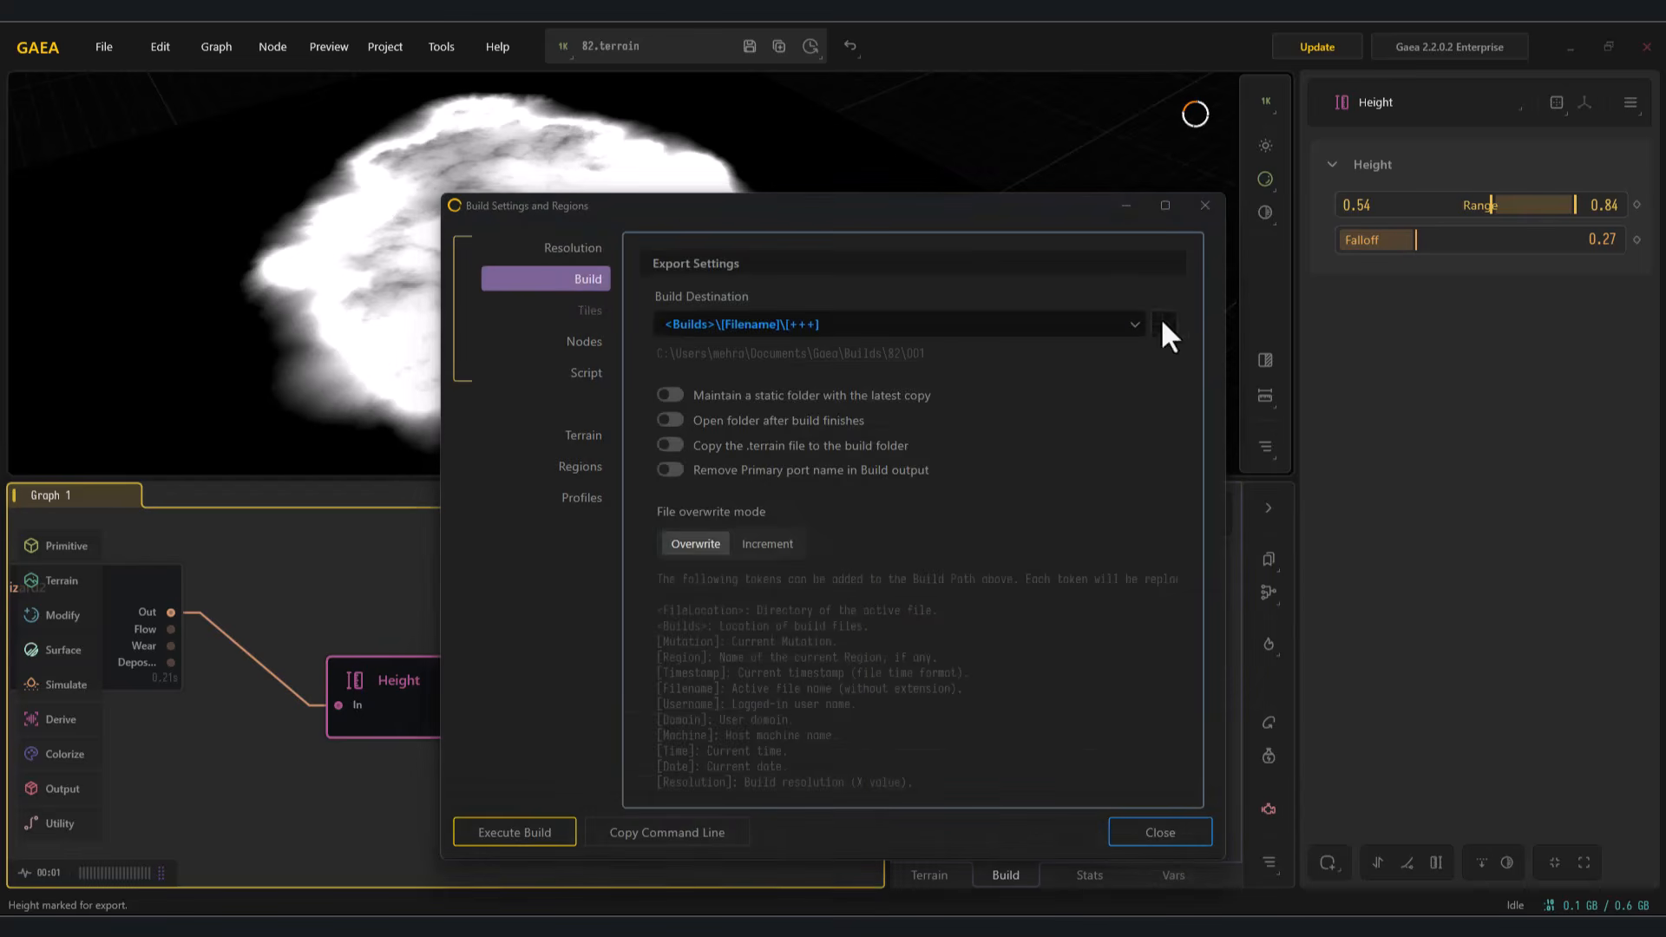
left_click(514, 832)
left_click(720, 448)
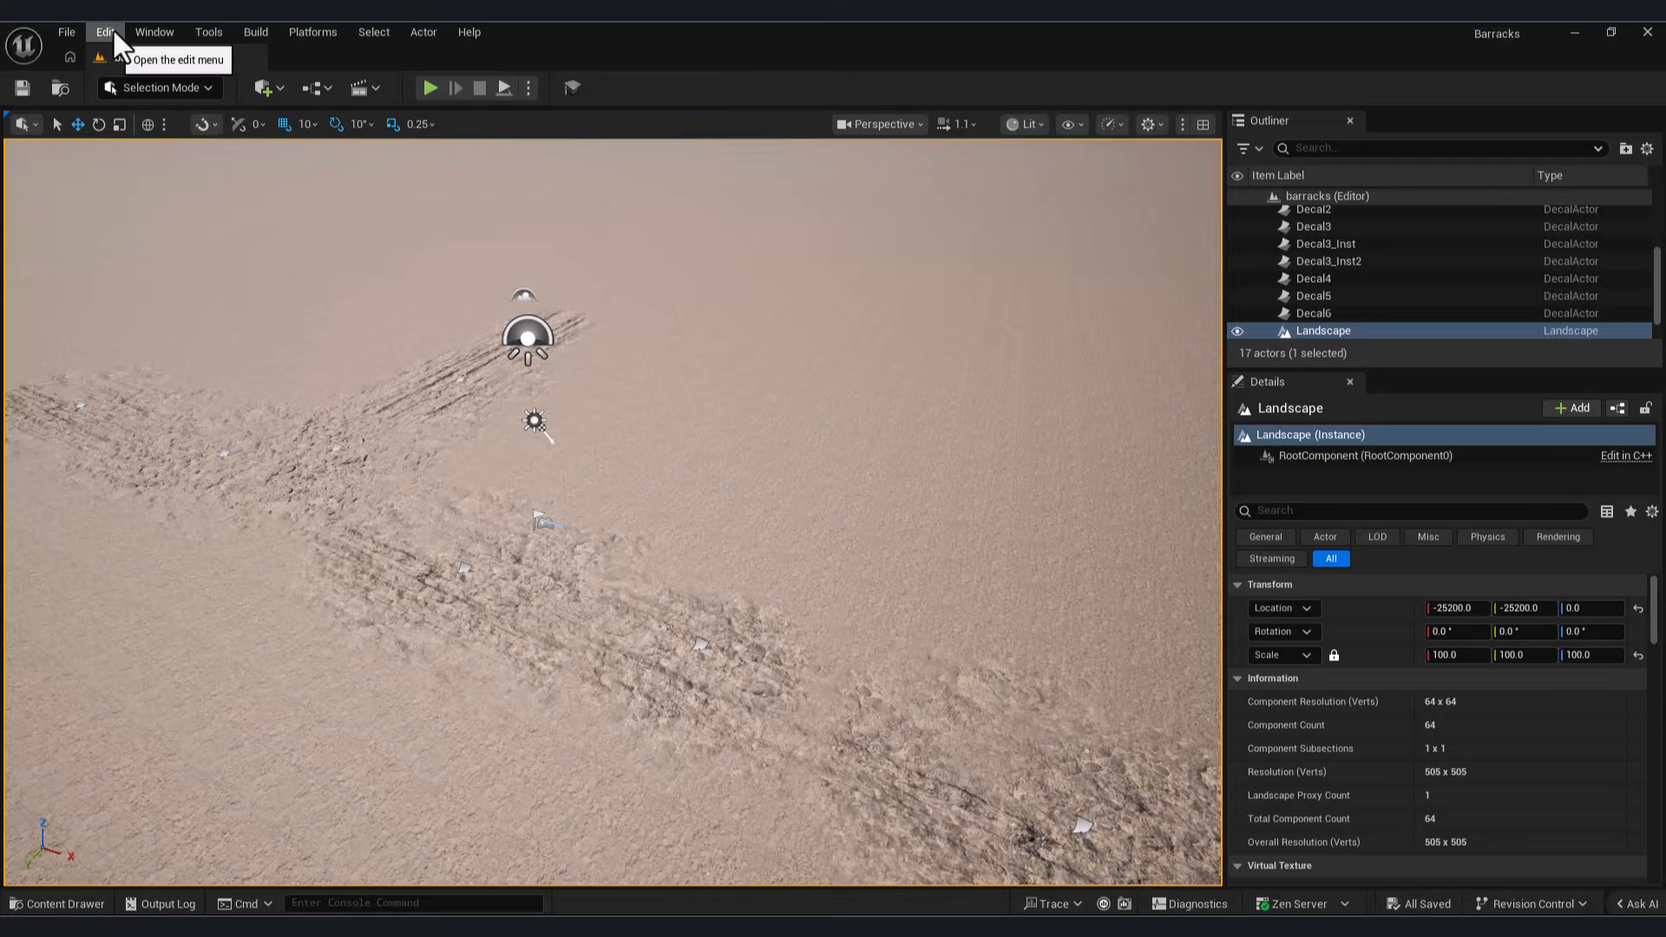
Step: Switch to Unreal Engine, search the plugins for landscape, and enable the Landscape Patch plugin
left_click(113, 30)
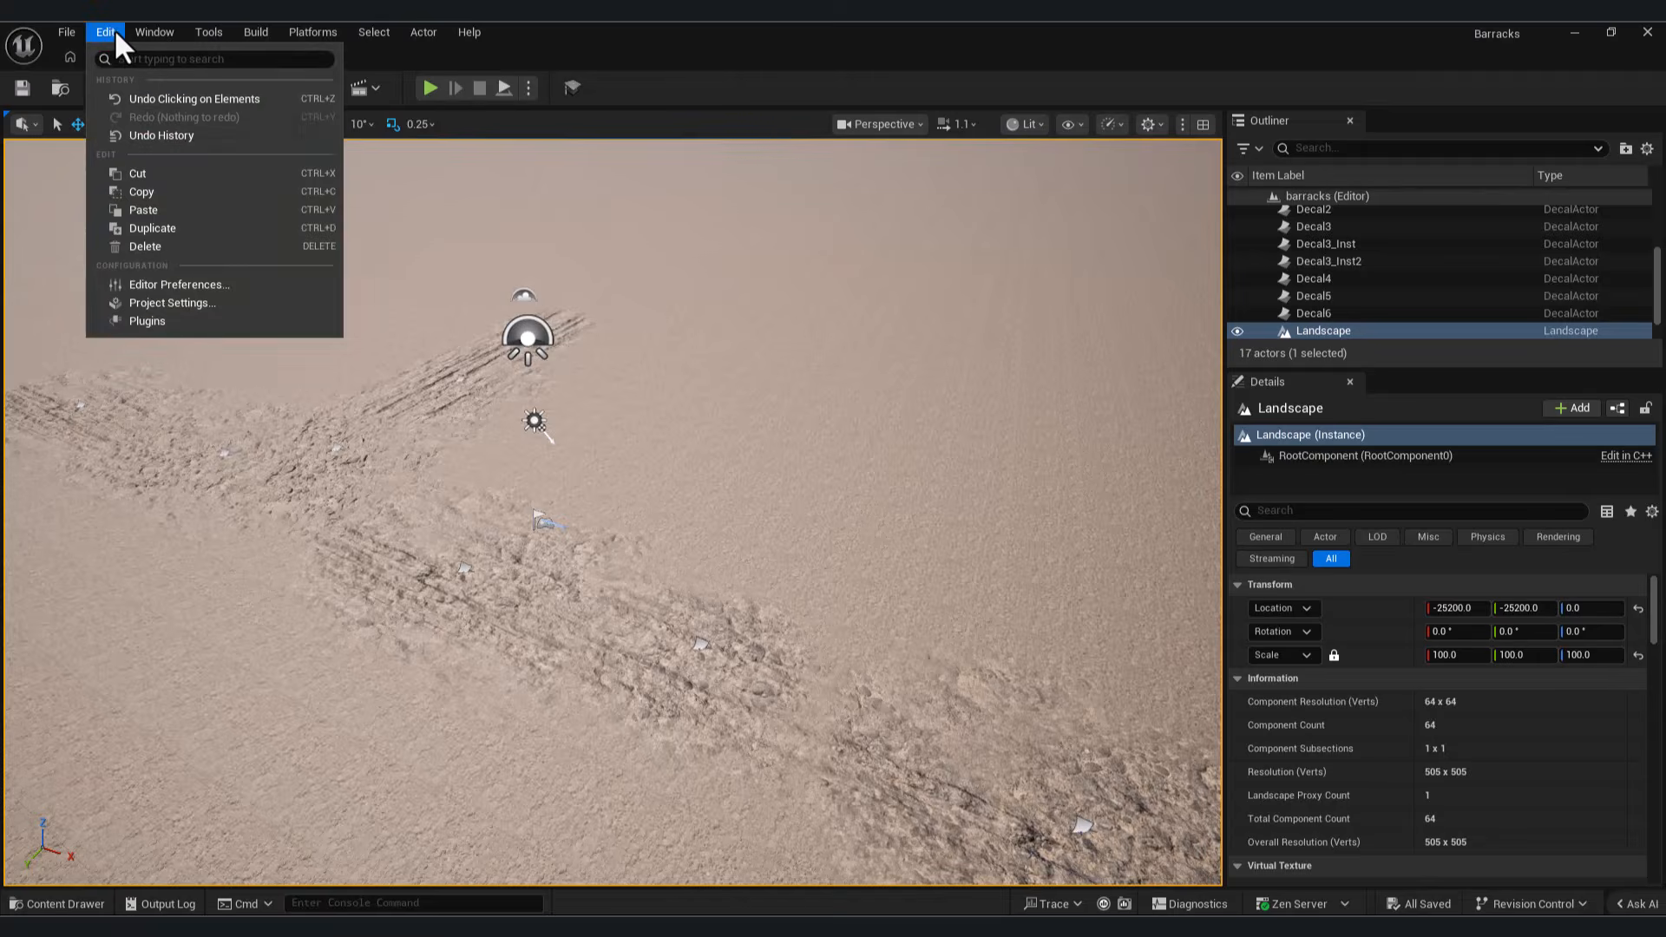
left_click(161, 323)
type("landscpae")
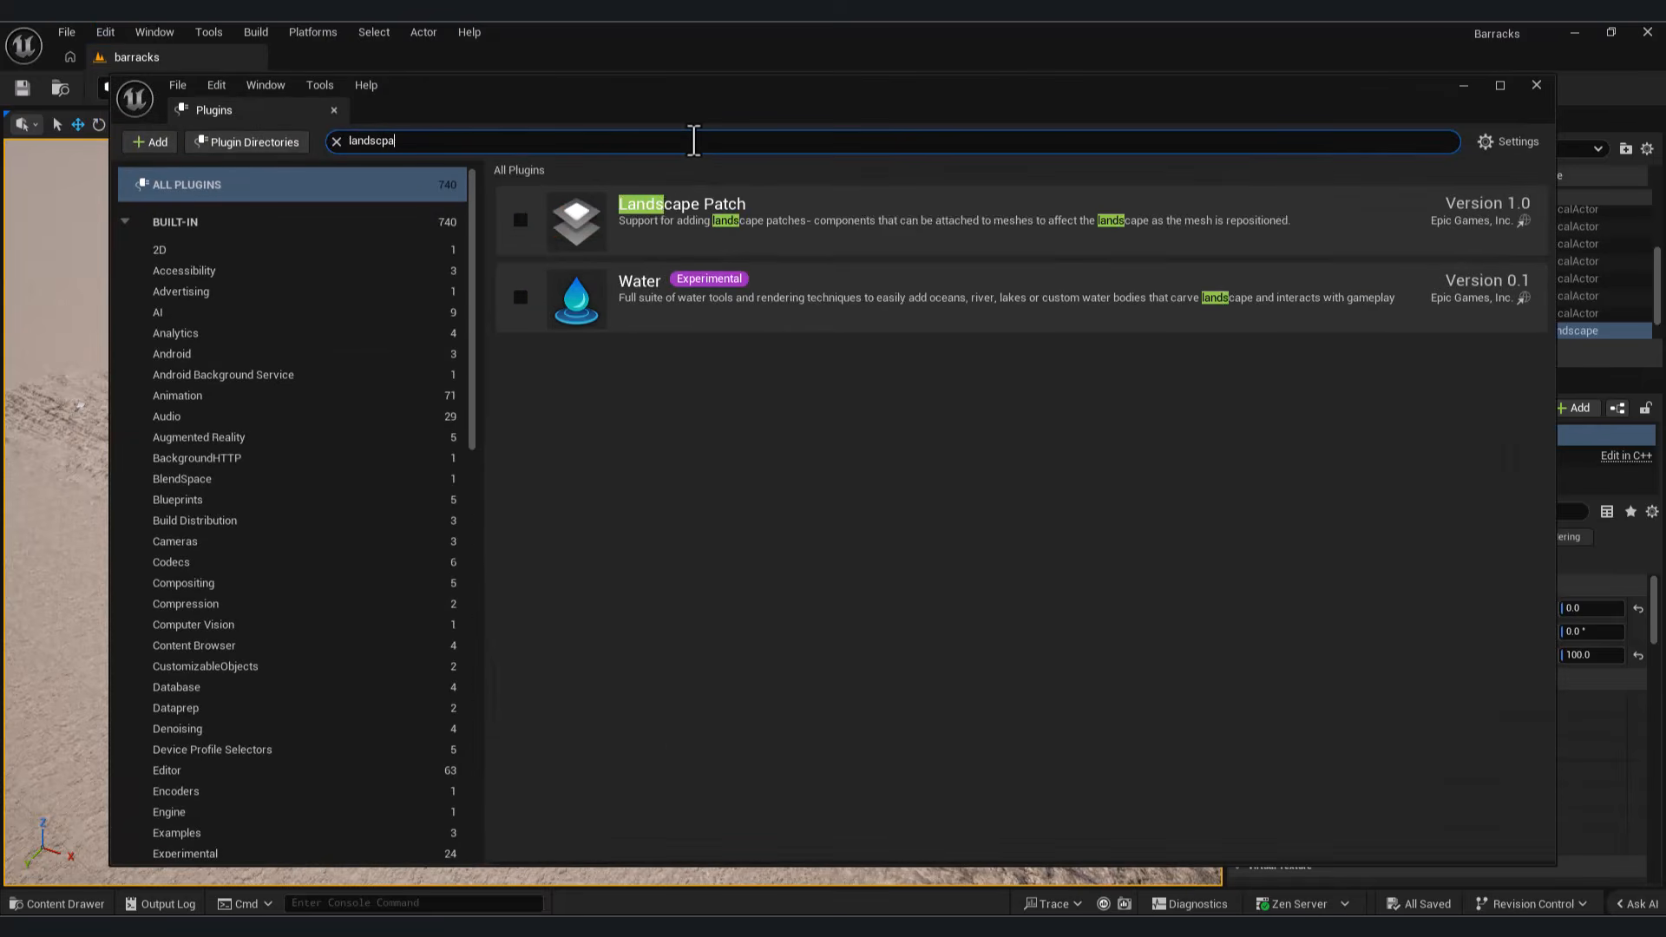
key("BackSpace")
key("BackSpace")
key("BackSpace")
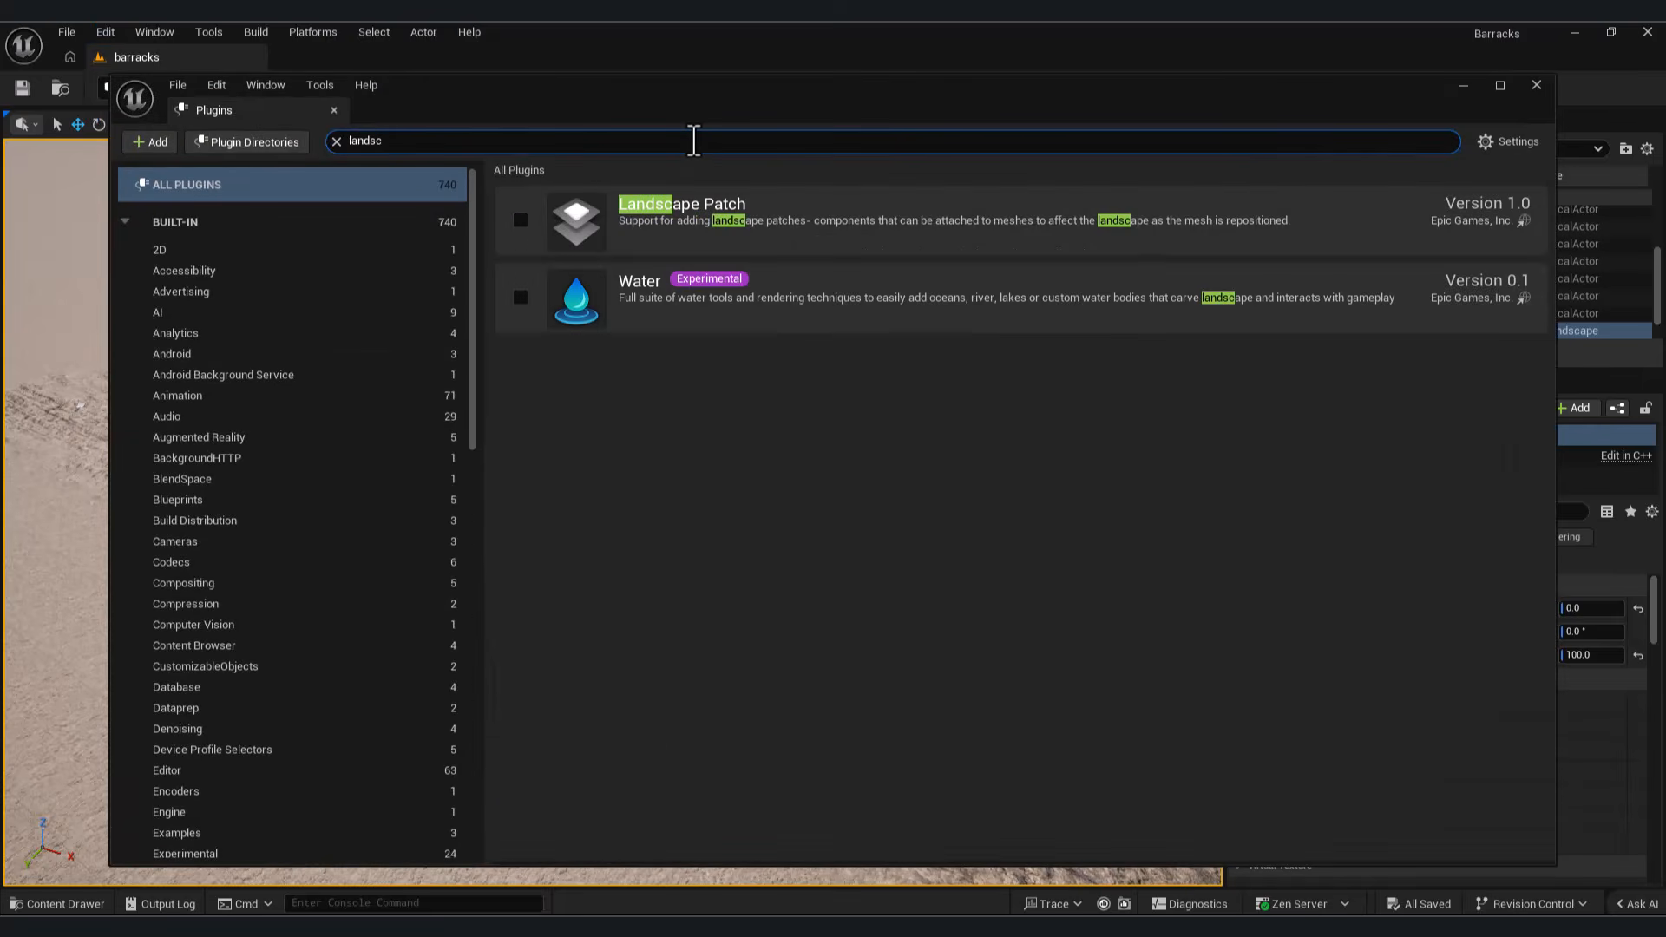
left_click(521, 222)
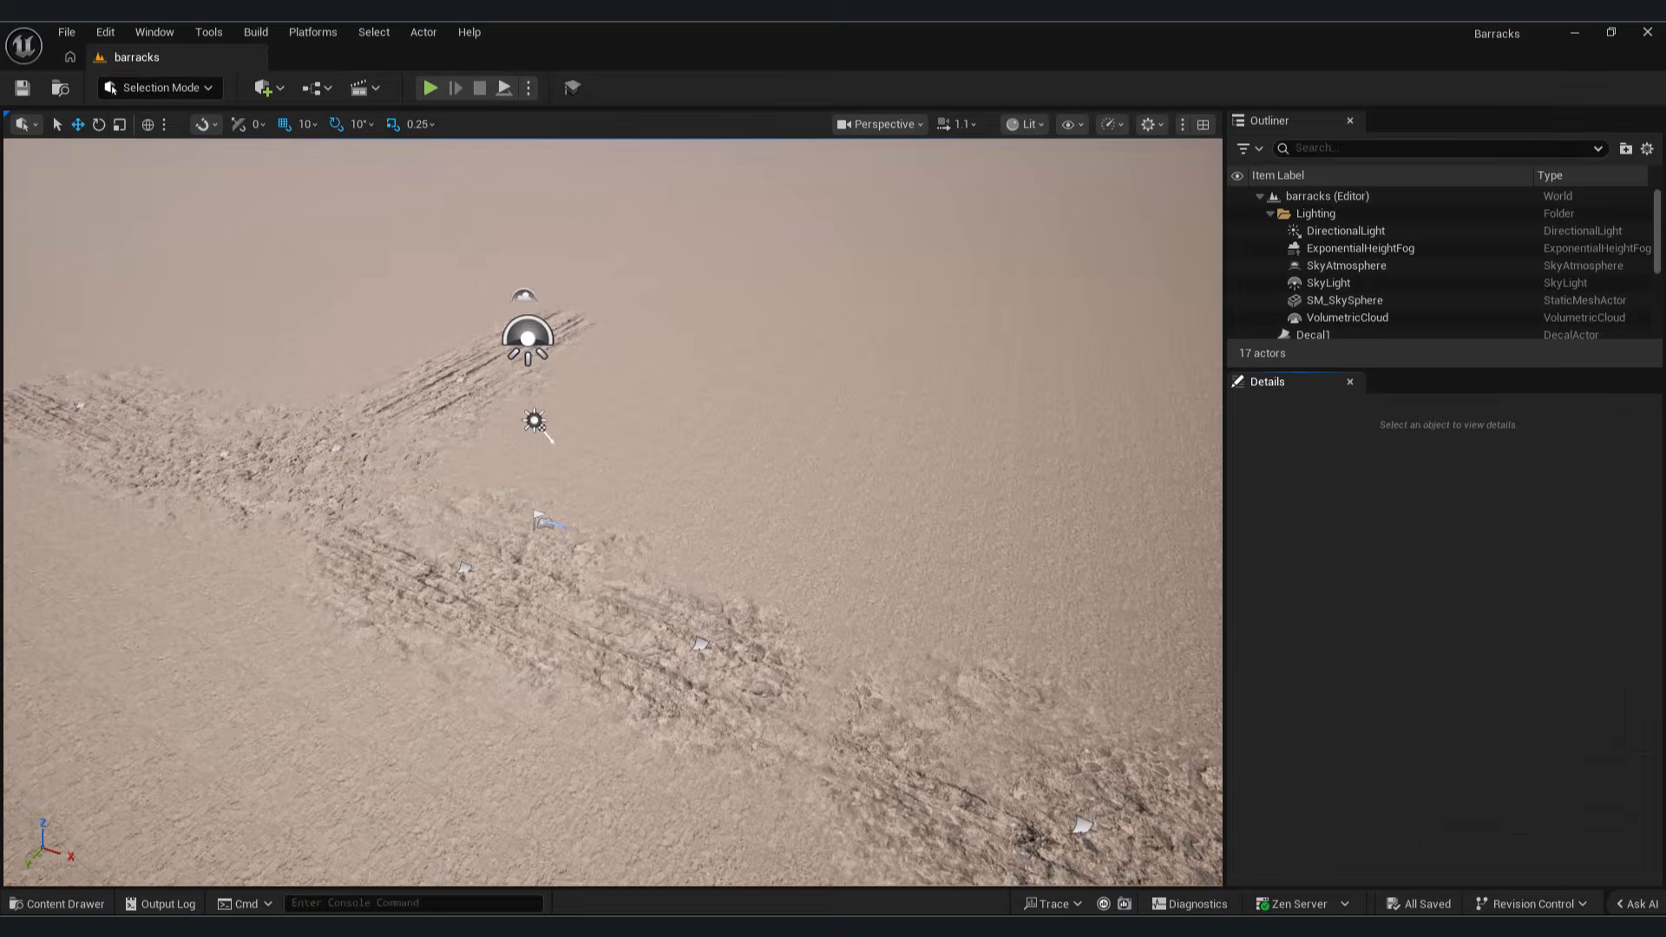
Step: Create a new folder named Blueprints inside the Ground content folder
left_click(65, 904)
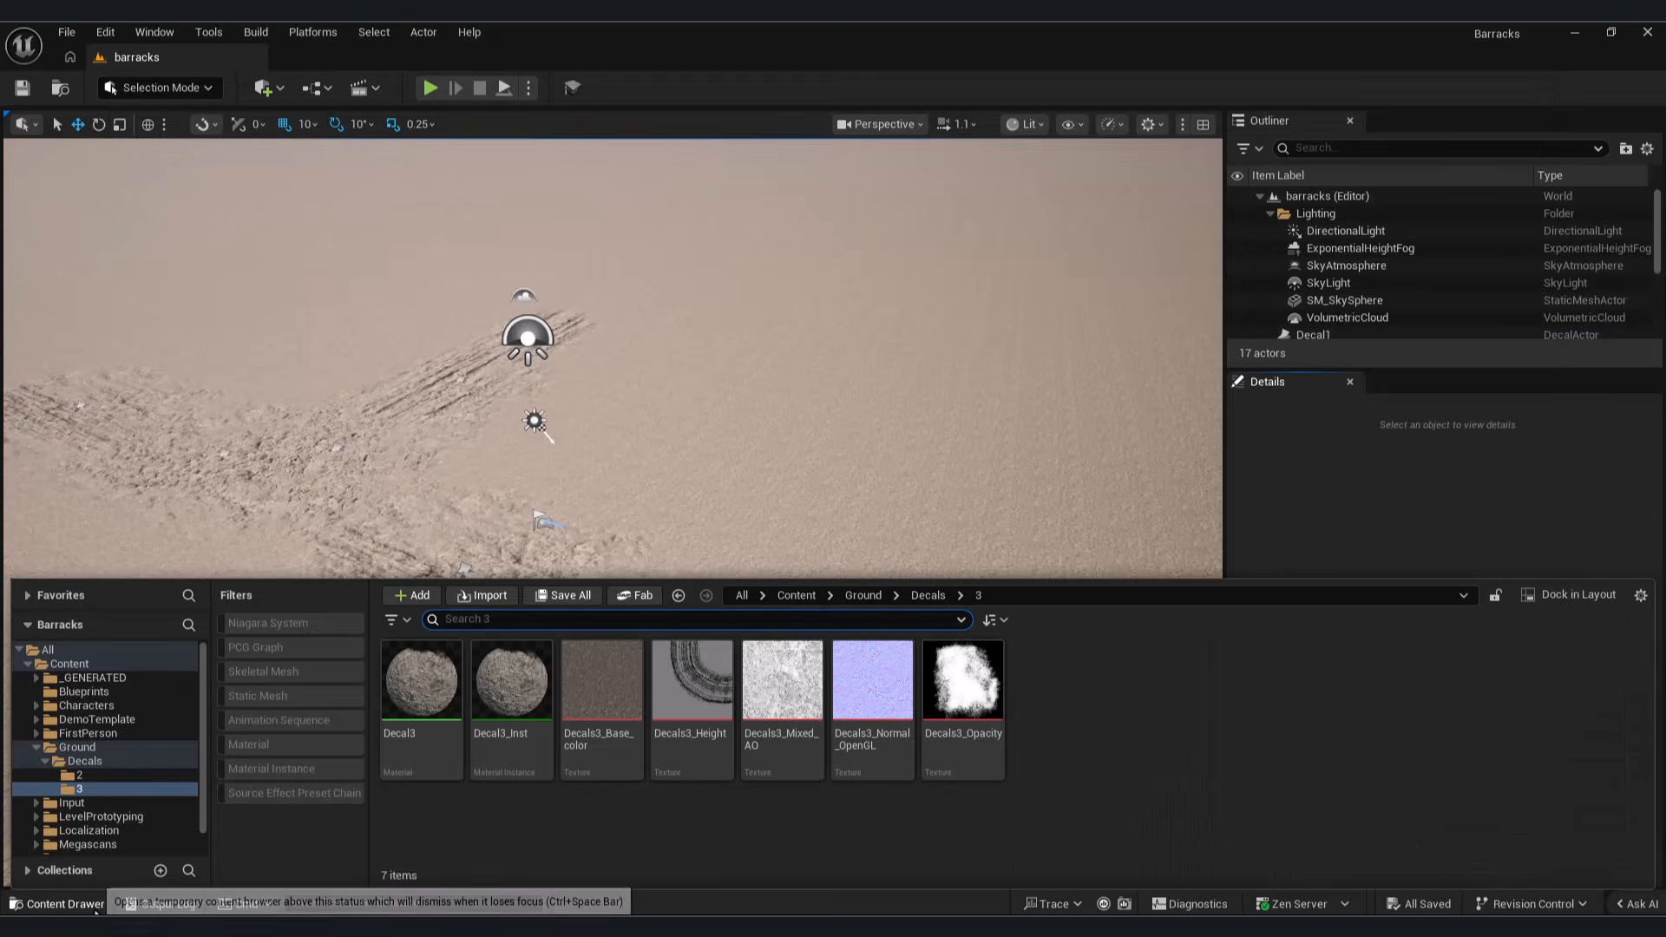
left_click(77, 747)
right_click(1262, 725)
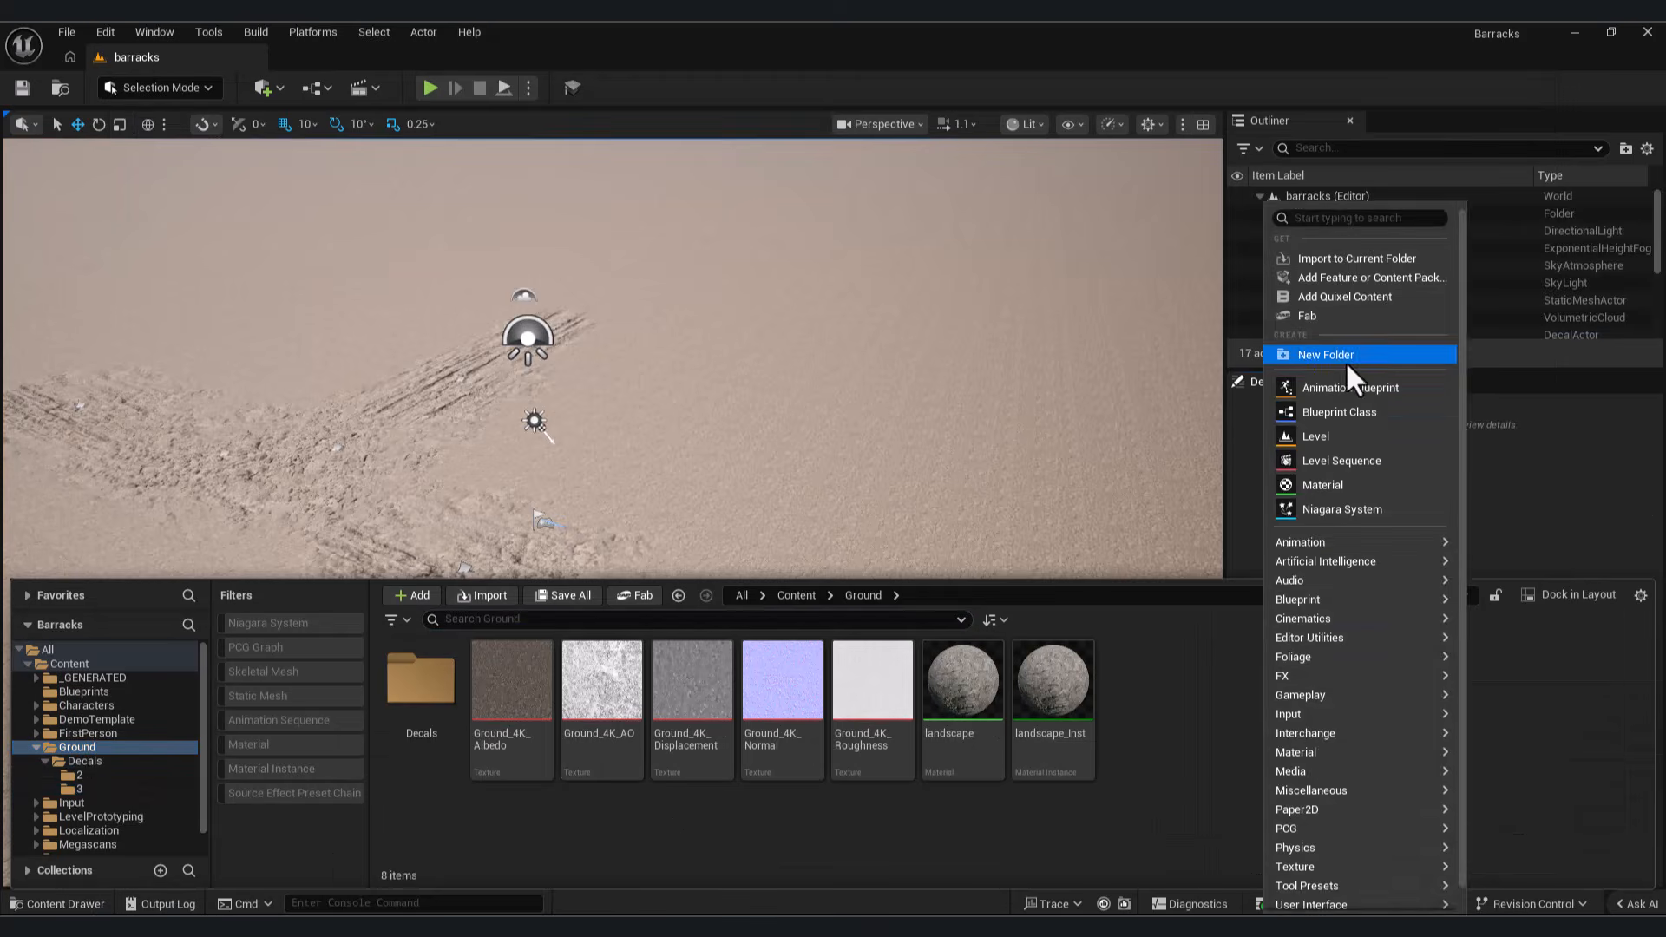
left_click(1346, 361)
type("Blueprint")
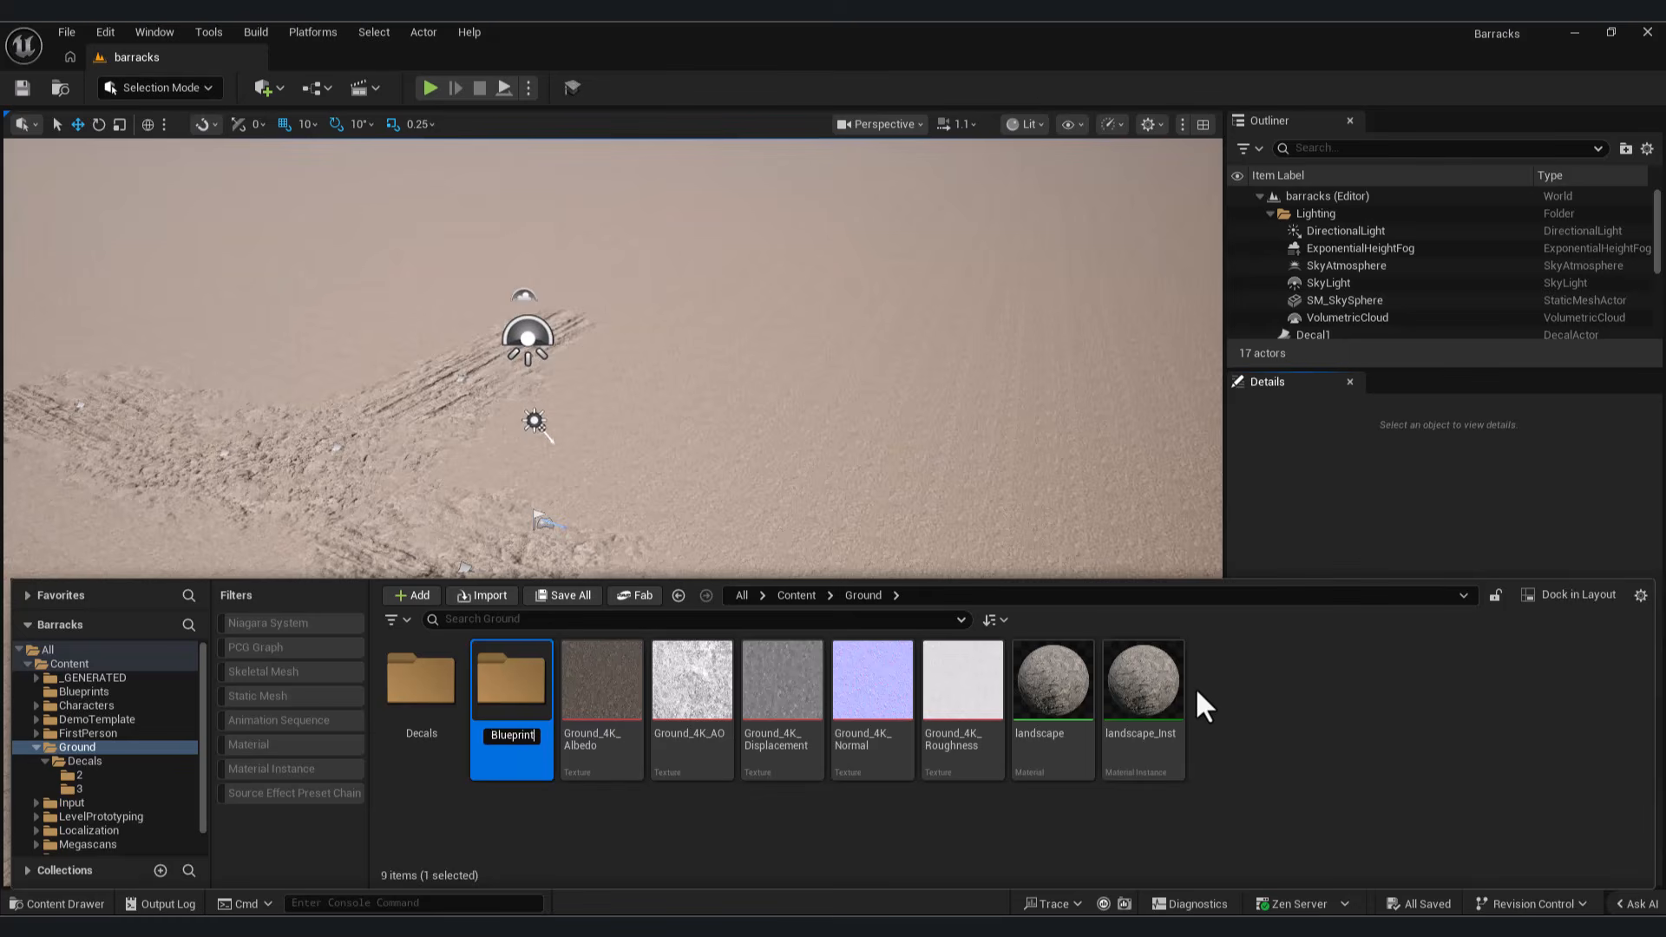
type("s")
key("Return")
Step: Create a Blueprint class with the Actor parent in the new Blueprints folder and open it
double_click(422, 686)
right_click(591, 788)
left_click(675, 283)
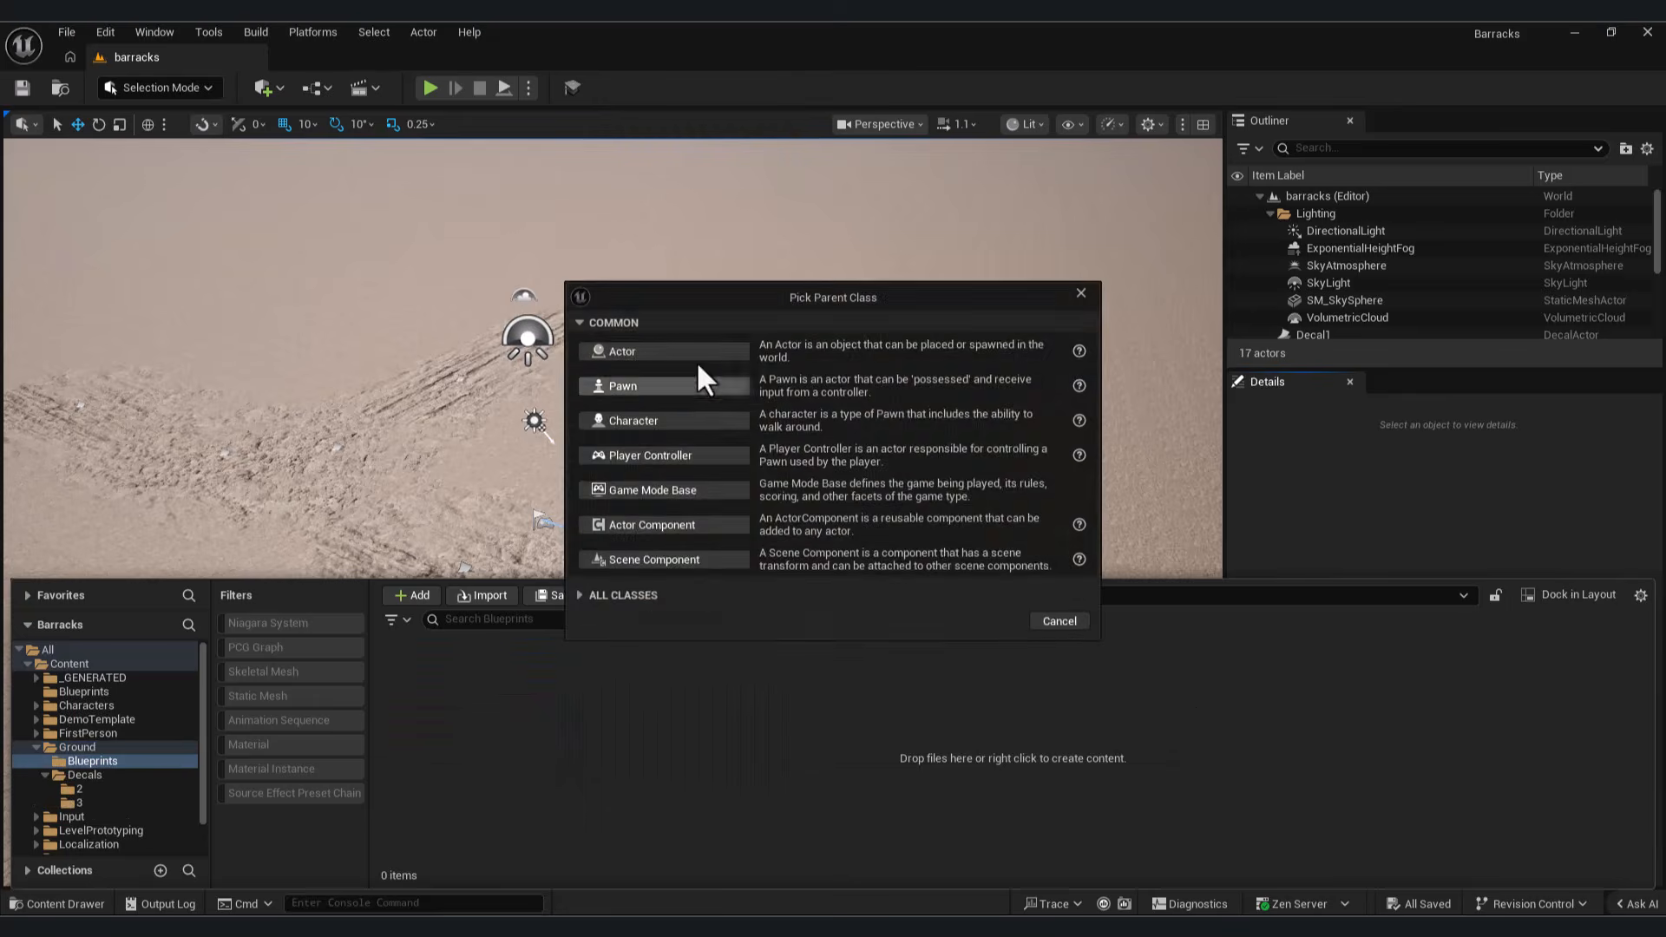
left_click(666, 351)
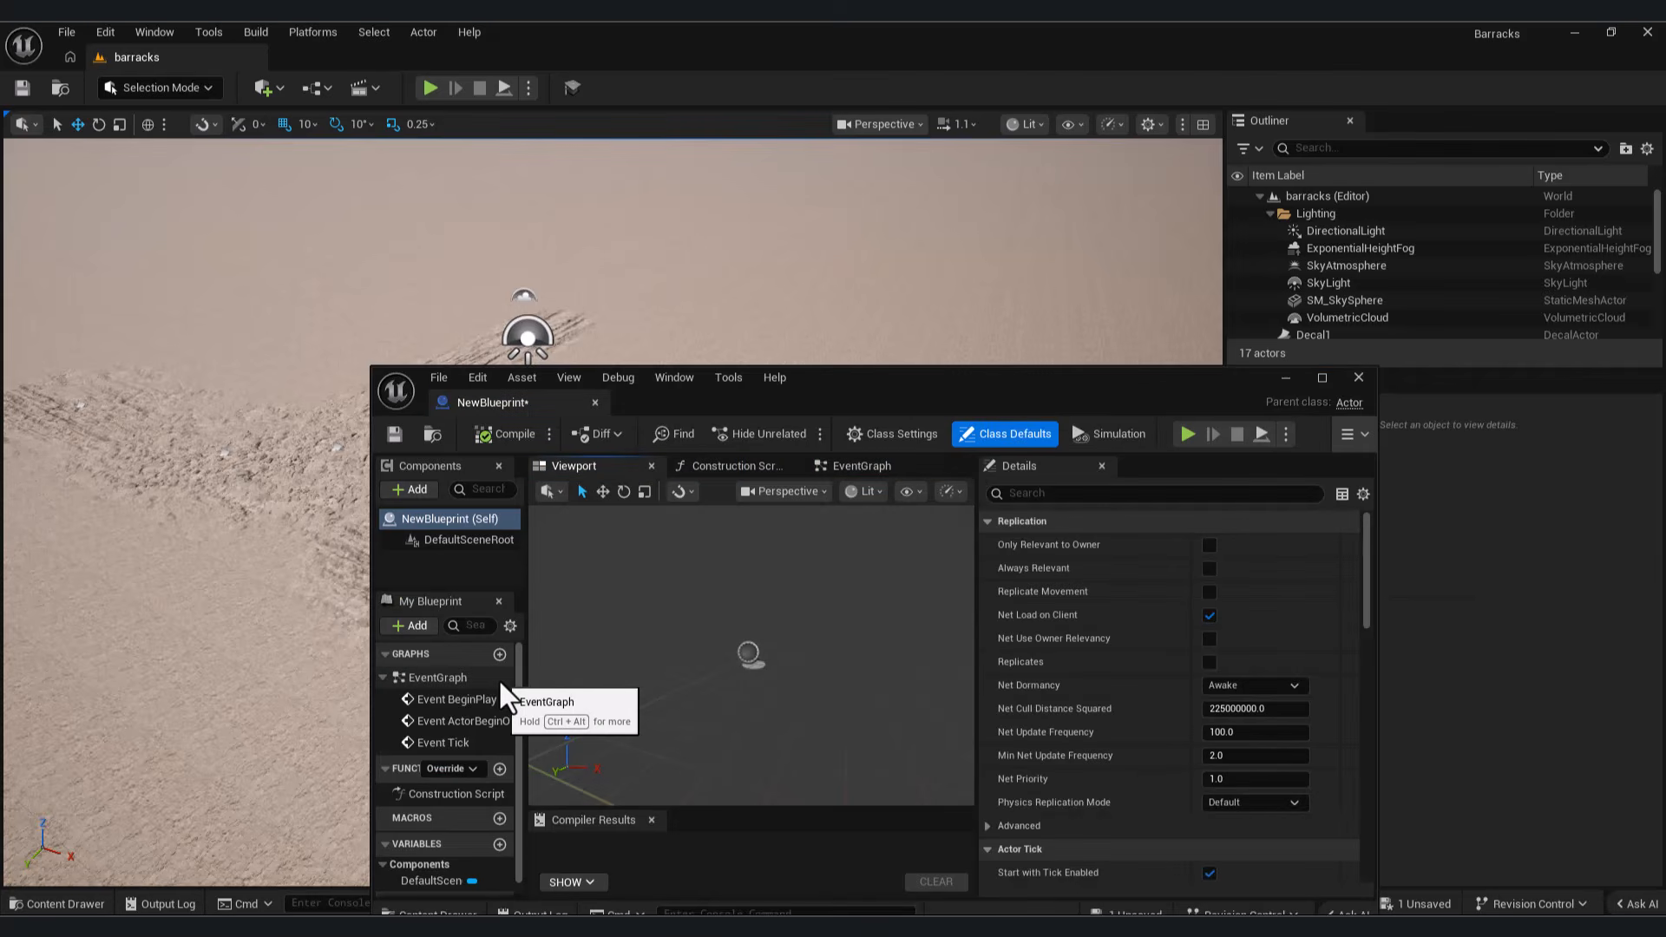
Step: Add a Landscape Texture Patch component to the blueprint
left_click(413, 488)
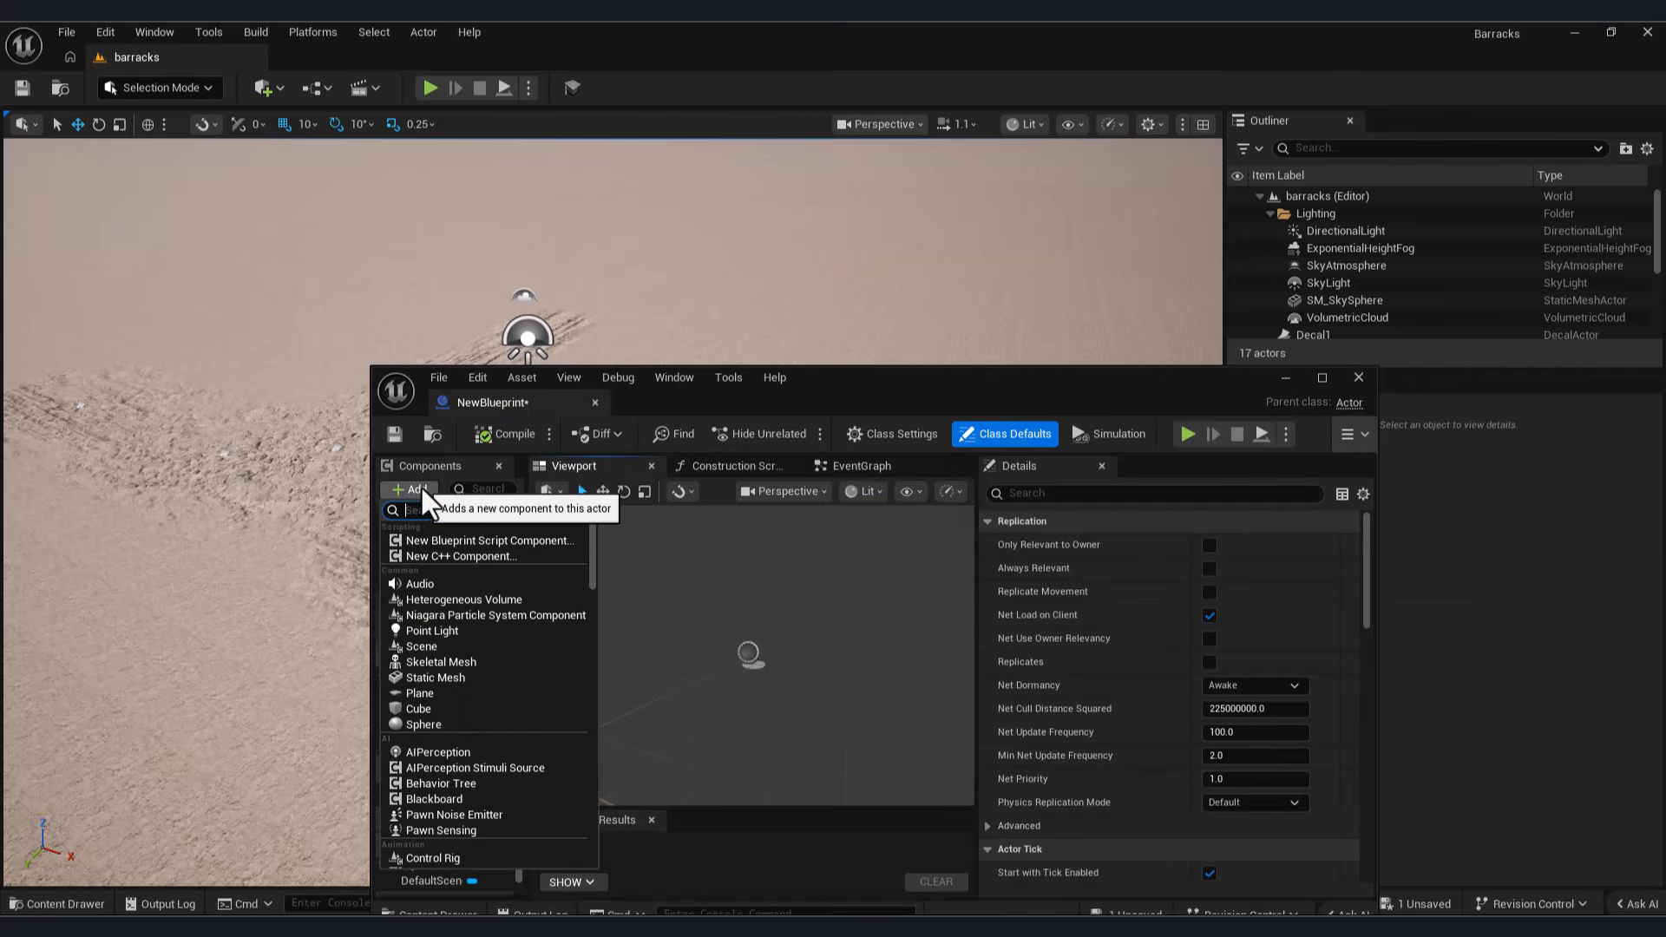
type("land")
left_click(482, 559)
left_click_drag(842, 380, 973, 158)
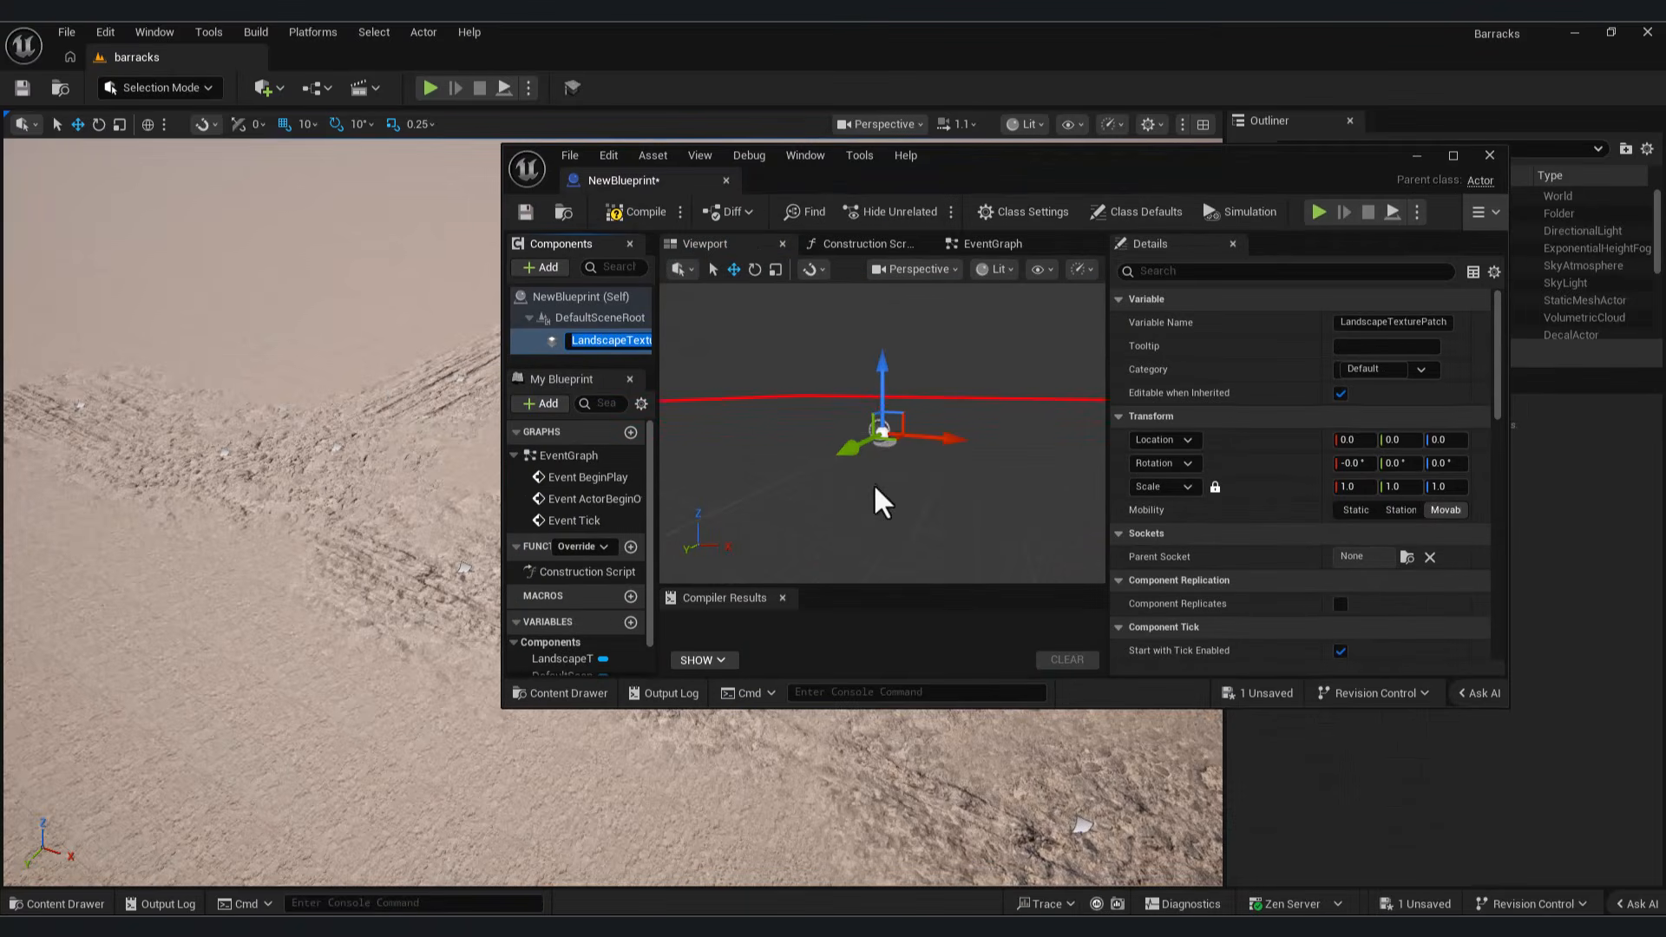
Step: Set the patch's height Source Mode to Texture Asset and assign Height_2 as its Height Texture Asset
left_click_drag(1504, 335, 1520, 498)
left_click(1402, 461)
left_click(1388, 495)
left_click_drag(1165, 484, 629, 828)
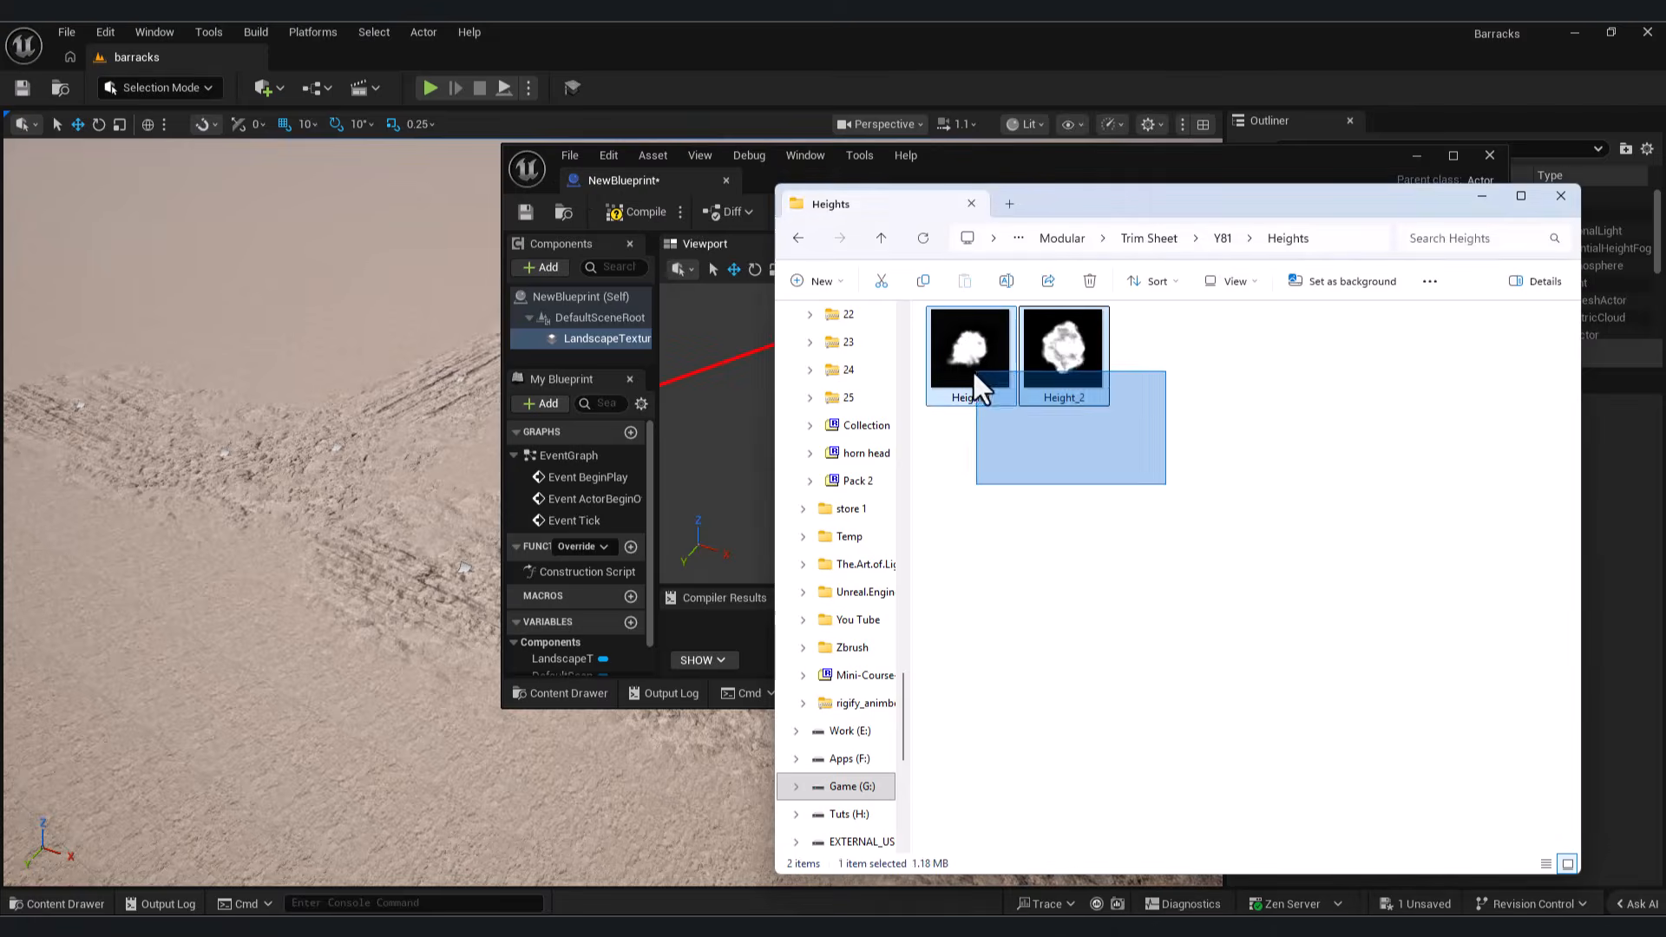
left_click(57, 904)
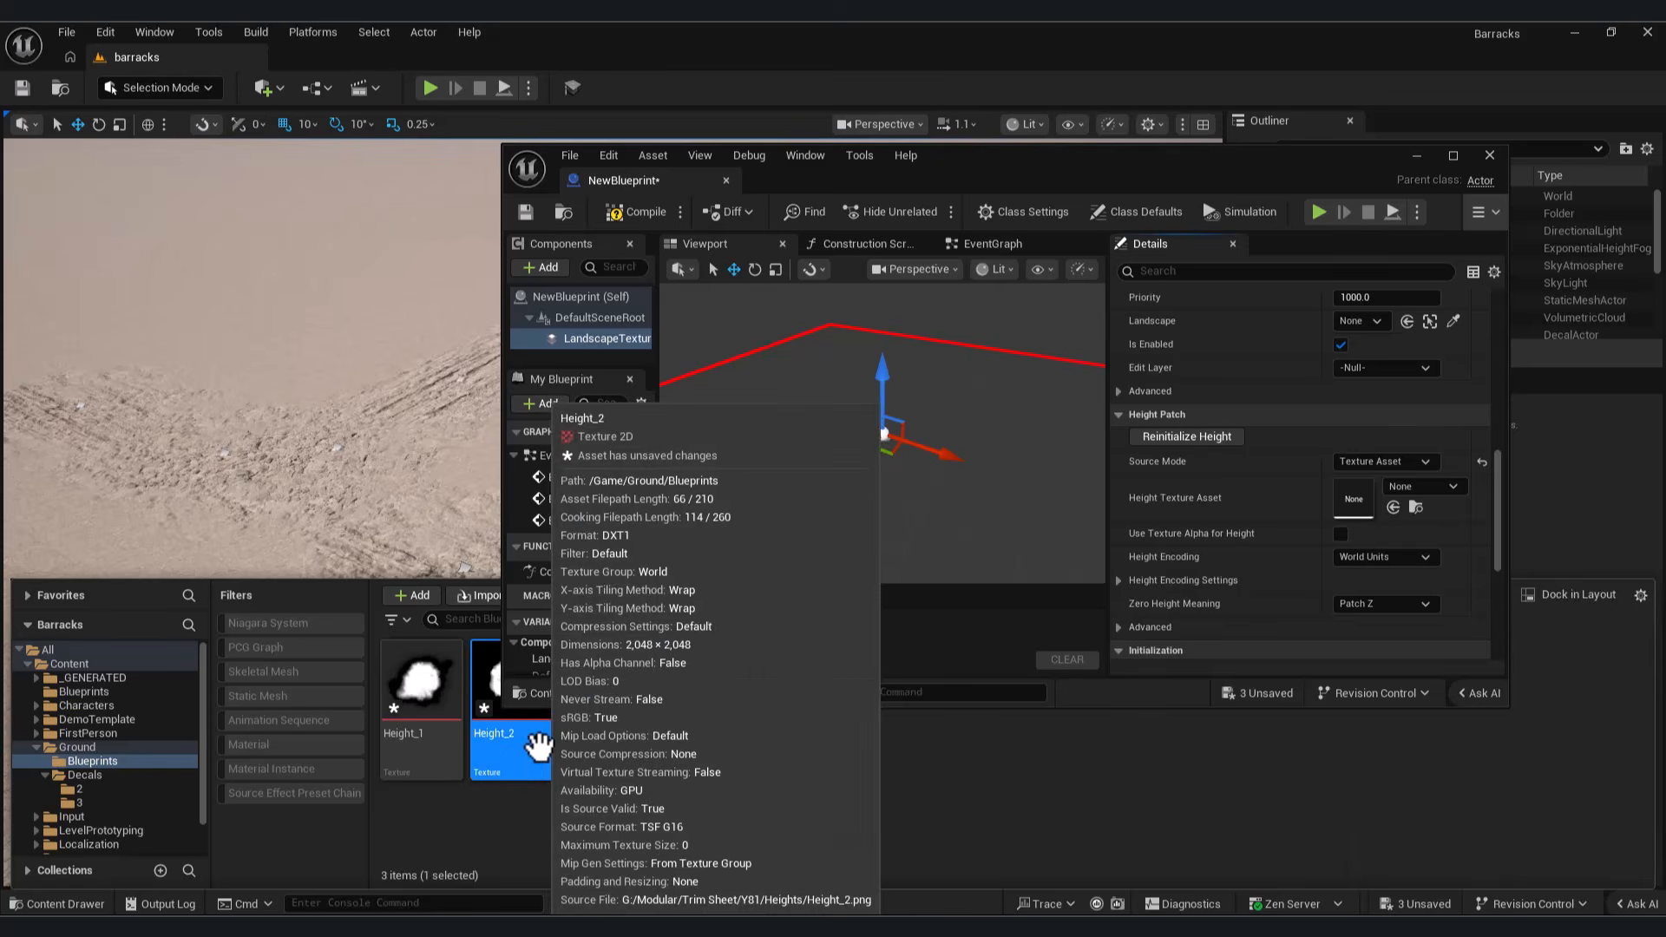
left_click_drag(531, 753, 1396, 506)
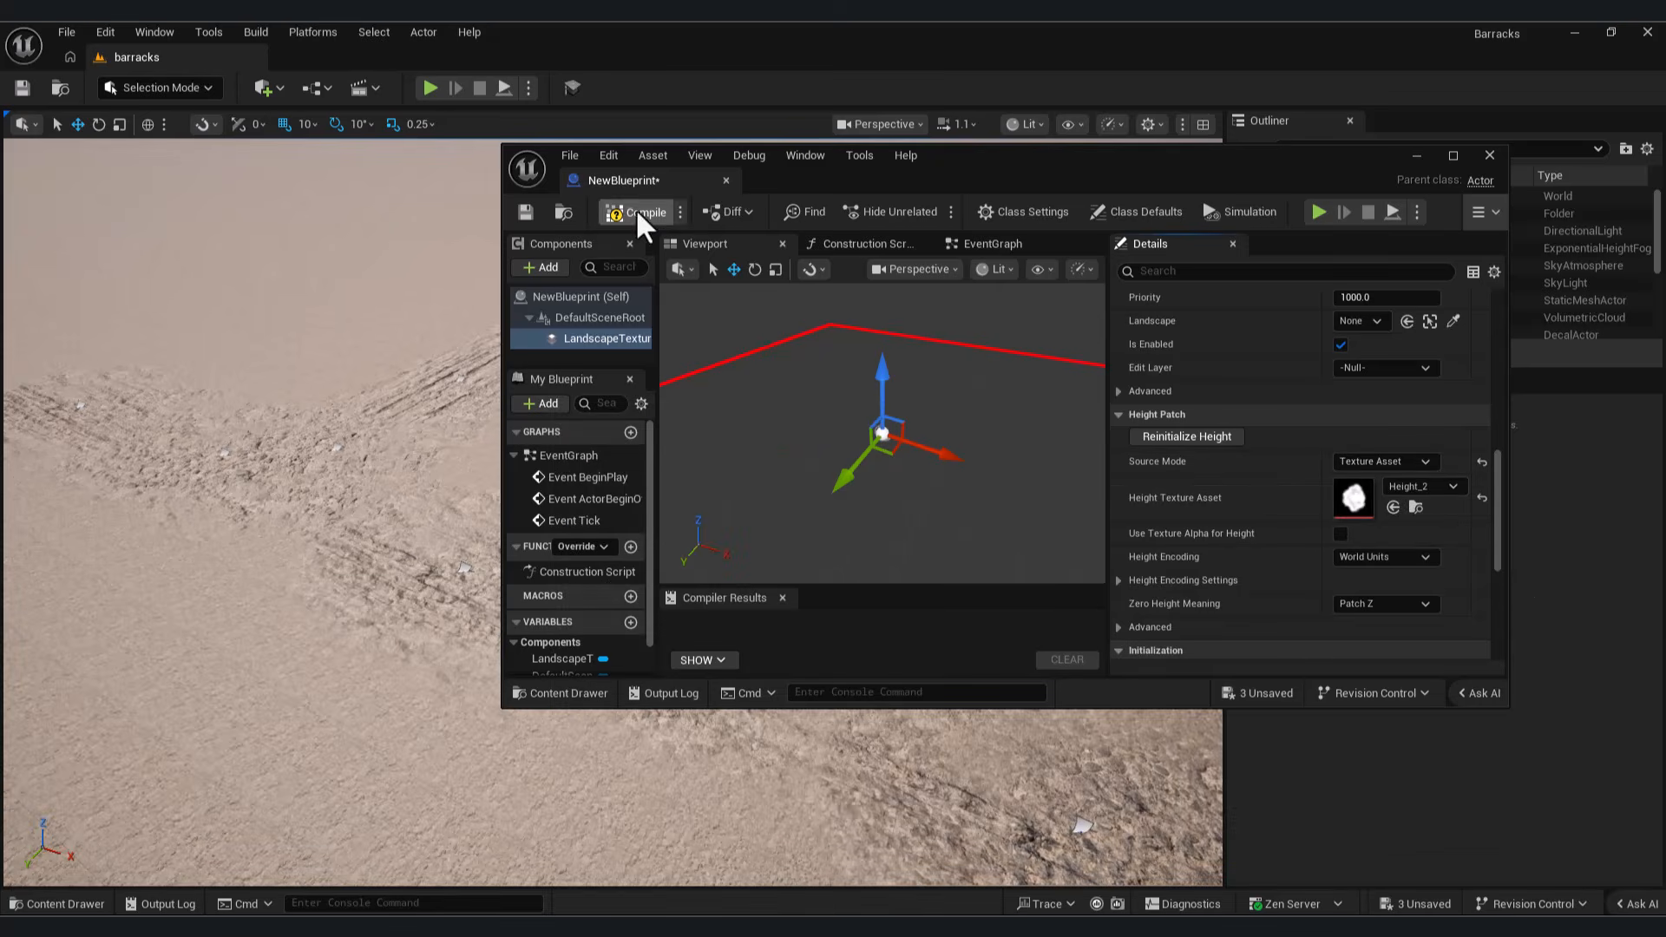
Step: Save and close the blueprint, and place an instance on the landscape beside the track decals
left_click(526, 212)
left_click(1489, 156)
left_click(57, 904)
left_click_drag(613, 762, 840, 460)
left_click(854, 550)
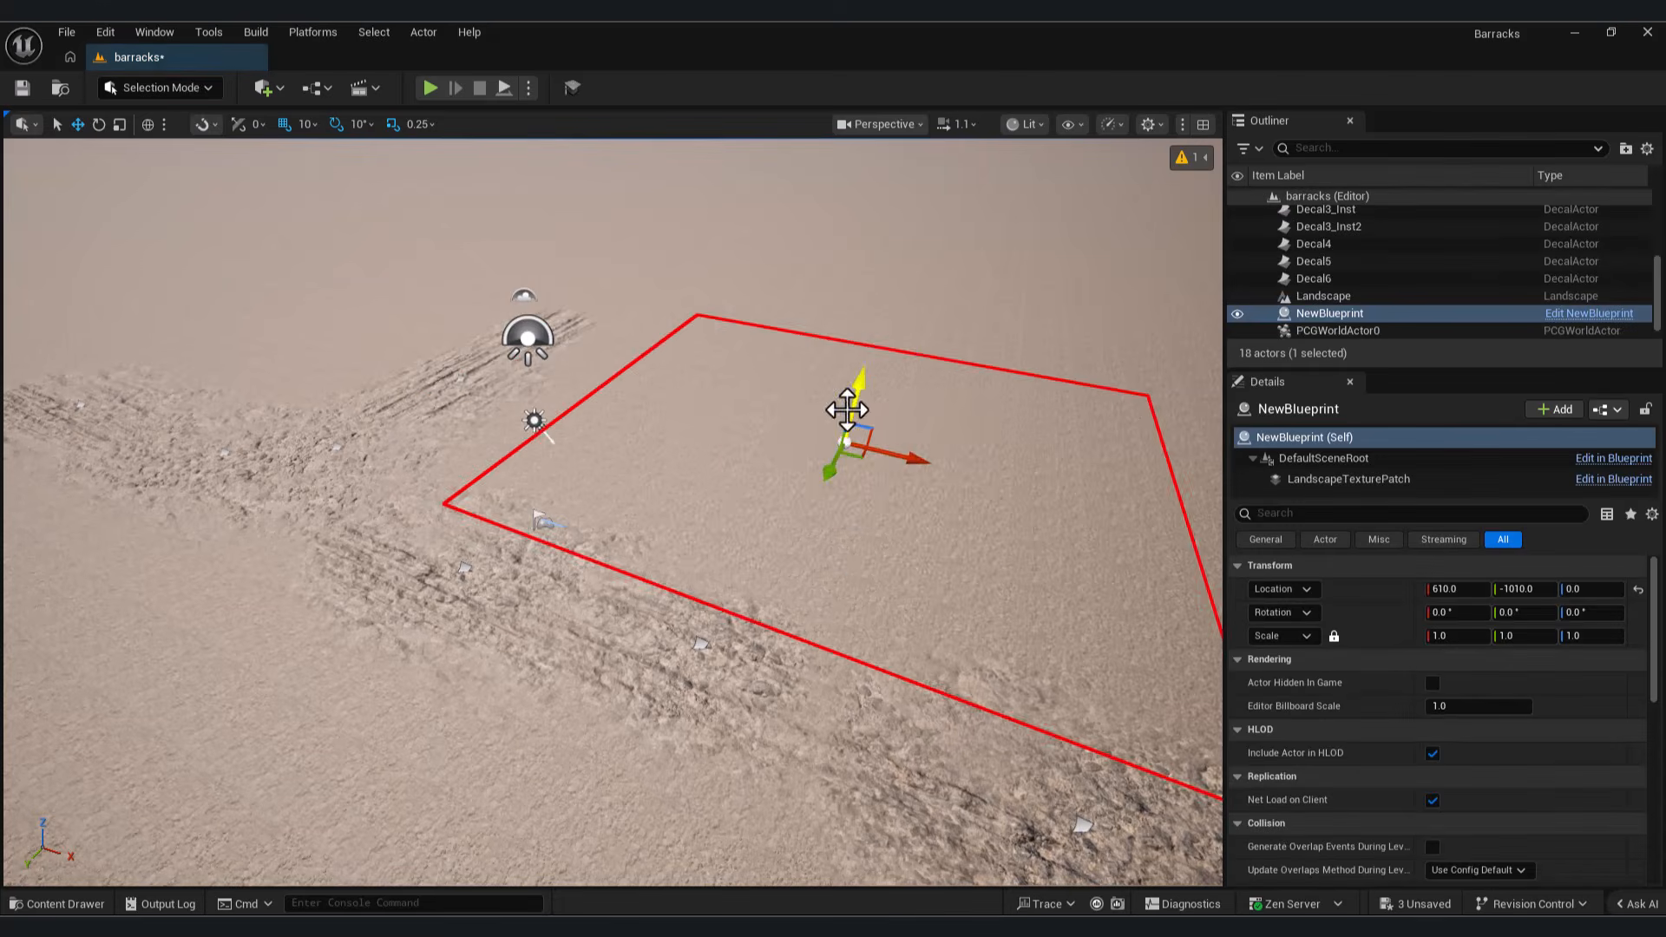
Step: Move the placed patch blueprint to Y -1190 and raise it to Z 90
right_click_drag(737, 424, 664, 431)
left_click_drag(710, 394, 749, 377)
left_click_drag(777, 318, 780, 293)
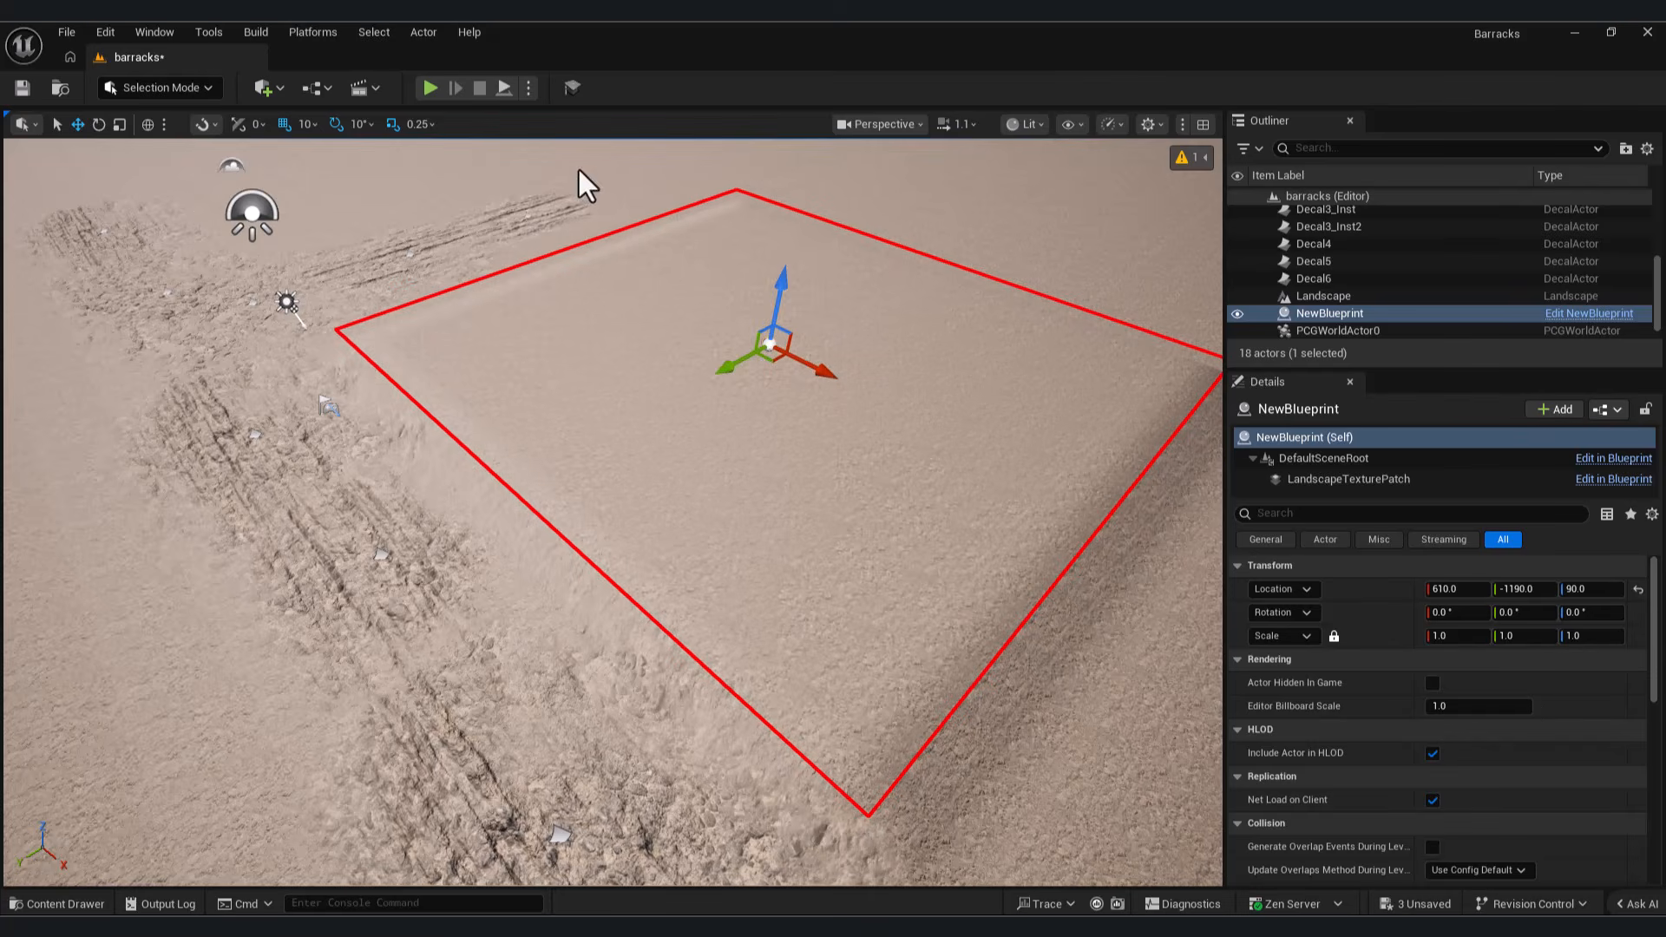
Step: On the LandscapeTexturePatch component, set Zero in Encoding to 0.2 and World Space Encoding Scale to 2000
left_click(1353, 484)
left_click_drag(1655, 665, 1658, 811)
scroll(1275, 743, "up", 6)
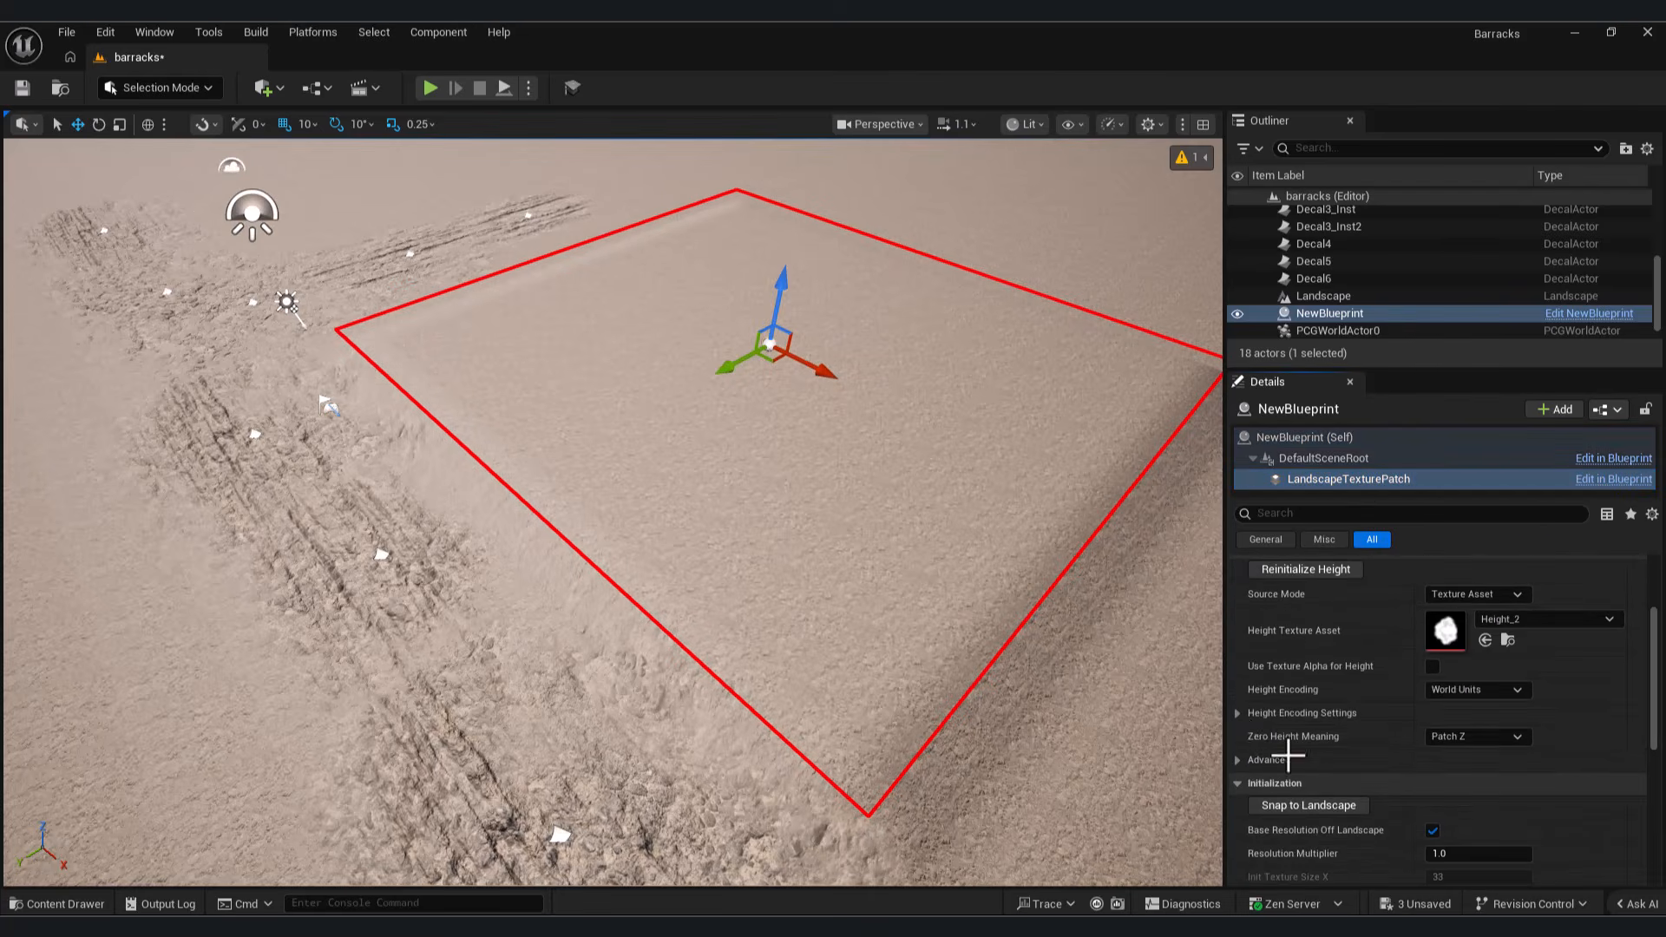
left_click(1262, 713)
left_click(1478, 736)
left_click(1472, 759)
type("2000")
key("Return")
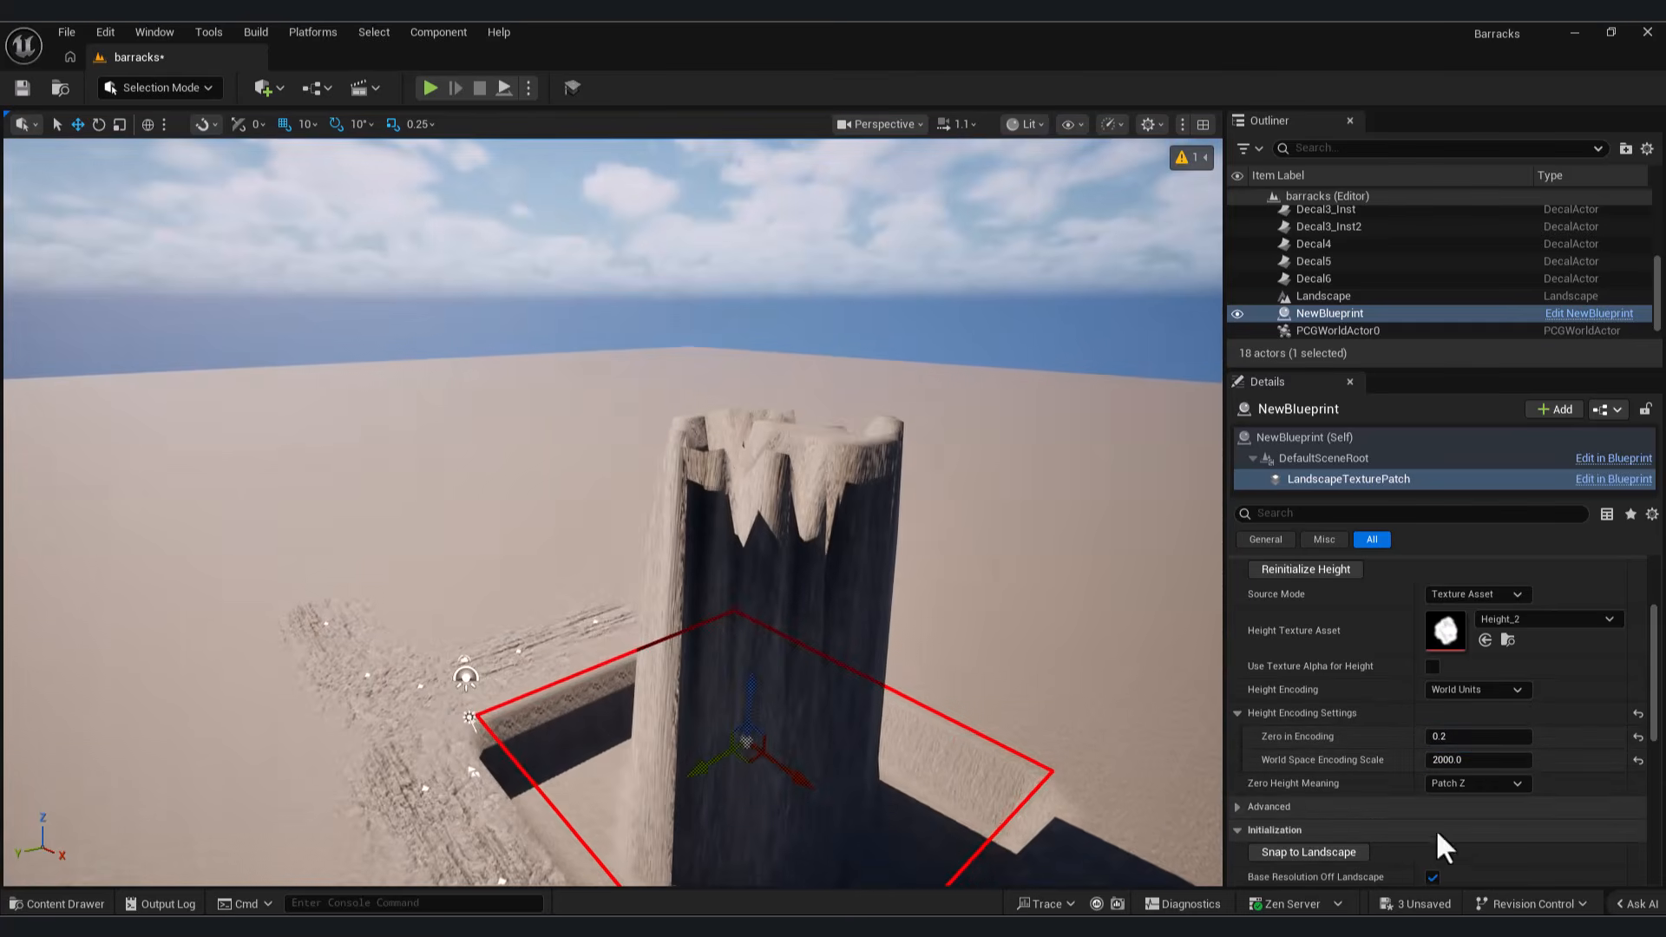
Step: Reduce the patch's World Space Encoding Scale to 1000 and scale the patch up over a wider area
left_click(1463, 760)
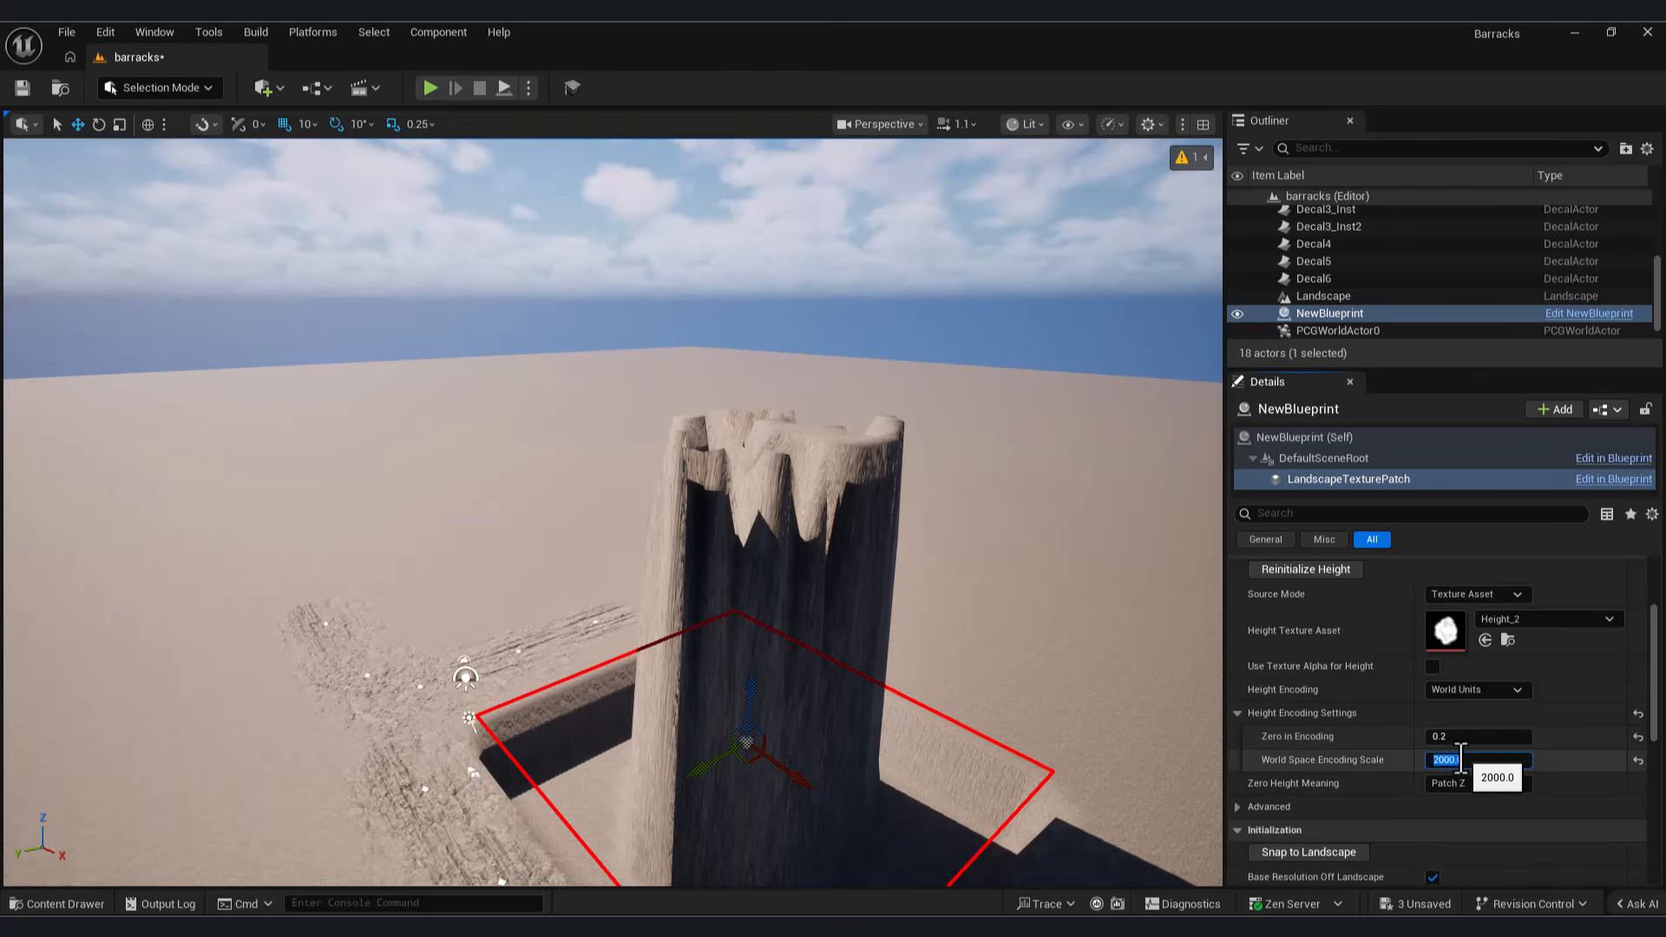
type("1000")
key("Return")
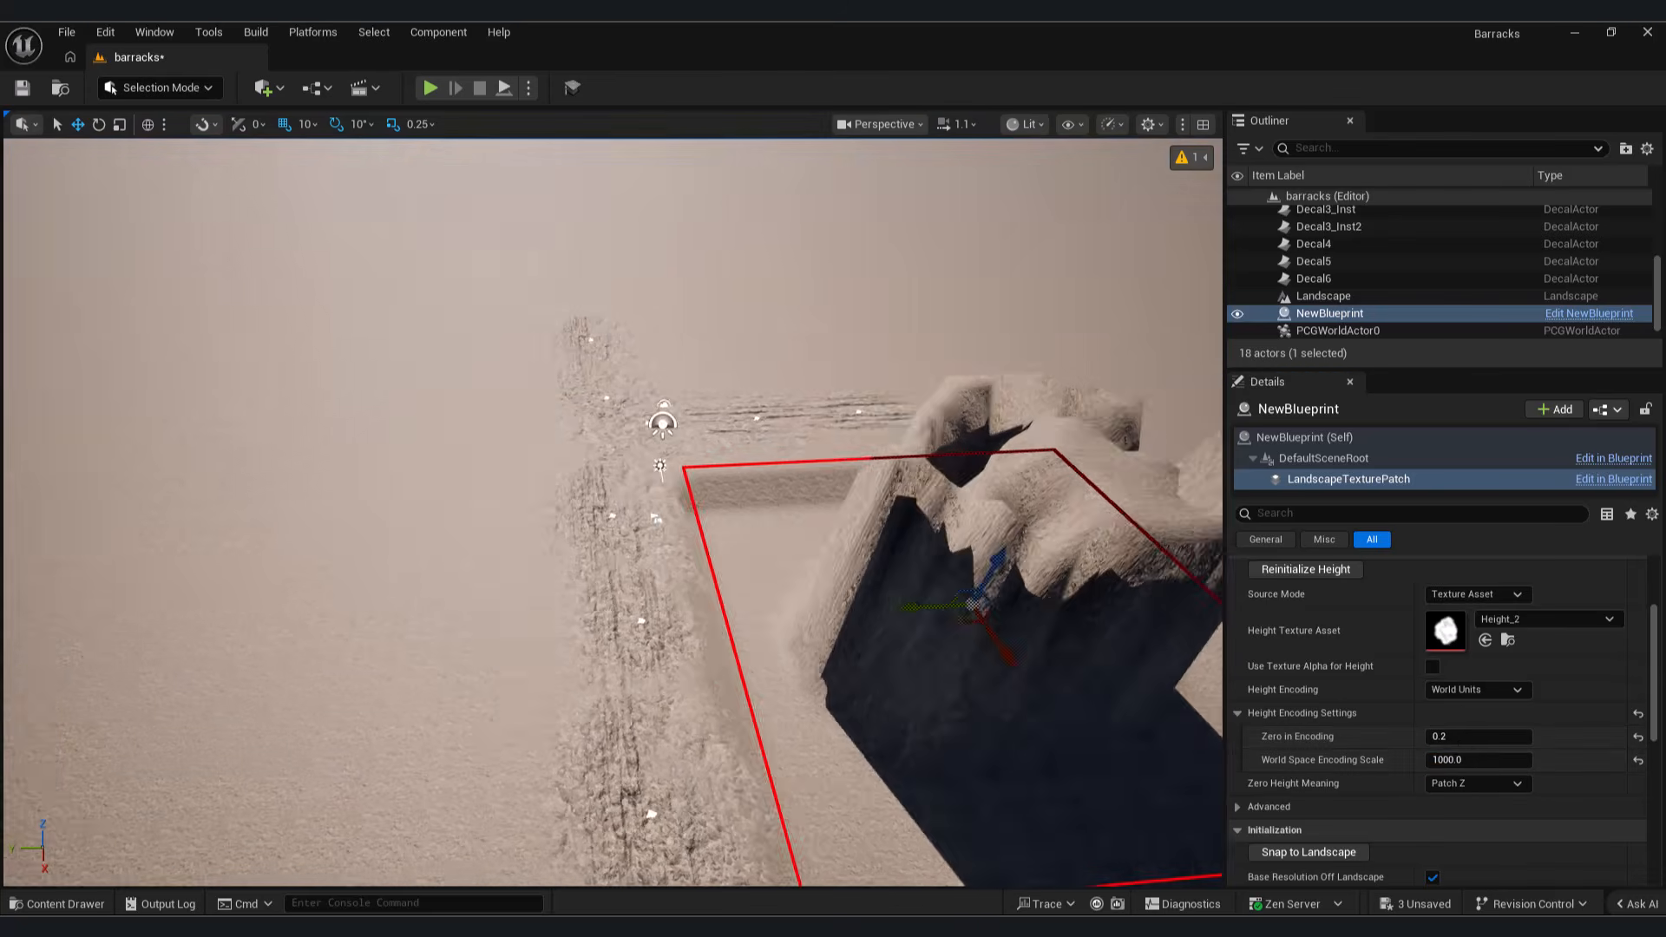
right_click_drag(391, 174, 200, 147)
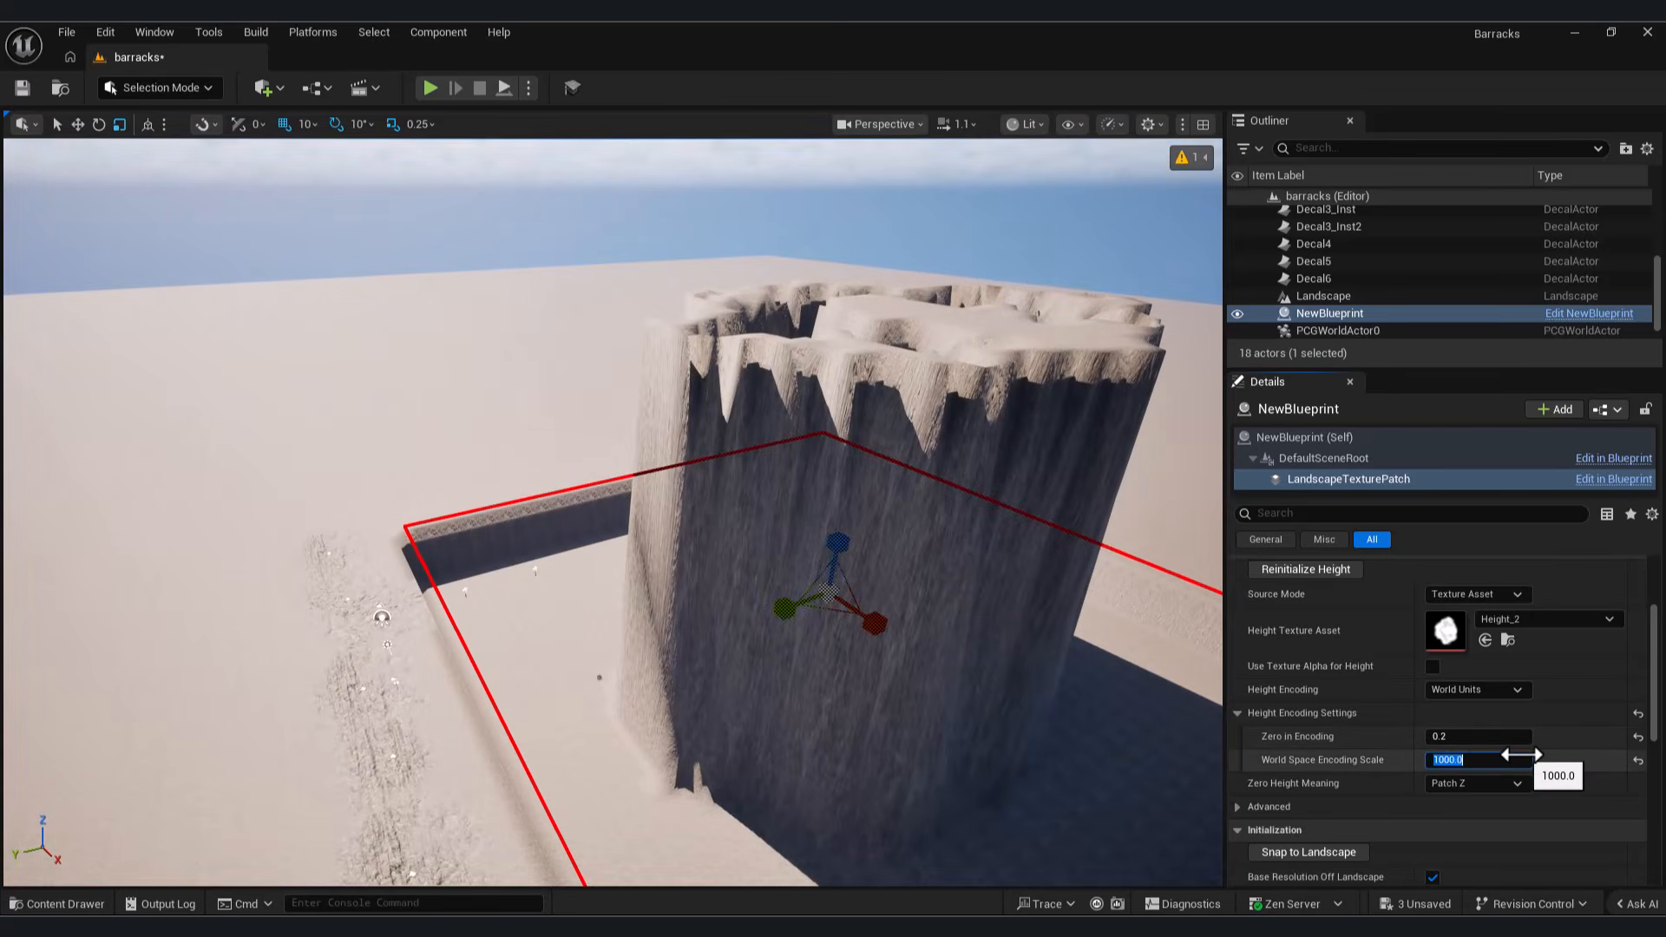
Step: Set the World Space Encoding Scale to 50 and reposition the enlarged patch around the track decals
type("50")
key("Return")
right_click_drag(1024, 521, 1030, 615)
key("w")
left_click_drag(859, 465, 682, 522)
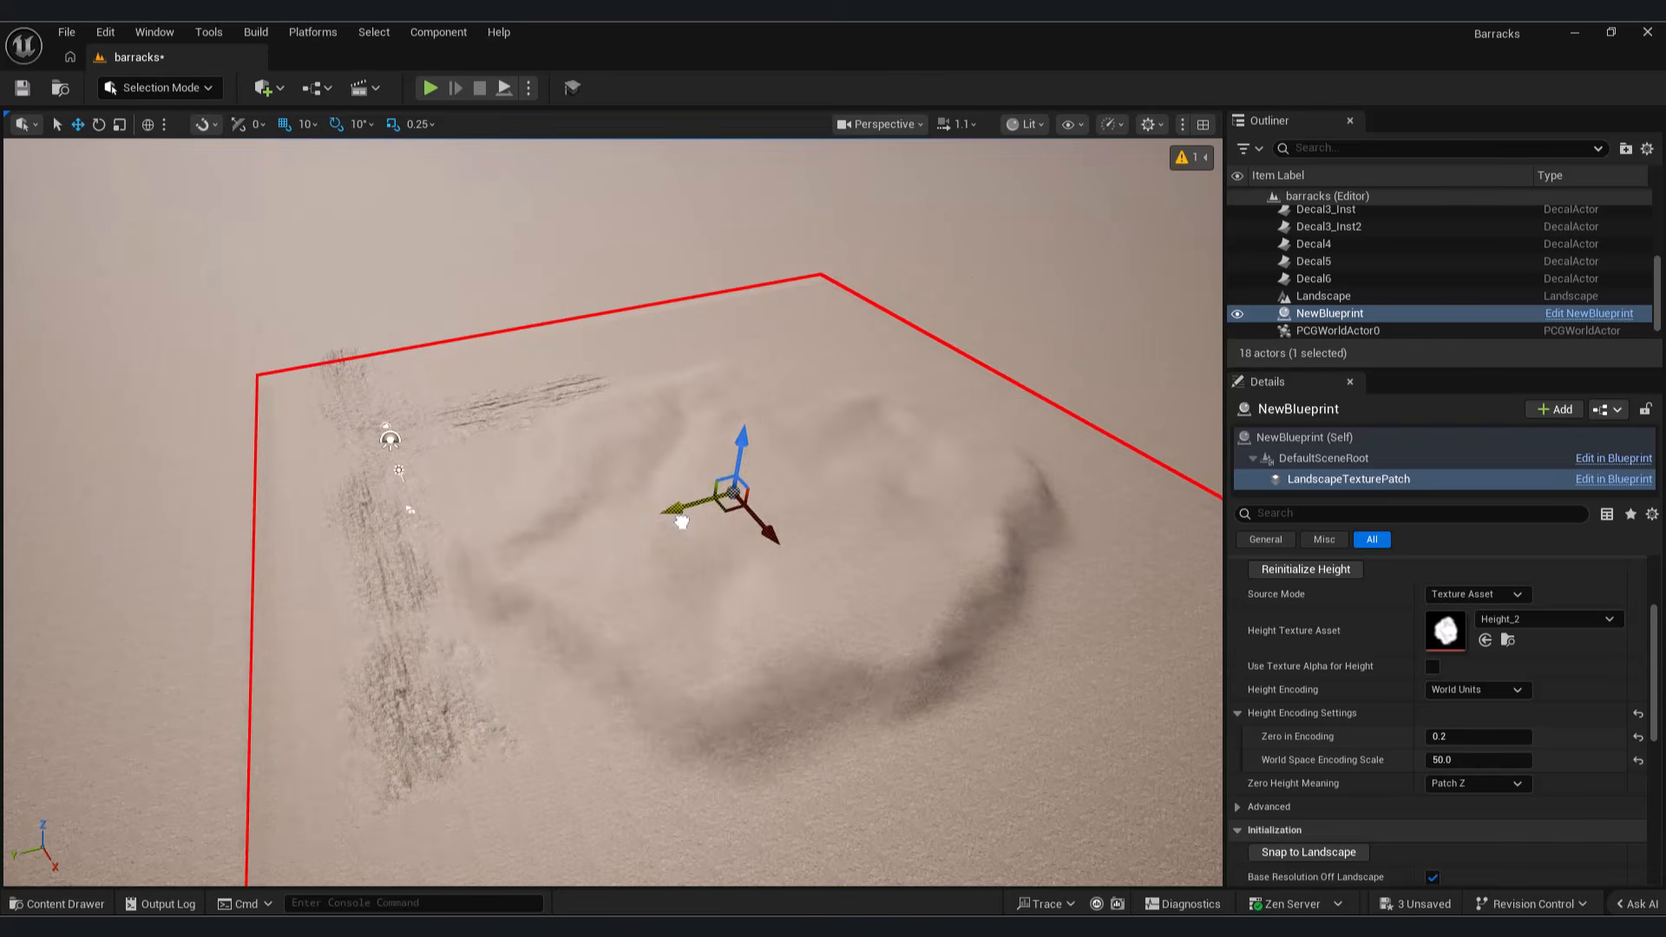
right_click_drag(669, 558, 669, 558)
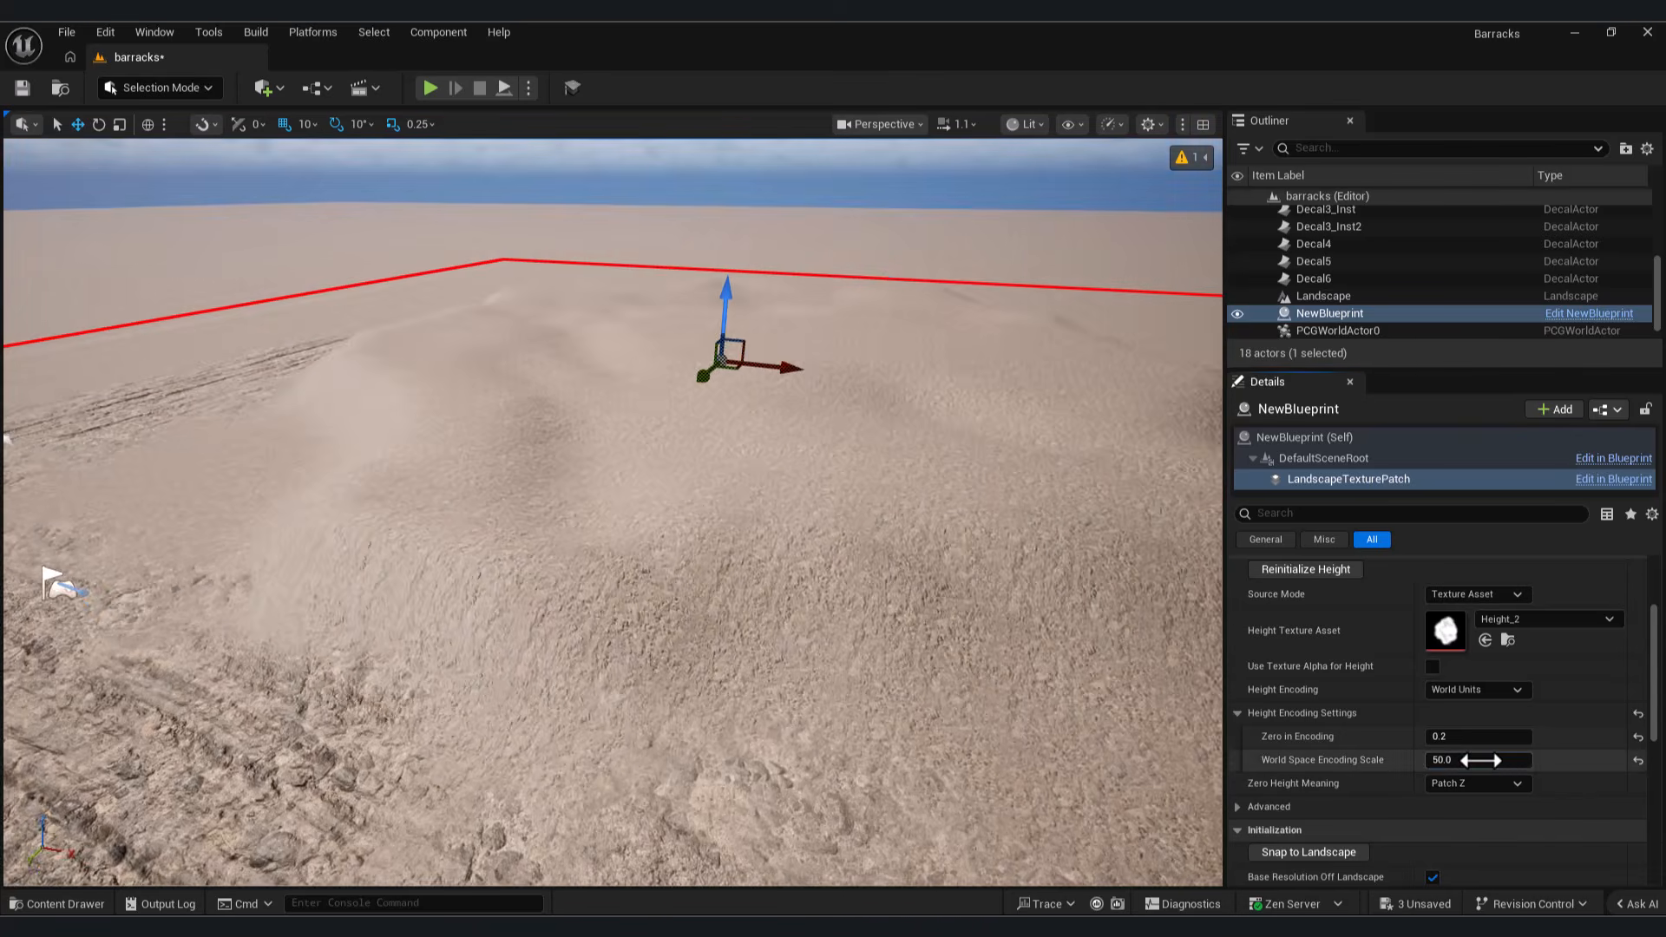
Step: Try a World Space Encoding Scale of 10, shift the patch vertically, and undo the last move
left_click(1480, 760)
type("10")
key("Return")
right_click_drag(766, 499, 764, 442)
left_click_drag(727, 427, 727, 382)
key("ctrl+z")
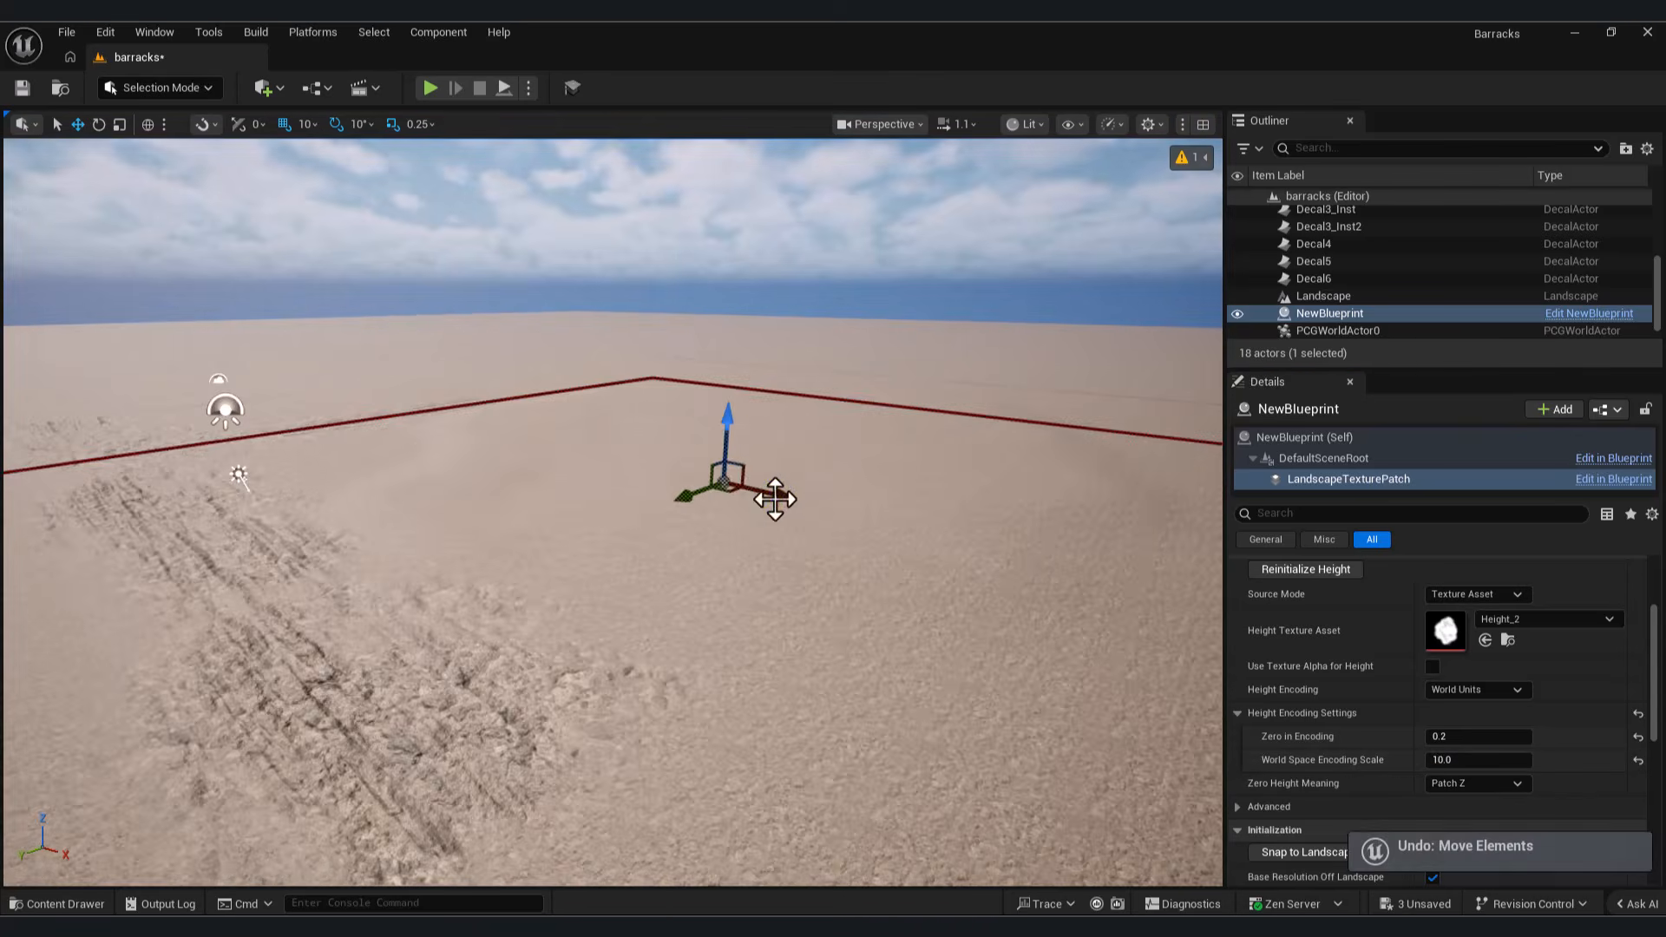
Step: Try a World Space Encoding Scale of 20 on the landscape patch
right_click_drag(745, 435, 686, 464)
left_click(1447, 761)
type("20")
key("Return")
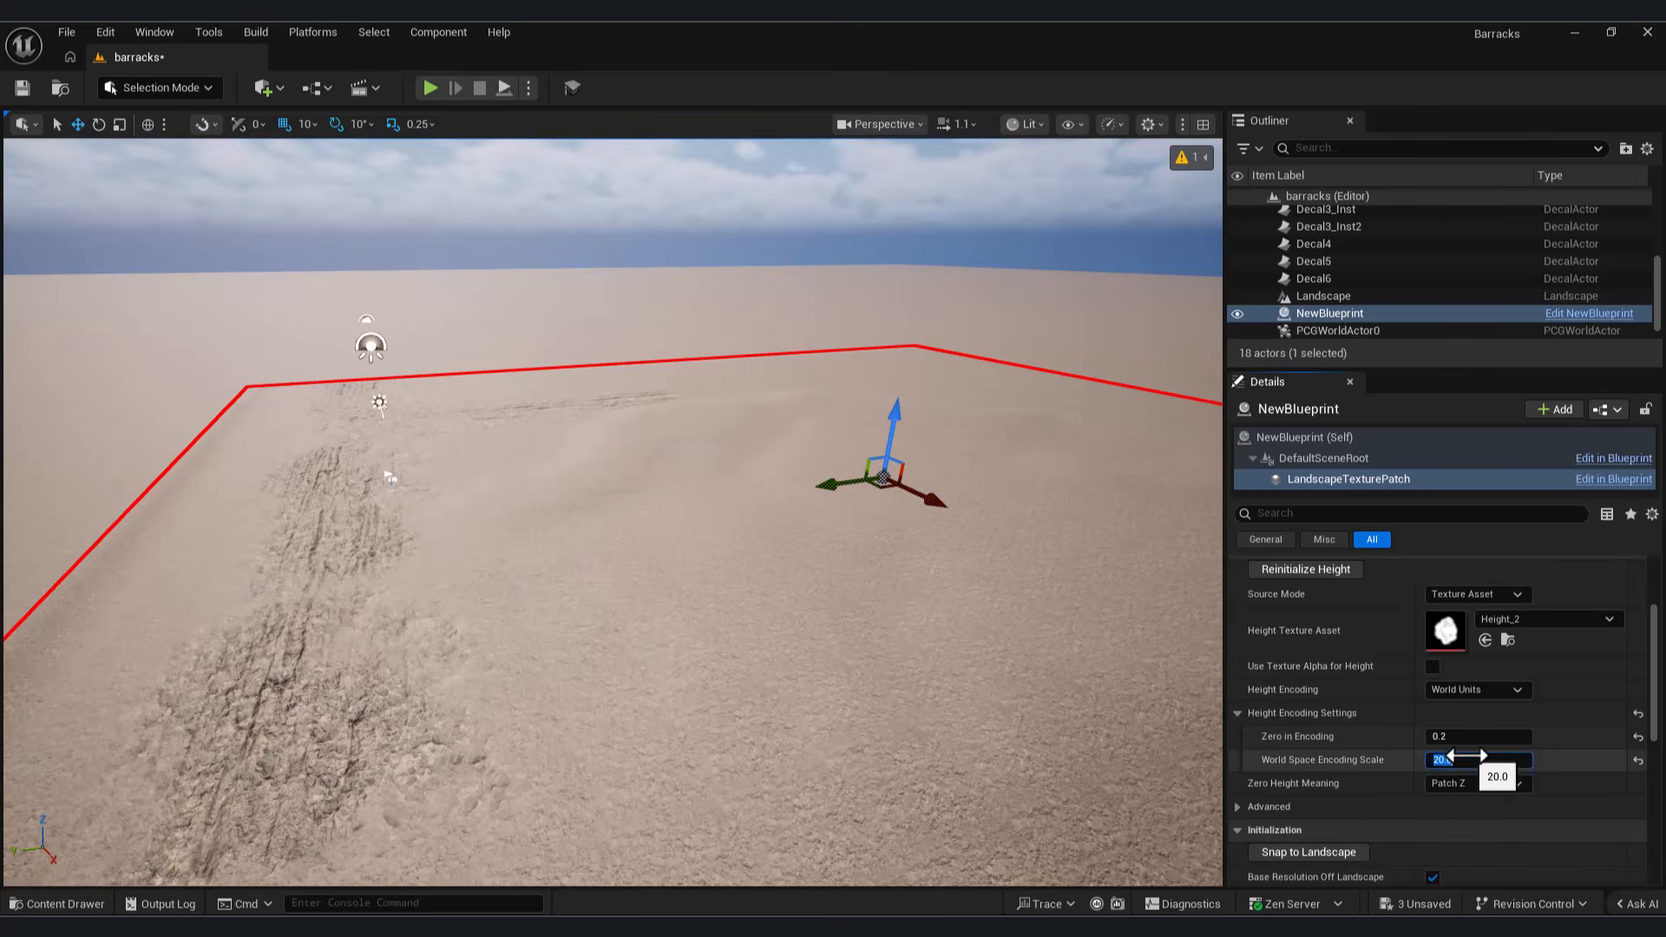
Step: Return the landscape patch's World Space Encoding Scale to 50
right_click_drag(734, 605, 734, 604)
left_click(1475, 760)
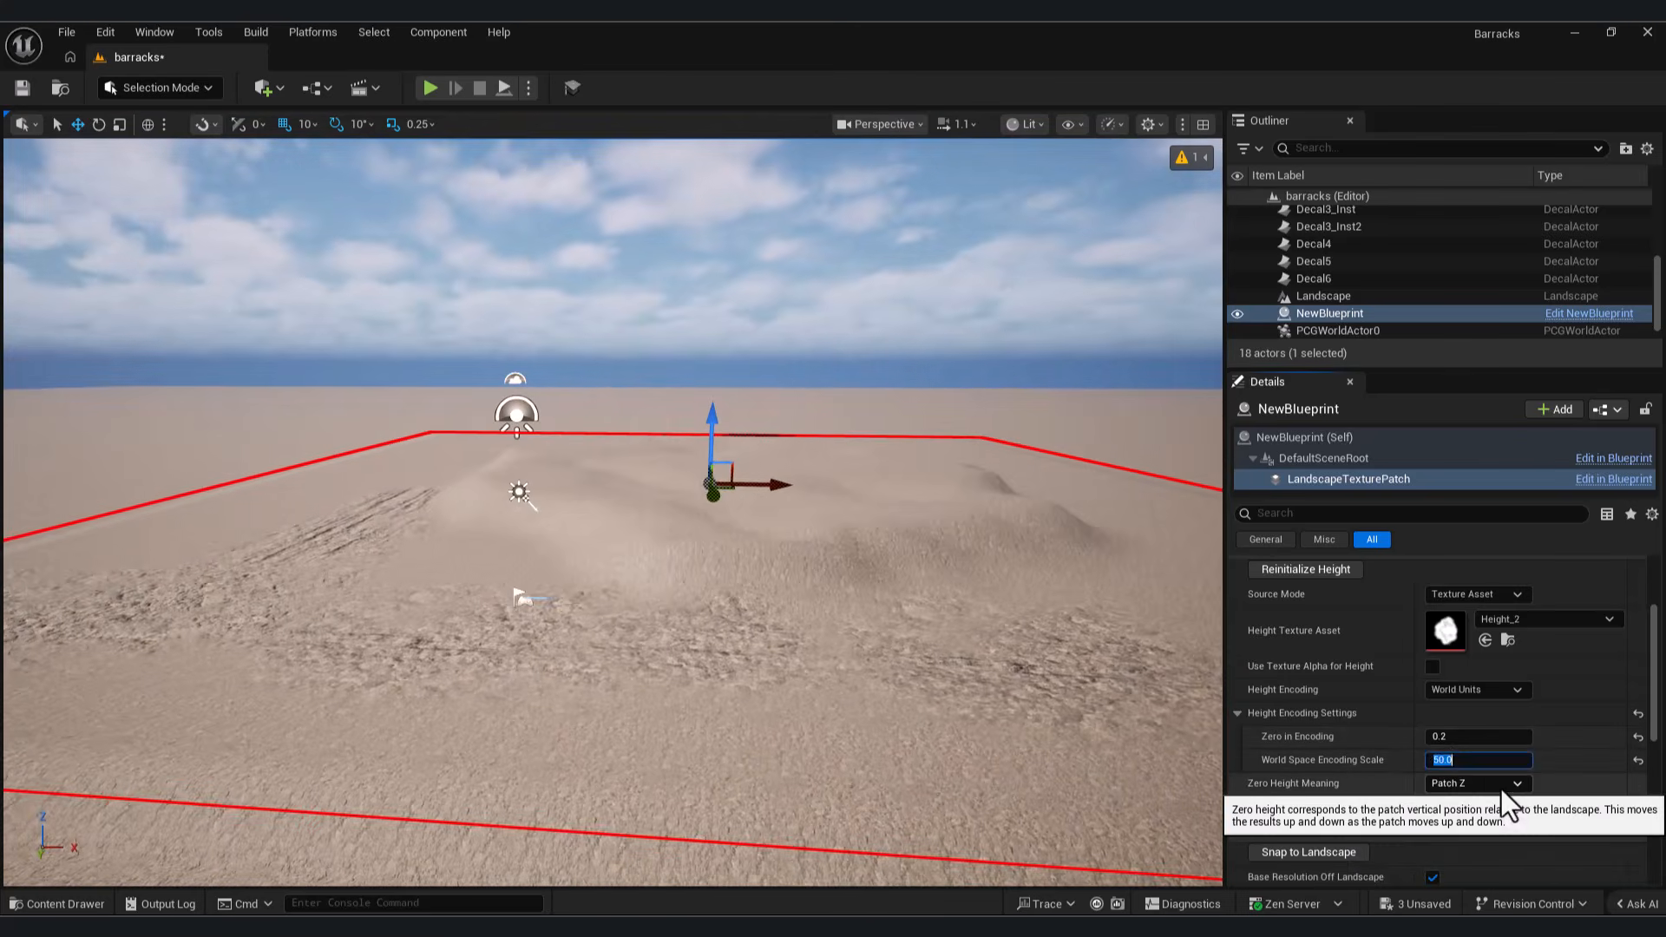
Step: Set the landscape patch's World Space Encoding Scale to 30
type("30")
key("Return")
right_click_drag(1038, 424, 1038, 424)
key("r")
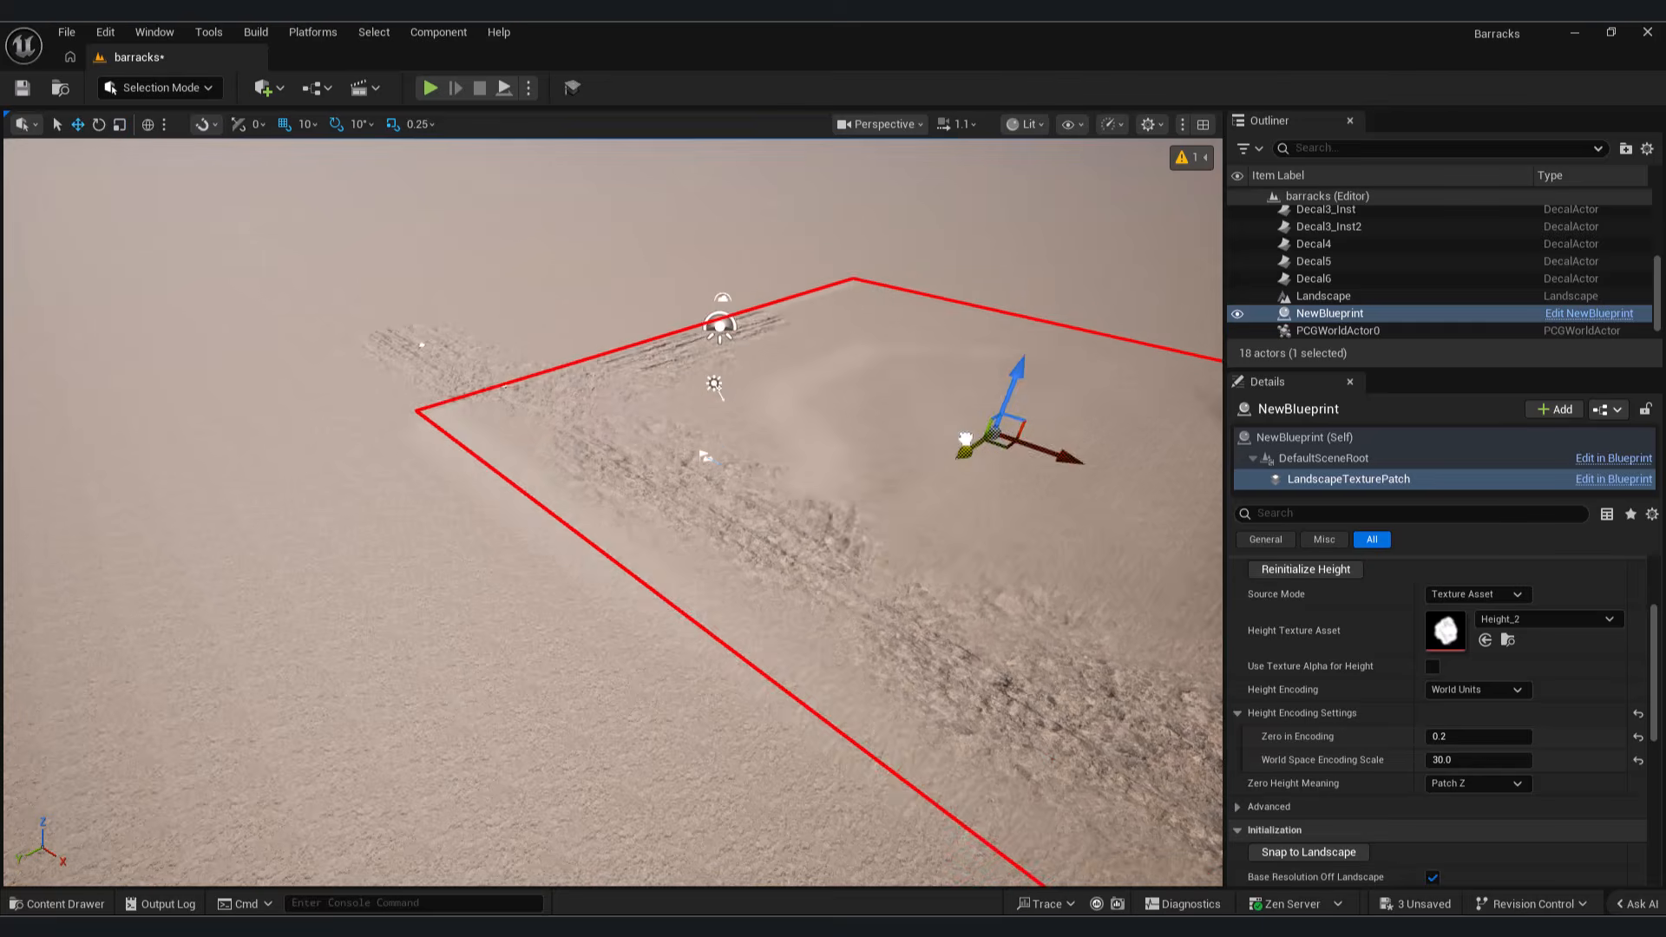
Step: Inspect the lowered mound and the track decals around the landscape patch from several angles
left_click(734, 555)
right_click_drag(734, 556, 734, 556)
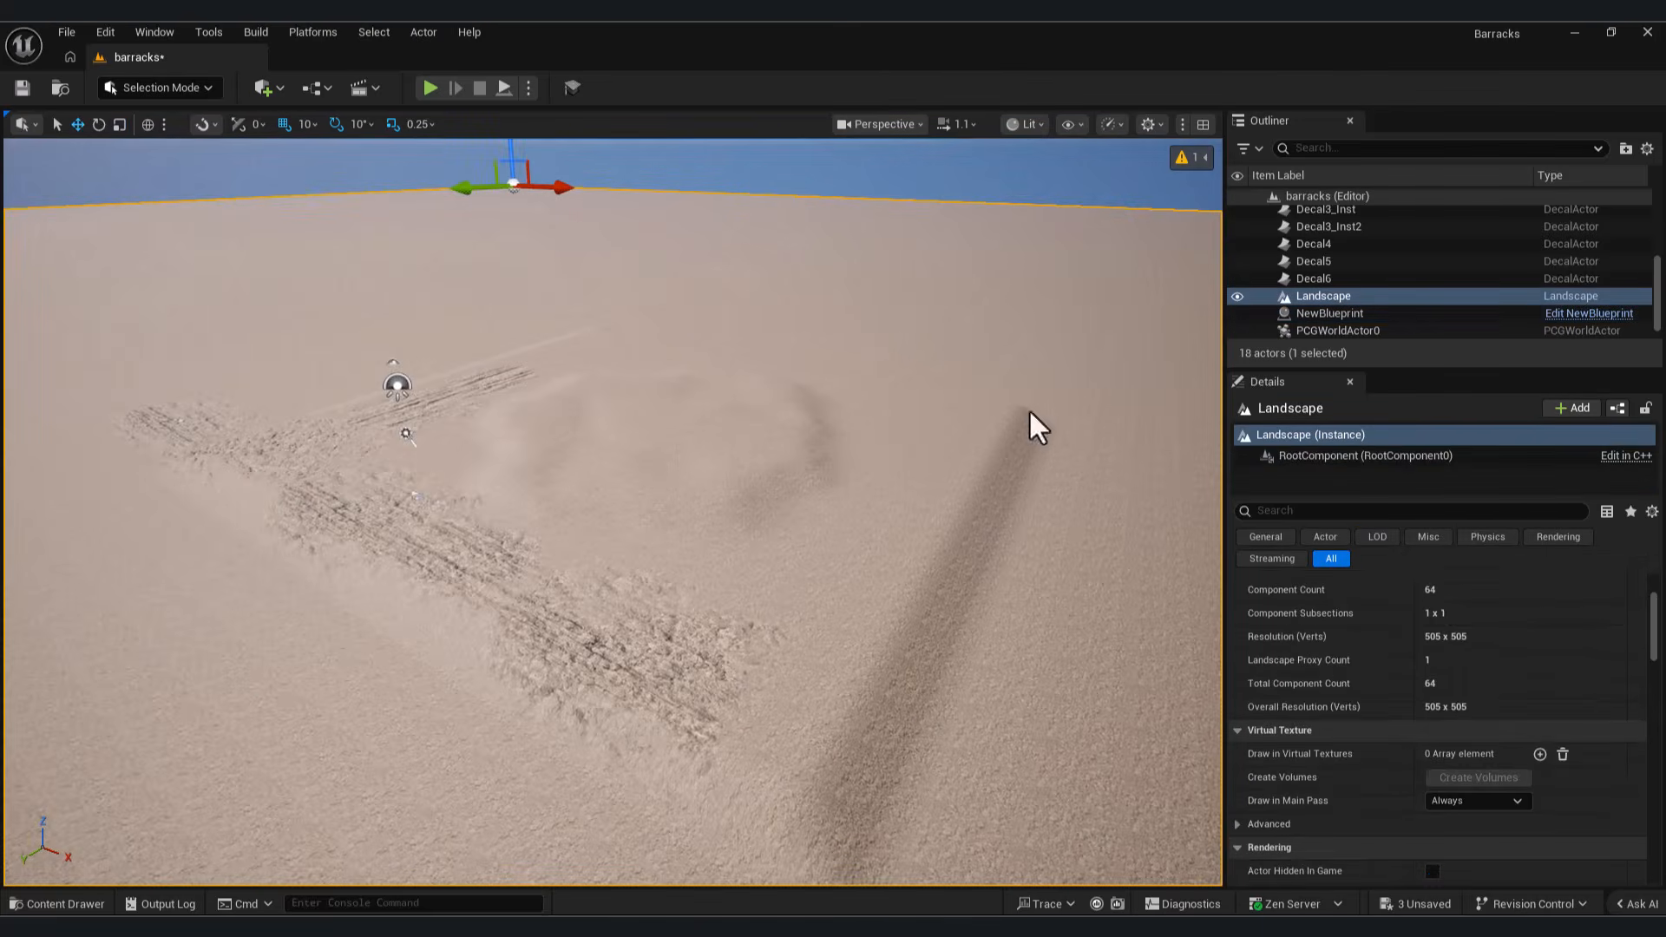
key("ctrl+z")
left_click_drag(649, 373, 652, 395)
left_click(654, 449)
right_click_drag(655, 449, 851, 426)
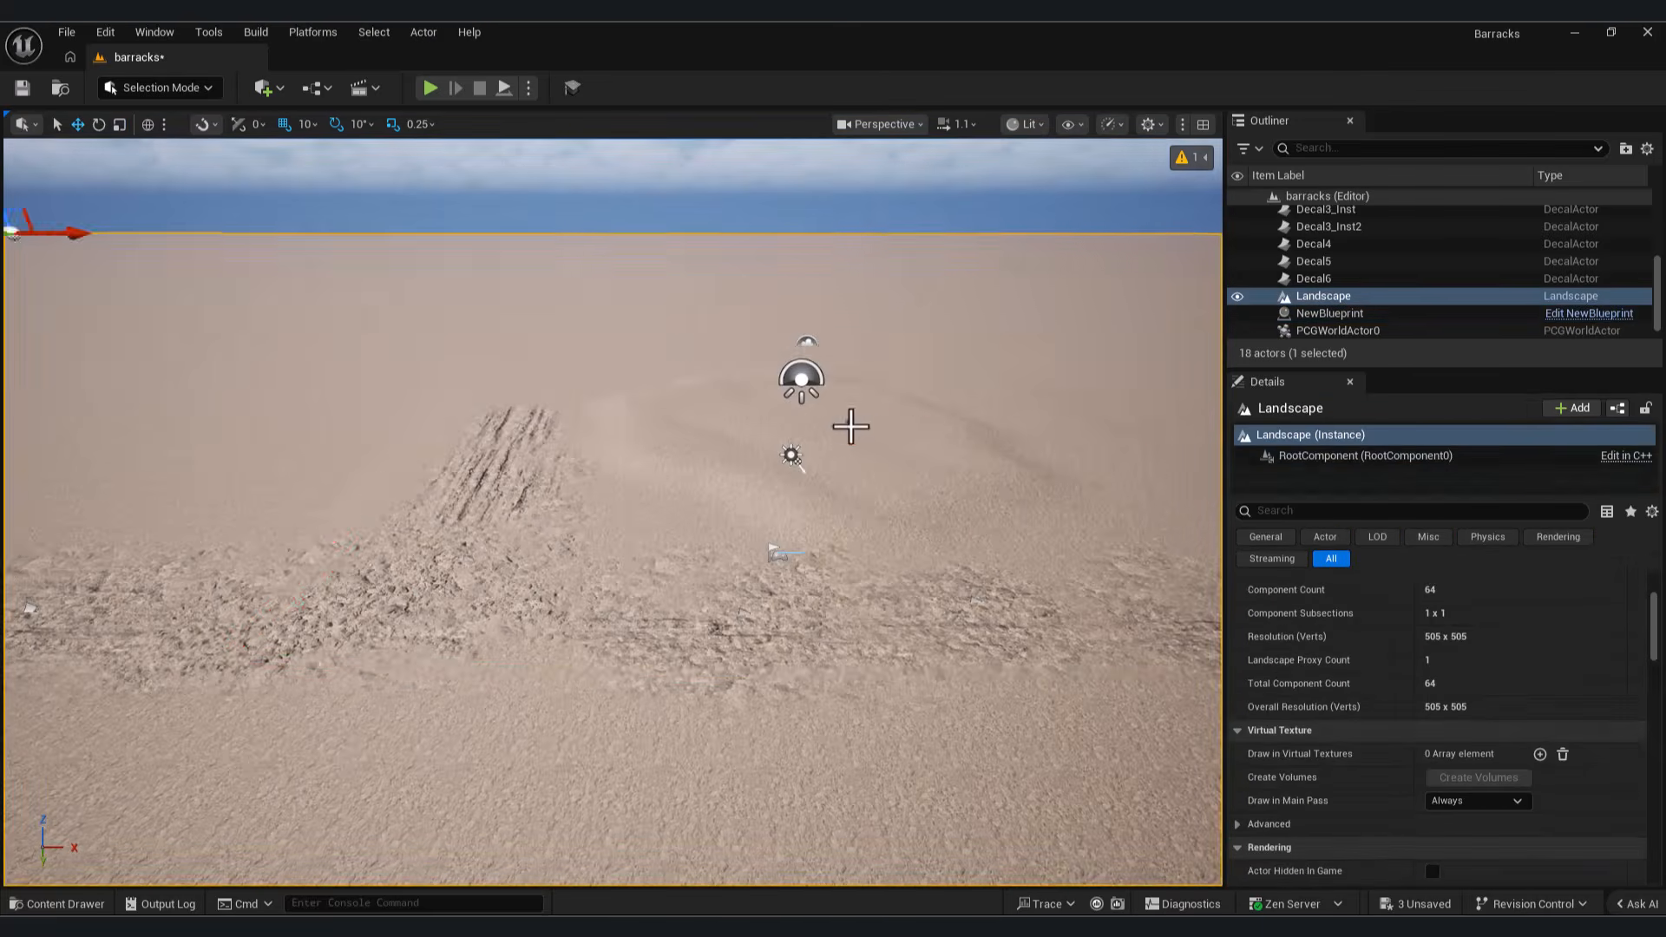
left_click(850, 426)
left_click_drag(910, 427, 175, 445, "alt")
left_click(565, 434)
right_click_drag(564, 434, 685, 434)
Step: Play the level, travel across the track decals and mound to check the terrain, and end the session
left_click(430, 87)
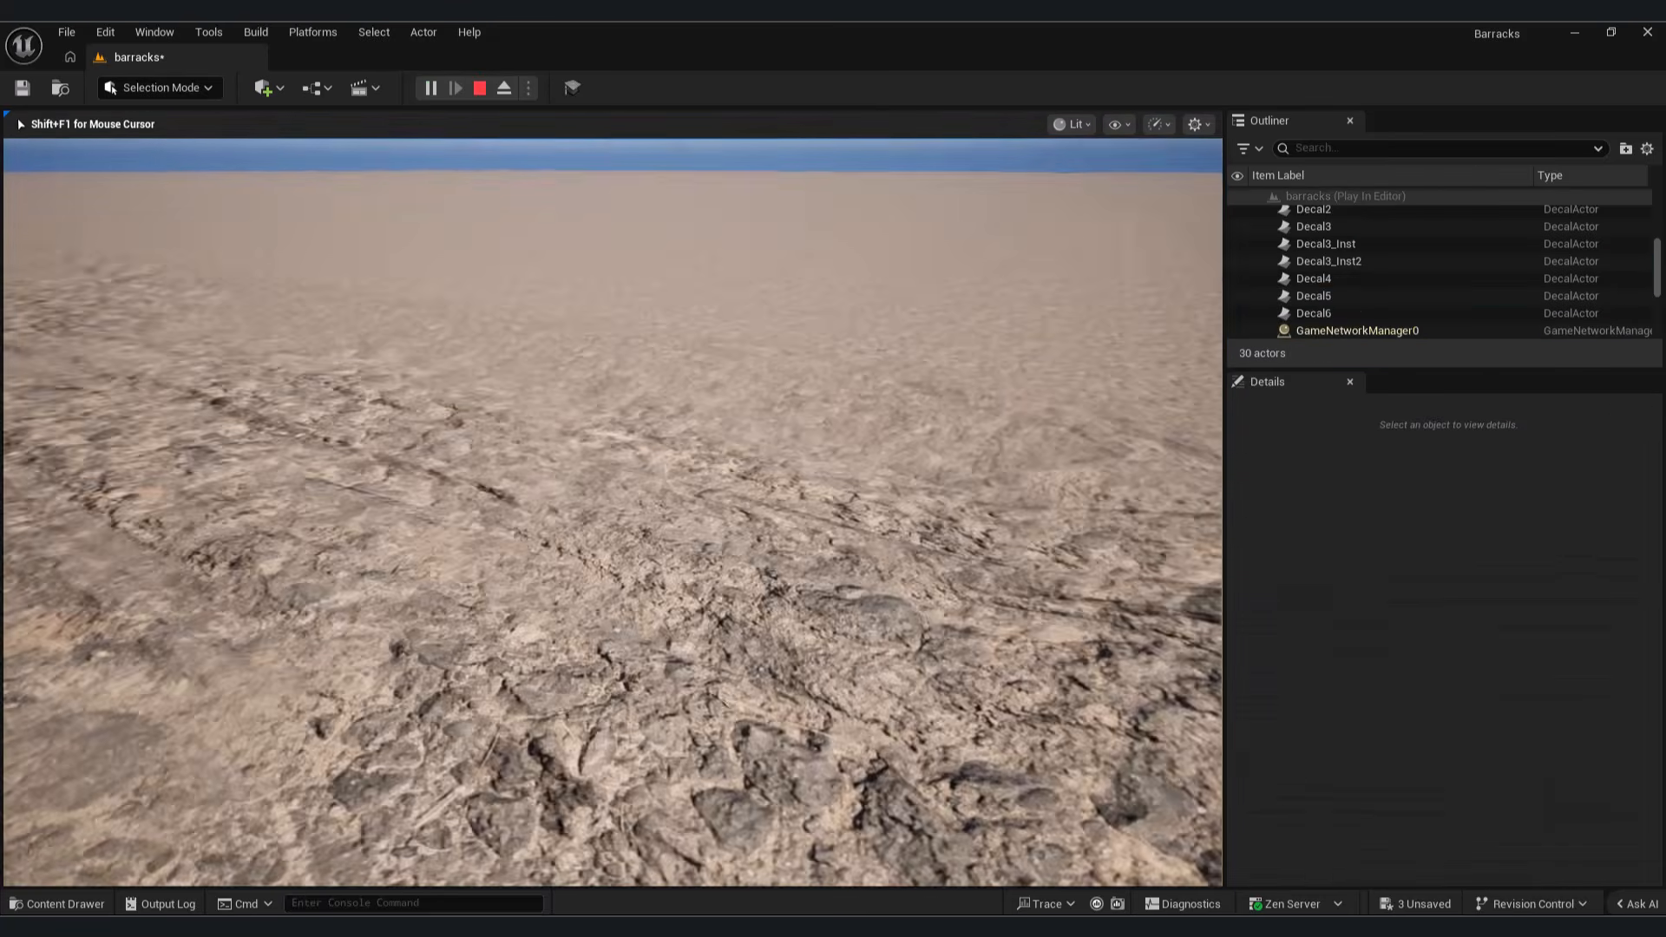
key("w")
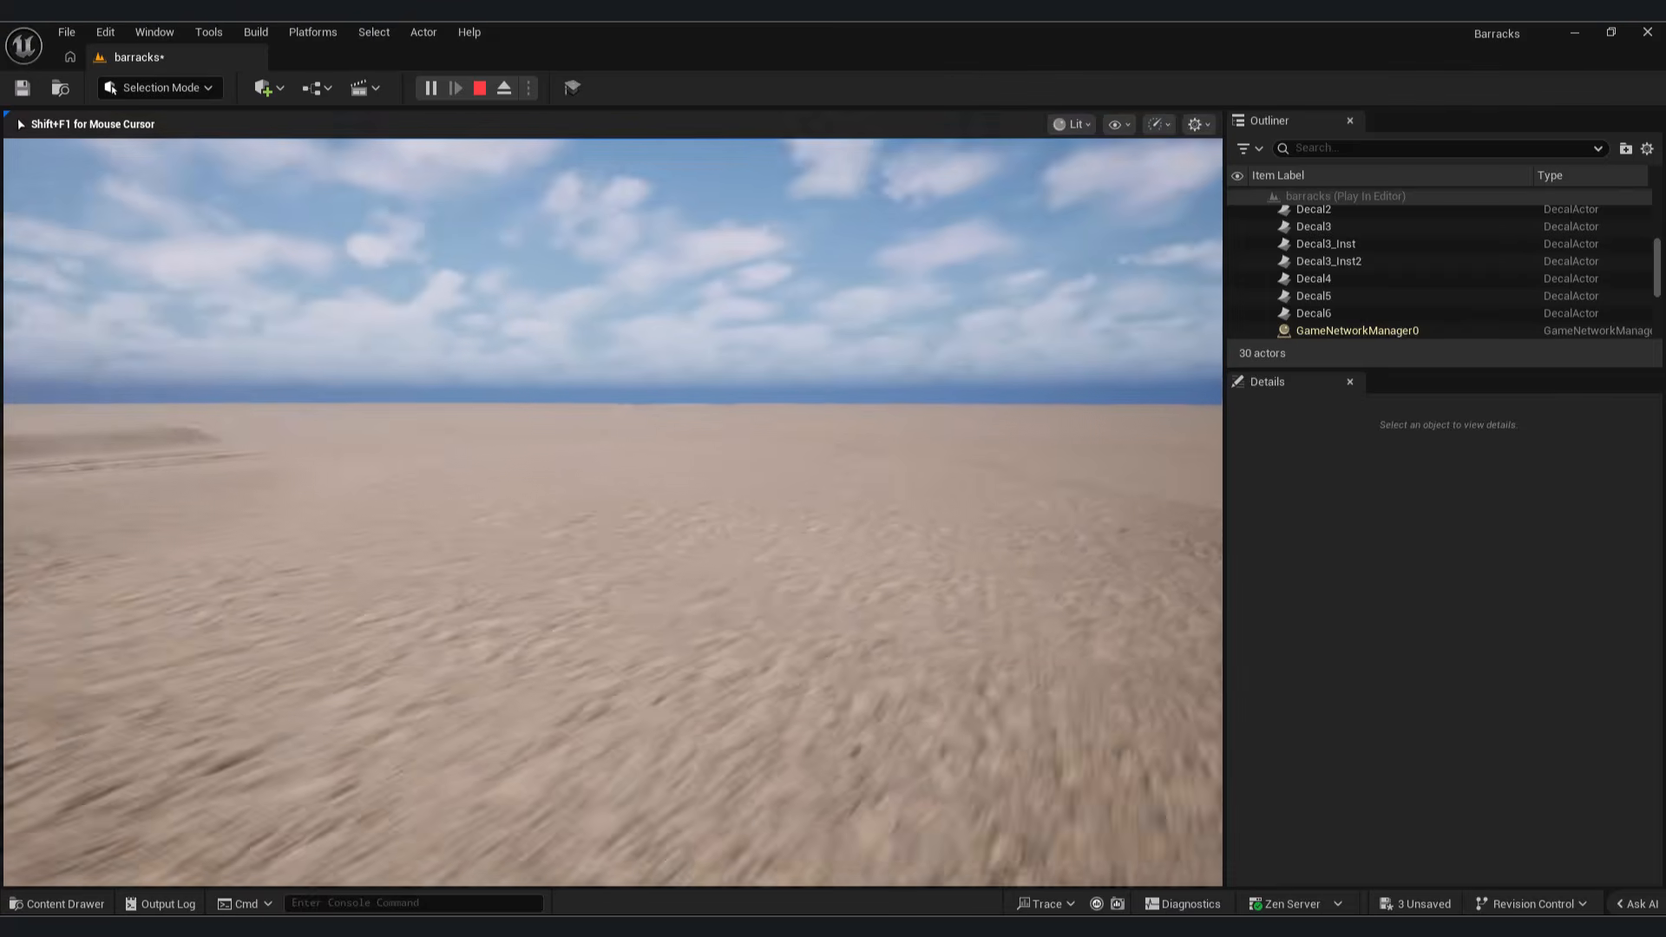
key("w")
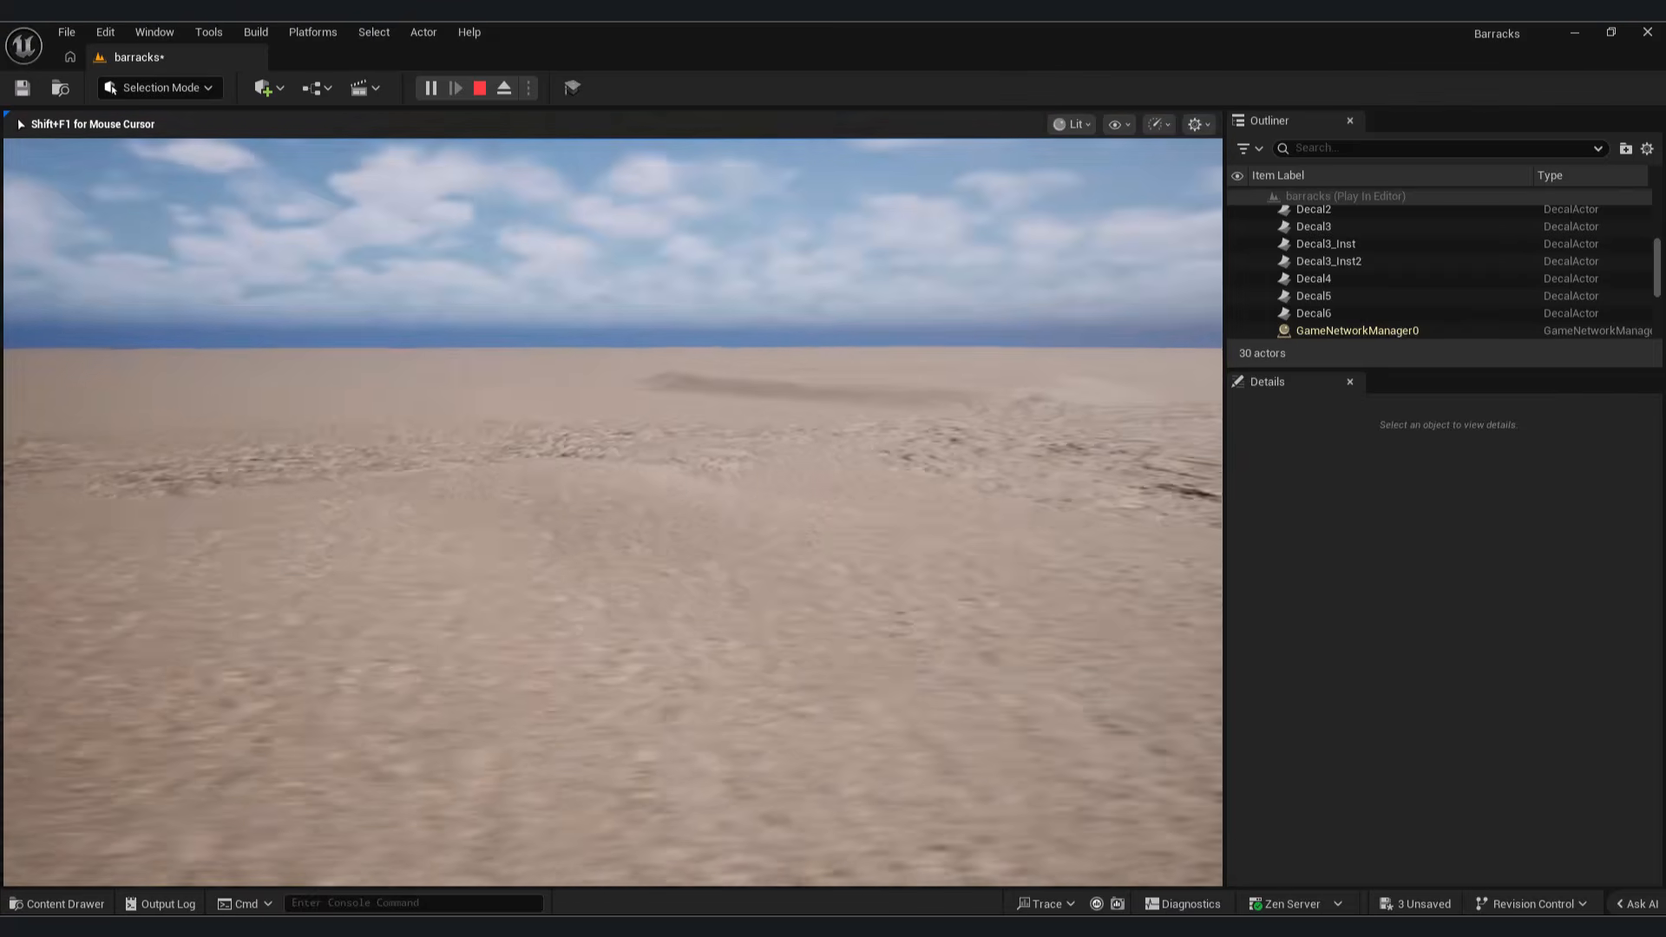
key("w")
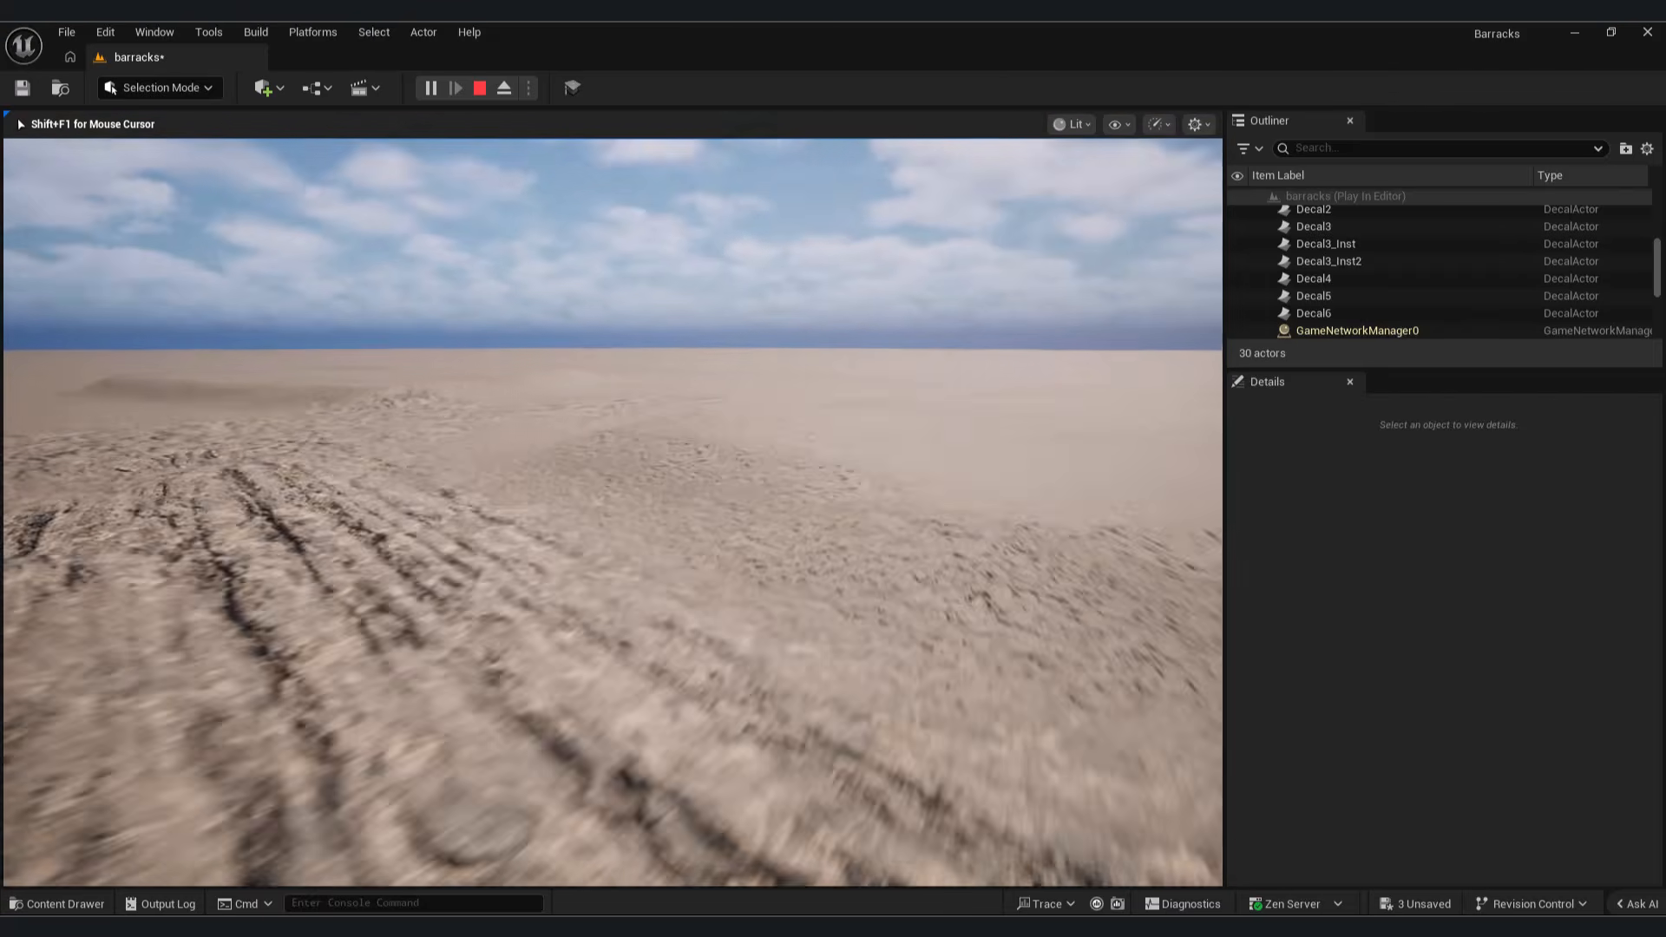
key("w")
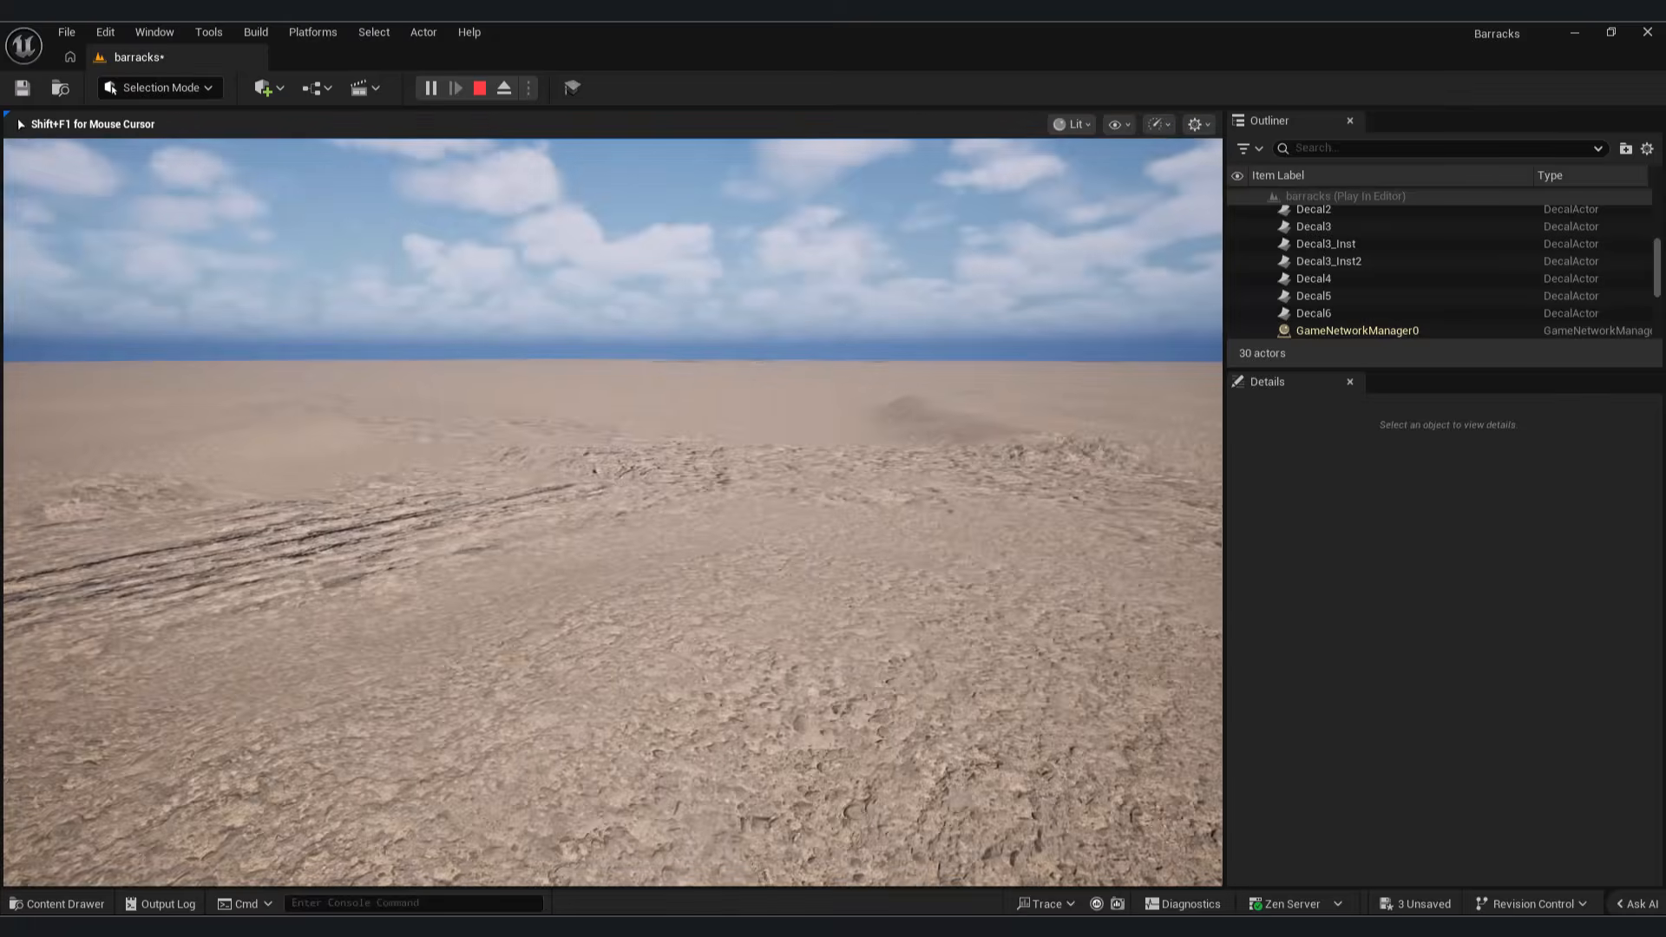
key("Escape")
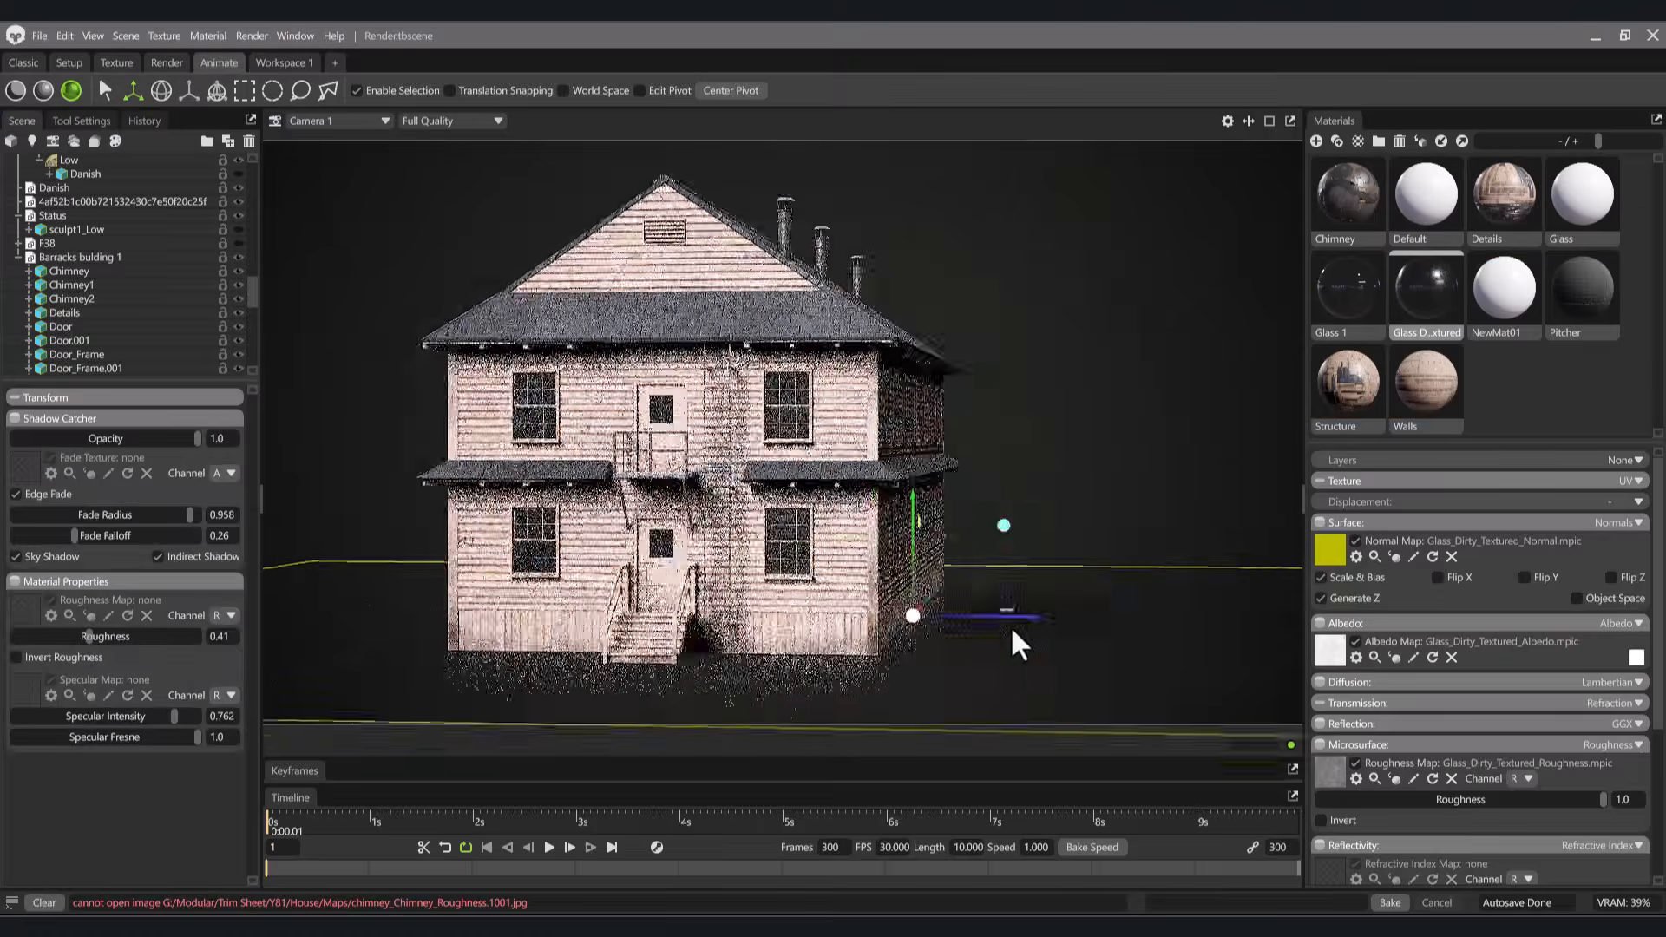
left_click_drag(925, 574, 952, 603)
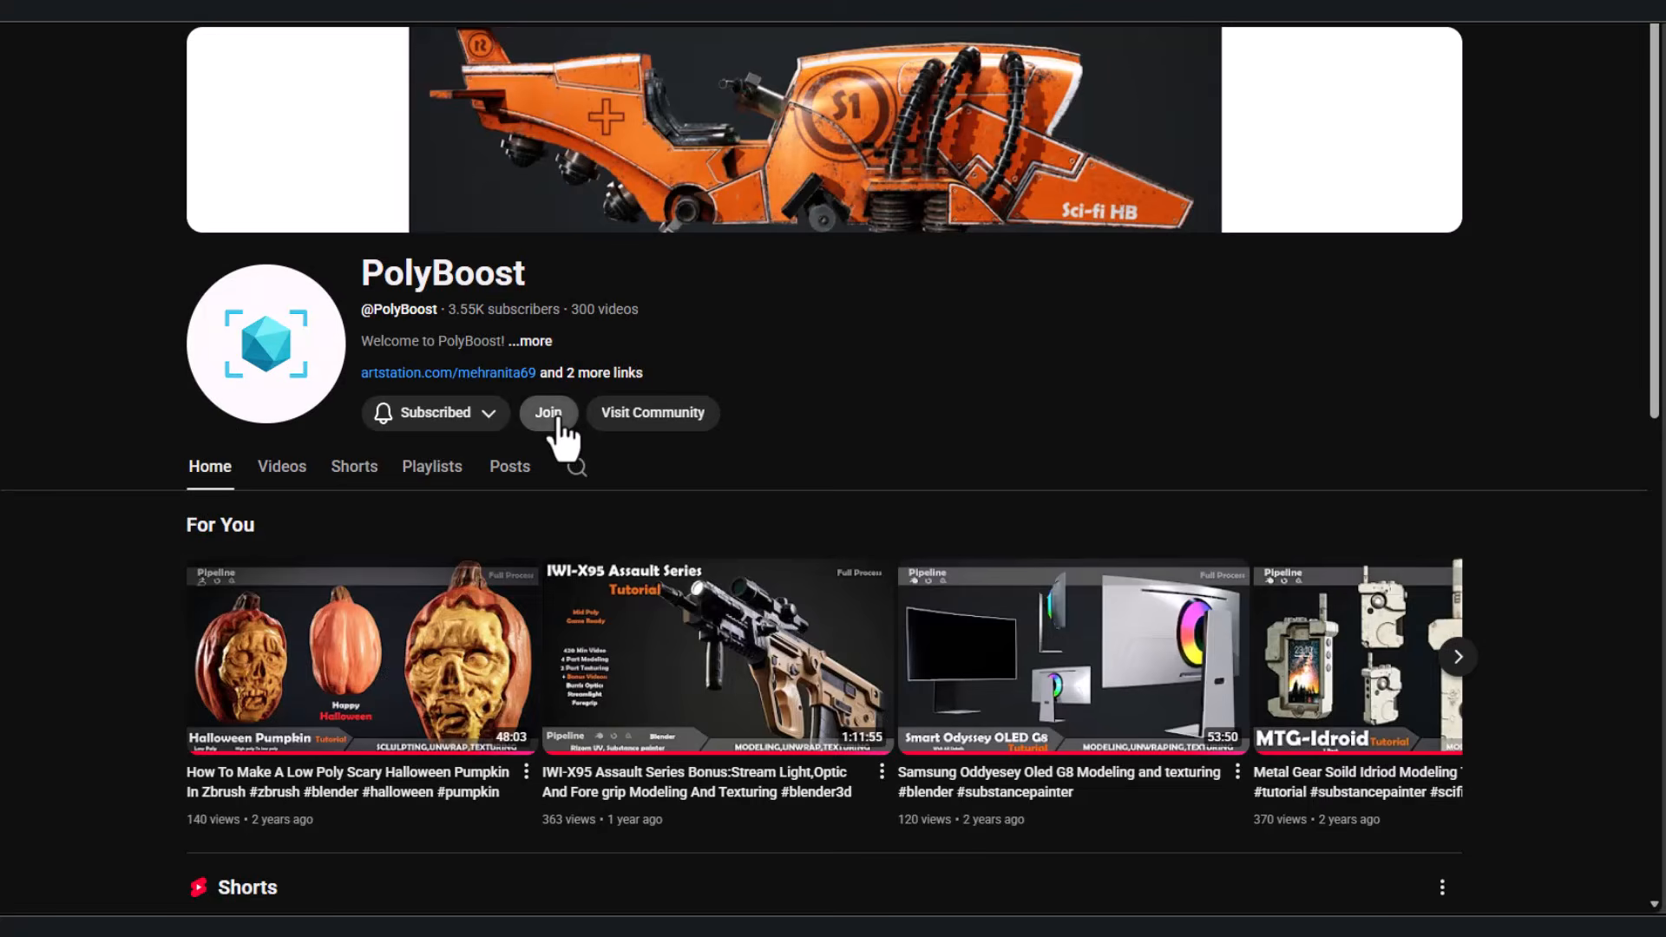
Step: Switch to the PolyBoost YouTube channel, view its membership perks, and browse the published members-only posts
left_click(553, 419)
scroll(781, 486, "down", 1)
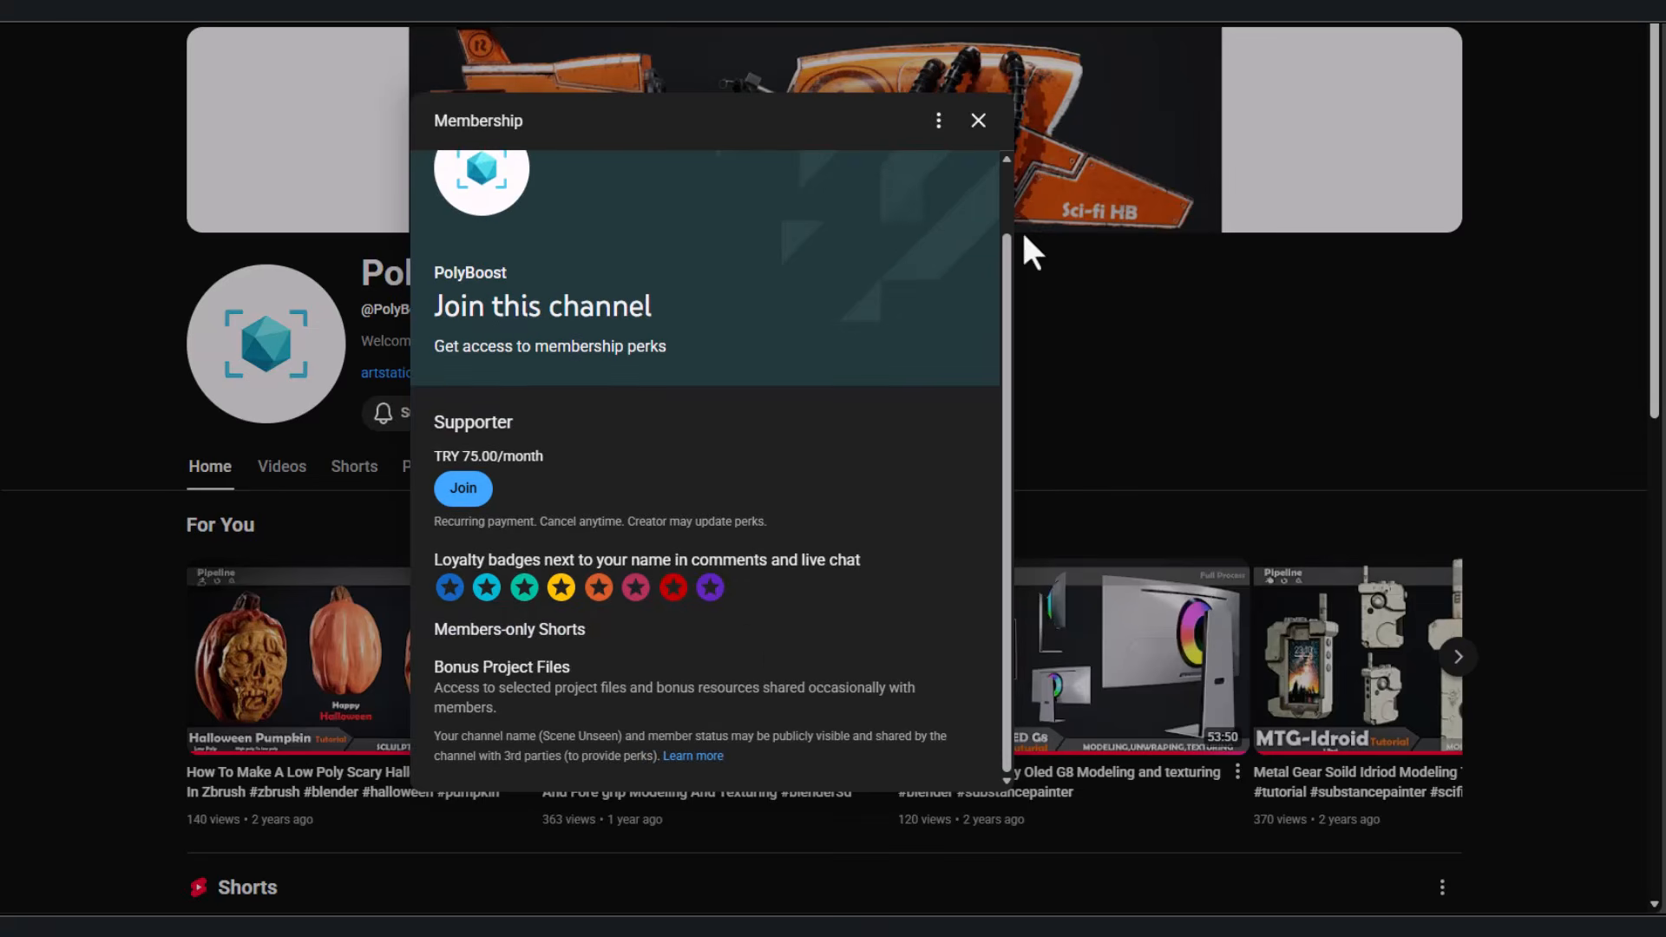
left_click(977, 120)
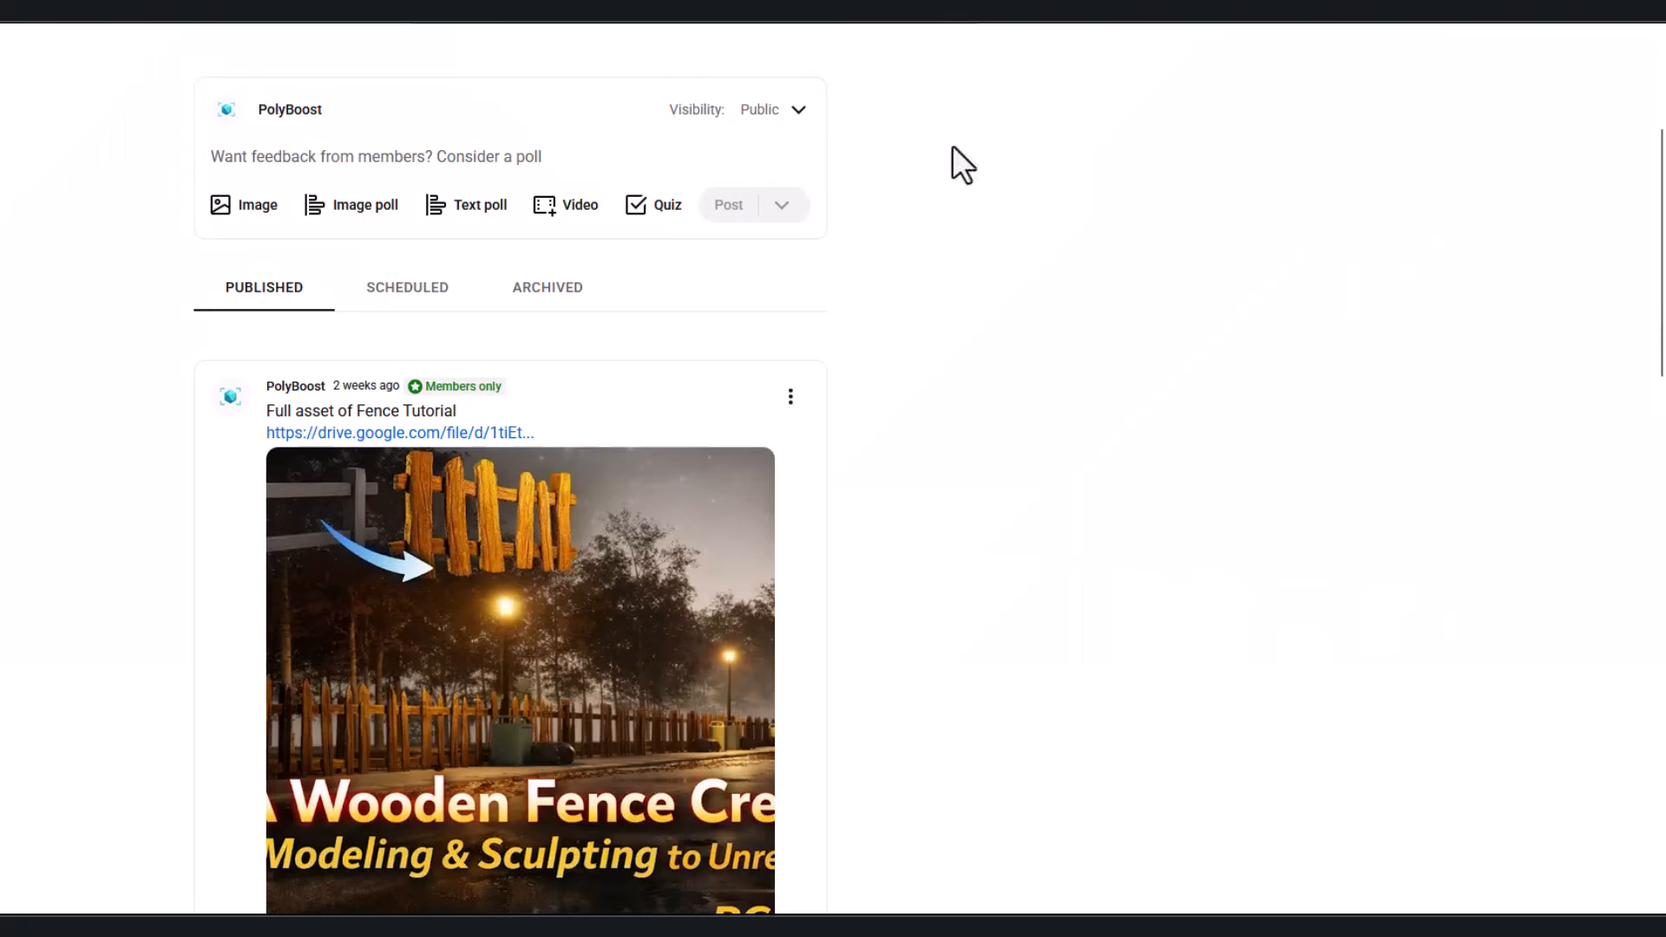
left_click_drag(1663, 228, 1663, 837)
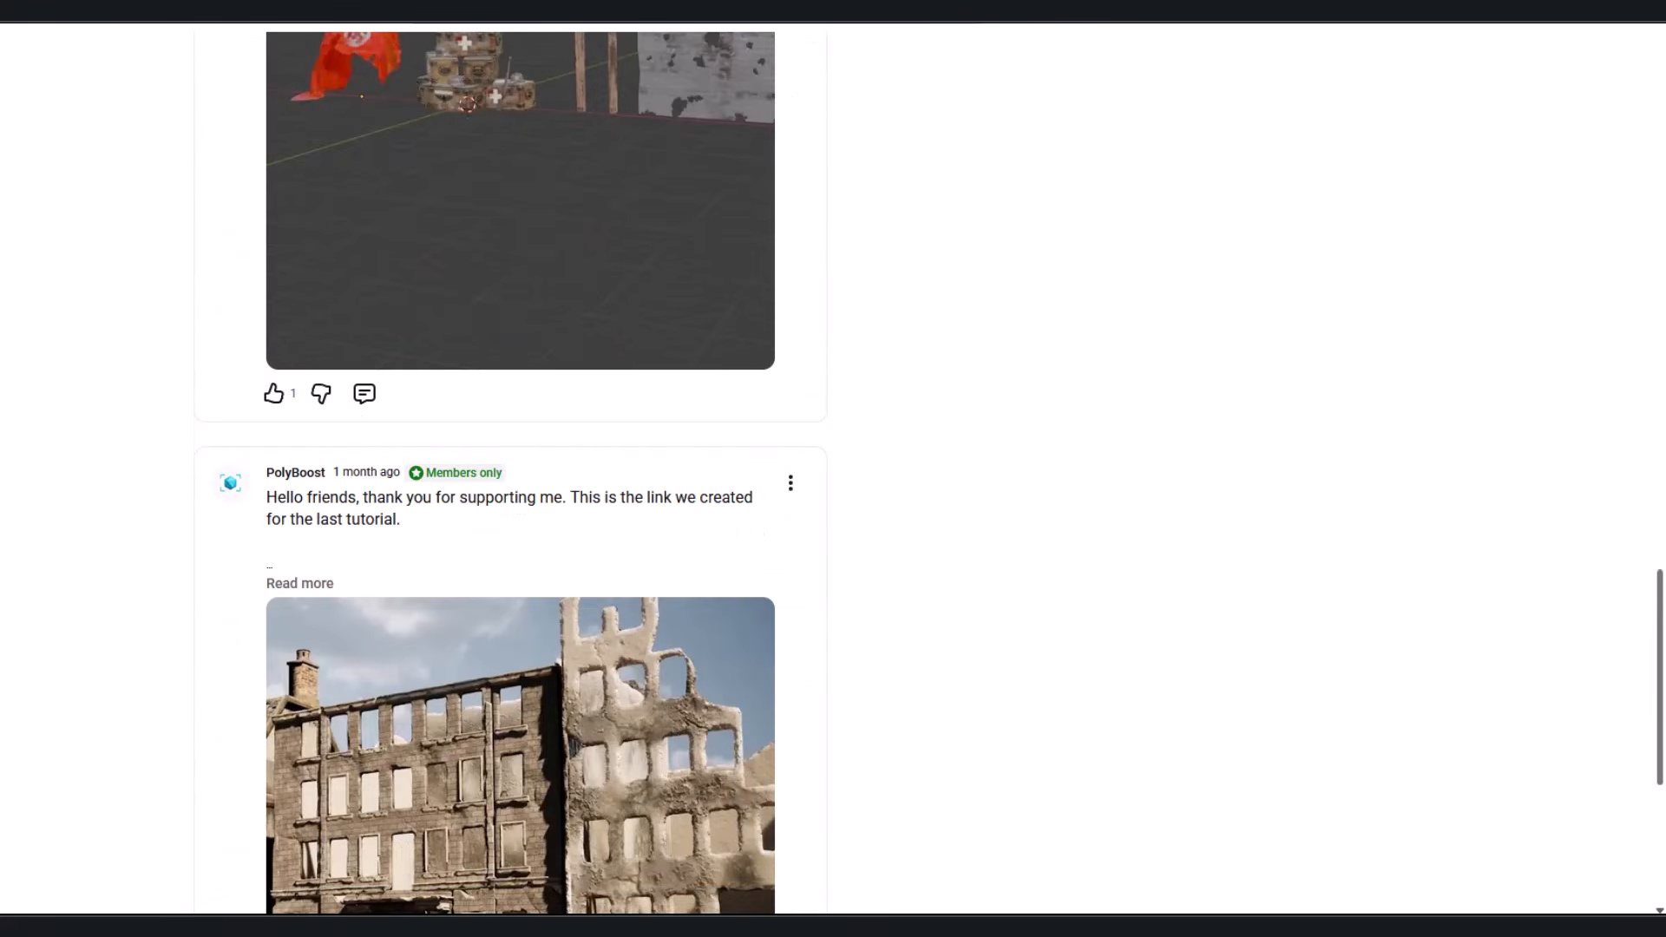
scroll(1487, 650, "down", 5)
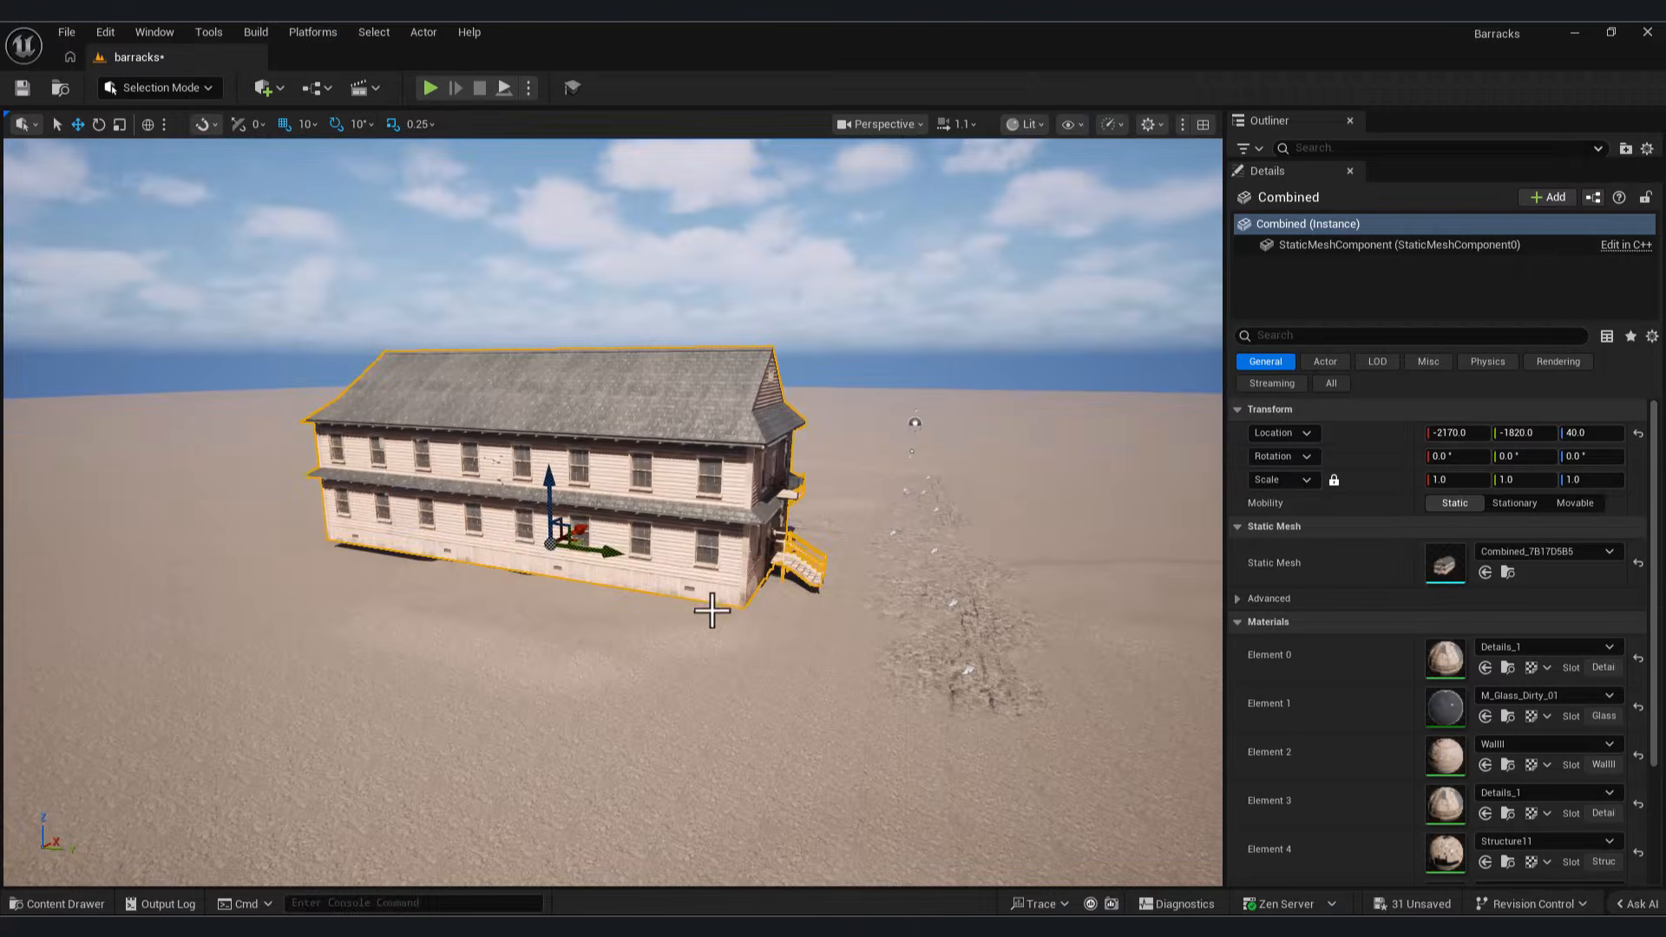
Step: Rotate the second landscape patch to about 170° around Z and scale it uniformly to 2.5 beside the barracks
left_click_drag(564, 543, 619, 573)
left_click(601, 575)
key("e")
left_click_drag(499, 547, 523, 529)
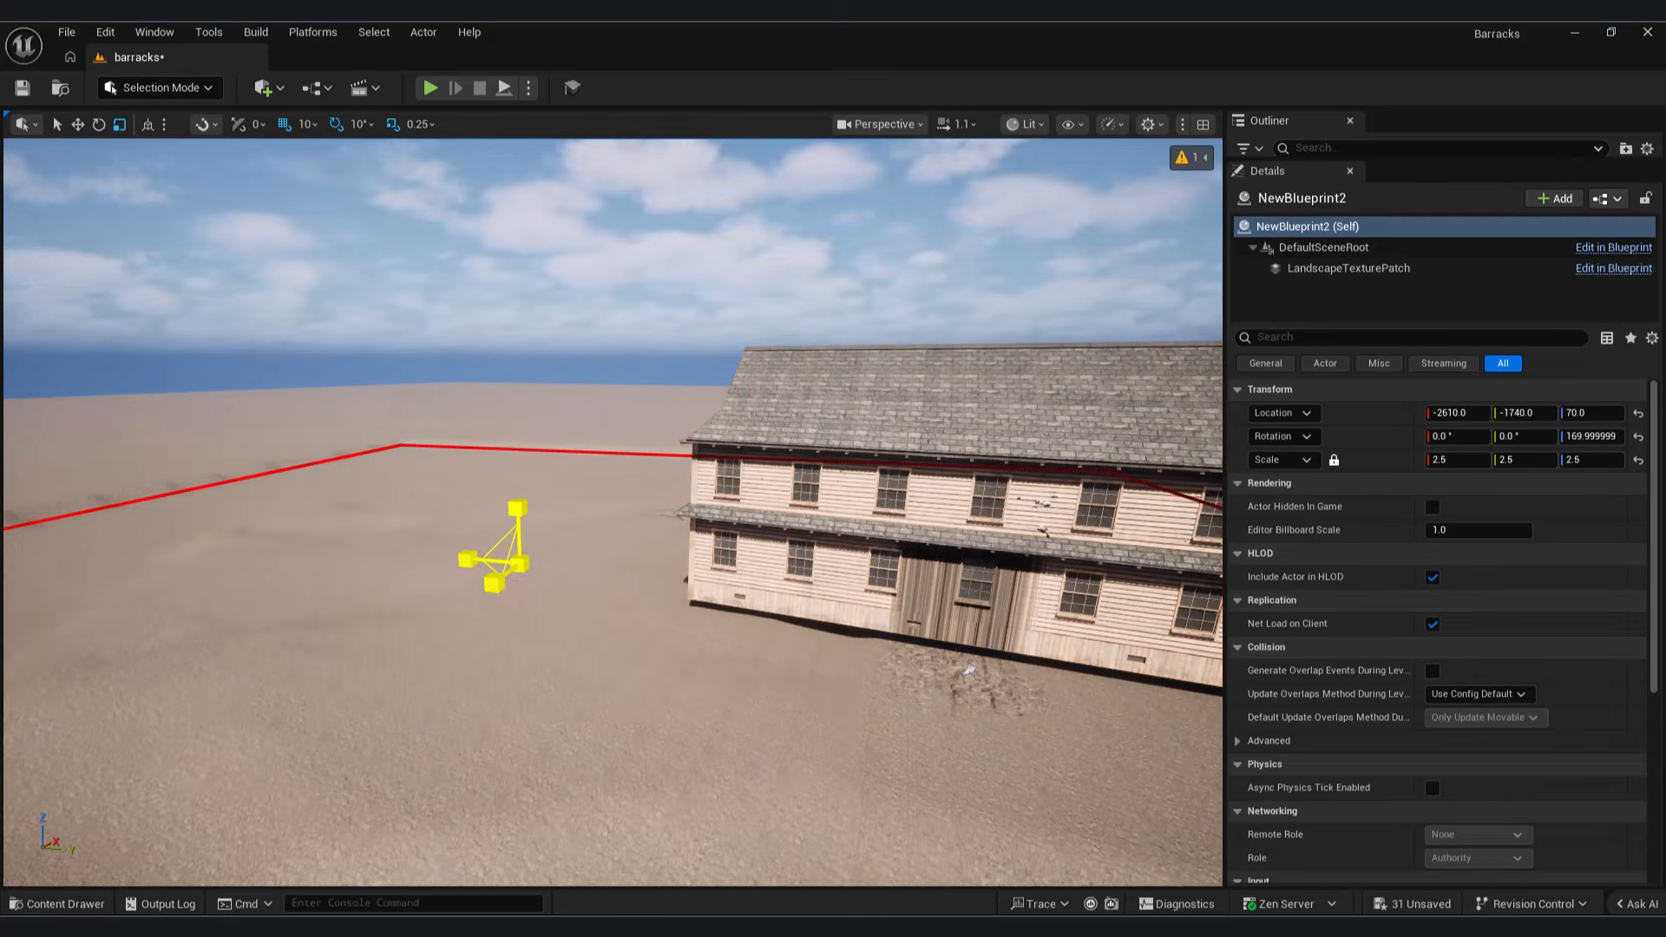
Step: Move the barracks building across to the other side of the perpendicular tracks and shift the second landscape patch along X
left_click(729, 513)
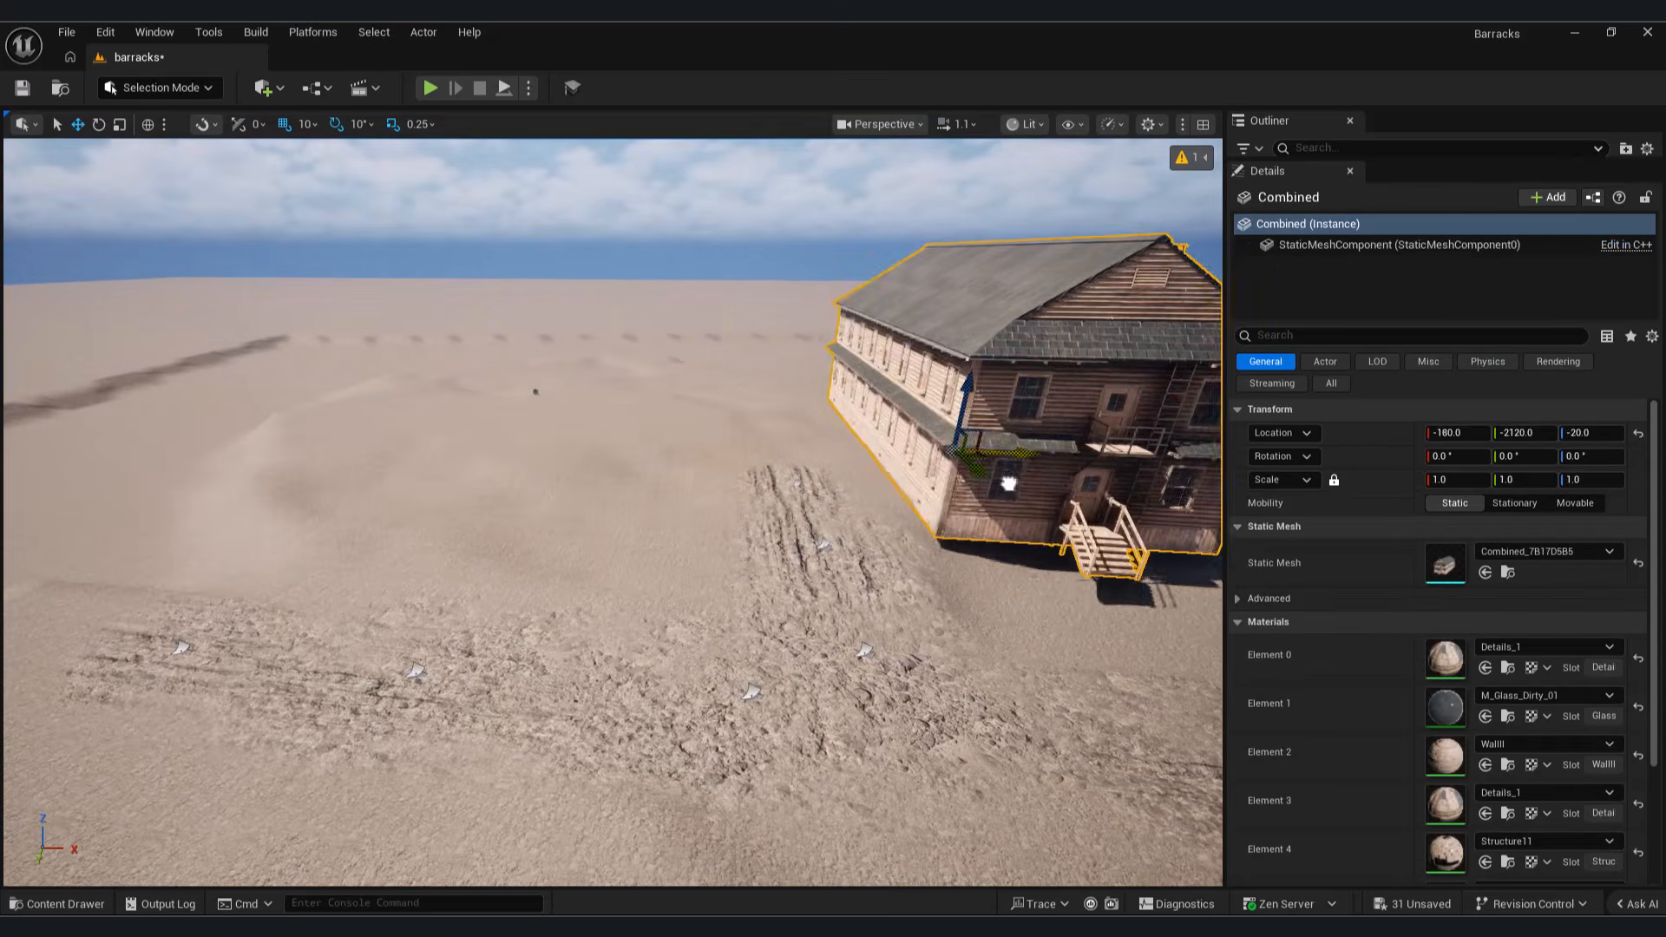
left_click(535, 392)
left_click_drag(608, 417, 408, 399)
Step: Examine the height encoding, initialization and blend settings of the second patch's LandscapeTexturePatch component
scroll(1550, 763, "down", 5)
scroll(1493, 703, "up", 1)
left_click(1354, 270)
scroll(1585, 710, "down", 5)
scroll(1562, 691, "up", 5)
scroll(1538, 681, "down", 5)
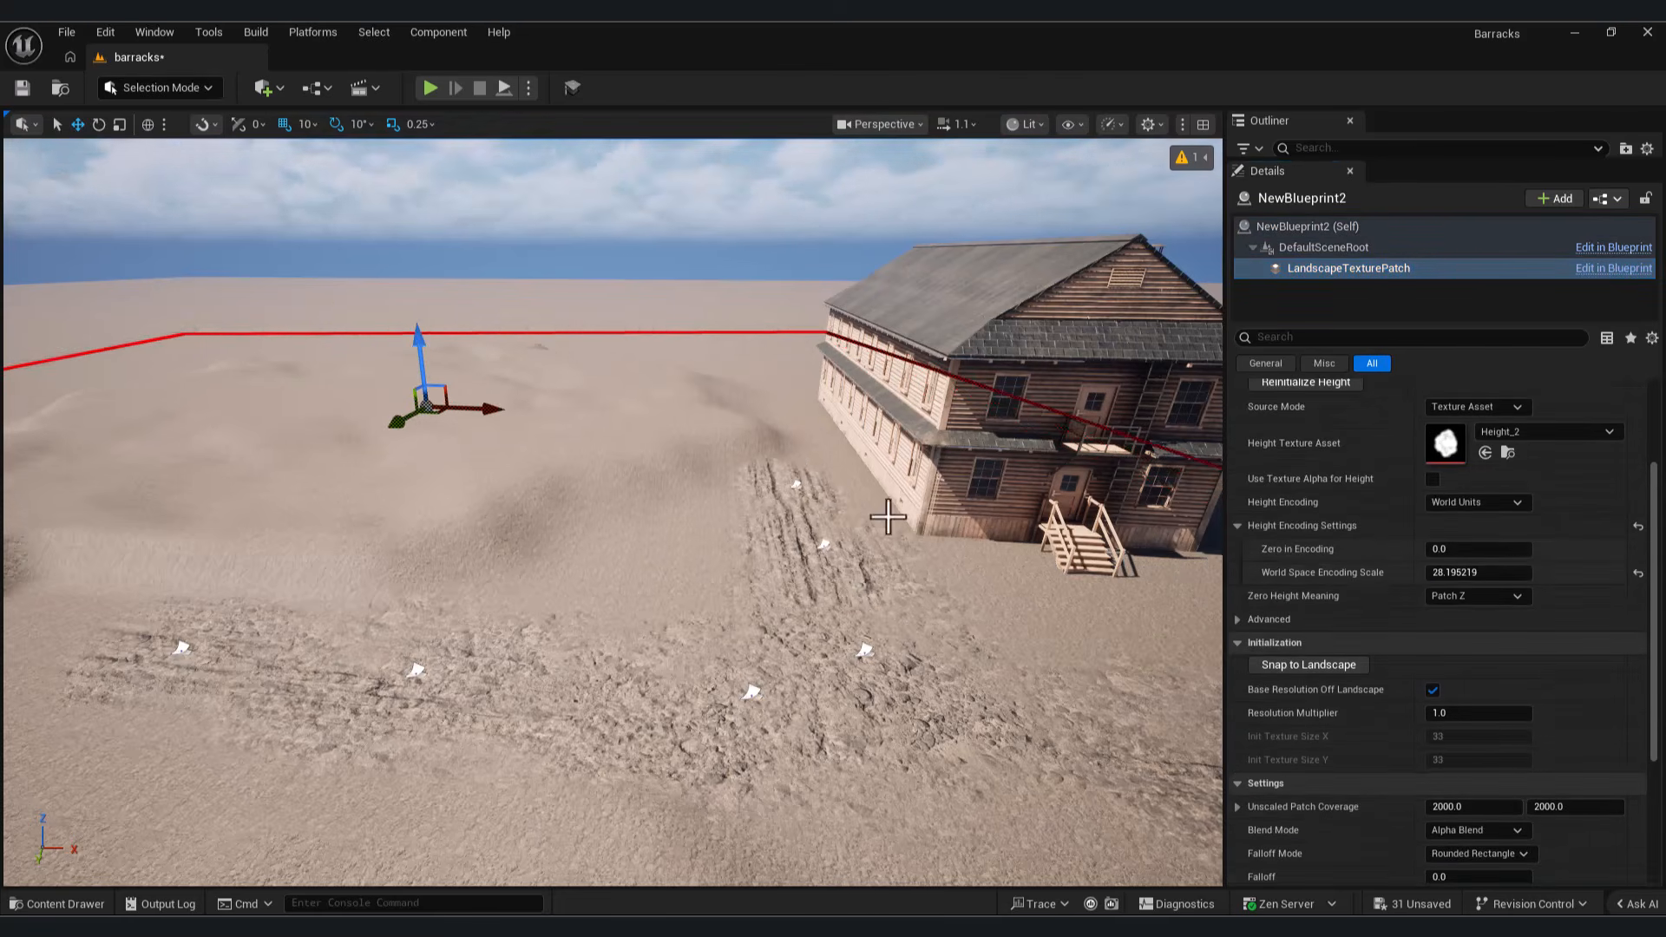
right_click_drag(612, 512, 486, 582)
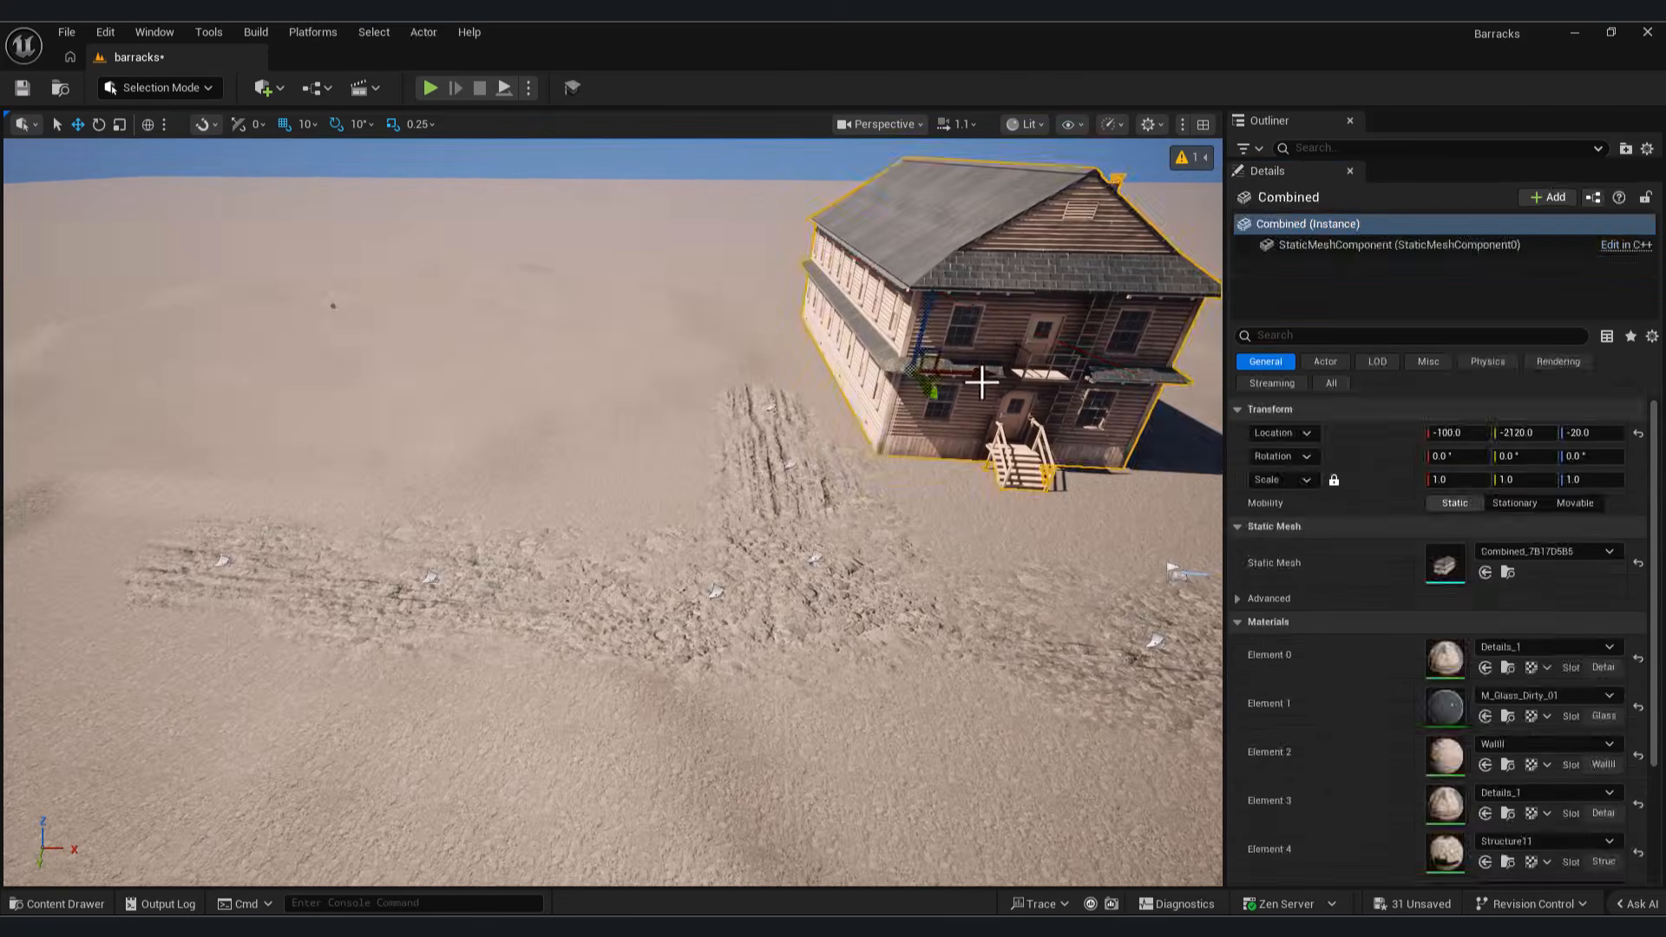
Step: Position the second barracks building at X 460, Y -2120, Z -20 and rotate it -180° around Z
left_click_drag(1007, 416, 651, 420)
right_click_drag(651, 420, 491, 407)
right_click_drag(422, 148, 434, 156)
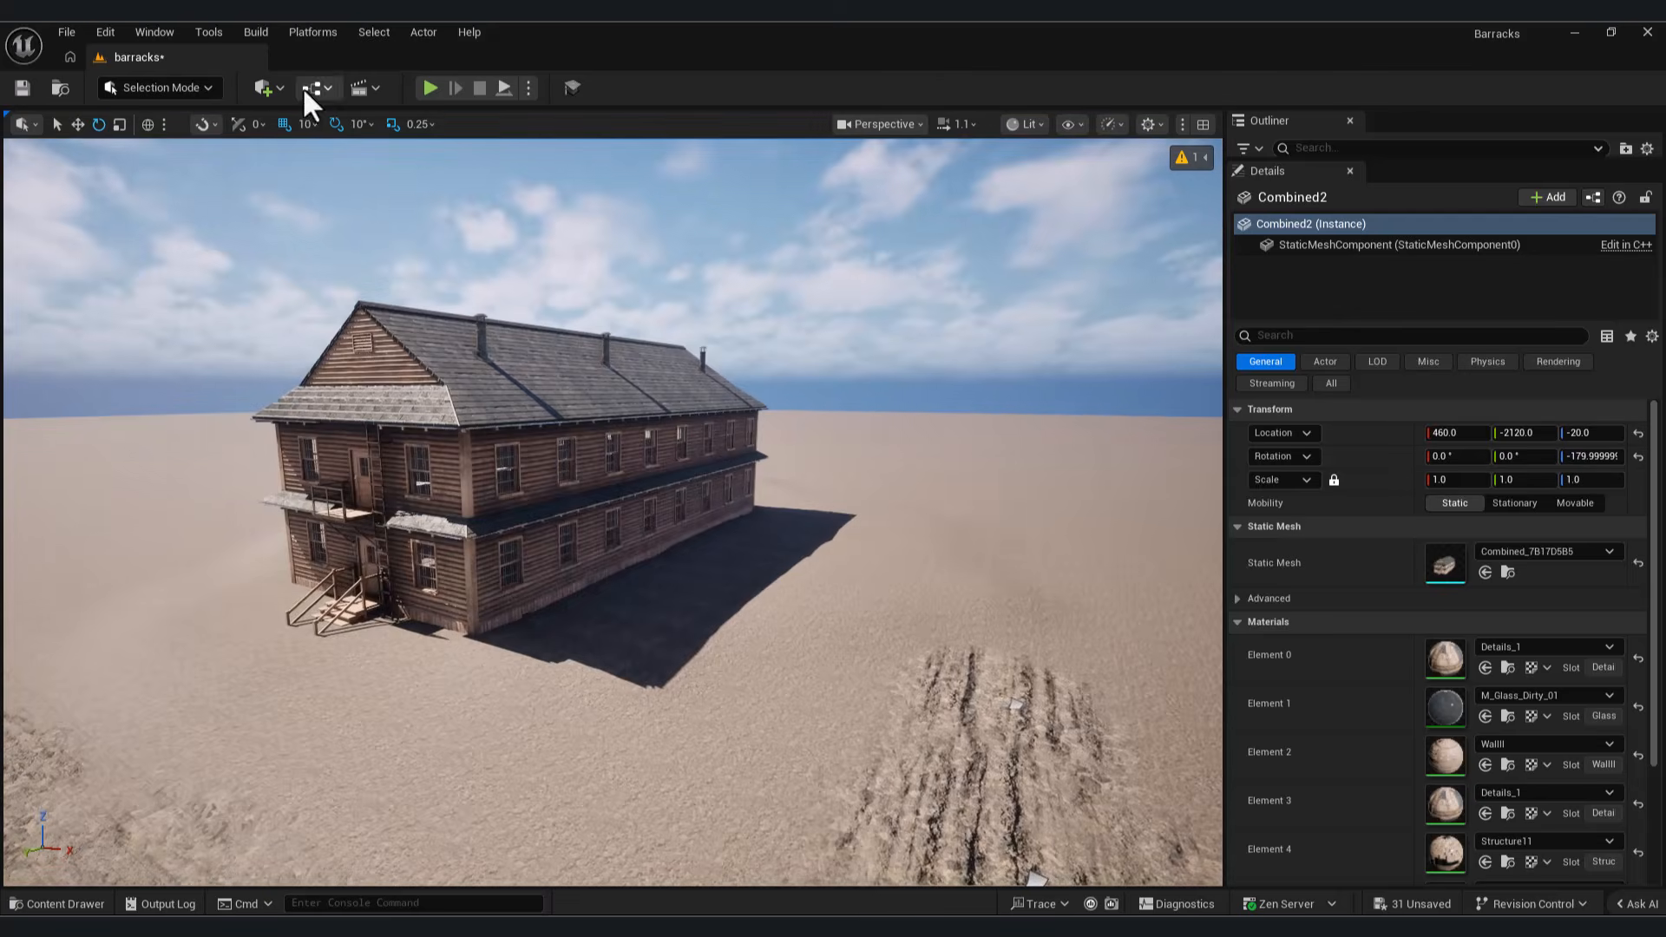
Step: Play-test the level twice and inspect the barracks buildings and surrounding tracks from ground height
left_click(430, 88)
key("w")
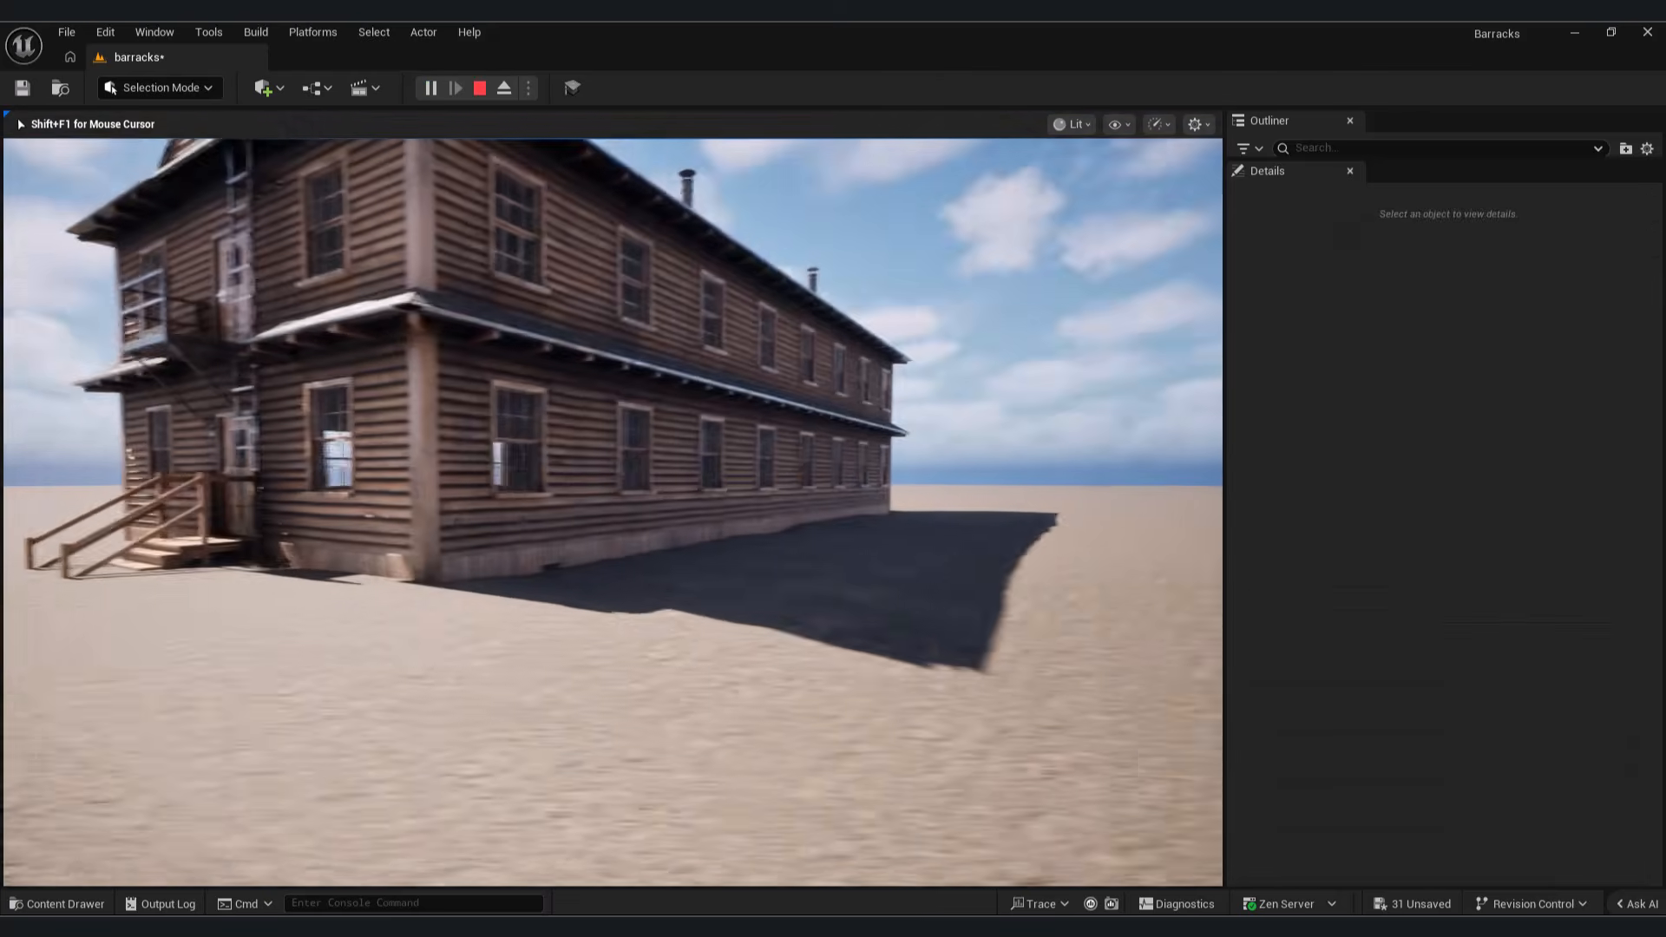
key("Escape")
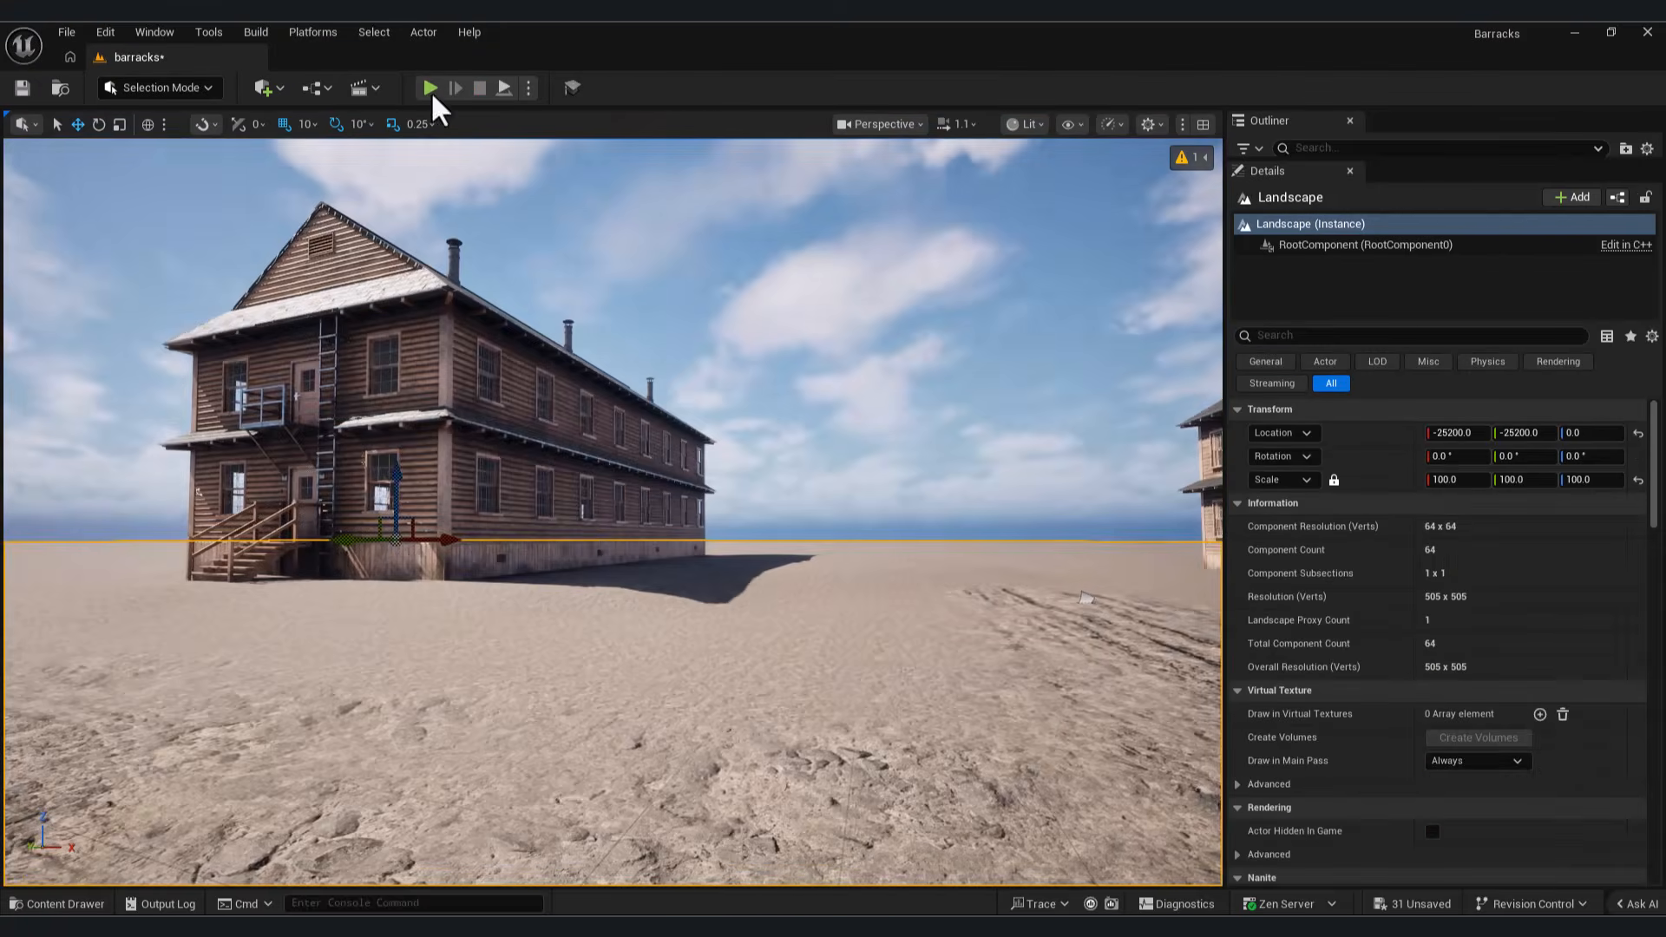
left_click(429, 88)
key("w")
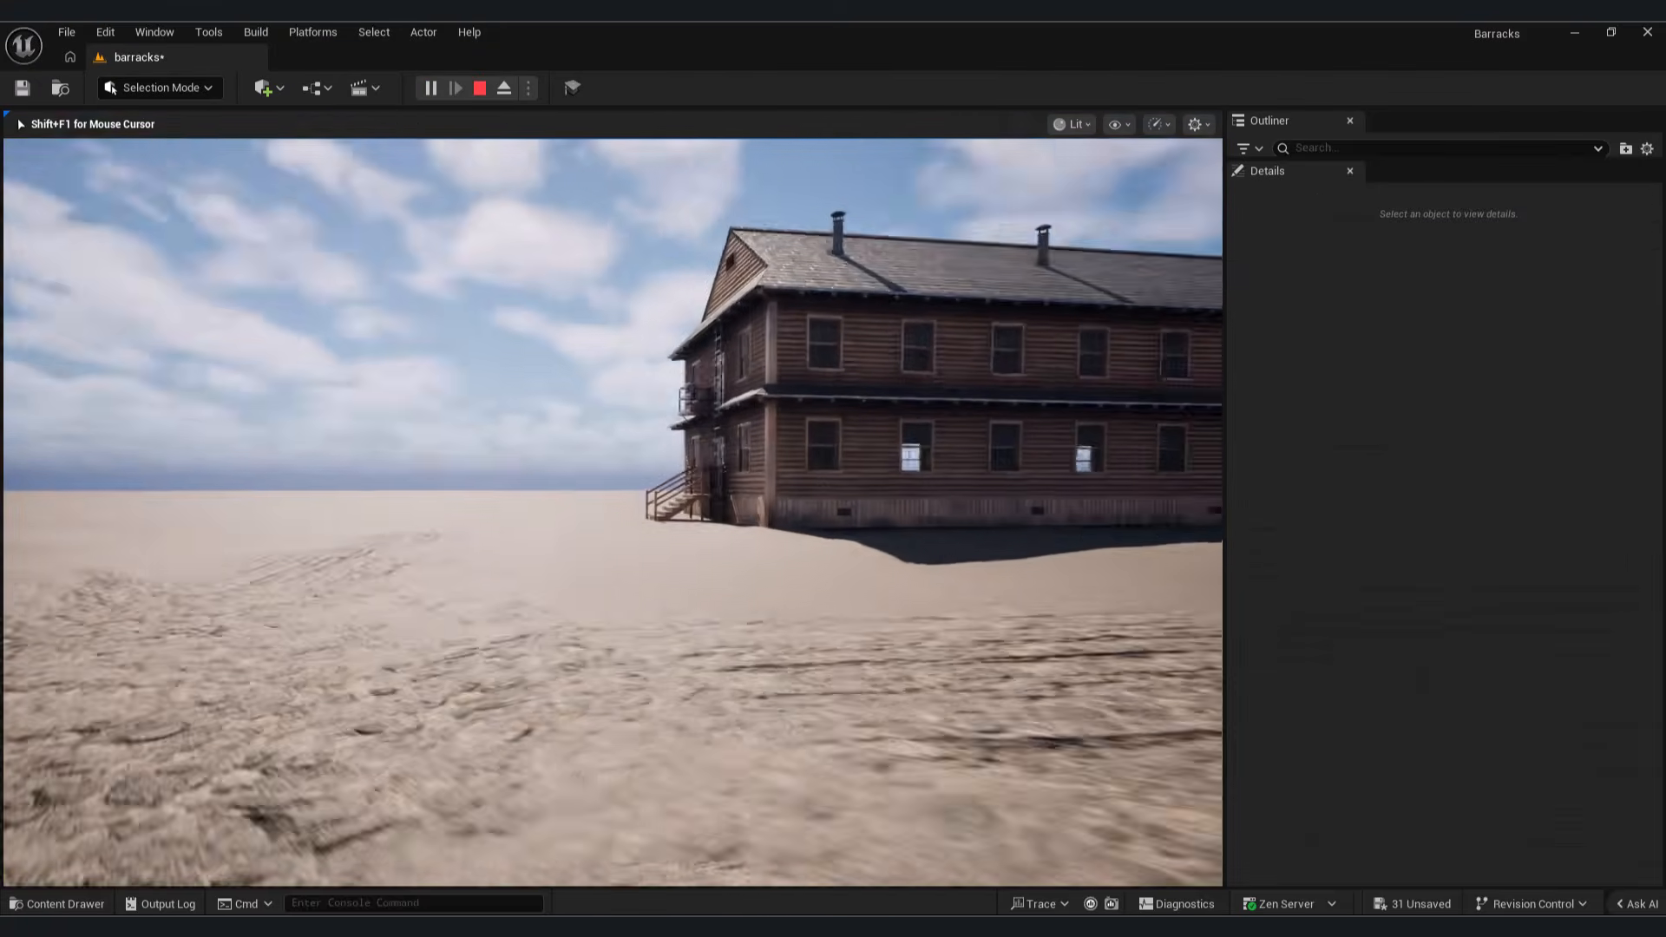
key("w")
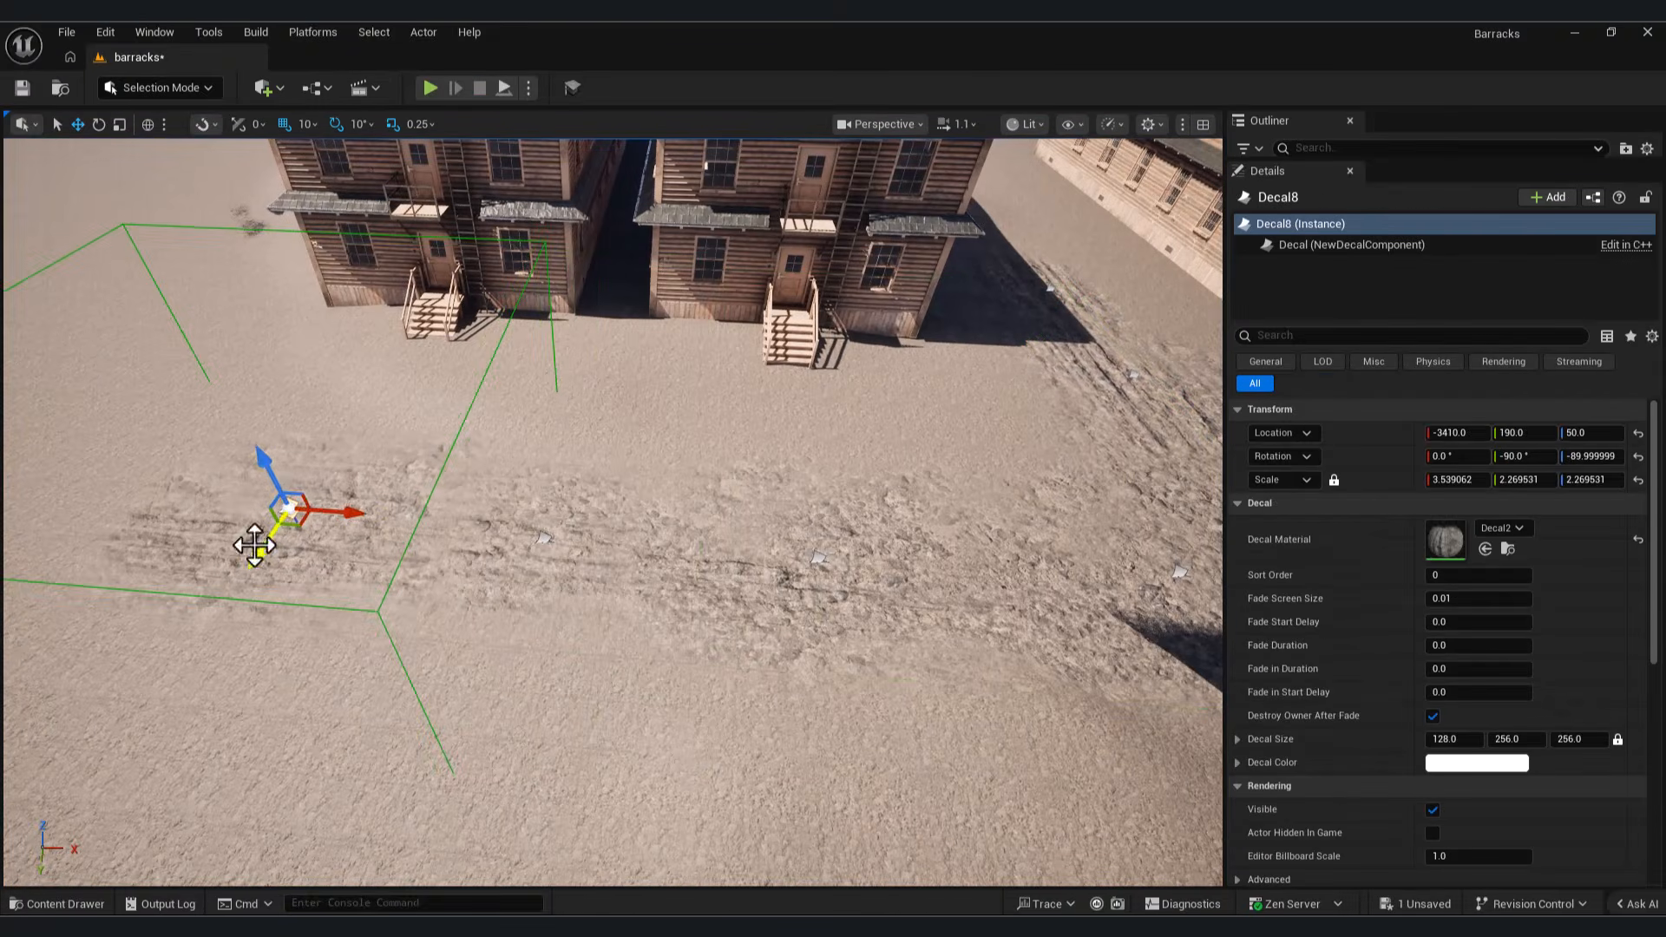
Step: Reposition the track decals along X in front of the two neighbouring barracks to extend the dirt road
left_click(253, 545)
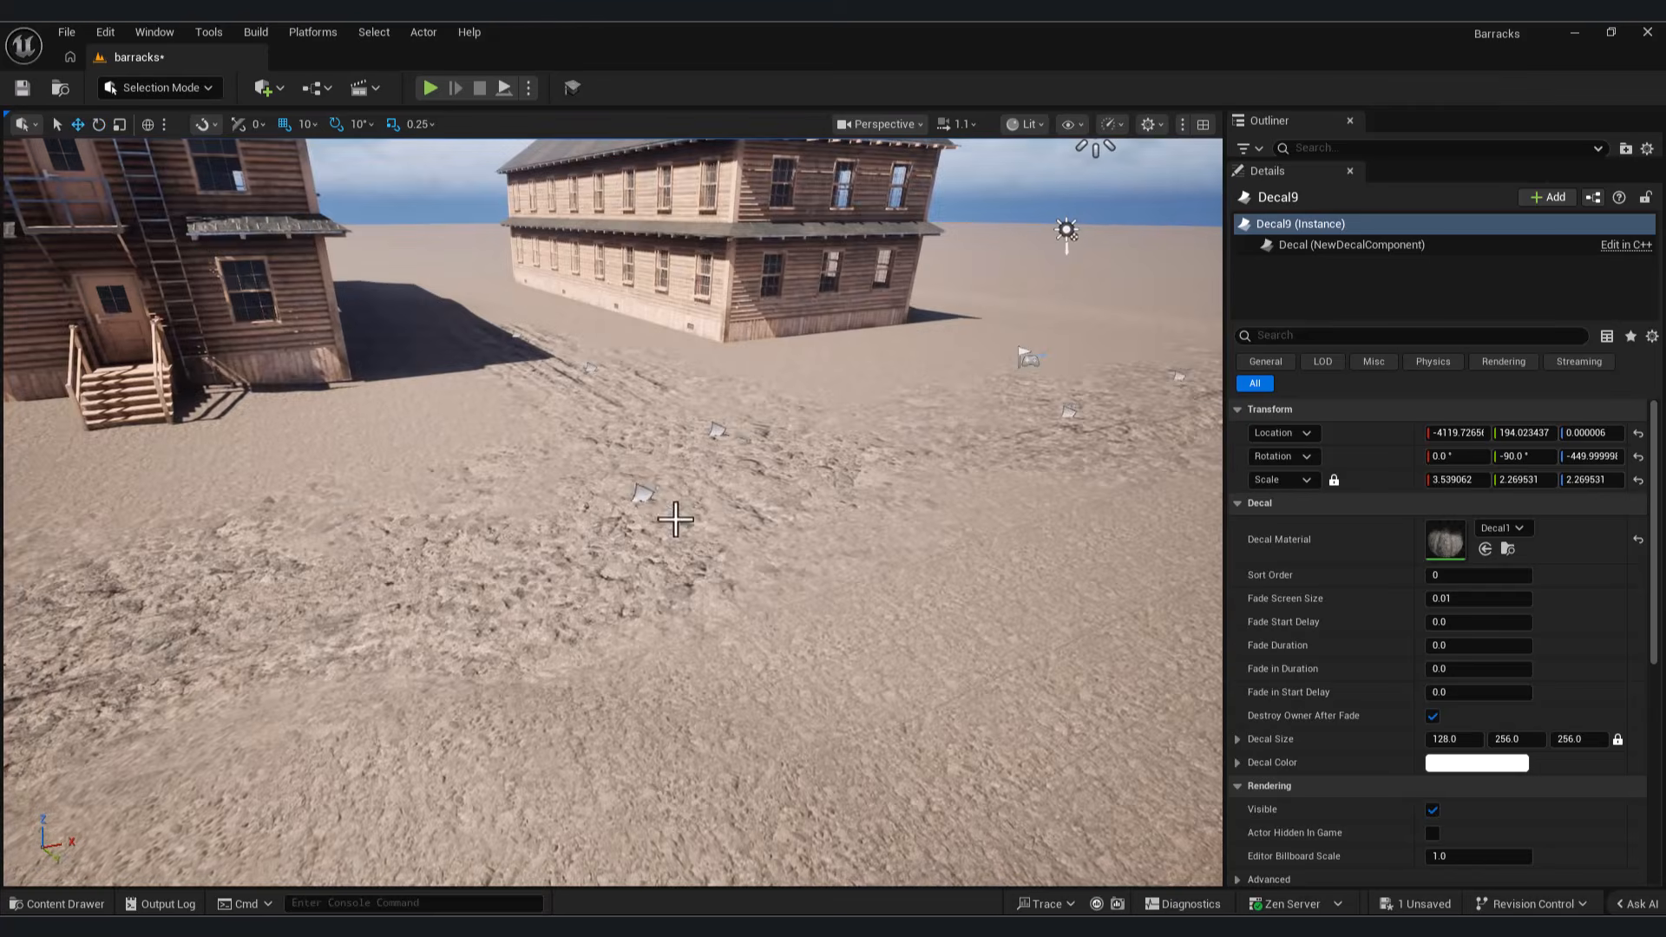
key("ctrl+x")
key("ctrl+z")
left_click_drag(768, 486, 70, 559, "alt")
right_click_drag(521, 521, 303, 529)
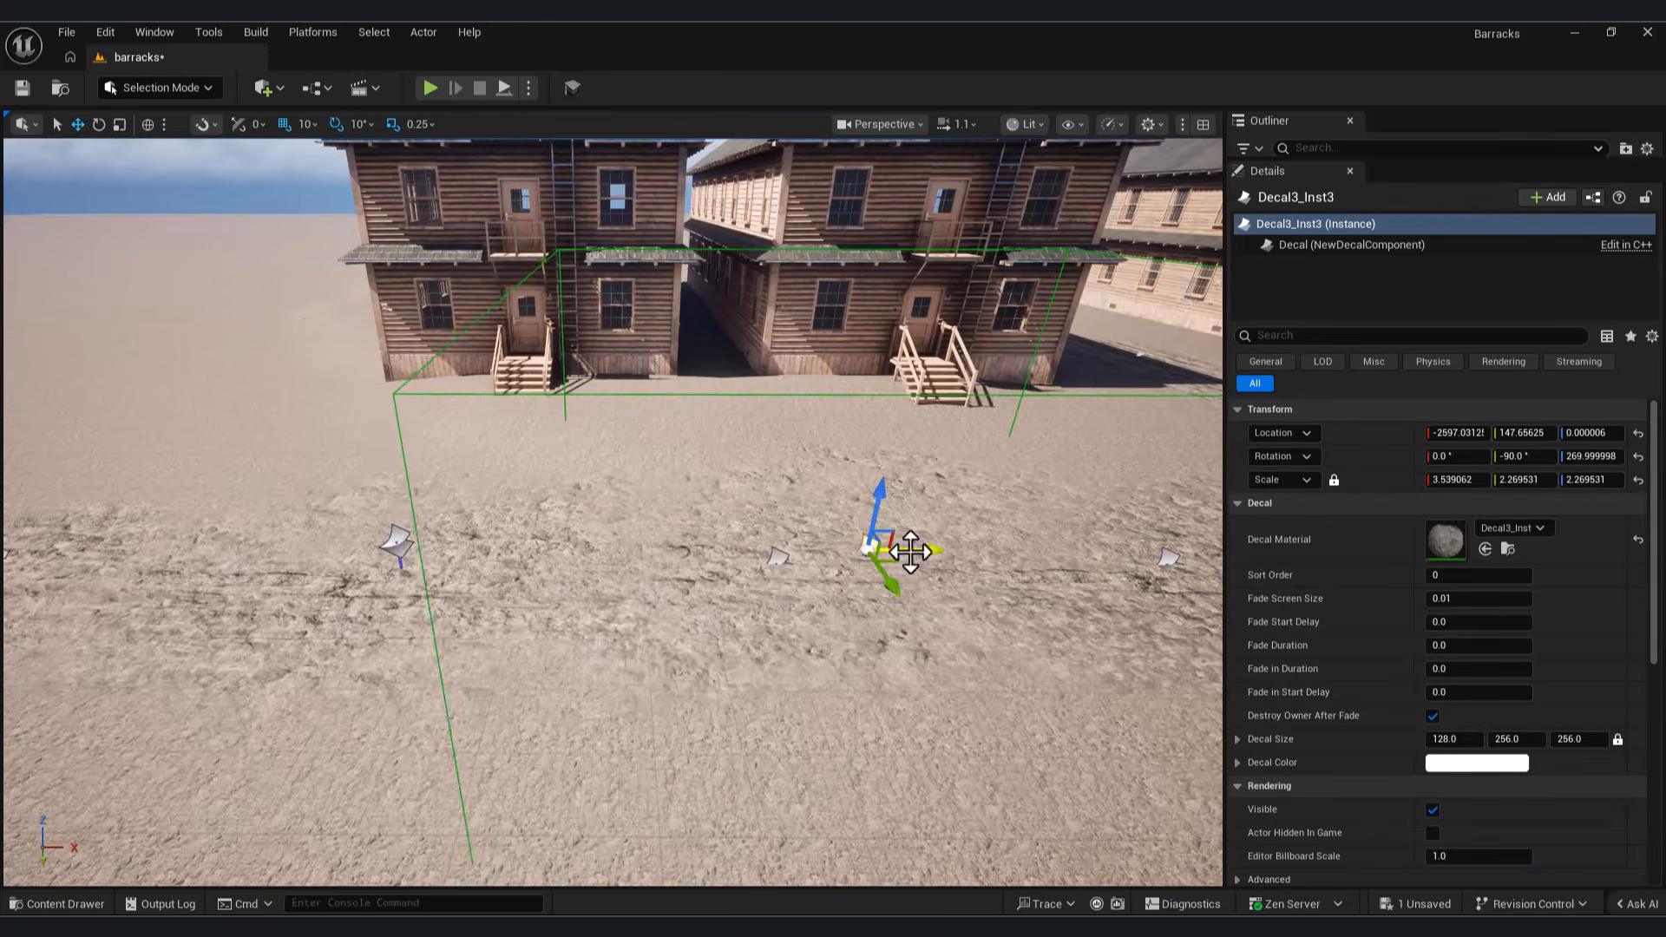
left_click_drag(903, 550, 260, 555)
left_click_drag(169, 599, 113, 667)
right_click_drag(539, 629, 373, 676)
key("e")
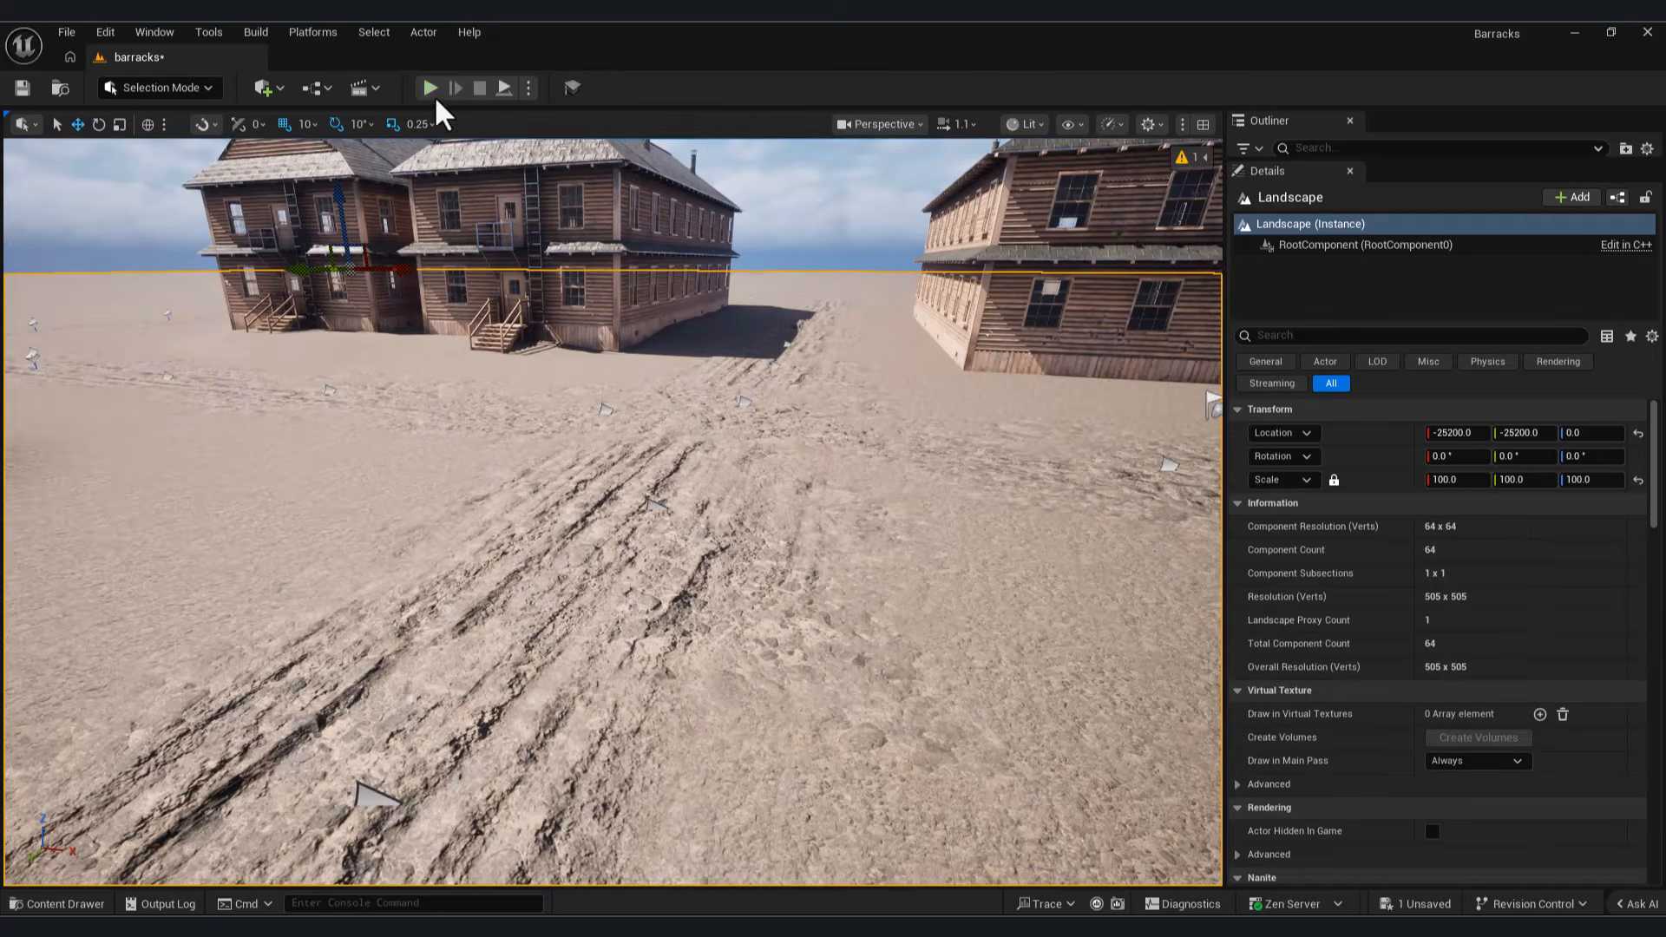
Step: Play the level to check the barracks and extended dirt road, and end the session
left_click(429, 87)
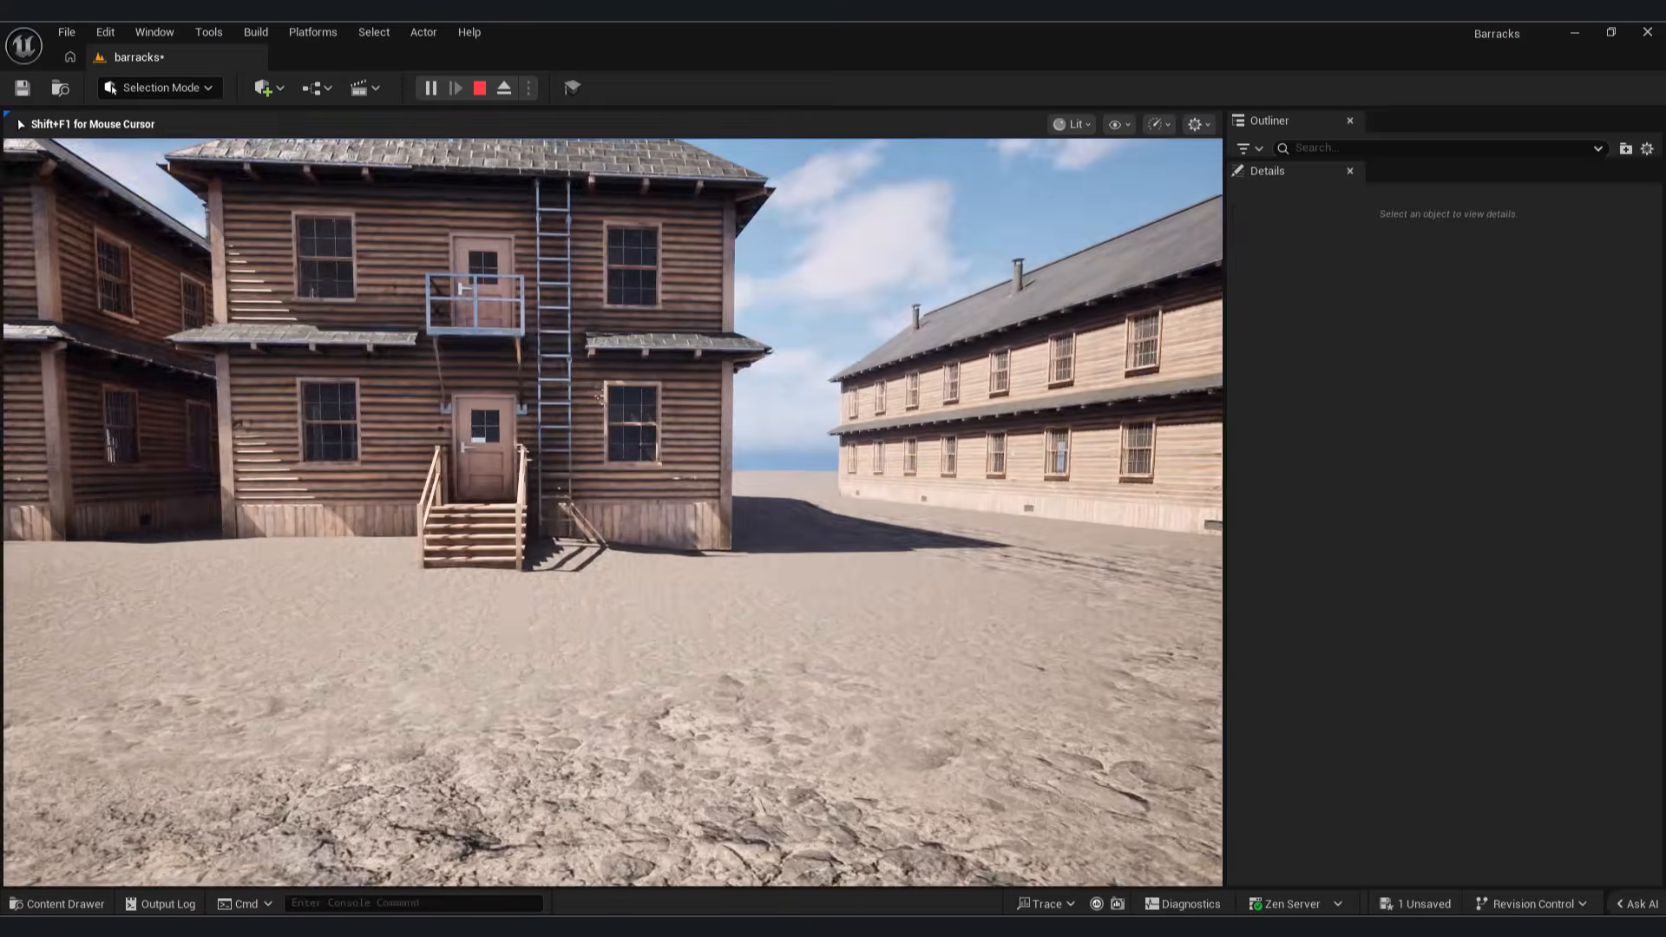
key("Escape")
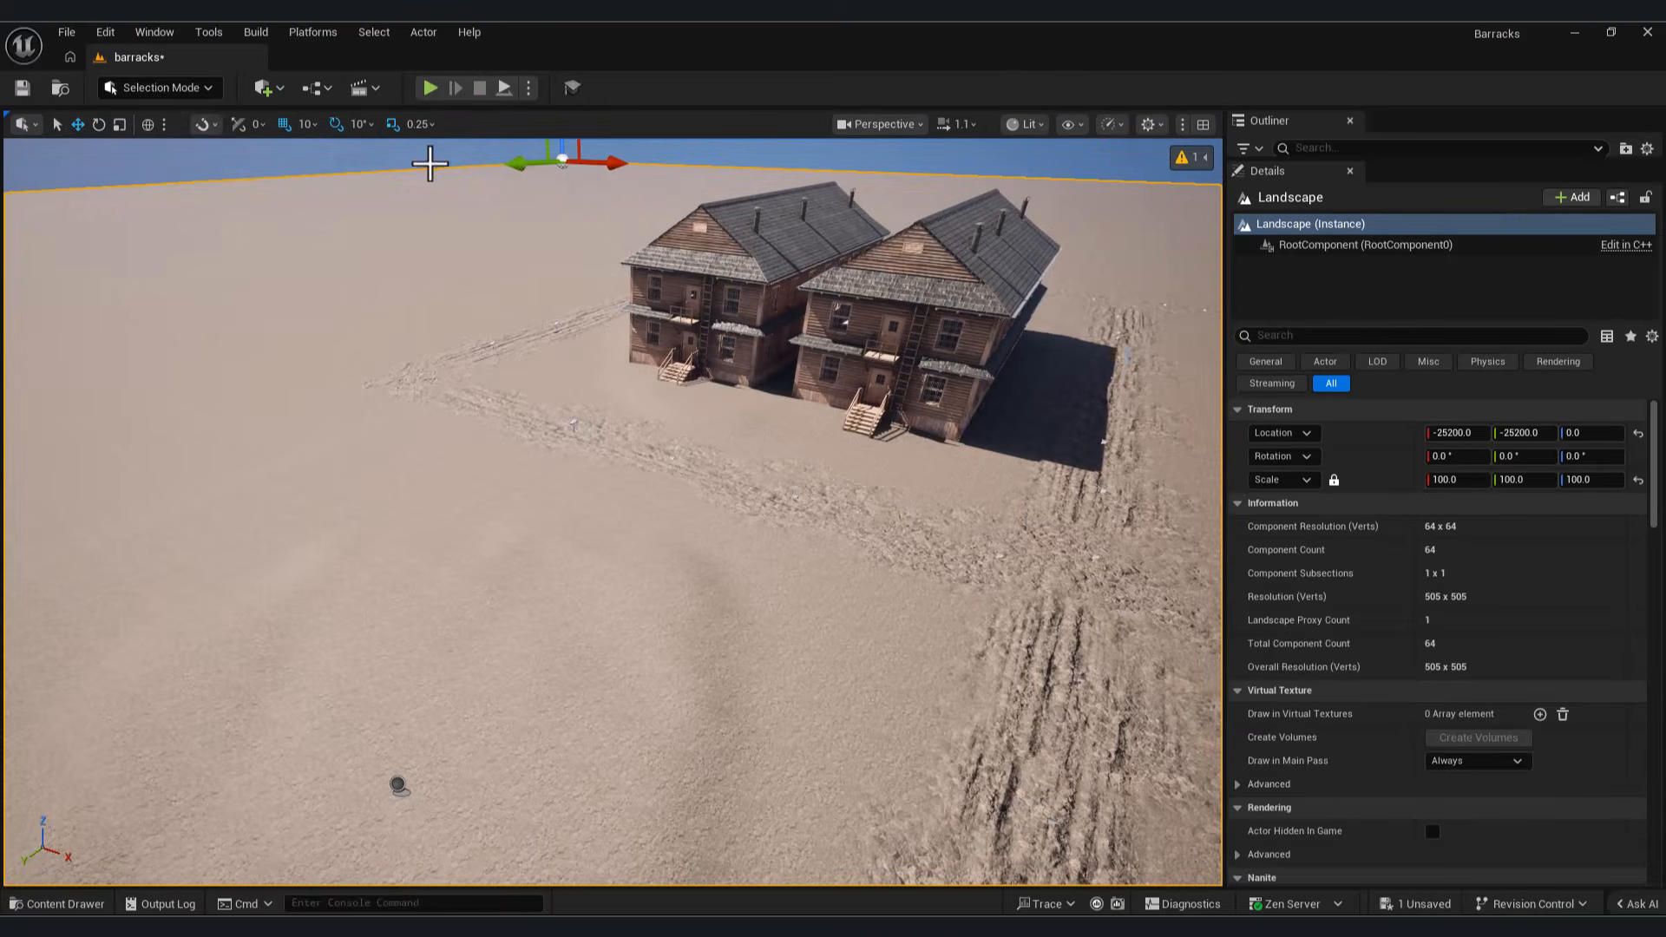
Step: Enter Modeling mode and place a 100 × 100 × 100 box on the open landscape opposite the barracks
left_click(160, 88)
left_click(148, 198)
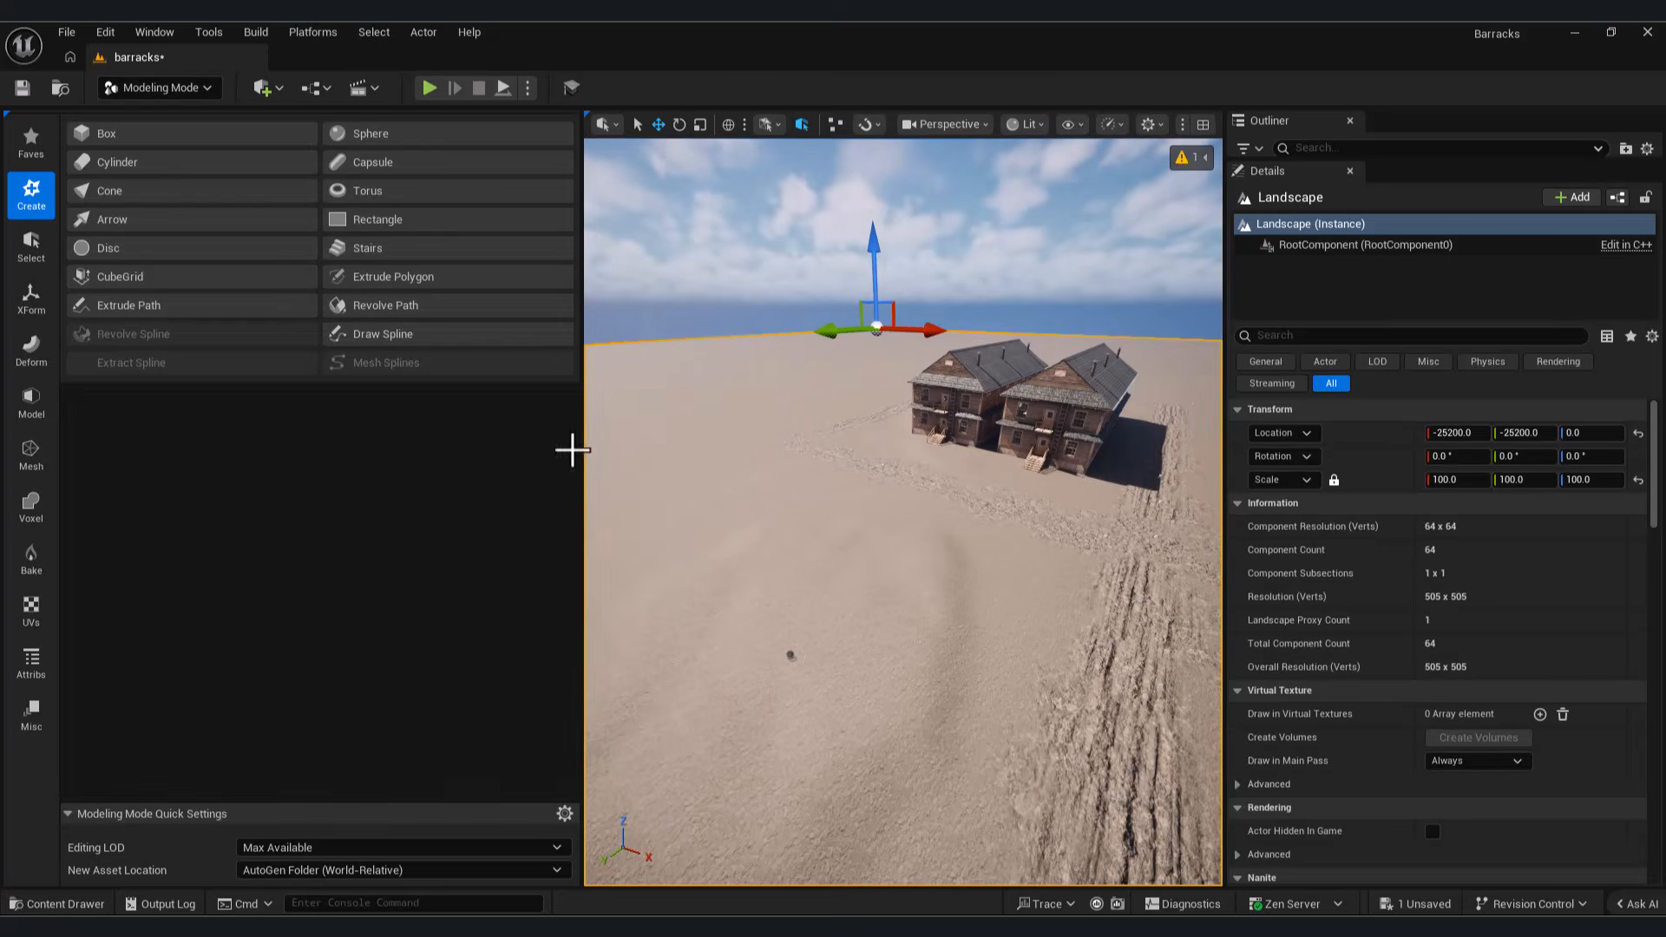
left_click(232, 139)
left_click(800, 583)
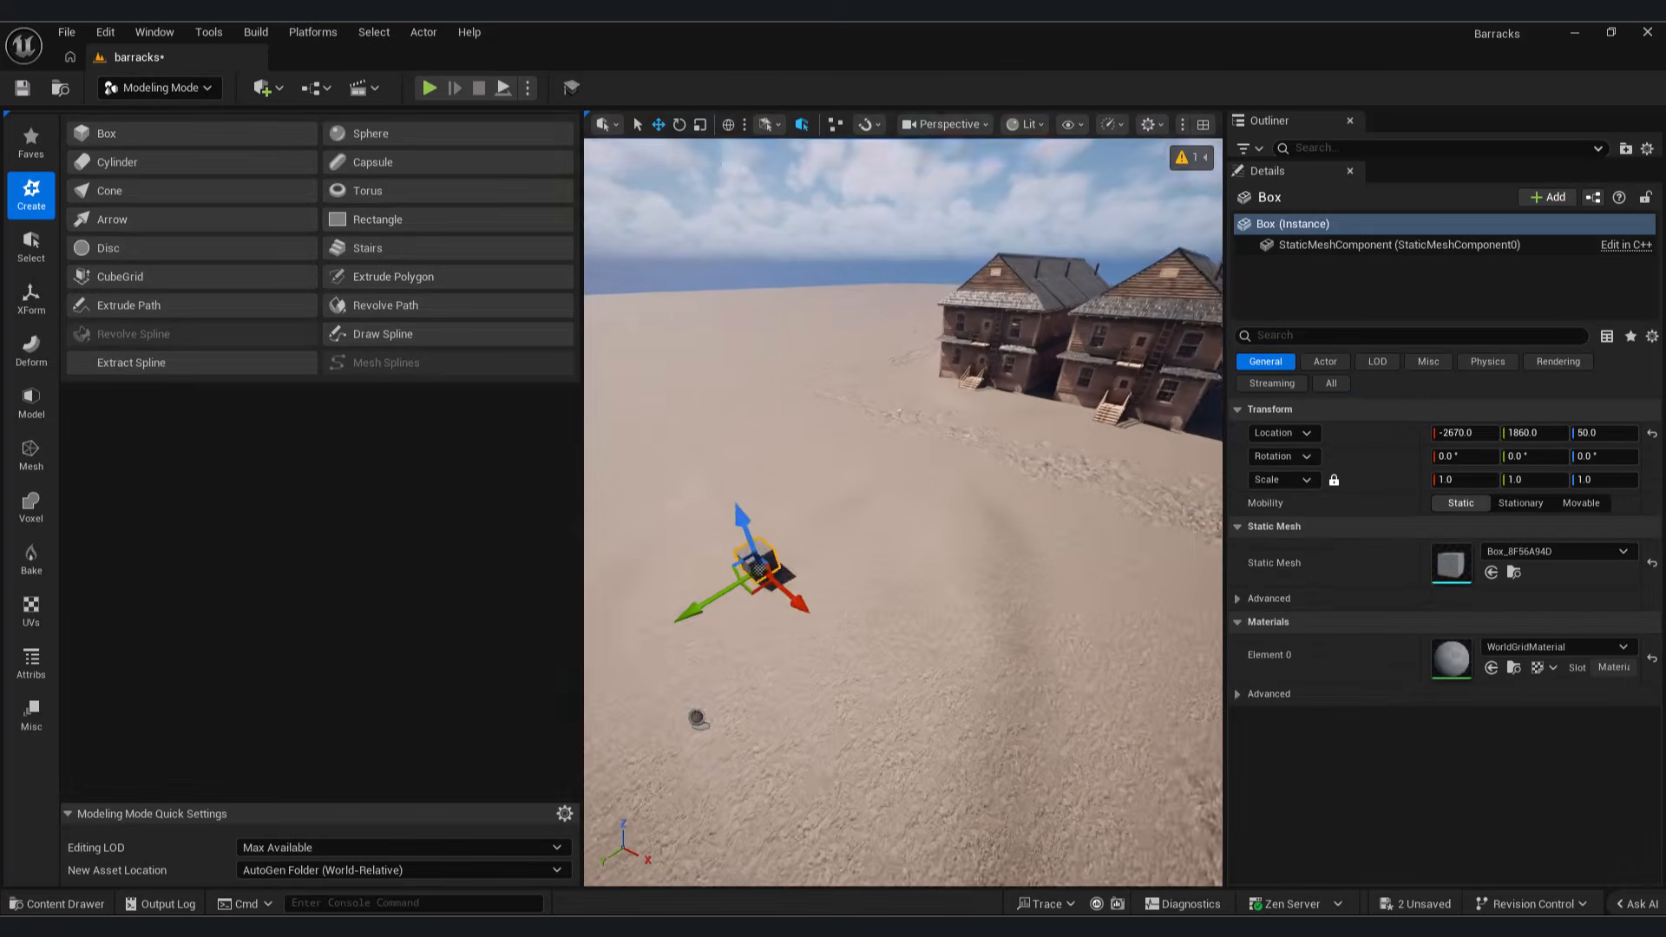
Step: Scale the box to 1.75 × 1.75 × 9.25 and move it to X -3290, Y 1940
left_click_drag(873, 519, 872, 408)
key("w")
left_click_drag(837, 593, 785, 627)
right_click_drag(781, 625, 885, 638)
left_click_drag(733, 626, 774, 592)
left_click_drag(808, 593, 693, 564)
Step: Create a second box with larger width, depth and height beside the tall box, and return to Selection mode
left_click(205, 136)
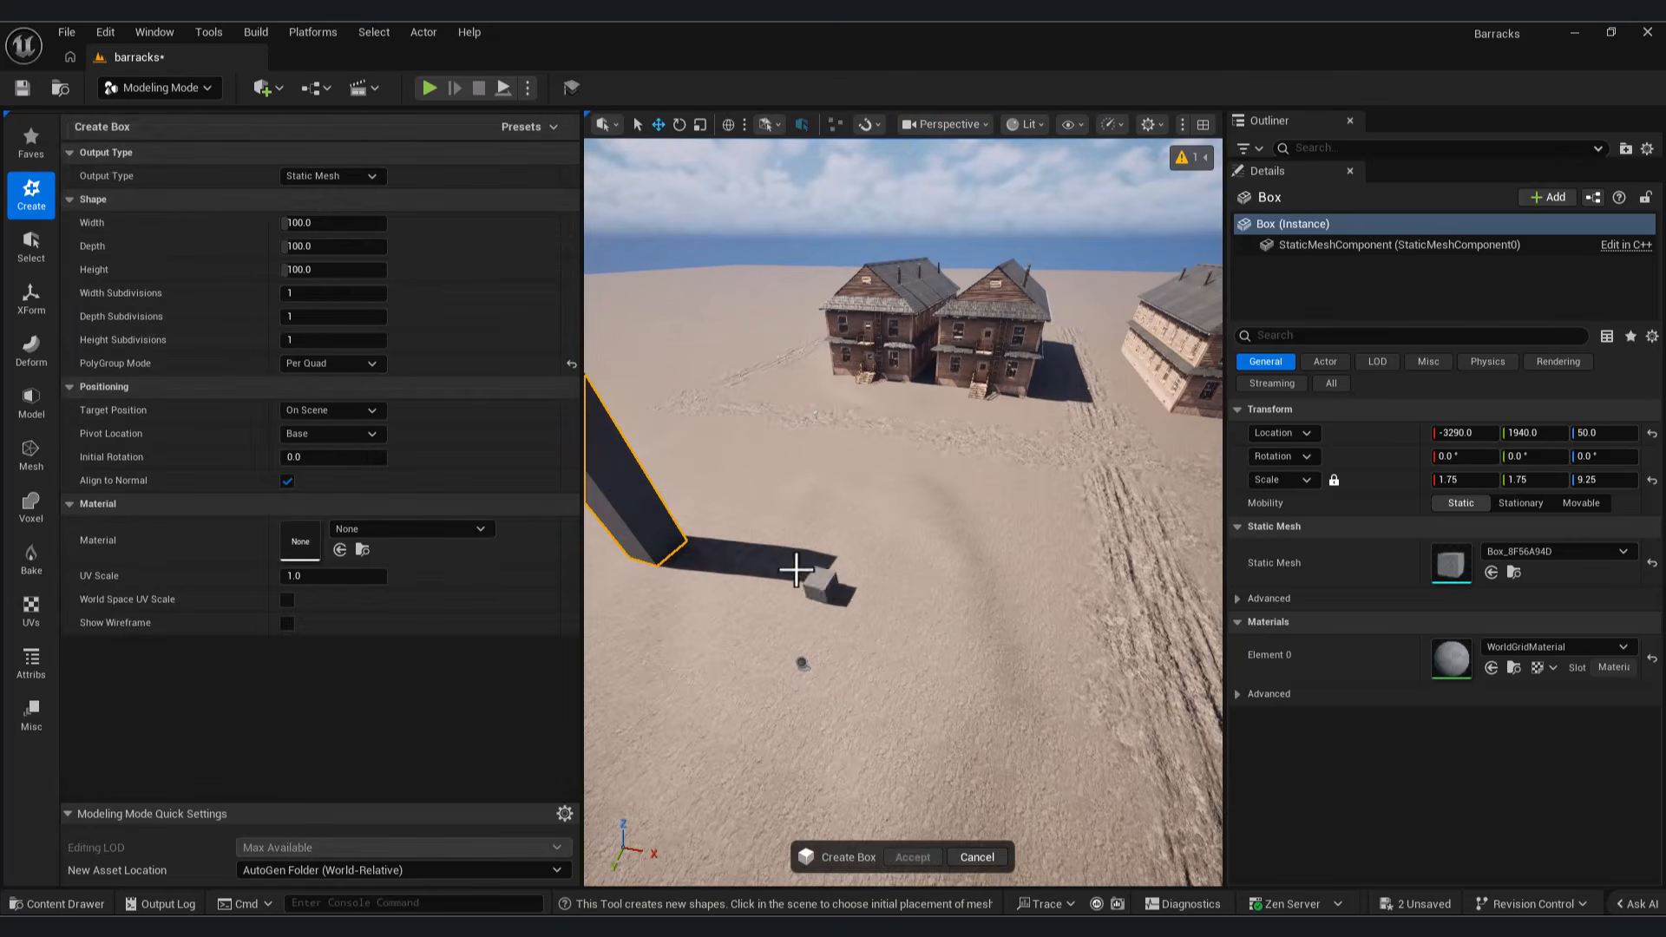
left_click_drag(340, 223, 342, 223)
left_click_drag(290, 247, 327, 270)
left_click(789, 585)
left_click(160, 87)
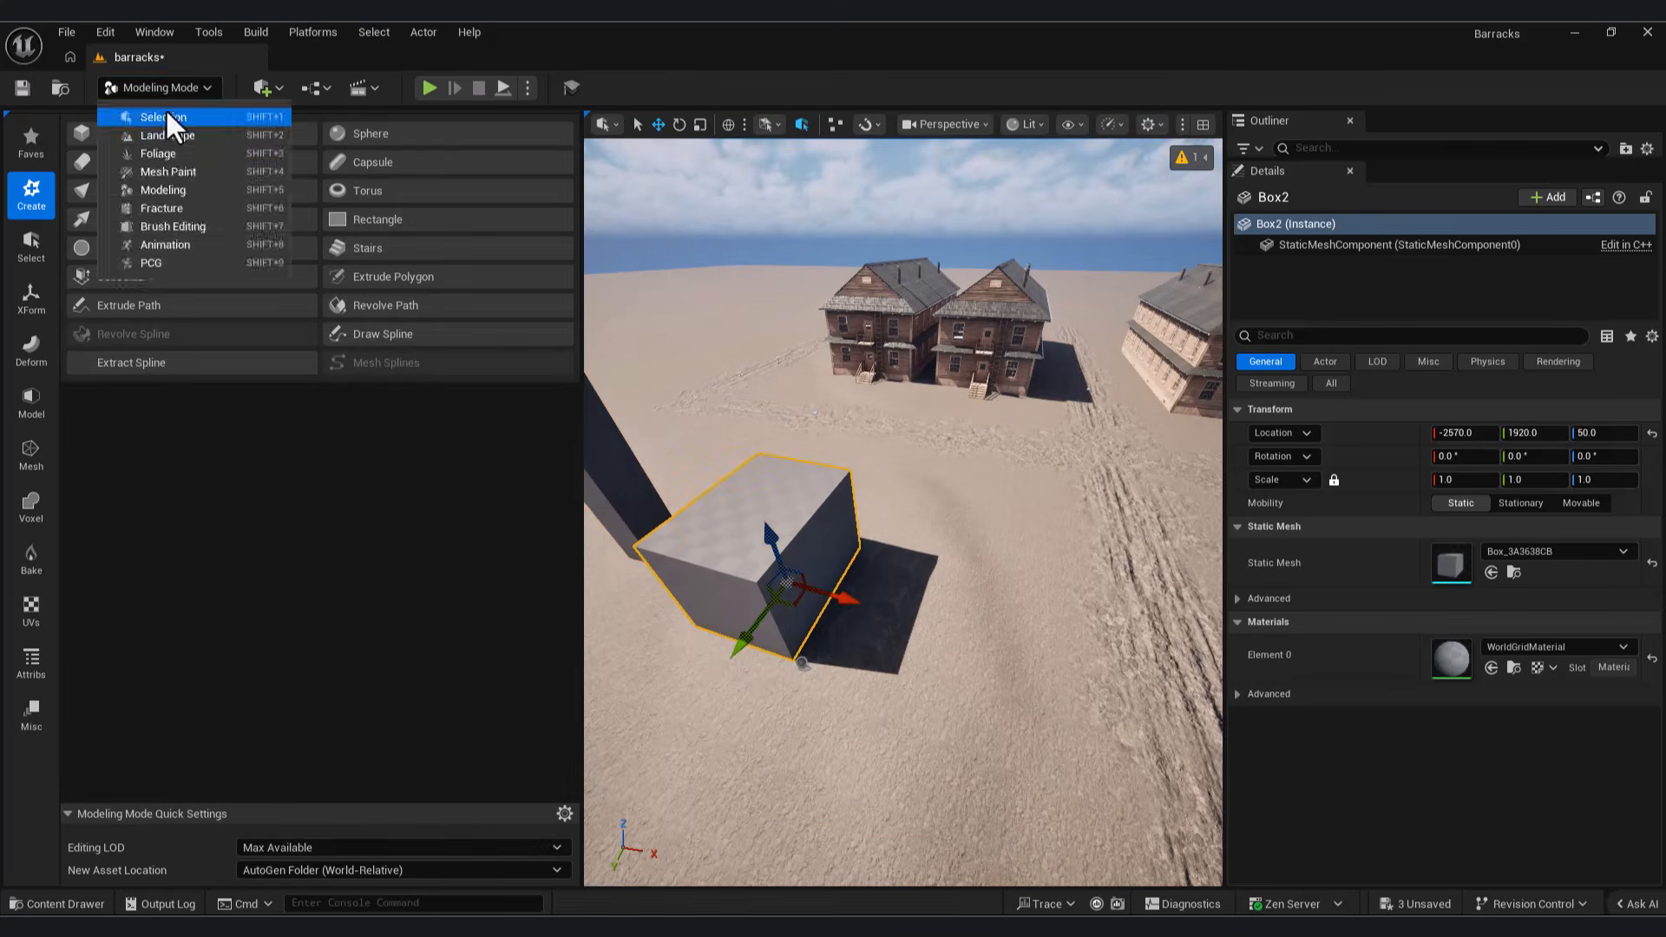
left_click(167, 116)
Step: Move the tall box to X -3180 and scale it up uniformly to about 2.65 in X and Y
right_click_drag(734, 606, 772, 626)
left_click(340, 486)
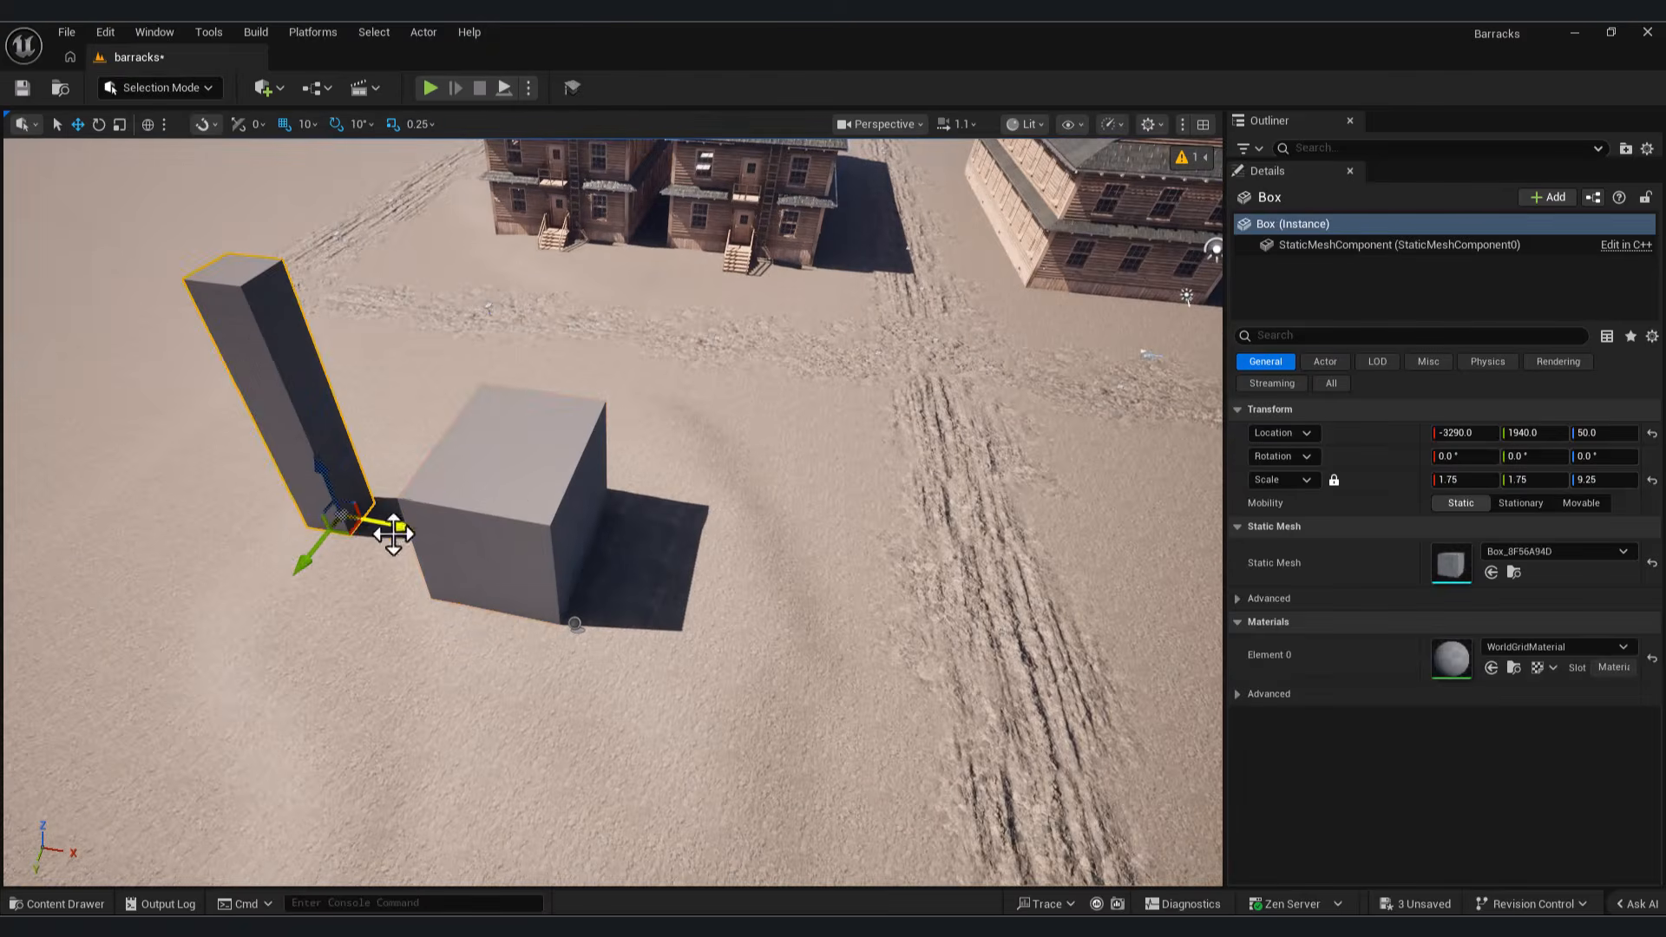
left_click_drag(351, 528, 373, 543)
key("r")
right_click_drag(490, 511, 464, 502)
left_click_drag(410, 551, 978, 759)
right_click_drag(978, 758, 1002, 760)
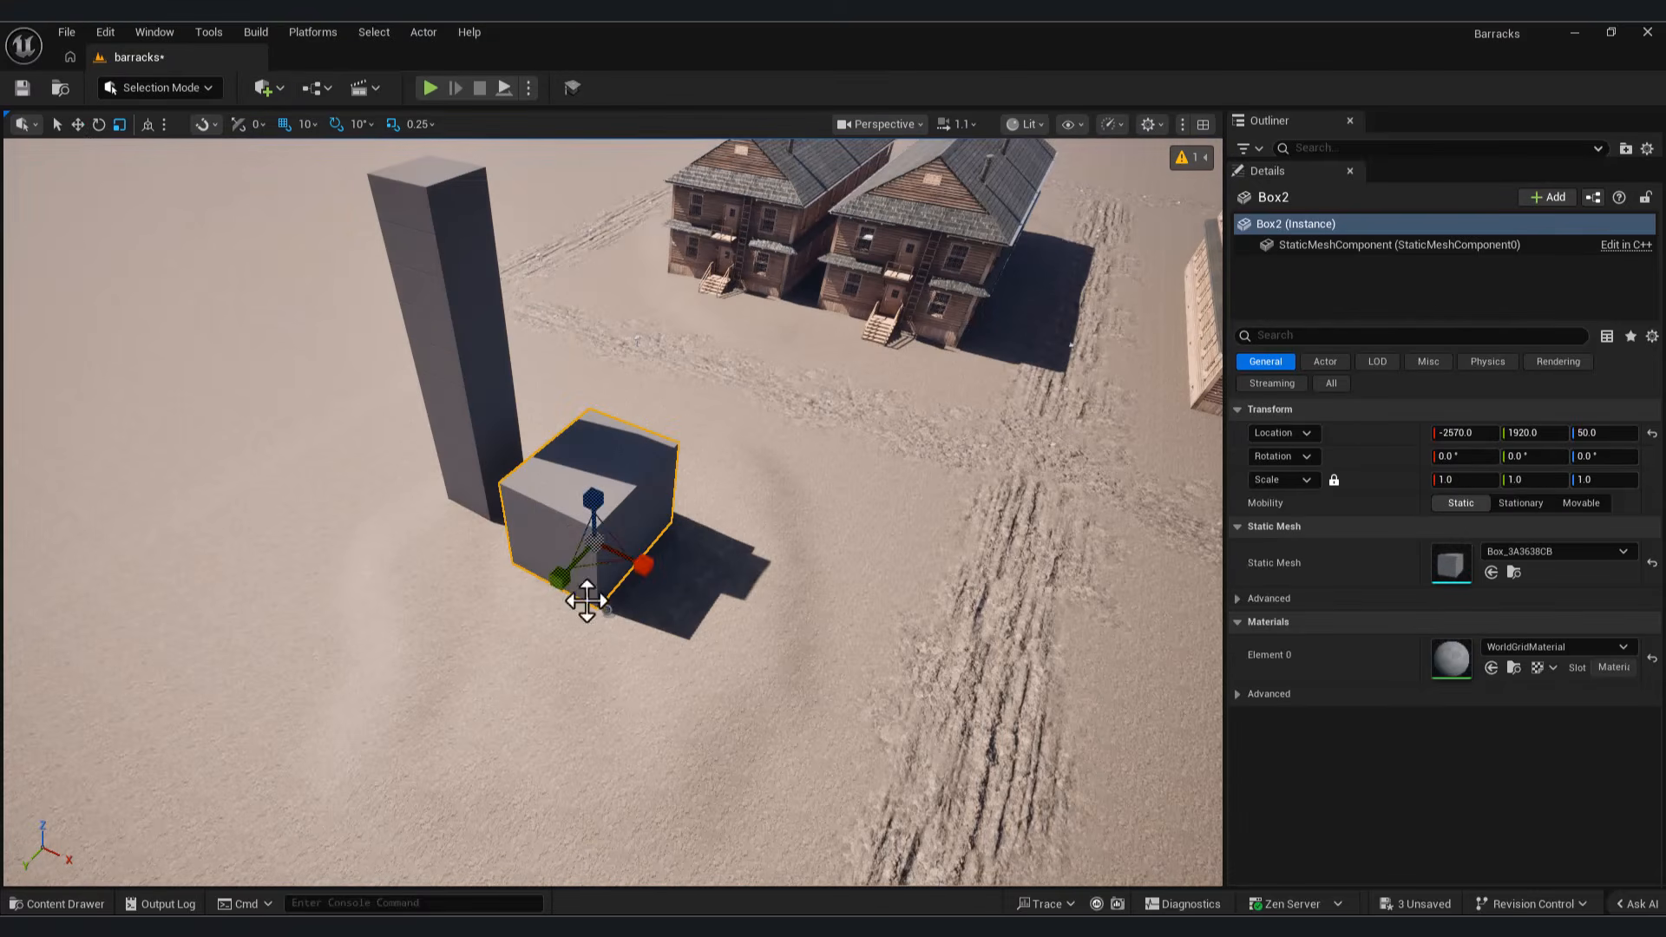
Step: Duplicate the second box toward the tracks as smaller blocks, scaling the last to 0.5 × 0.25 × 0.25 at X -1490, Y 1650, Z 140
left_click_drag(587, 601, 736, 610)
key("w")
right_click_drag(737, 610, 782, 608)
left_click_drag(695, 517, 733, 531)
right_click_drag(733, 531, 750, 364)
mouse_move(369, 576)
left_mouse_down()
mouse_move(439, 581)
mouse_move(360, 580)
left_mouse_up()
left_click_drag(354, 577, 591, 618, "alt")
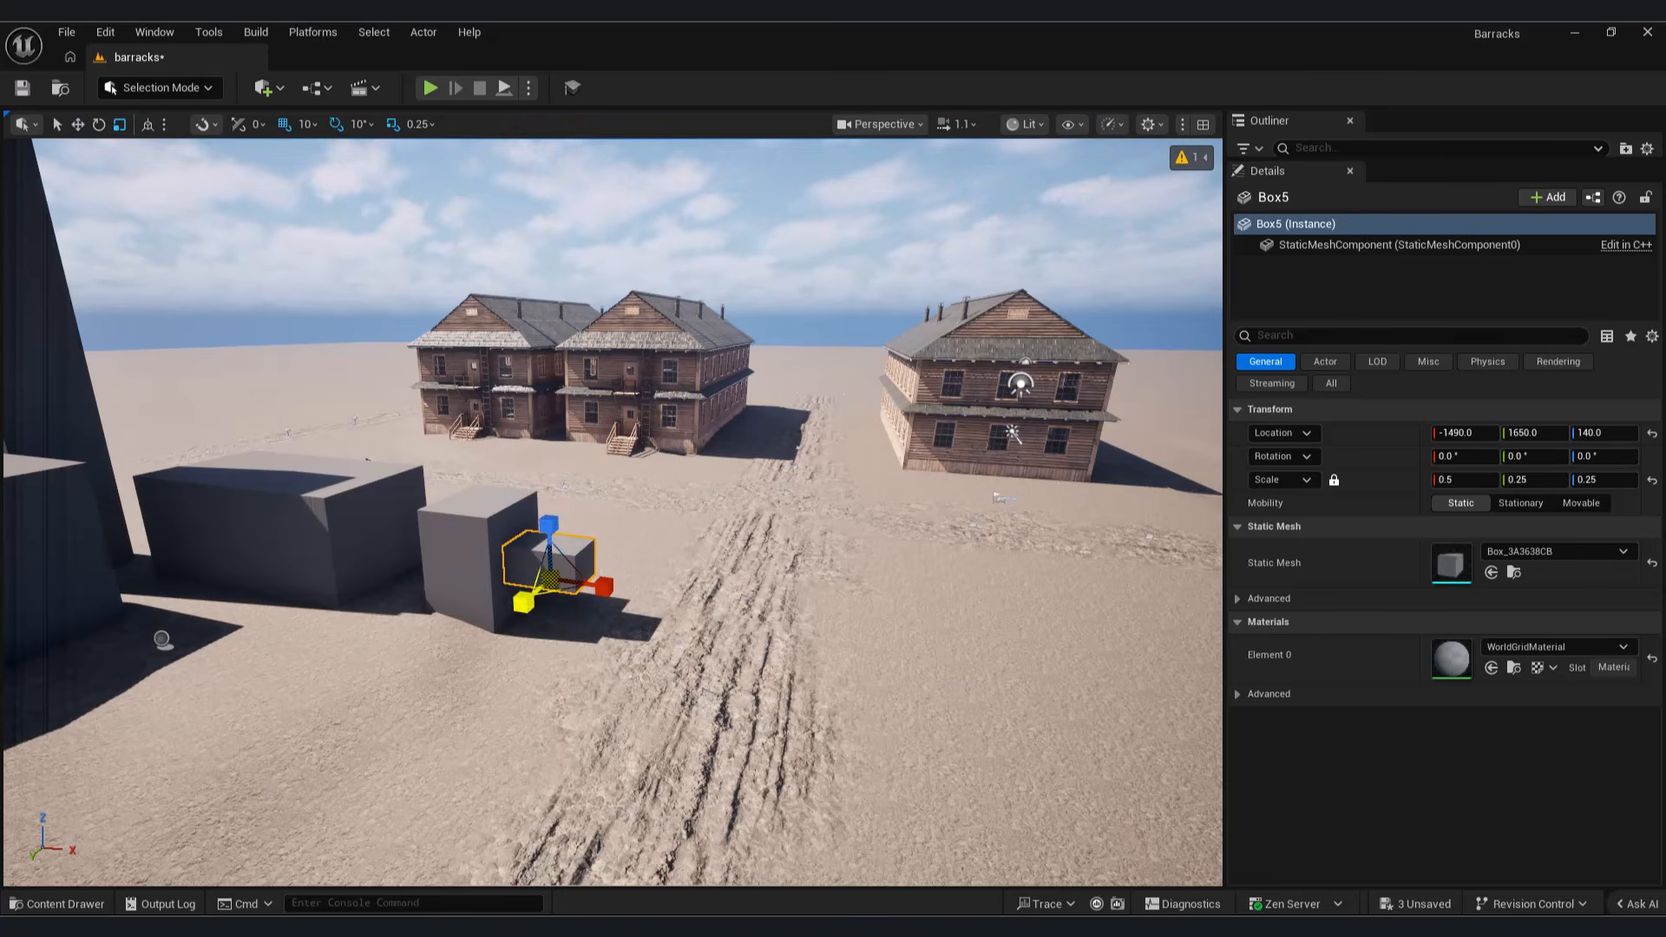
right_click_drag(788, 662, 643, 673)
right_click_drag(610, 592, 760, 583)
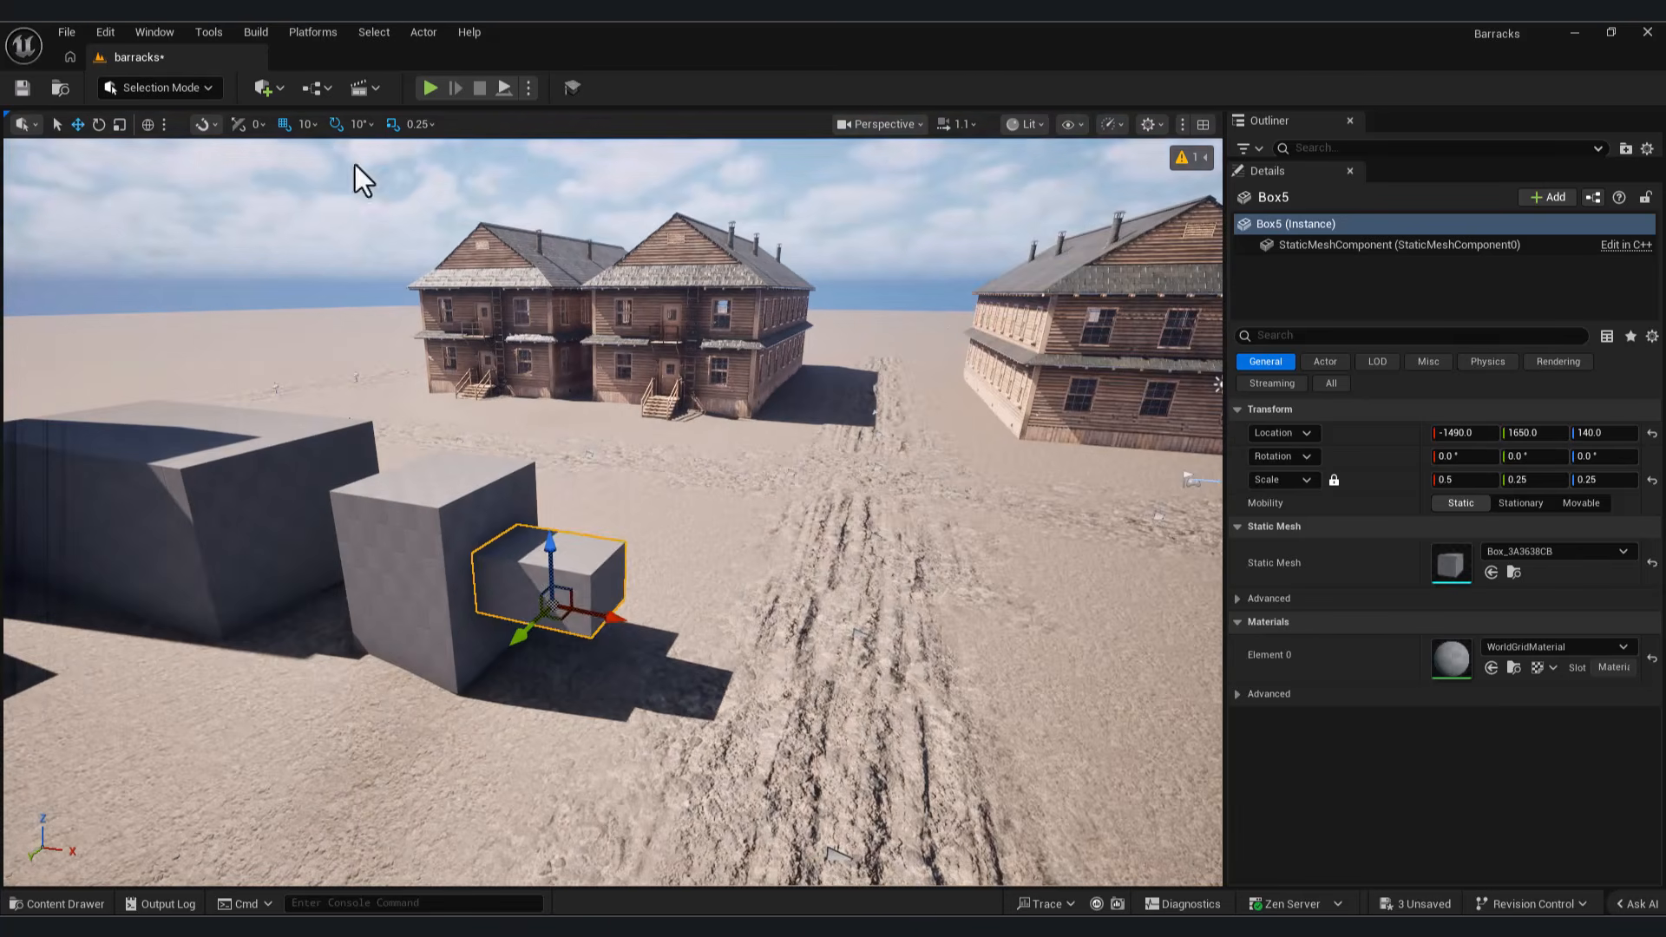
Step: Scale the small block to 0.545 × 0.09 × 0.0625 and duplicate the tower and the two large boxes to the other side of the tracks
right_click_drag(714, 450, 772, 521)
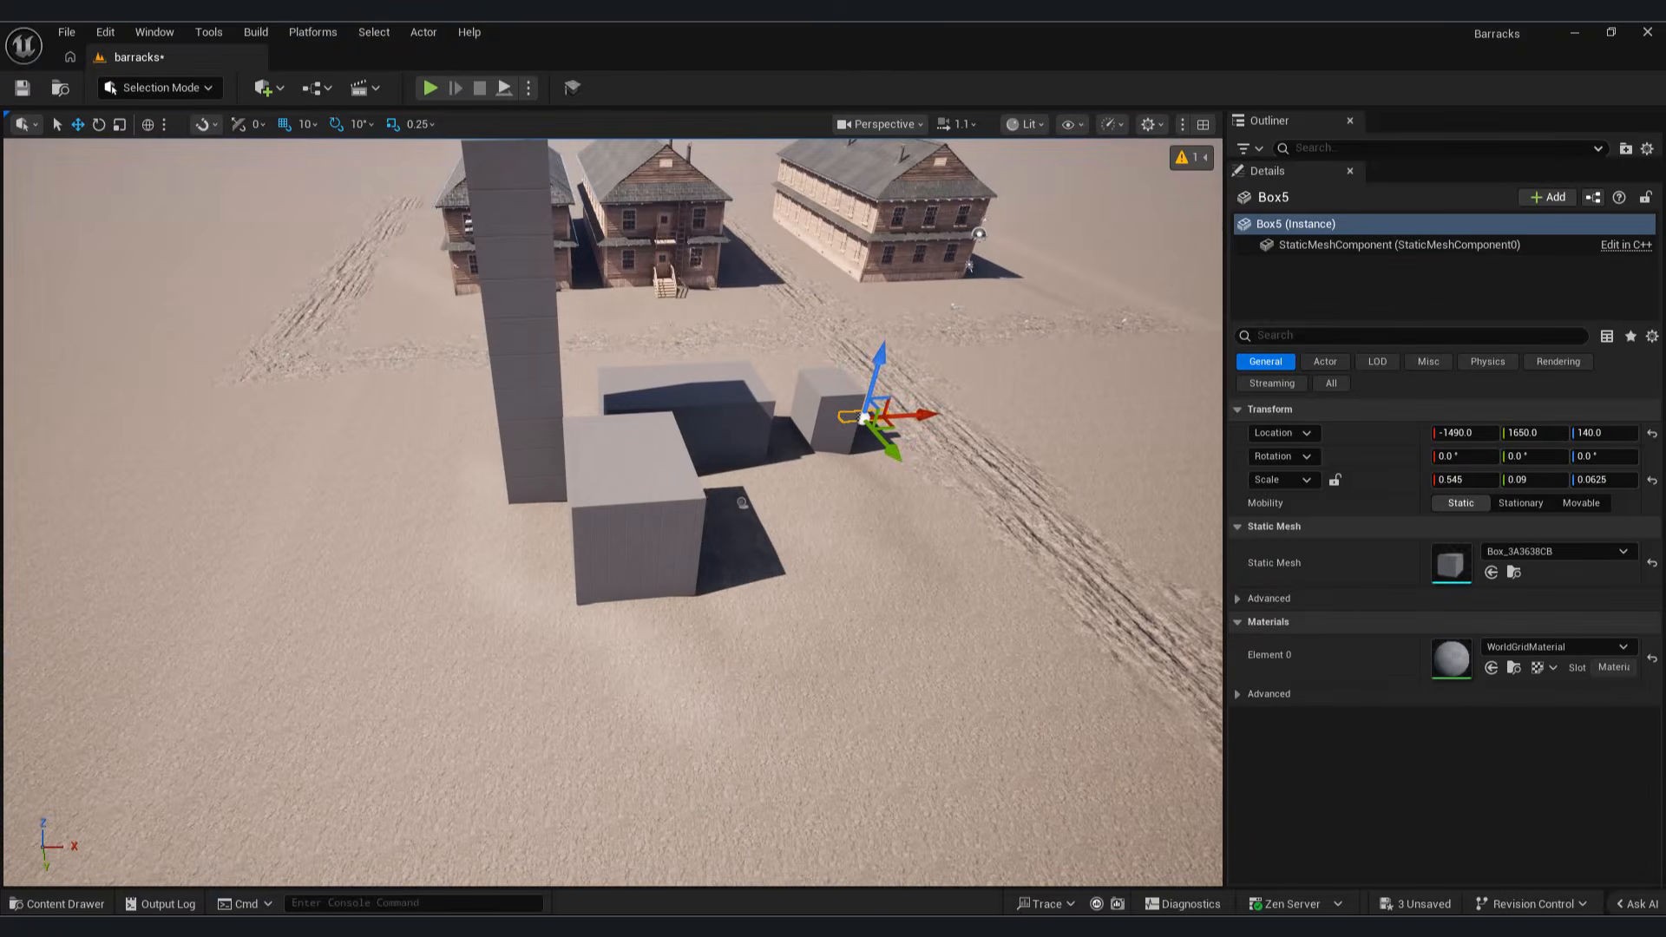
right_click_drag(694, 520, 729, 515)
right_click_drag(1060, 573, 1145, 564)
left_click_drag(878, 532, 950, 535)
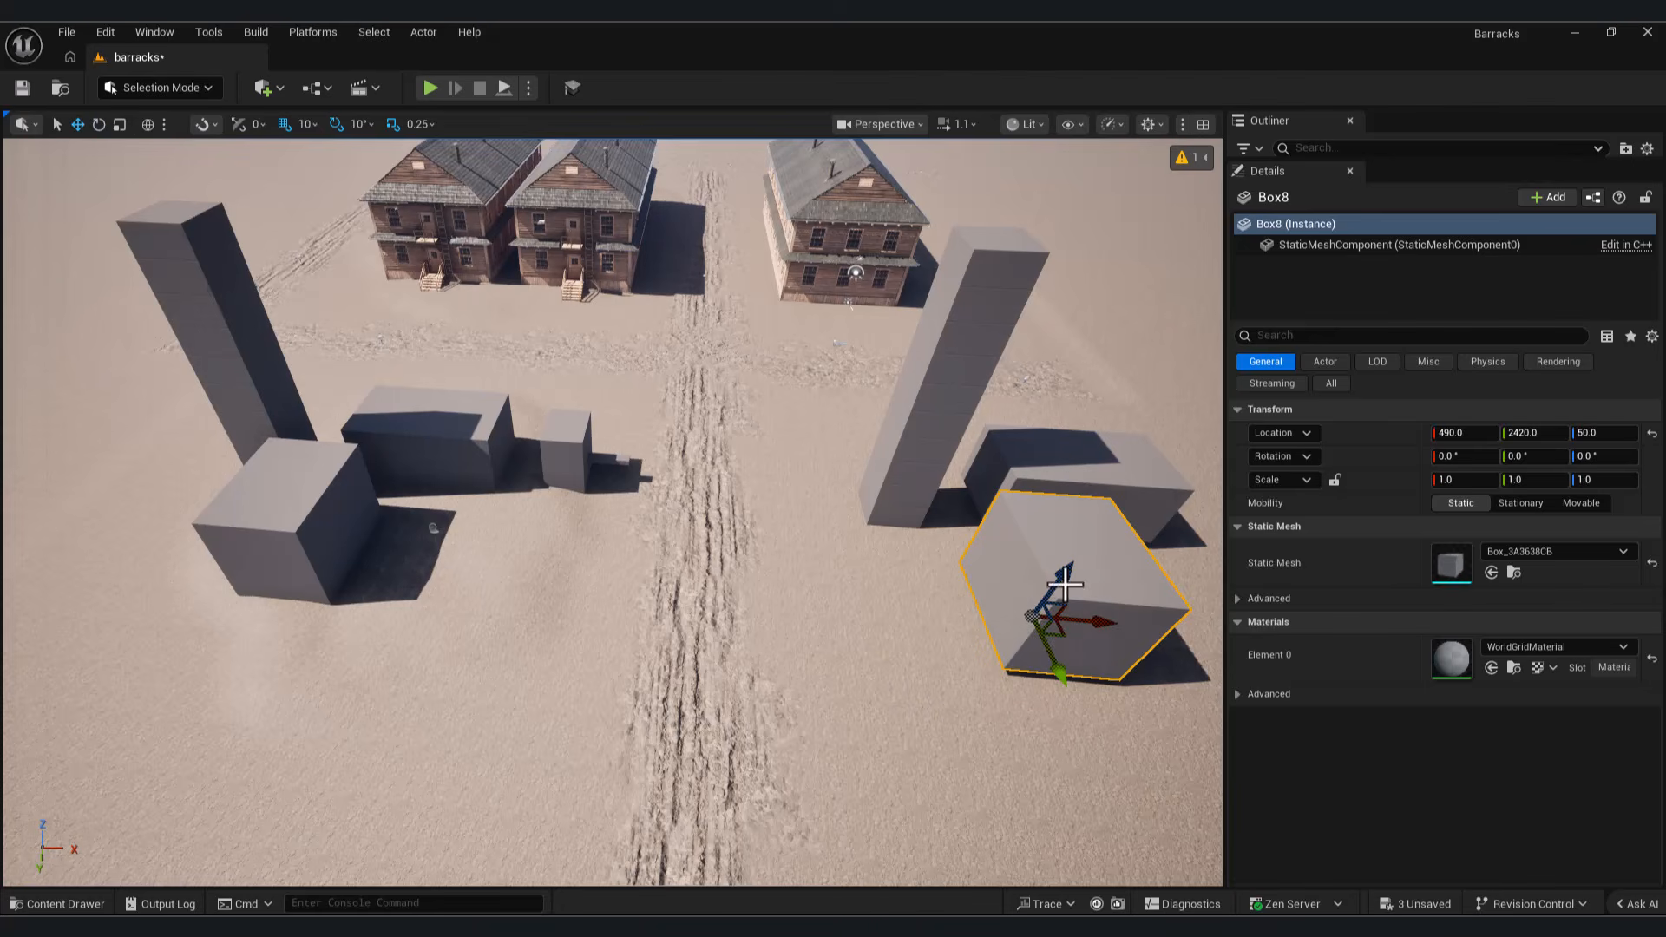
Step: Duplicate the medium block and its thin bar to the opposite side of the tracks and rotate the copies 180° about Z
left_click_drag(1104, 625, 1052, 628)
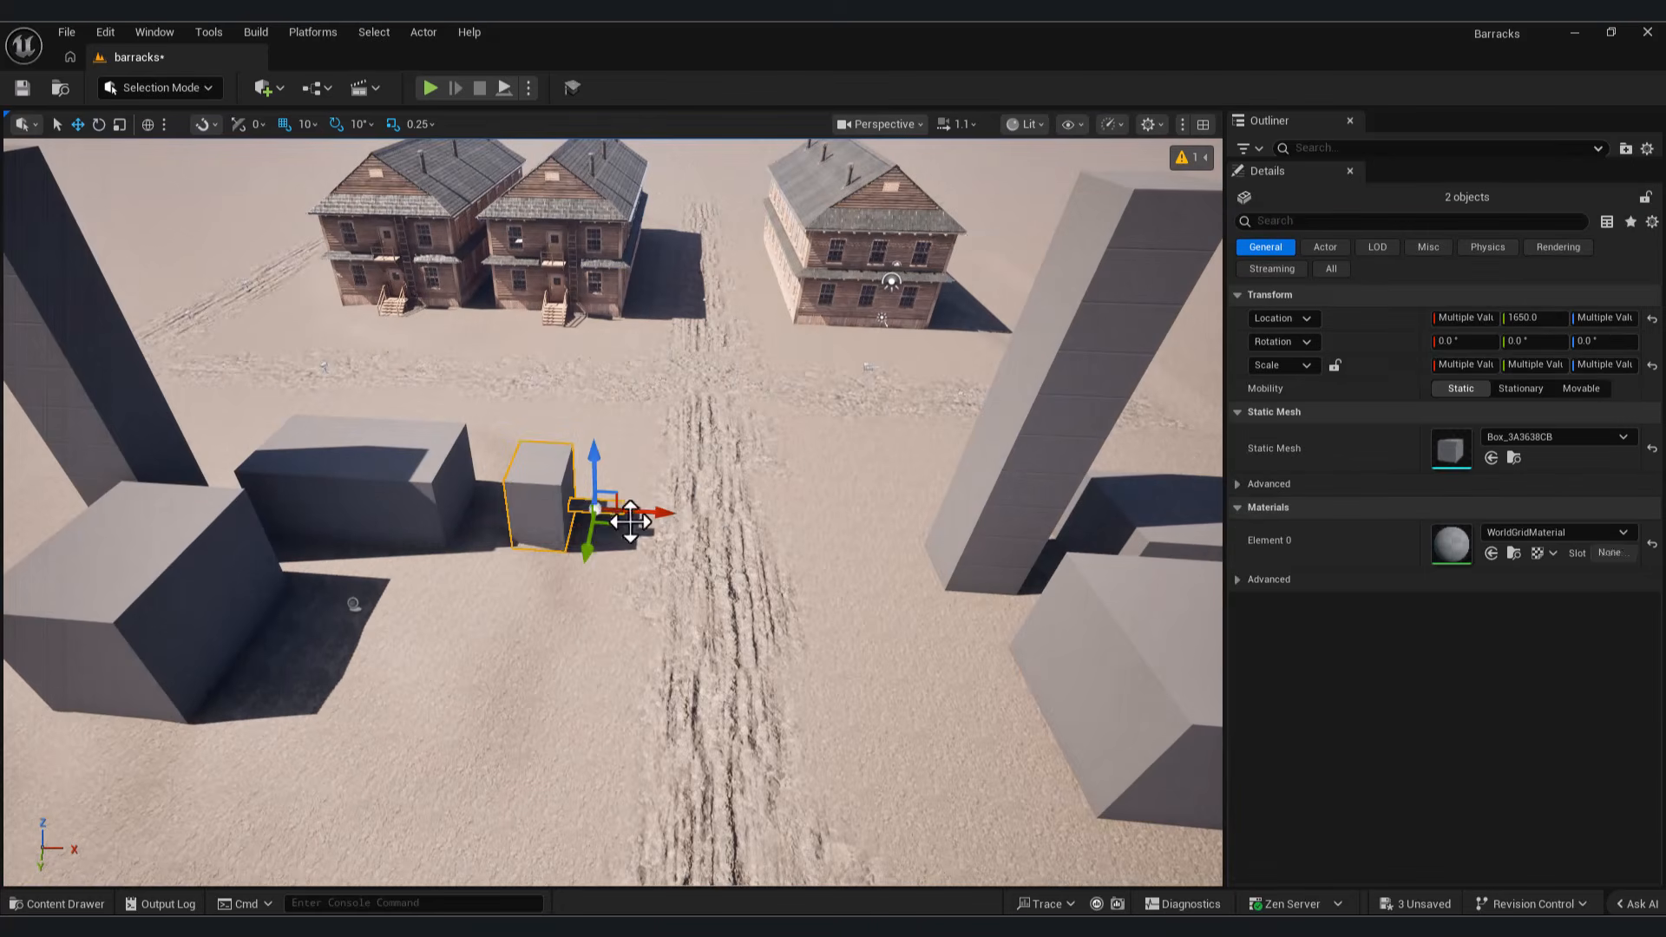
key("ctrl+z")
left_click_drag(638, 525, 957, 523)
key("e")
left_click_drag(987, 560, 1054, 494)
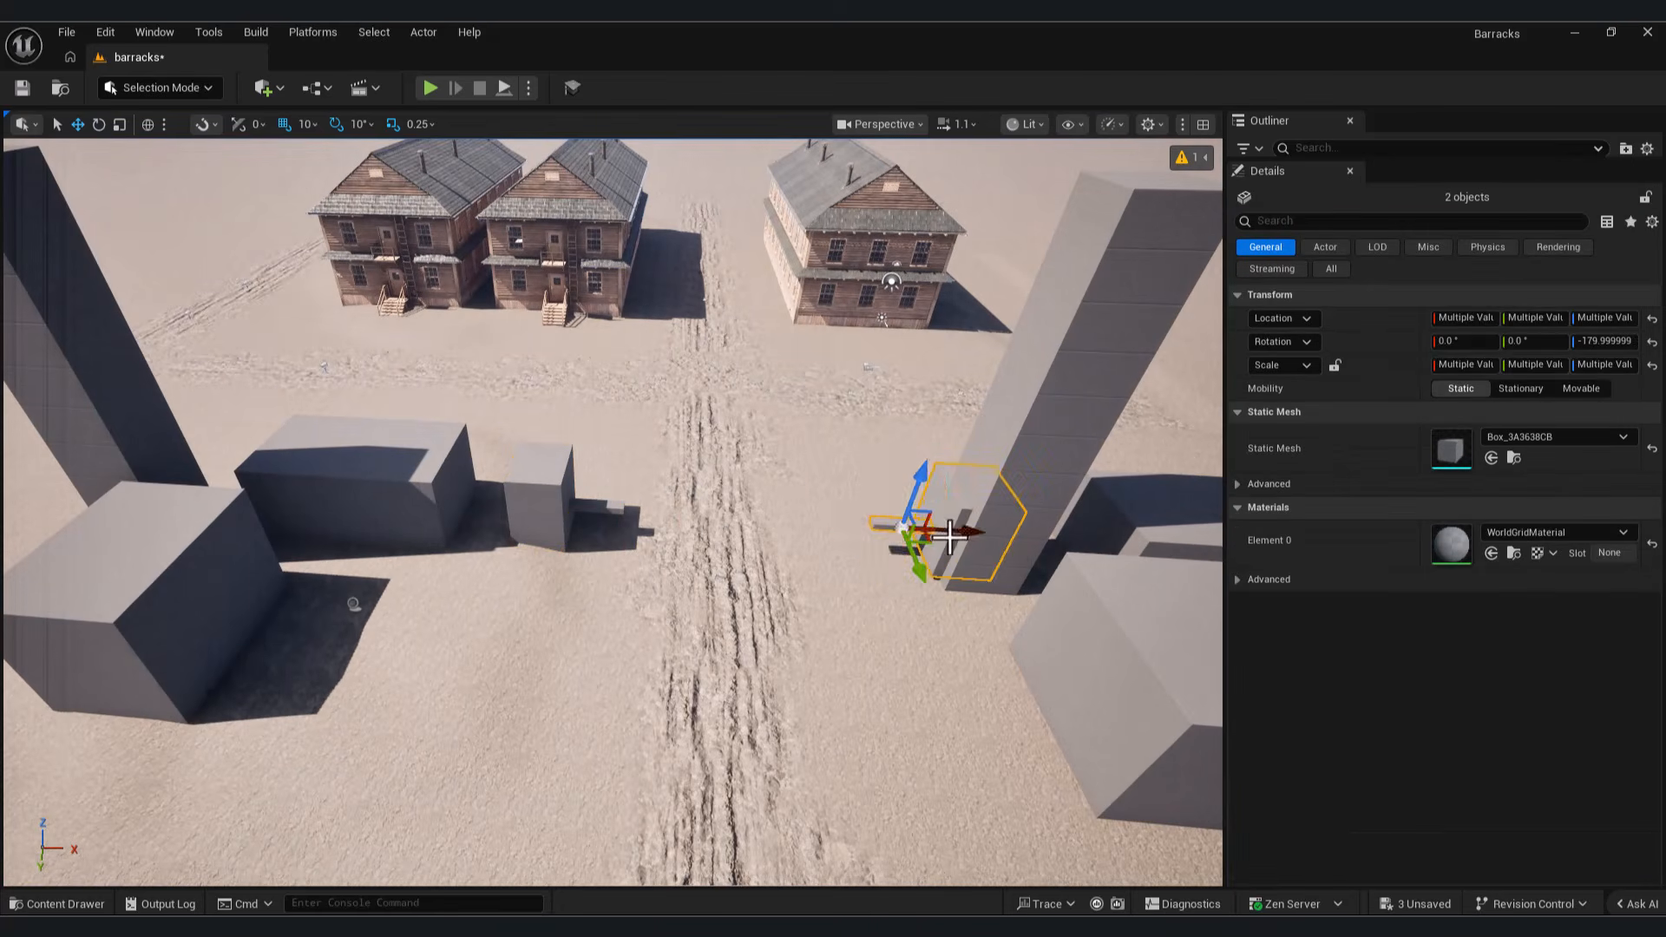
left_click(566, 482)
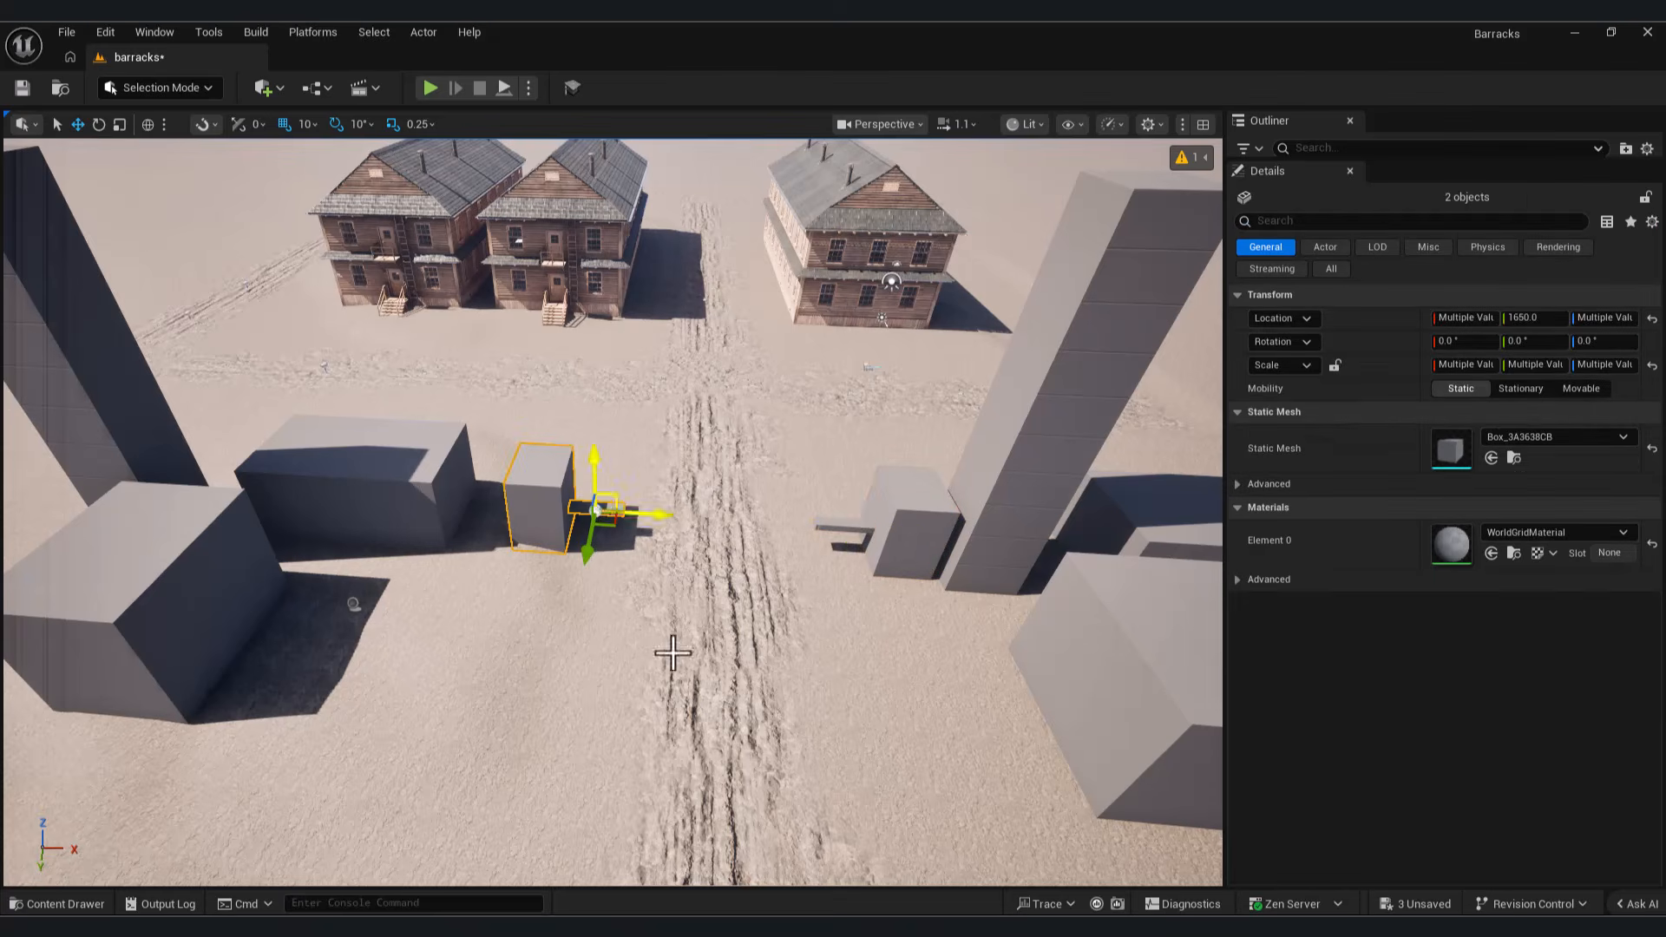
left_click(639, 553)
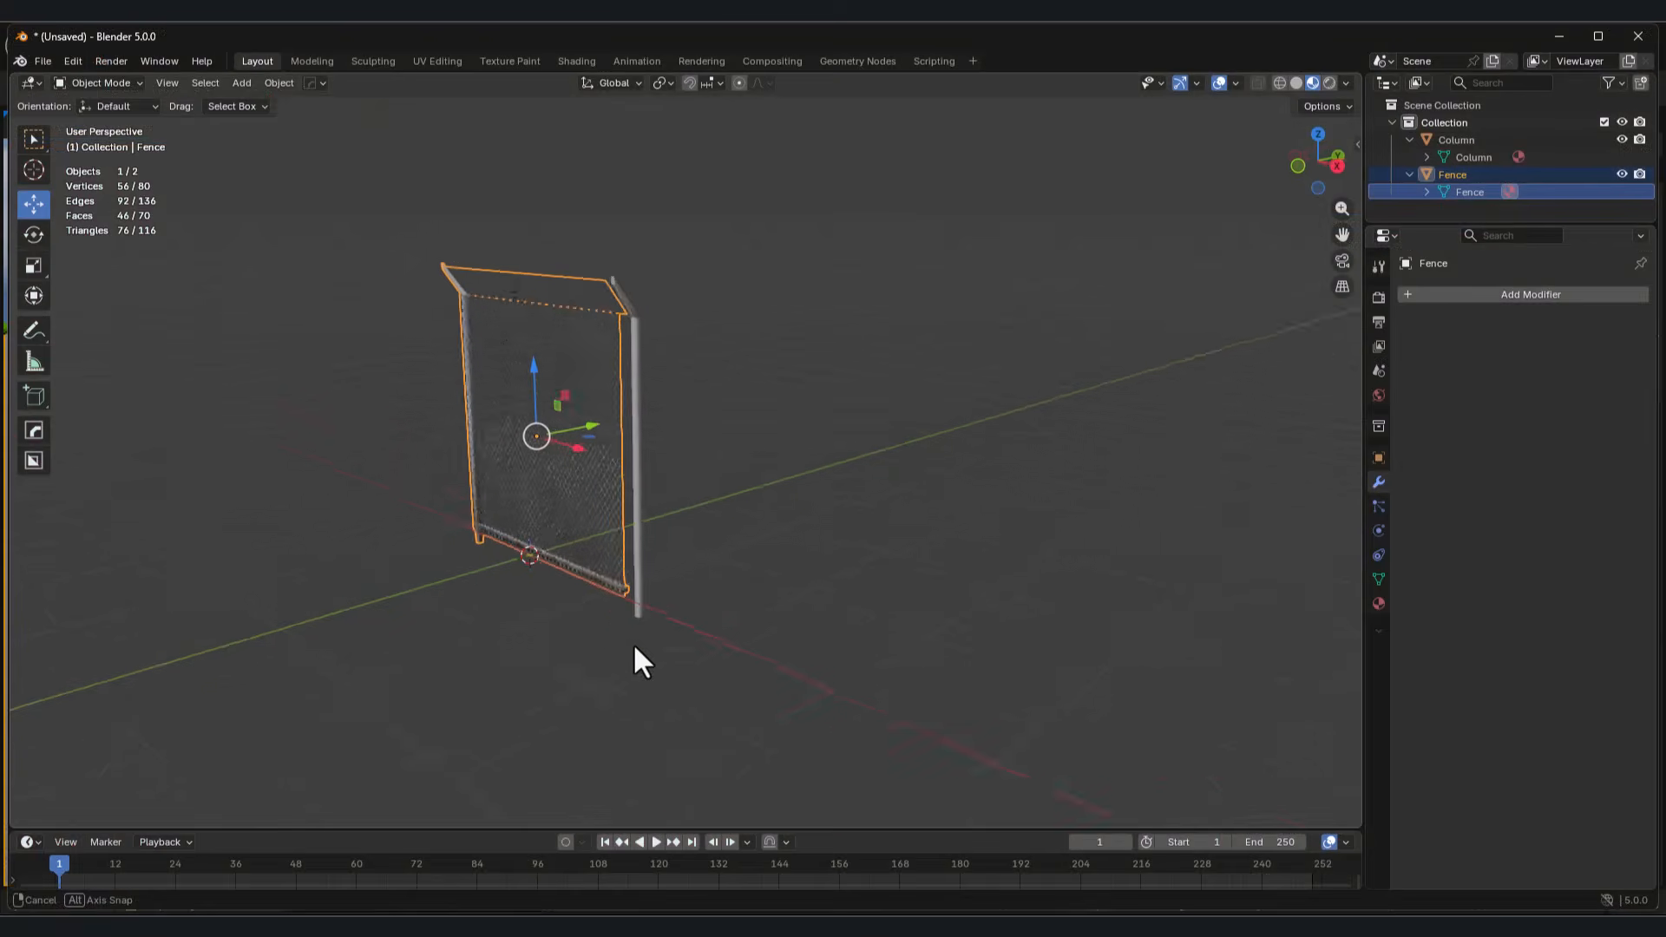
middle_click_drag(634, 648, 765, 649)
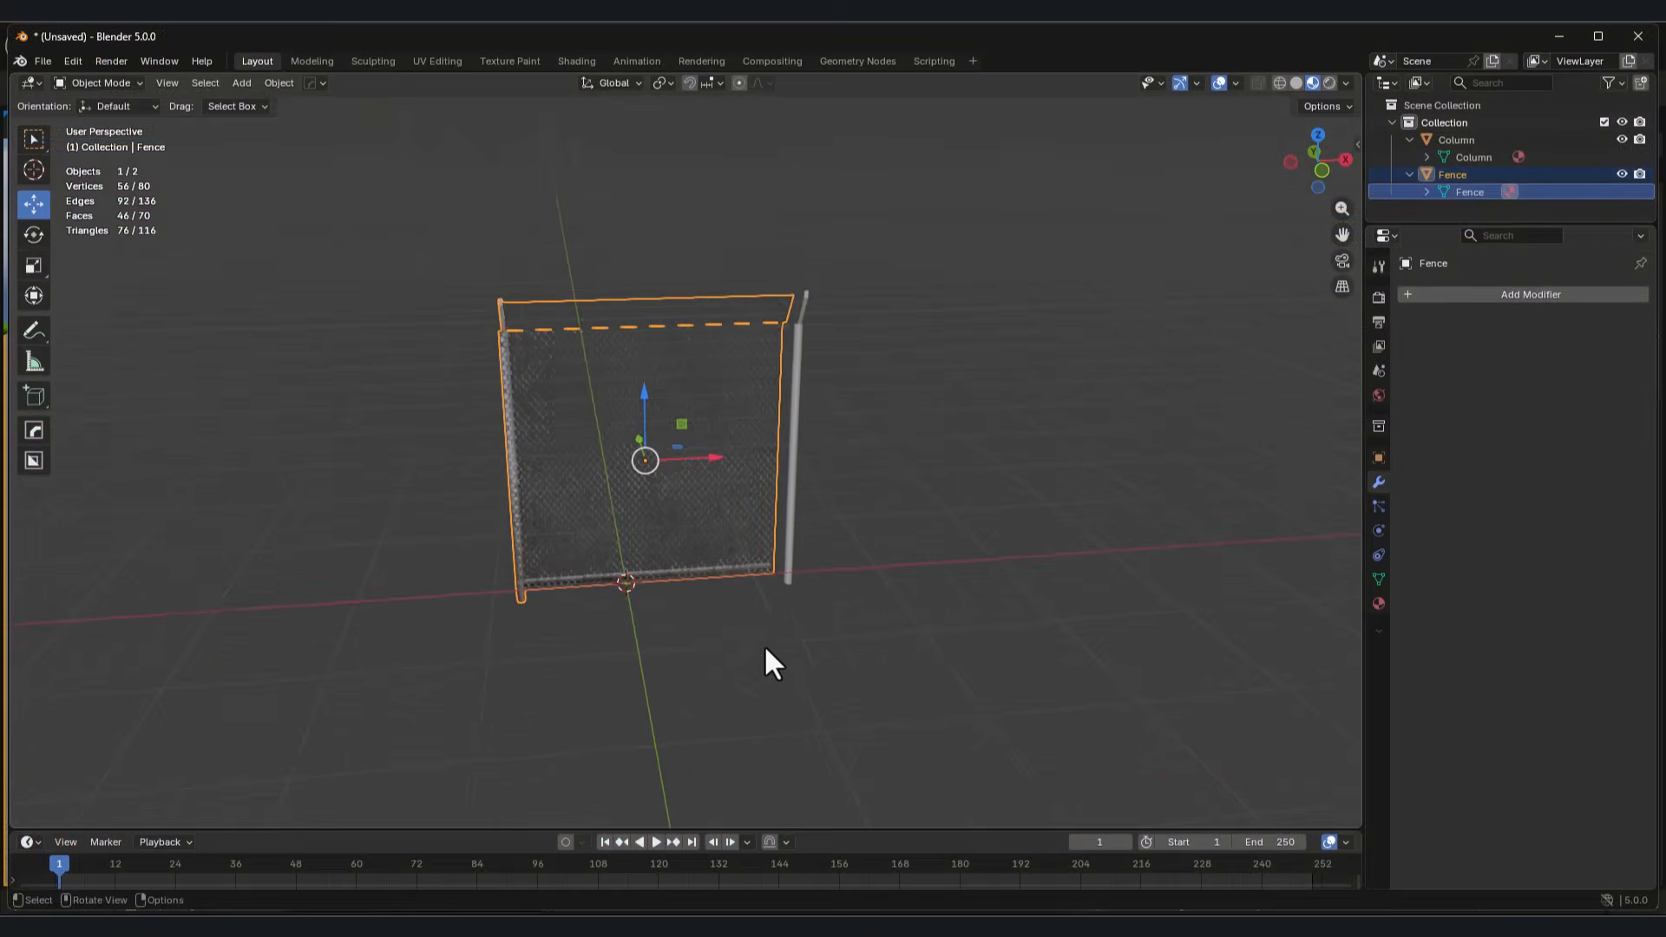
Step: In Blender, try tiling the fence panel along X with an Array modifier of count 3, and undo the last changes
left_click(696, 532)
key("g")
key("x")
left_click(112, 445)
left_click(1508, 297)
type("a")
left_click(1398, 332)
middle_click_drag(637, 569, 659, 566)
left_click_drag(1551, 414, 1540, 414)
mouse_move(642, 608)
middle_mouse_down()
mouse_move(663, 611)
mouse_move(605, 622)
mouse_move(622, 611)
middle_mouse_up()
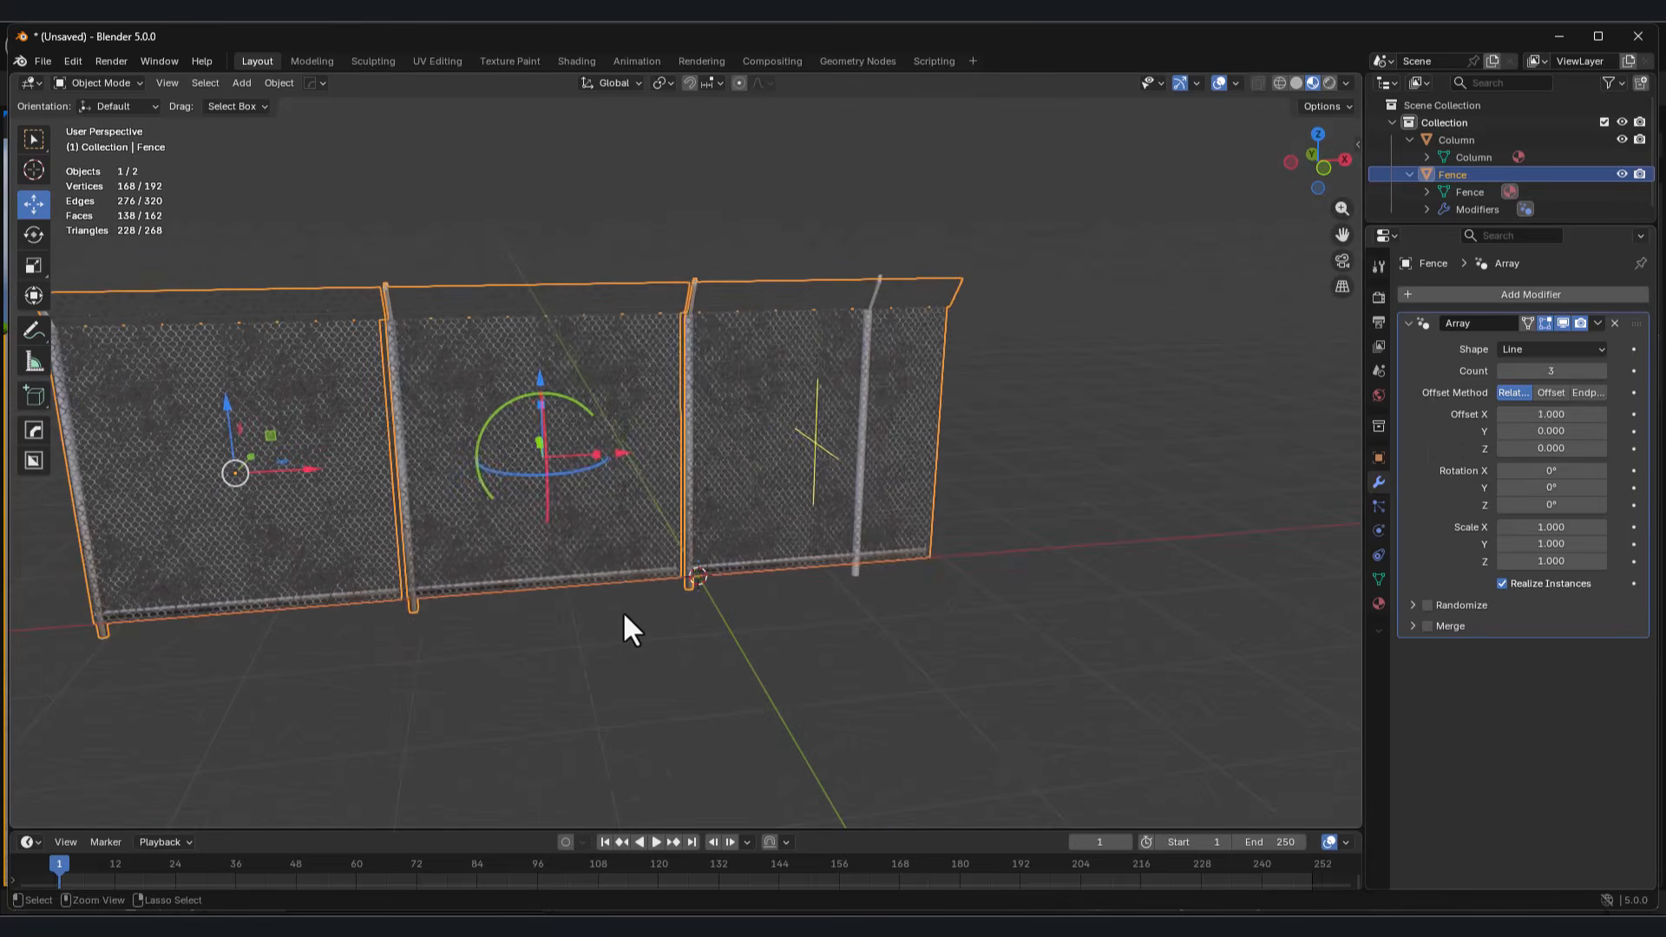
key("ctrl+z")
key("ctrl+z")
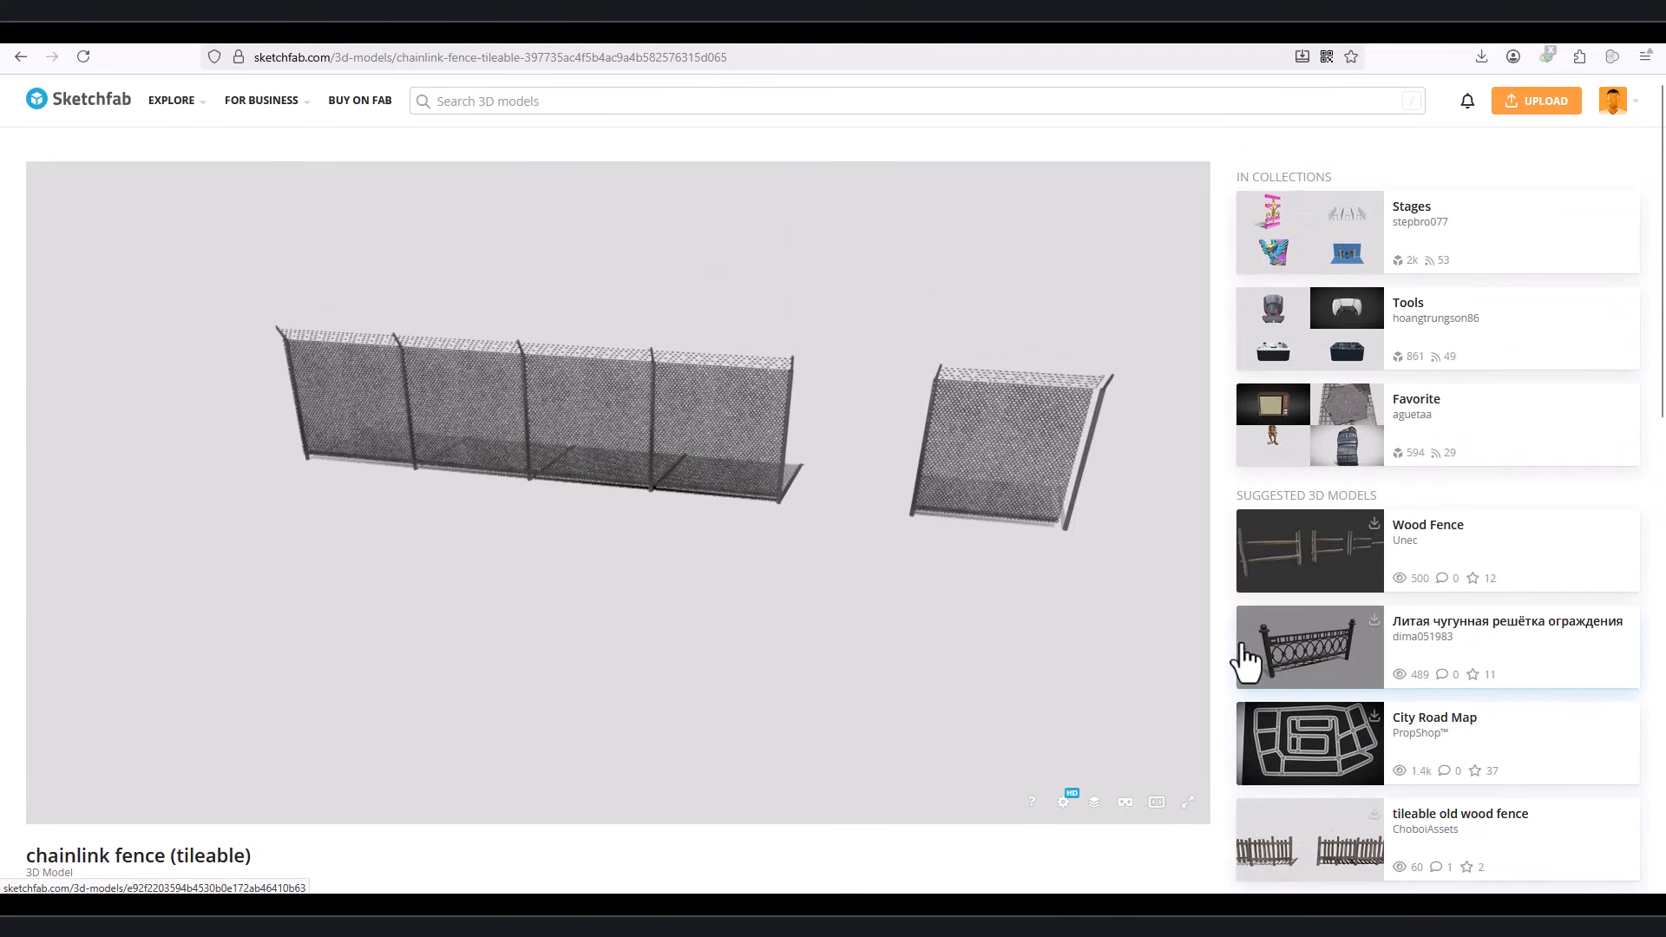
Step: On Sketchfab, examine the chainlink fence (tileable) page, including its description, licence and 3D preview
scroll(1247, 664, "down", 4)
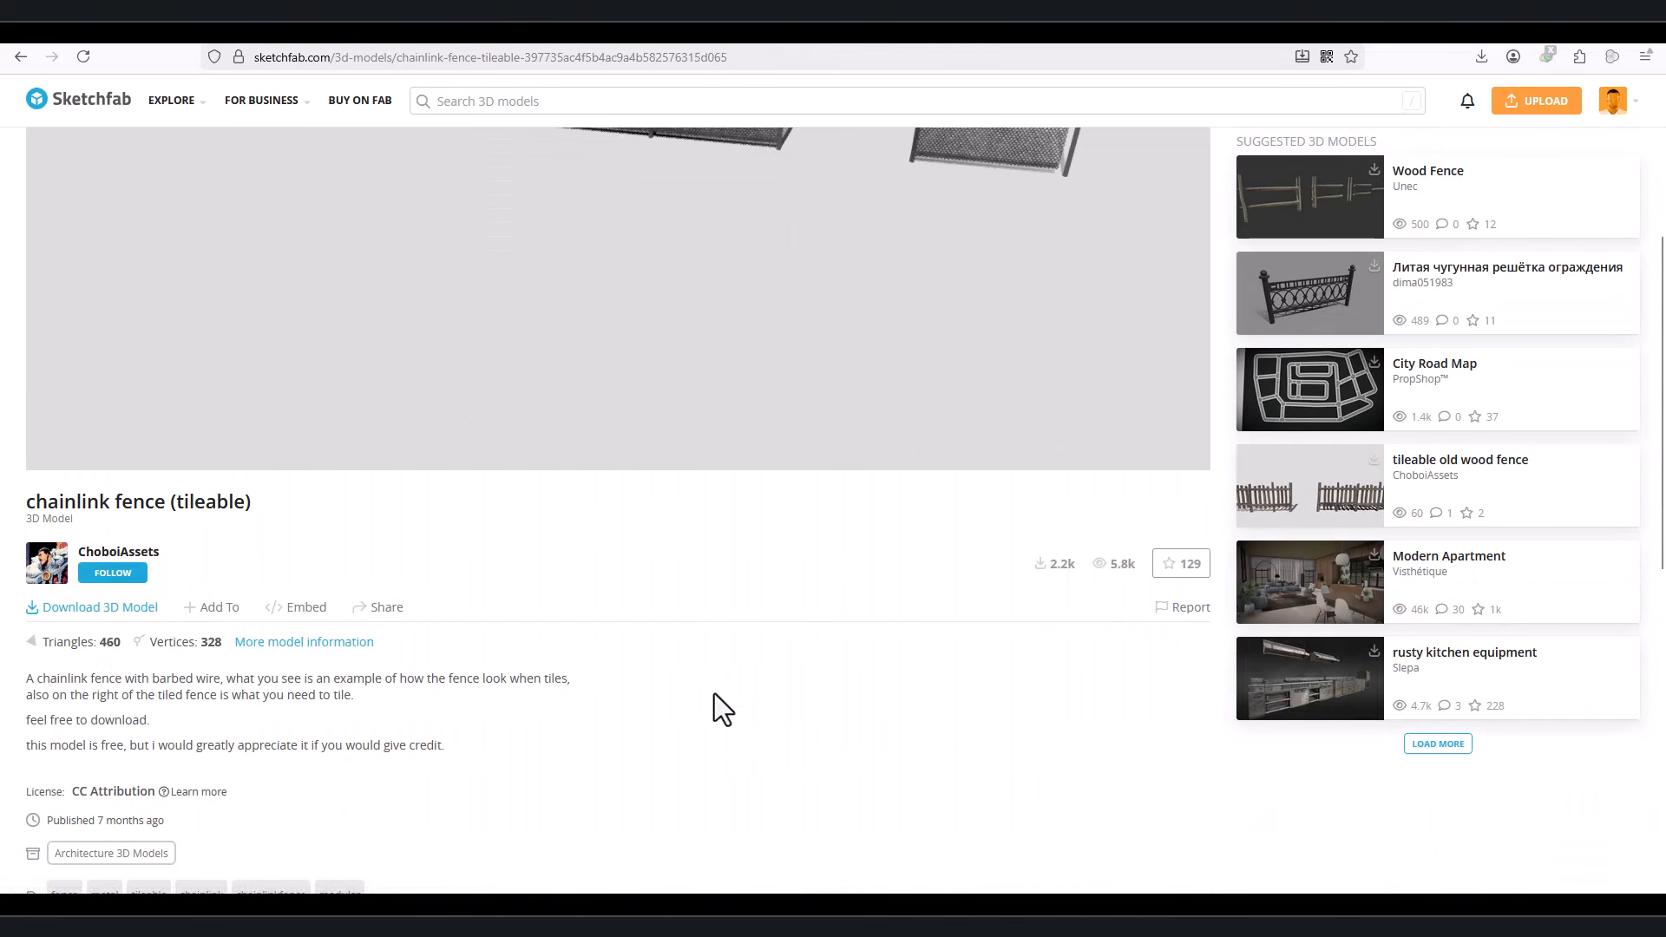
scroll(528, 644, "up", 3)
scroll(780, 713, "up", 2)
scroll(814, 300, "up", 2)
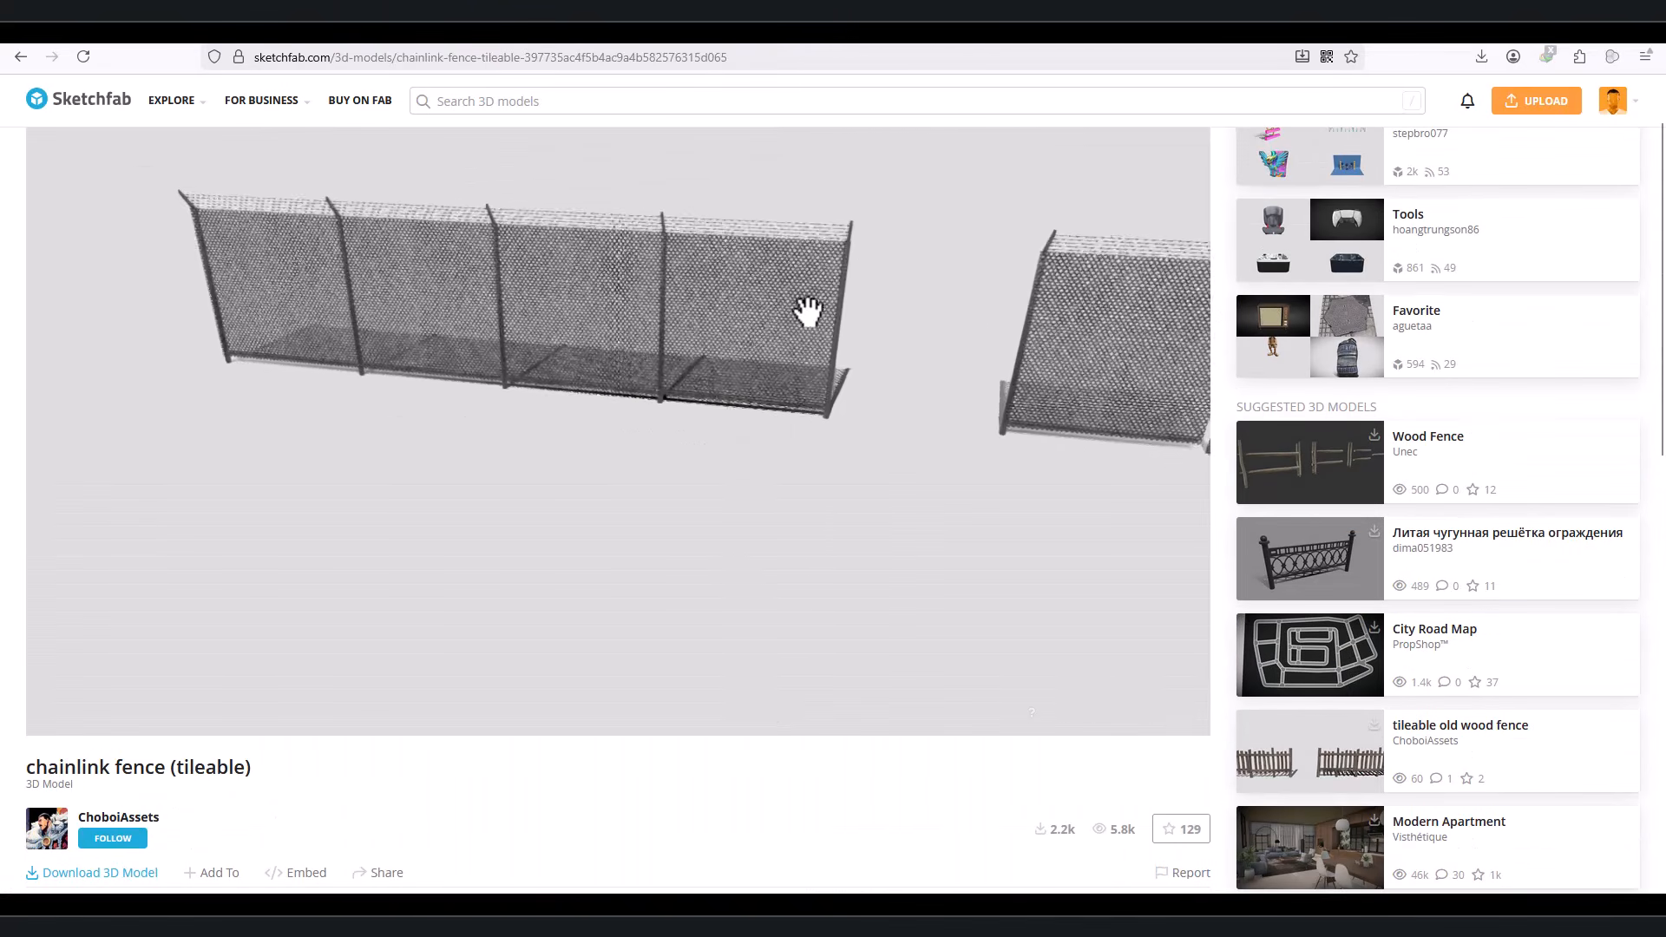
left_click_drag(814, 299, 789, 372)
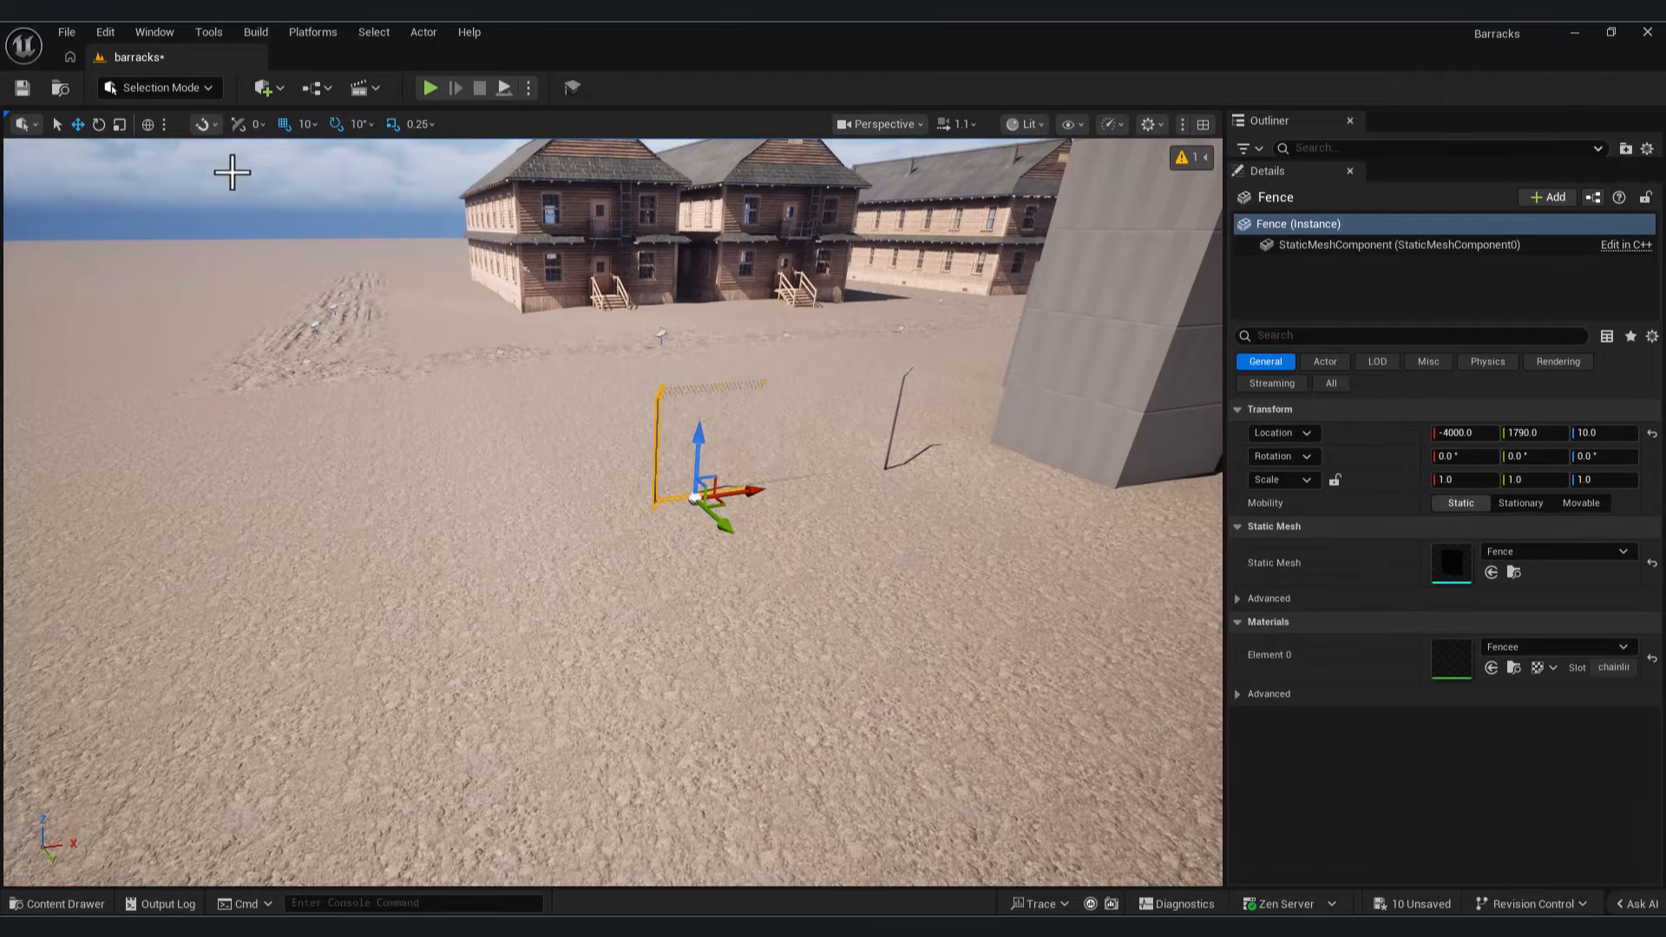
Step: In Unreal Engine, switch to PCG mode and start Draw Spline with LinearGrammarTool in Click Auto Tangent draw mode
left_click(161, 88)
left_click(174, 263)
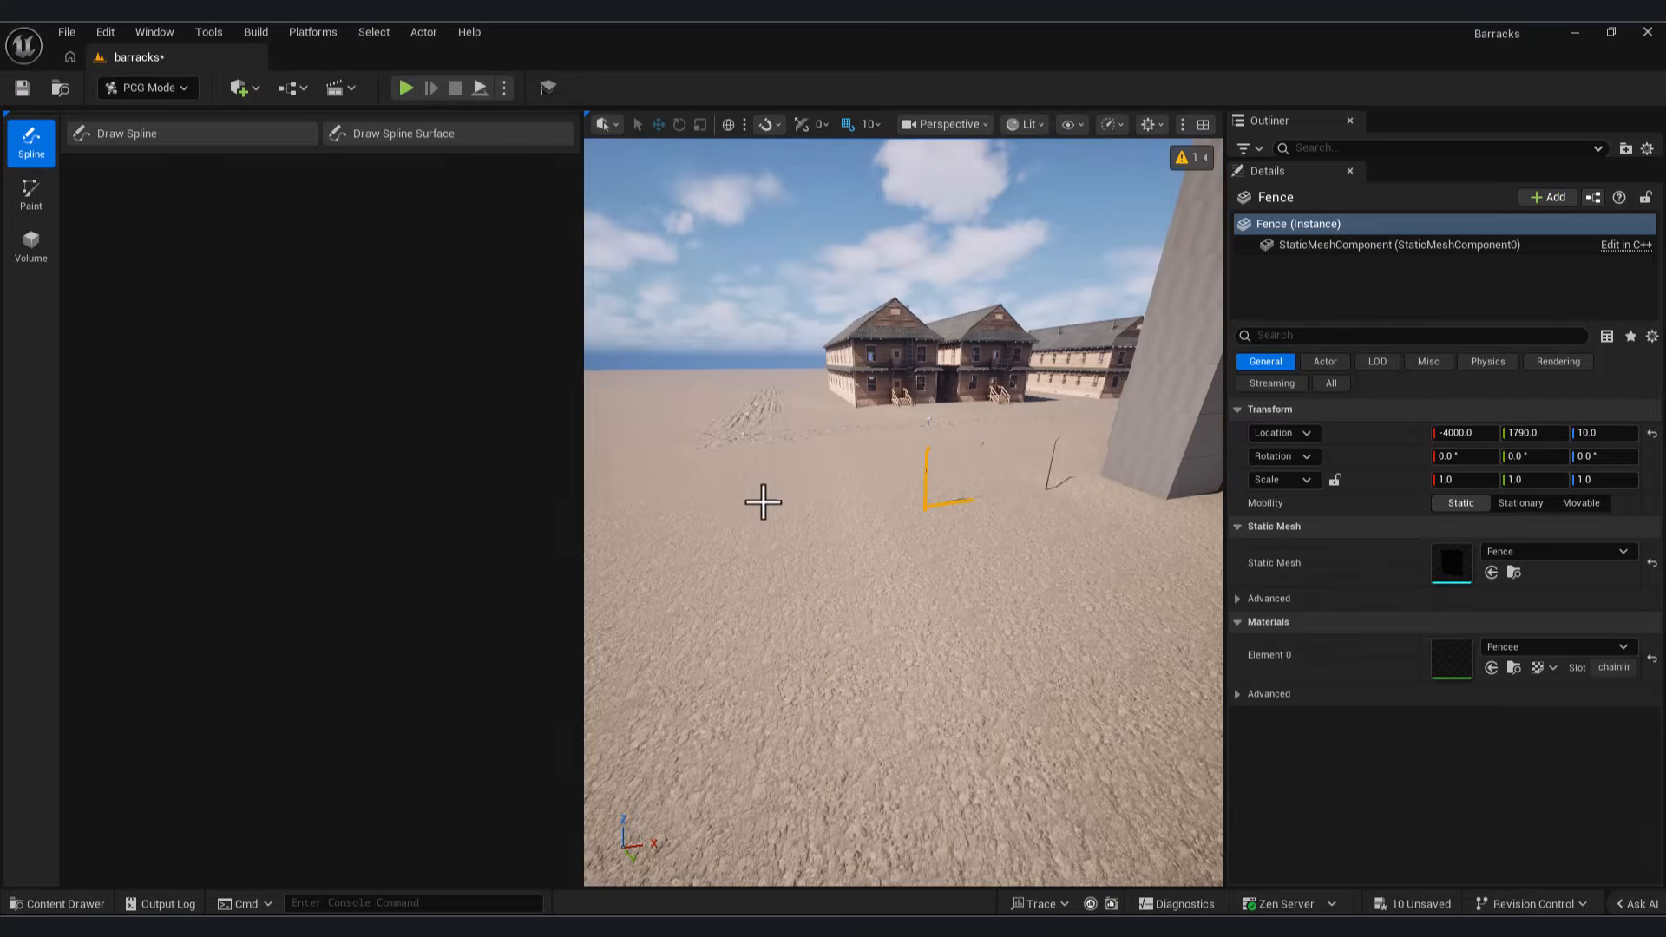
left_click(239, 139)
left_click(175, 202)
left_click(347, 518)
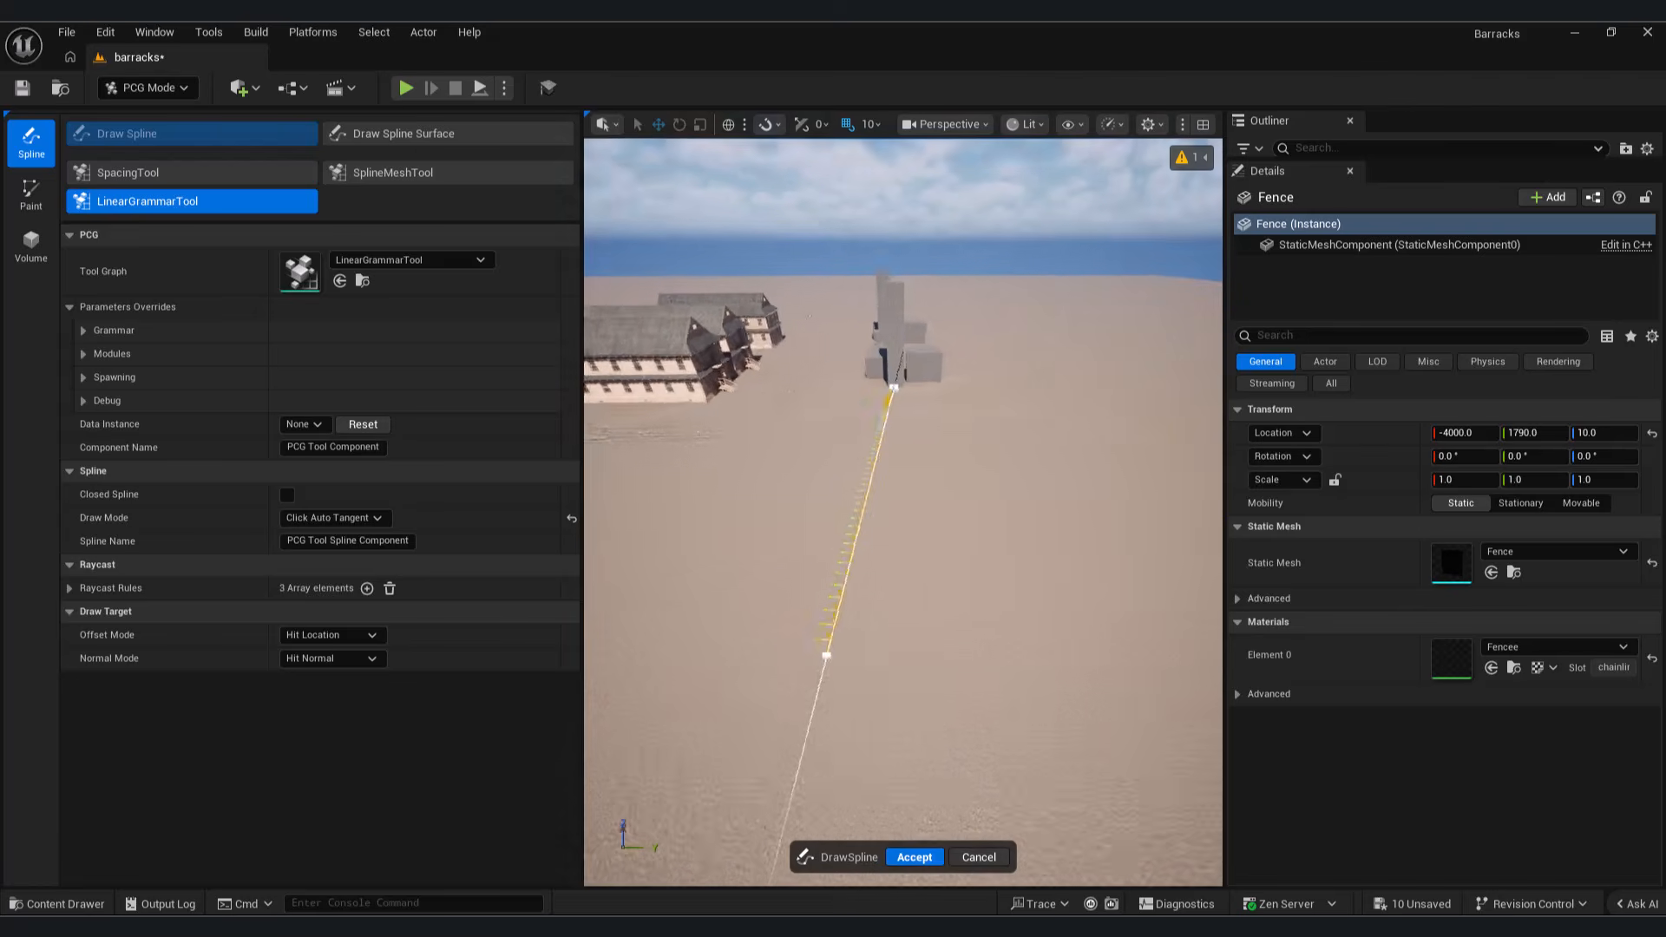
Step: Draw an open fence spline around the barracks, running from one tower's blockout to the other, and accept it
right_click_drag(826, 655, 807, 651)
left_click(629, 640)
mouse_move(628, 640)
right_mouse_down()
mouse_move(599, 633)
mouse_move(638, 624)
right_mouse_up()
right_click_drag(870, 615, 877, 615)
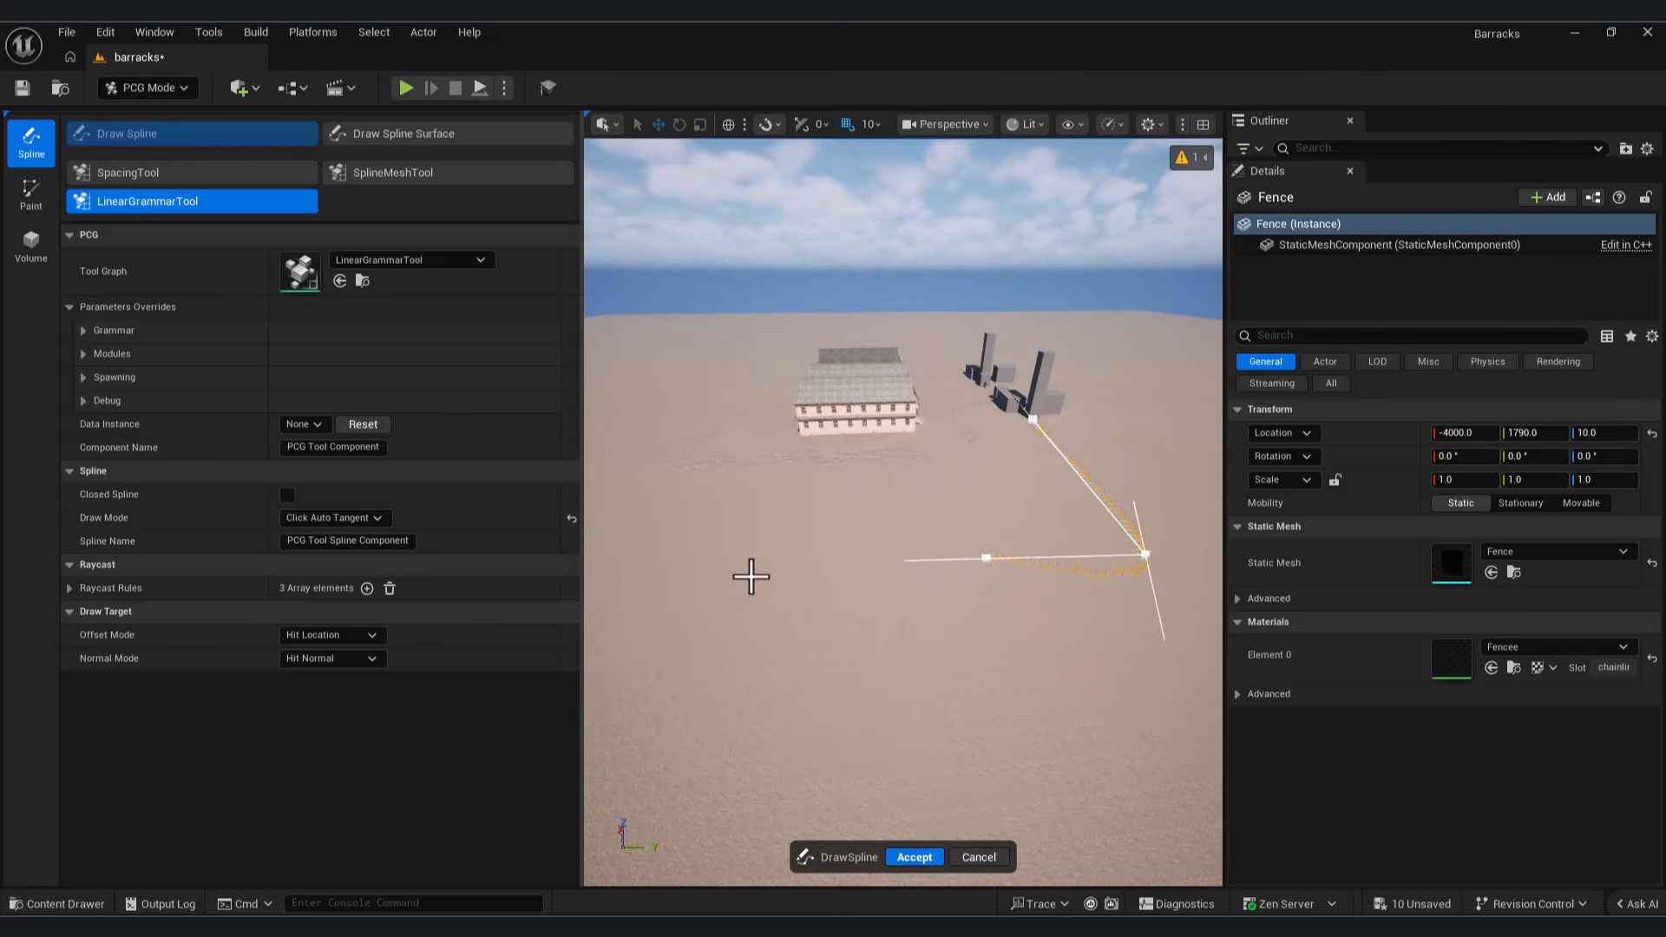
right_click_drag(647, 610, 748, 623)
left_click(665, 610)
right_click_drag(635, 424, 665, 429)
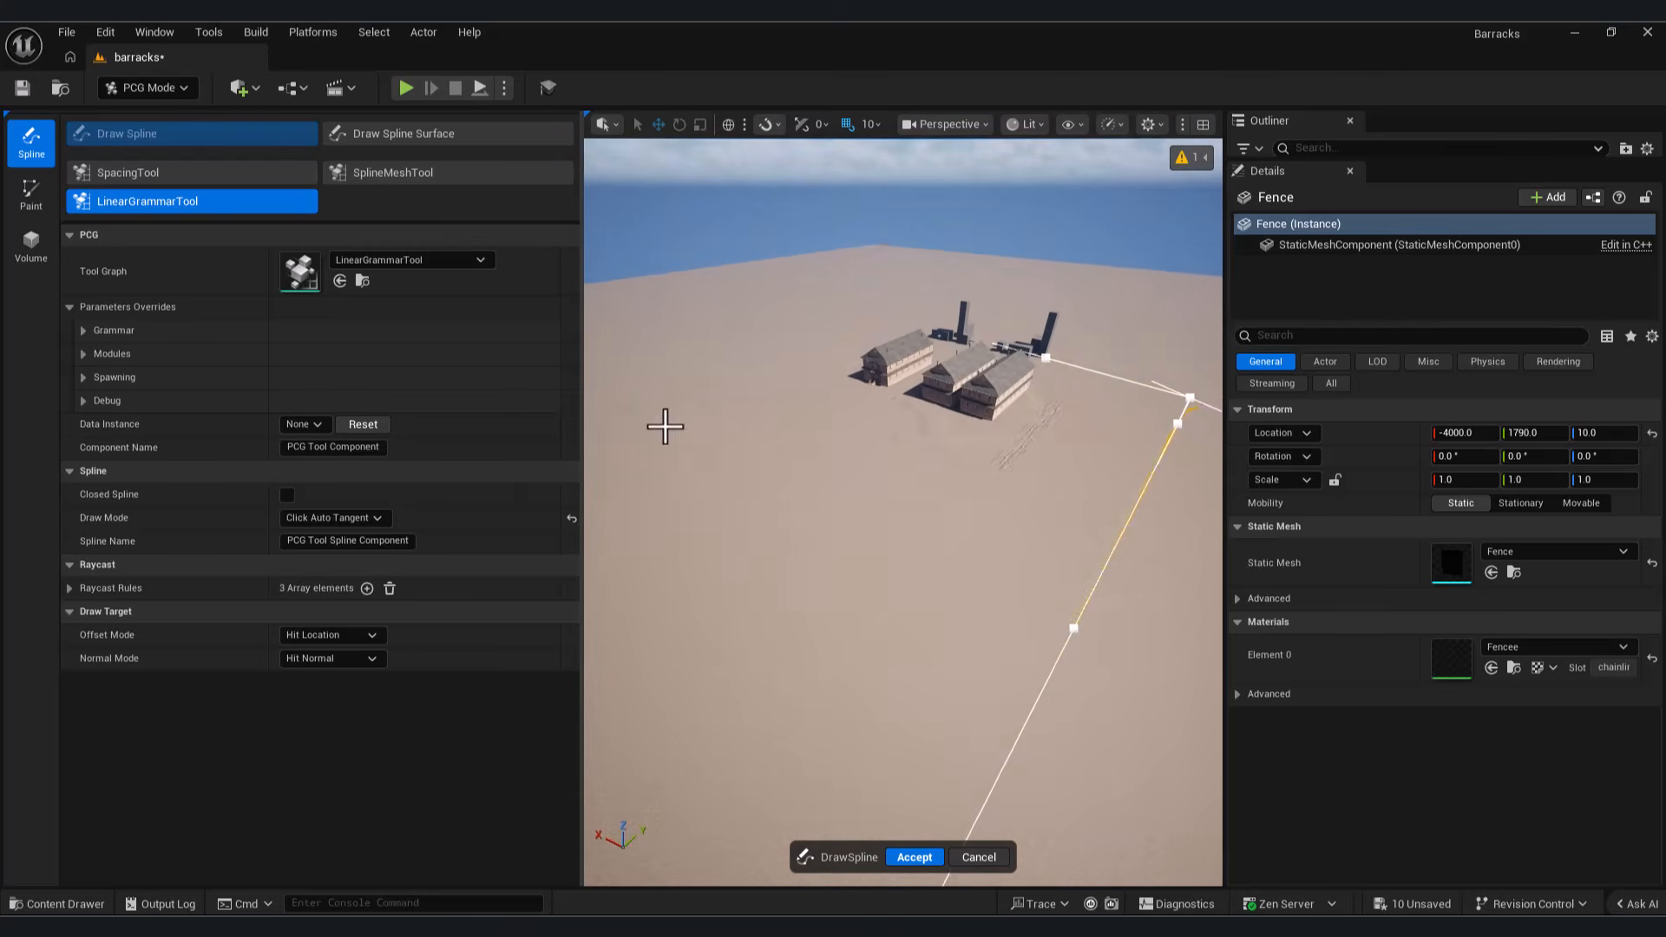
right_click_drag(881, 393, 922, 411)
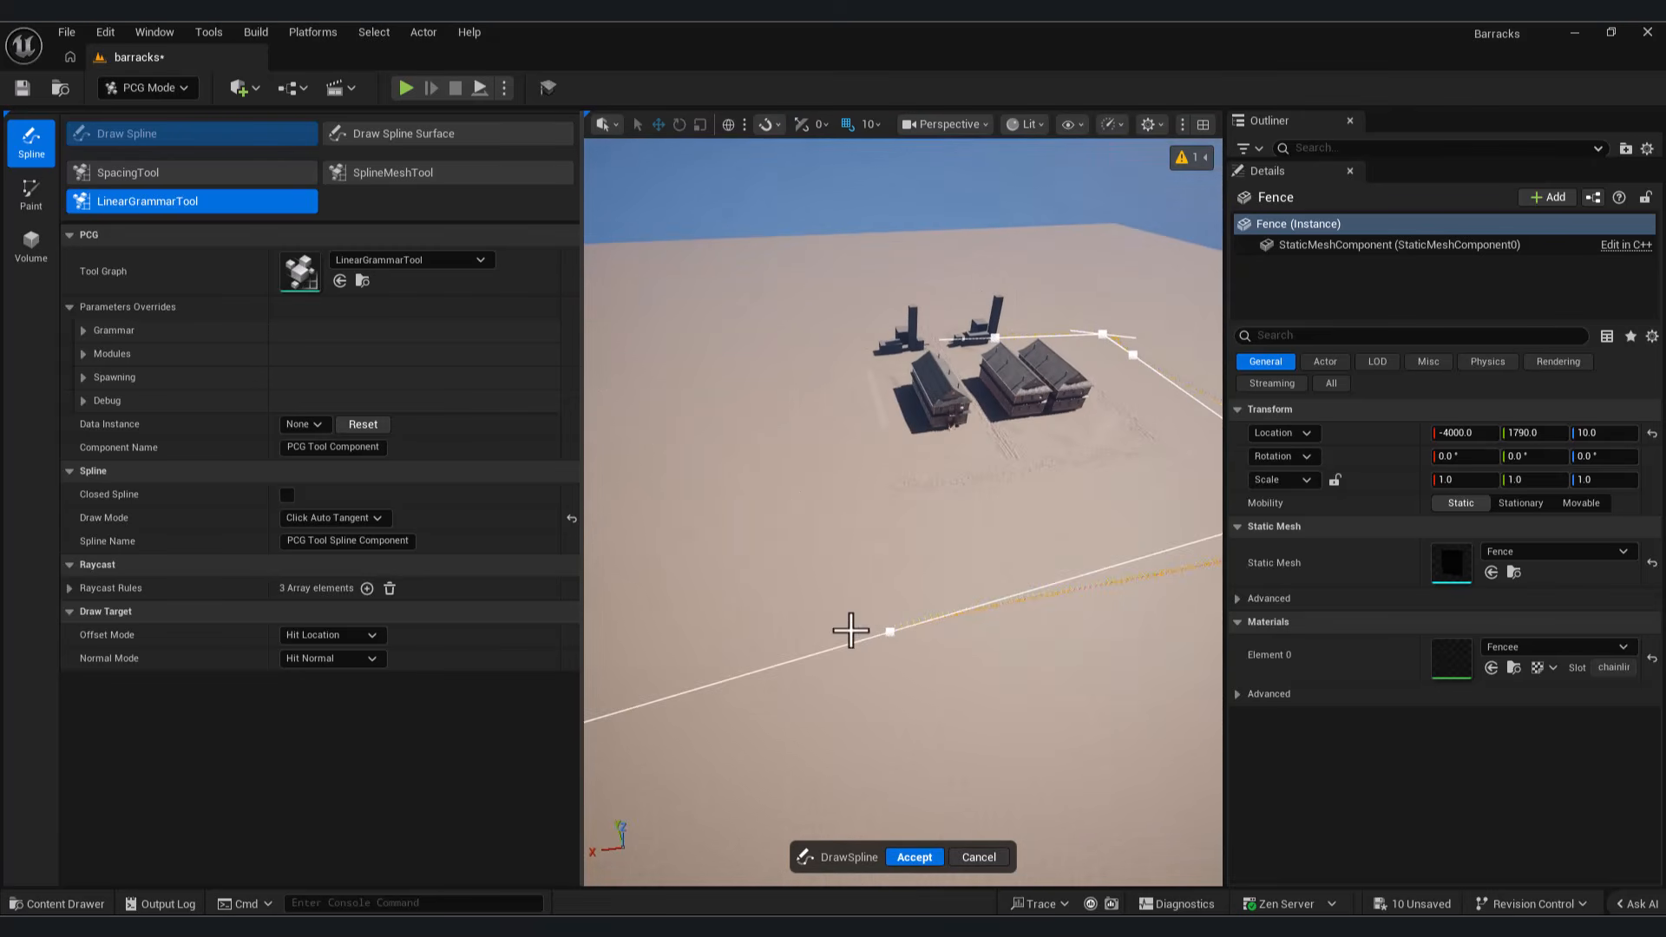
right_click_drag(836, 459, 784, 507)
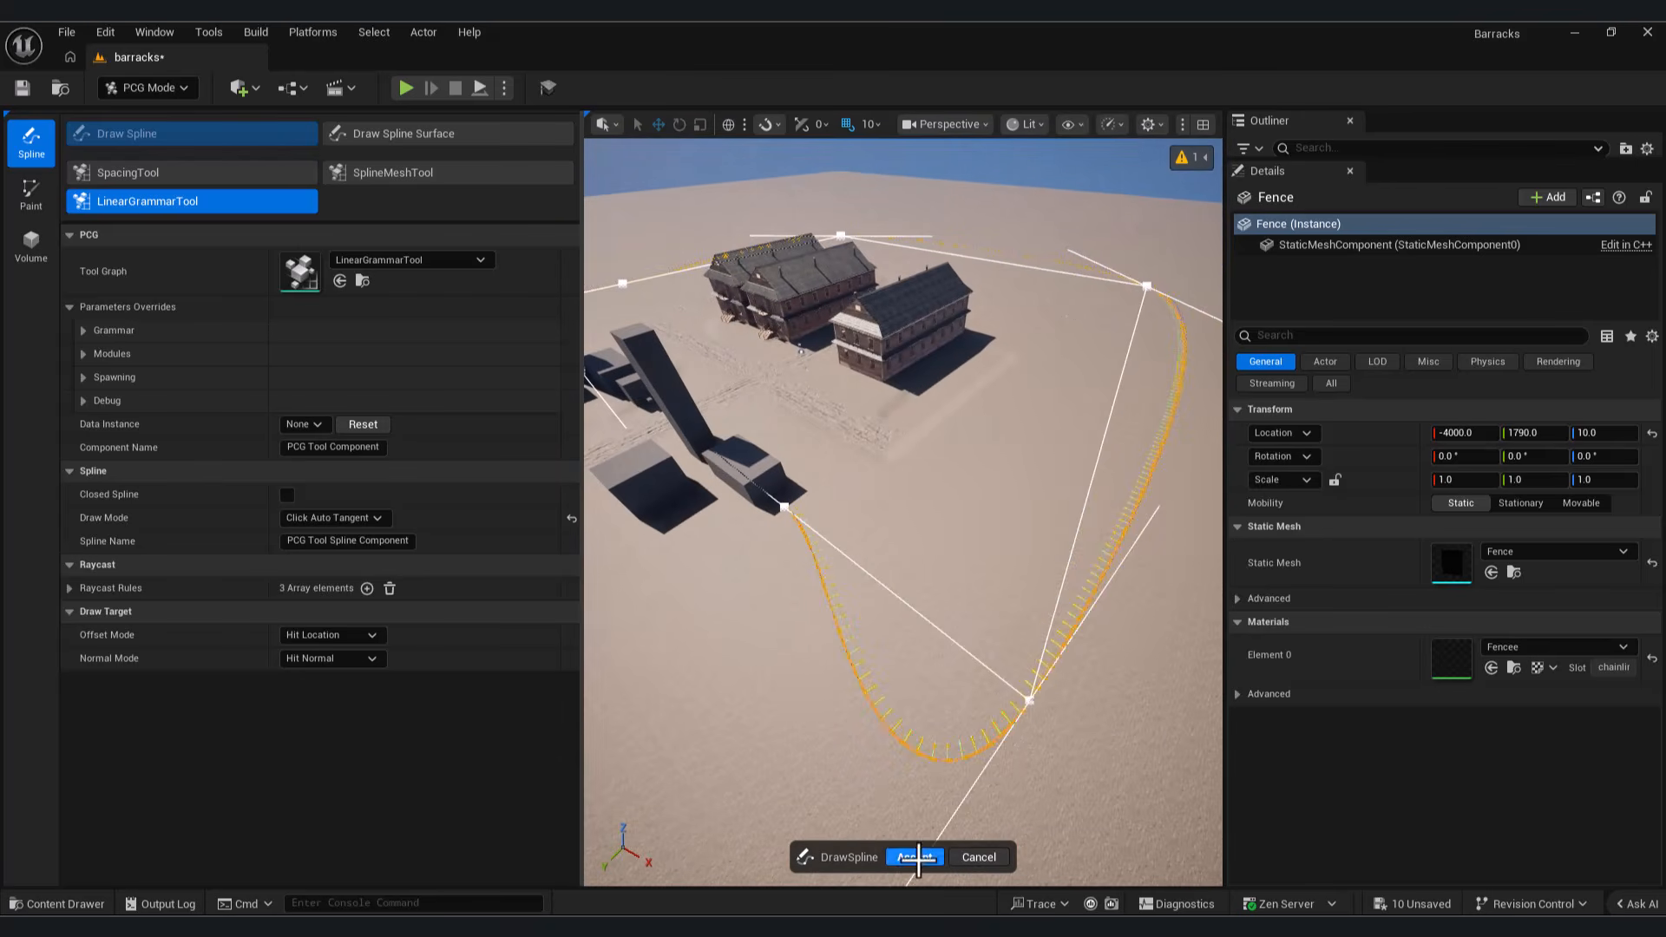
left_click(918, 860)
Step: Return to Selection mode and tighten the fence spline's last corner beside the blockout boxes by shortening that point's tangents
left_click(1011, 720)
left_click(1012, 721)
left_click(1031, 712)
right_click_drag(1031, 712, 677, 643)
left_click(147, 88)
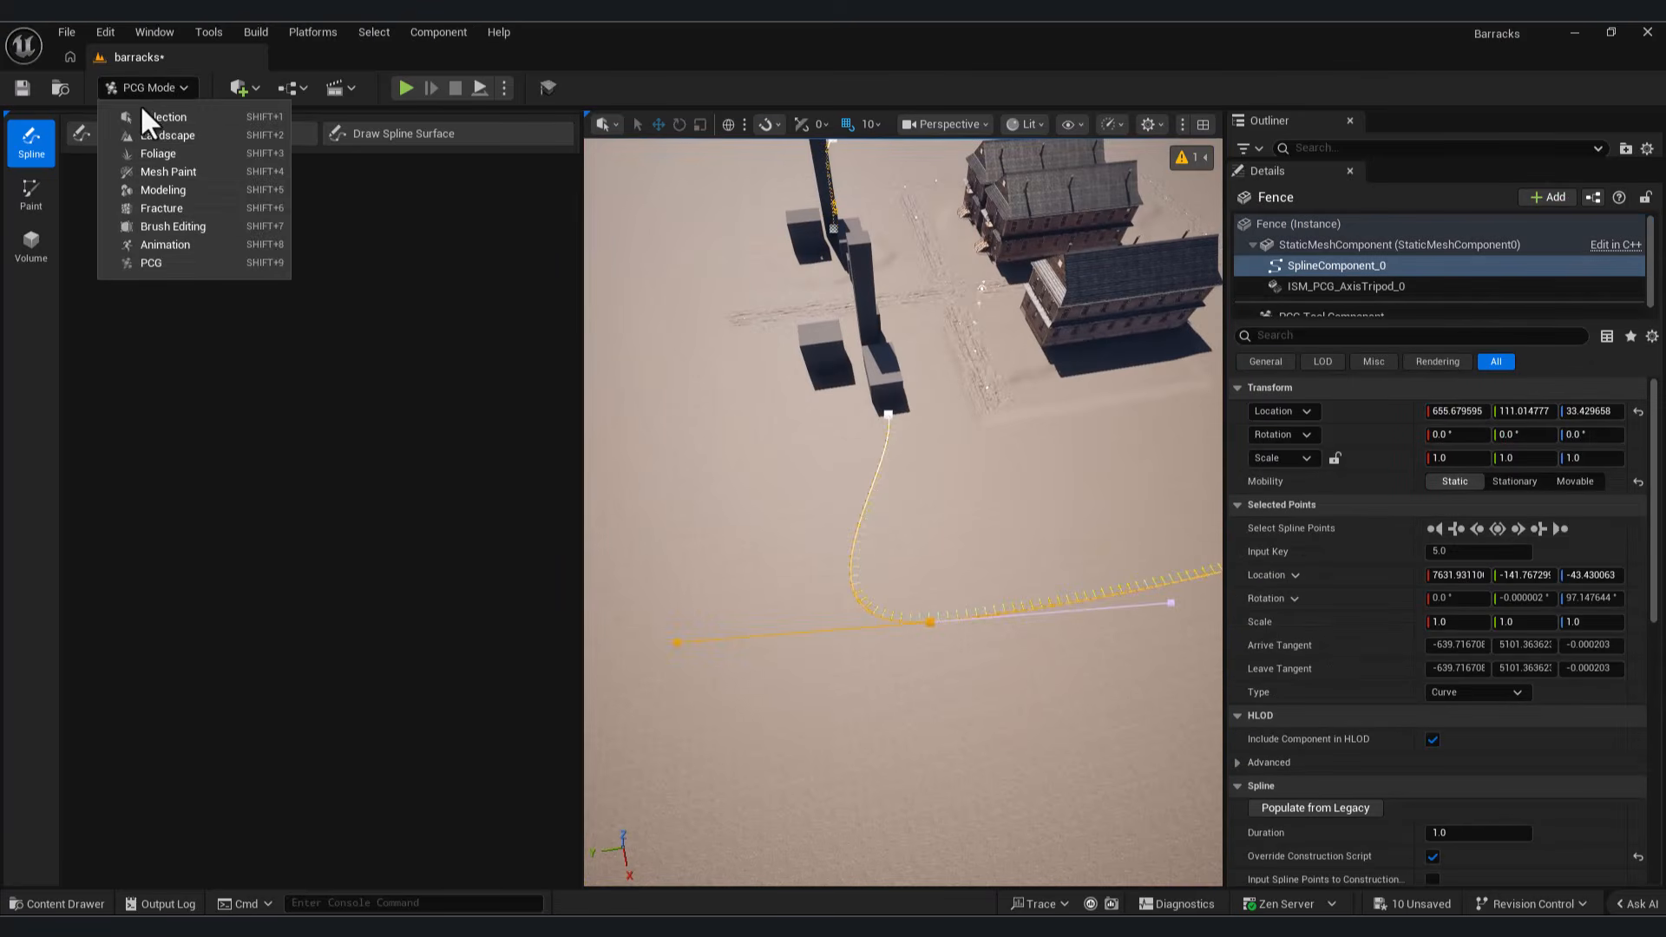
left_click(141, 114)
left_click_drag(718, 680, 522, 769)
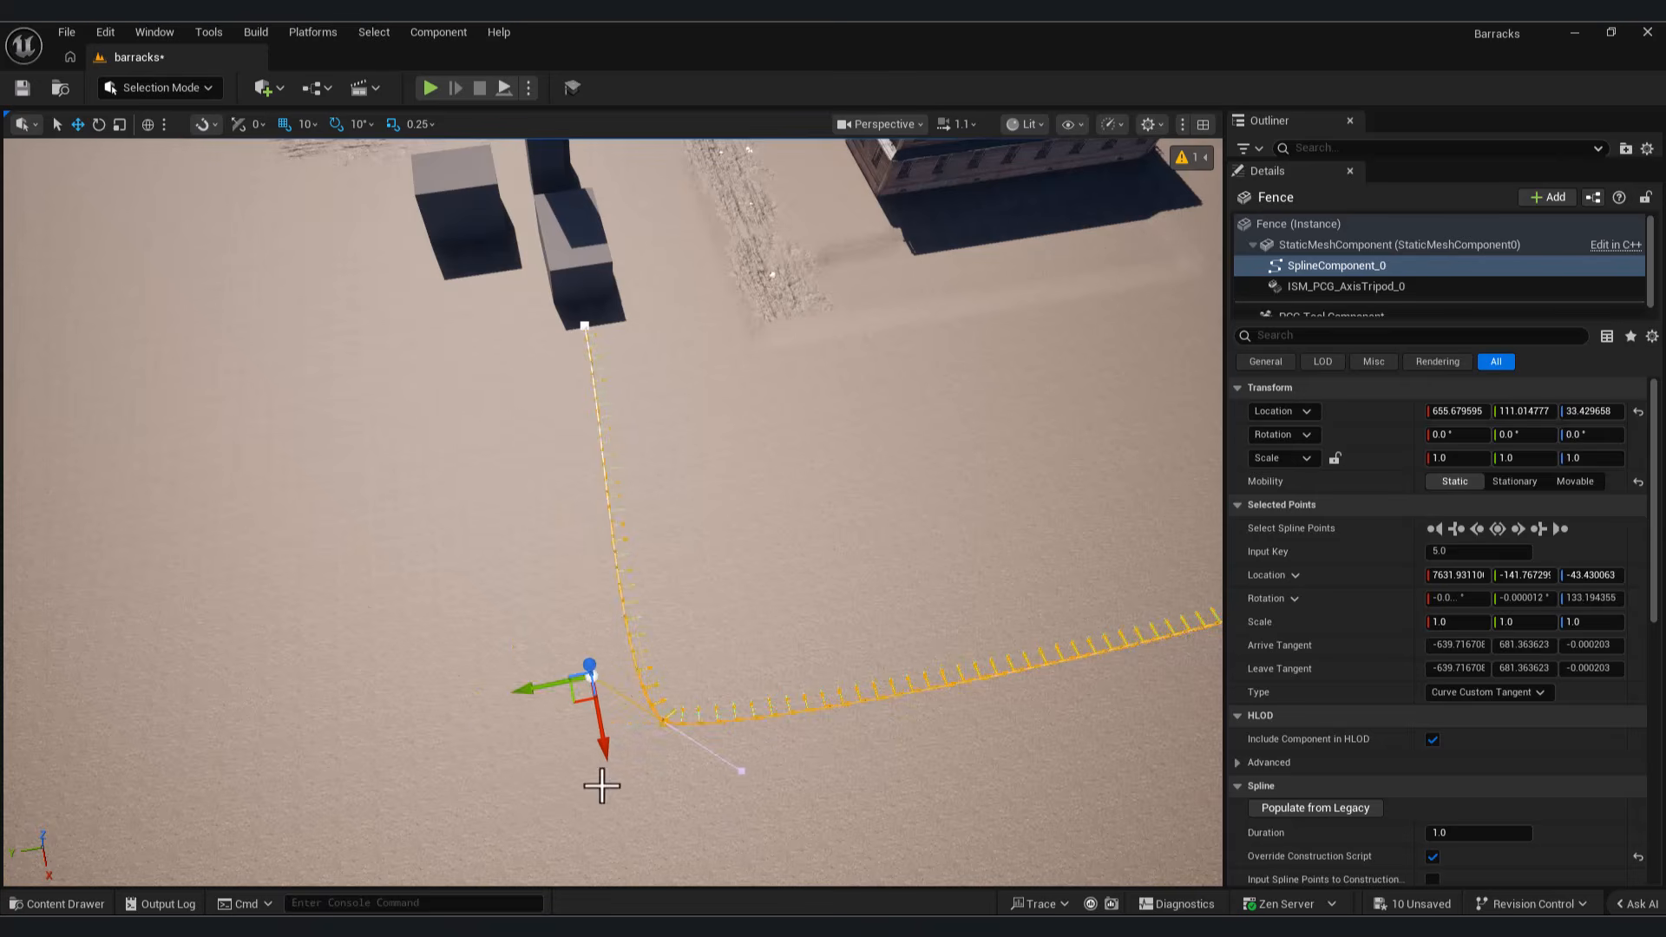
right_click_drag(675, 734, 920, 530)
left_click(930, 348)
left_click(937, 354)
left_click_drag(819, 292, 1014, 314)
left_click(939, 348)
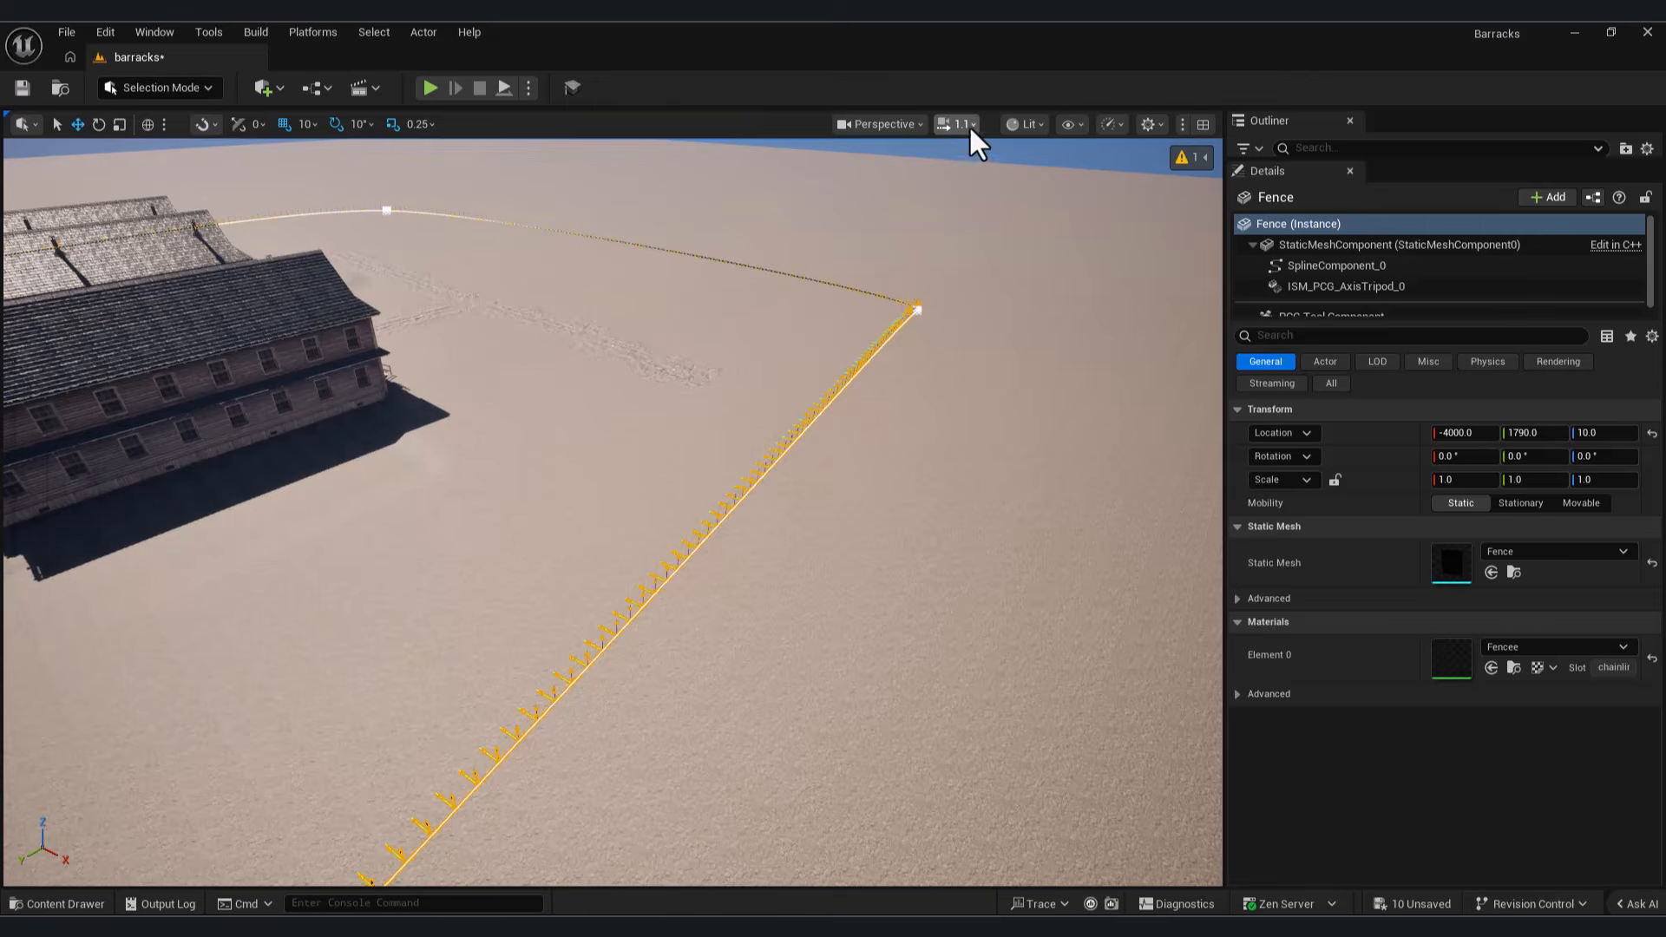
Step: Raise the camera speed to 3.6 and adjust the fence spline's points at the far corners around the barracks
left_click(970, 130)
left_click_drag(814, 174, 840, 174)
right_click_drag(876, 521, 768, 683)
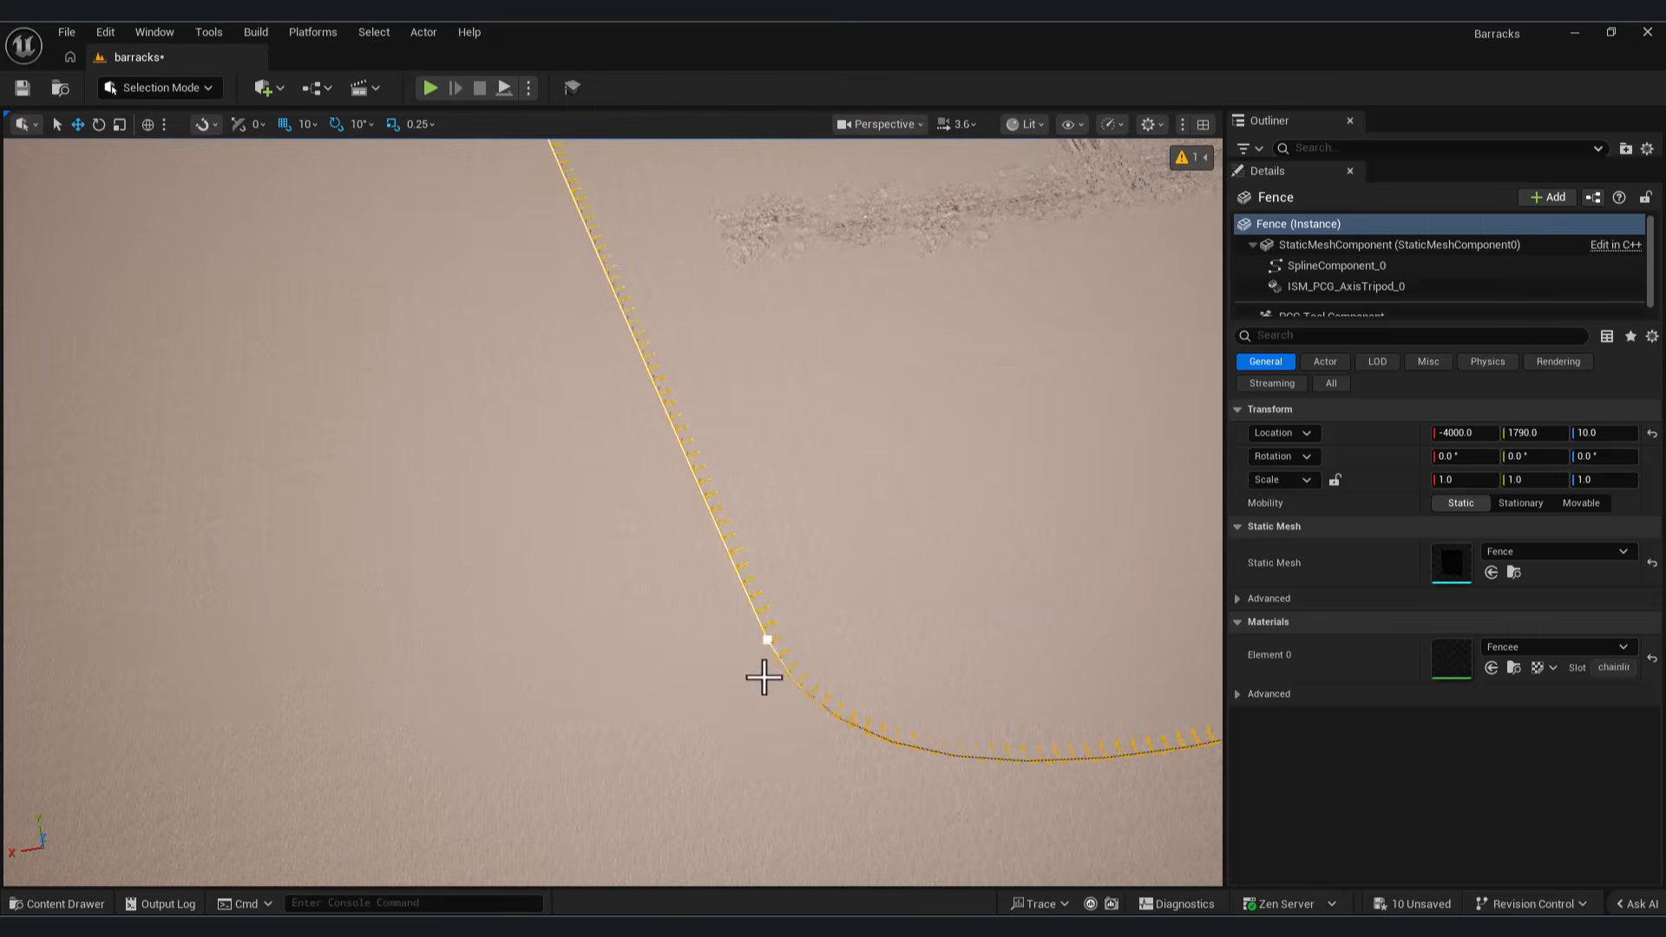
left_click(767, 641)
right_click_drag(626, 678, 764, 494)
left_click(828, 205)
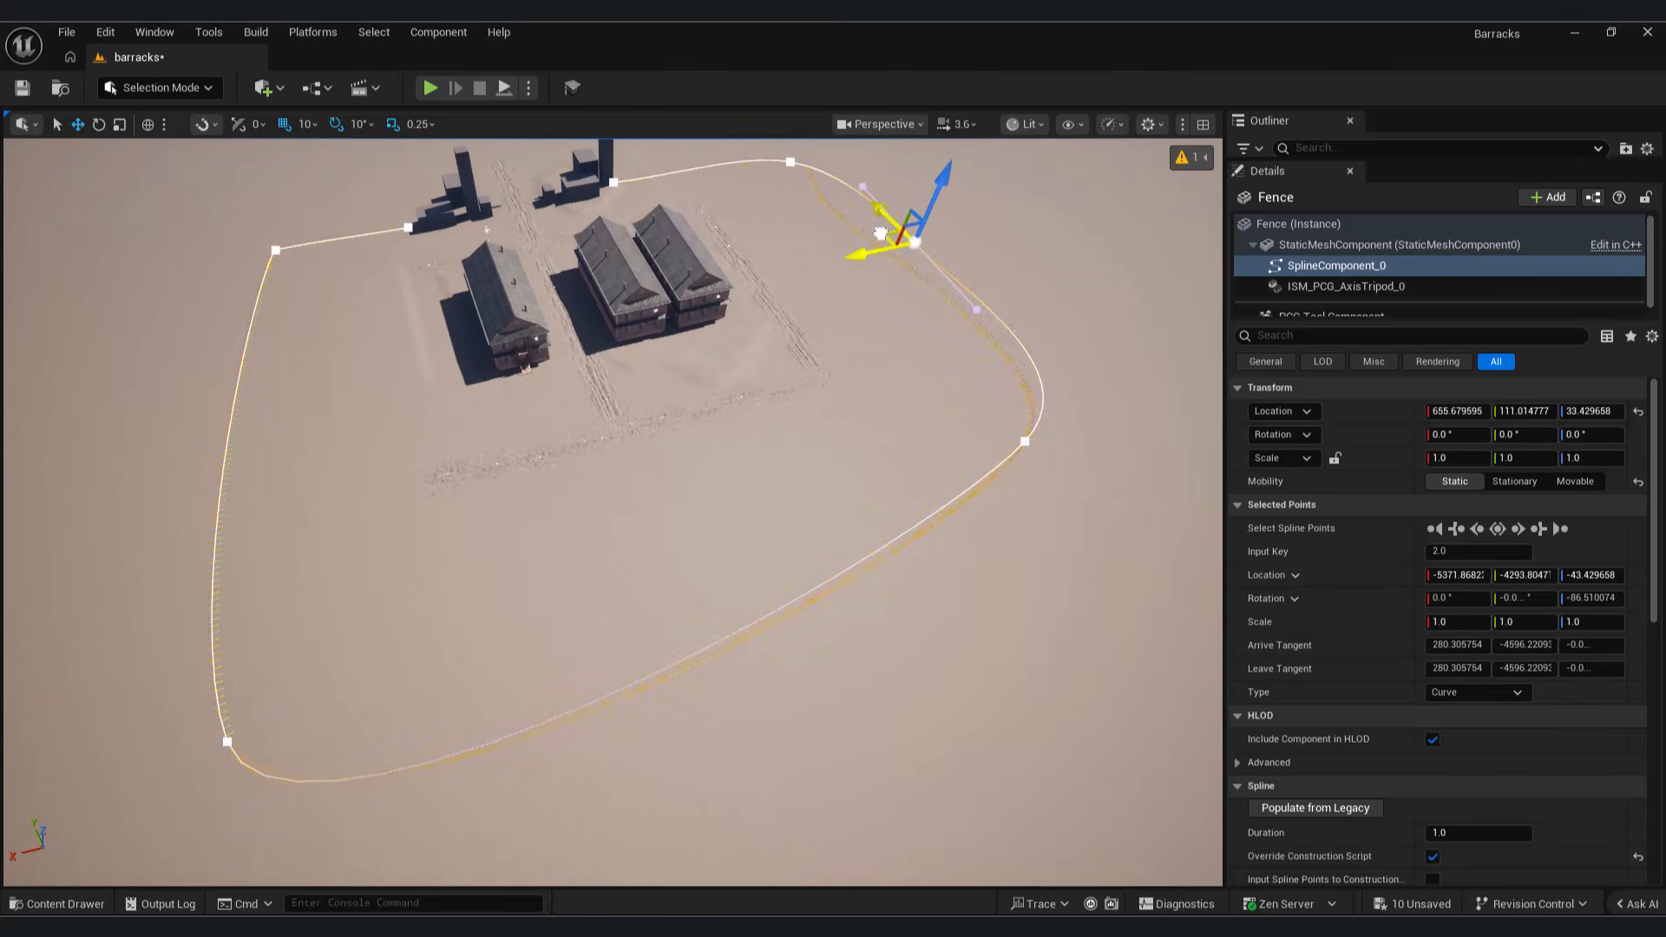
left_click(1024, 441)
left_click_drag(1078, 520, 1084, 532)
right_click_drag(1085, 531, 1302, 442)
Step: Switch back to PCG mode and resume Draw Spline on the existing fence spline
left_click(161, 87)
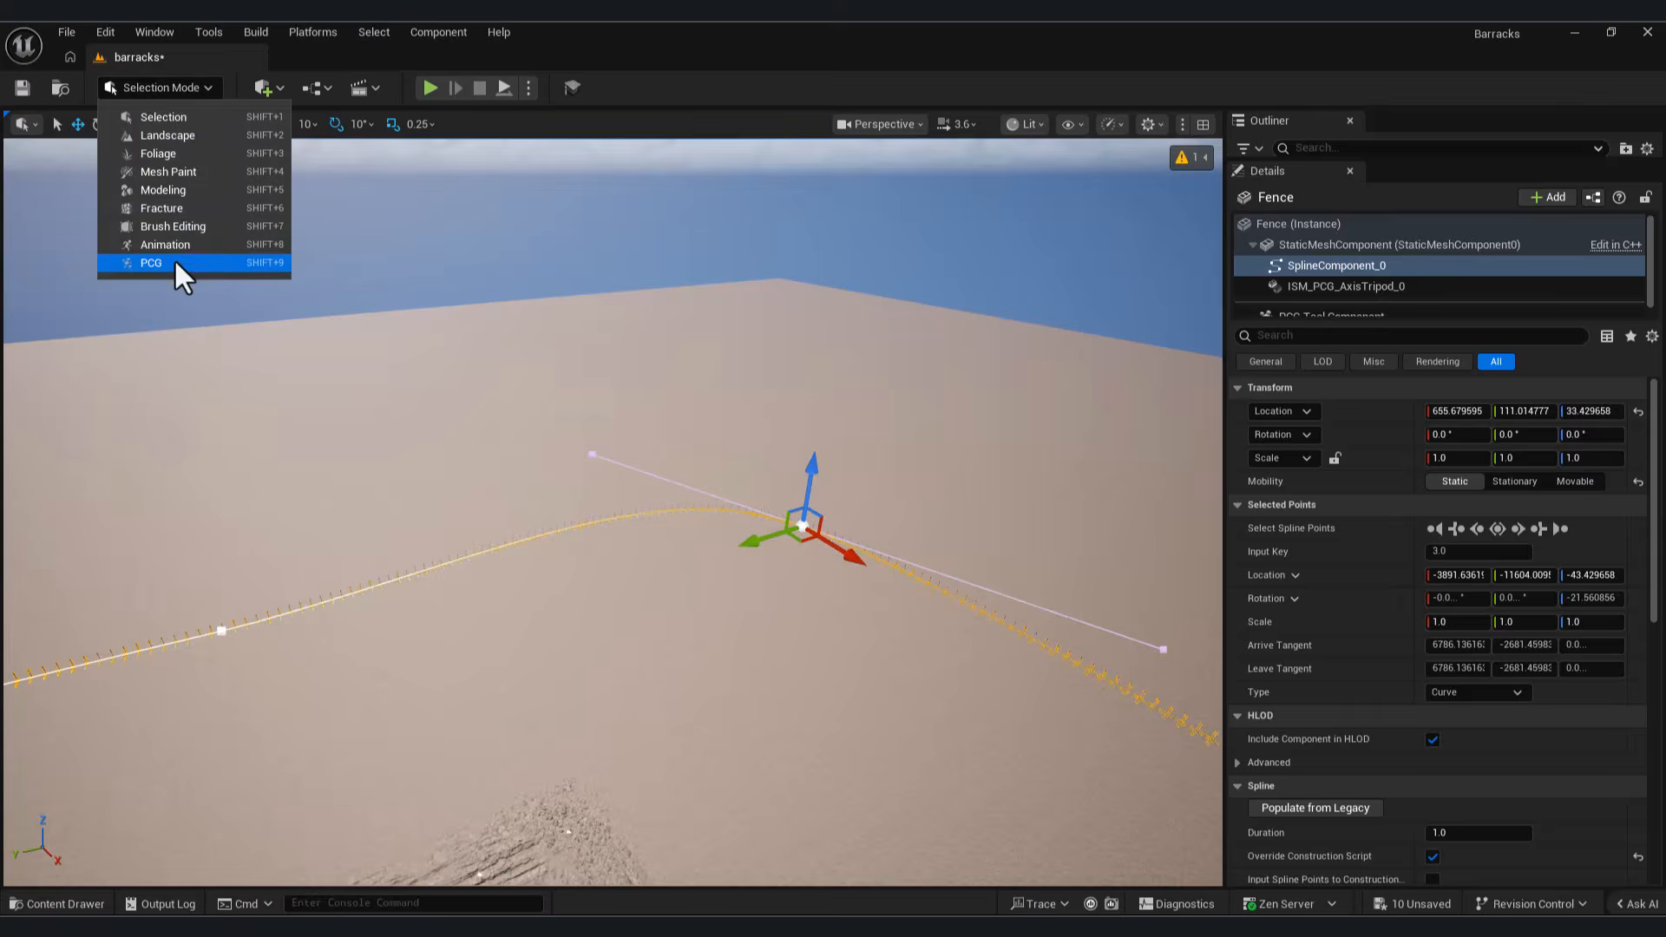
left_click(178, 263)
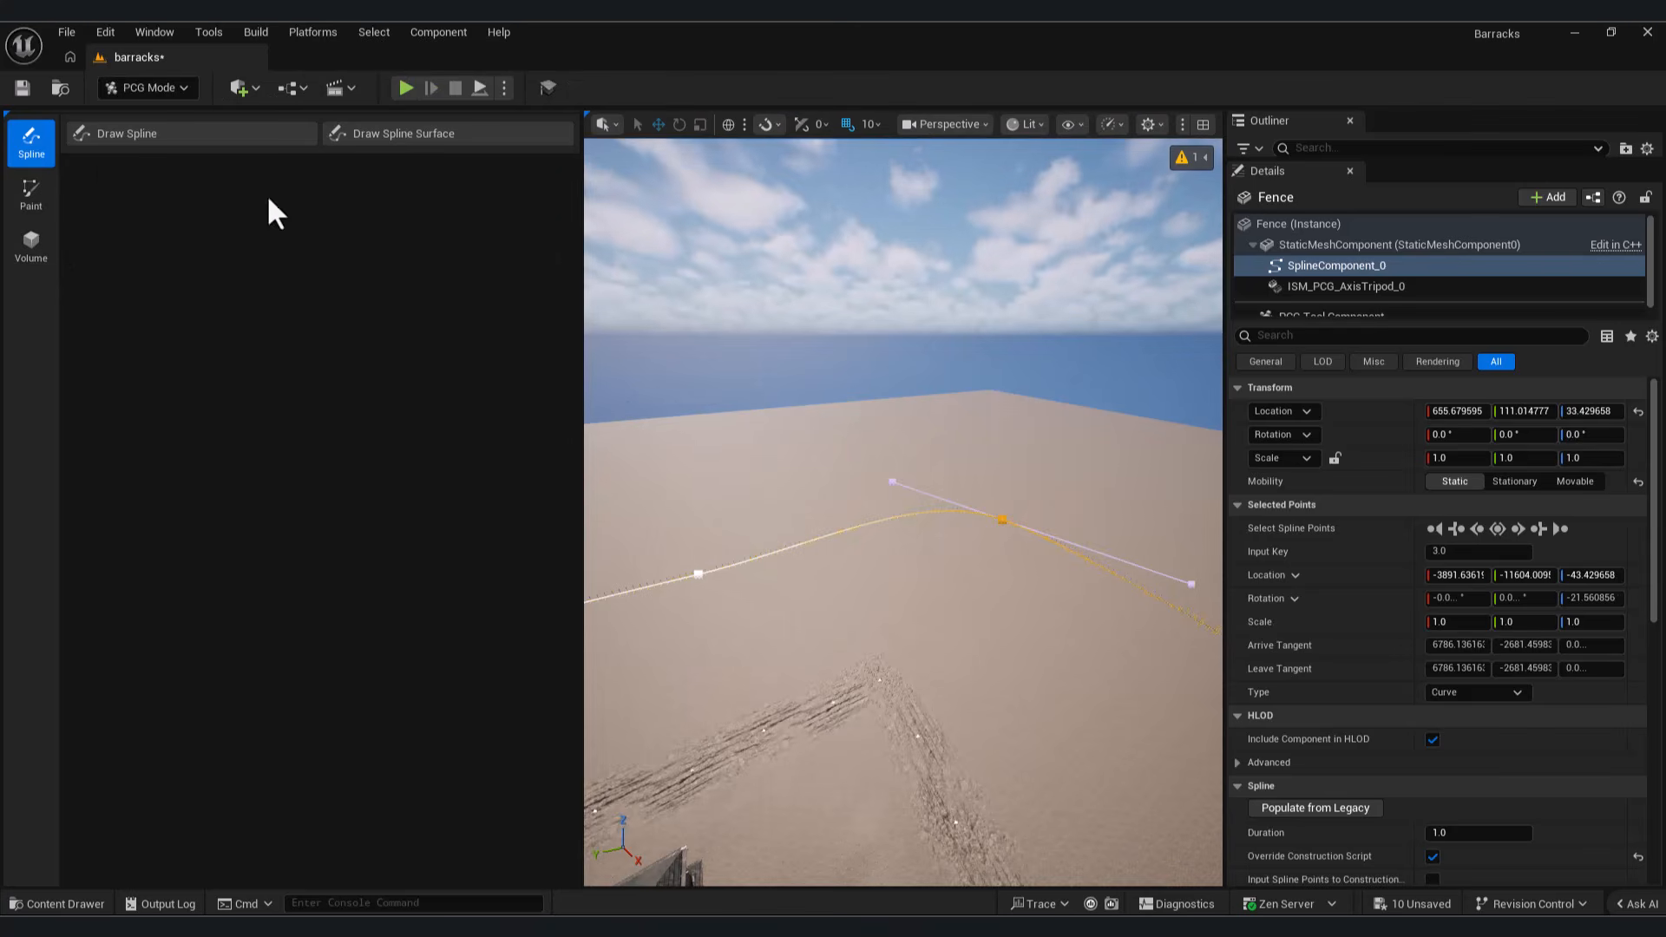
left_click(208, 138)
mouse_move(948, 562)
right_mouse_down()
mouse_move(1033, 616)
mouse_move(1084, 625)
right_mouse_up()
Step: Enable the Grammar and Modules parameter overrides and expand the settings of the first module
left_click(83, 330)
left_click(113, 354)
left_click(105, 400)
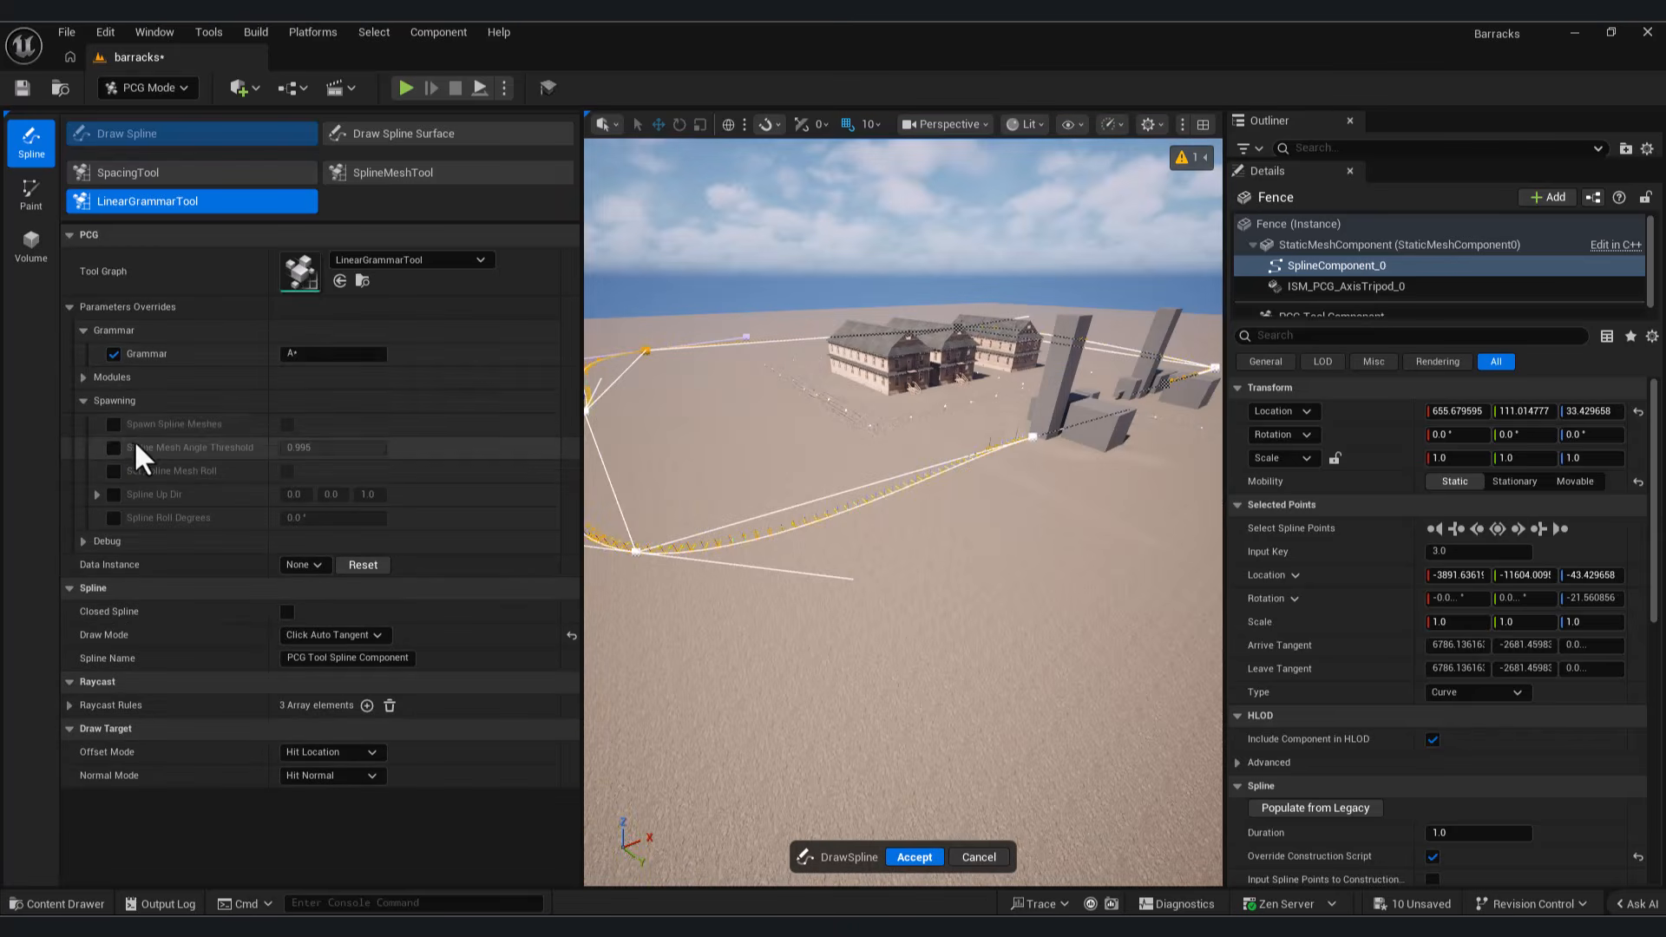
left_click(113, 425)
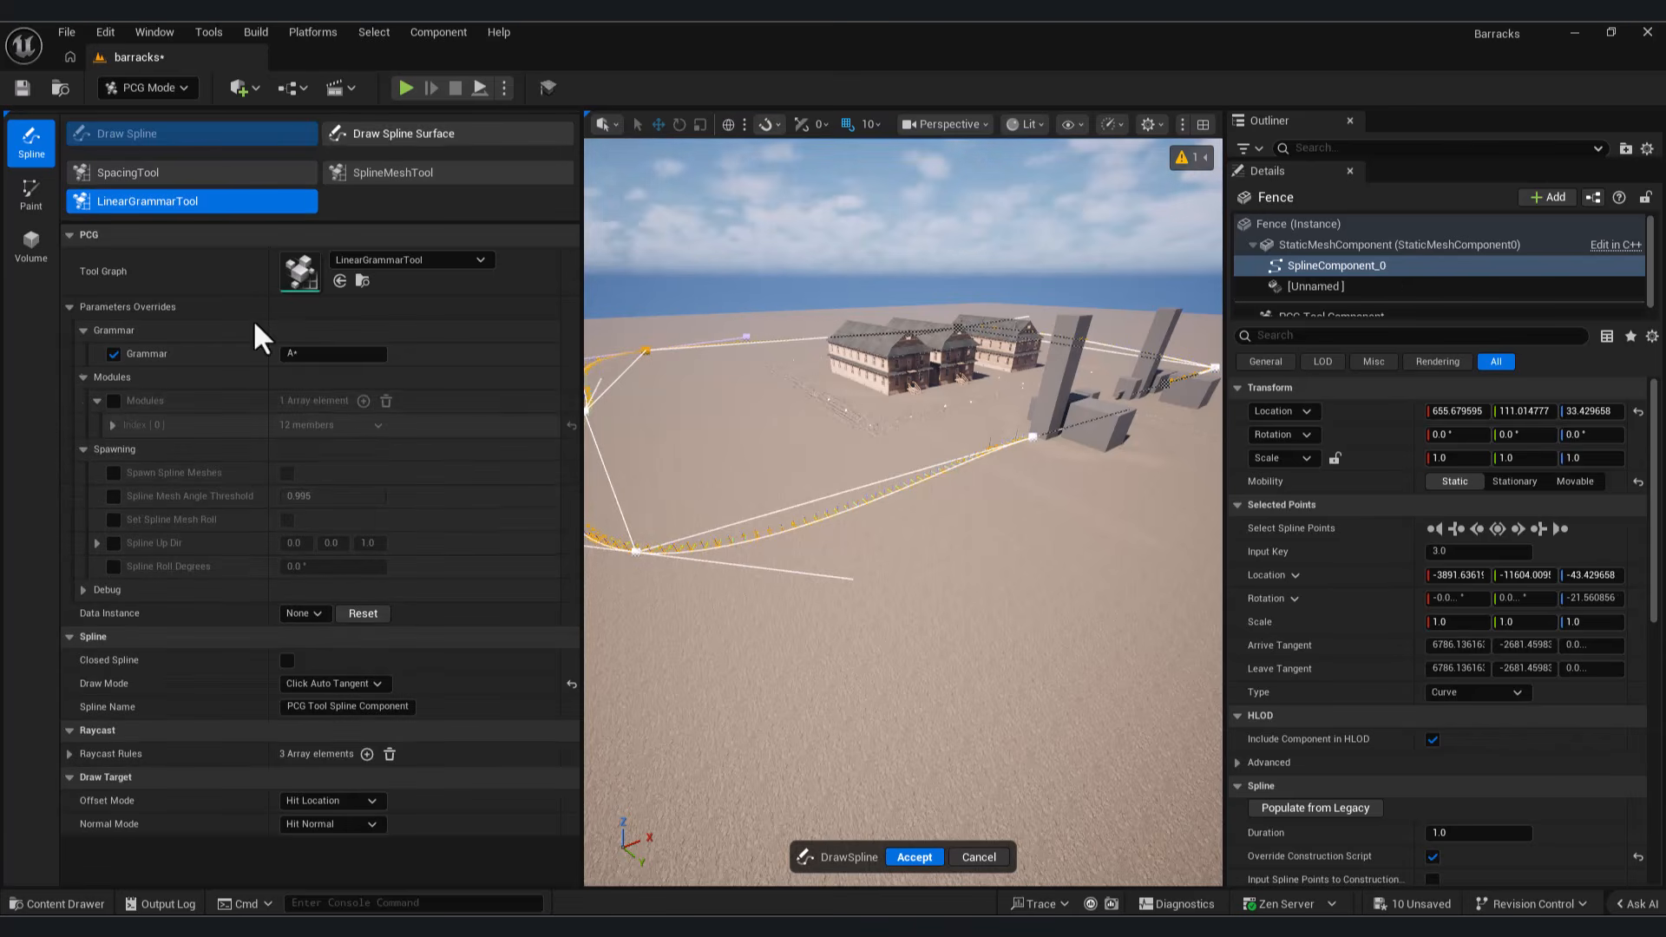
left_click(100, 378)
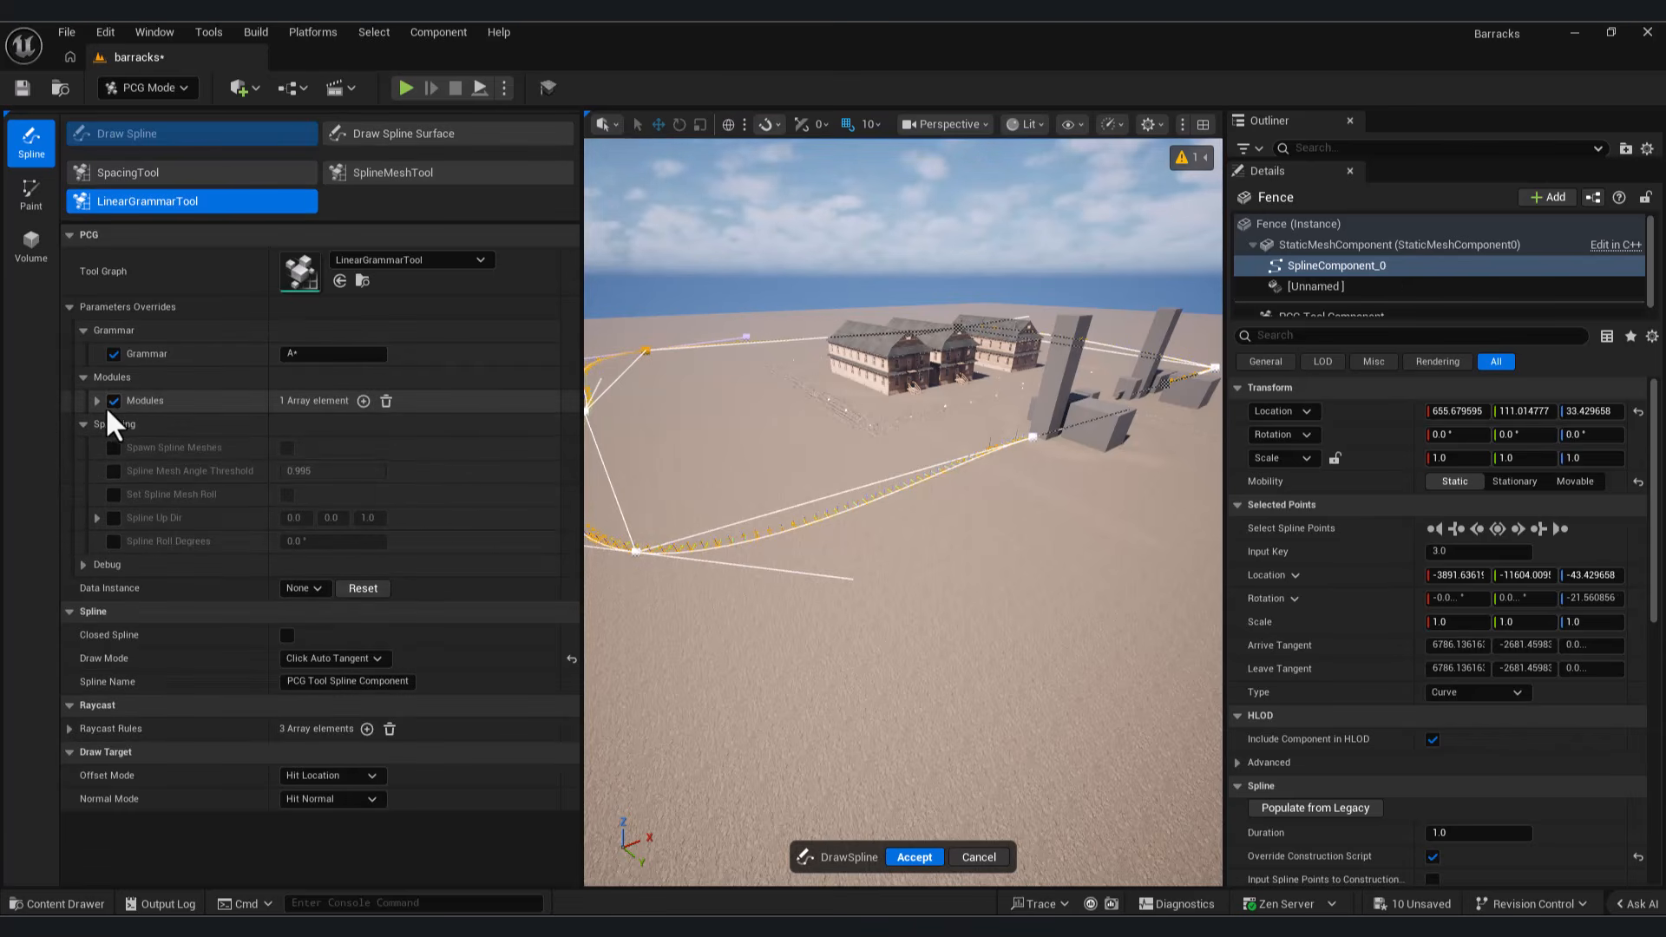
left_click(97, 400)
left_click(112, 425)
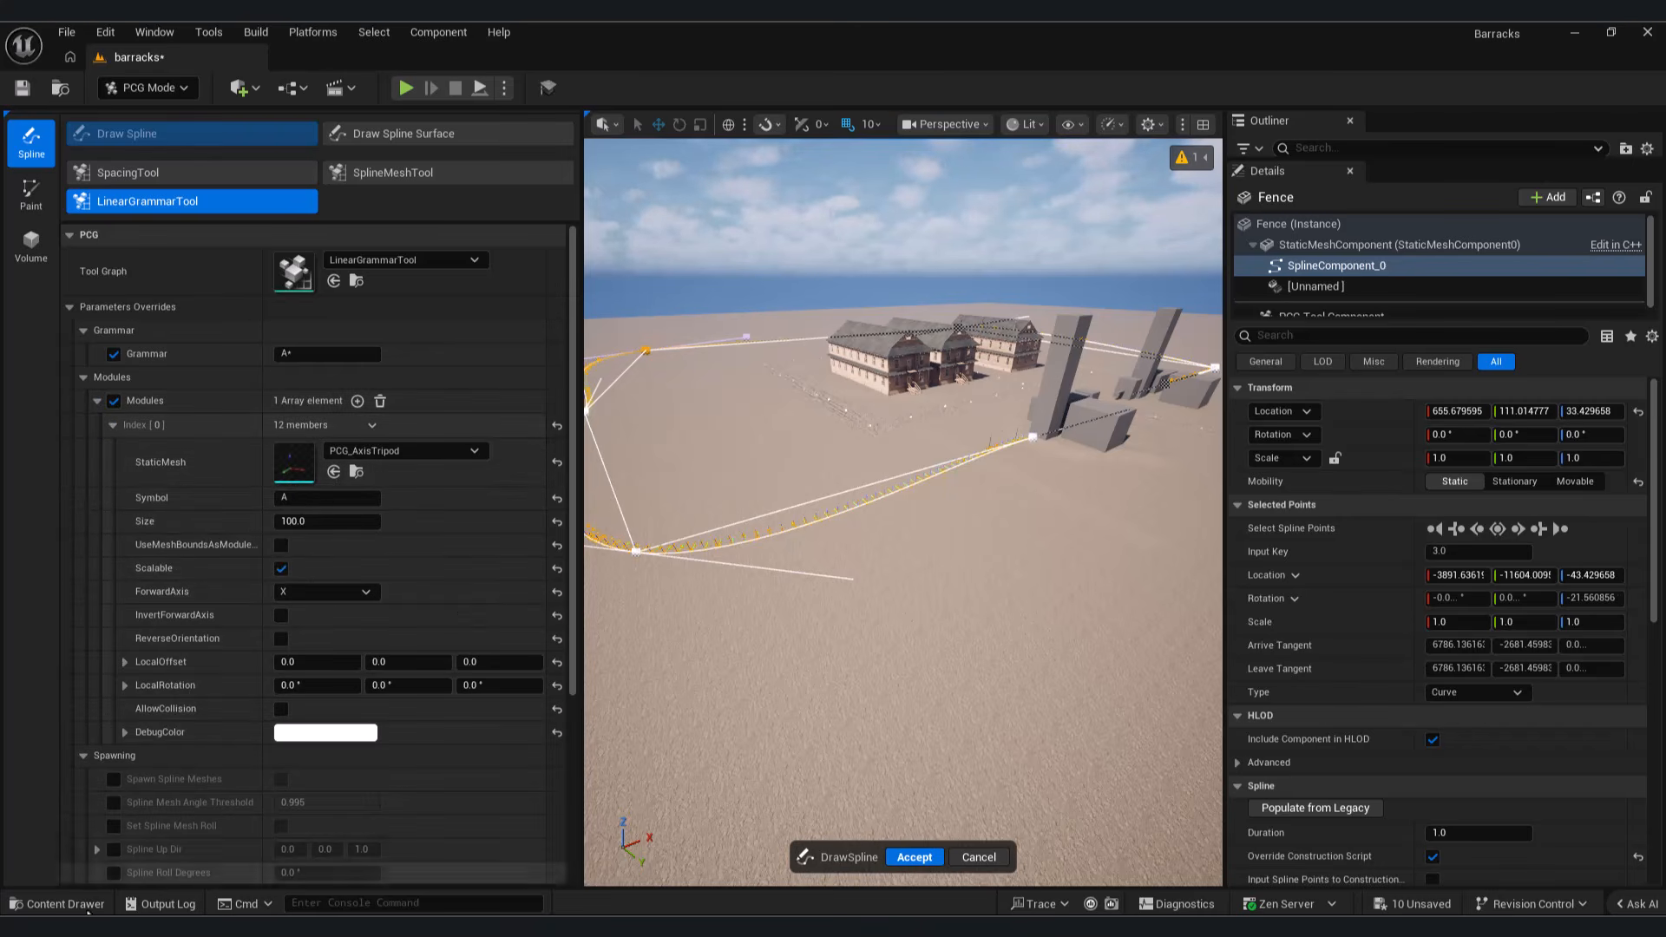
Step: Assign the Fence mesh from the Asset/Fence folder as the first module's static mesh
left_click(56, 904)
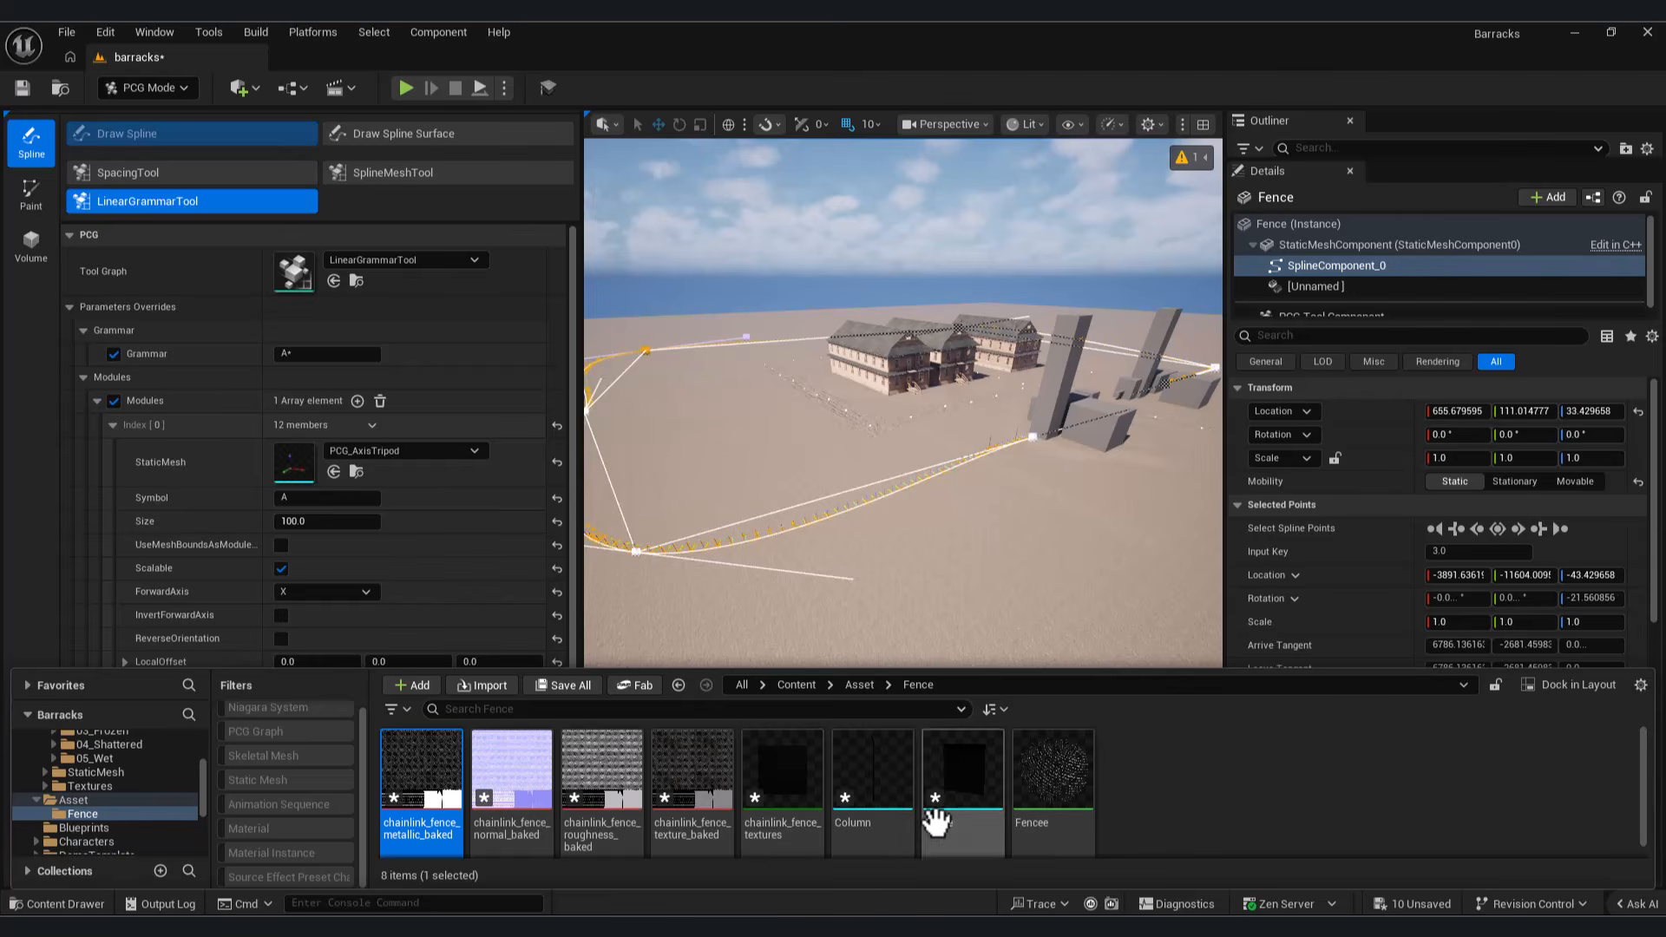
left_click(394, 133)
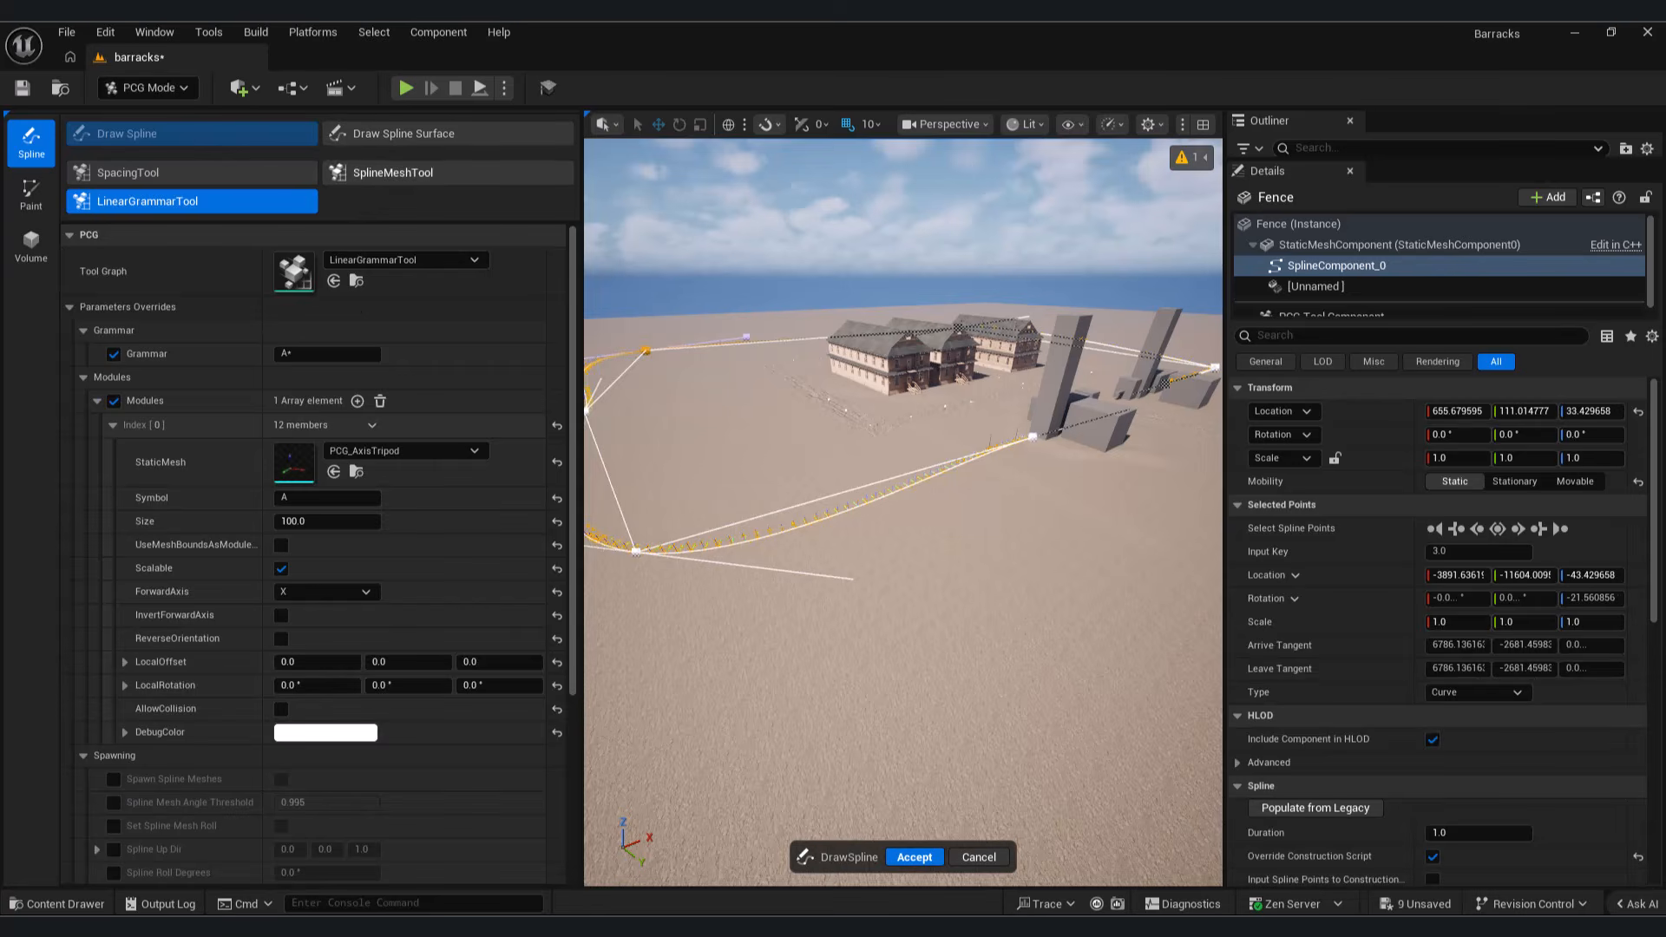
left_click(74, 904)
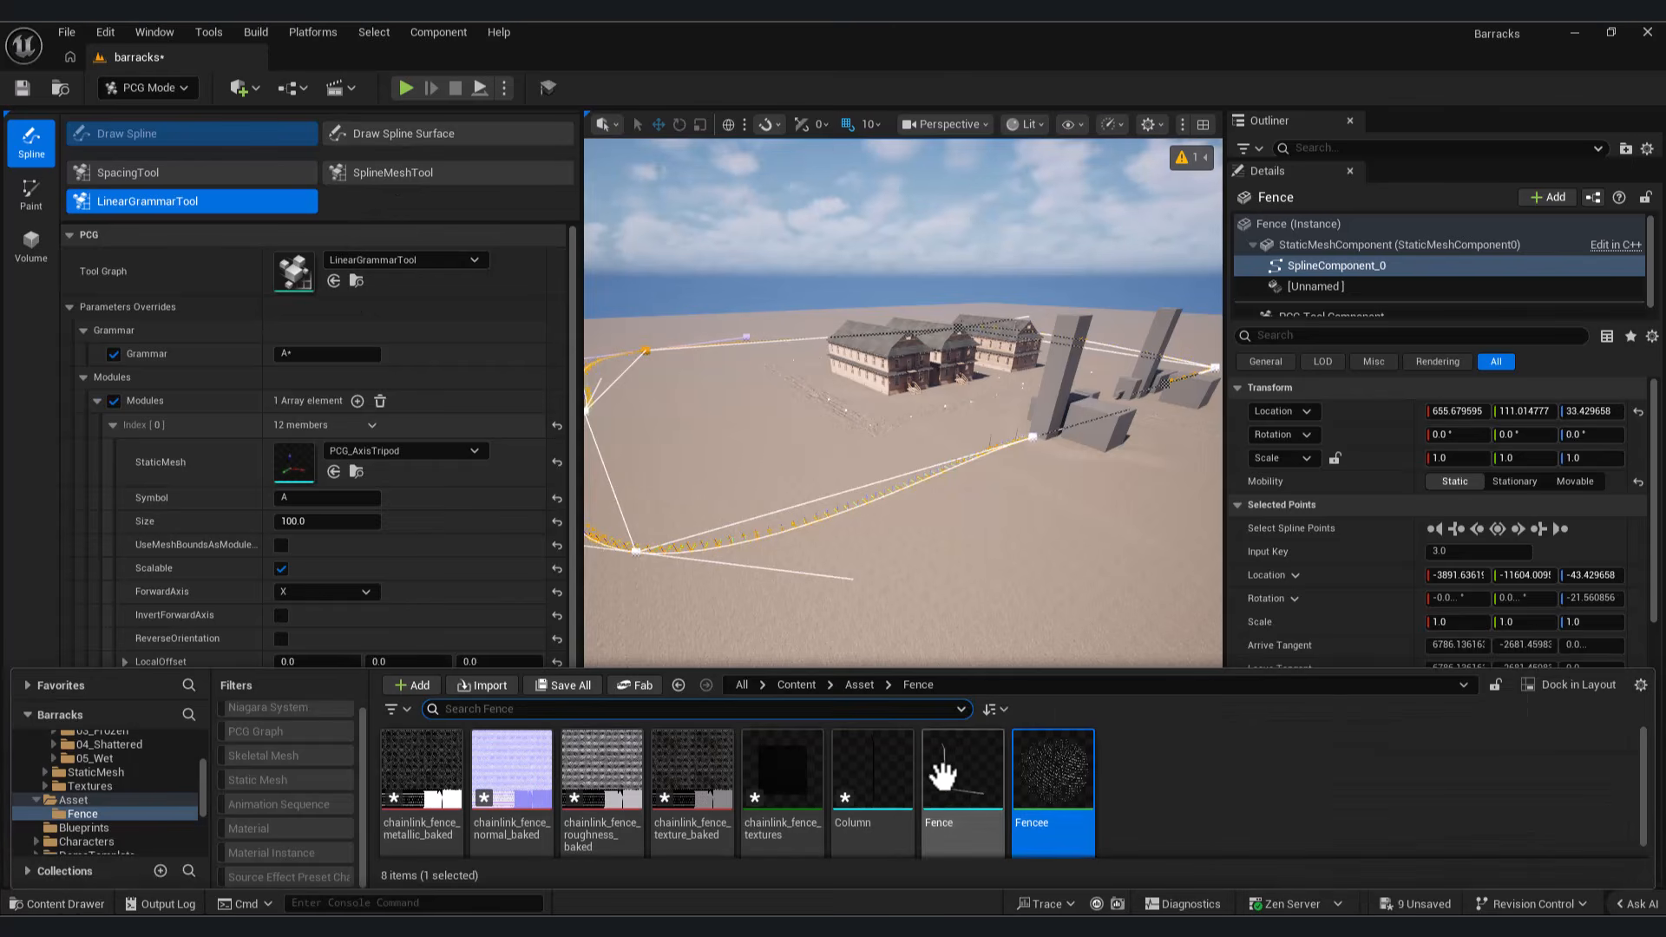
left_click(68, 903)
left_click(335, 472)
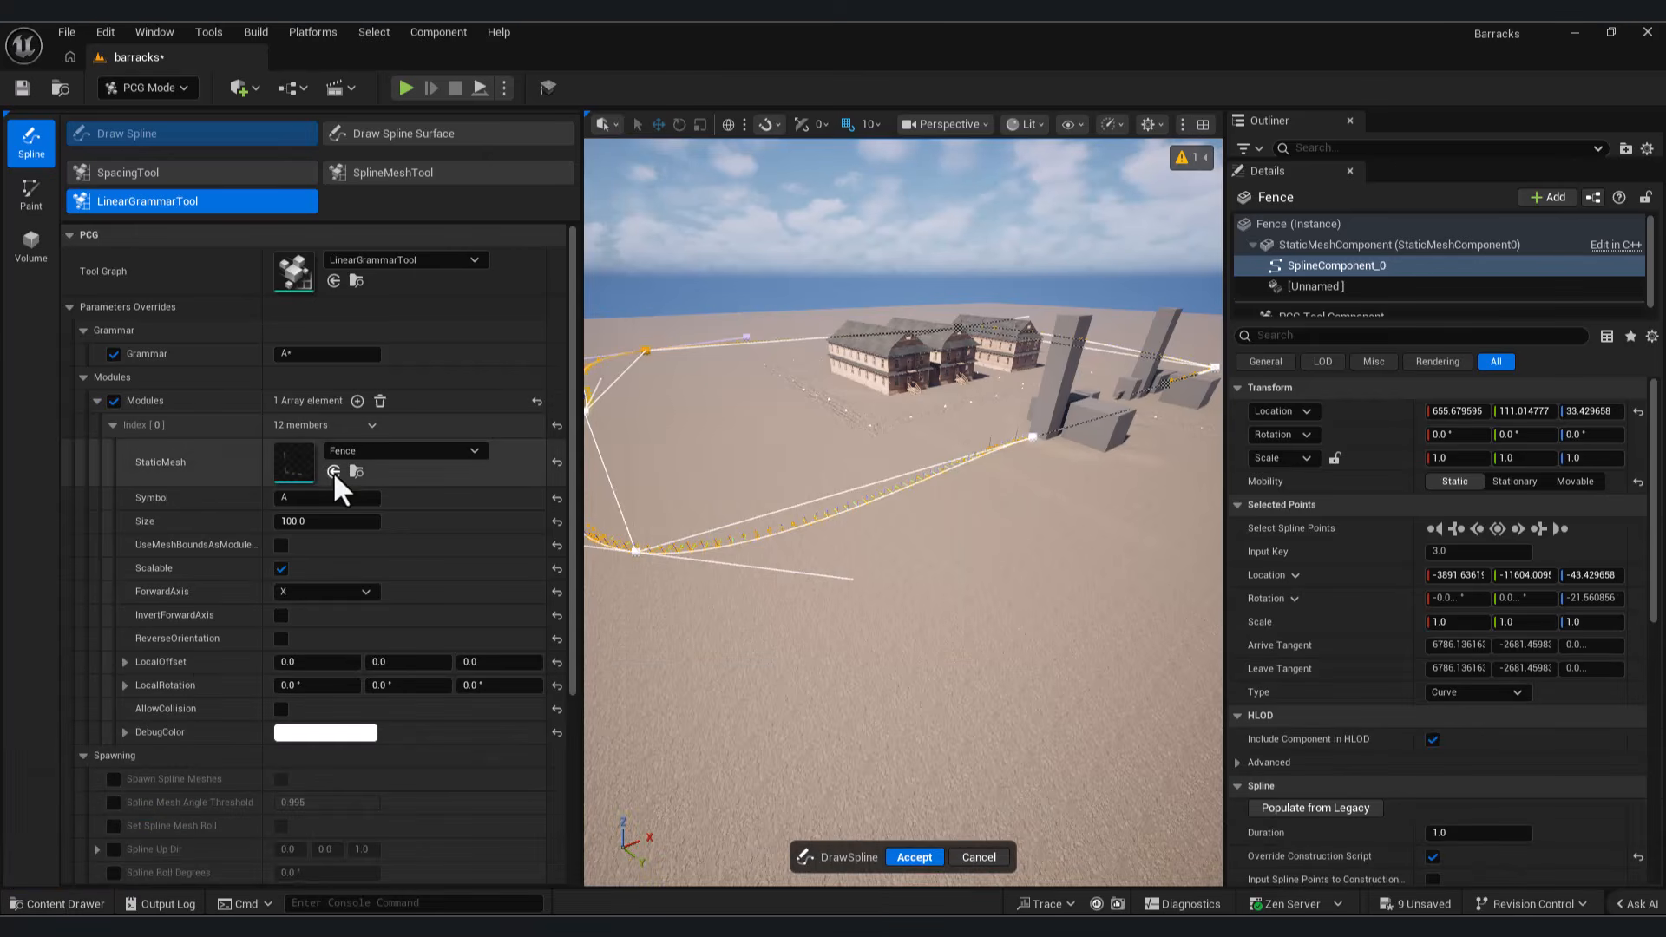
key("w")
right_click_drag(903, 520, 847, 482)
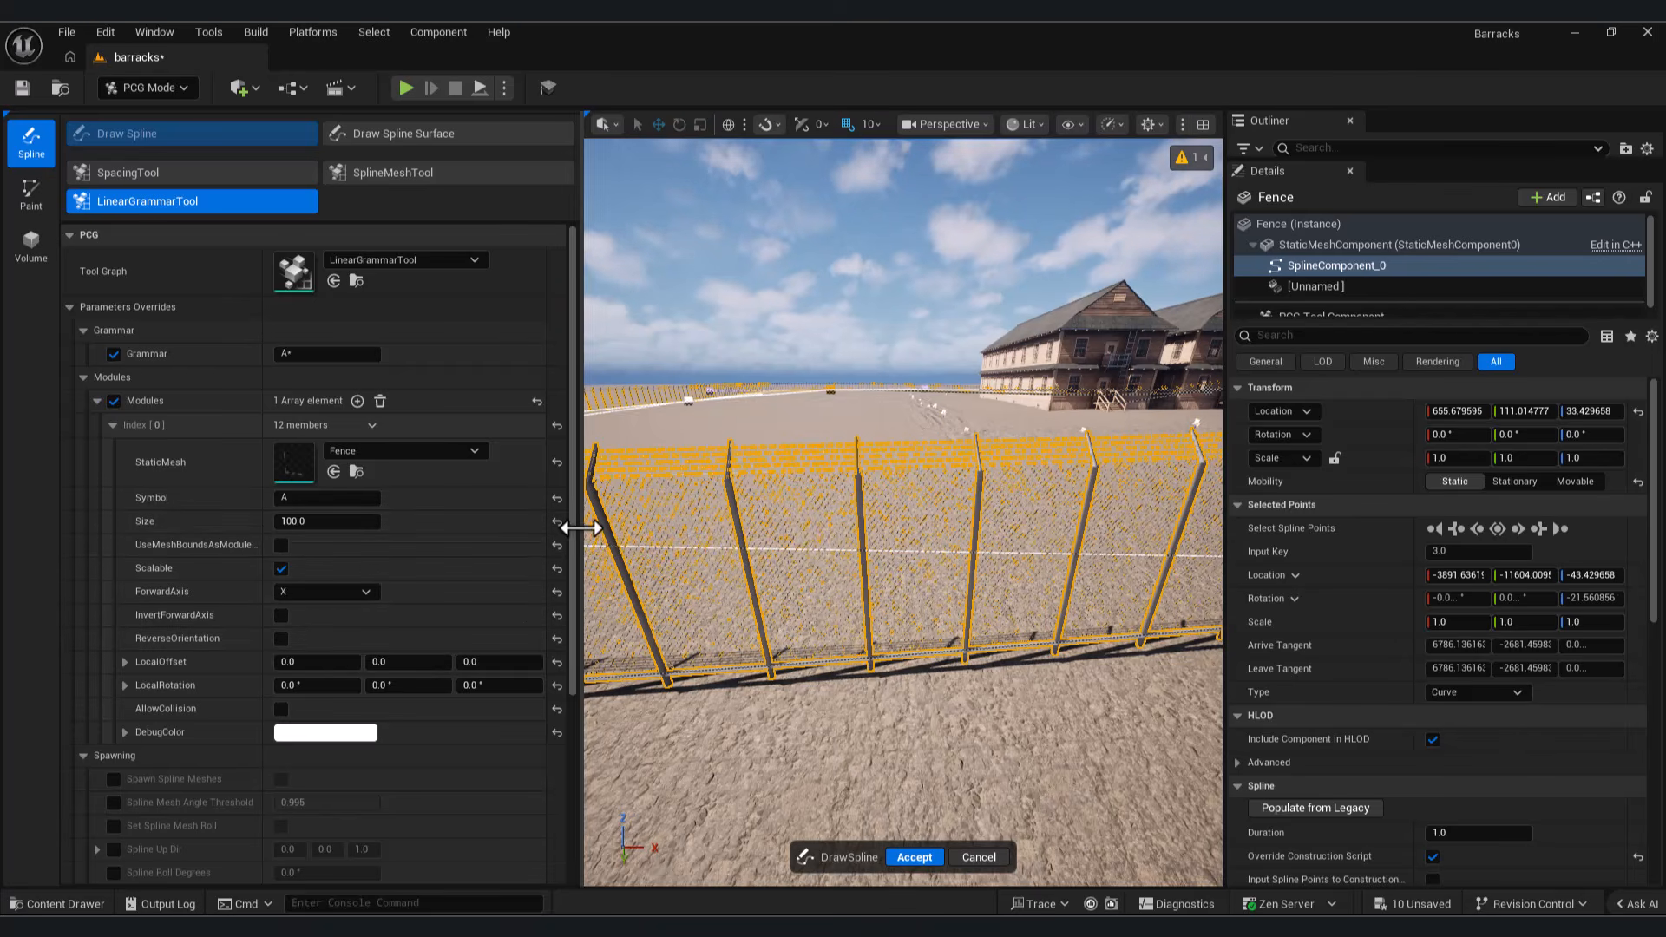
Step: Increase the fence module's Size to about 213 to match the spacing of the panels along the spline
left_click_drag(572, 508, 638, 644)
right_click_drag(642, 647, 598, 629)
key("s")
right_click_drag(785, 633, 794, 638)
key("w")
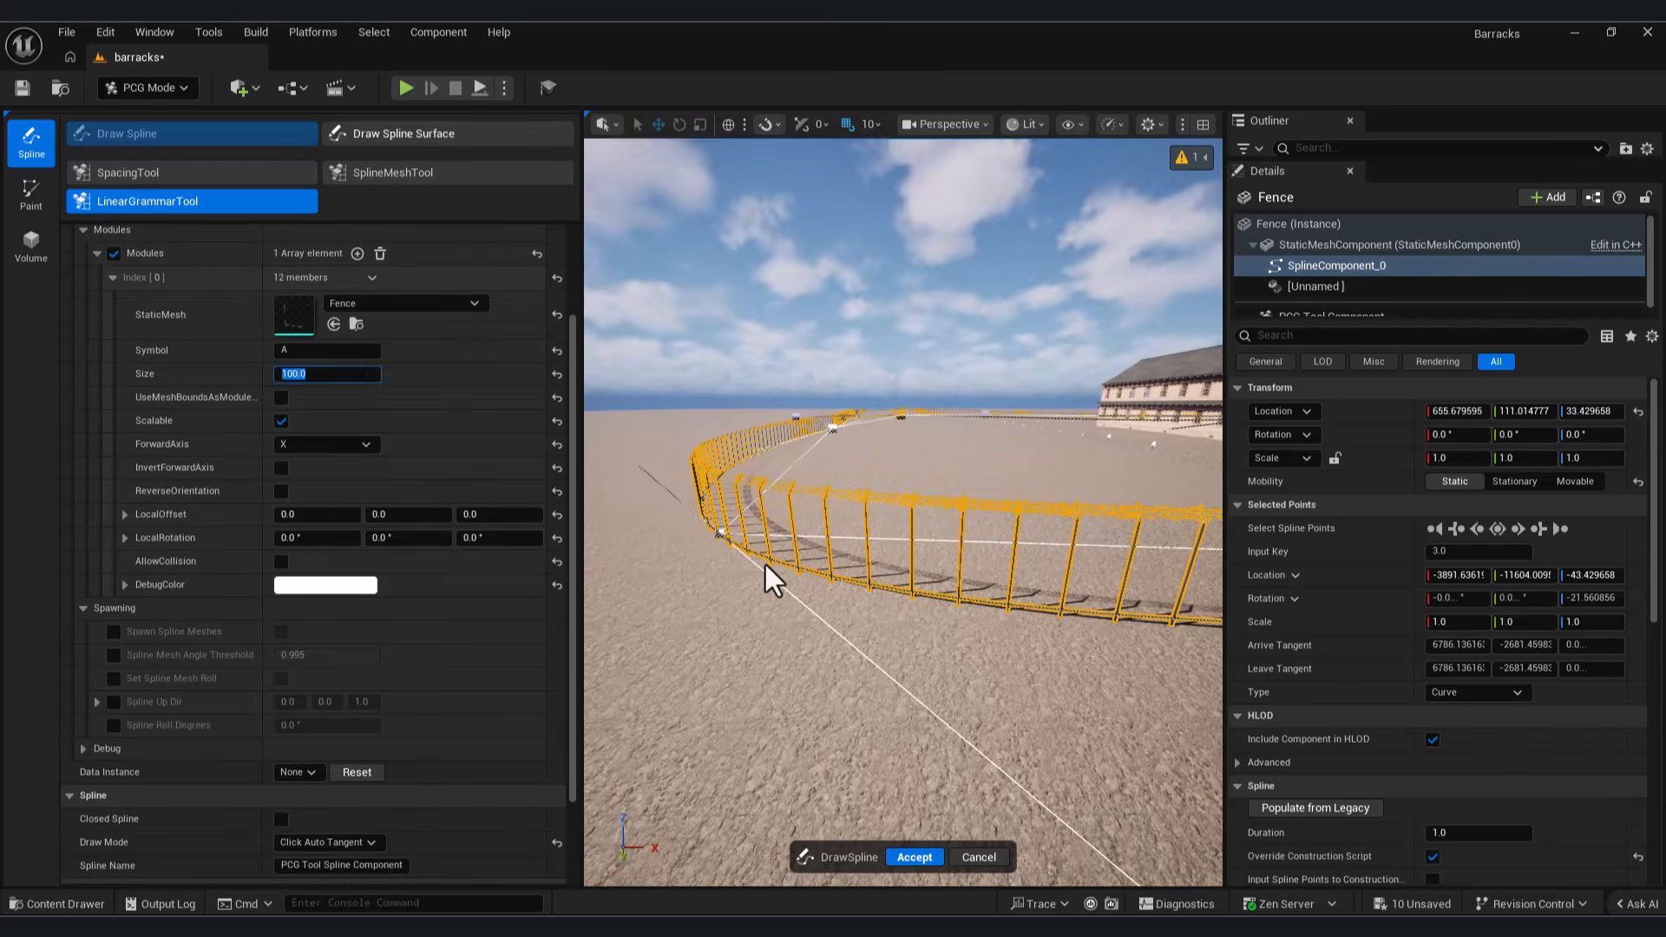
right_click_drag(766, 576, 786, 587)
key("w")
key("w")
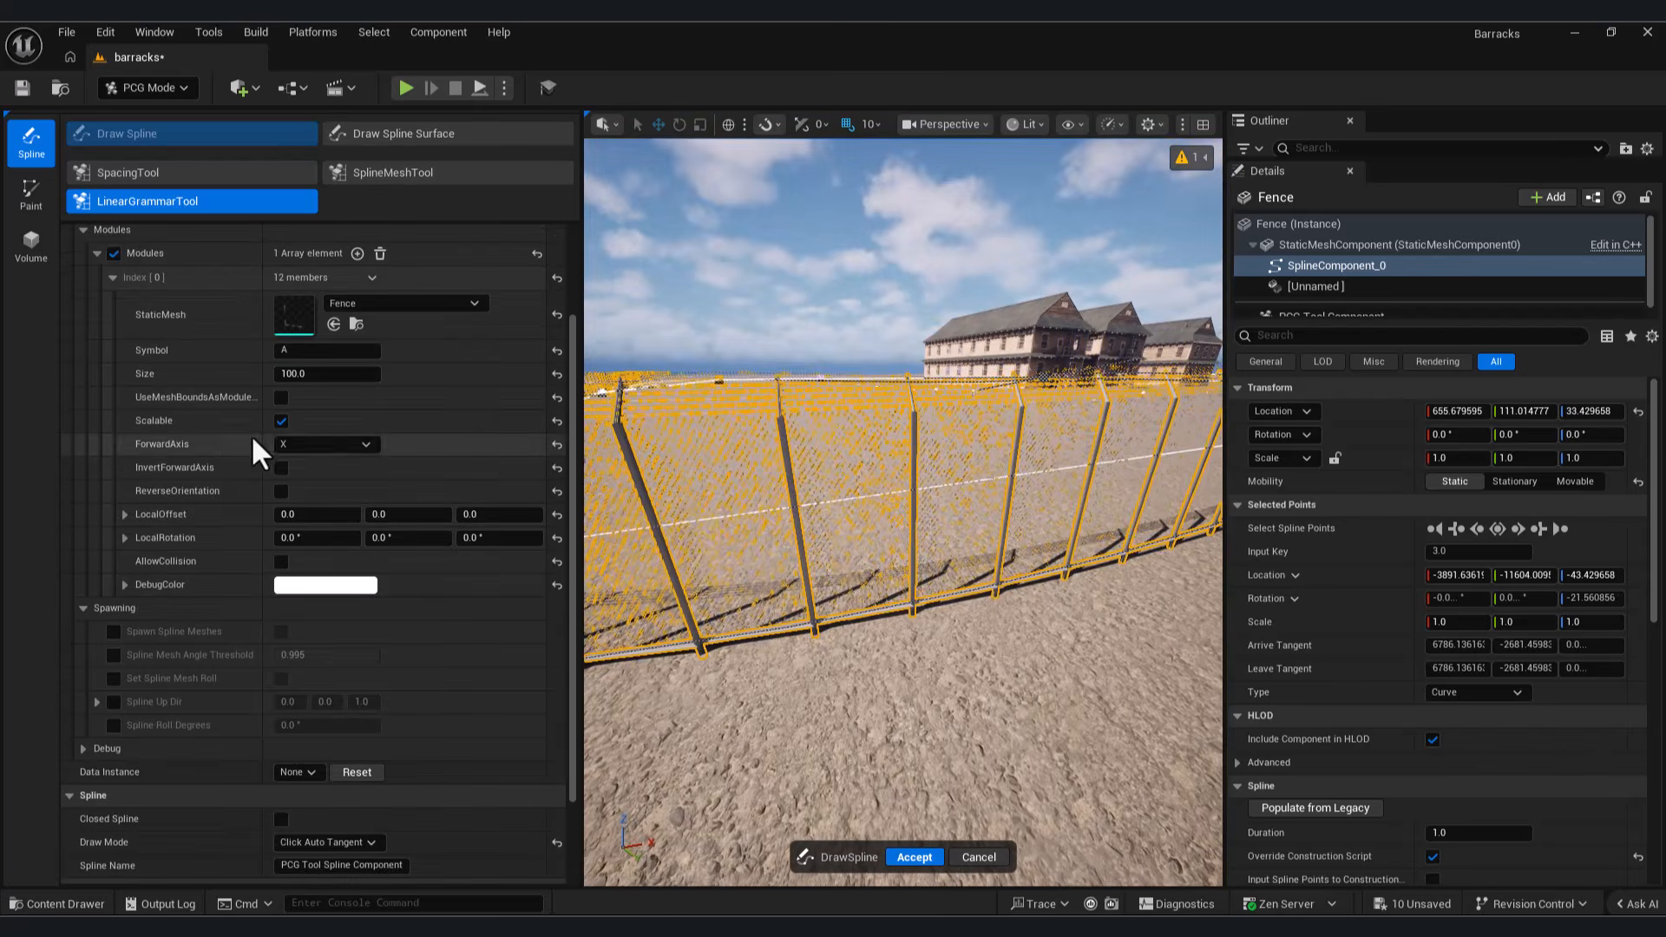
left_click_drag(303, 381, 326, 376)
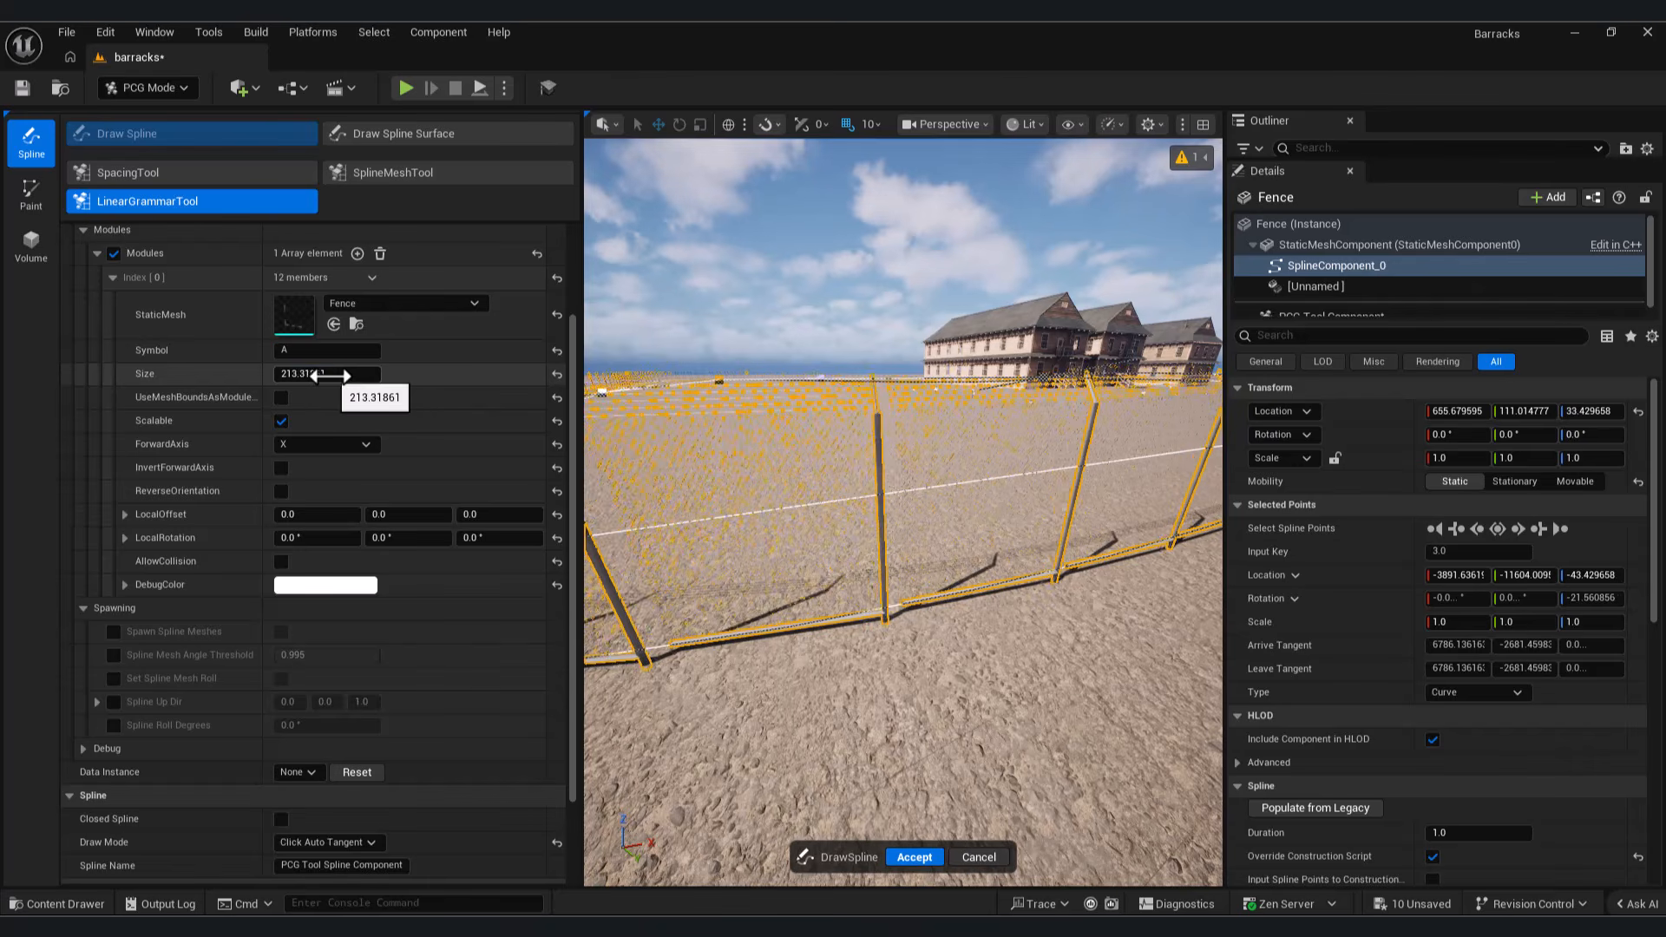
left_click_drag(333, 374, 330, 374)
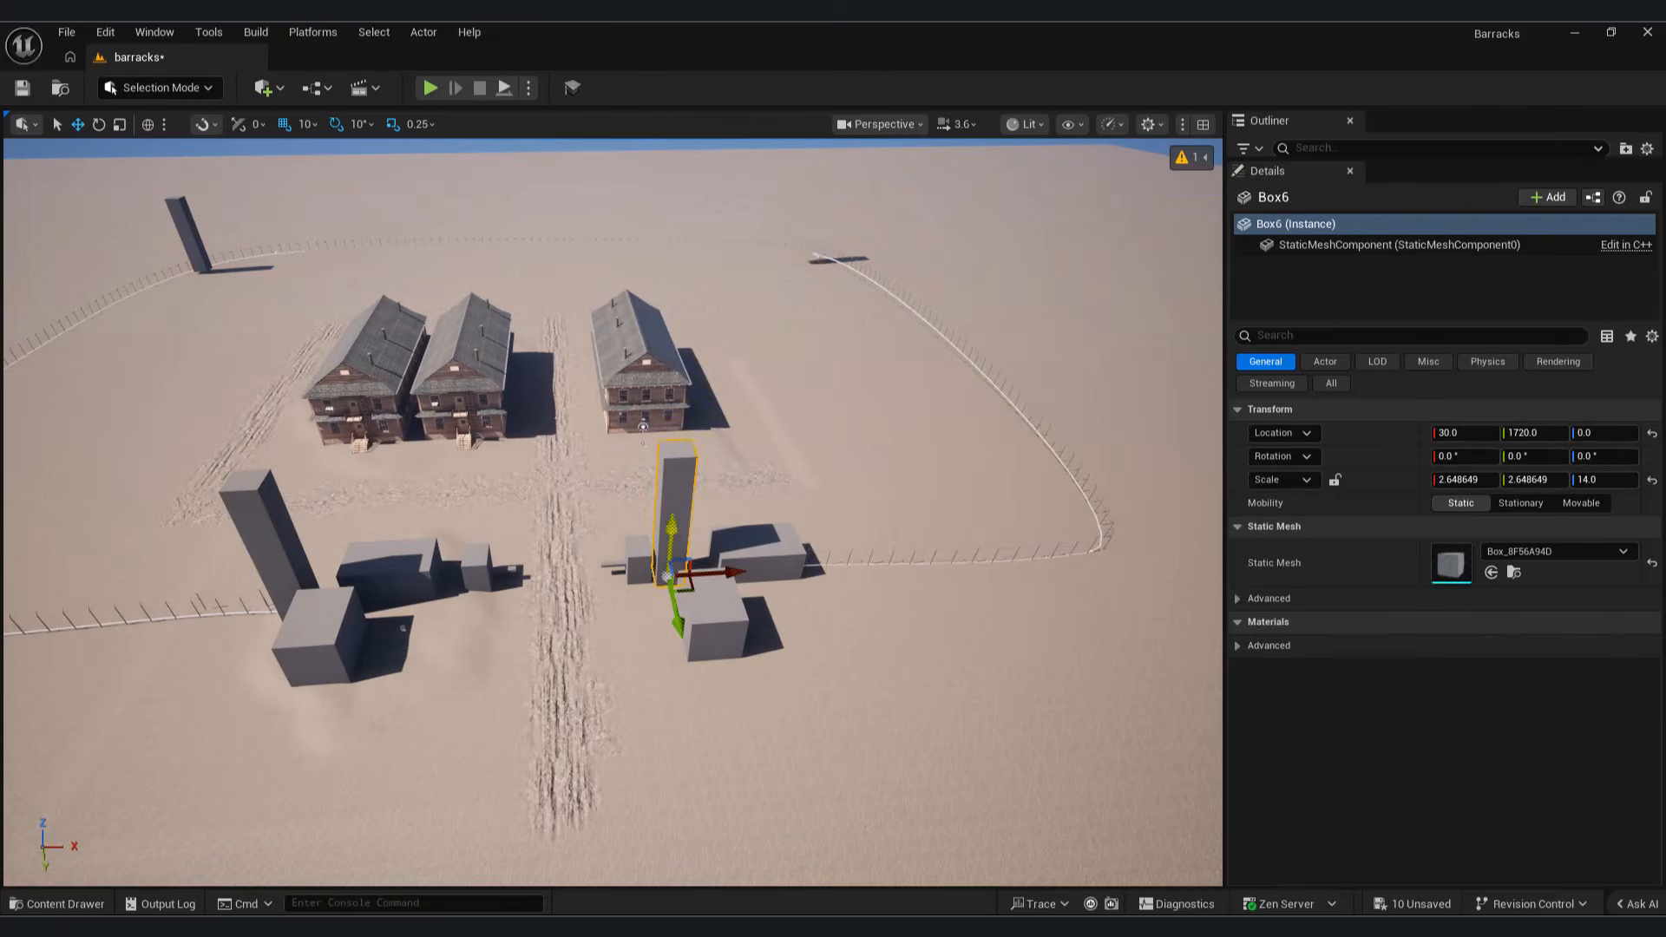
Step: Place another tower box on the fence line at about X 4030, Y 1490, and reposition the far corner tower at about X -8360, Y -8400
left_click_drag(673, 578, 994, 542, "alt")
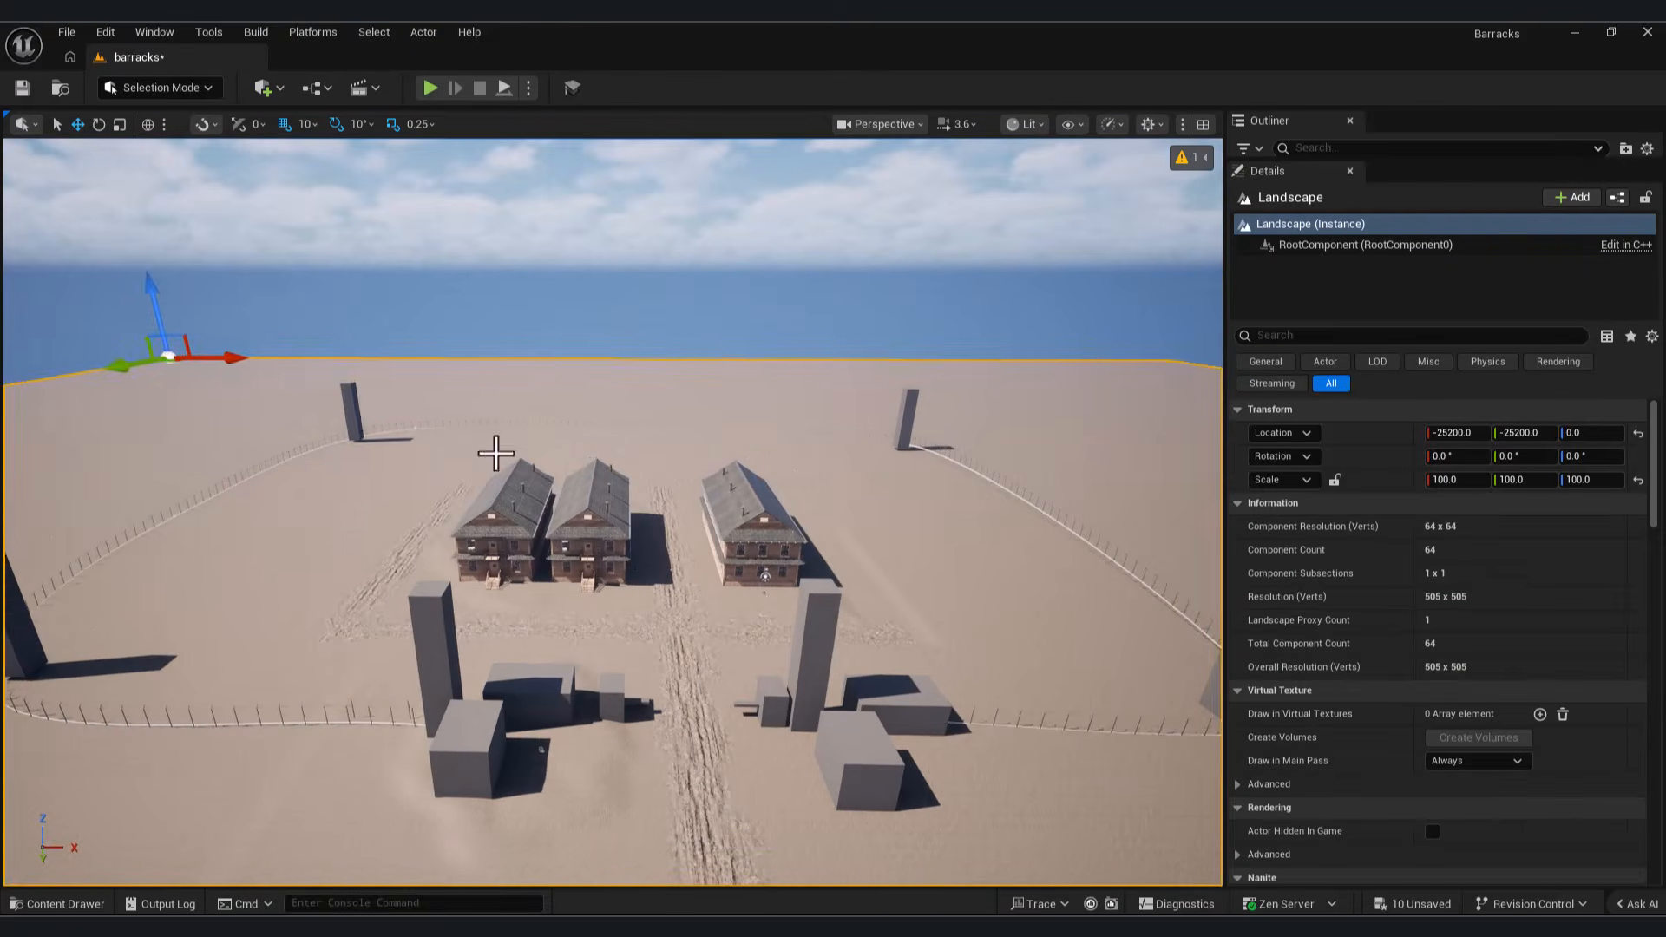
left_click(421, 445)
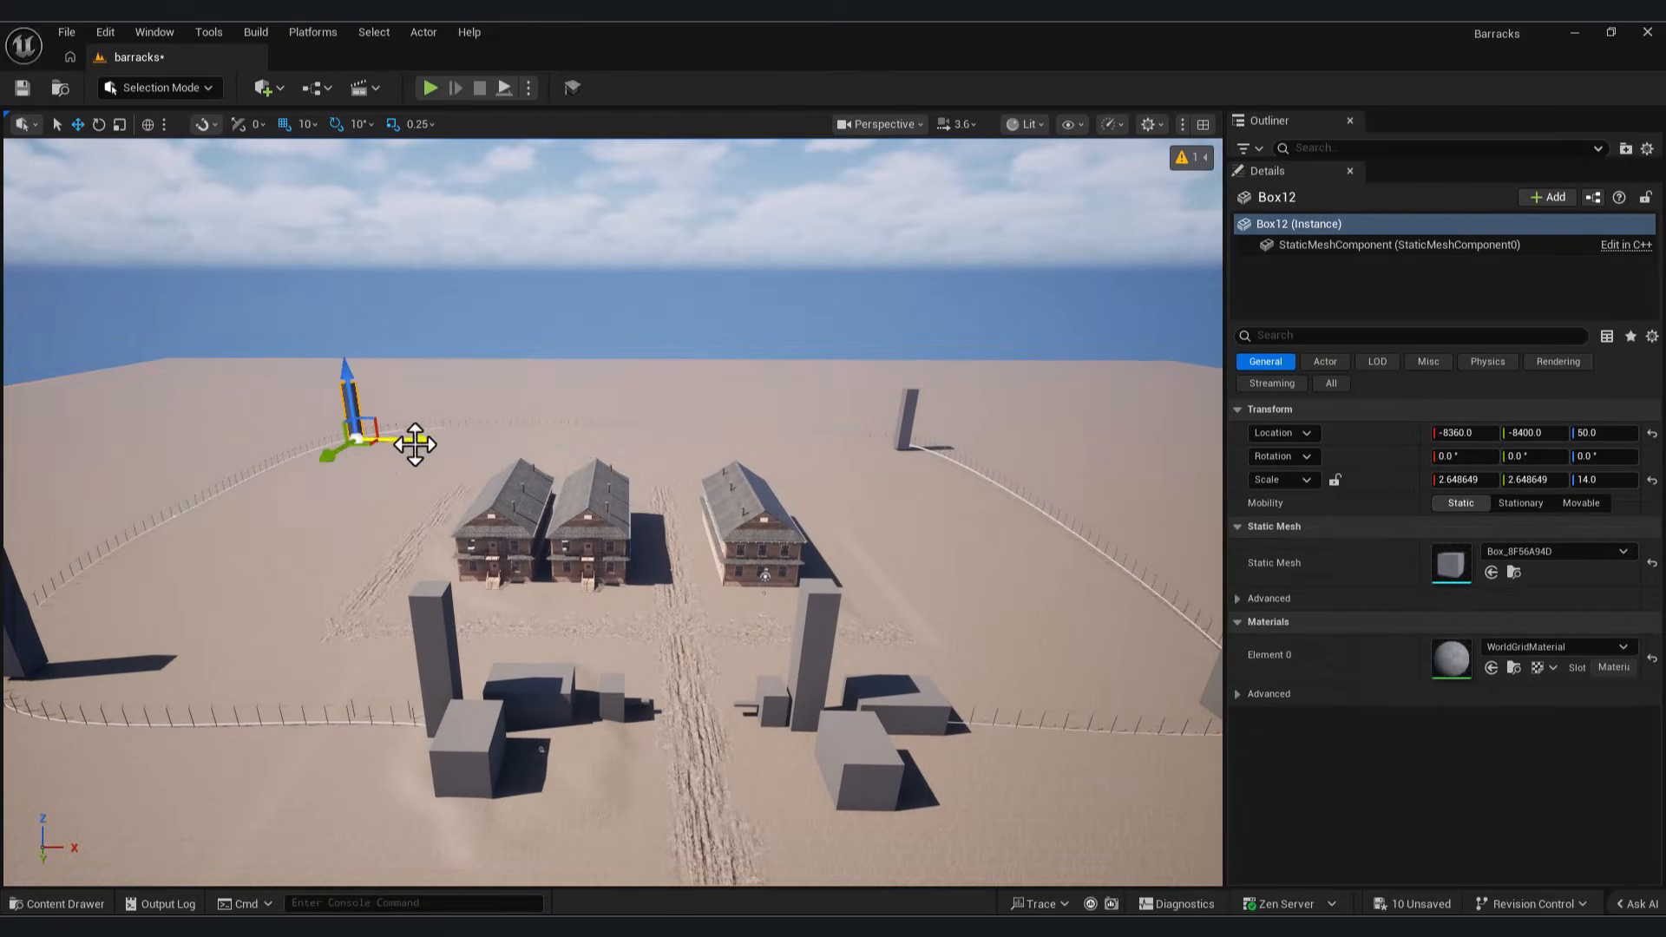
left_click(755, 531)
right_click_drag(755, 532, 962, 182)
Step: Play the level and walk through the compound past the towers and fence, ending the preview at the barracks
key("alt+p")
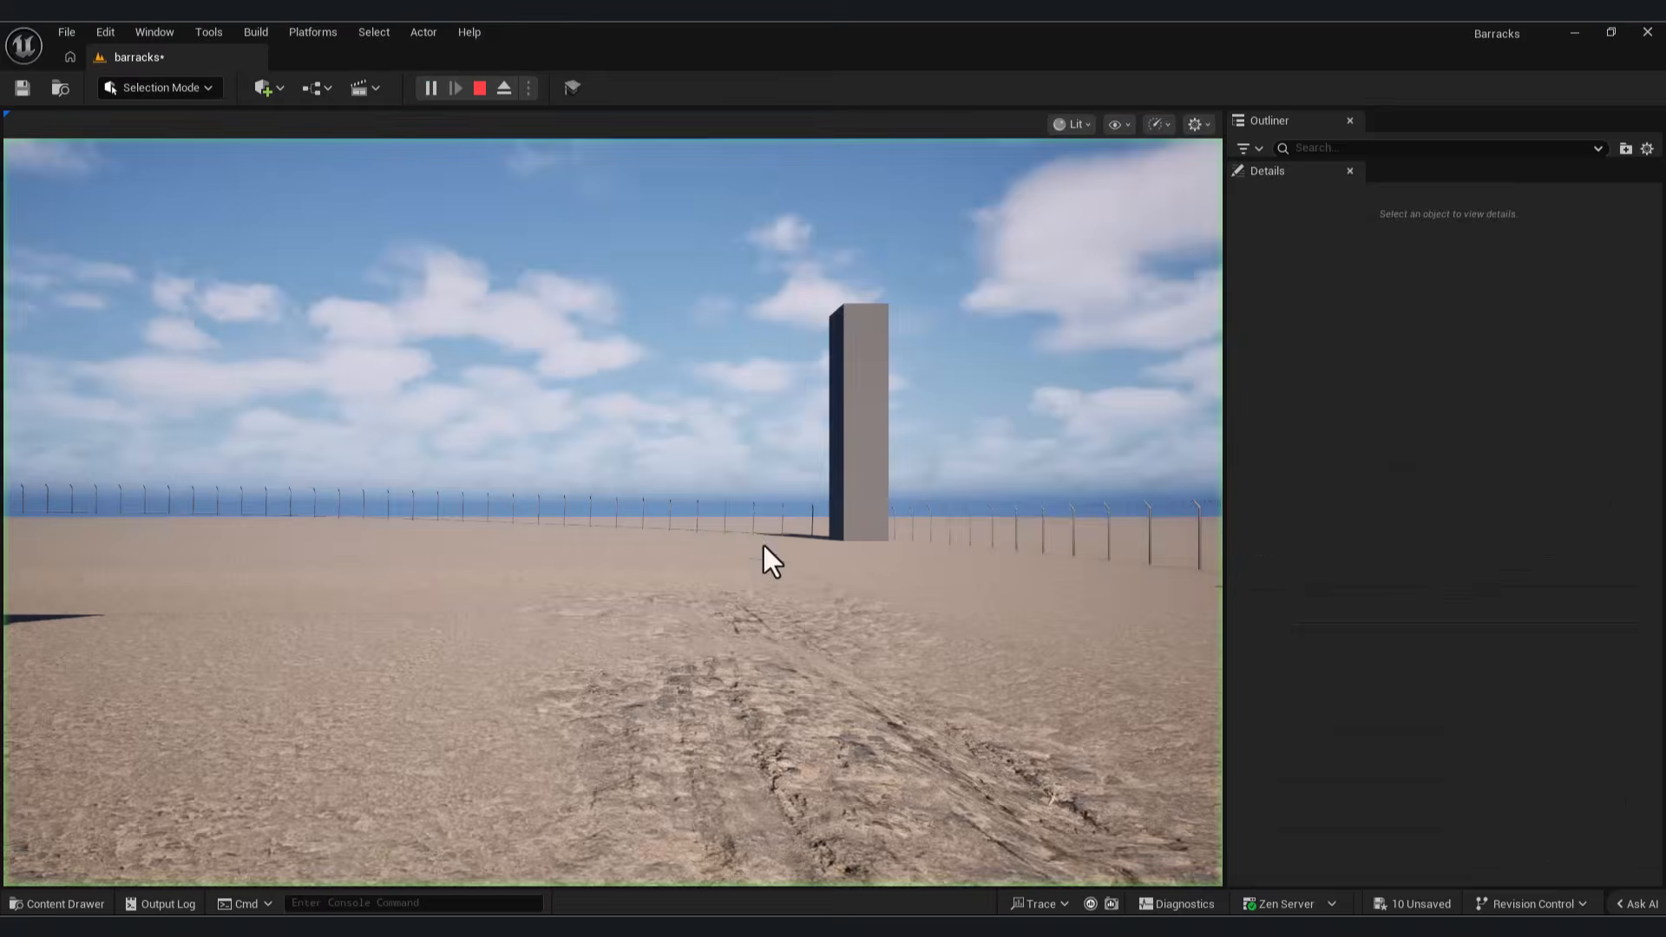
left_click(745, 518)
key("w")
key("w")
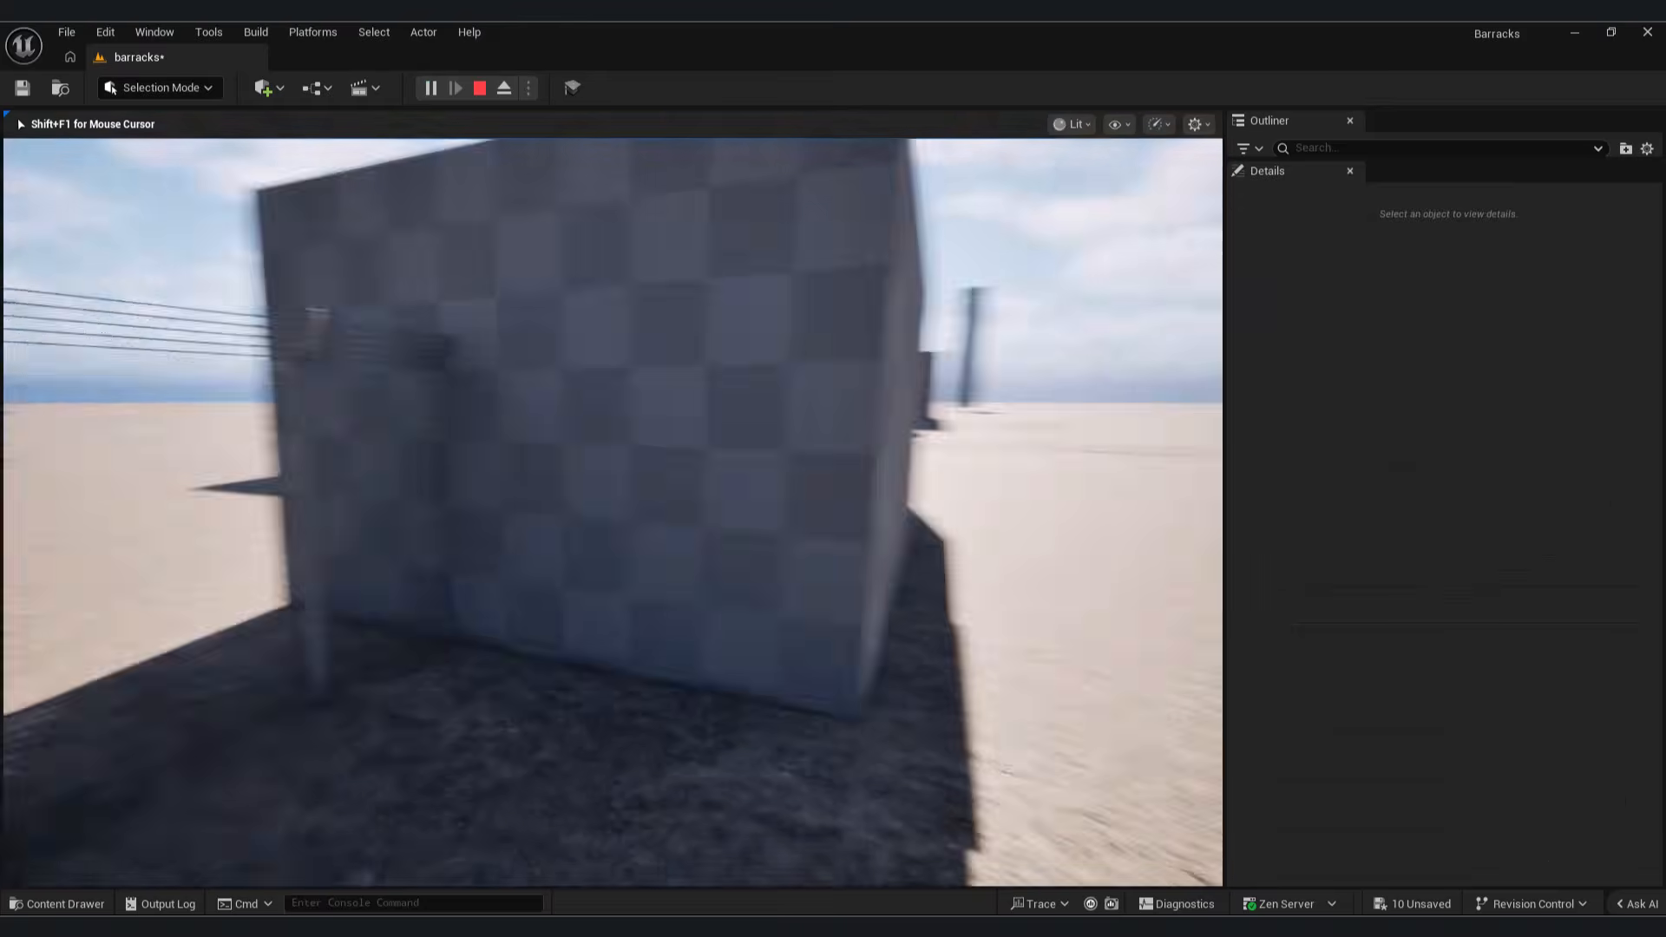
key("Escape")
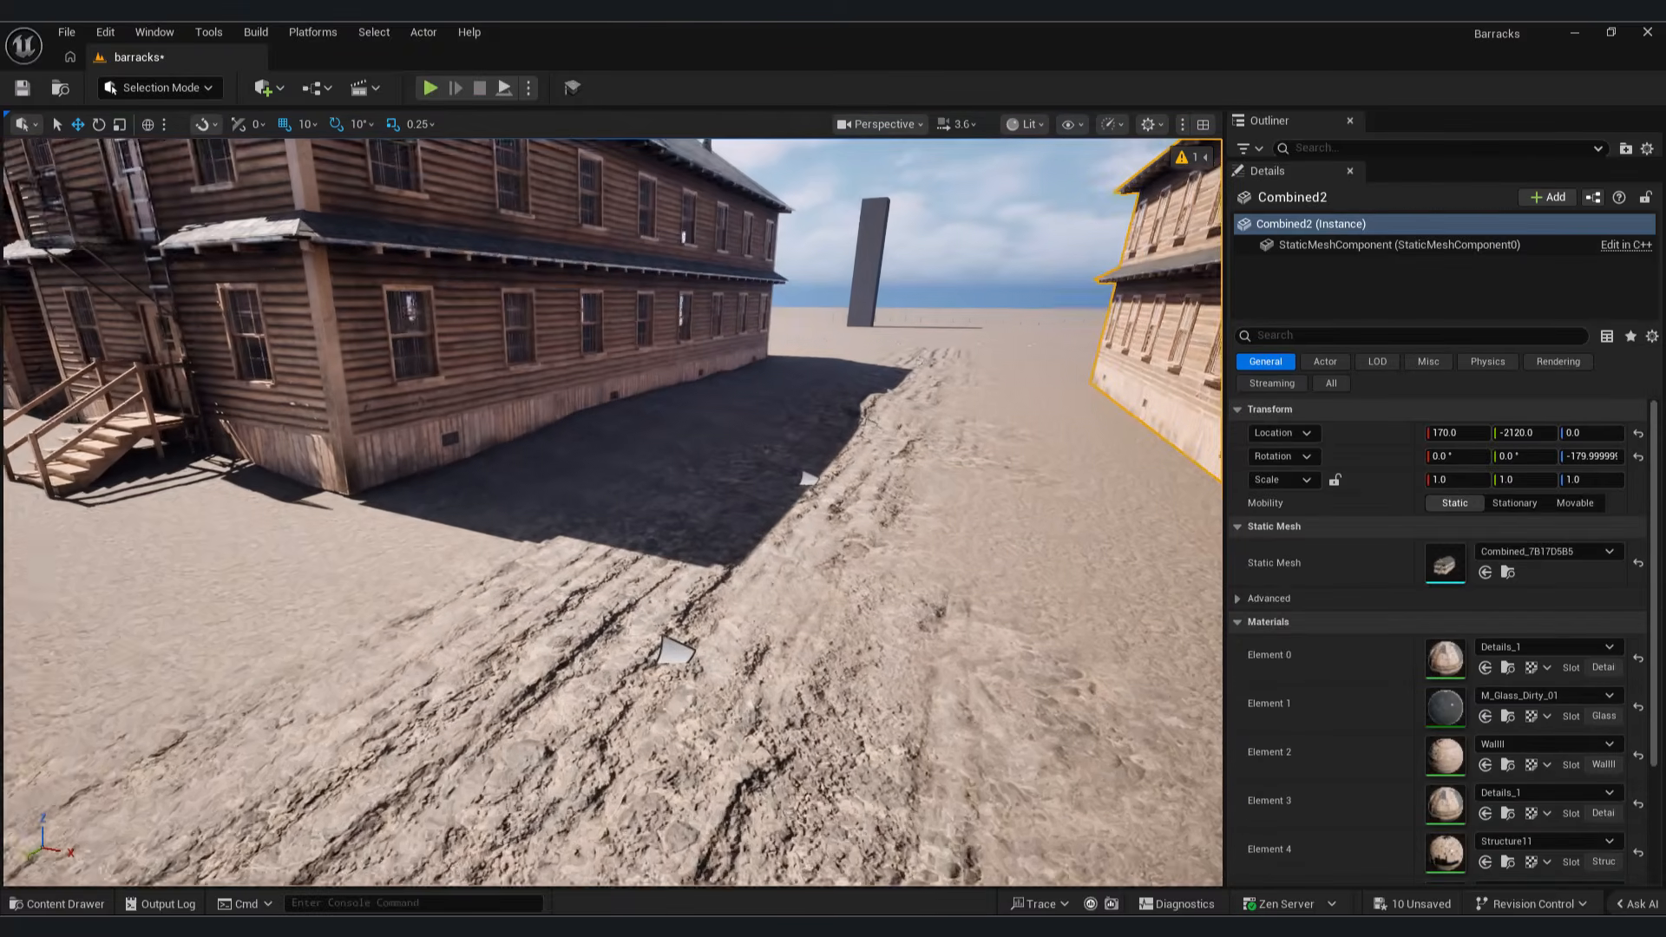
Step: Switch the editor to Foliage mode and open Quixel Bridge
left_click(165, 87)
left_click(158, 153)
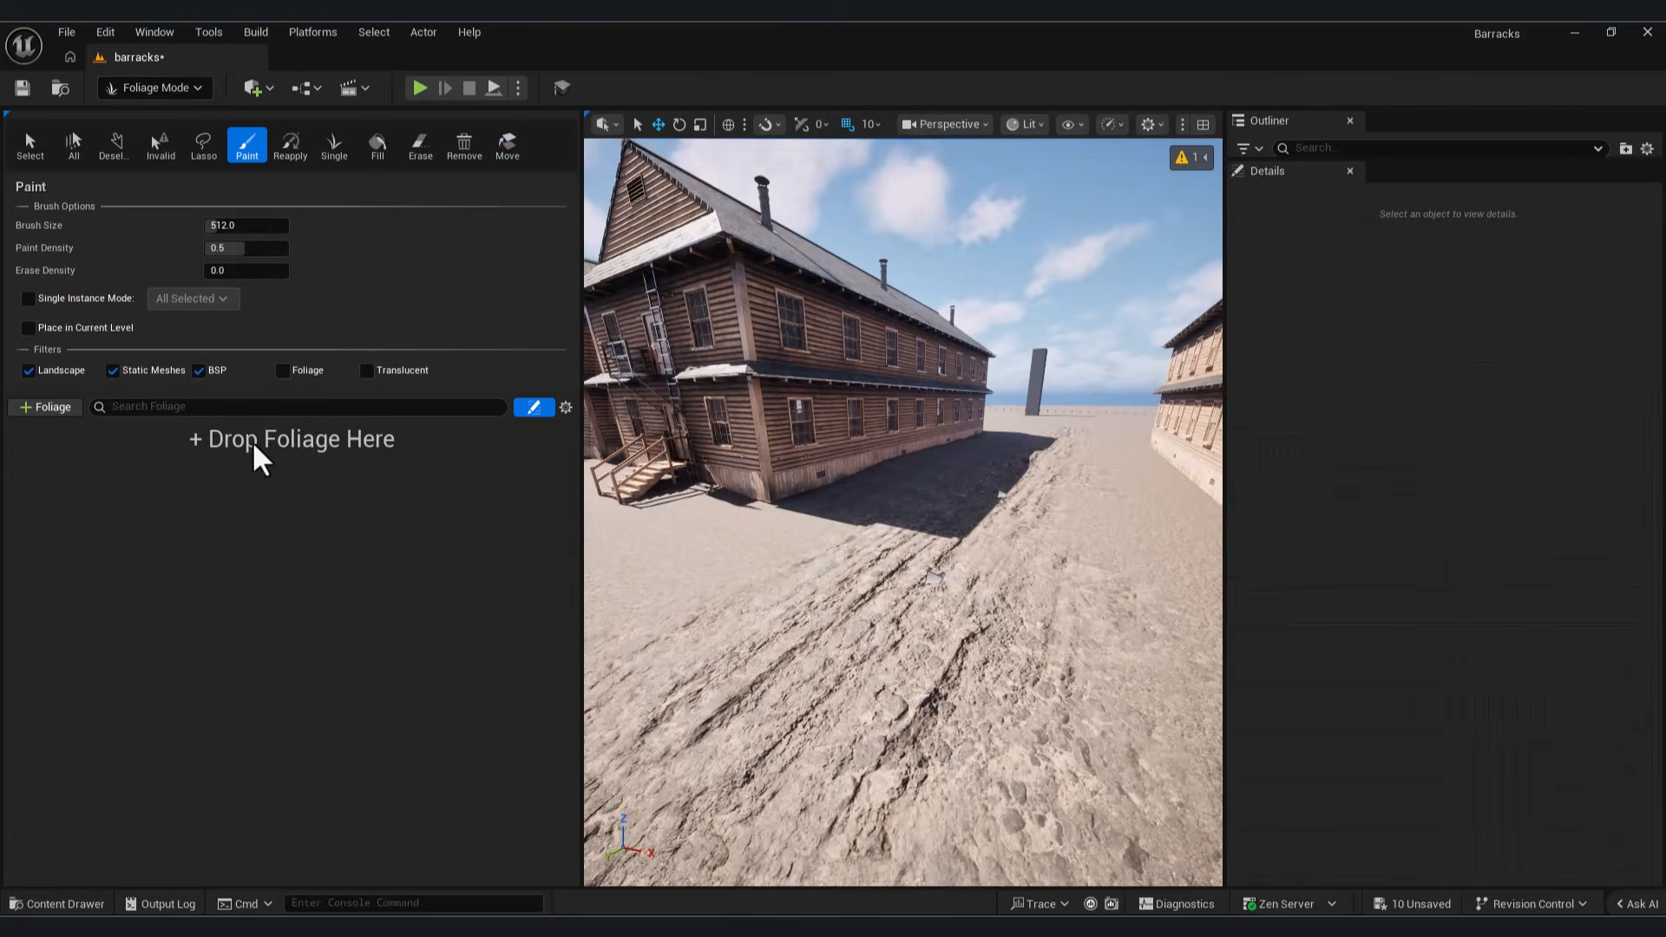
left_click(268, 88)
left_click(335, 185)
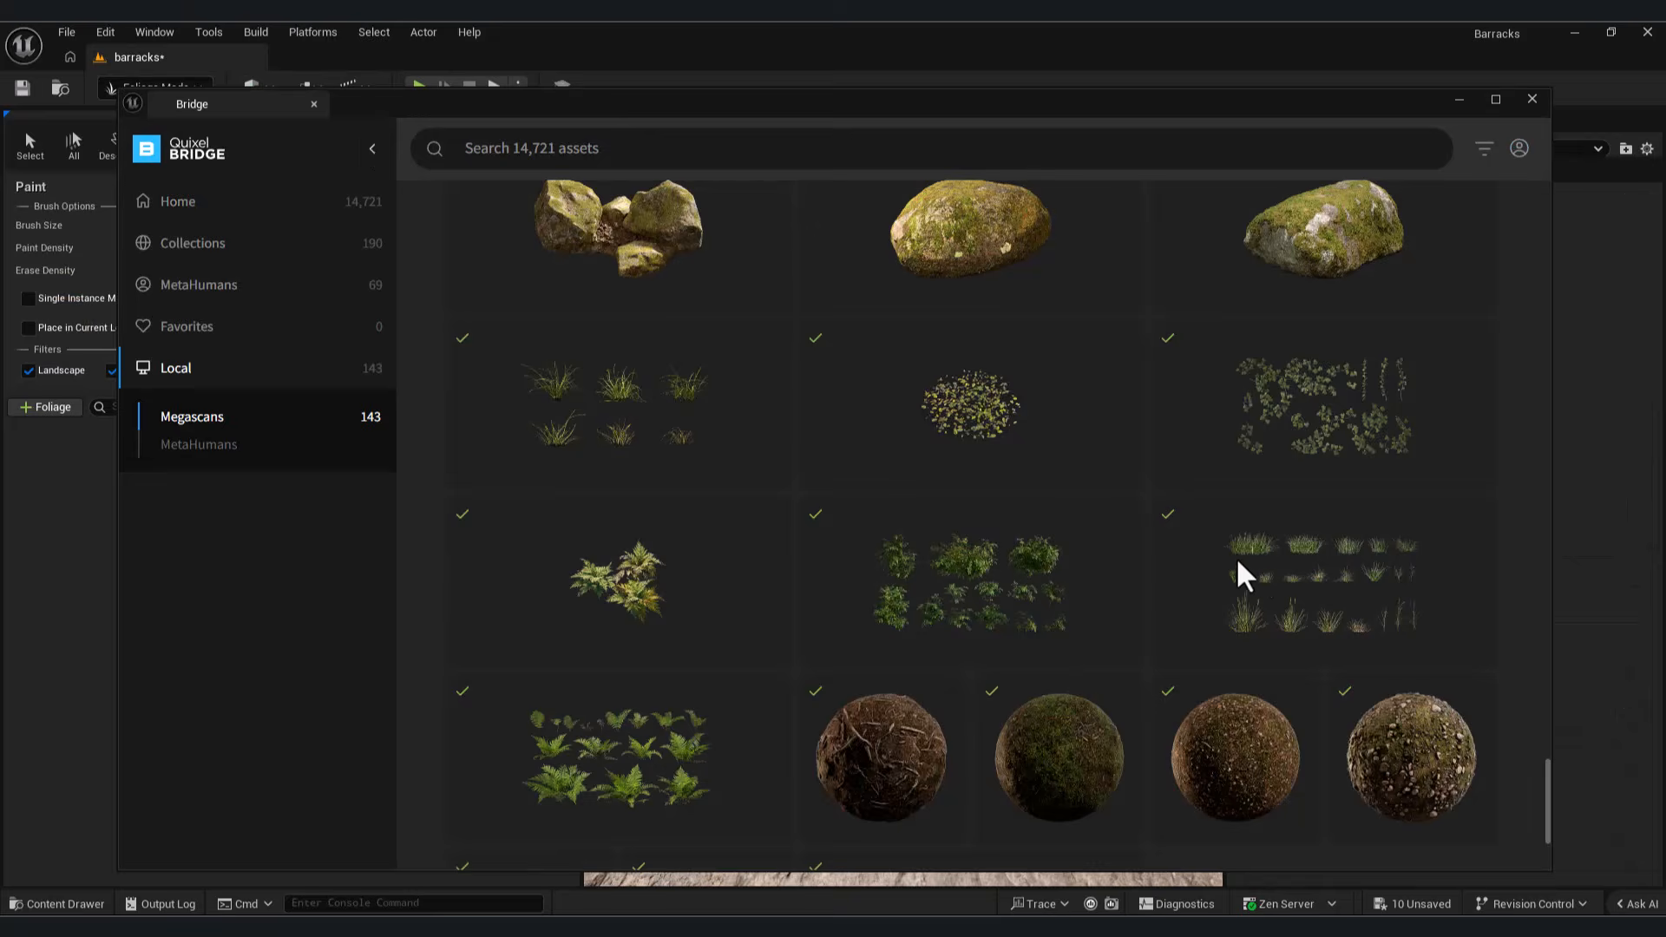
Step: Add the downloaded Wild Grass and Ribbon Grass plants from the local Megascans library to the project at High Quality
left_click(1240, 564)
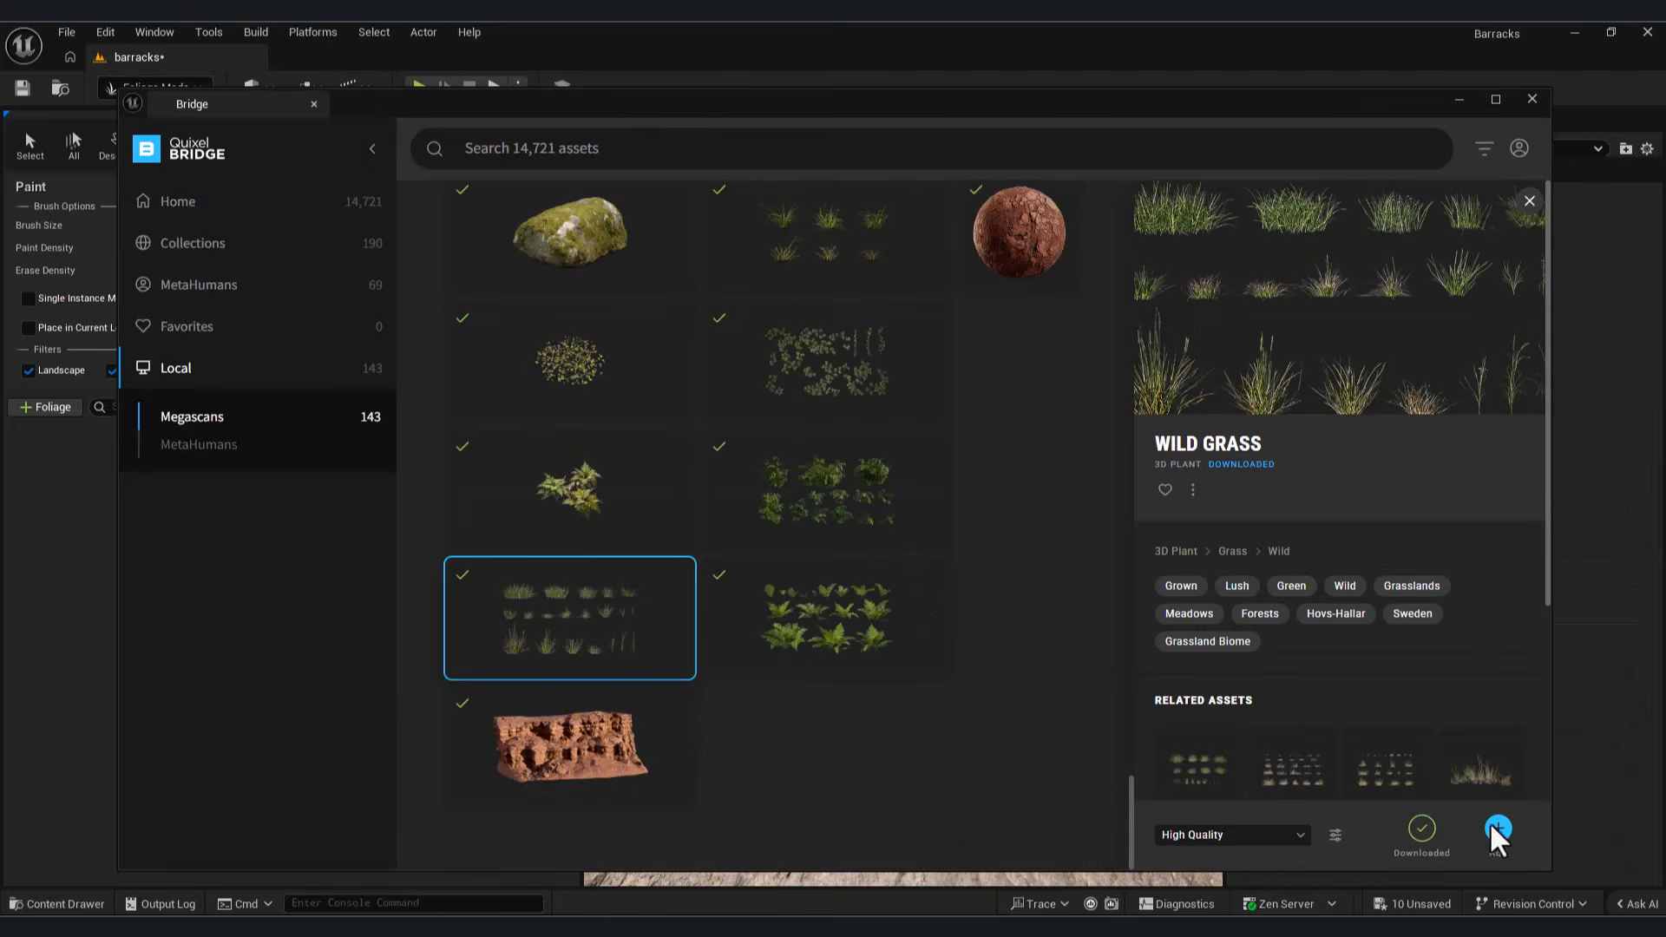
left_click(1246, 223)
scroll(848, 434, "up", 3)
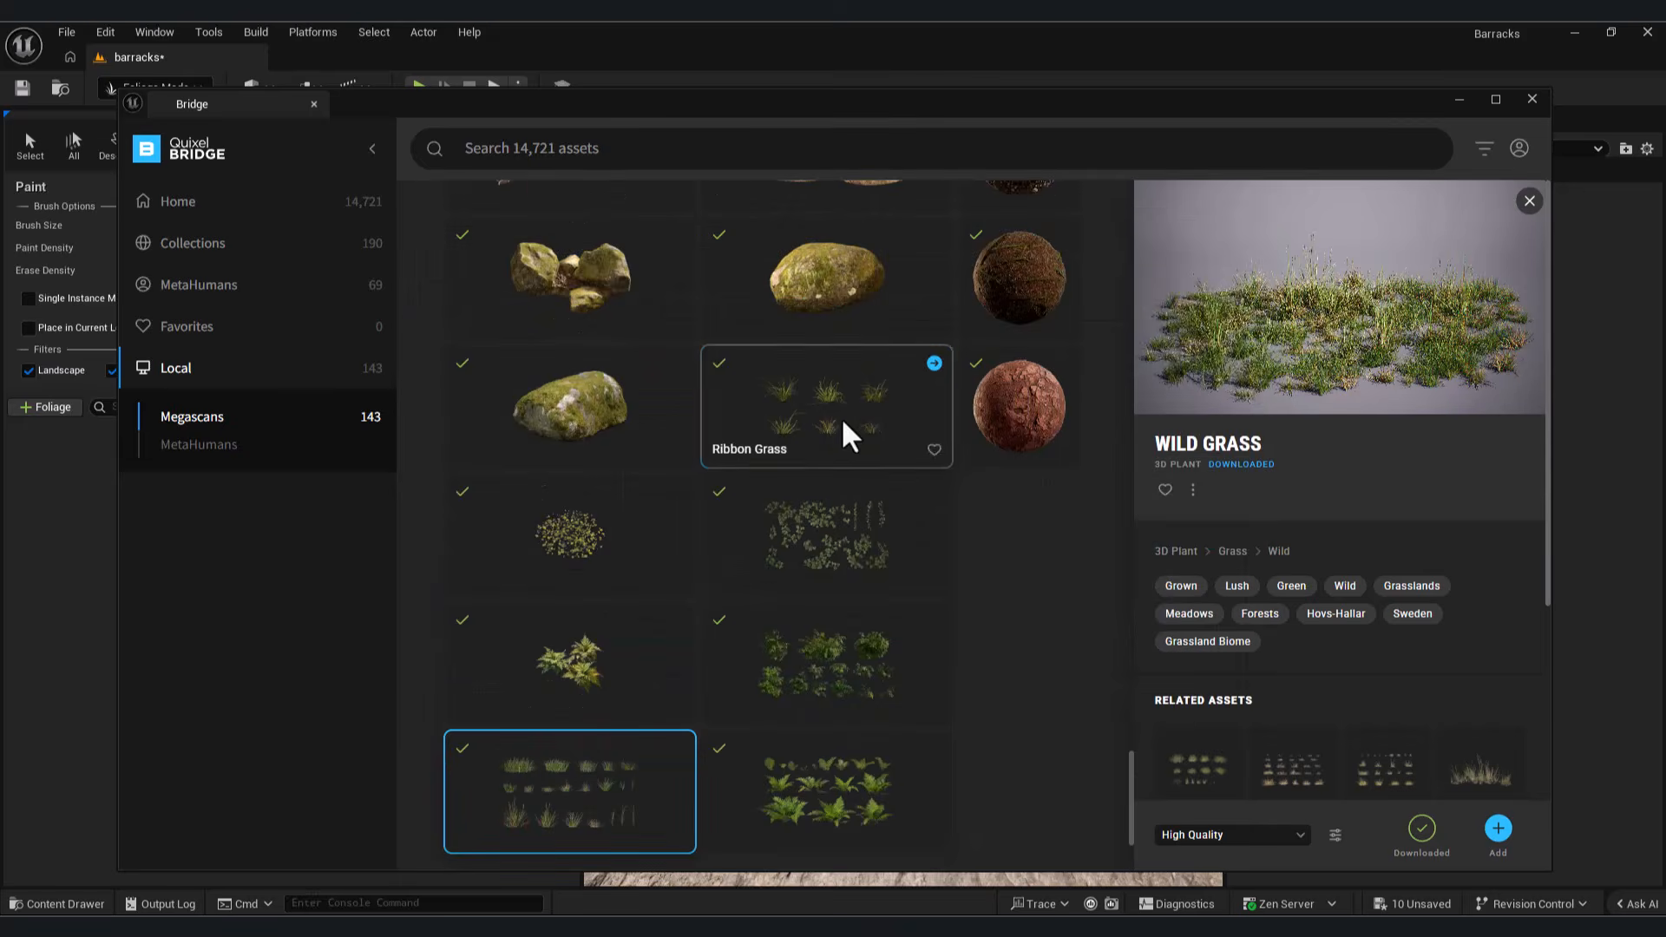
left_click(841, 420)
left_click(1499, 829)
left_click(1461, 100)
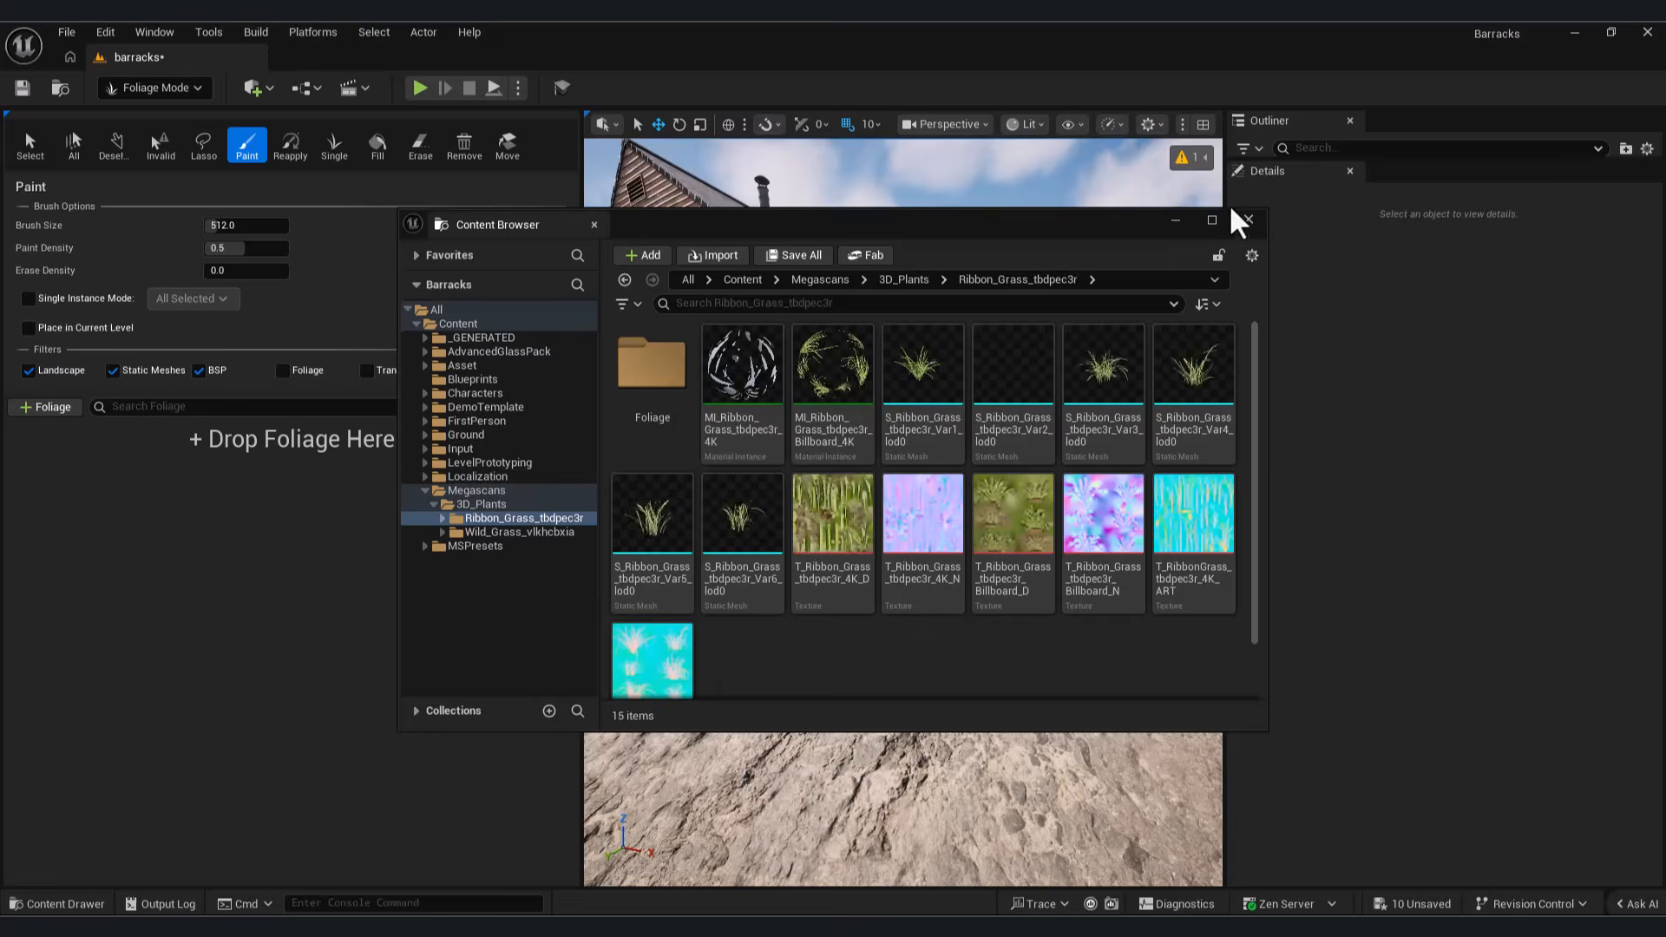
left_click(1248, 221)
Step: Filter the Megascans folder to static meshes and add all the ribbon and wild grass meshes to the foliage palette
left_click(73, 904)
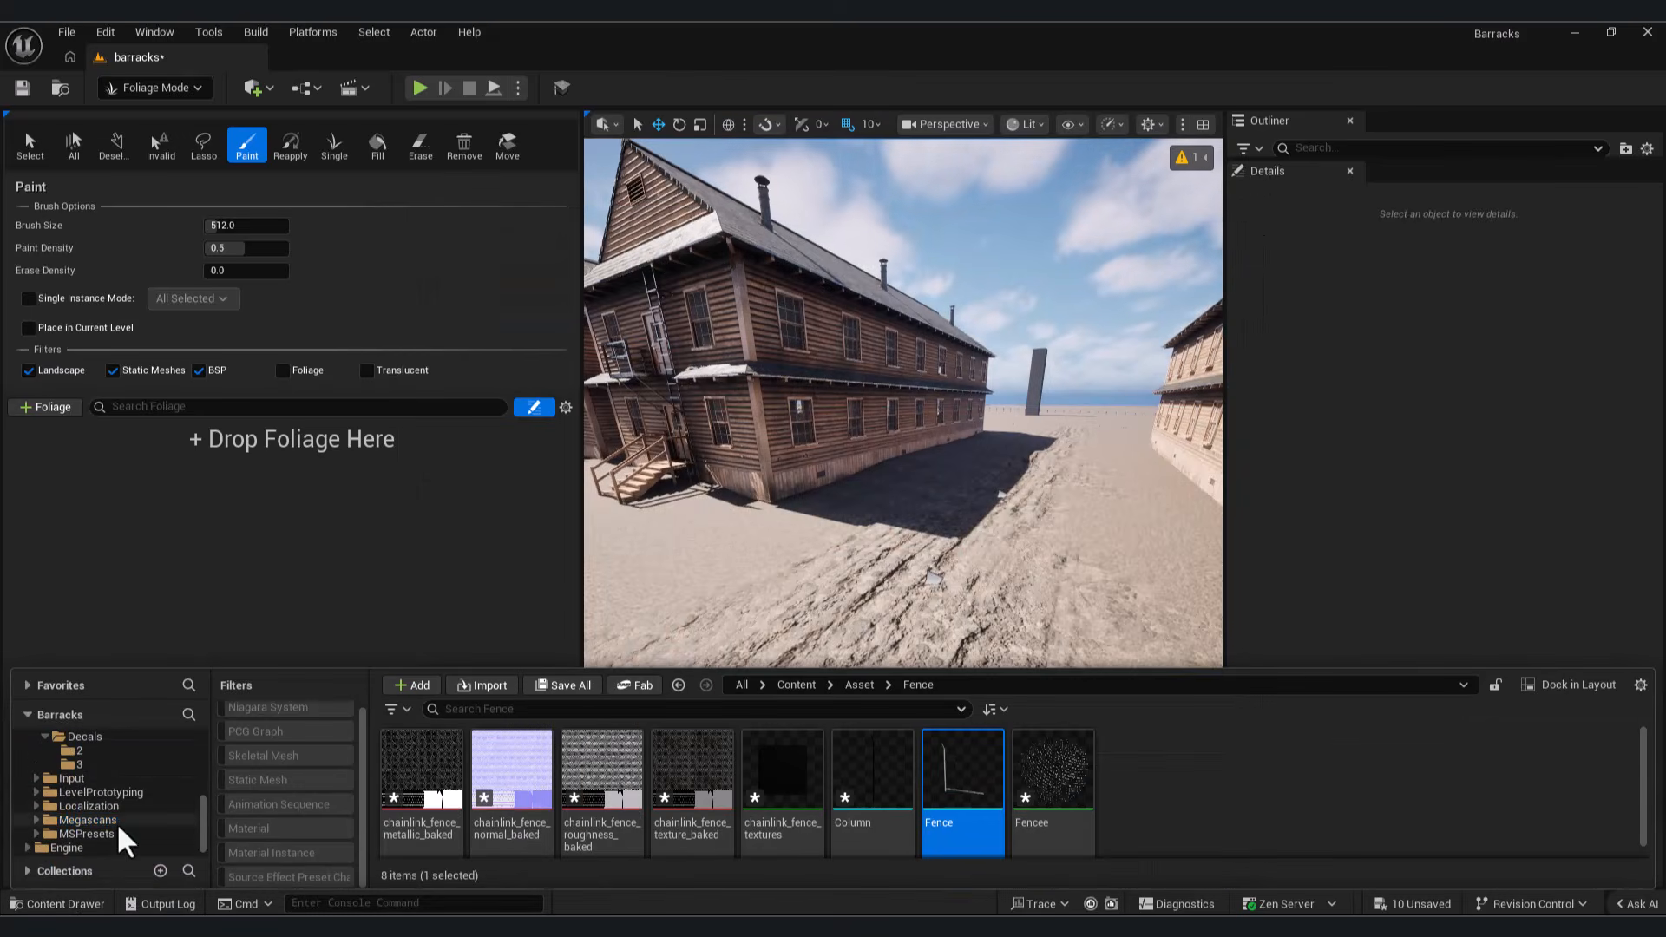
left_click(105, 820)
left_click(260, 779)
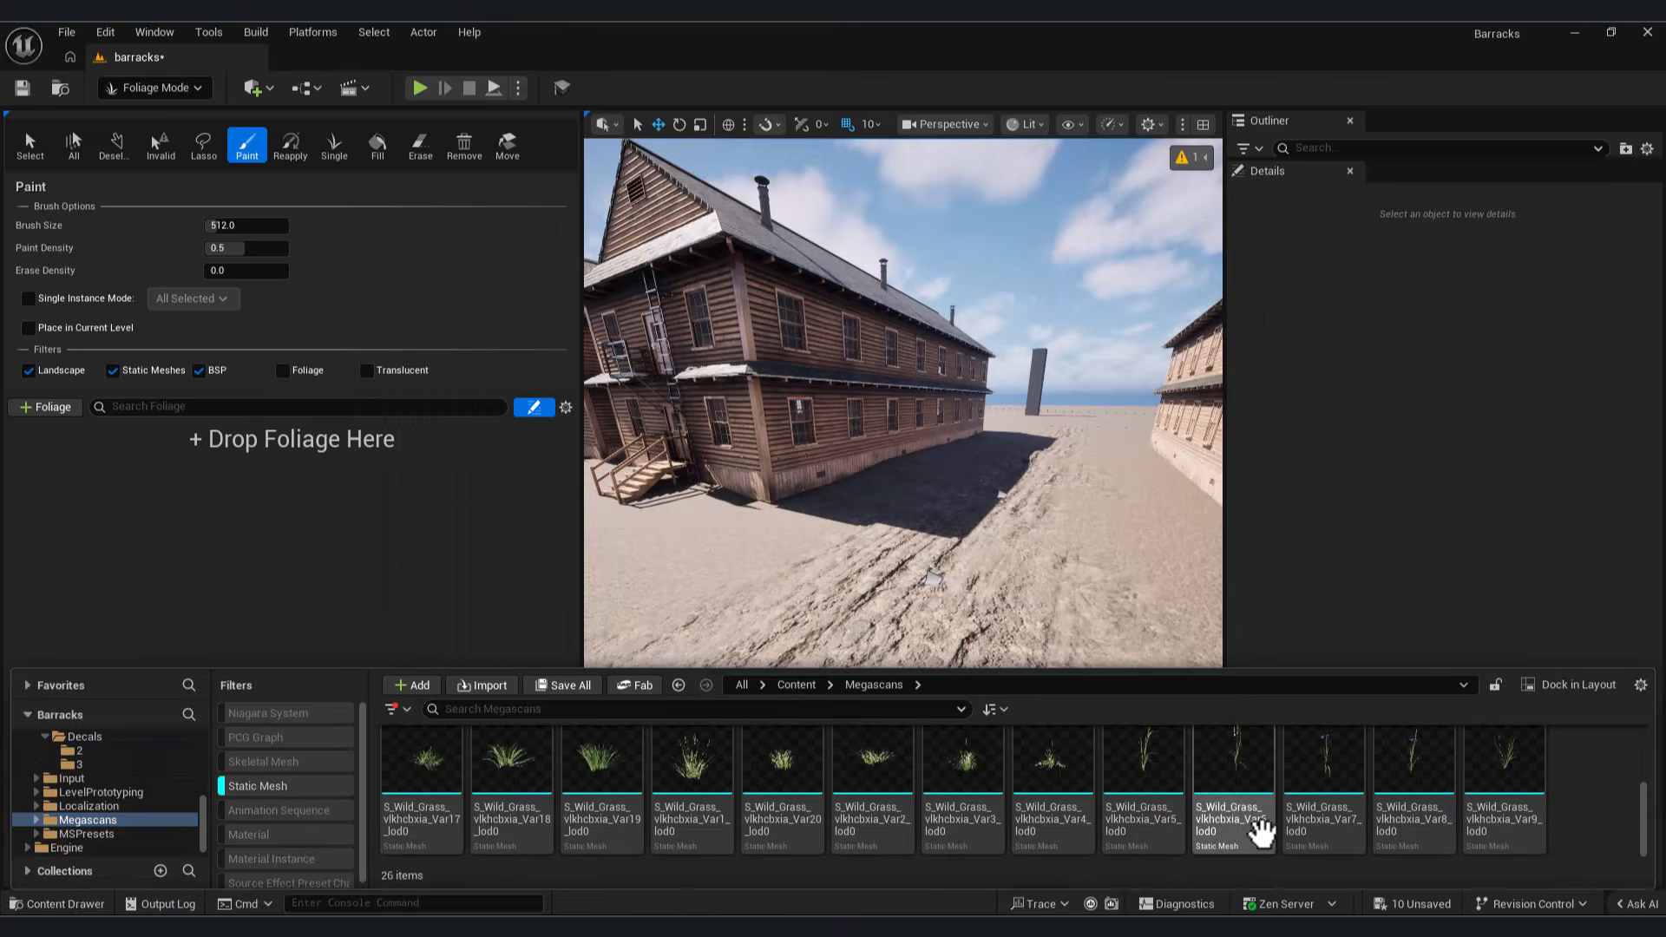
scroll(928, 855, "up", 3)
left_click(418, 779, "shift")
right_click(419, 779)
mouse_move(646, 210)
left_click(727, 217)
left_click_drag(420, 774, 316, 513)
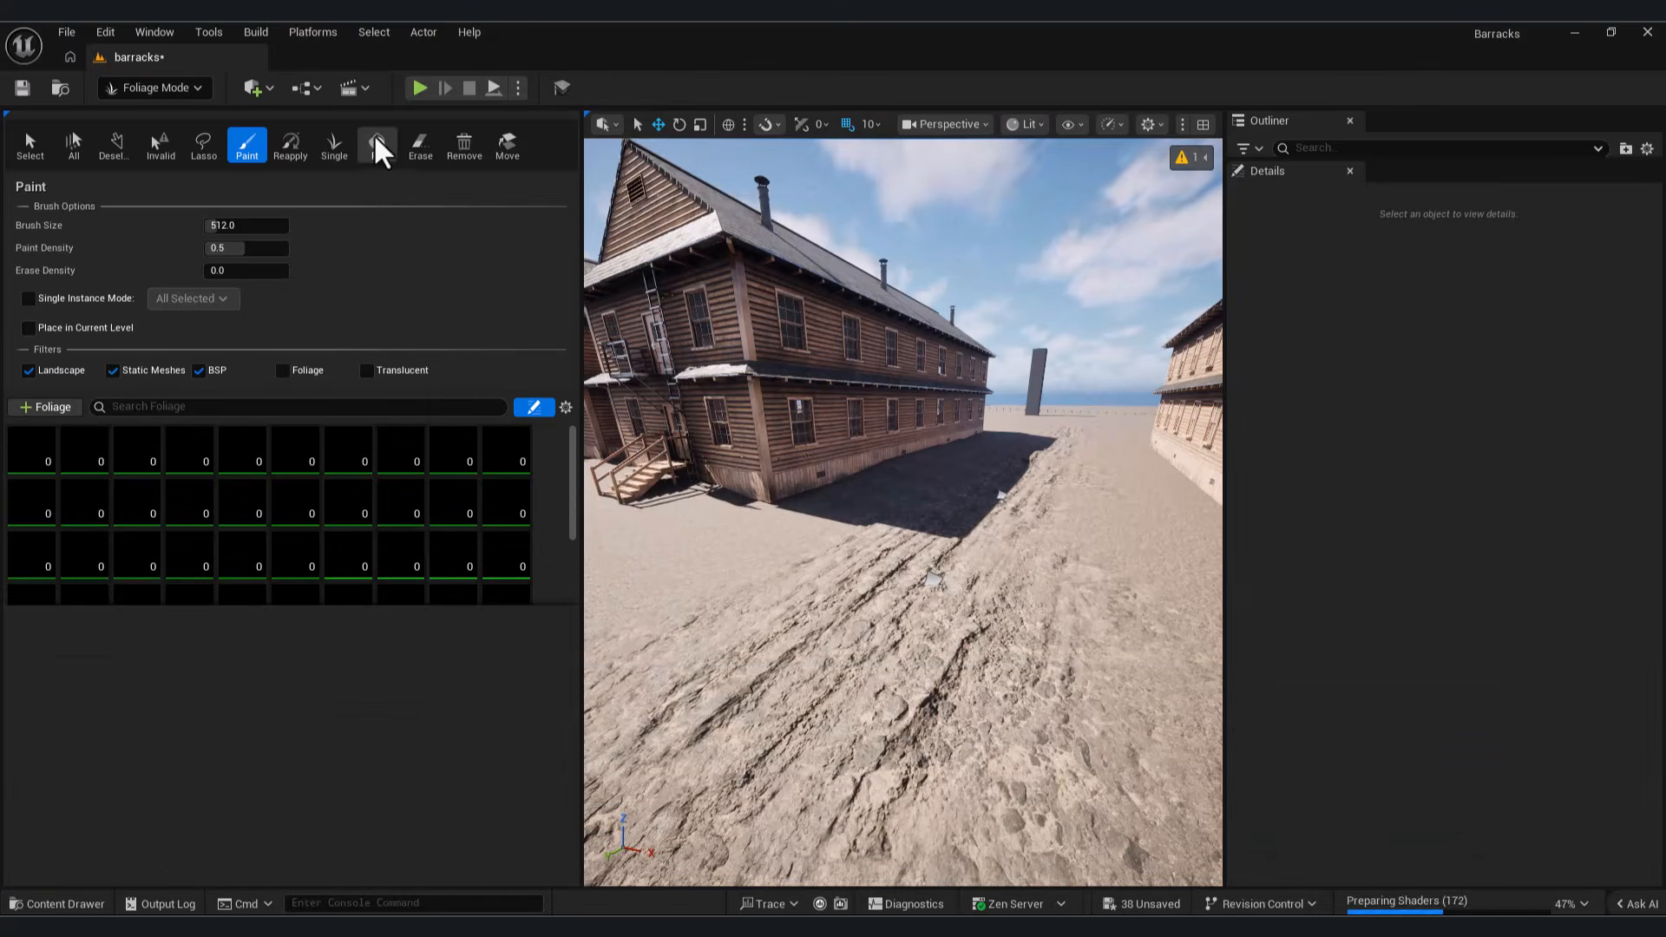
Step: Reduce the foliage brush size to about 27.4
scroll(520, 557, "down", 3)
scroll(486, 547, "up", 3)
left_click(31, 450)
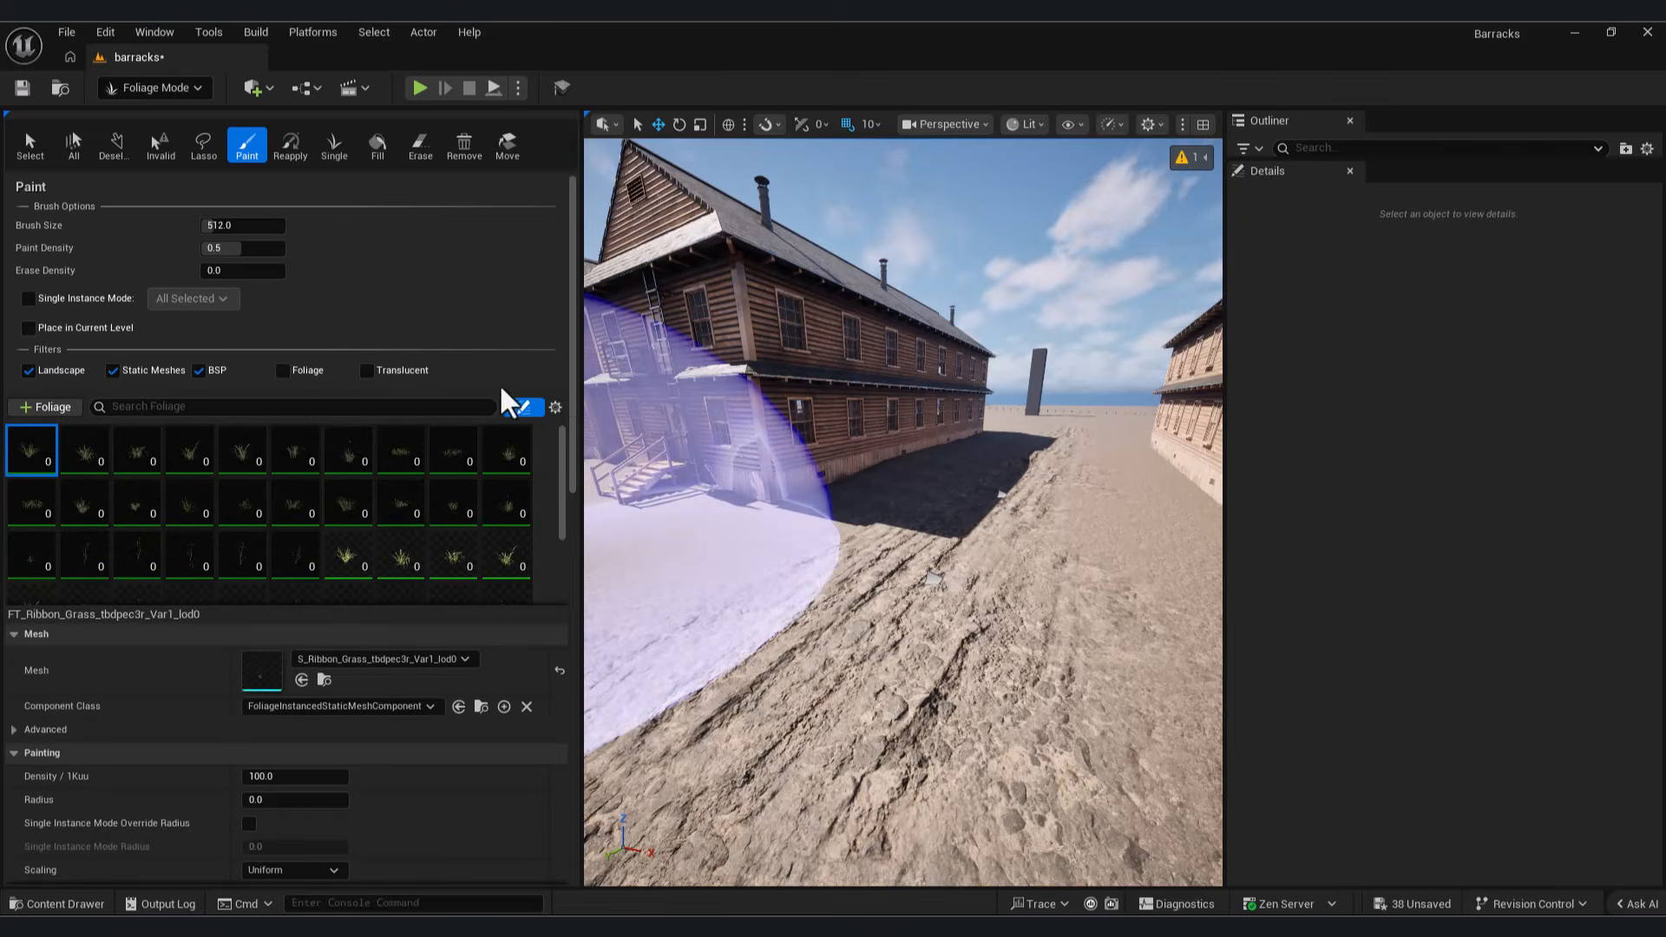
scroll(466, 383, "down", 2)
scroll(347, 304, "up", 2)
left_click_drag(217, 226, 163, 225)
Step: Paint a first test stroke beside the barracks and select the Wild Grass Var10 foliage type for editing
mouse_move(793, 532)
right_mouse_down()
mouse_move(768, 540)
mouse_move(792, 542)
right_mouse_up()
key("w")
scroll(356, 529, "down", 2)
left_click(344, 476)
scroll(451, 590, "down", 3)
left_click(80, 566, "shift")
scroll(351, 554, "up", 5)
left_click(30, 439)
left_click(401, 425, "shift")
left_click(388, 410)
Step: Paint small grass clumps along the base of the barracks wall, starting from its front corner
mouse_move(807, 538)
right_mouse_down()
mouse_move(785, 546)
mouse_move(807, 607)
right_mouse_up()
key("w")
left_click_drag(807, 647, 755, 625)
right_click_drag(848, 706, 781, 695)
mouse_move(812, 612)
right_mouse_down()
mouse_move(781, 608)
mouse_move(812, 611)
right_mouse_up()
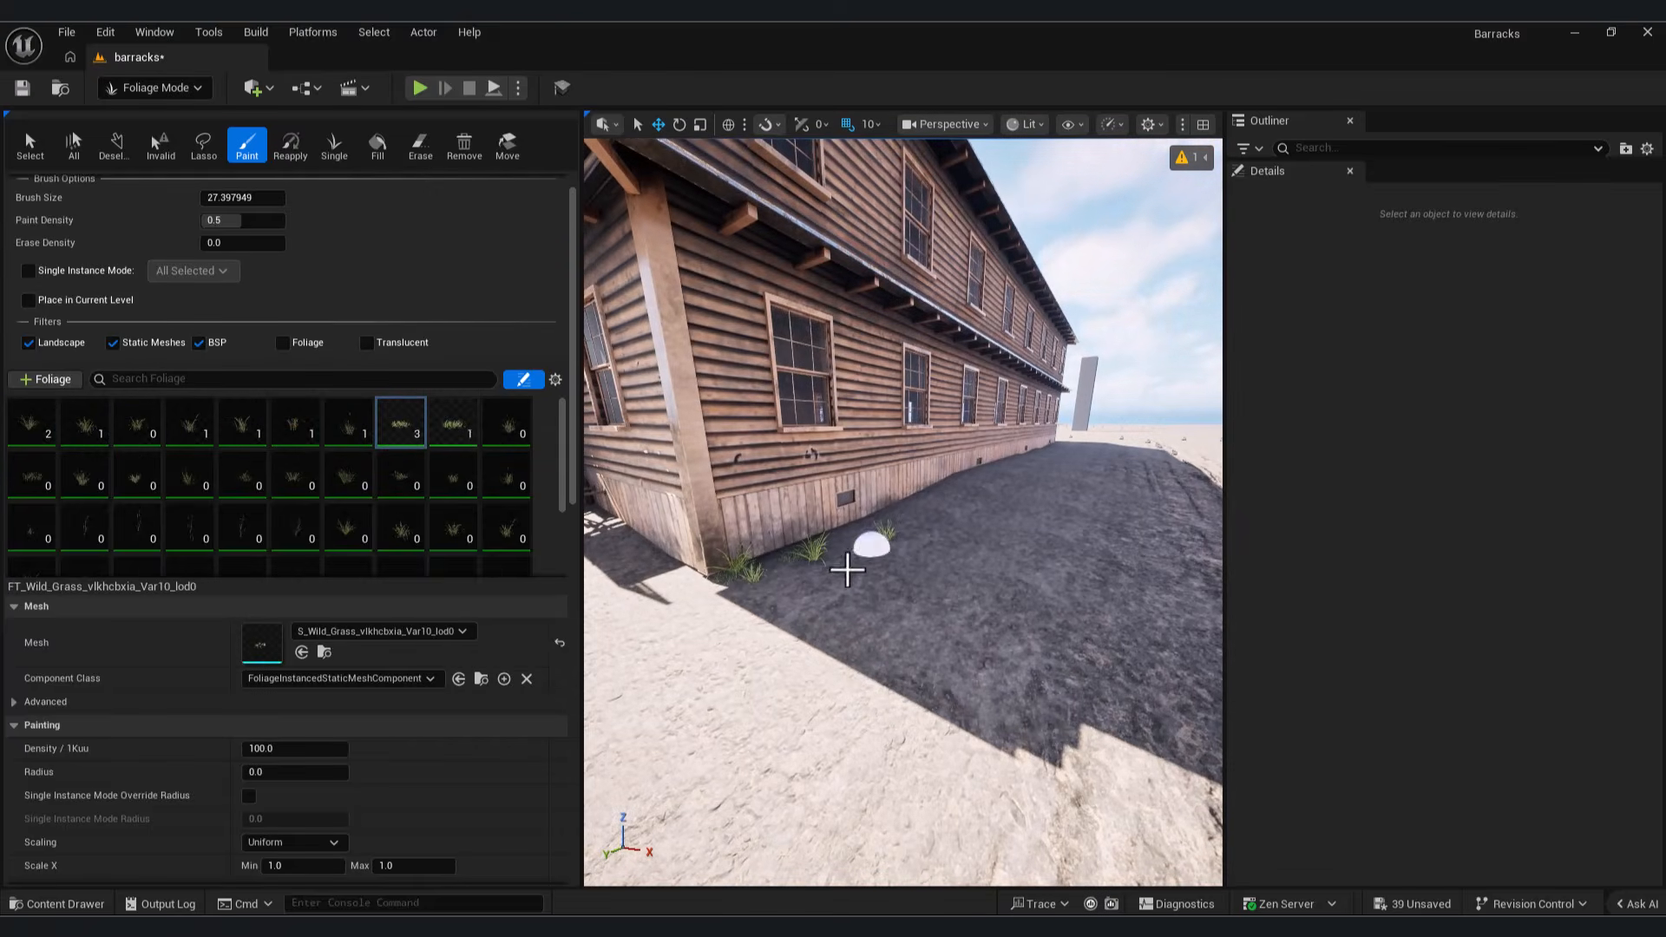
right_click_drag(854, 532, 923, 550)
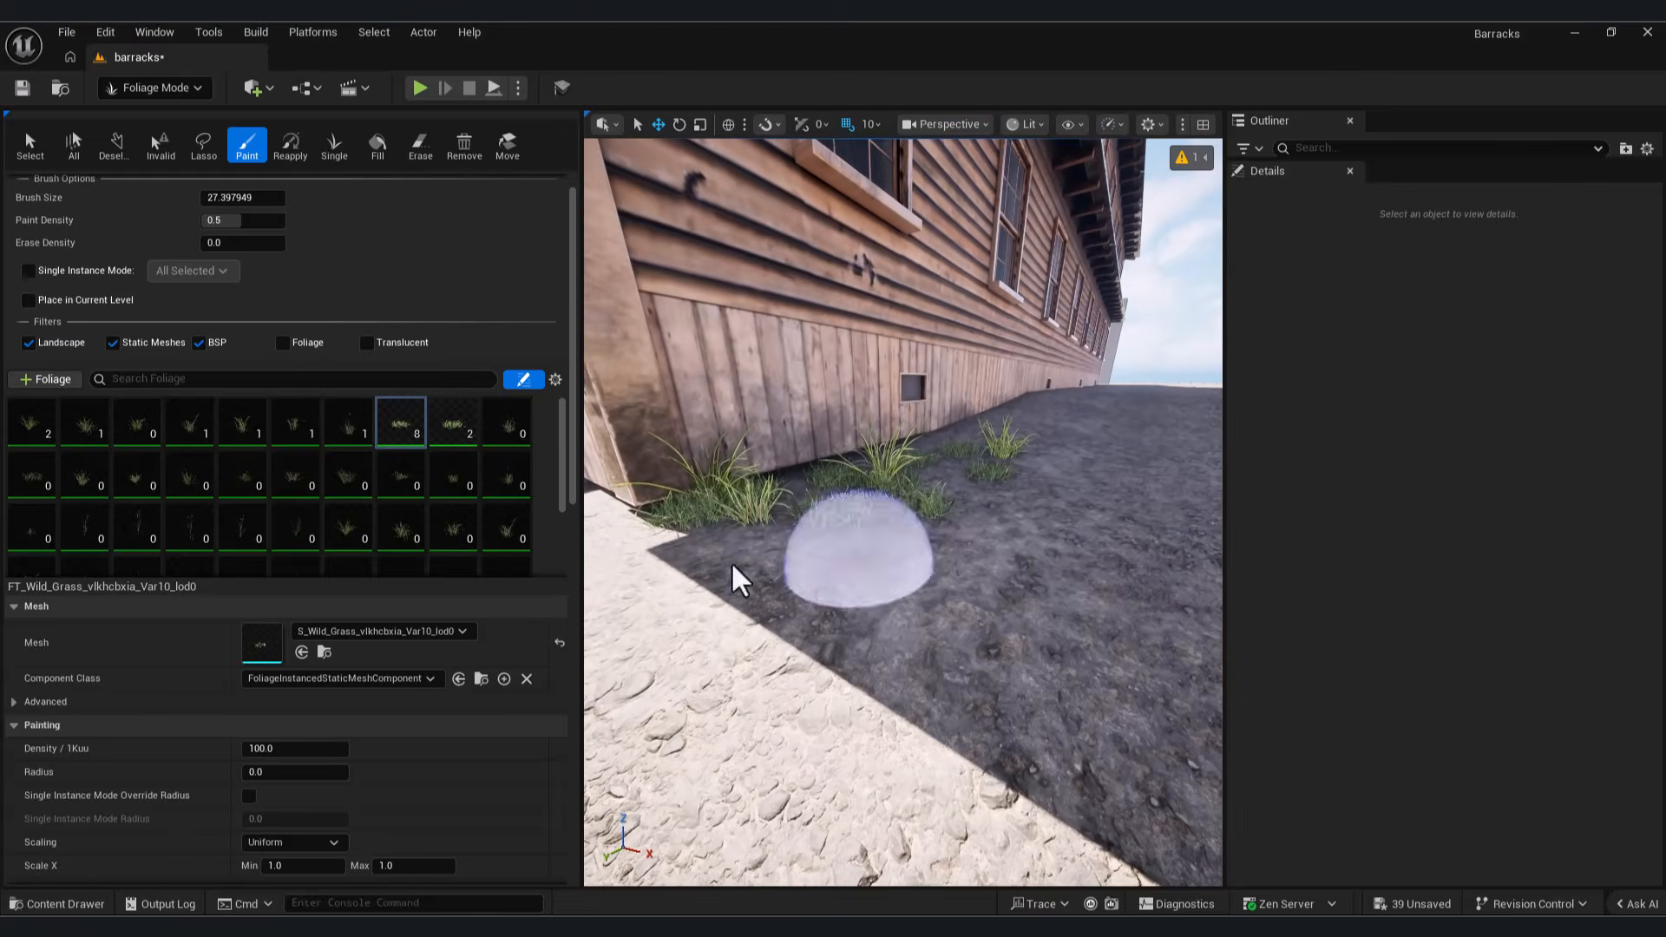
Step: Lower the foliage paint density to about 0.417
left_click_drag(568, 482, 613, 699)
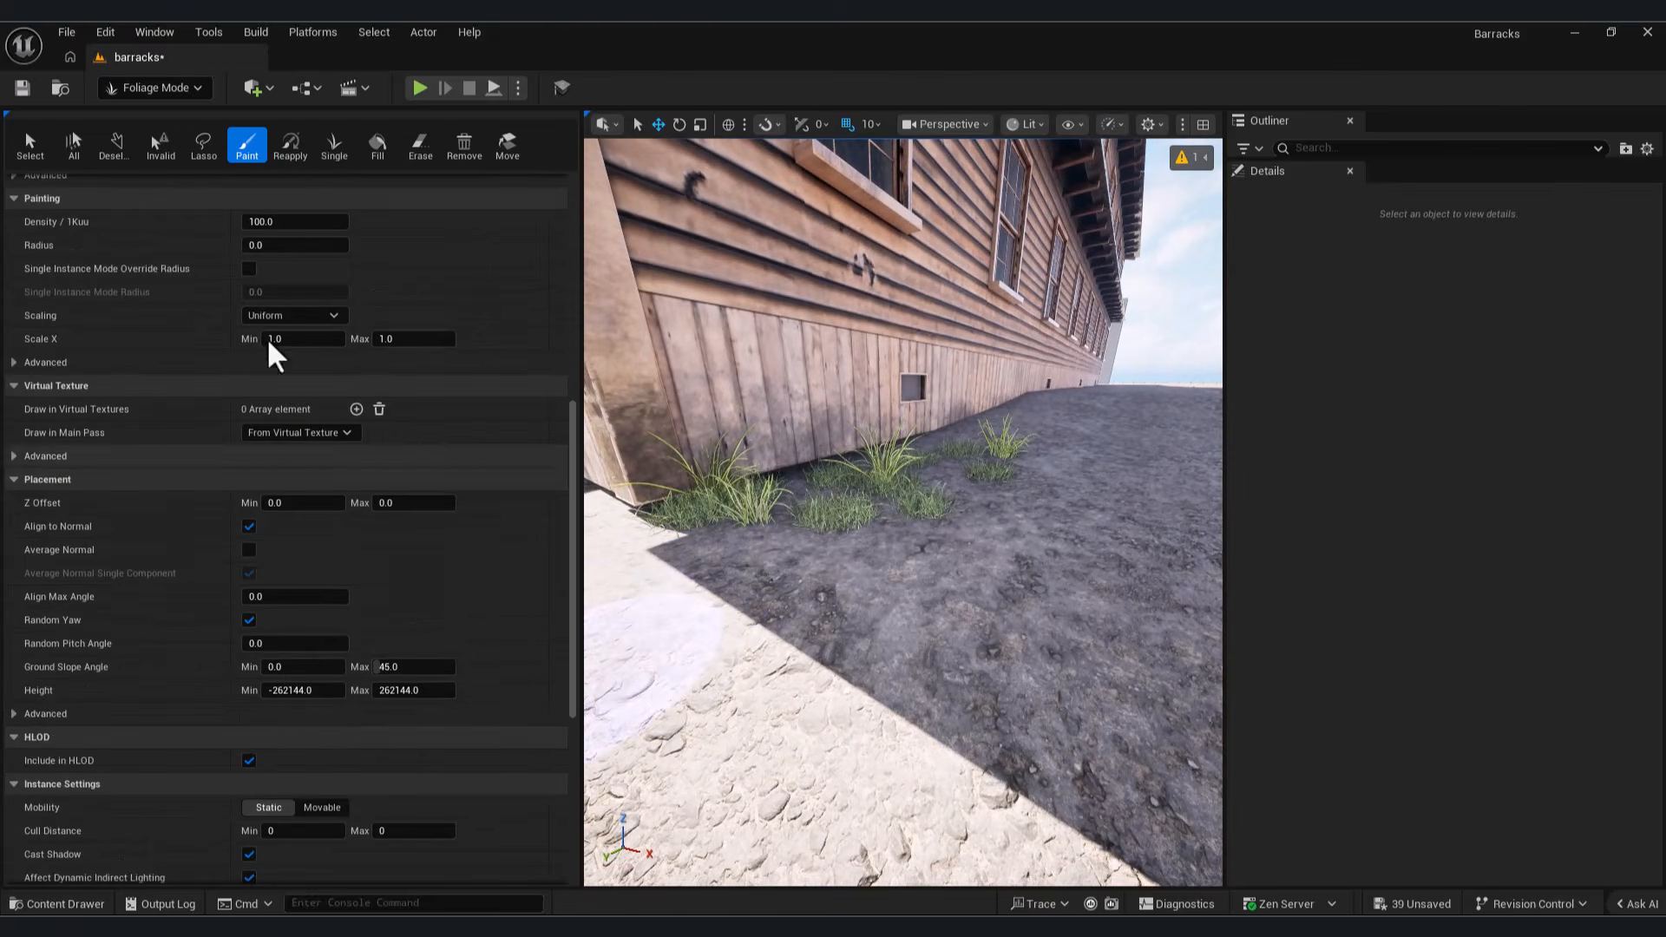
scroll(495, 423, "up", 6)
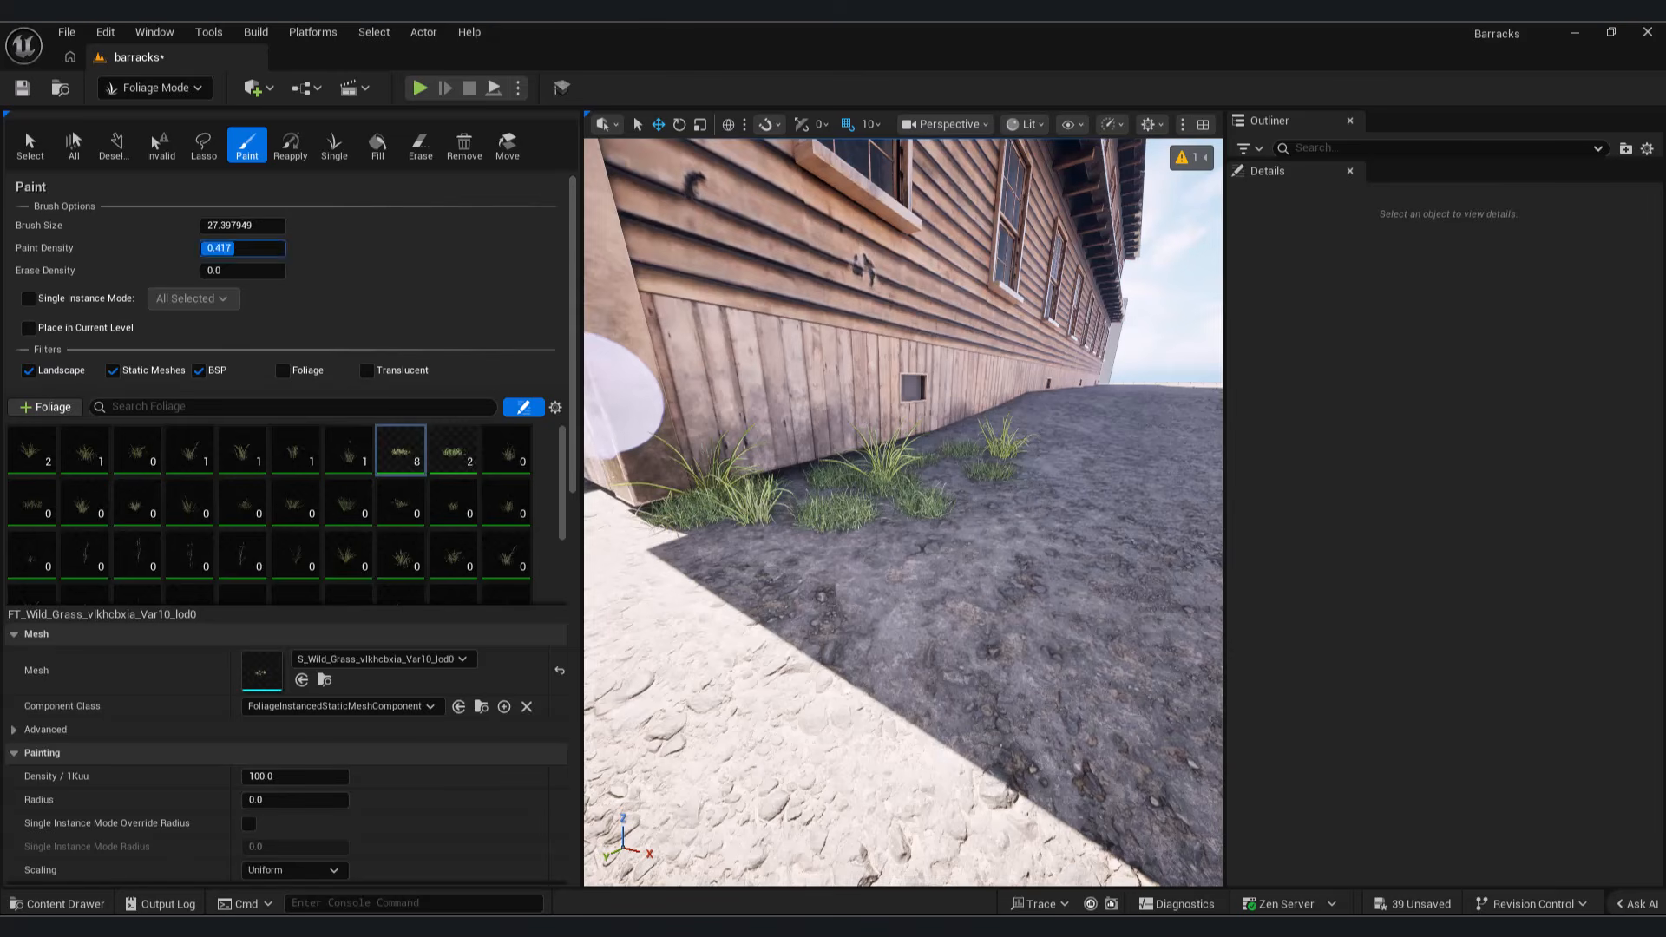
left_click_drag(573, 366, 599, 583)
Step: Set the maximum Scale X of the Wild Grass Var10 foliage type to 2
mouse_move(993, 613)
left_mouse_down()
mouse_move(855, 650)
mouse_move(1067, 425)
mouse_move(833, 599)
left_mouse_up()
scroll(409, 632, "down", 2)
scroll(417, 504, "up", 5)
left_click(420, 471)
type("2")
key("Return")
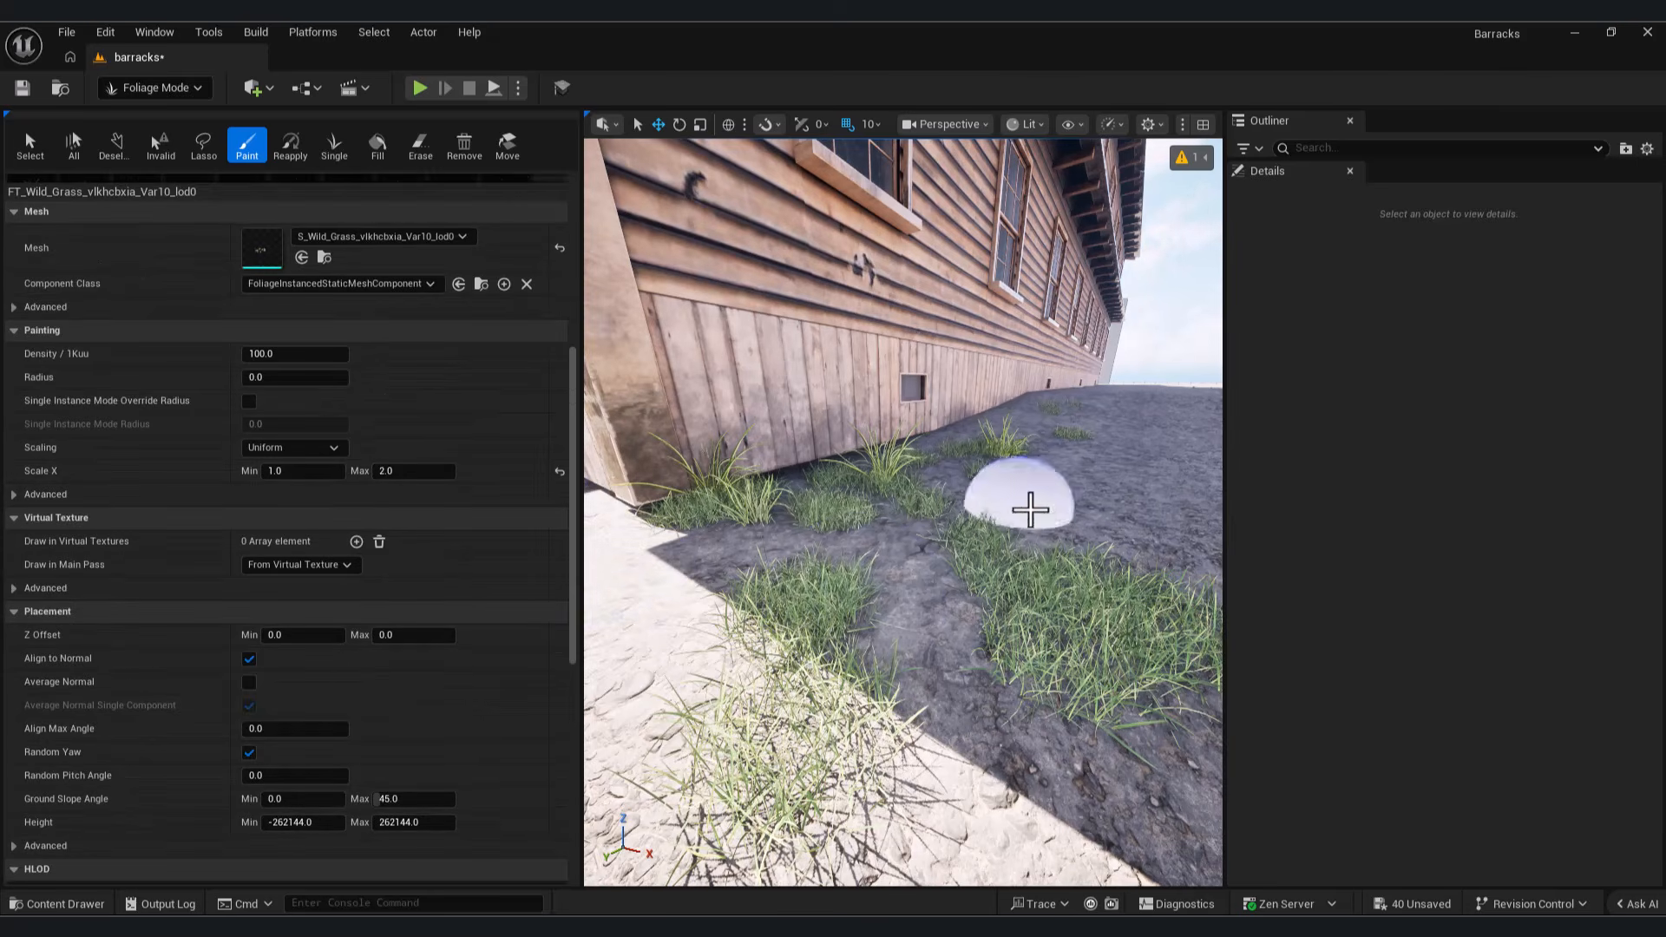
Step: Paint scattered grass patches on the shaded ground beside the barracks' long side wall
right_click_drag(1030, 510, 1030, 599)
scroll(1030, 598, "down", 10)
scroll(892, 661, "up", 8)
right_click_drag(892, 661, 866, 534)
left_click_drag(863, 522, 903, 506)
scroll(827, 562, "up", 4)
scroll(827, 563, "down", 2)
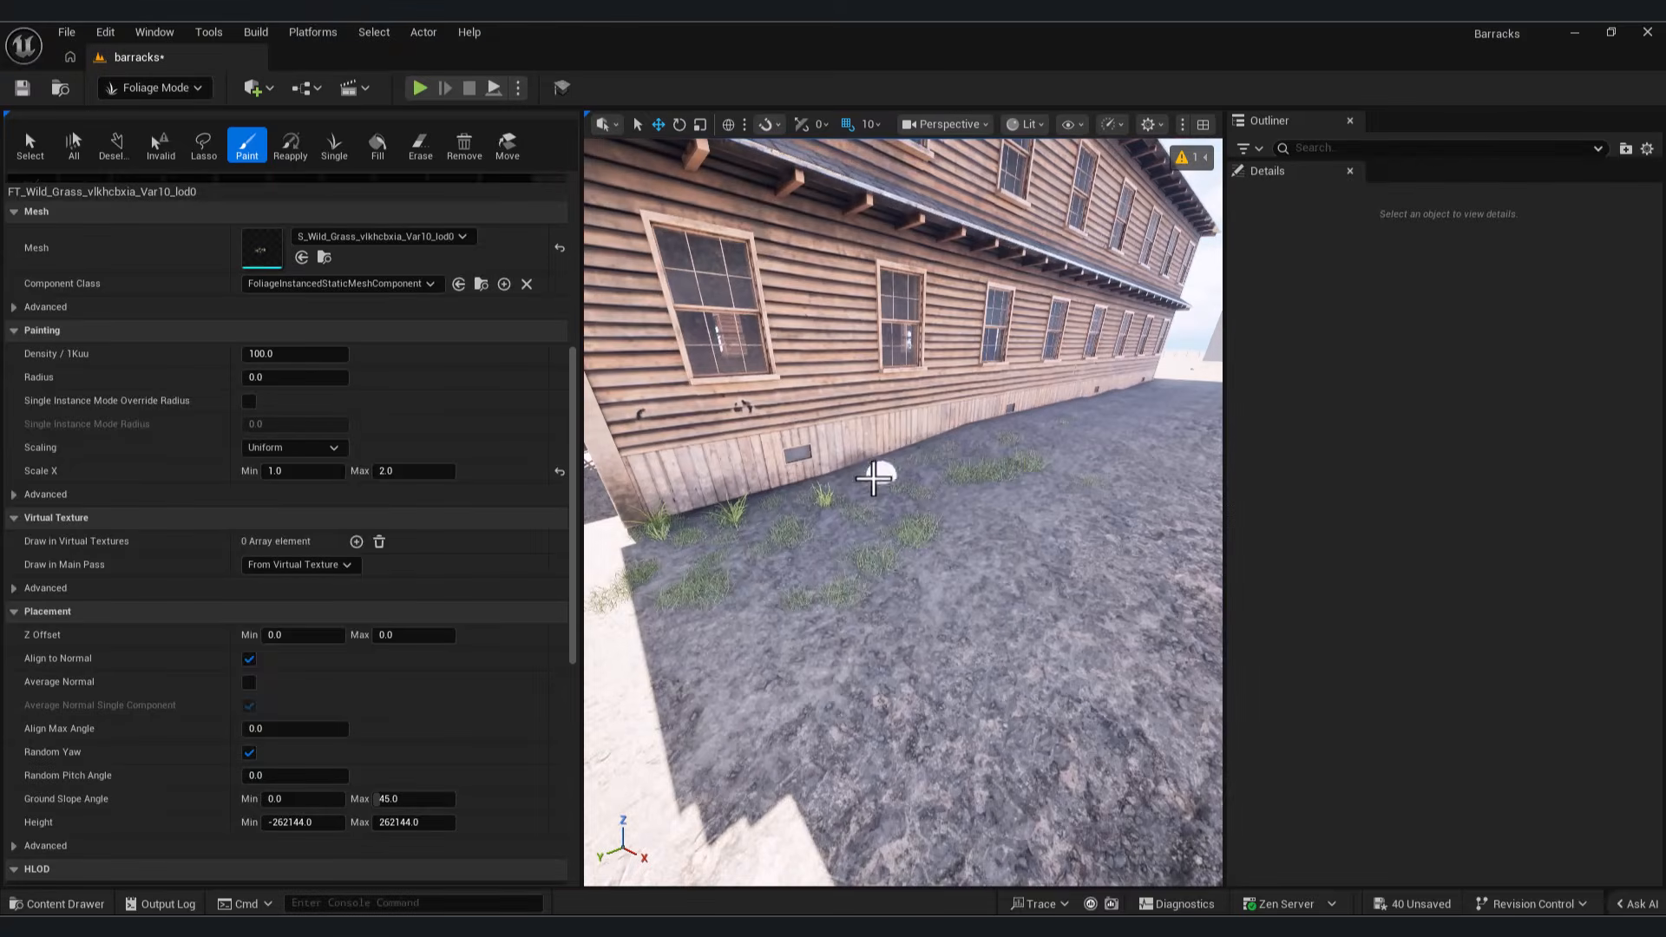
Step: Paint more grass patches along the other barracks walls and around the entrance stairs
mouse_move(1095, 507)
right_mouse_down()
mouse_move(998, 503)
mouse_move(915, 469)
mouse_move(838, 495)
right_mouse_up()
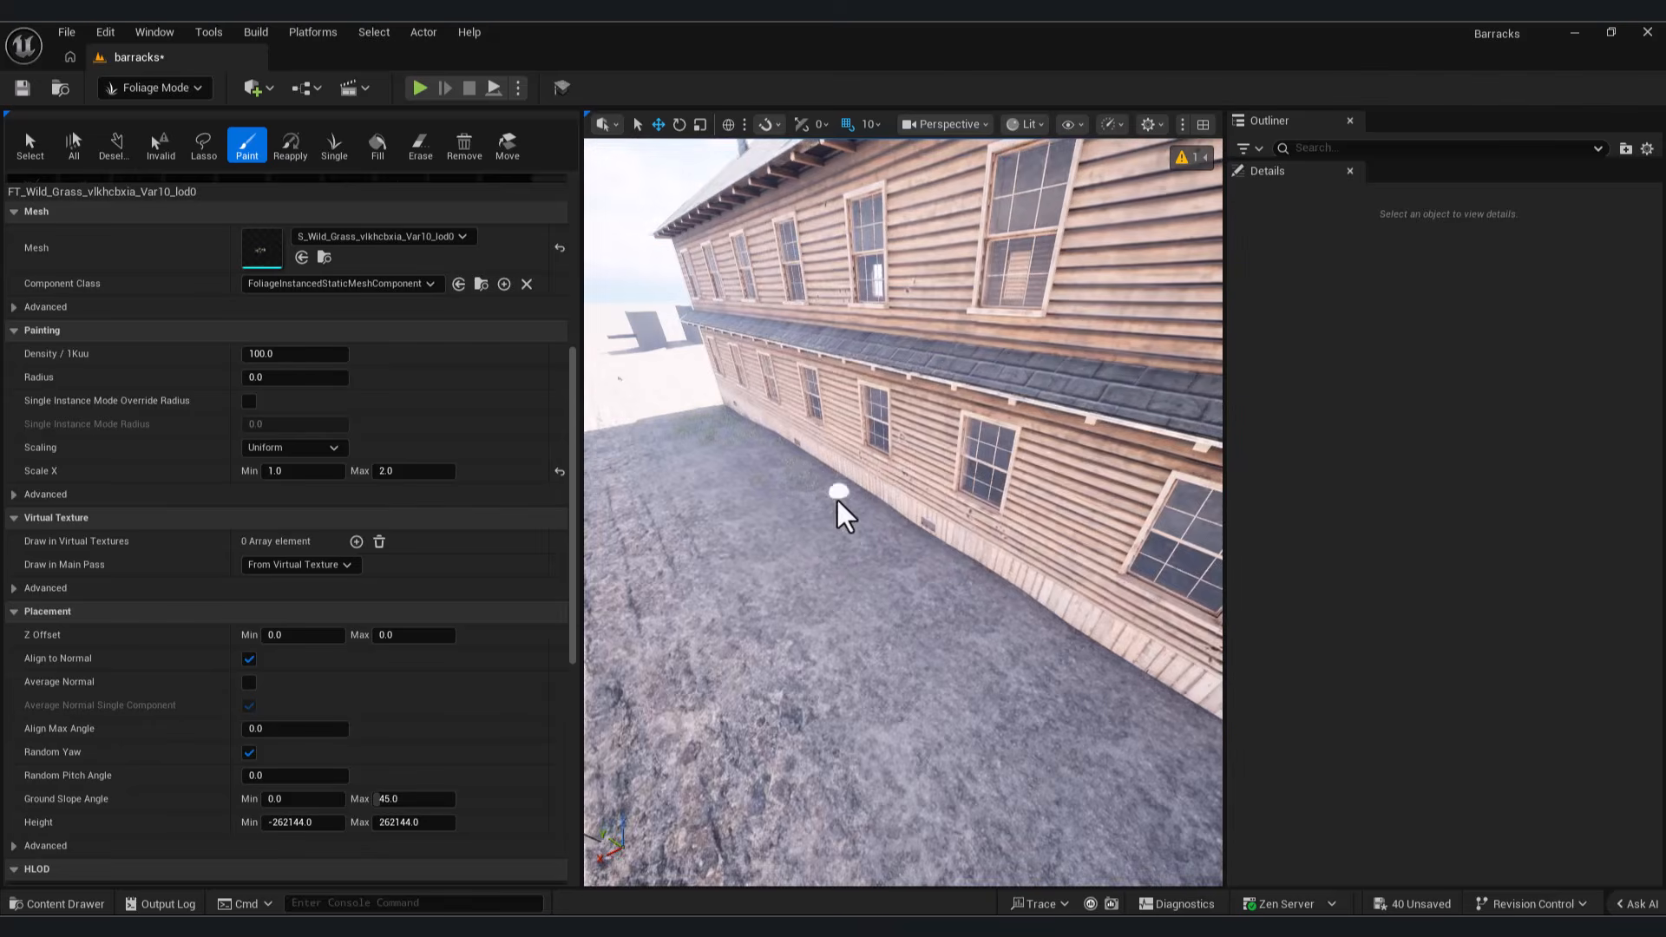
scroll(746, 500, "up", 4)
mouse_move(792, 577)
left_mouse_down()
mouse_move(752, 643)
mouse_move(664, 553)
left_mouse_up()
mouse_move(662, 445)
right_mouse_down()
mouse_move(854, 486)
mouse_move(876, 521)
right_mouse_up()
left_click_drag(889, 642, 1101, 451)
right_click_drag(1190, 468, 815, 503)
right_click_drag(808, 439, 846, 443)
right_click_drag(859, 548, 745, 471)
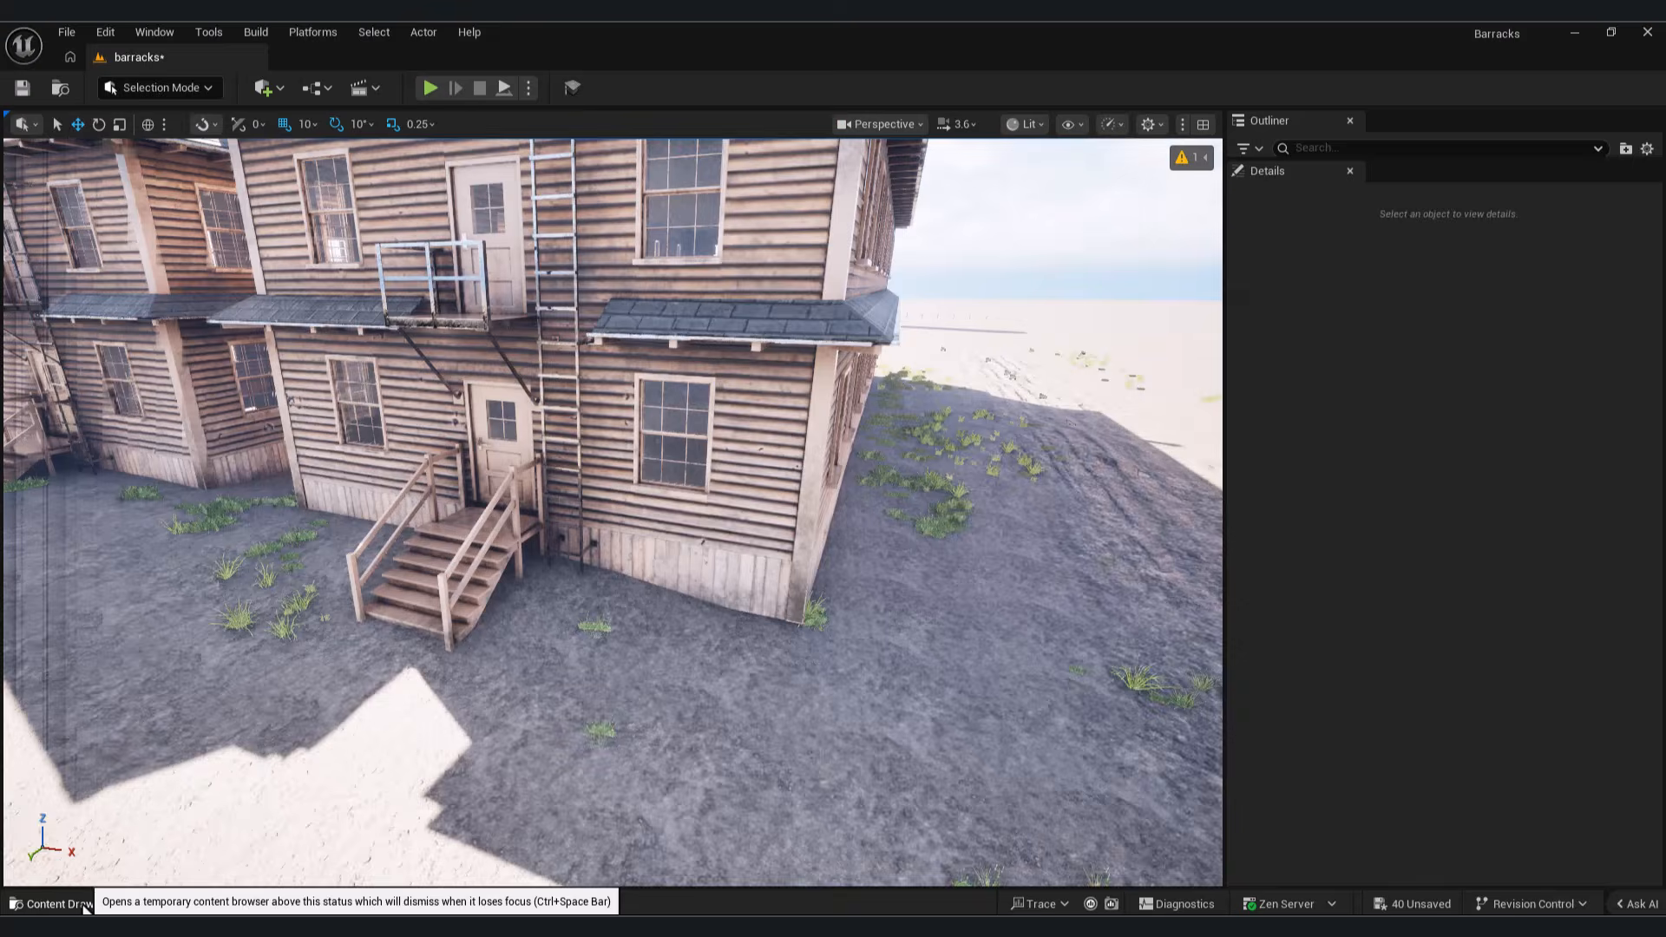
Step: Open the main 4K material instance in the Ribbon_Grass_tbdpec3r folder and expand its Albedo parameters
left_click(37, 904)
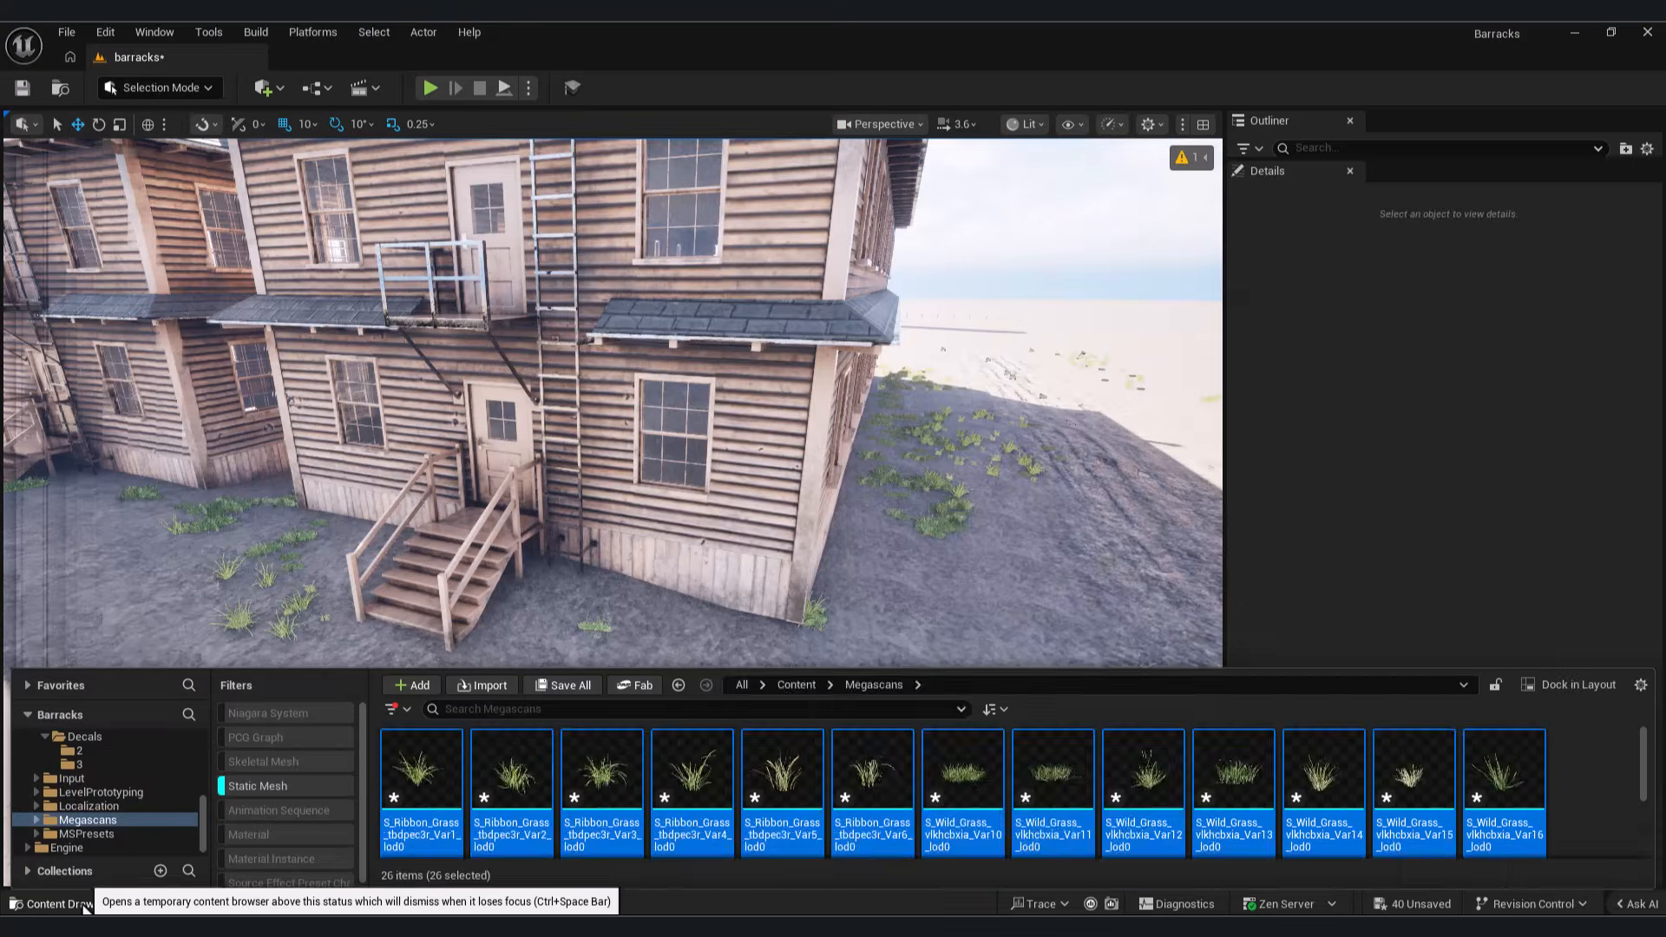
double_click(412, 770)
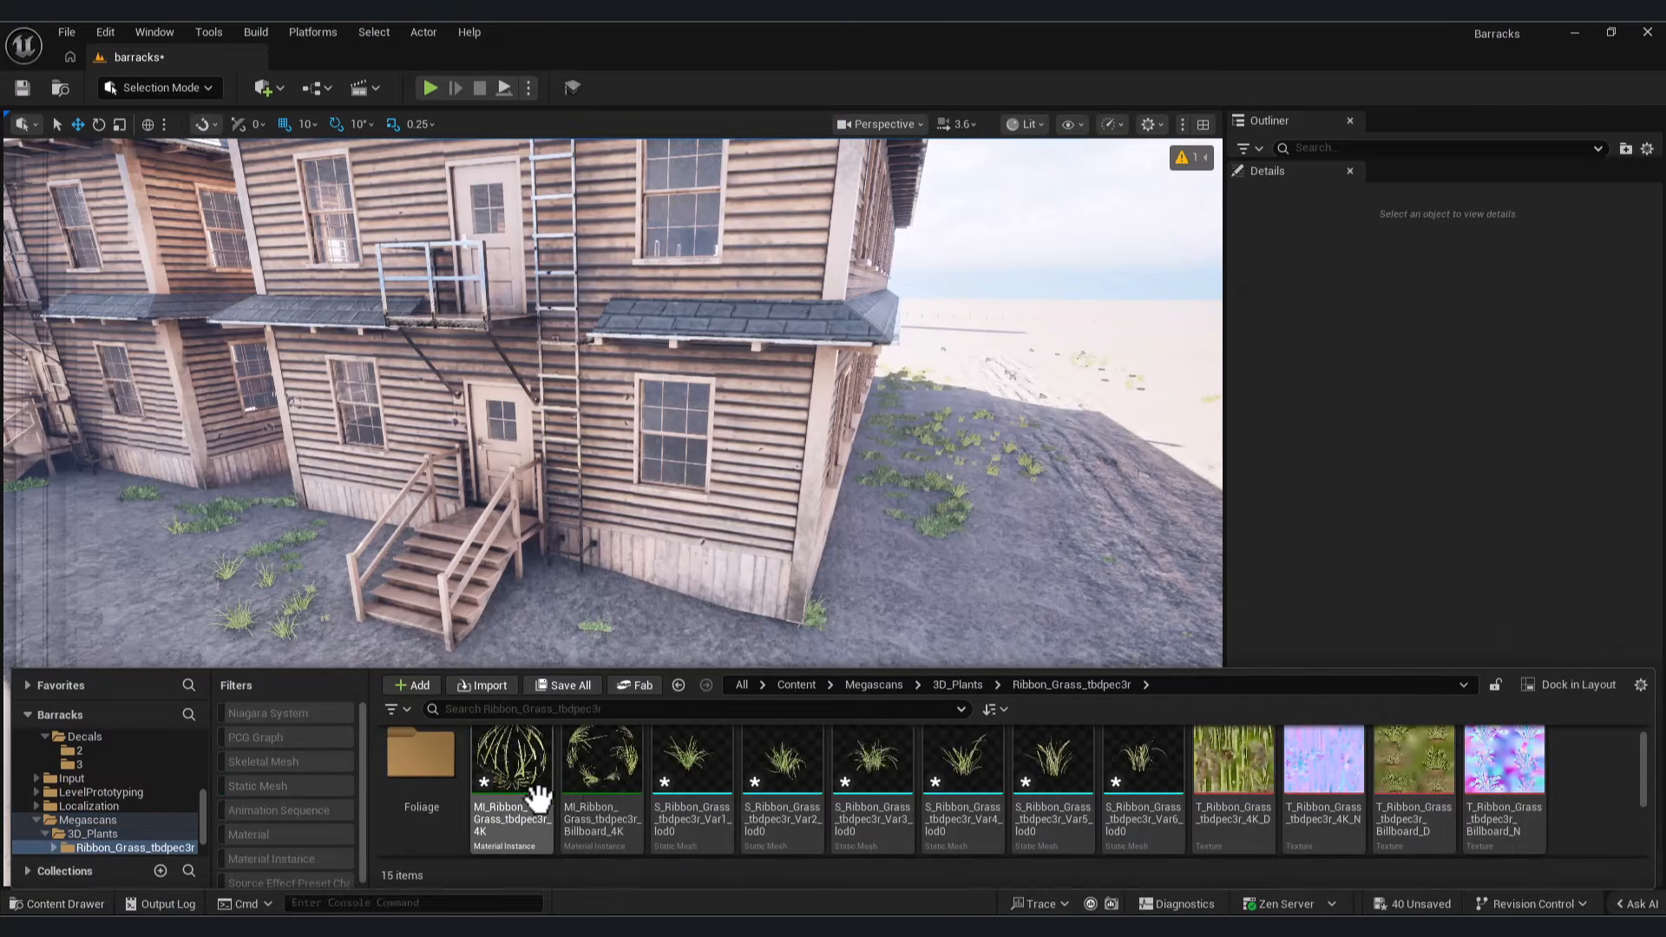
double_click(522, 763)
left_click(858, 227)
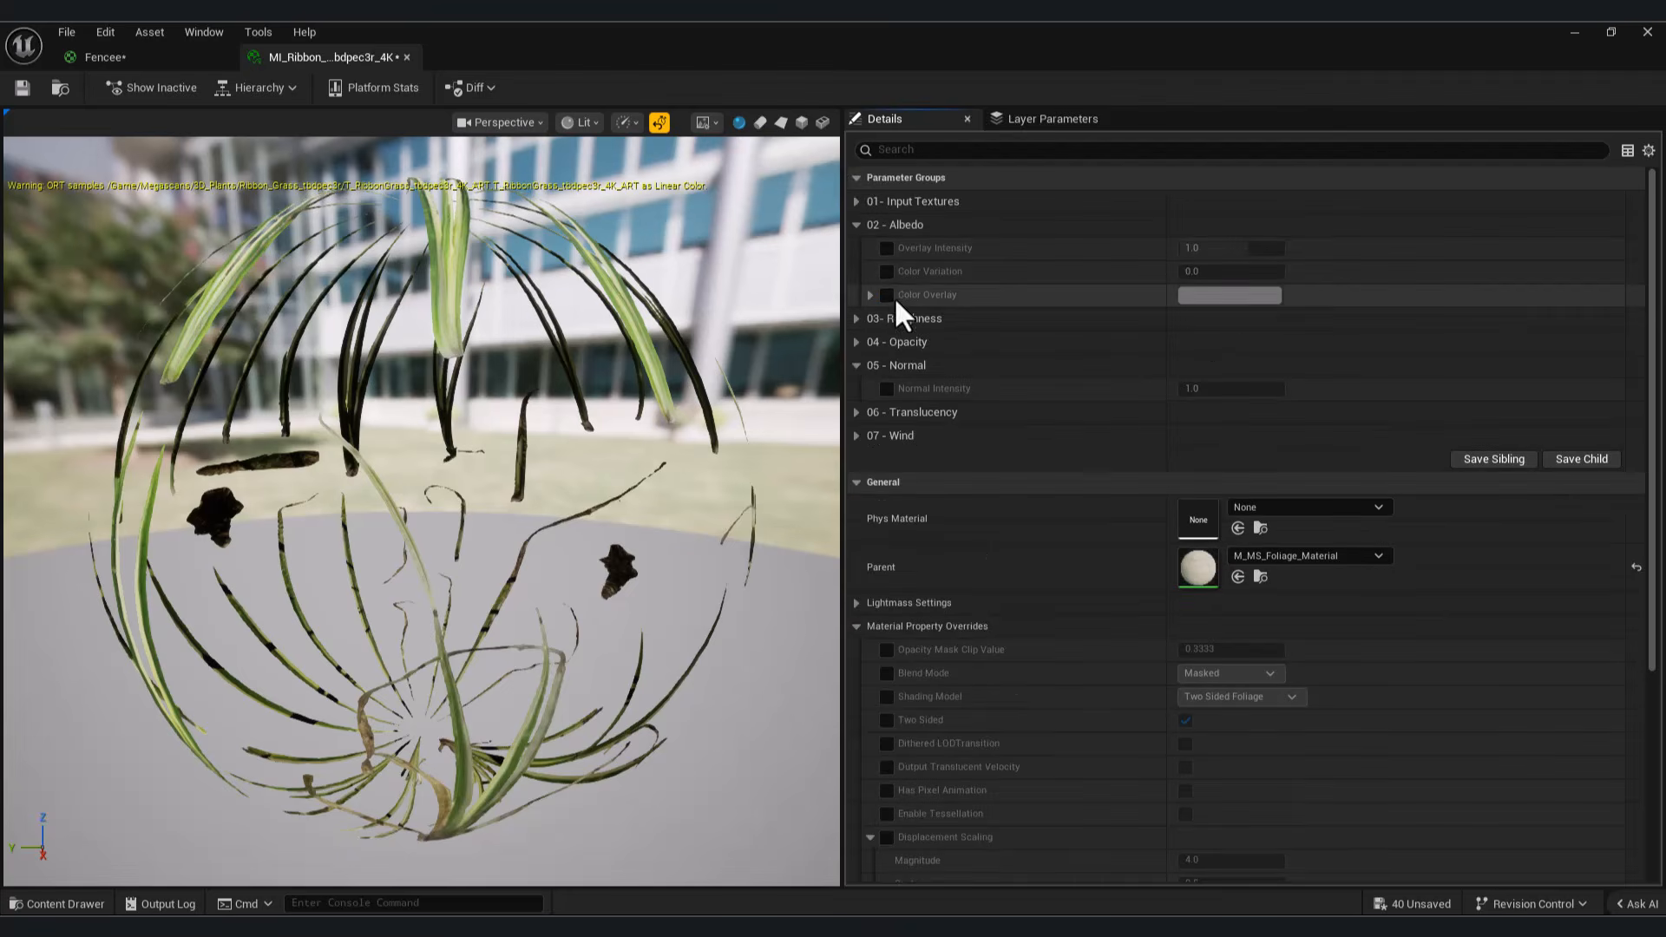
Step: Try a beige Color Overlay on the ribbon grass material
left_click(1229, 296)
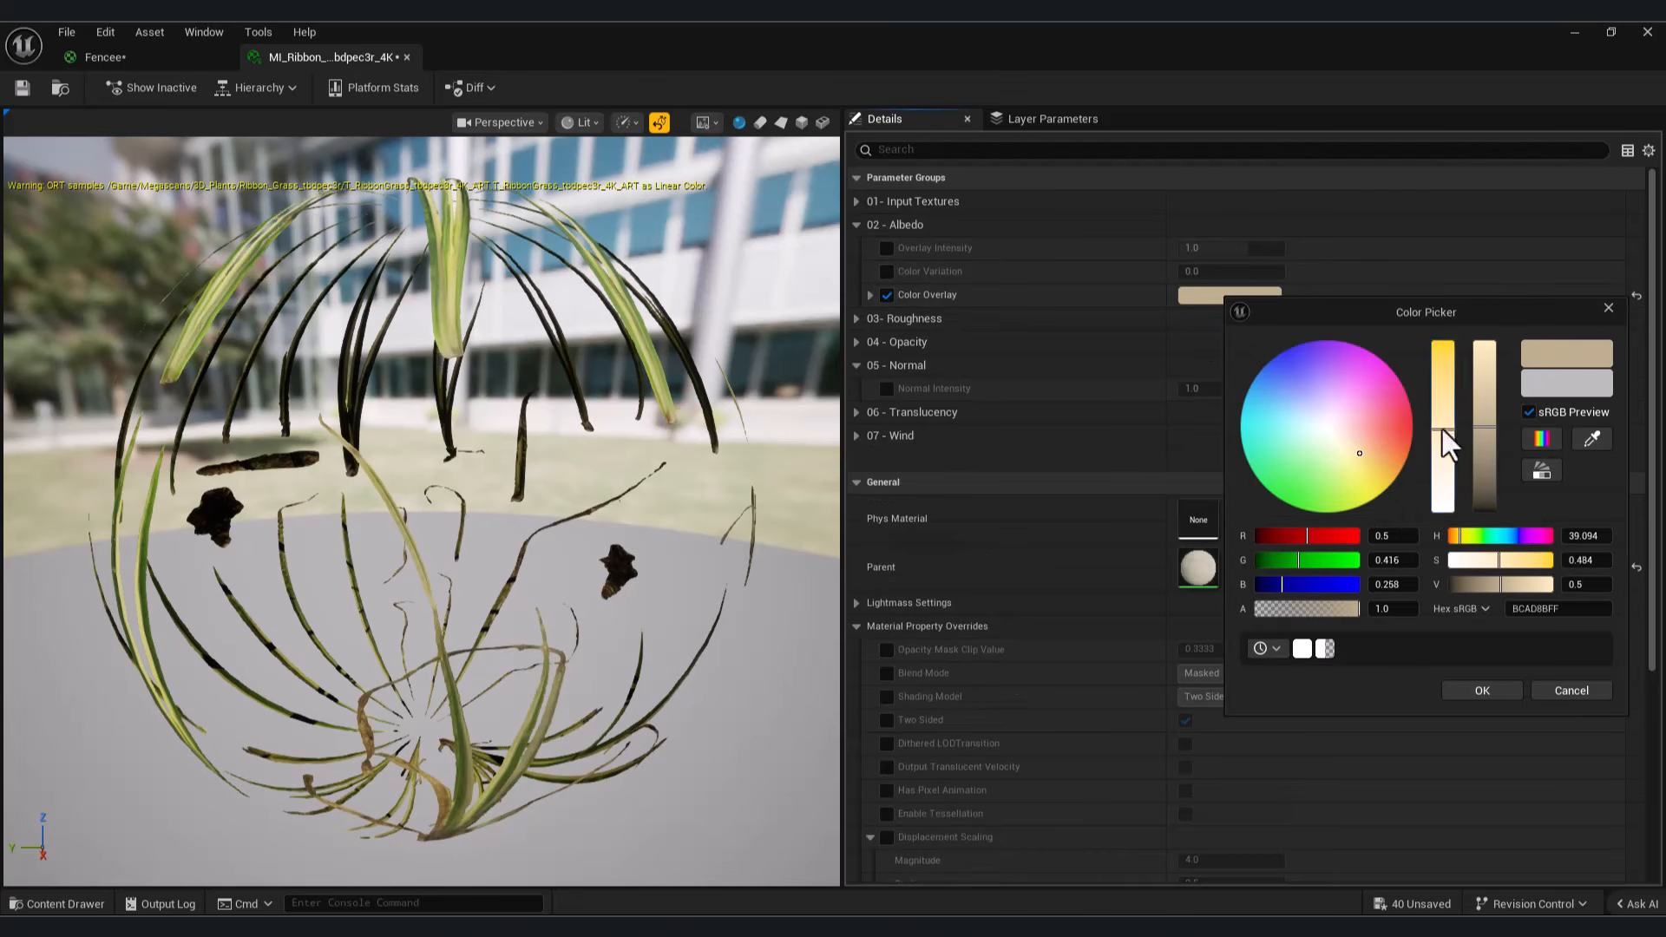
left_click_drag(1440, 430, 1445, 356)
left_click_drag(1535, 561, 1478, 558)
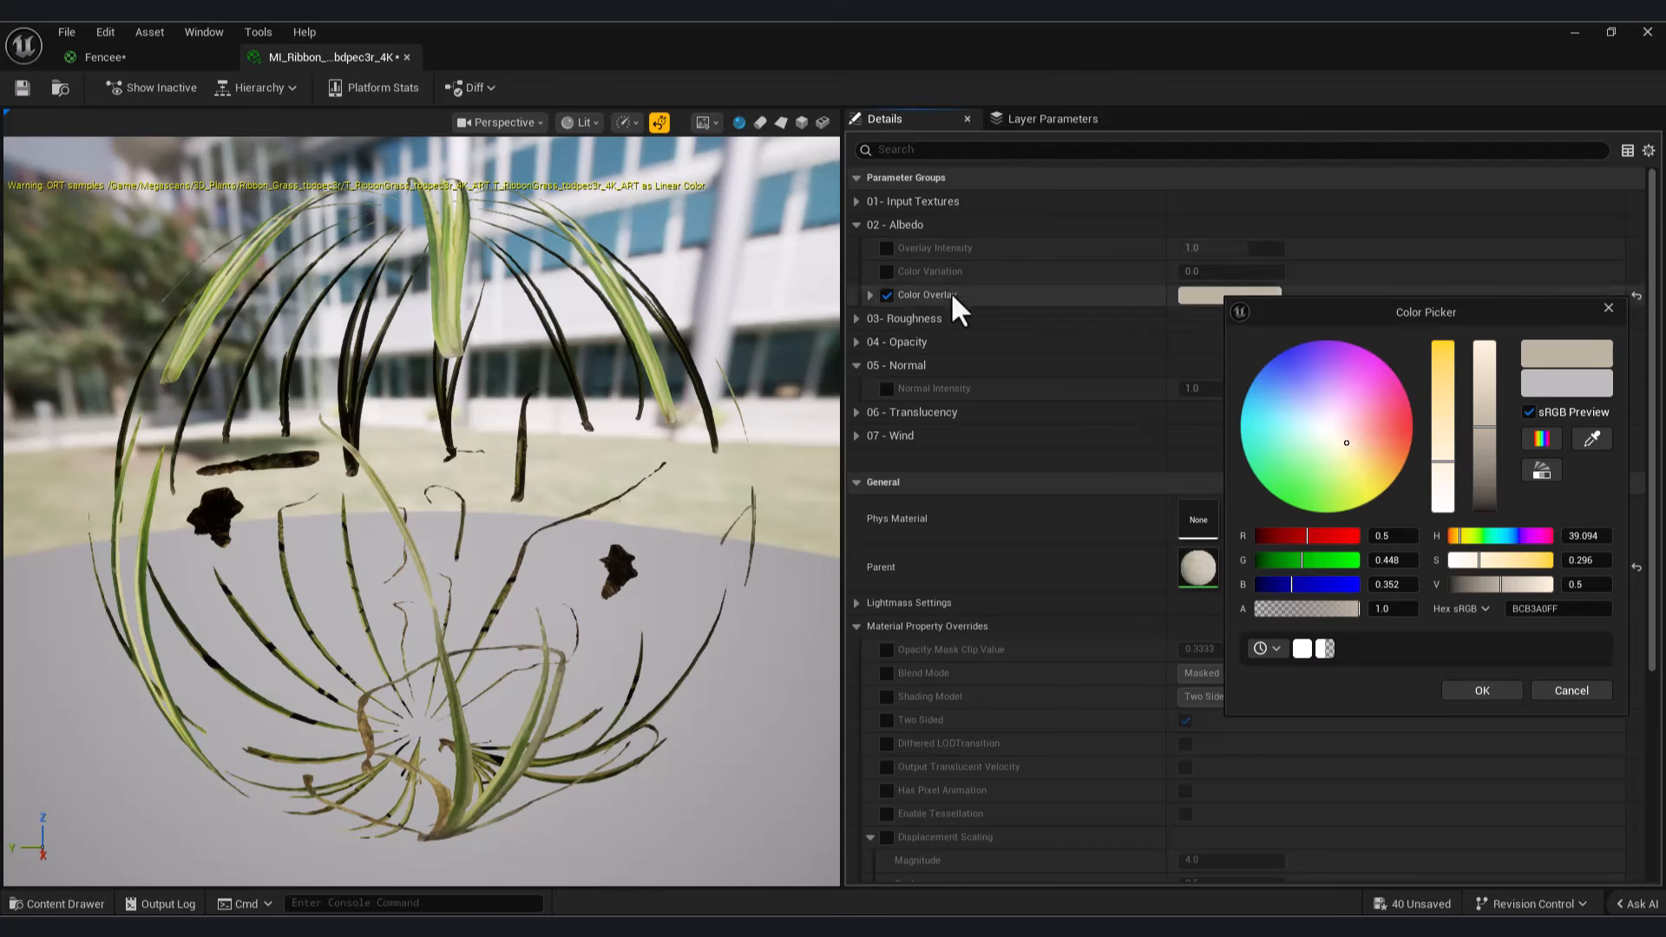
left_click(1481, 690)
Step: Set the ribbon grass material's Color Variation to about -0.133, turn off Color Overlay and save the material
left_click(887, 272)
mouse_move(1215, 272)
left_mouse_down()
mouse_move(1259, 272)
mouse_move(1215, 272)
left_mouse_up()
left_click(887, 295)
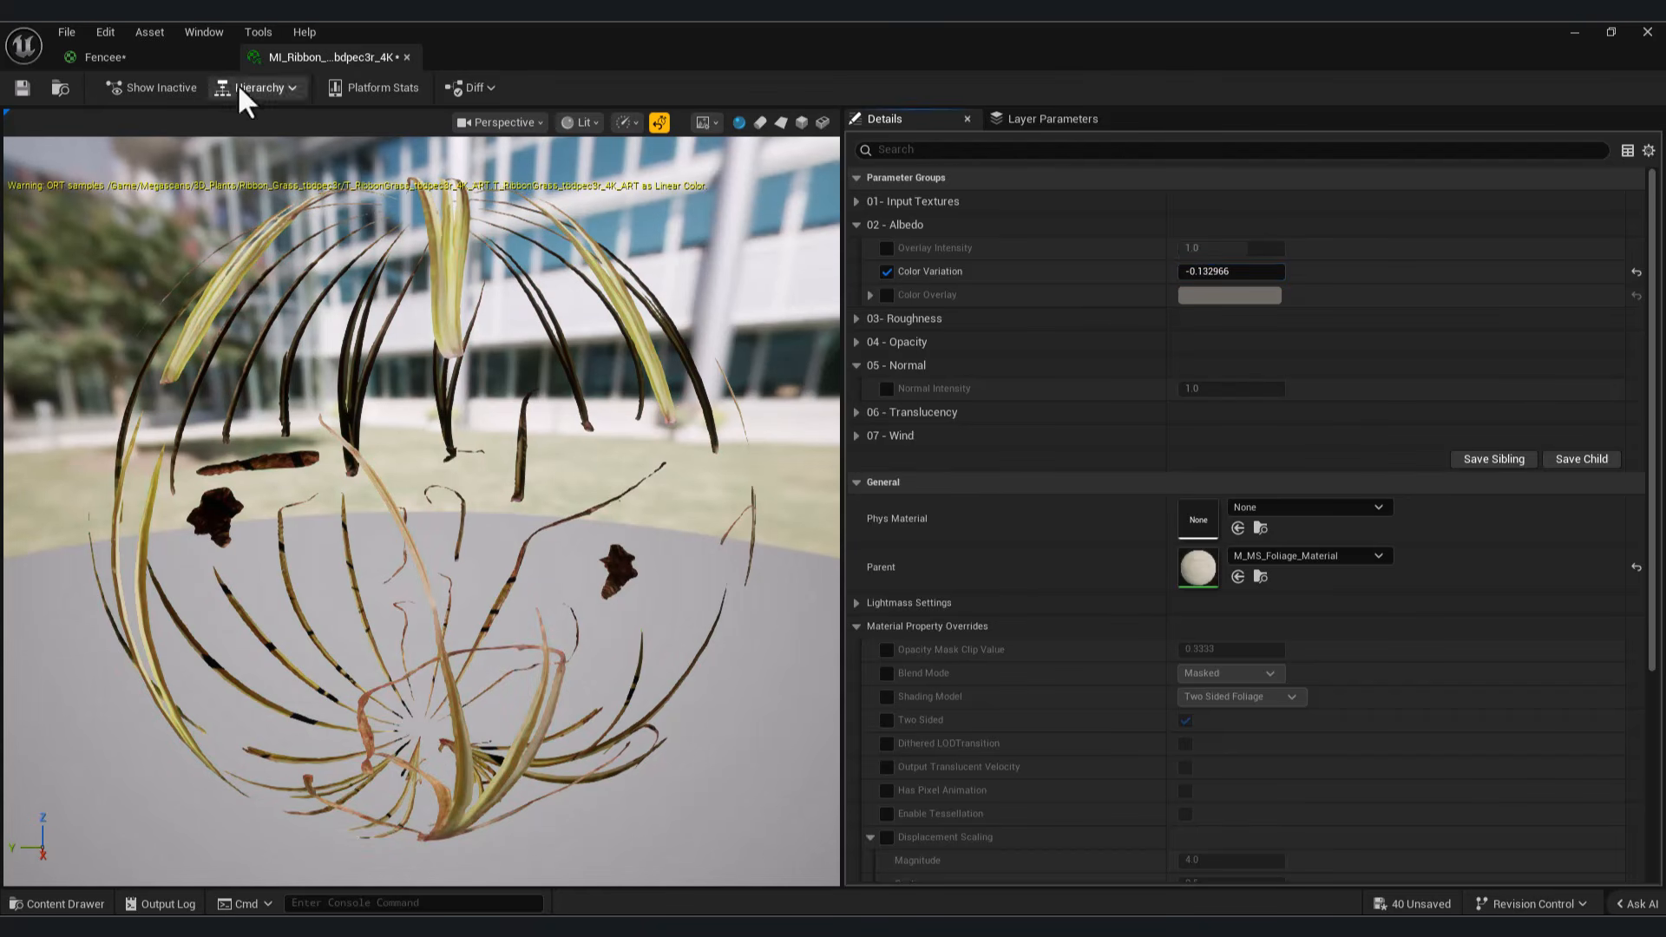
left_click(1574, 33)
right_click_drag(781, 486, 746, 434)
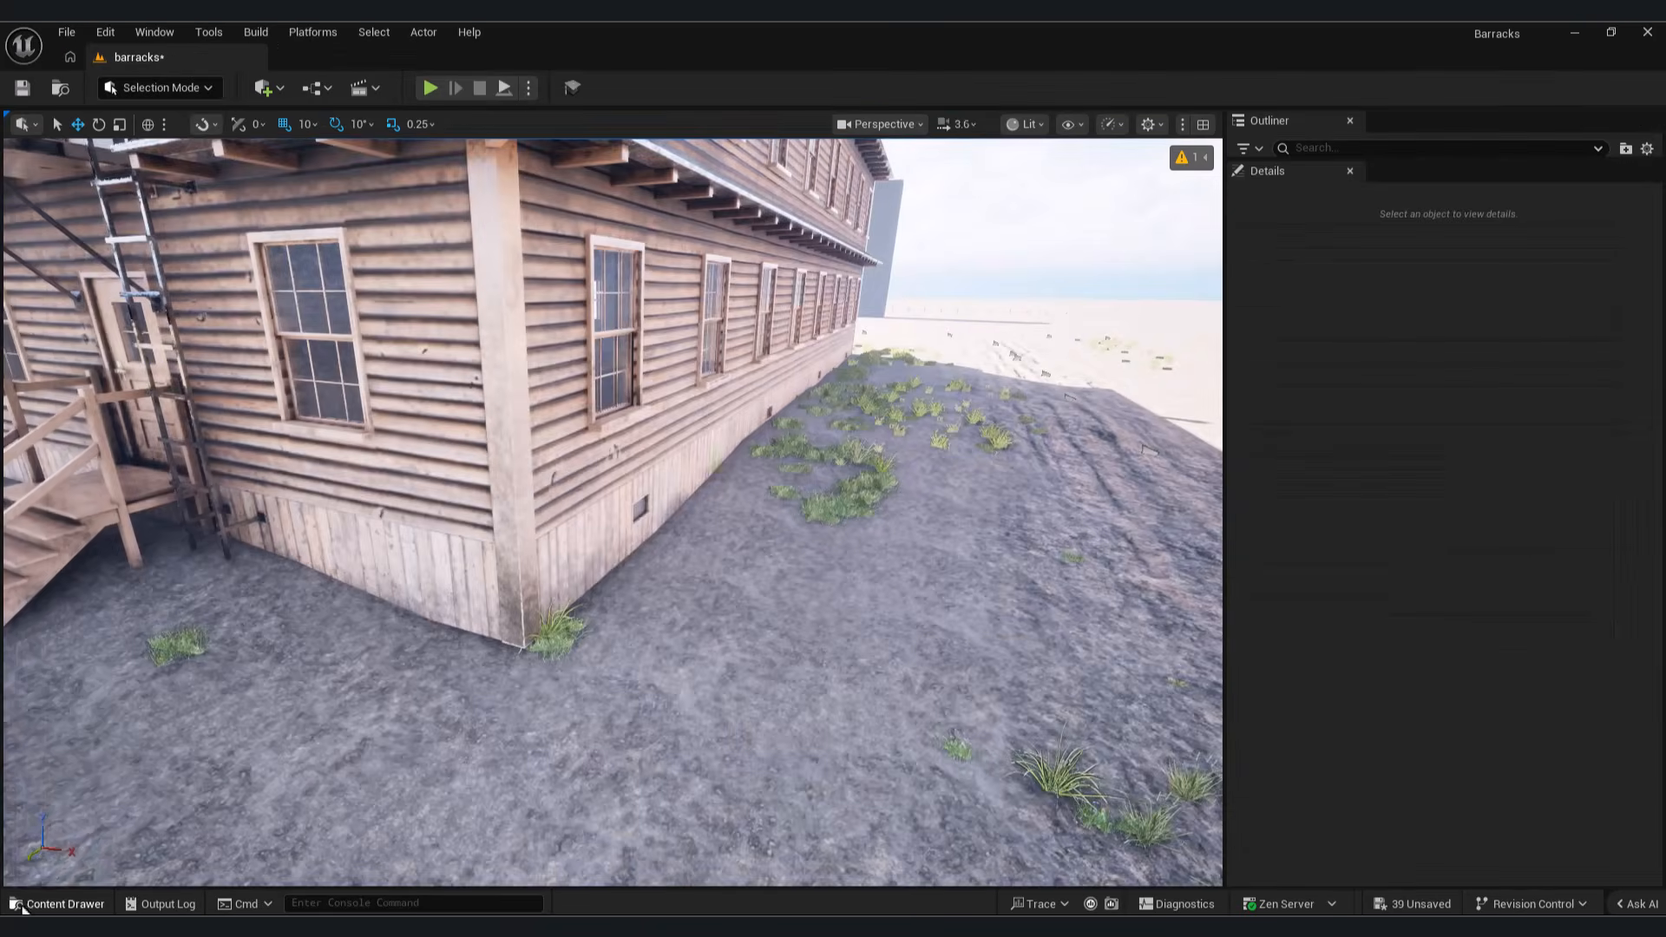
Step: Set Color Variation to about -0.162 in the ribbon grass Billboard 4K material instance and save it
left_click(17, 906)
left_click(608, 757)
double_click(607, 757)
left_click(872, 228)
mouse_move(1182, 272)
left_mouse_down()
mouse_move(1215, 271)
mouse_move(1197, 272)
left_mouse_up()
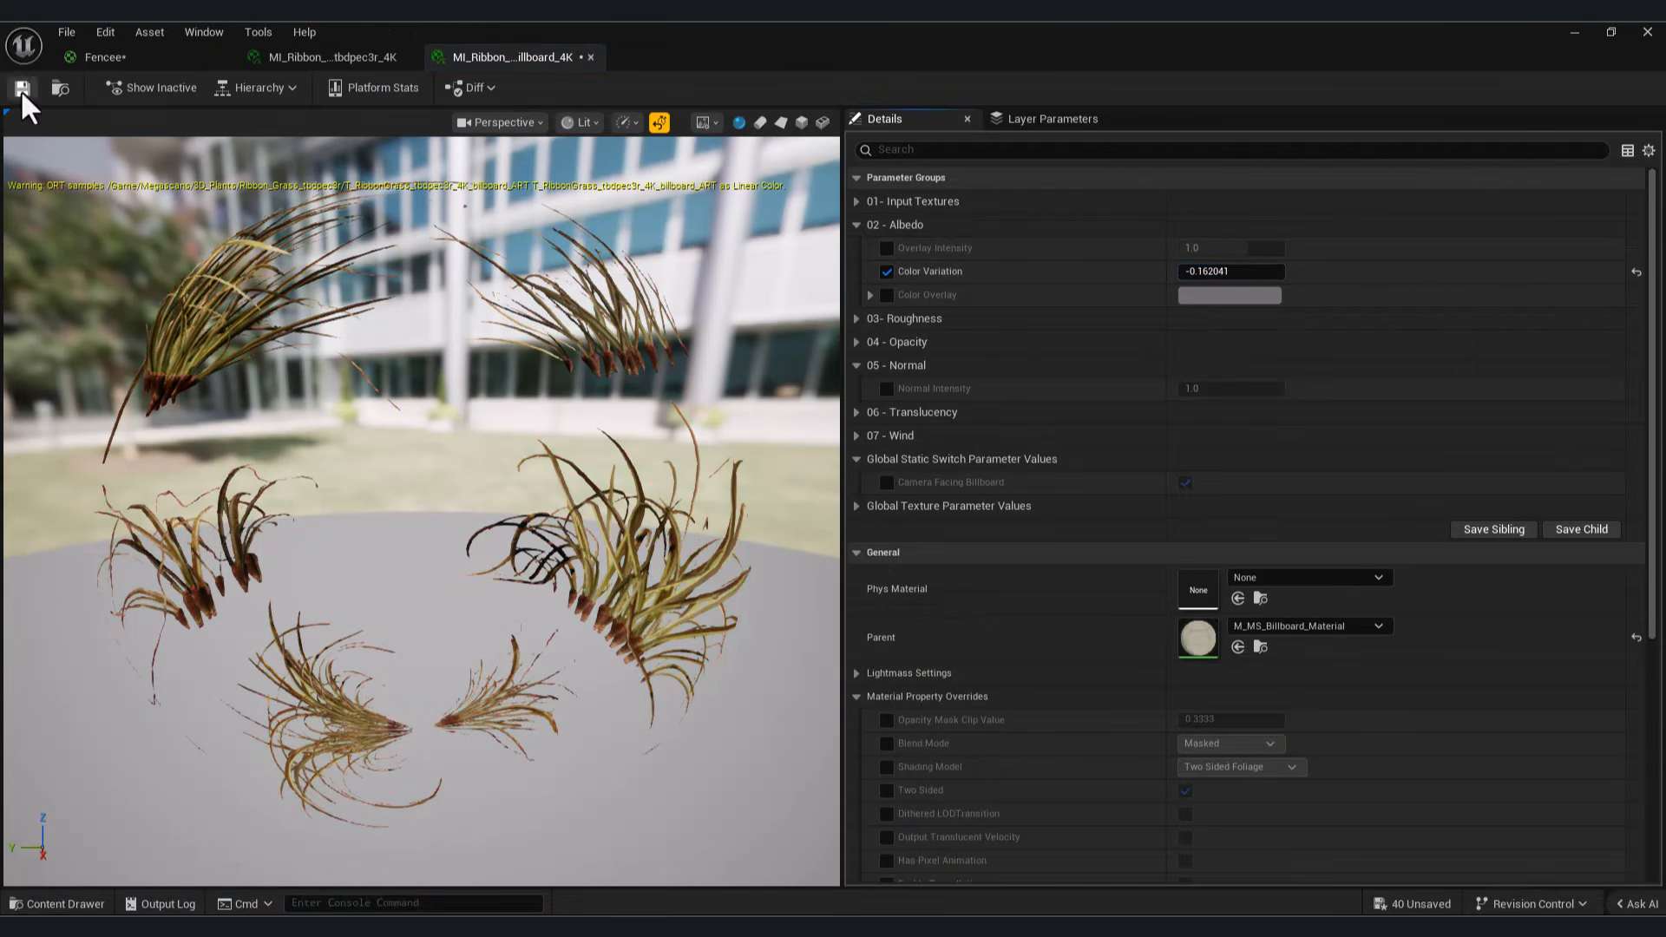
left_click(21, 88)
left_click(1575, 33)
right_click_drag(607, 512, 715, 475)
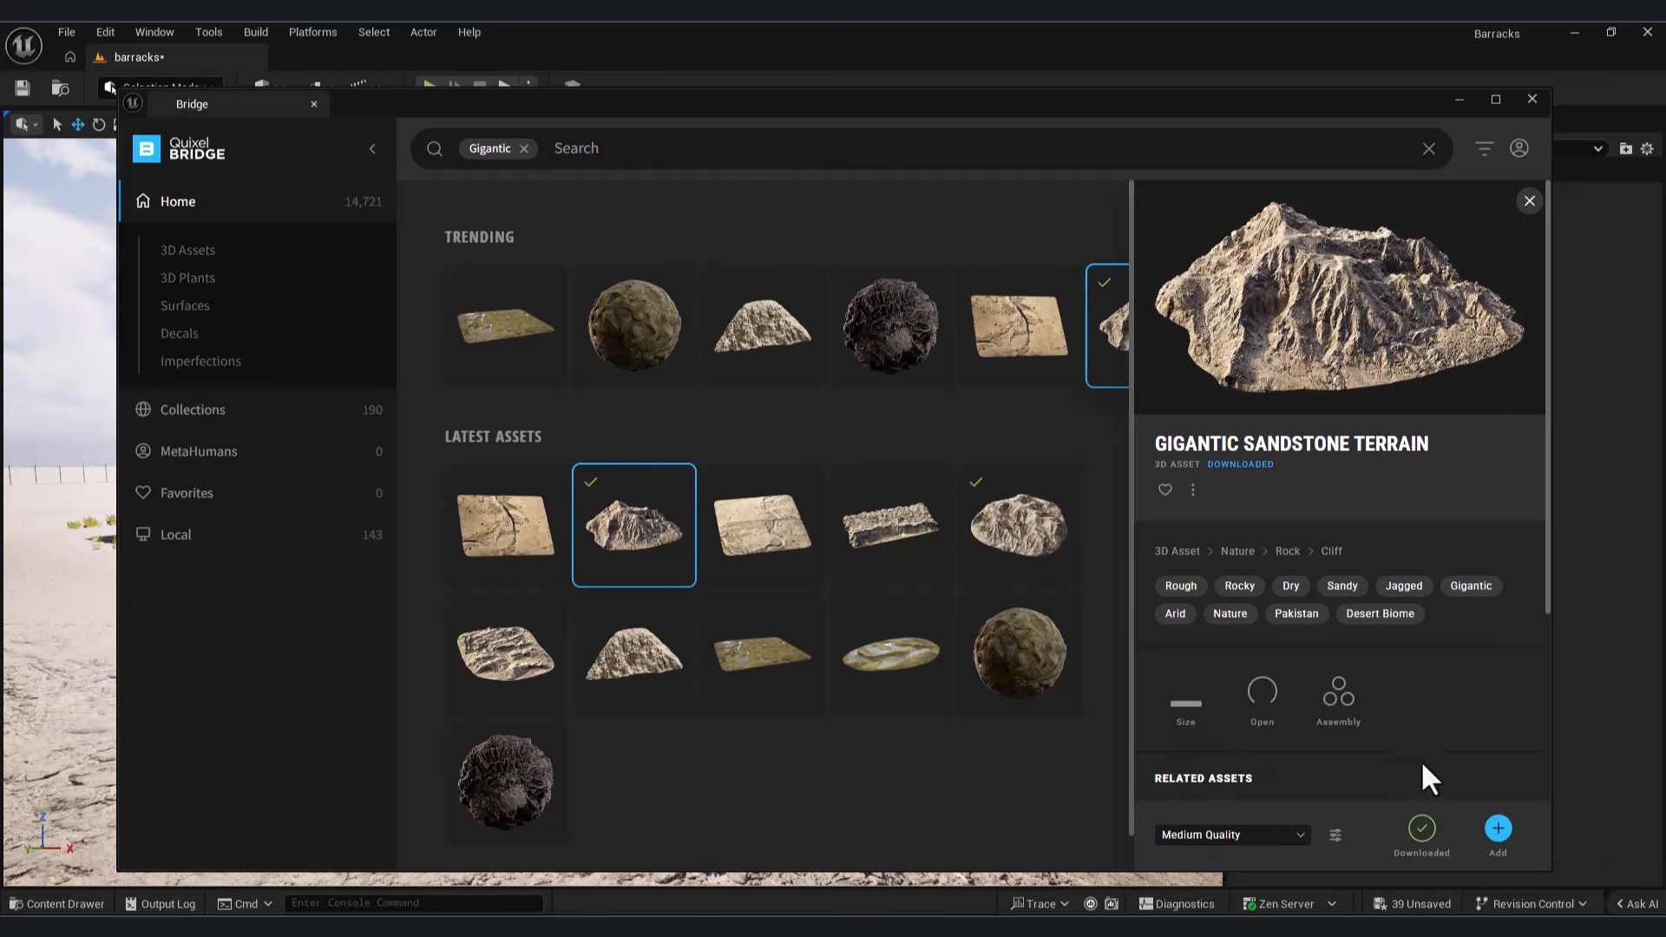
Step: Add the Gigantic Sandstone Terrain asset from Bridge to the project at Medium Quality and close Bridge
left_click(1498, 829)
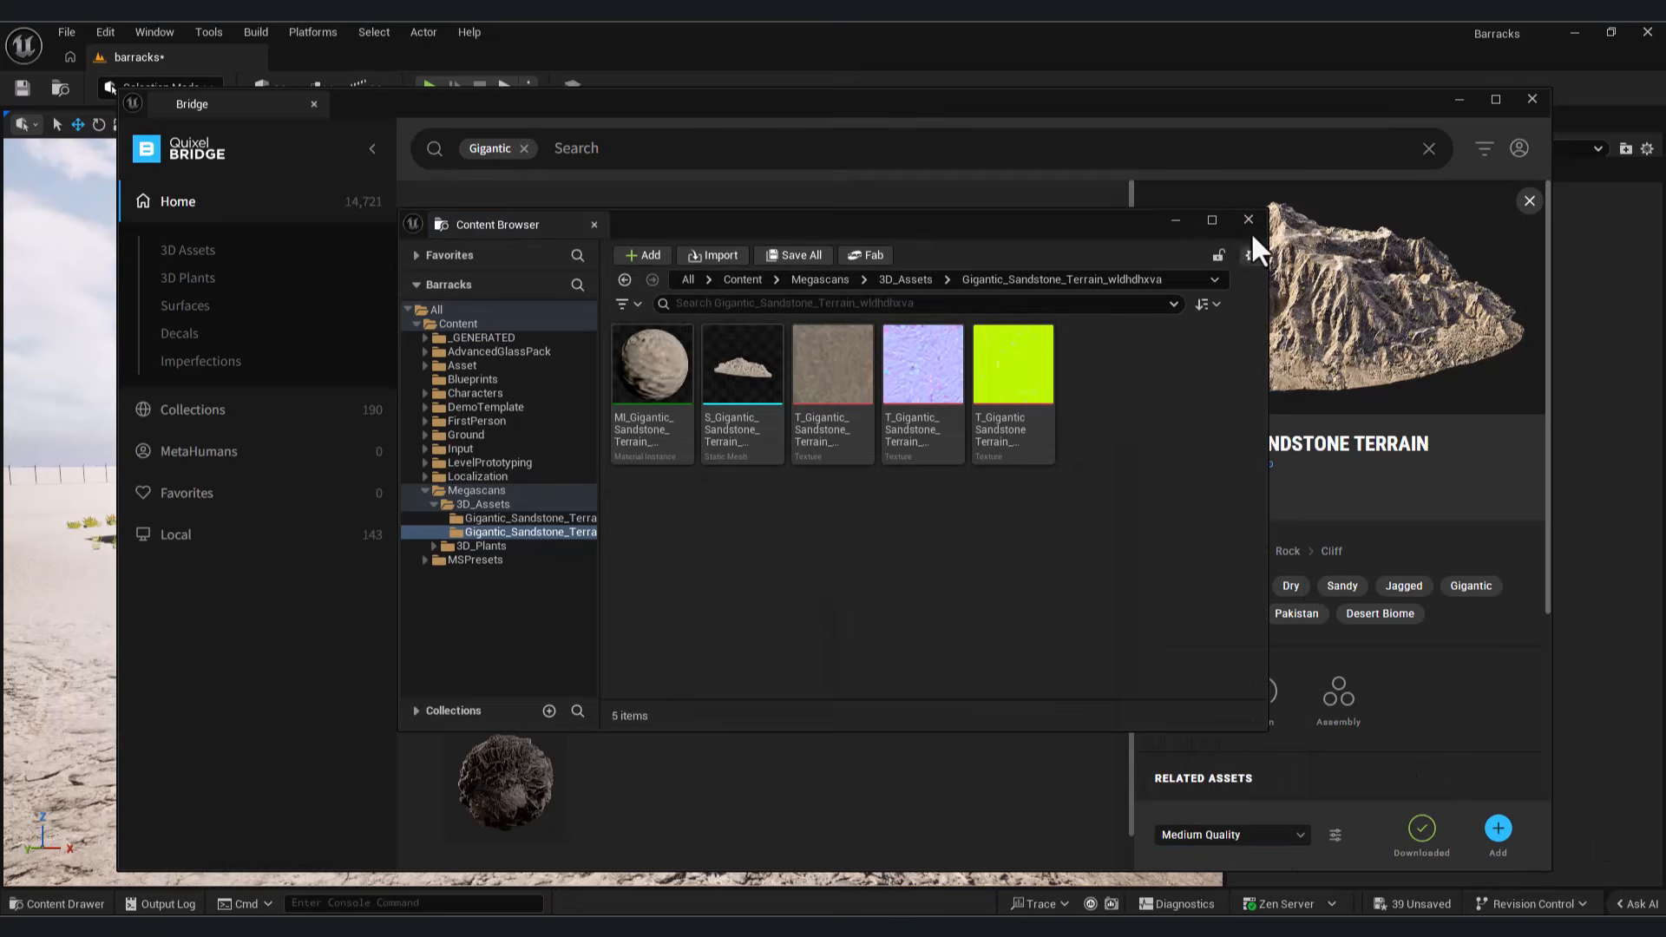
left_click(1249, 220)
left_click(1532, 99)
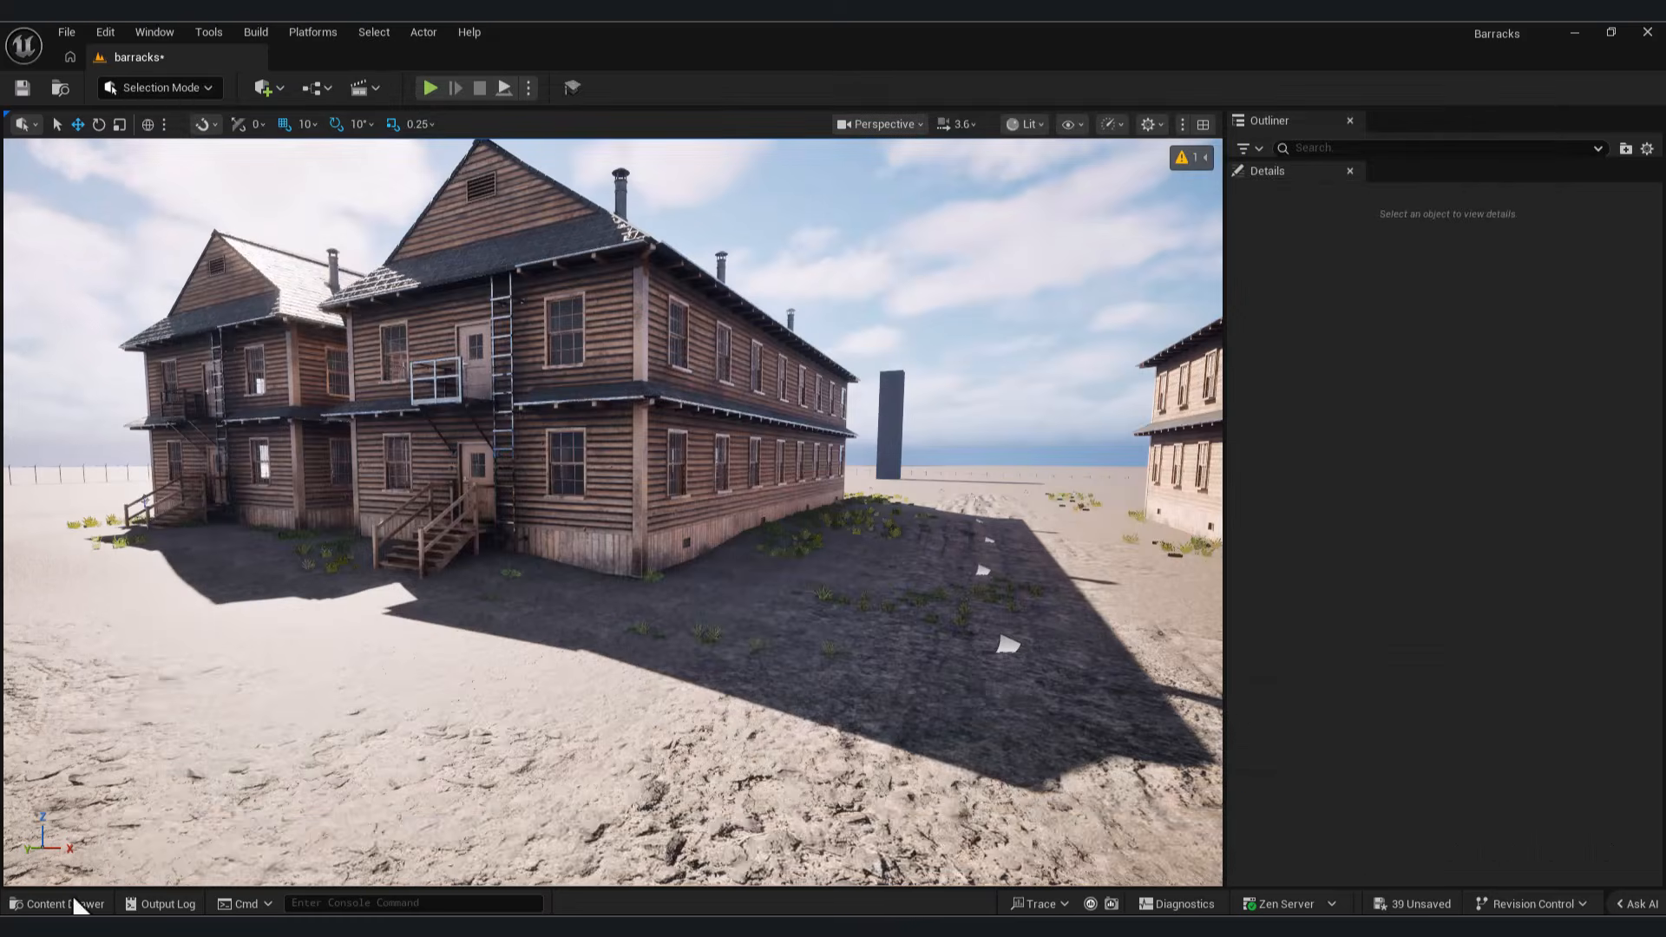
Step: Place the Gigantic Sandstone Terrain vfgjfag mesh beyond the landscape edge at about X -49010, Y -31470, Z 330
left_click(61, 904)
left_click(104, 835)
left_click(321, 786)
left_click_drag(438, 807, 174, 451)
right_click_drag(260, 454, 712, 603)
left_click_drag(711, 603, 811, 399)
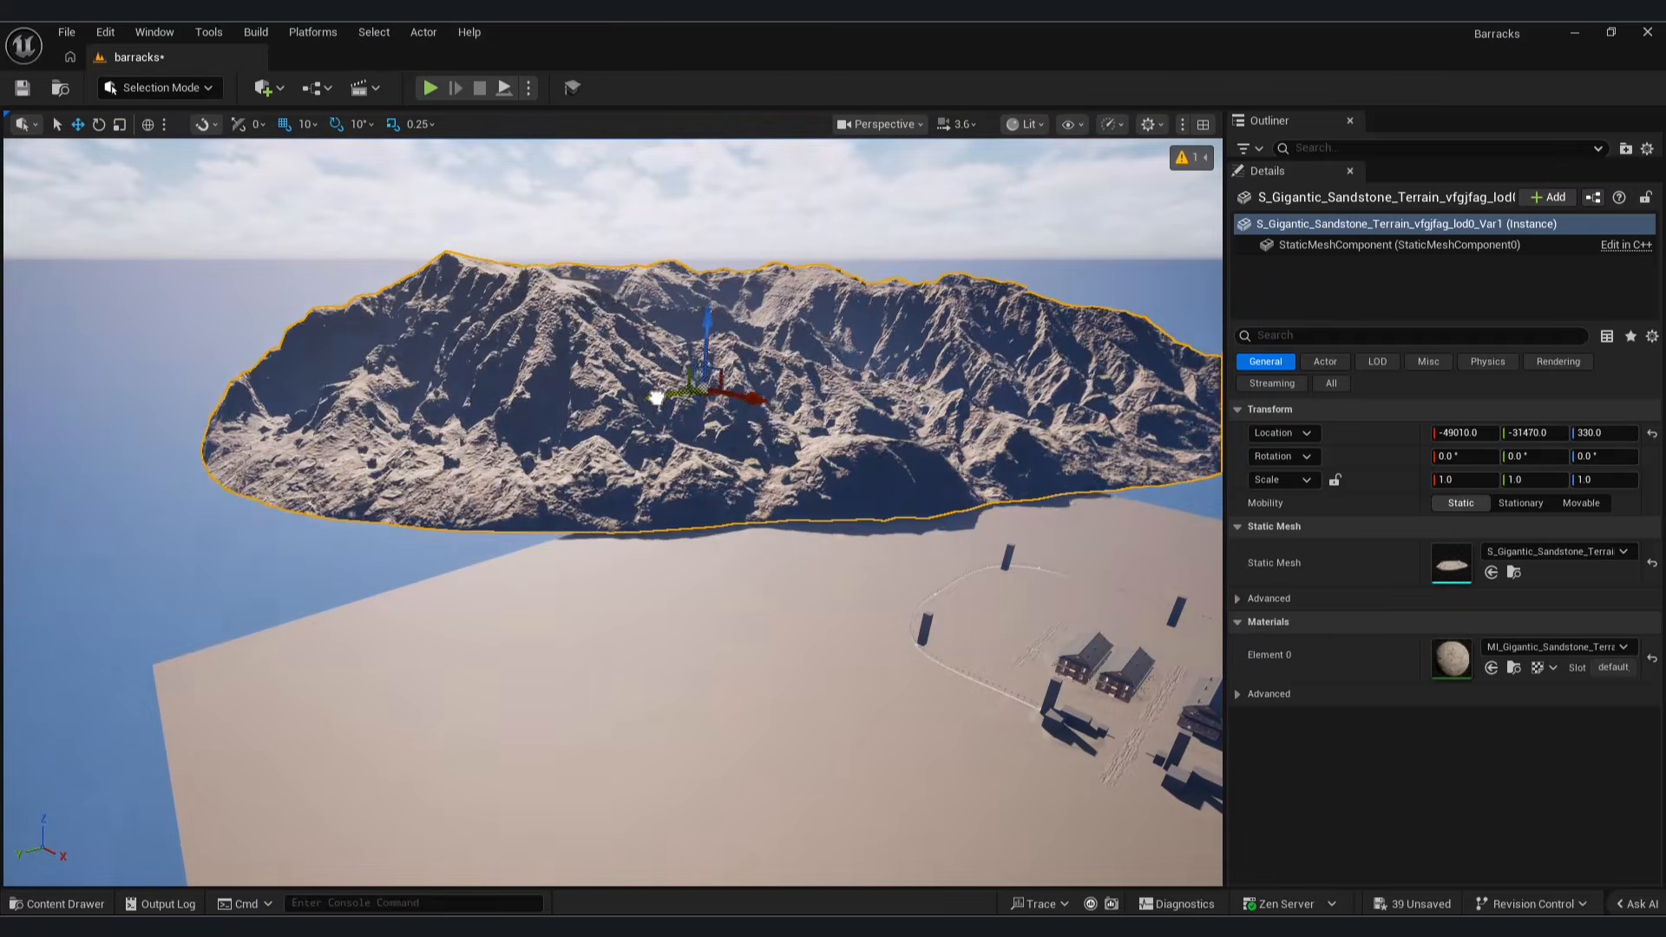
Step: Lower the sandstone terrain to about Z -1990 and shift it to about Y -15700 as a backdrop for the barracks
left_click_drag(610, 349, 610, 382)
right_click_drag(754, 517, 1085, 438)
key("w")
right_click_drag(300, 468, 334, 463)
key("a")
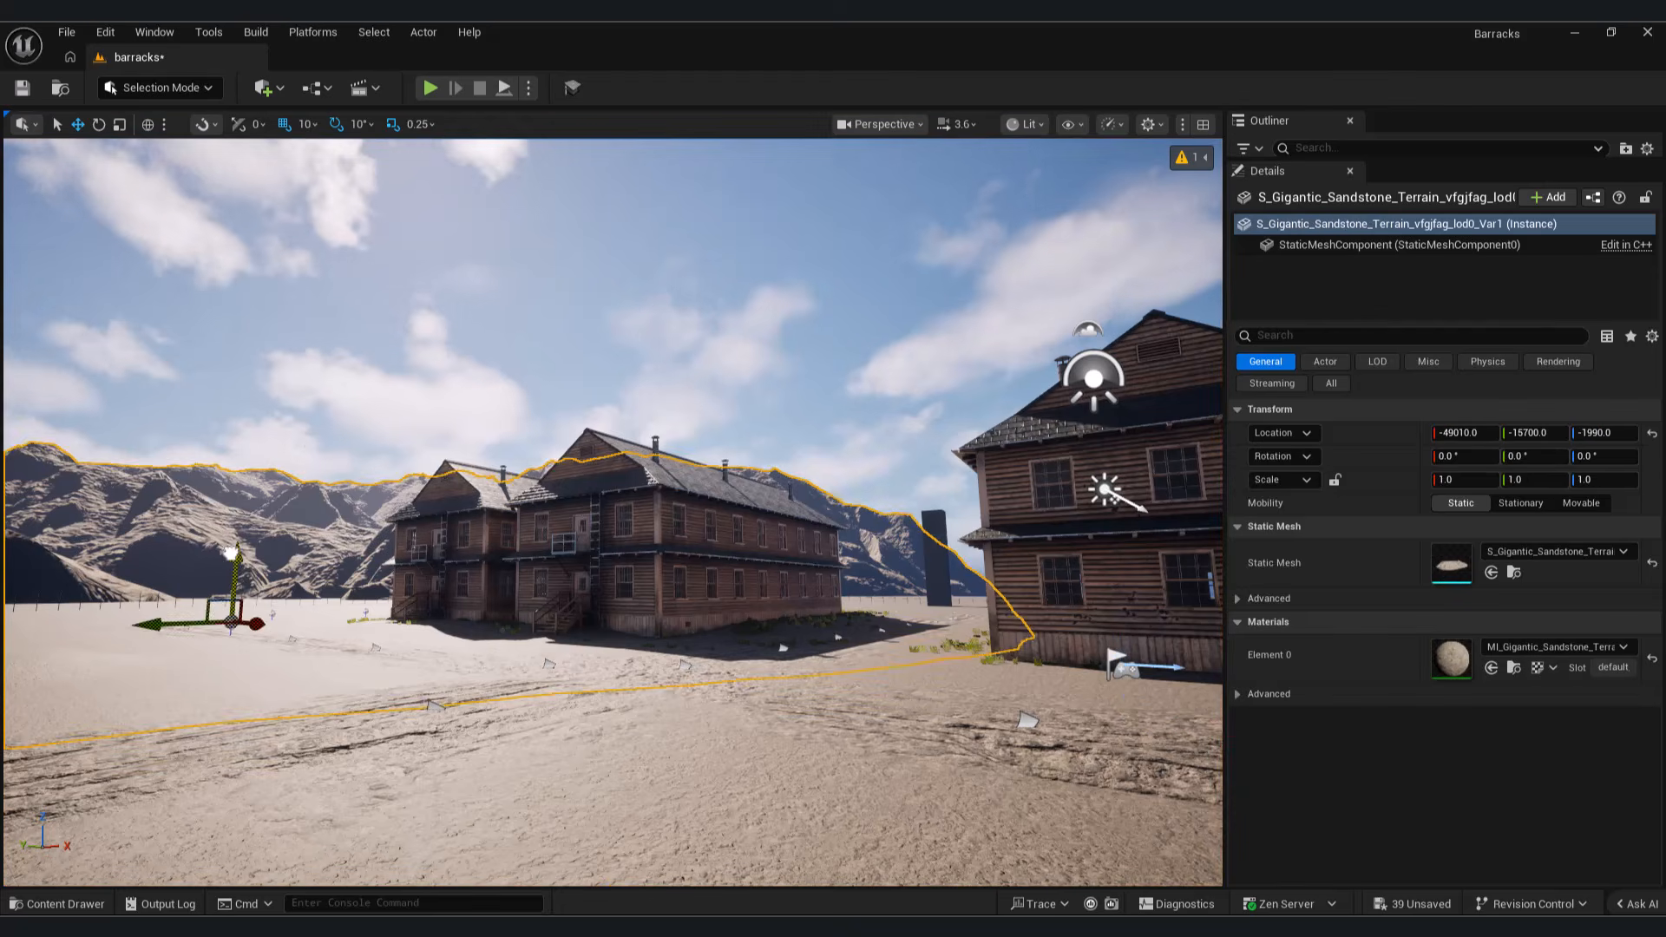
Step: Place the Gigantic Sandstone Terrain wldhdhxva mesh behind the barracks at about X 11540, Y -42410, Z 40, rotated 40° about Z
left_click(57, 903)
left_click_drag(487, 792, 961, 529)
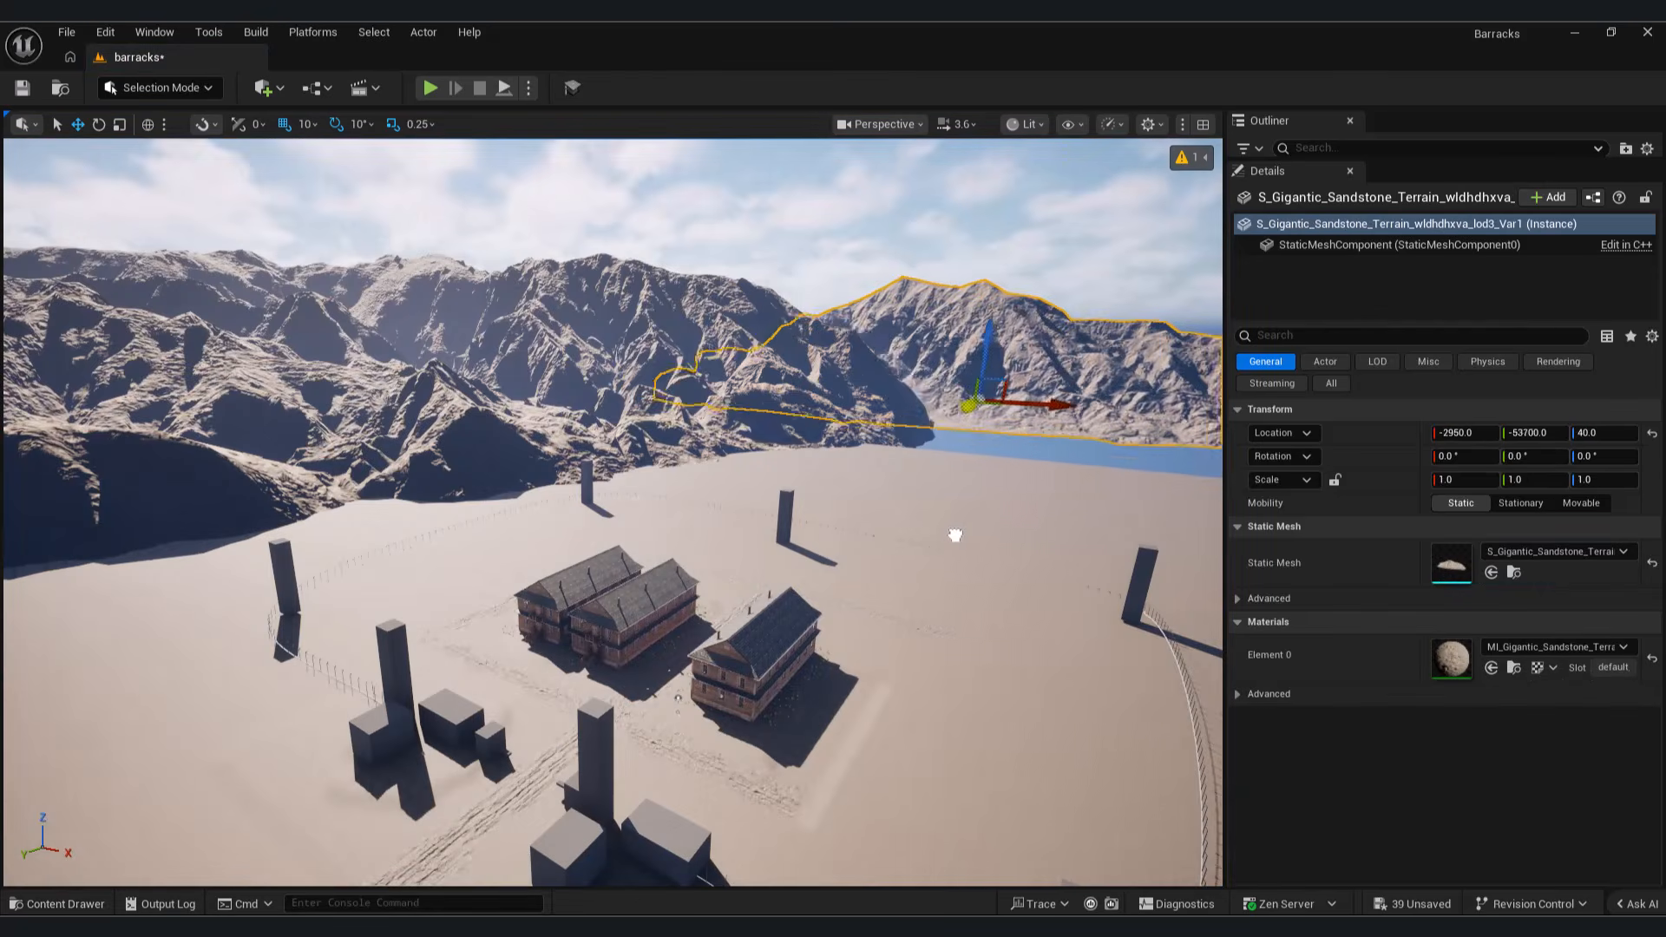
key("q")
right_click_drag(937, 552, 1011, 512)
key("e")
left_click_drag(899, 455, 903, 456)
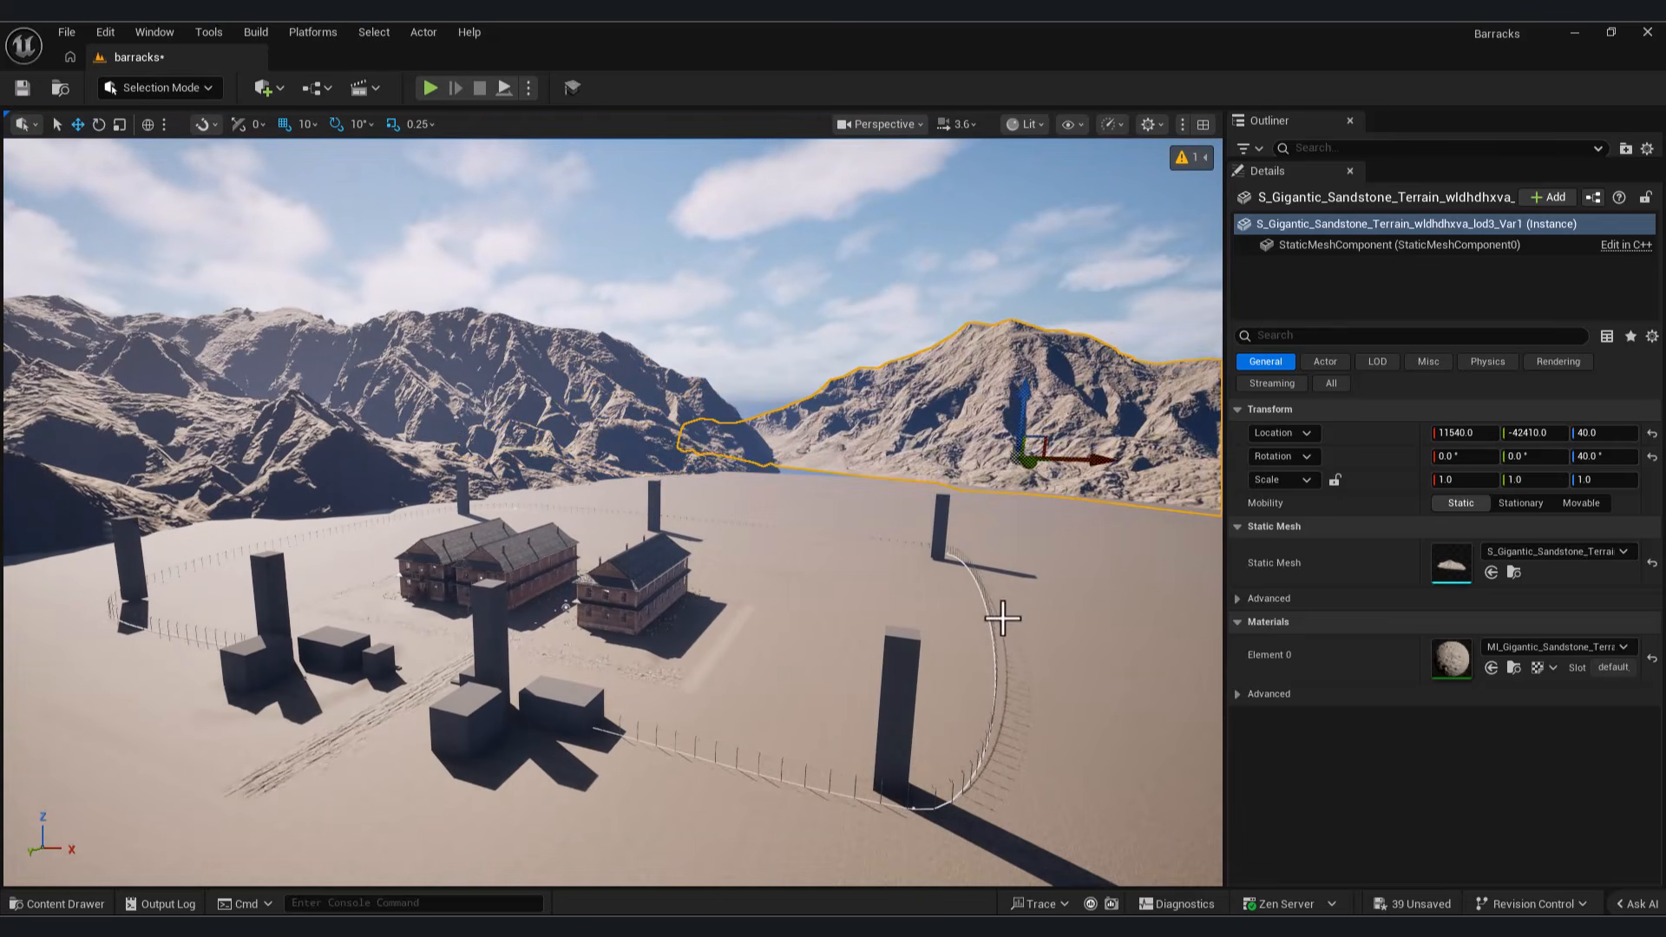
Step: Reposition the vfgjfag sandstone terrain to about X -51580, Z -950 and the wldhdhxva terrain to about X 13050, Z -530
right_click_drag(287, 408, 260, 386)
left_click(286, 408)
left_click_drag(144, 511, 108, 501)
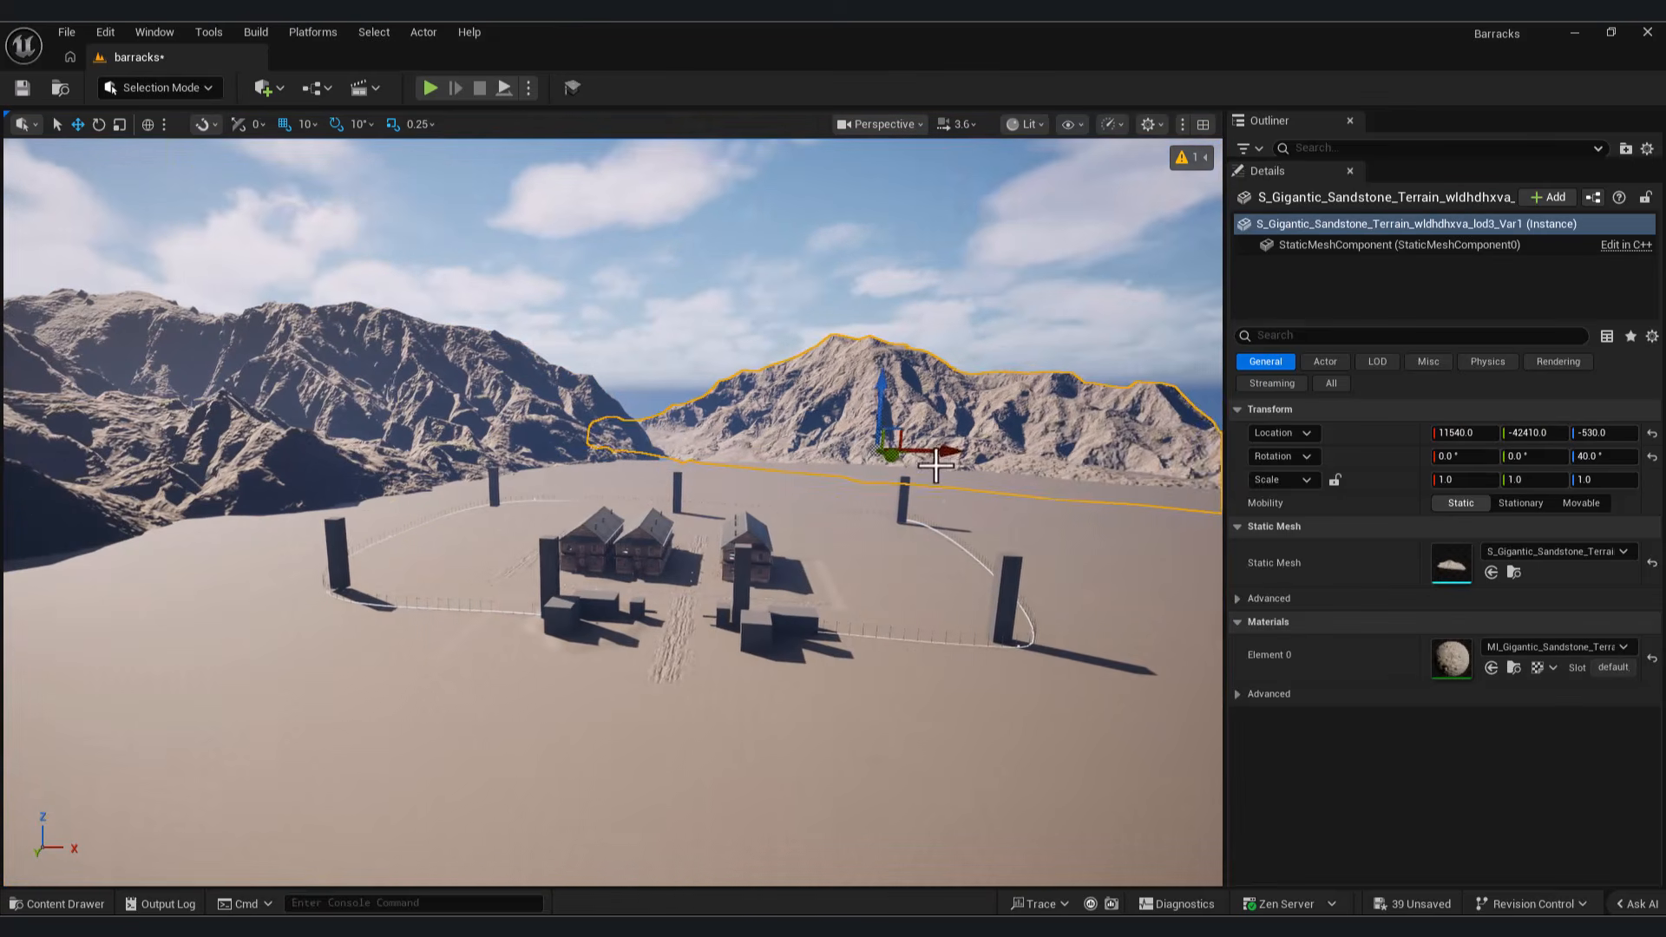
mouse_move(903, 470)
left_mouse_down()
mouse_move(1040, 471)
mouse_move(910, 470)
left_mouse_up()
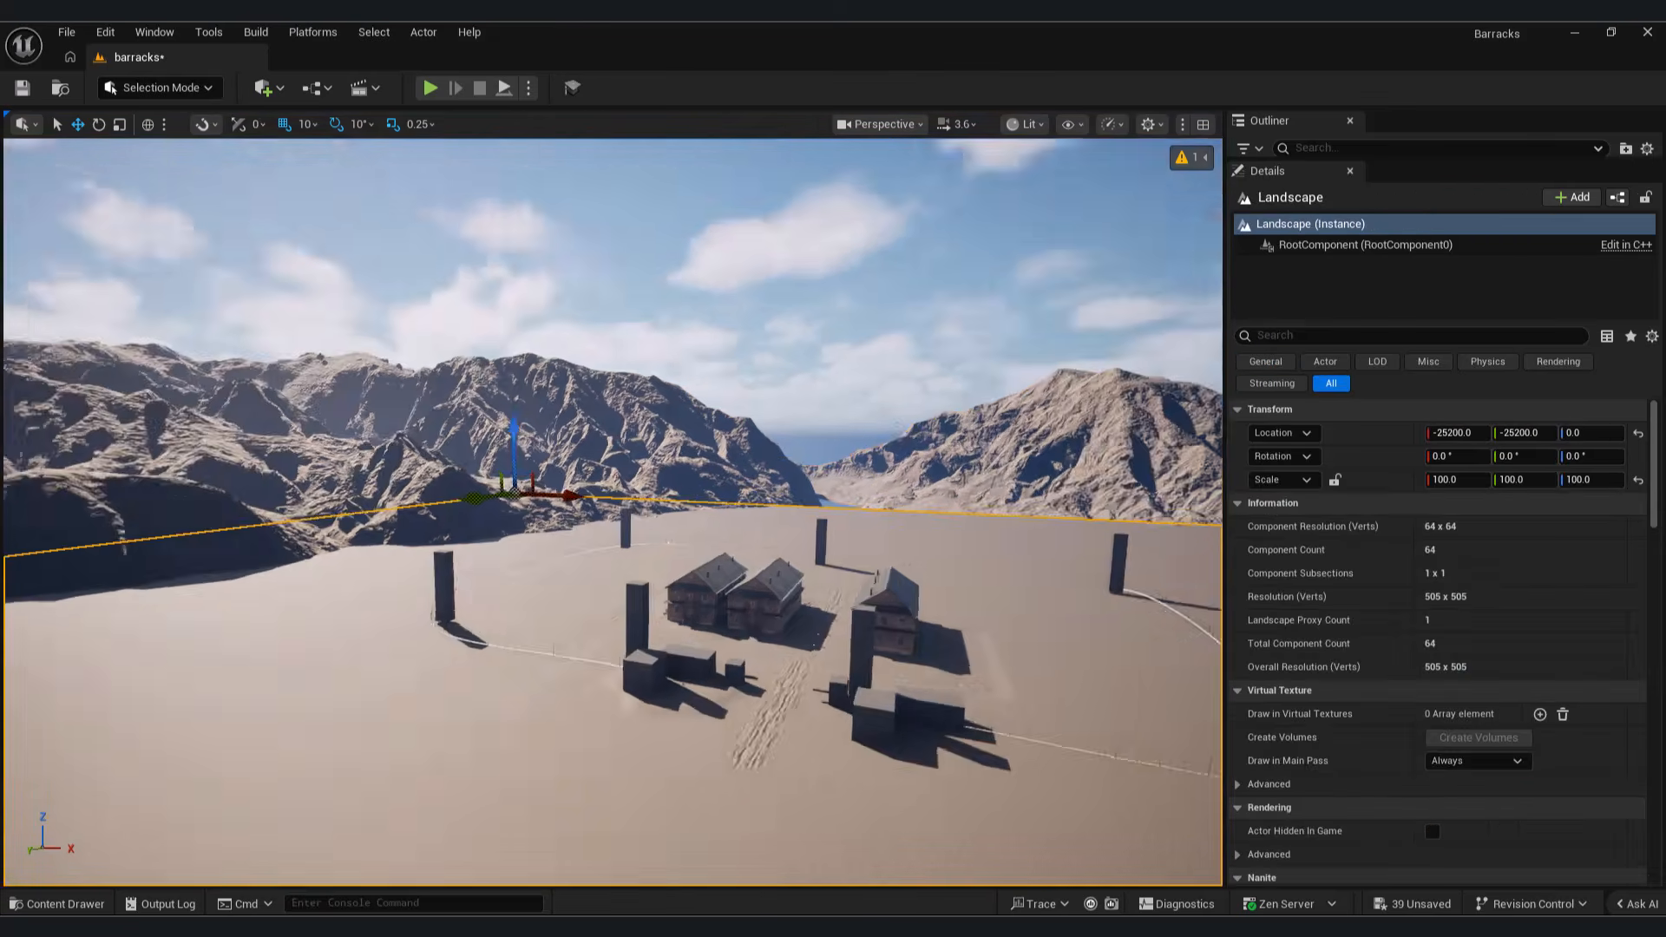
key("w")
right_click_drag(613, 512, 588, 487)
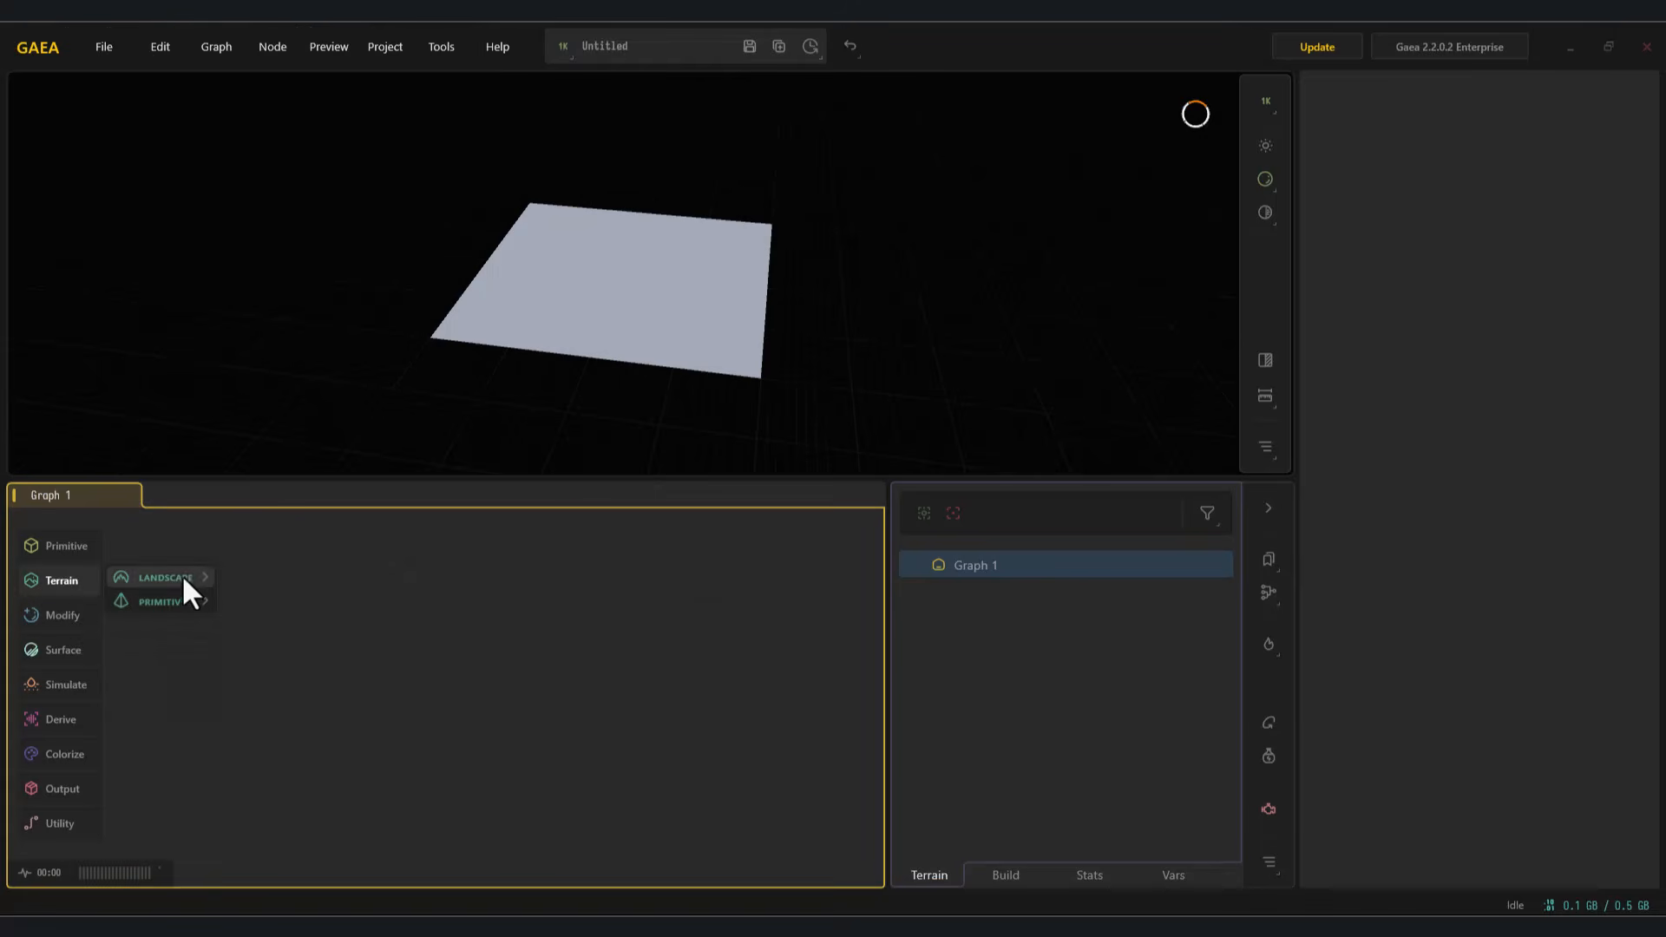
Step: Switch to Gaea and add a Mountain primitive in the Old style with Height 3.00 and Scale 0.45
mouse_move(175, 603)
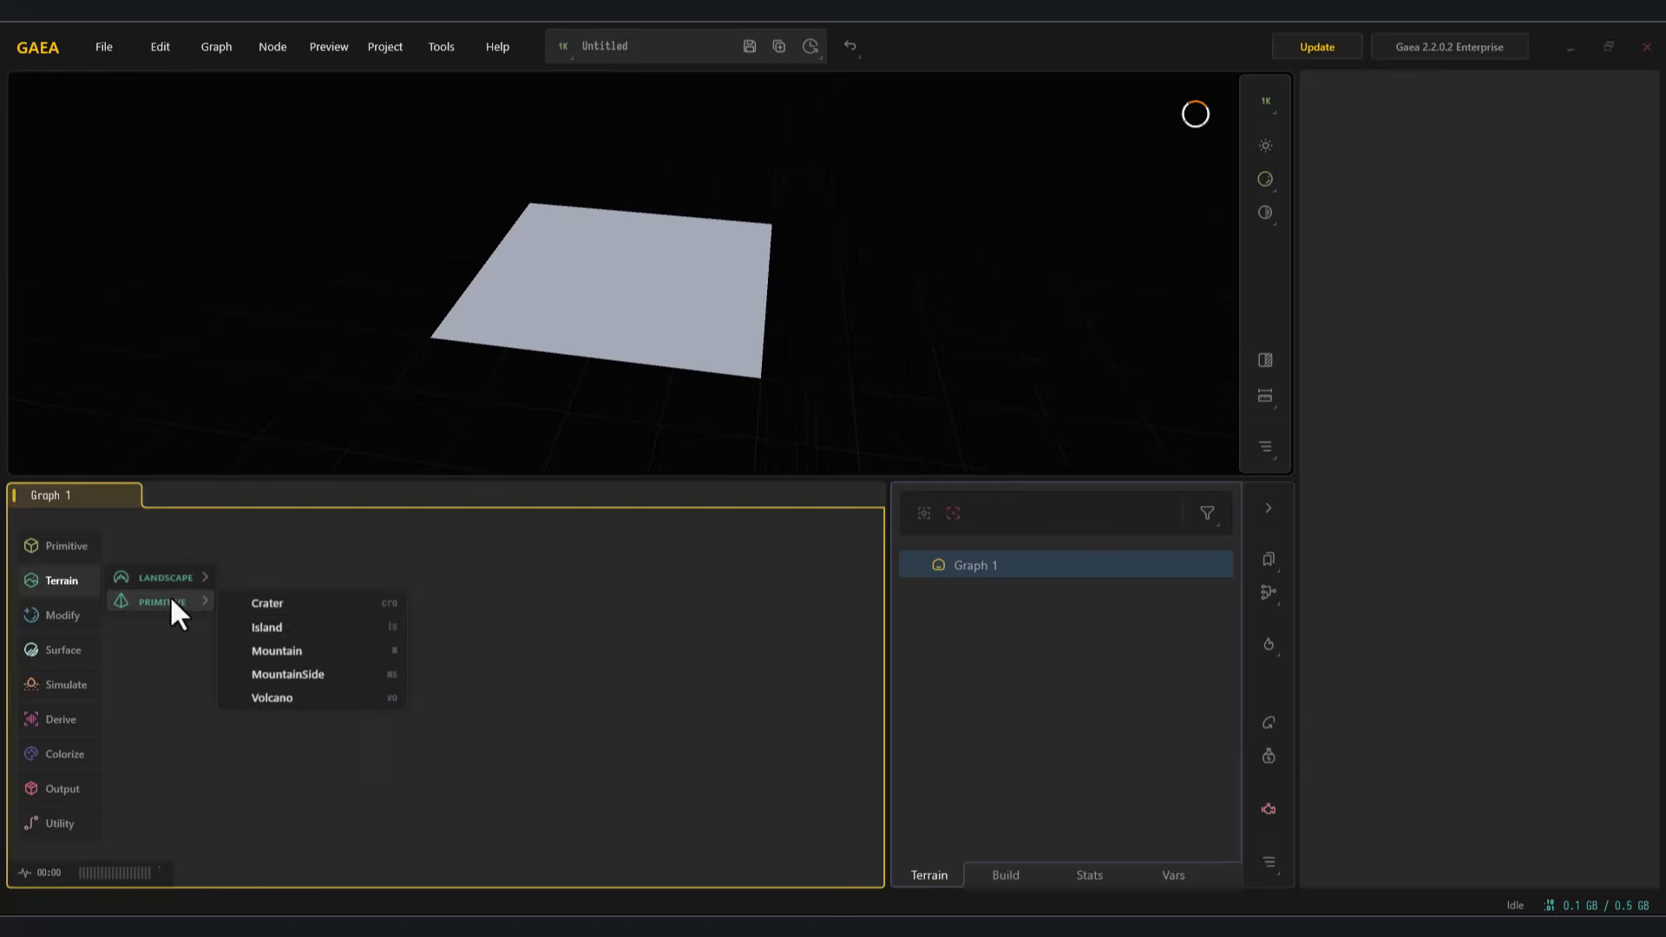
left_click(278, 651)
mouse_move(633, 317)
left_mouse_down("alt")
mouse_move(540, 305)
mouse_move(614, 313)
left_mouse_up("alt")
scroll(540, 307, "up", 5)
left_click_drag(414, 699, 323, 690)
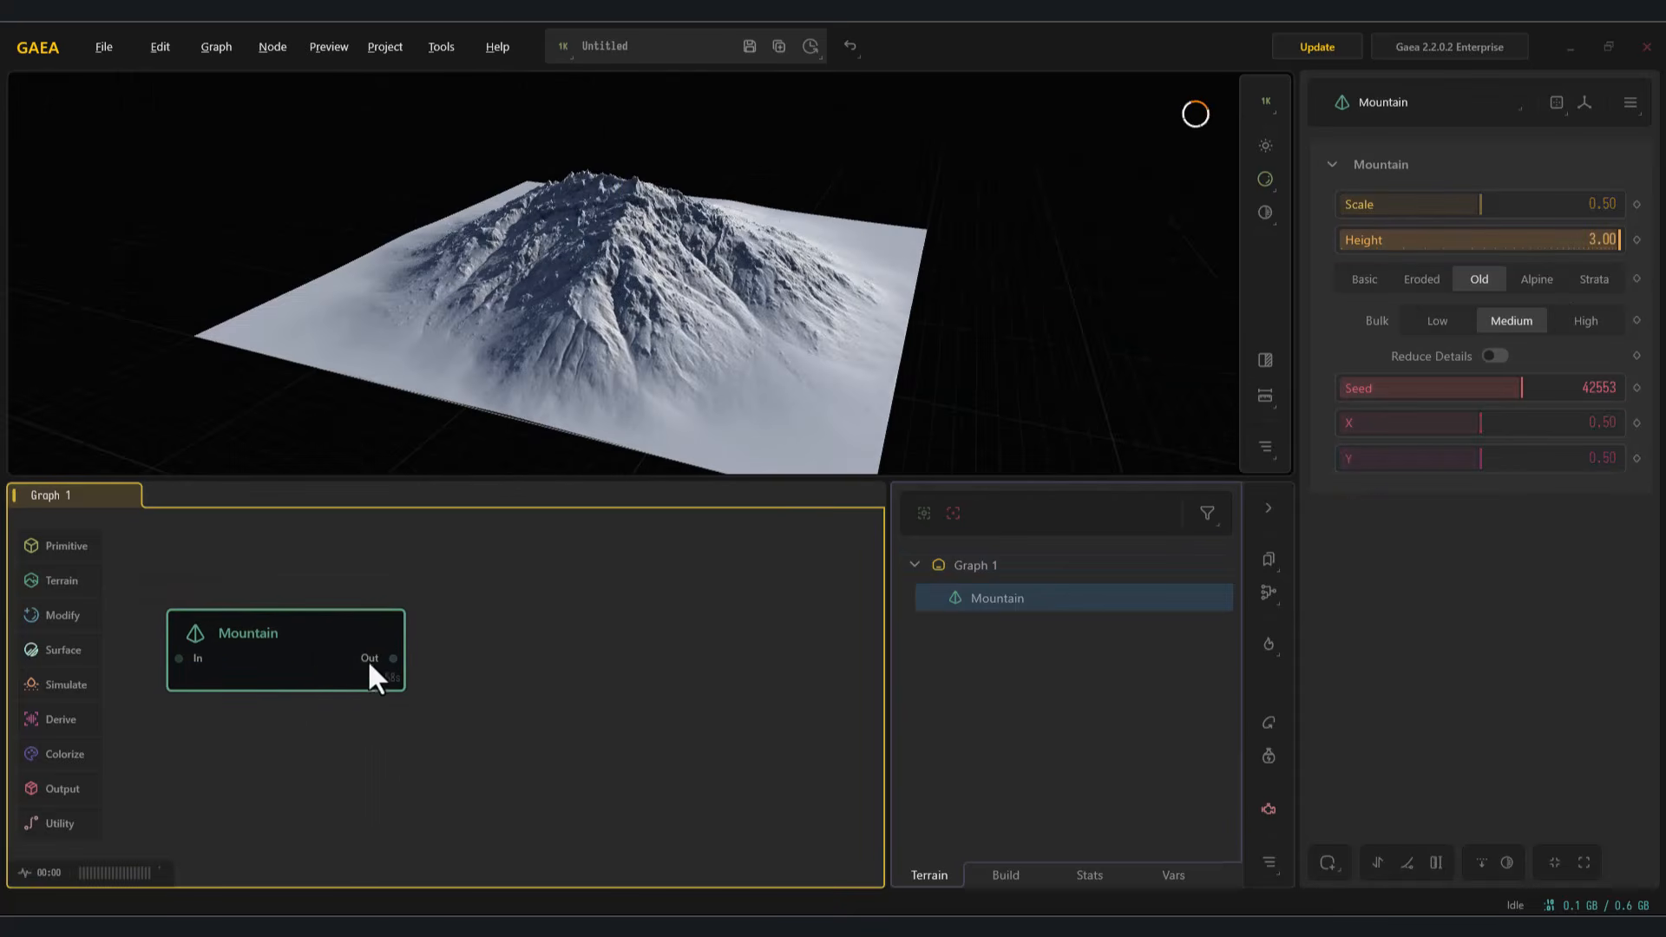
left_click_drag(653, 361, 718, 357, "alt")
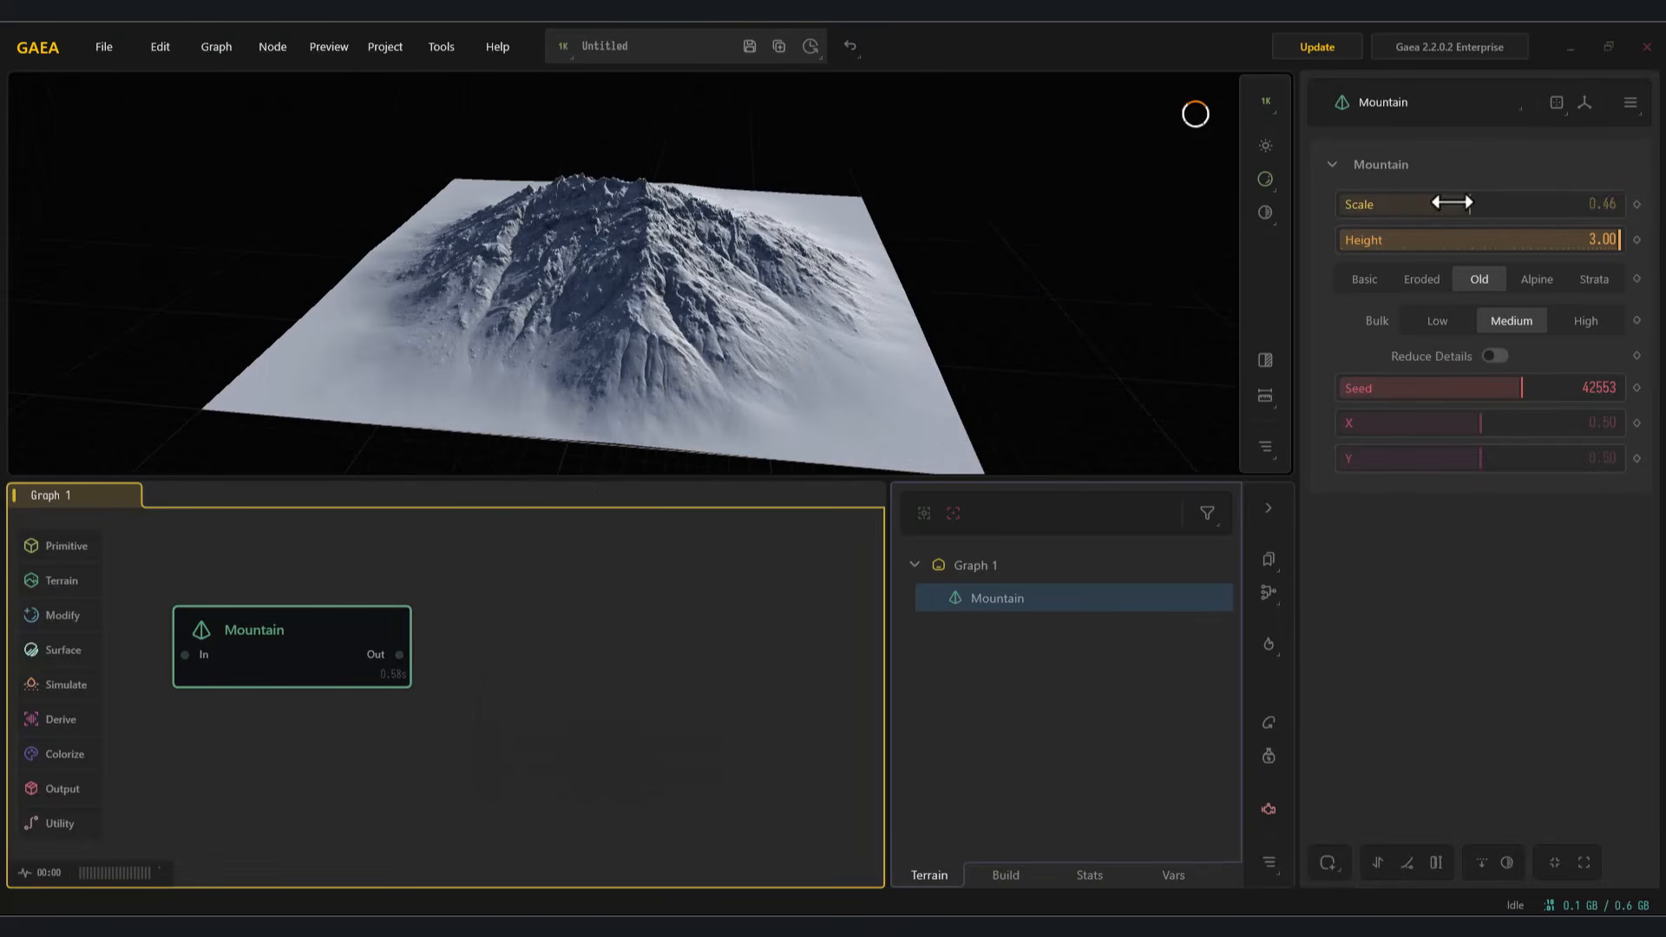
Step: Connect an Adjust node to the Mountain output and set its Multiply to 1.74
left_click_drag(399, 654, 497, 665)
left_click(606, 394)
left_click_drag(1368, 204, 1392, 205)
left_click_drag(625, 347, 549, 328)
mouse_move(1406, 216)
left_mouse_down()
mouse_move(1369, 212)
mouse_move(1388, 213)
left_mouse_up()
Step: Try the Basic and Alpine styles on the Mountain node and return it to Old
left_click(217, 634)
left_click(1364, 279)
left_click(1480, 279)
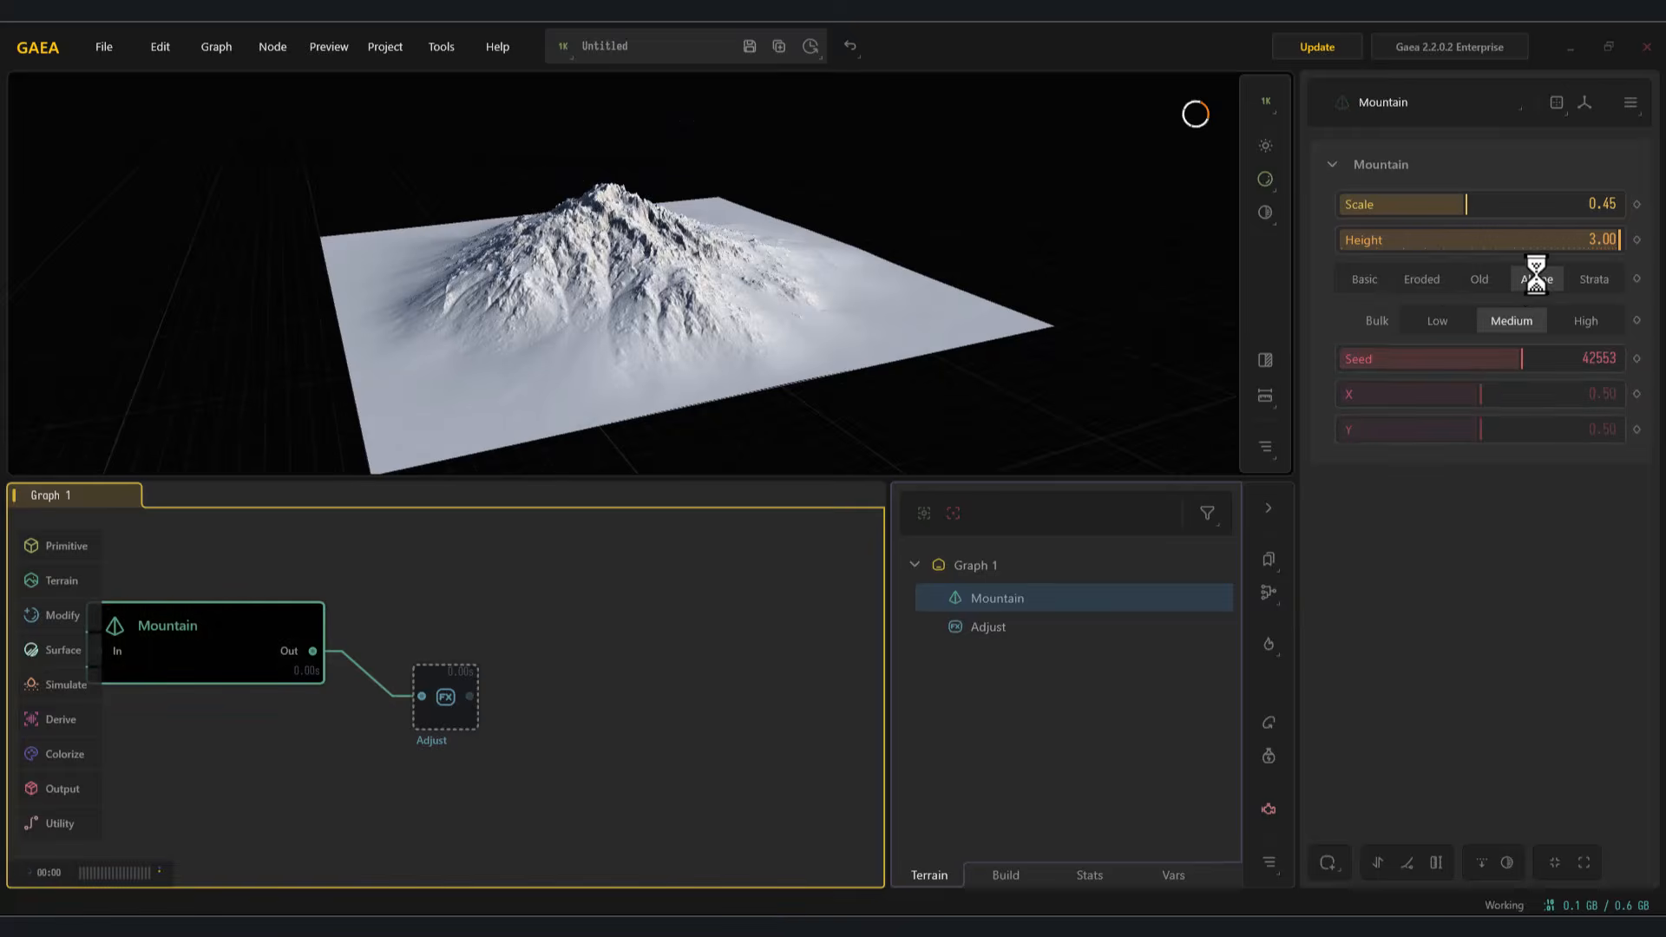
left_click_drag(628, 324, 615, 311)
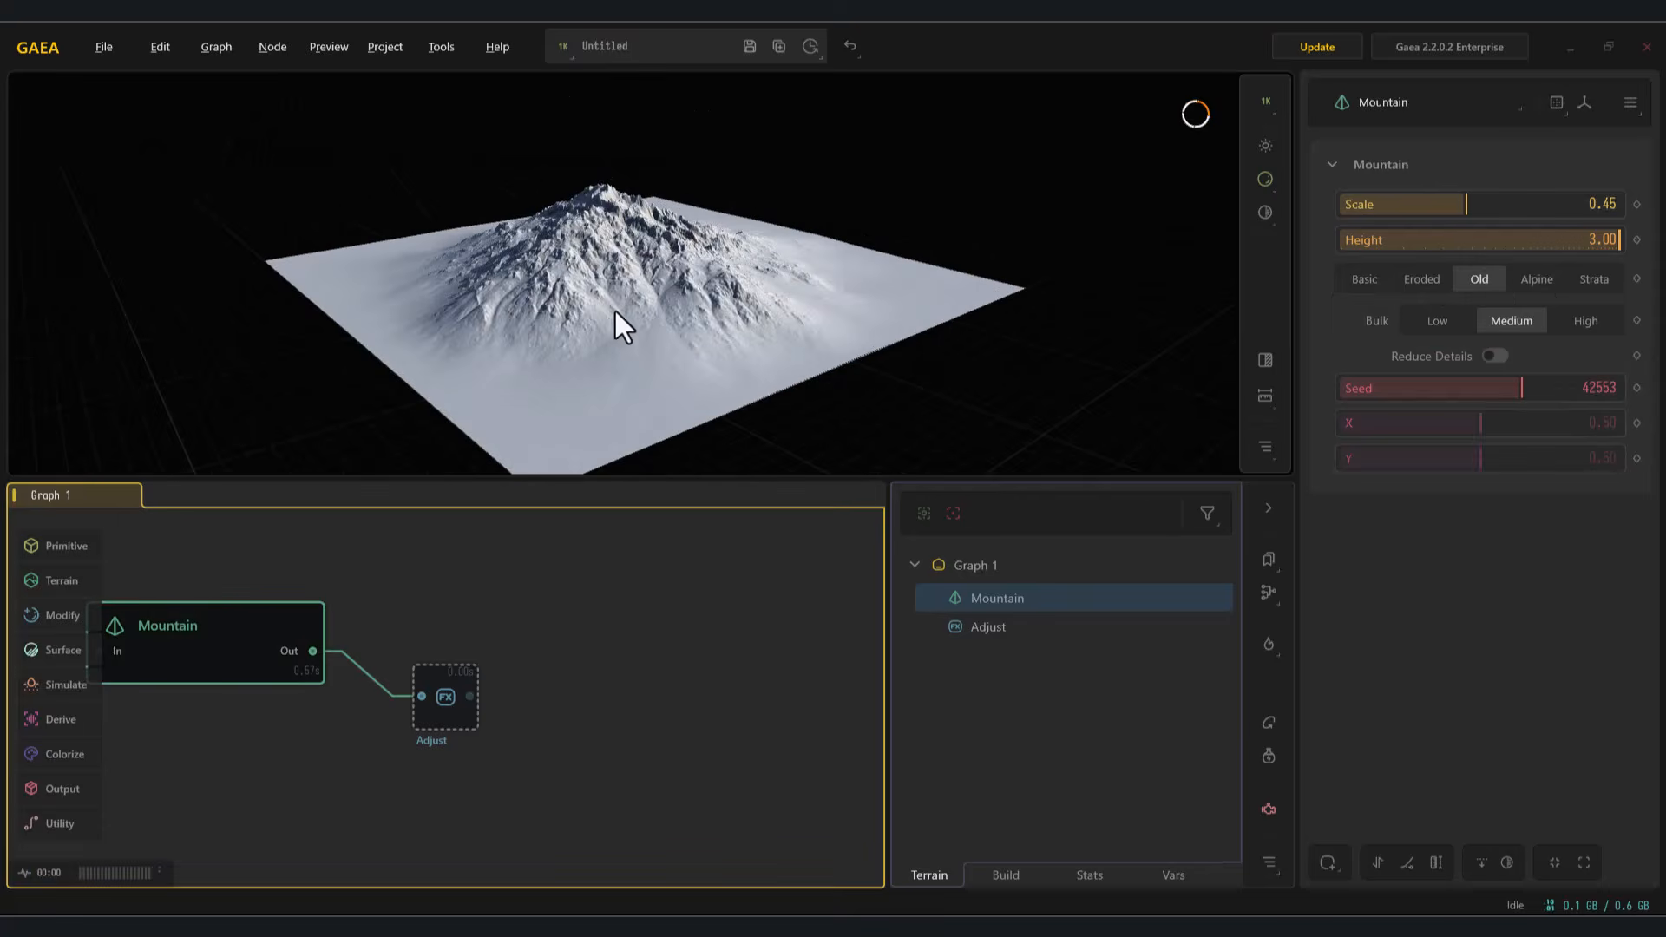
Step: Mark the Adjust node for export in PNG format and build the heightmap
left_click_drag(435, 696, 436, 673)
right_click(434, 672)
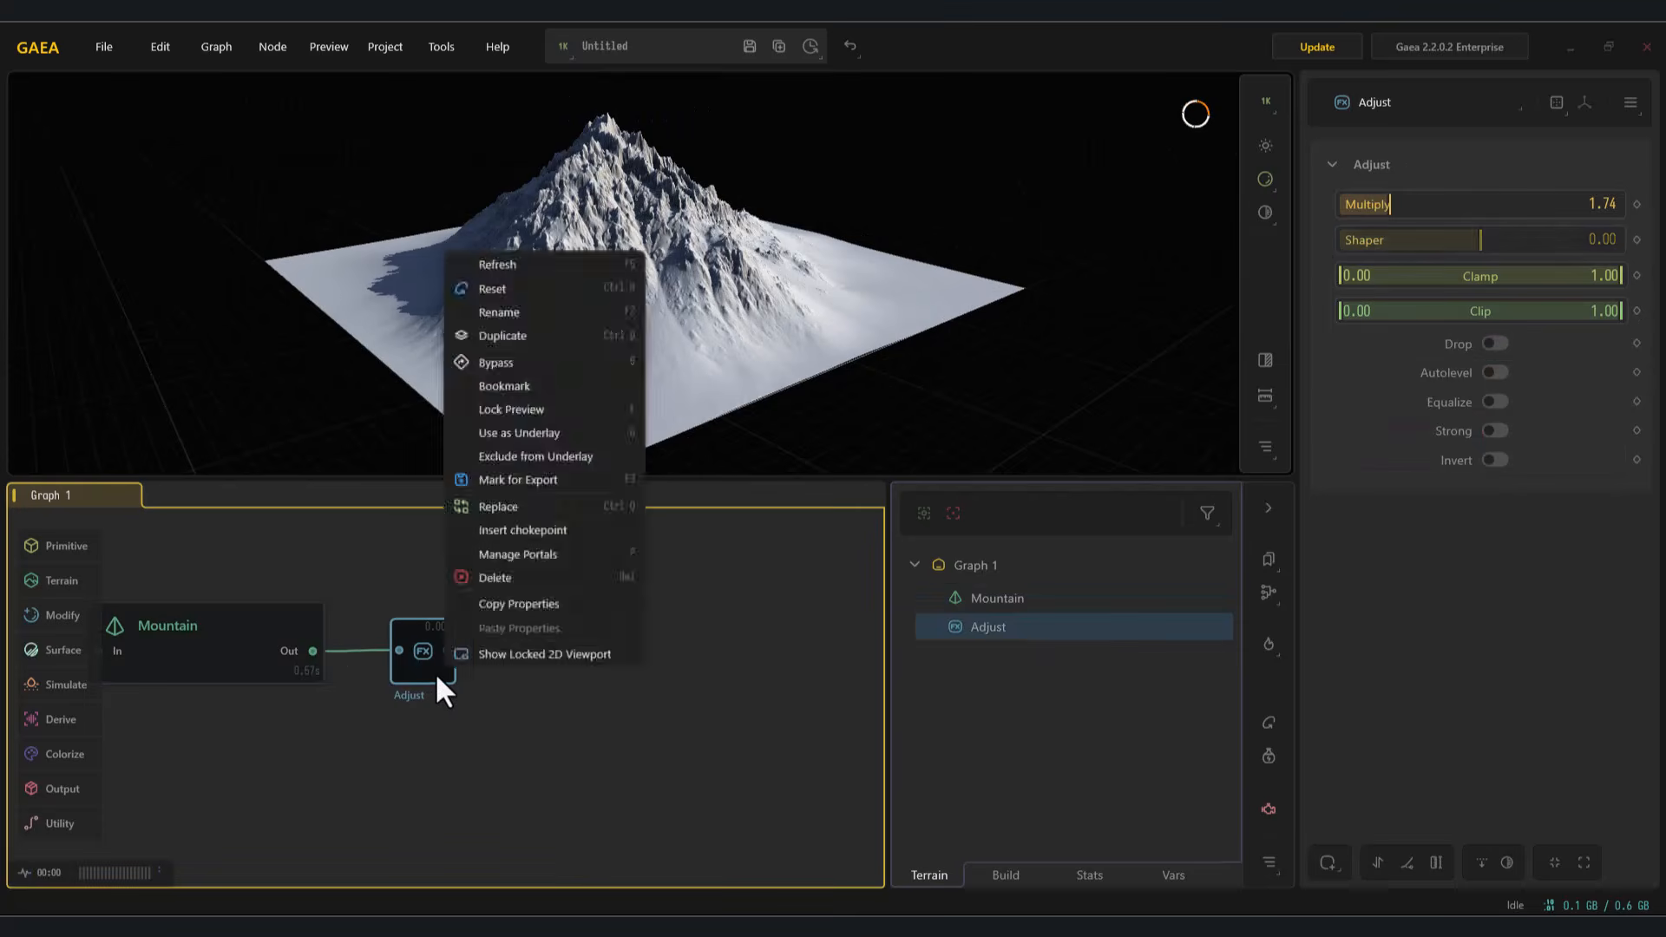
left_click(523, 482)
left_click(1138, 603)
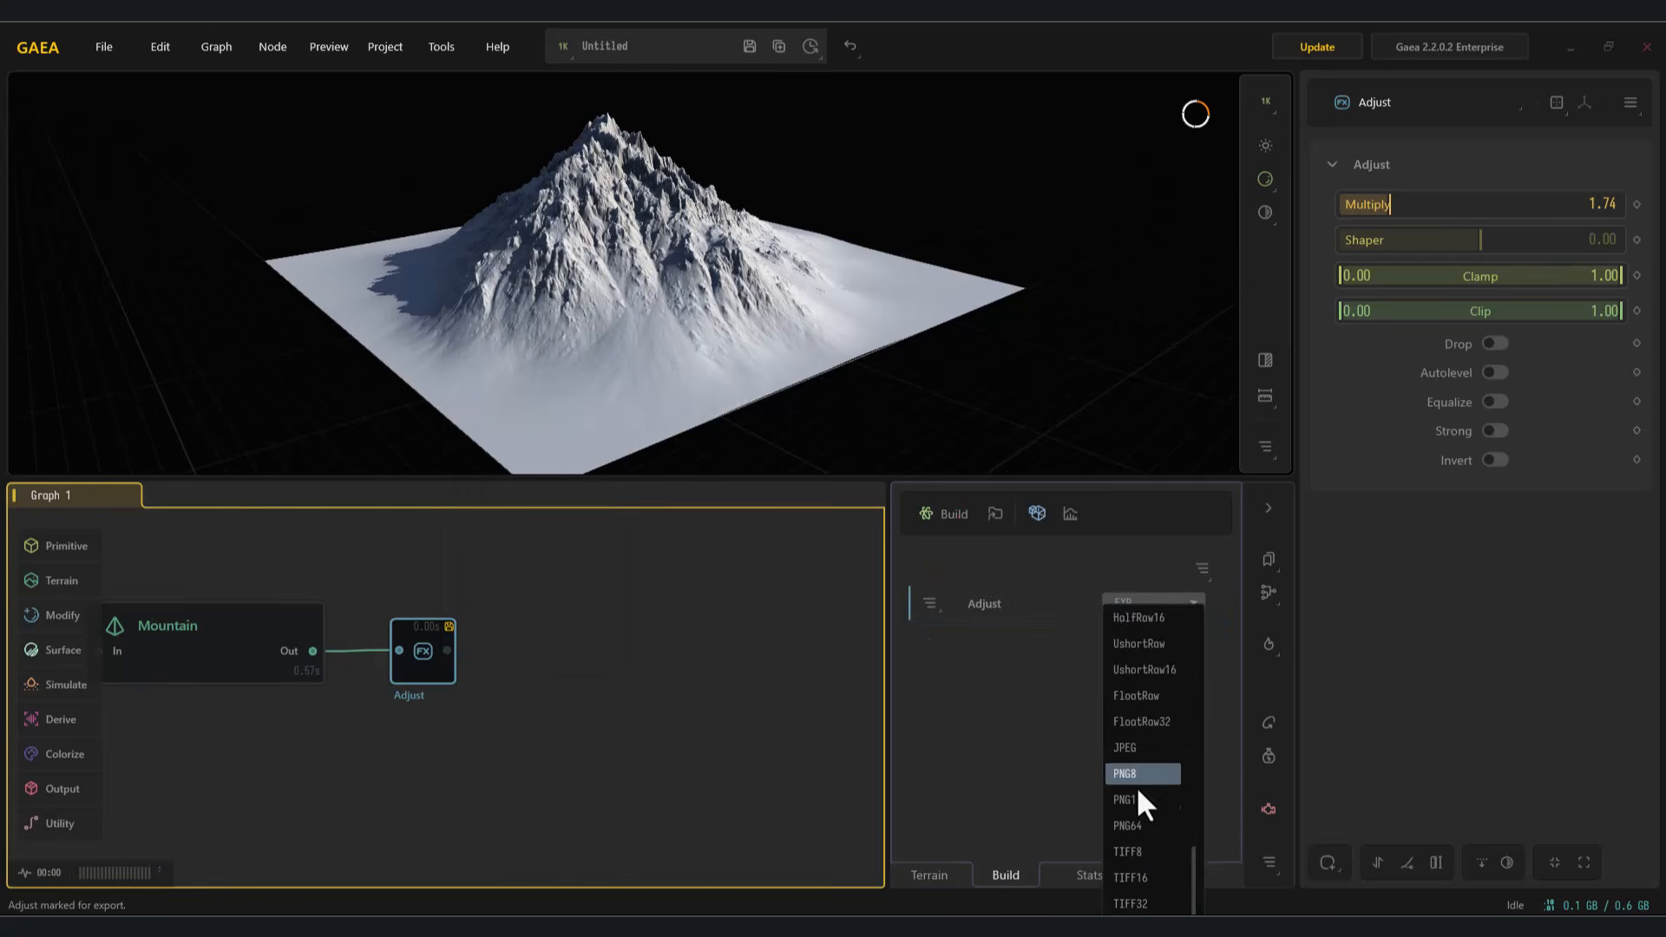
left_click(1137, 785)
left_click(1037, 512)
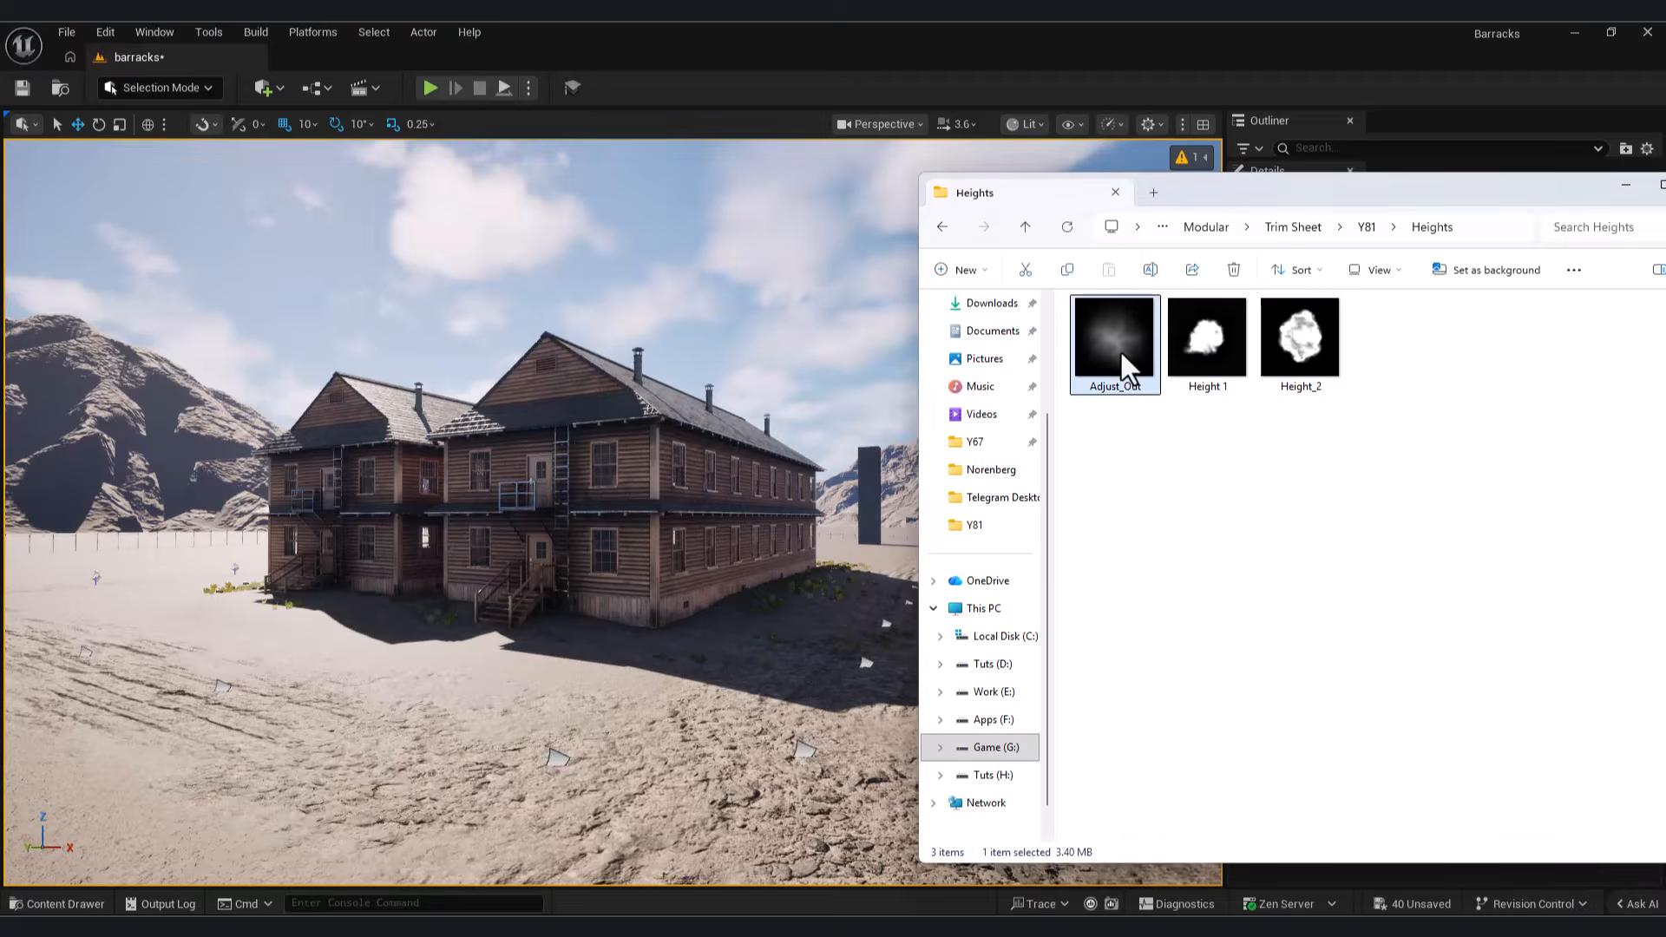
Step: Preview the exported Adjust_Out heightmap in the Heights folder and import it into Unreal Engine's Ground/Blueprints folder
double_click(1117, 343)
left_click(1384, 237)
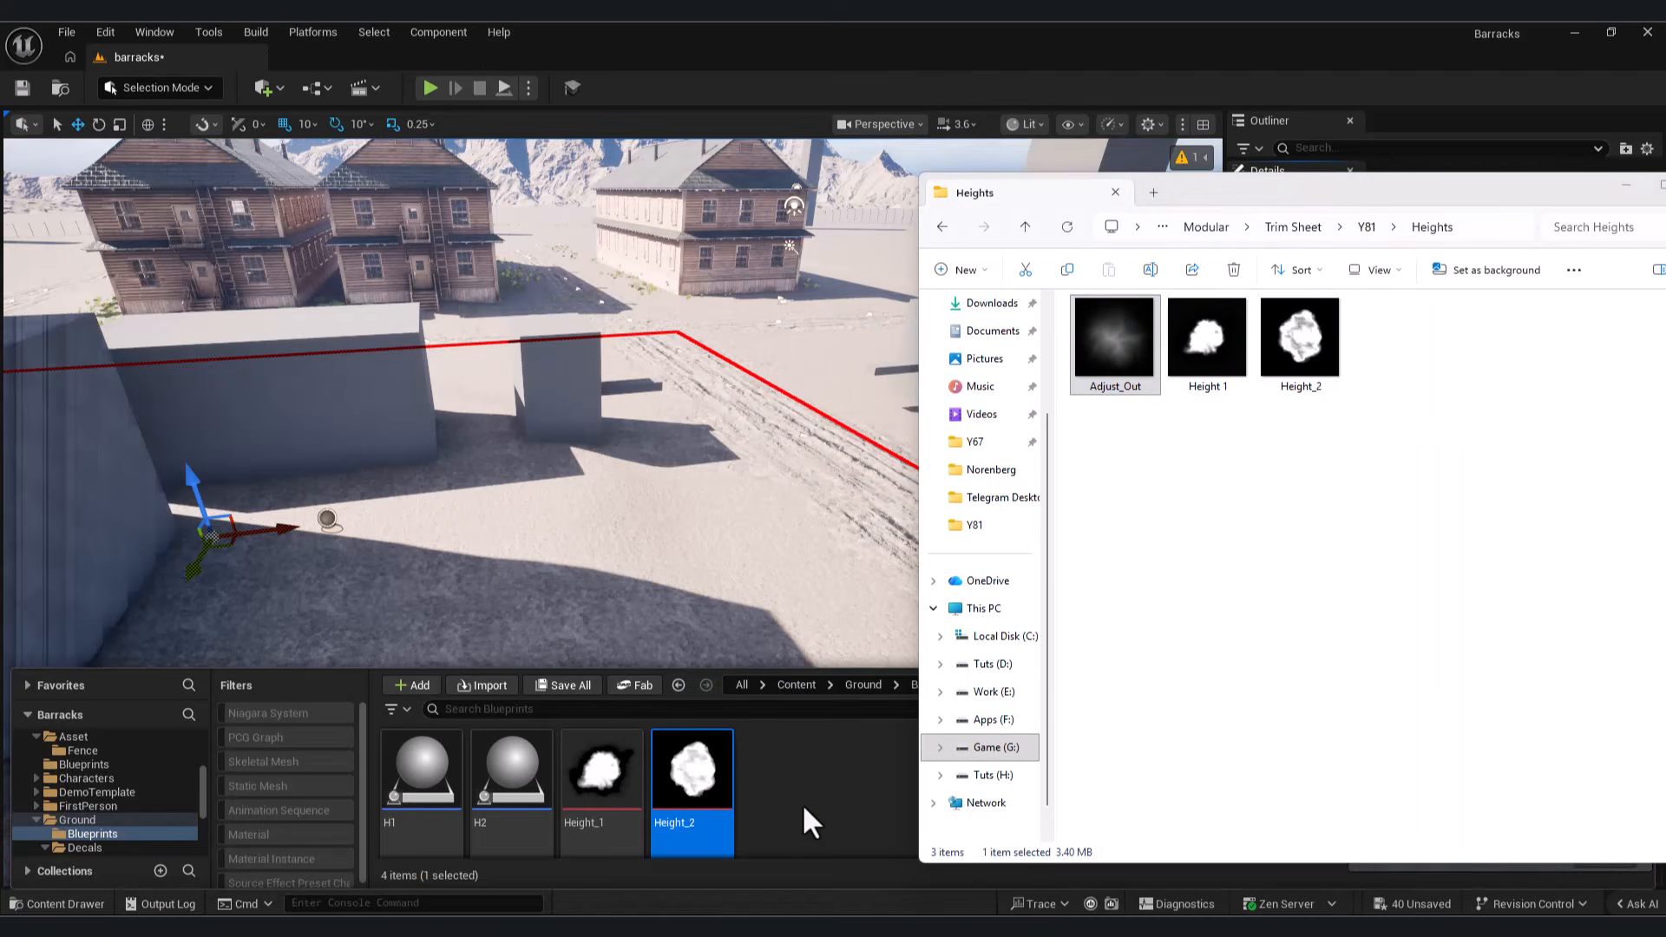
left_click_drag(812, 822, 868, 846)
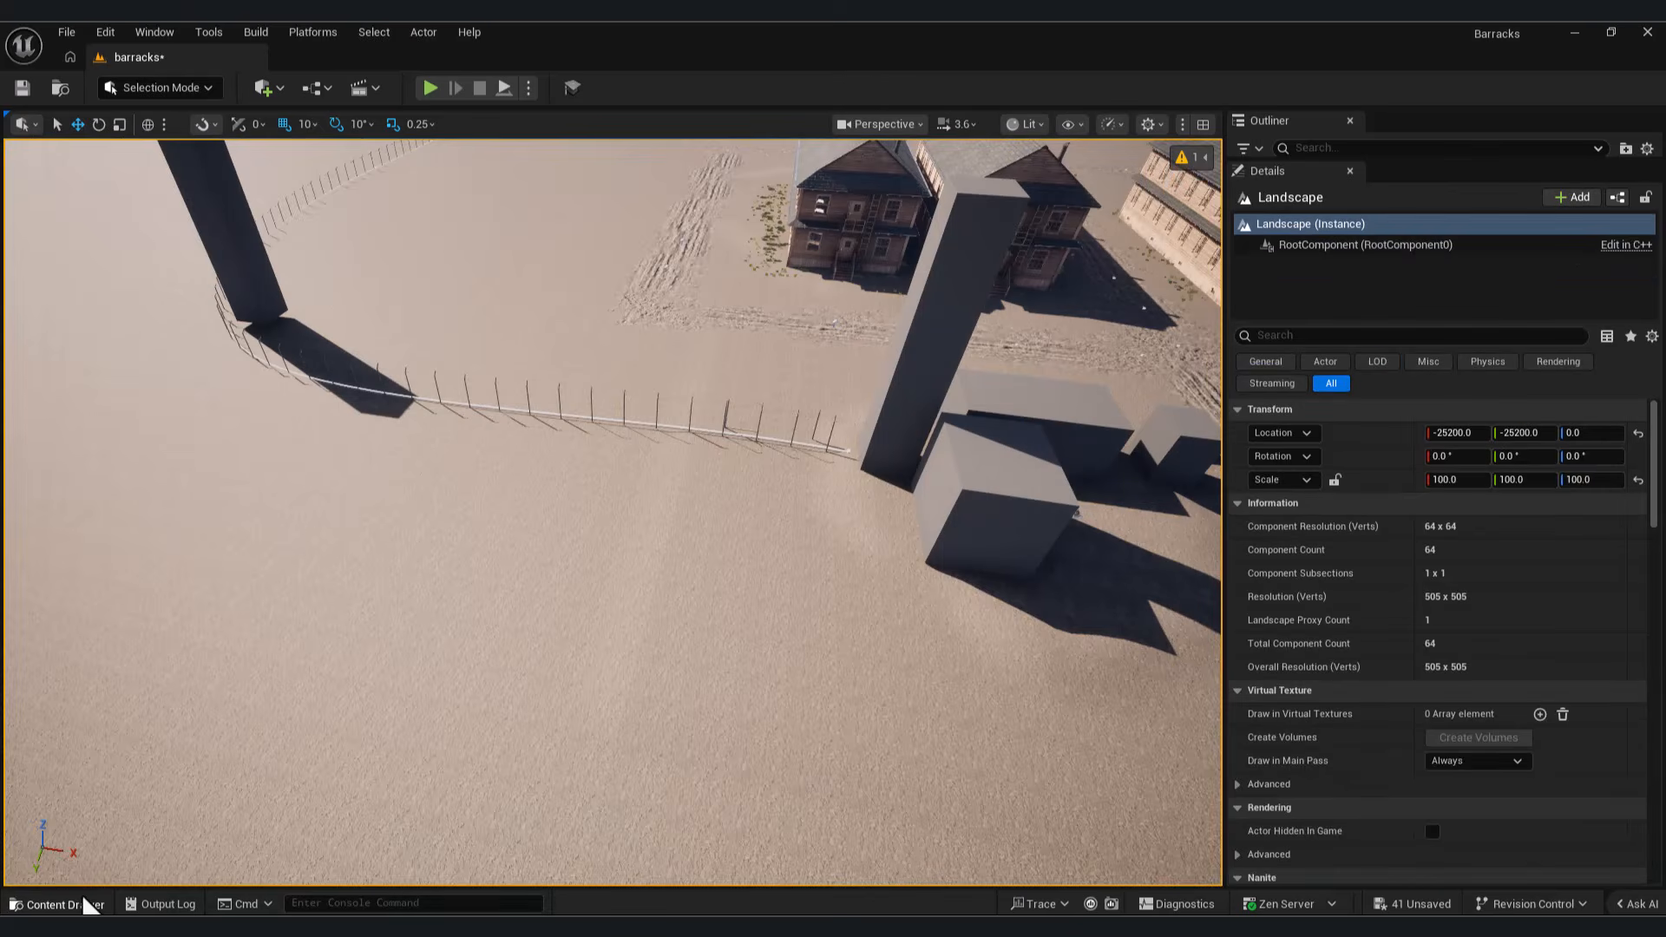
Step: Place the H2 landscape patch blueprint outside the fence at about X -5680, Y 3310, Z 80
left_click(78, 903)
left_click_drag(607, 783, 363, 563)
right_click_drag(428, 610, 373, 555)
left_click_drag(453, 335, 451, 318)
Step: Assign Adjust_Out as the Height Texture Asset of H2's LandscapeTexturePatch component
left_click(79, 906)
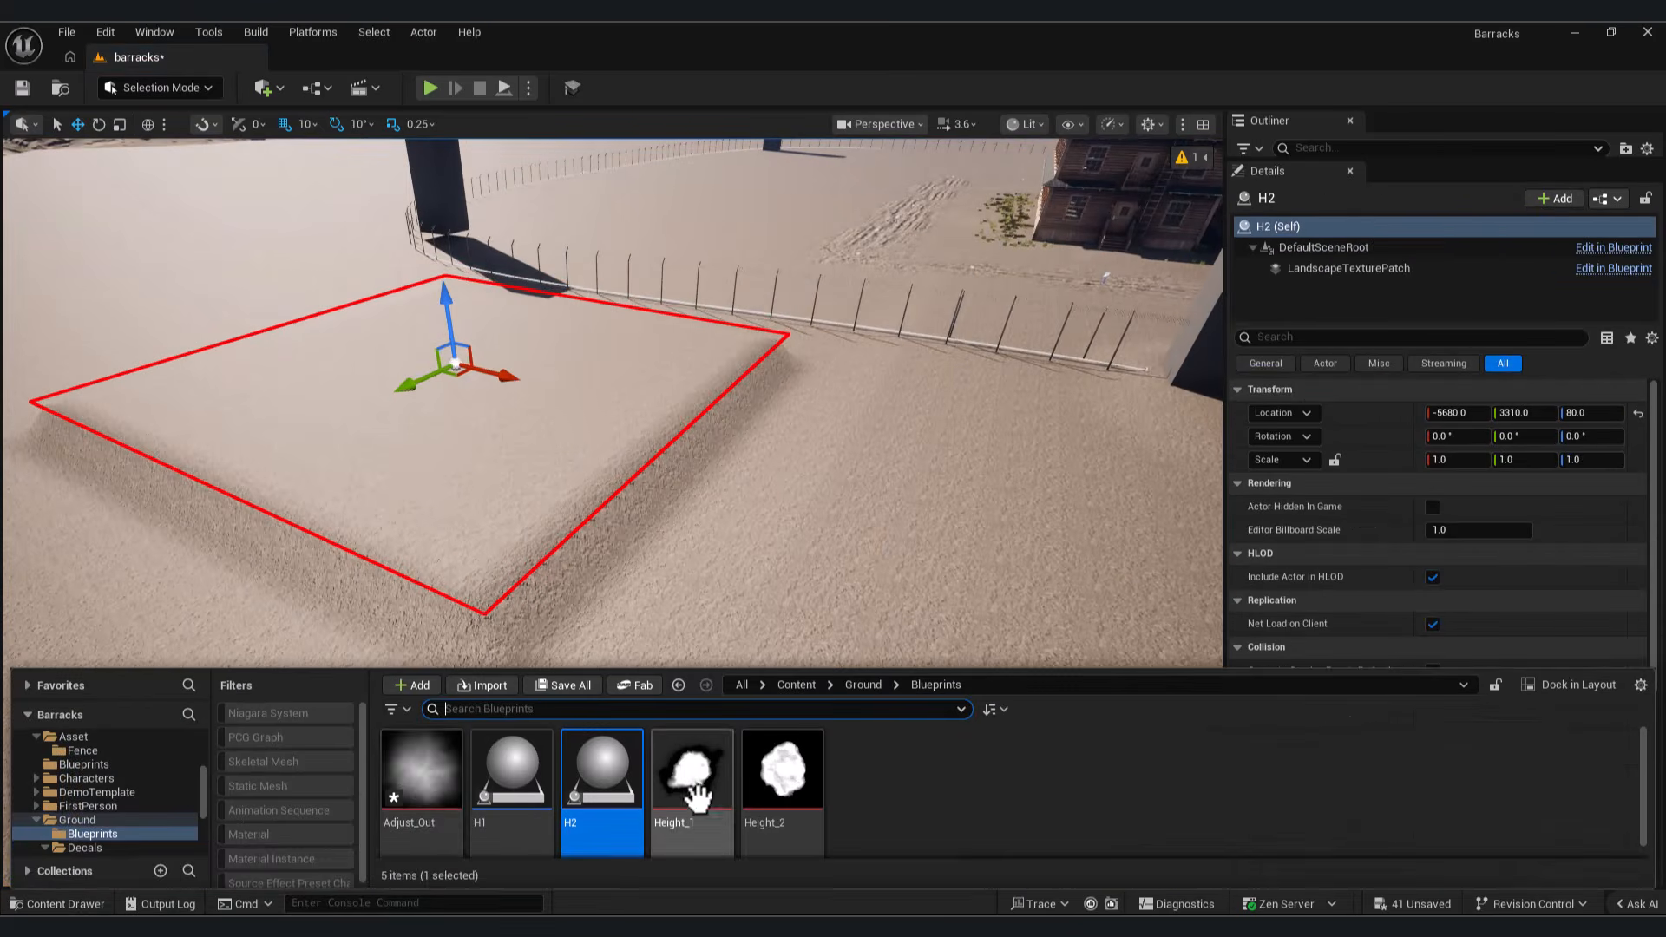
left_click(96, 905)
scroll(1601, 680, "down", 2)
left_click(1364, 271)
scroll(1596, 637, "up", 2)
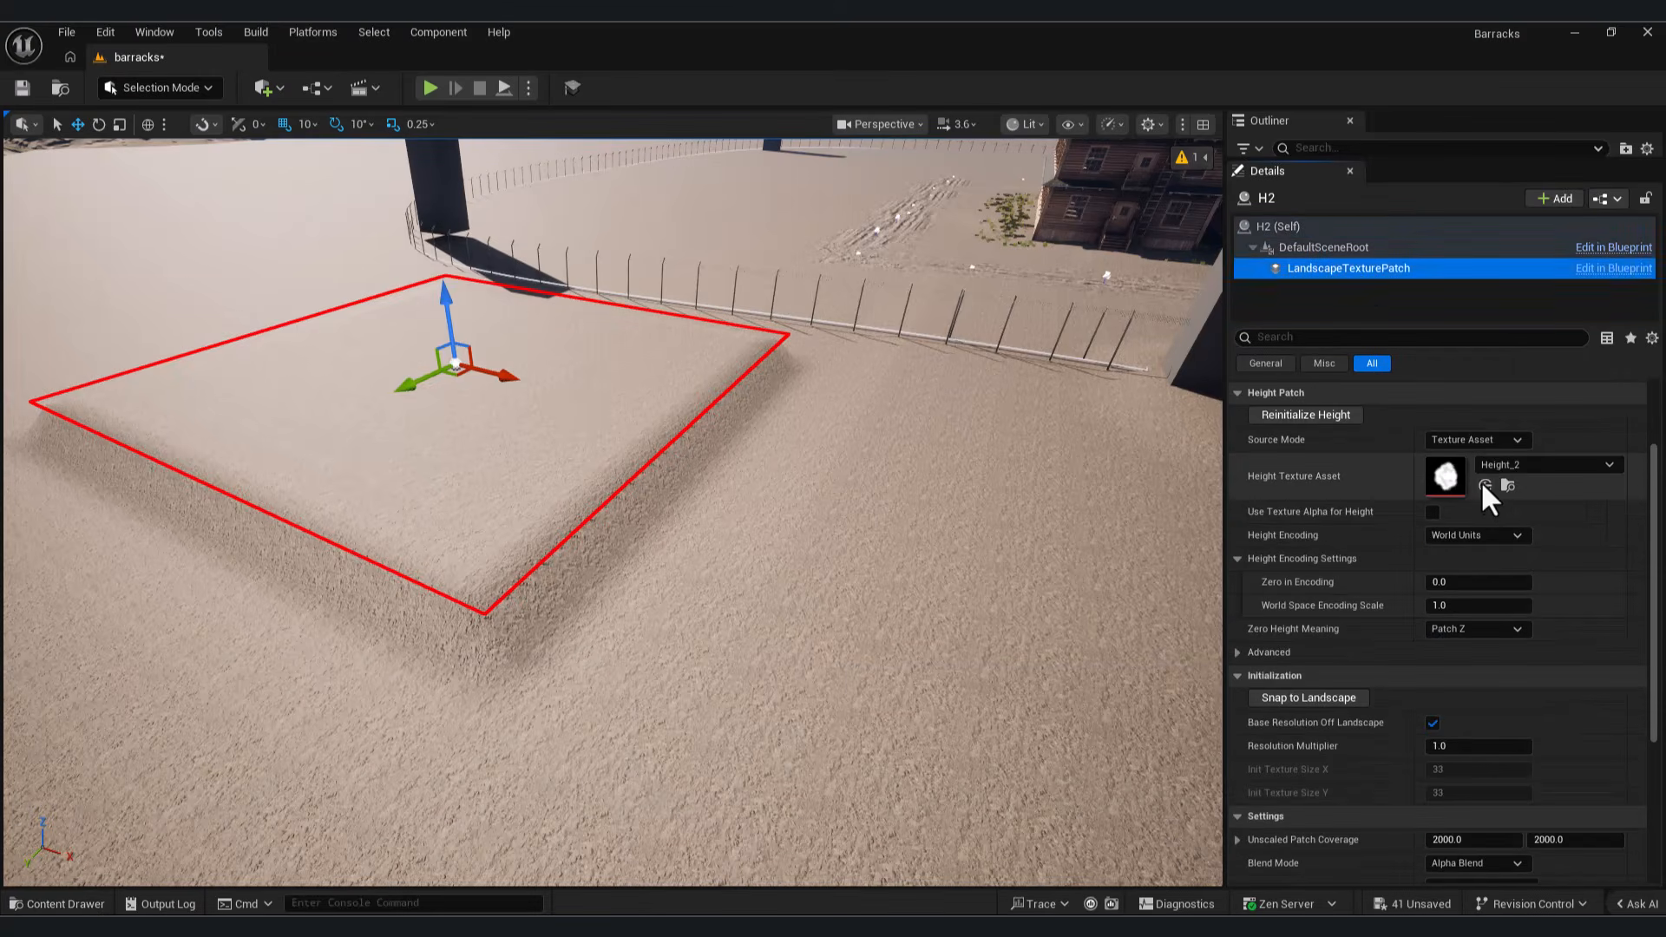
Step: Set the patch's World Space Encoding Scale to 2000 and enlarge the patch to mountain size
left_click(1474, 606)
type("2000")
key("Return")
key("s")
right_click_drag(755, 498, 628, 446)
left_click_drag(628, 446, 365, 356)
key("s")
right_click_drag(364, 356, 304, 317)
Step: Set the patch's World Space Encoding Scale to 1000 and its Zero in Encoding to 0.2
left_click(1479, 605)
type("1000")
key("Return")
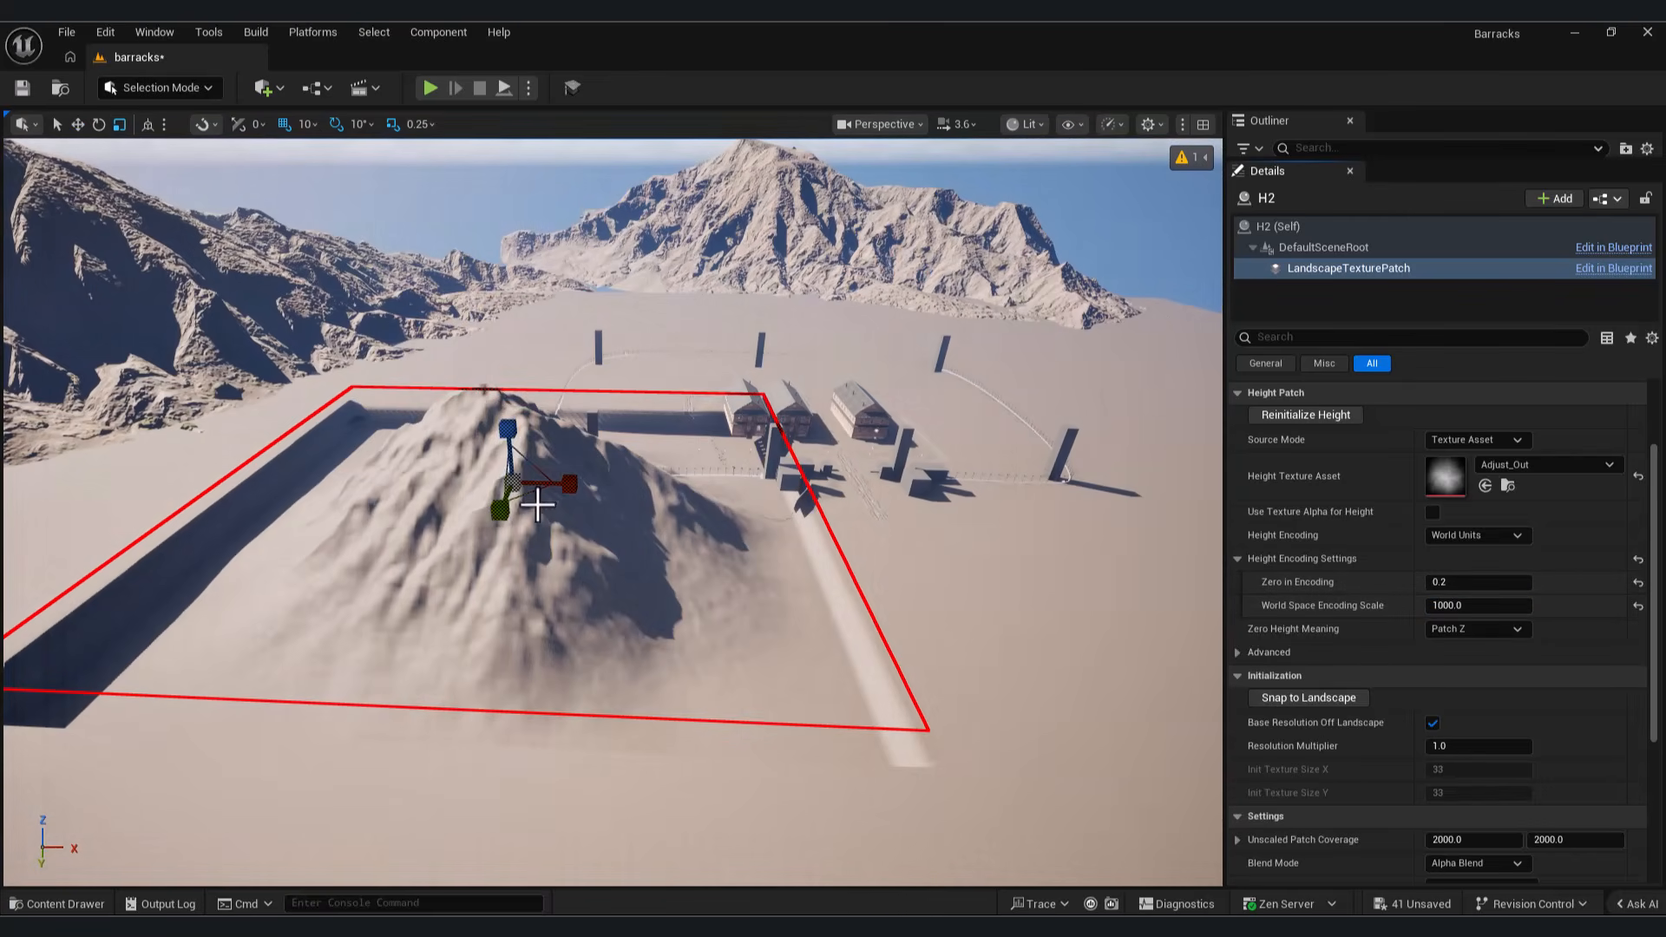
Step: Move the H2 mountain patch behind the barracks, into the gap between the two sandstone terrains
left_click_drag(512, 492, 568, 438)
key("w")
right_click_drag(568, 438, 603, 512)
key("s")
key("w")
key("s")
key("d")
key("s")
key("w")
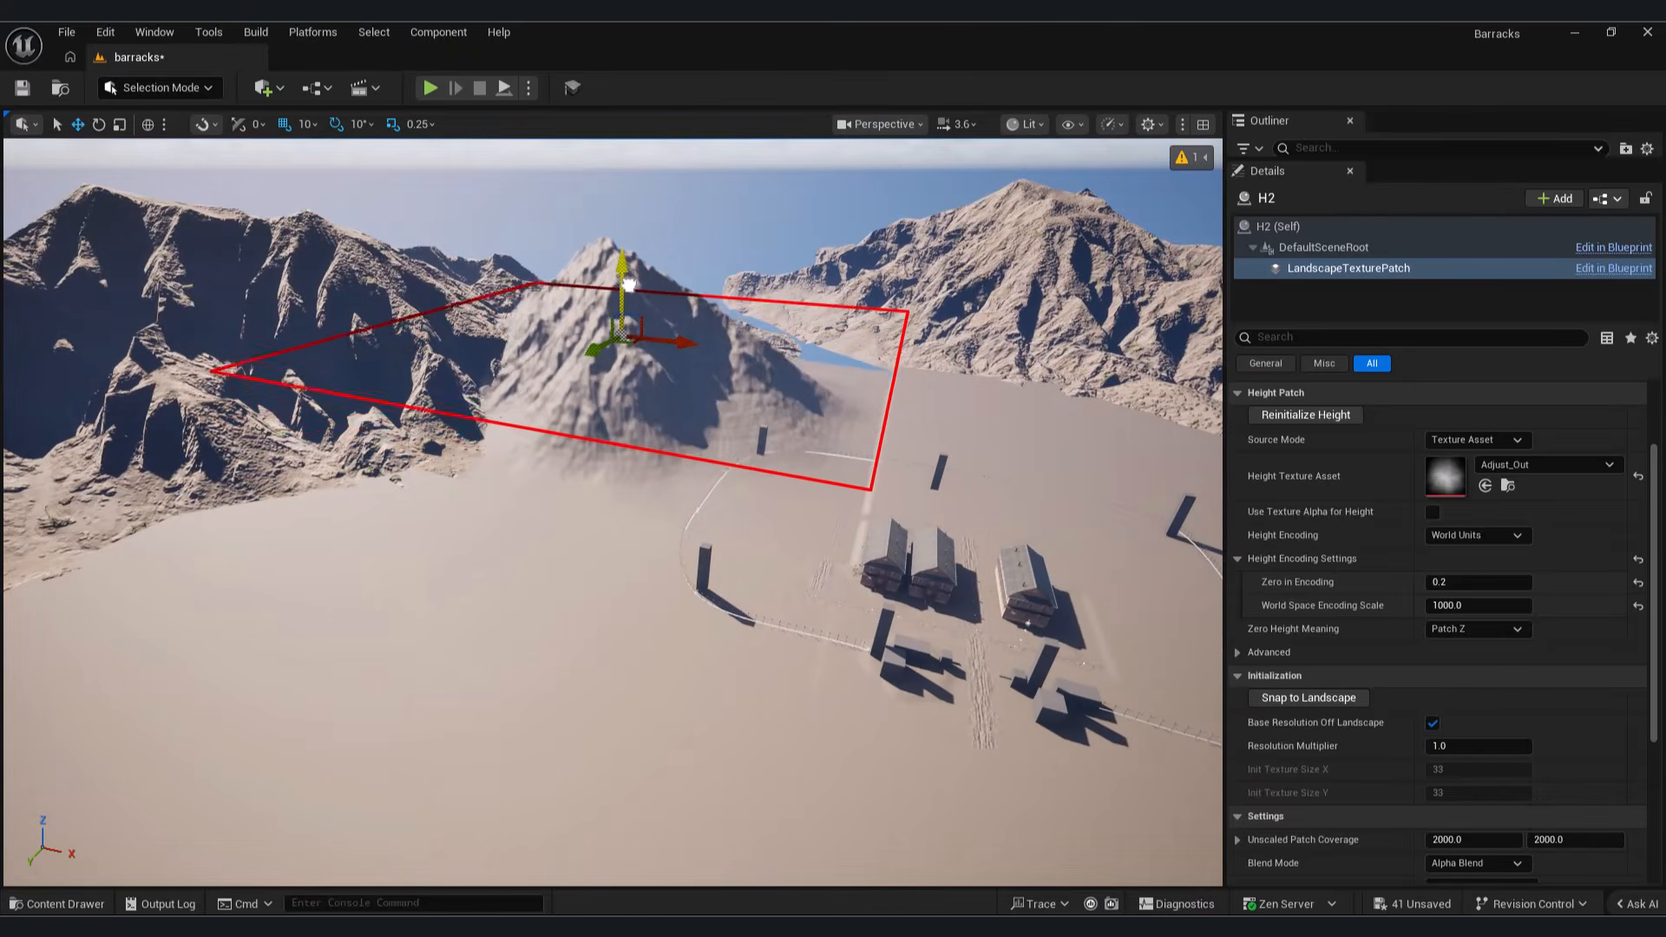
left_click_drag(644, 335, 738, 345)
key("w")
mouse_move(737, 345)
right_mouse_down()
mouse_move(703, 360)
mouse_move(742, 368)
right_mouse_up()
left_click_drag(774, 295, 937, 326)
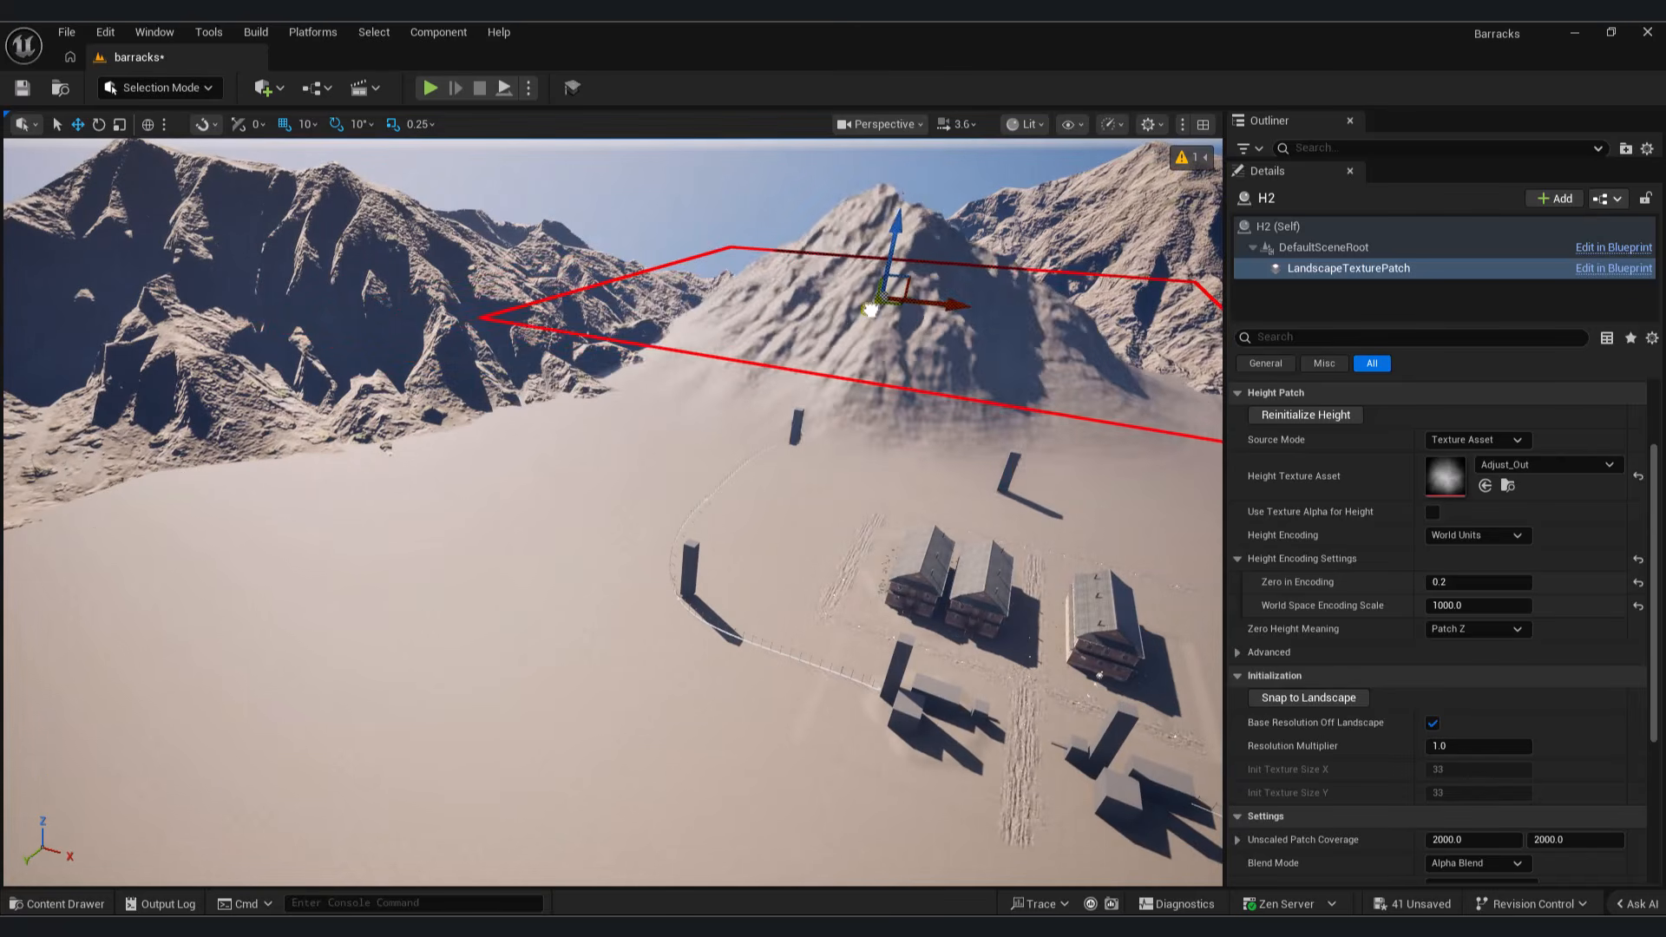
Step: Examine the mountain backdrop from ground level between the barracks buildings
left_click(881, 125)
left_click(807, 287)
right_click_drag(807, 286, 902, 285)
key("w")
key("w")
left_click(660, 235)
key("a")
key("w")
left_click(892, 128)
Step: Add a Cine Camera Actor to the level
left_click(263, 87)
type("c")
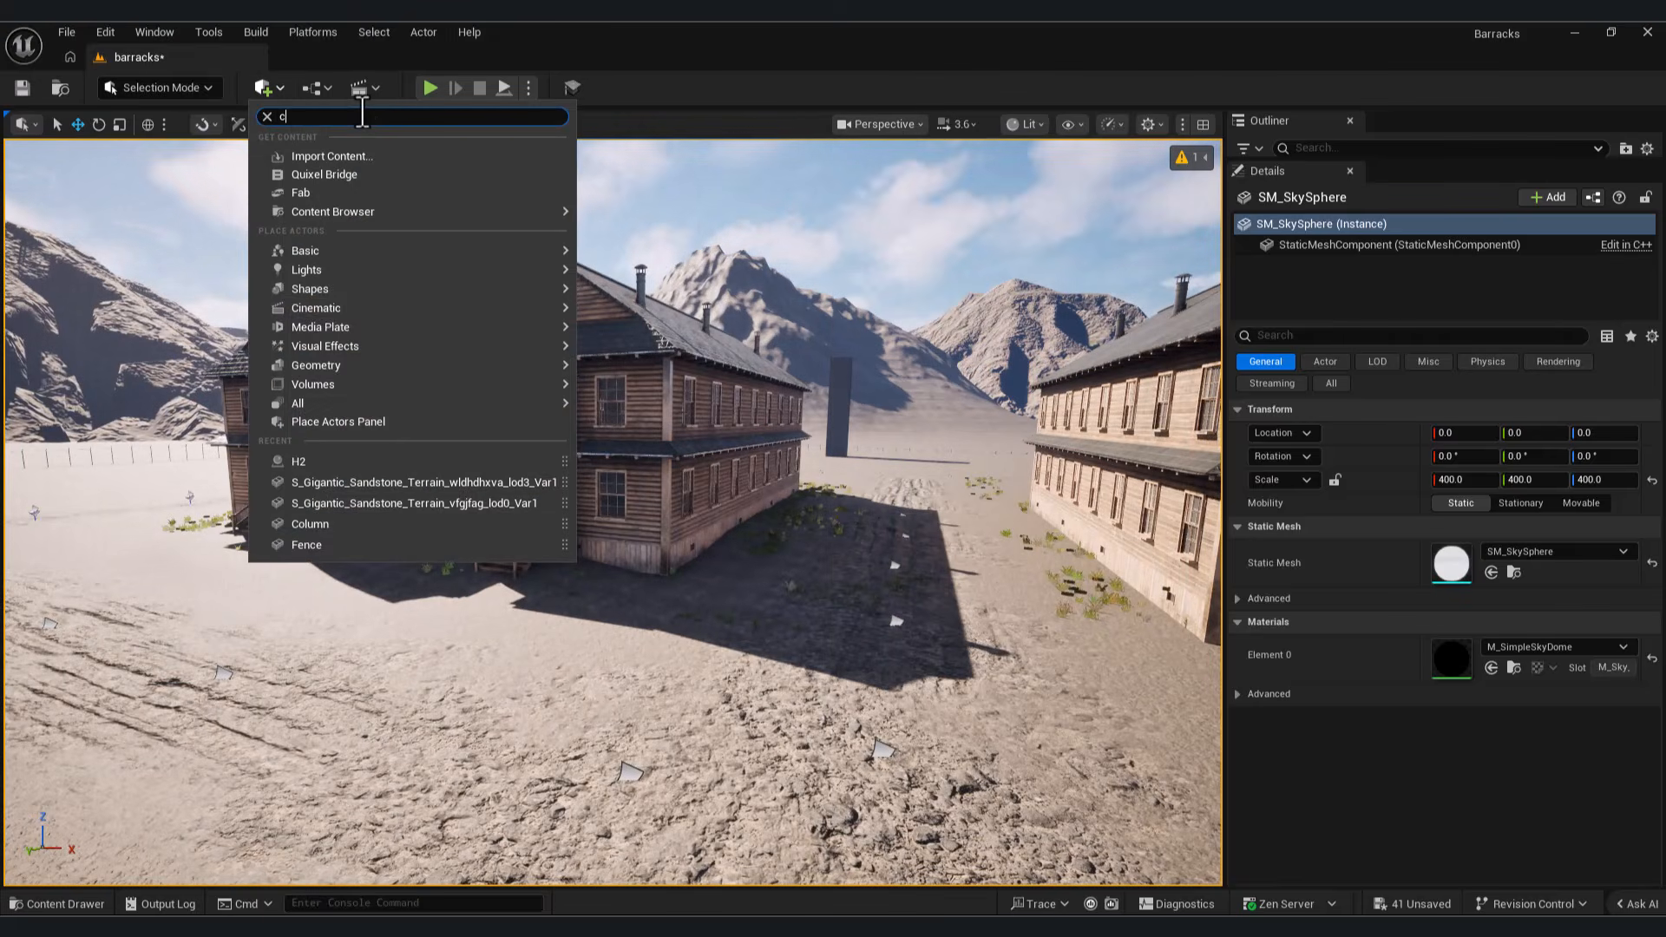
type("ine")
left_click(361, 151)
Step: View the scene through CineCameraActor and frame the barracks buildings from near ground level with the mountains behind
left_click(878, 124)
left_click(930, 228)
right_click_drag(931, 229, 789, 234)
key("s")
key("w")
key("s")
key("w")
key("s")
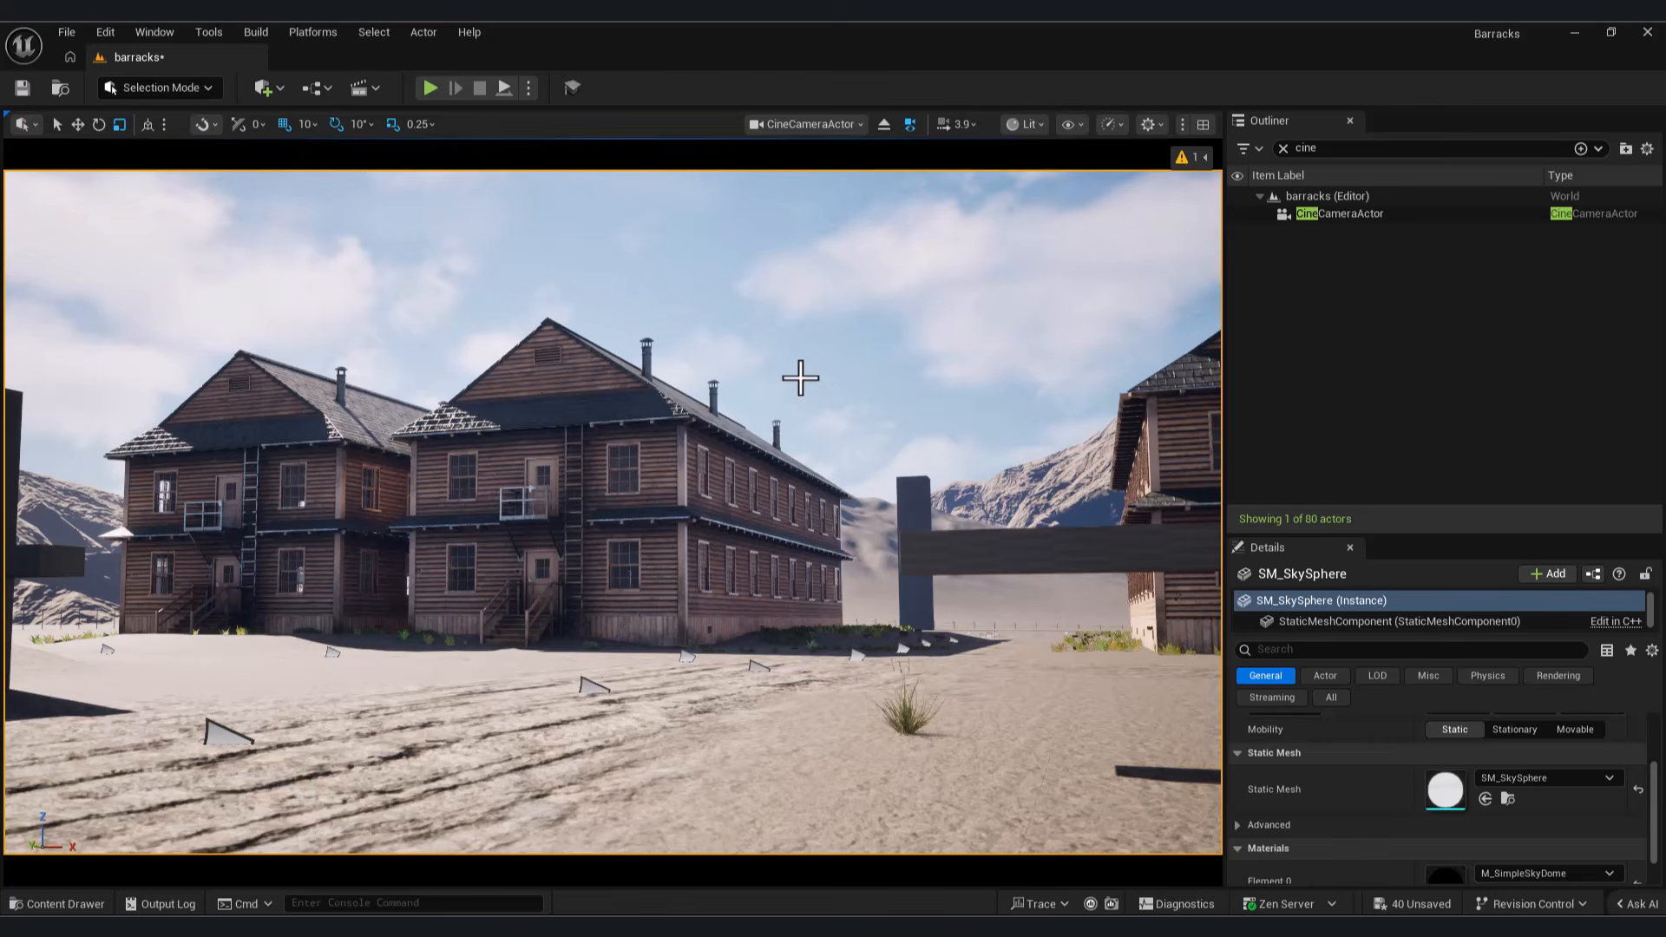
left_click(1359, 215)
left_click(1472, 823)
key("Escape")
key("Escape")
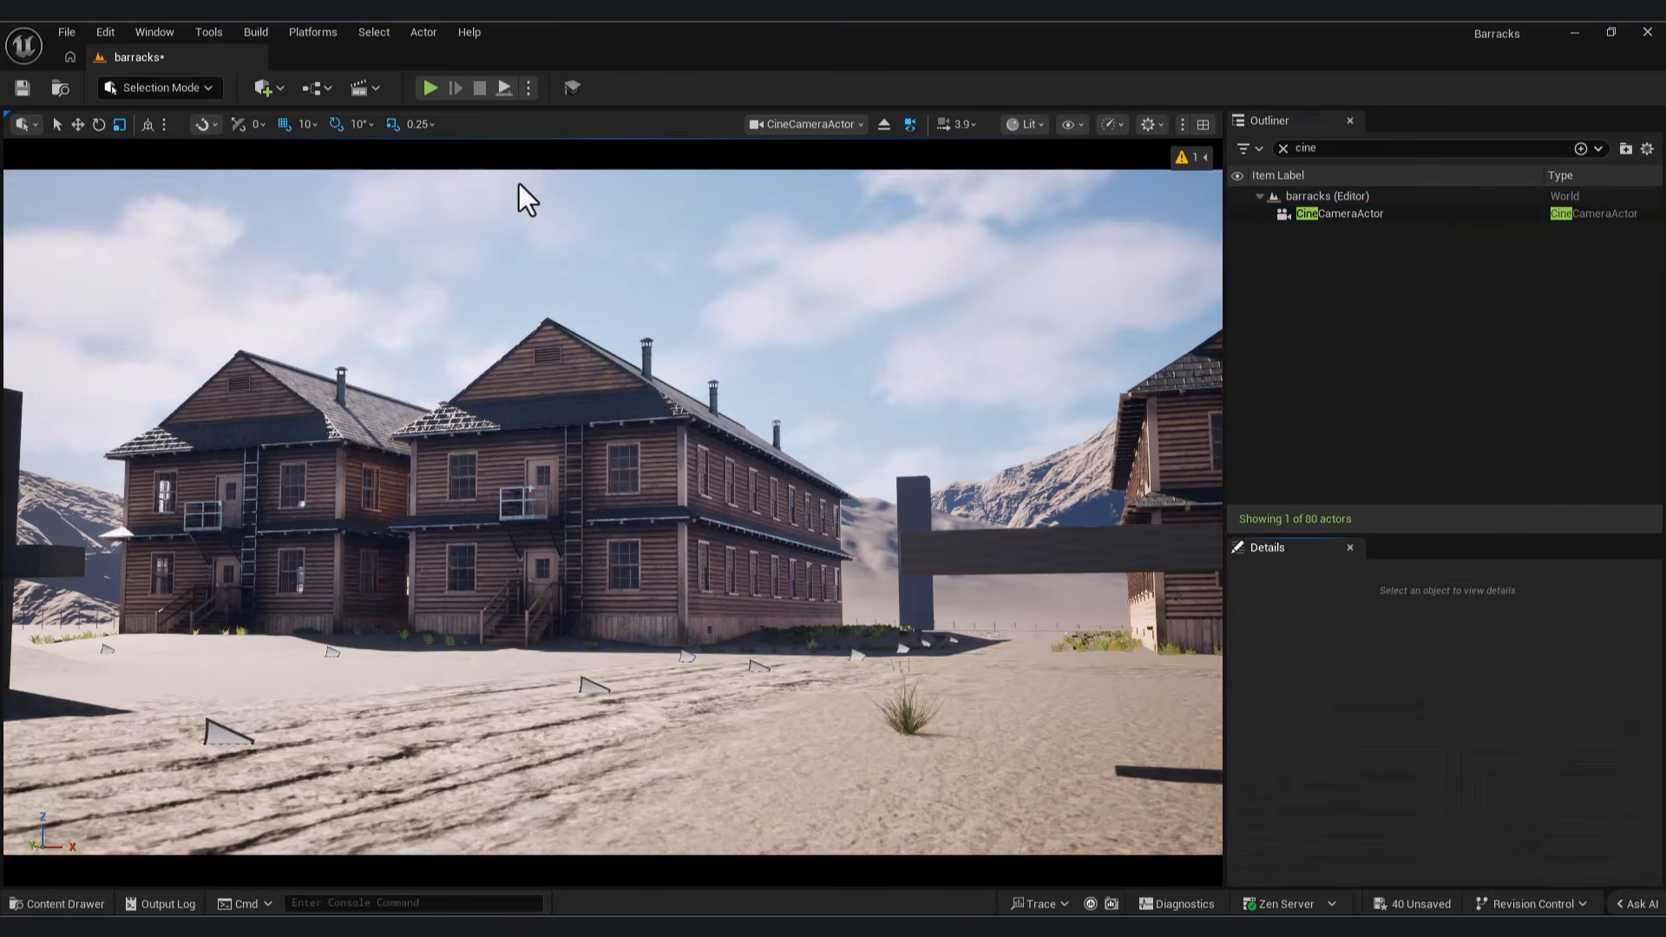
Step: Select the wild grass clump on the ground in front of the barracks
left_click(526, 423)
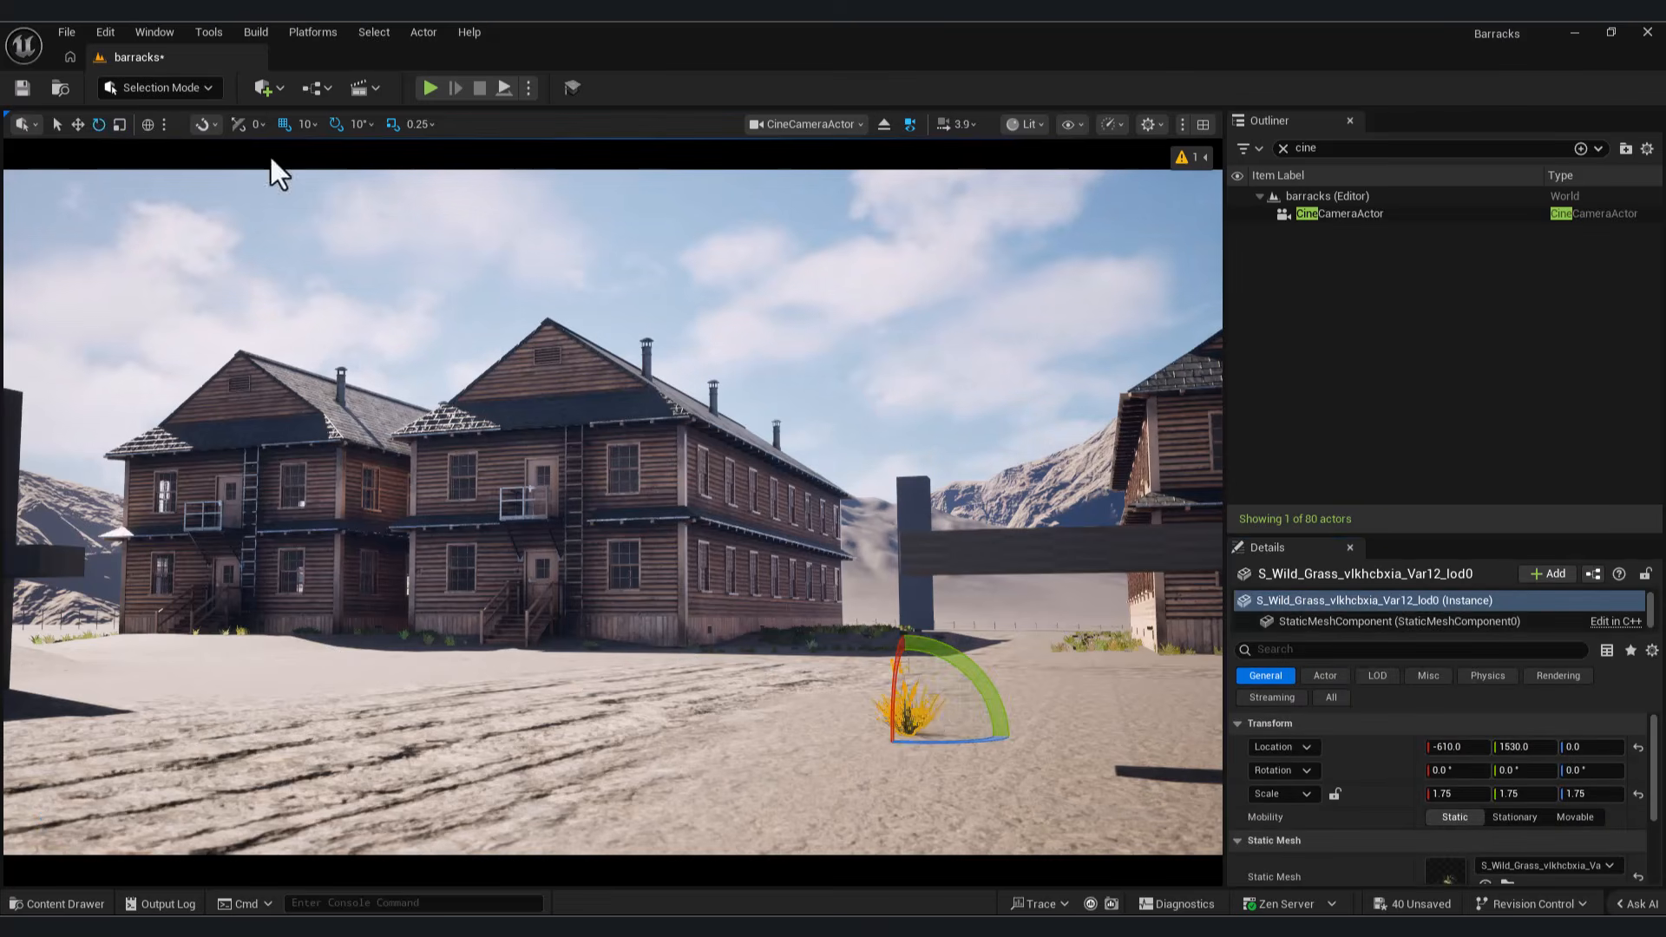